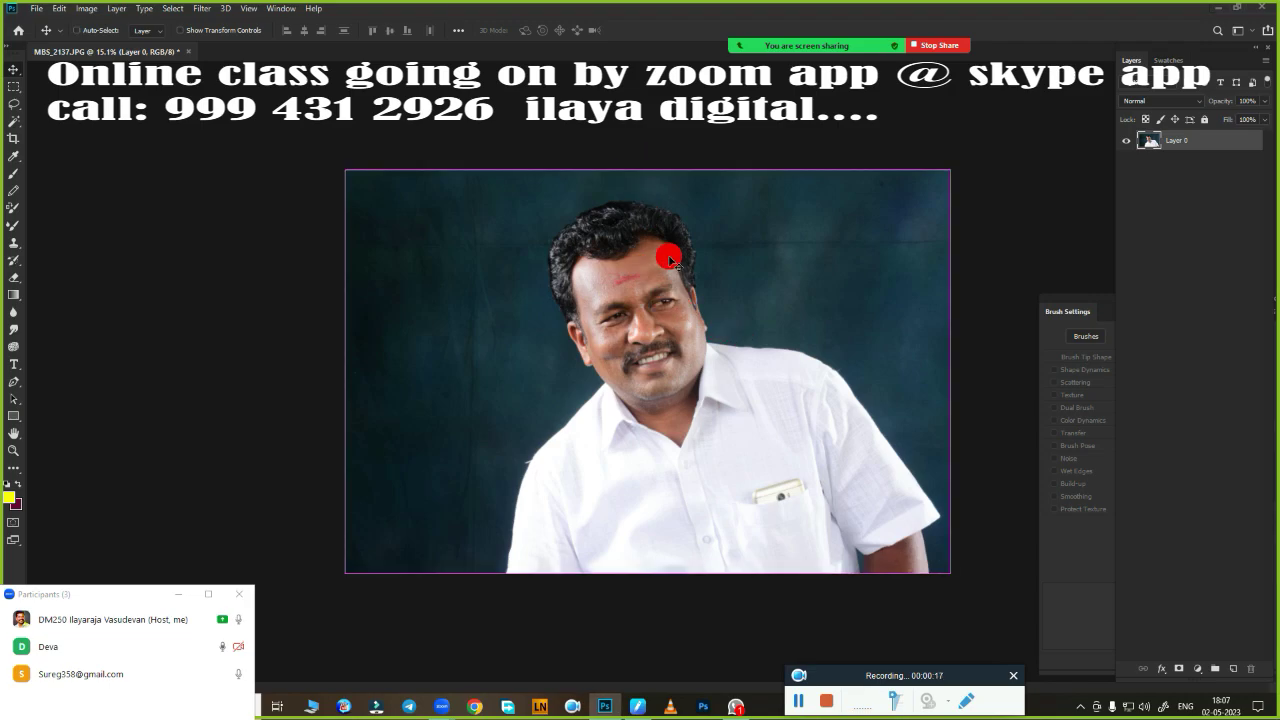
Create a trial new document, then discard it and return to the photo.
{"action": "key", "text": "ctrl+n"}
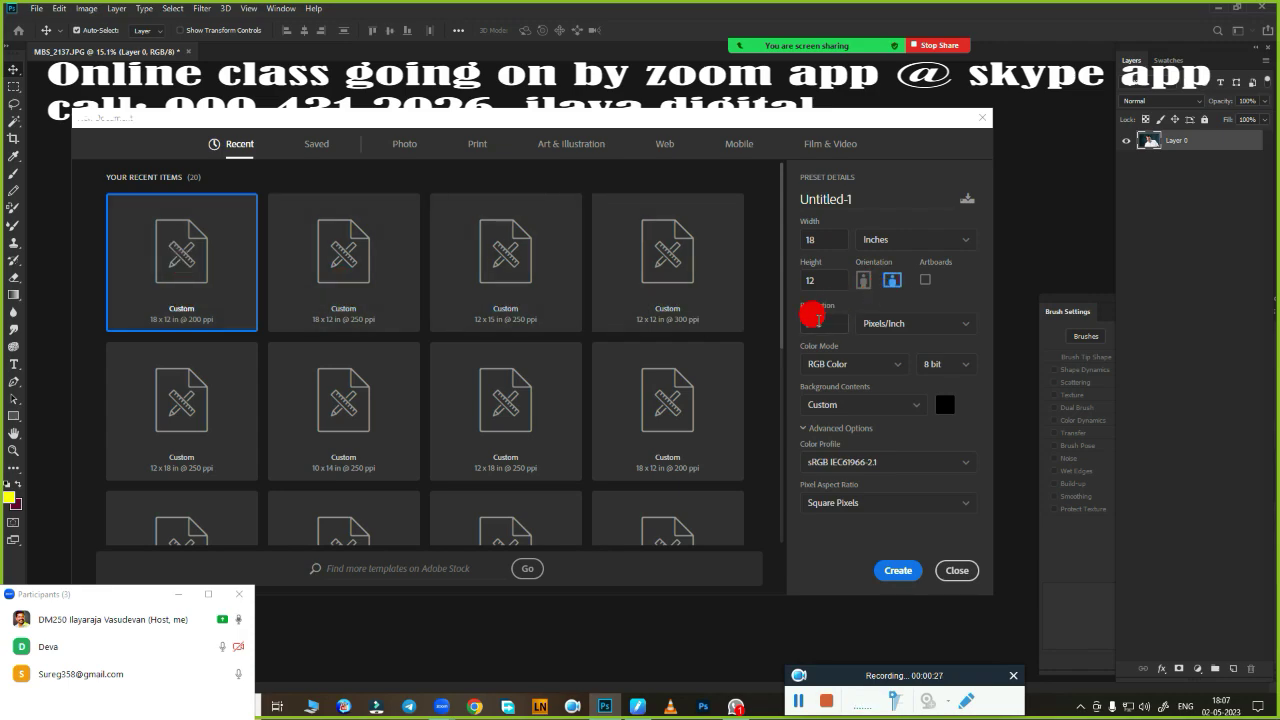
{"action": "left_click", "coordinate": [810, 318]}
{"action": "type", "text": "250"}
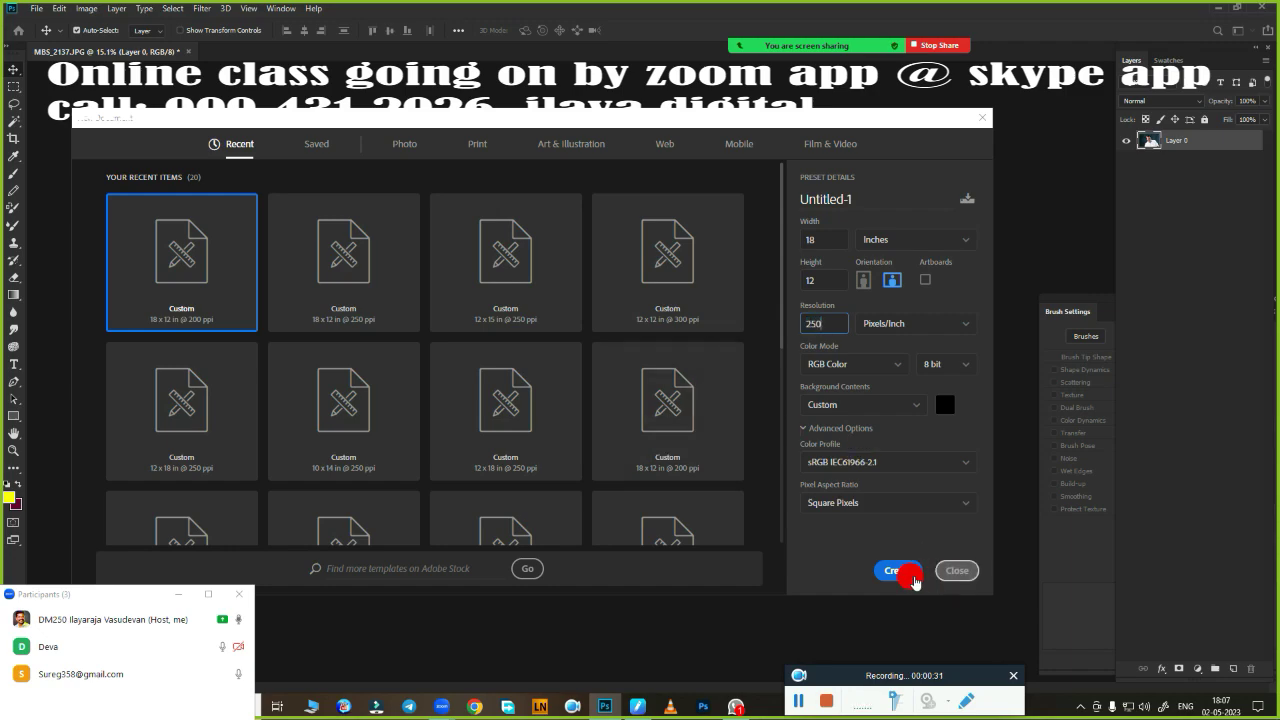
{"action": "left_click", "coordinate": [898, 570]}
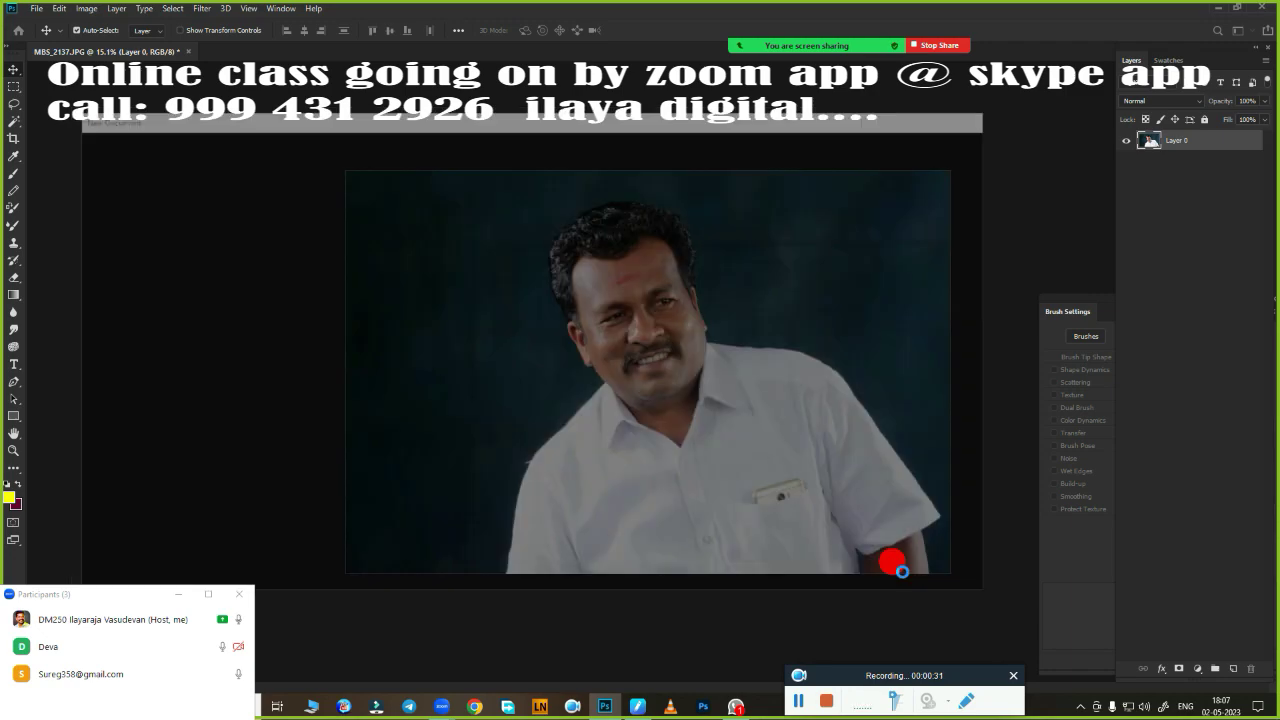
{"action": "key", "text": "ctrl+w"}
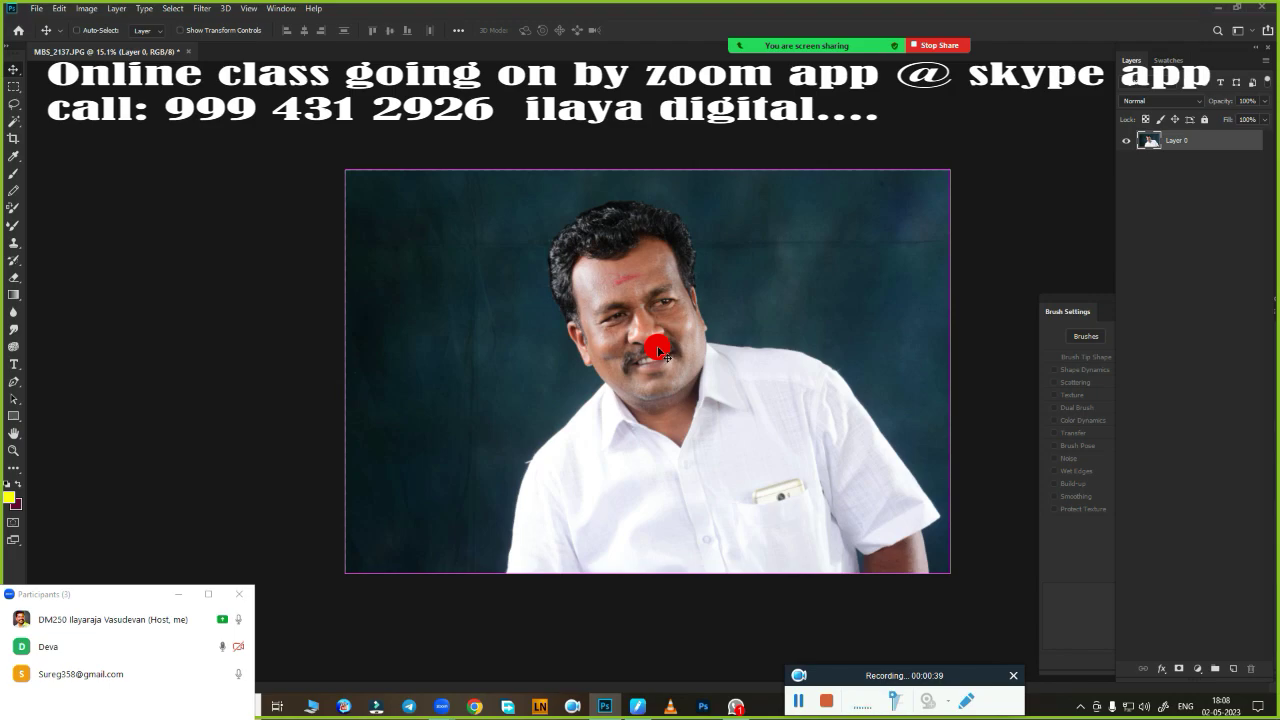
Create a 15 × 12 inch landscape document at 250 ppi with a black background.
{"action": "key", "text": "ctrl+n"}
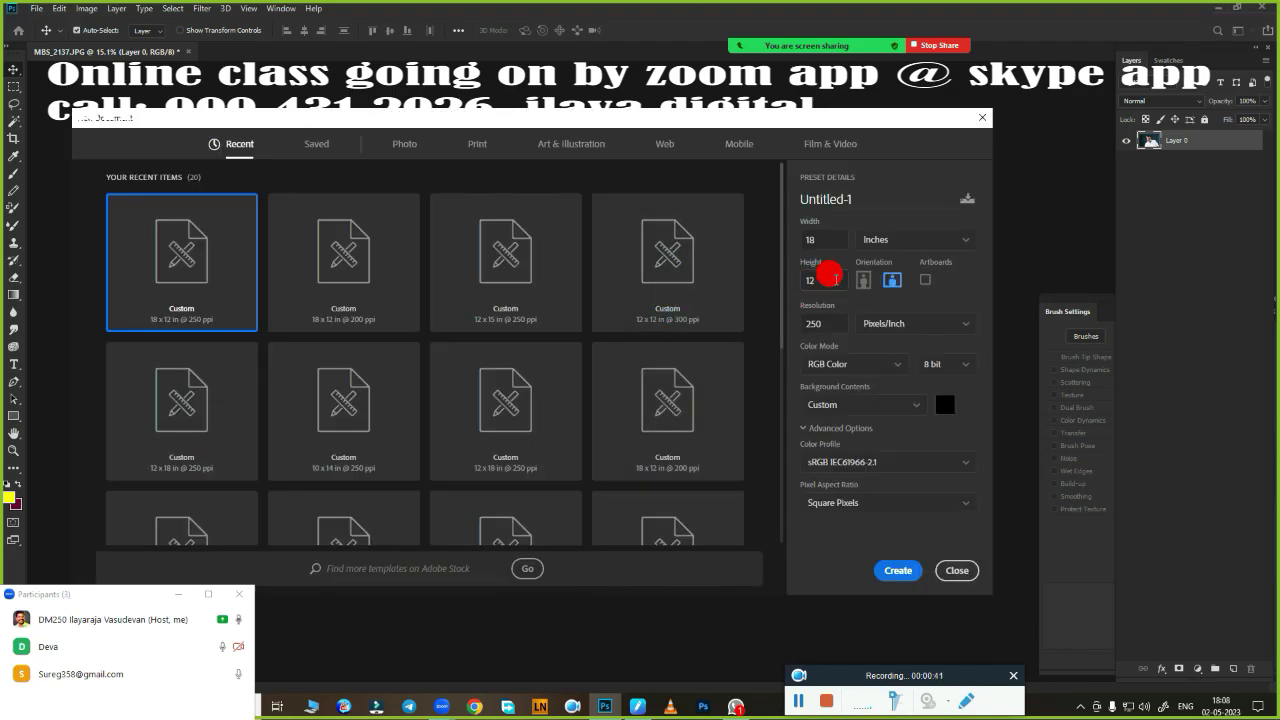
{"action": "double_click", "coordinate": [824, 238]}
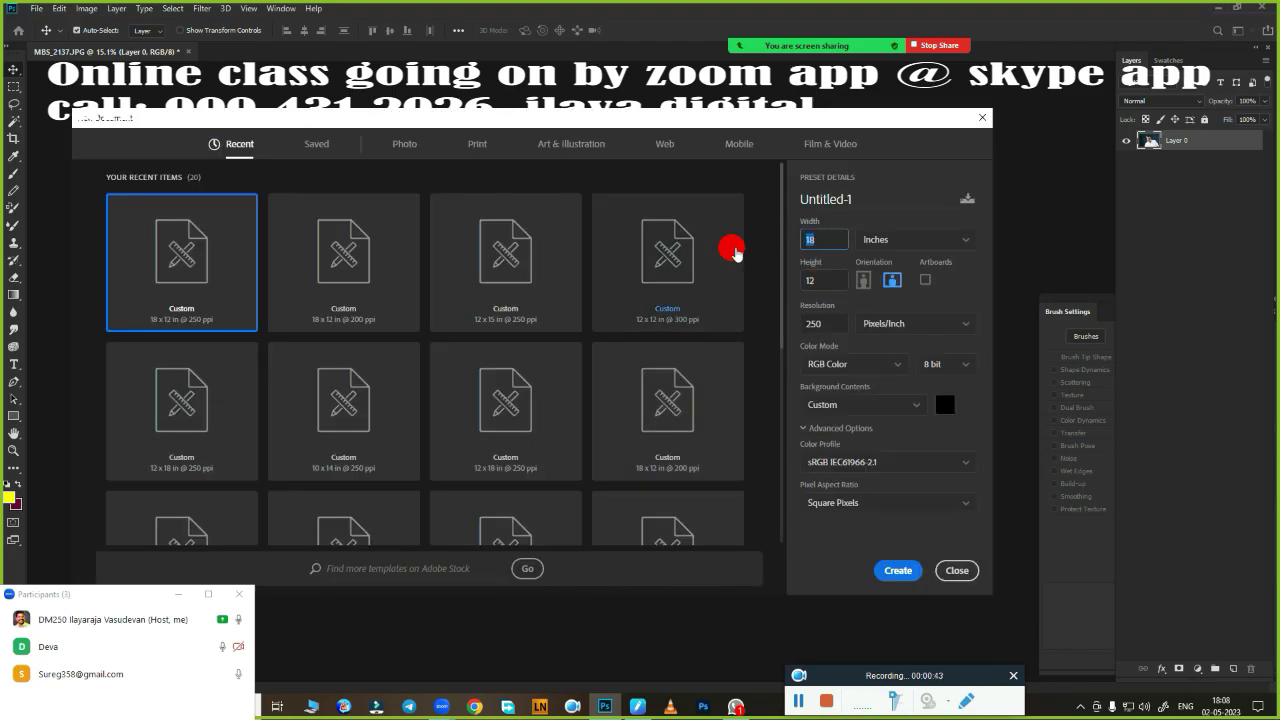
{"action": "type", "text": "12"}
{"action": "key", "text": "Tab"}
{"action": "type", "text": "15"}
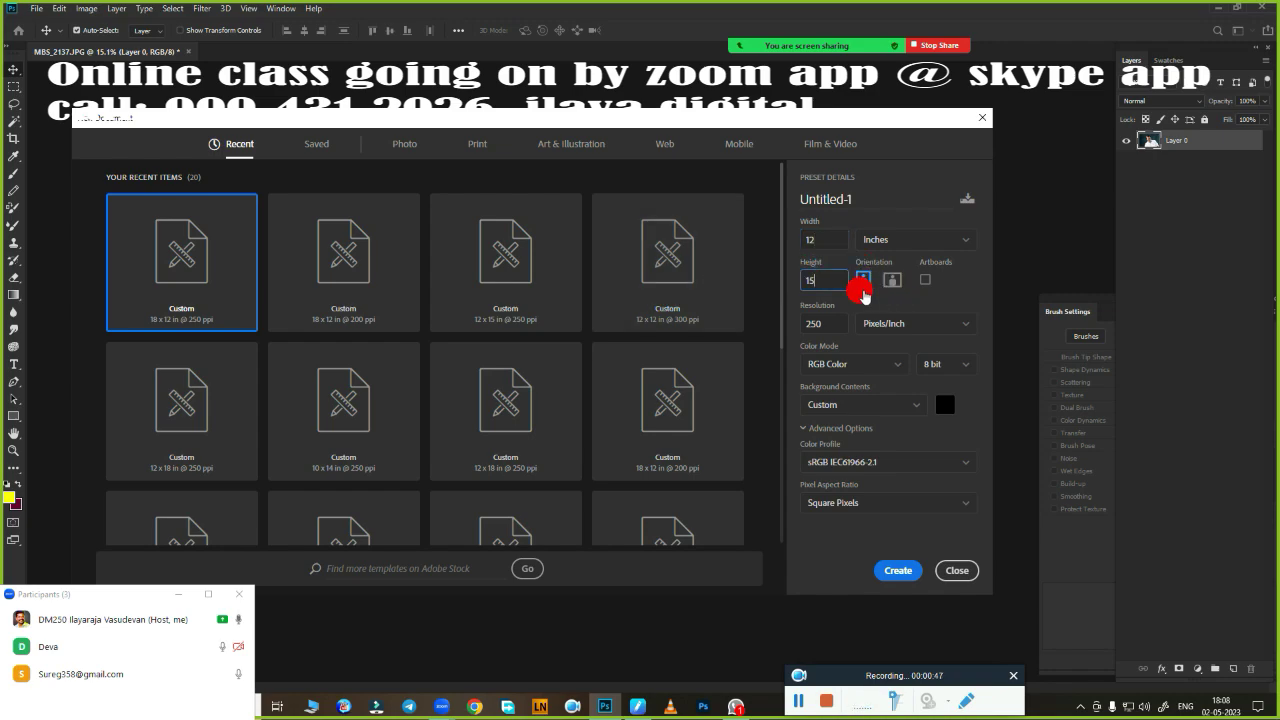
{"action": "left_click", "coordinate": [891, 280]}
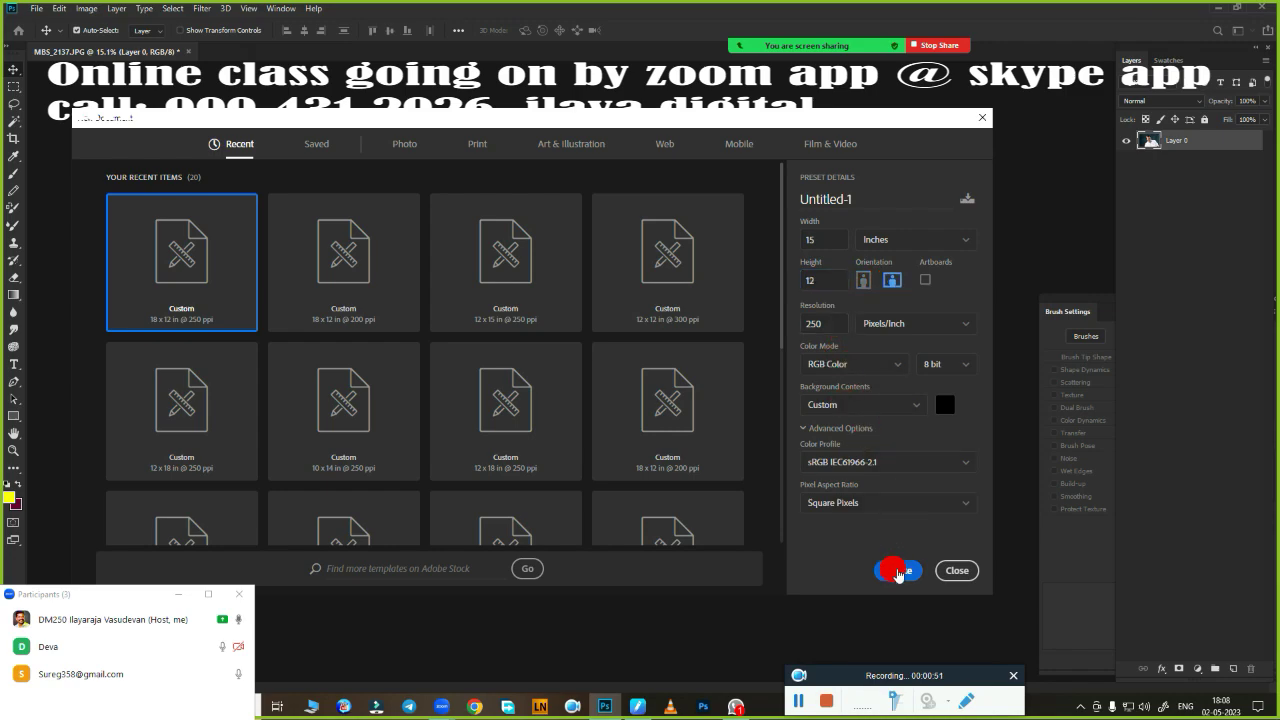
{"action": "left_click", "coordinate": [893, 568]}
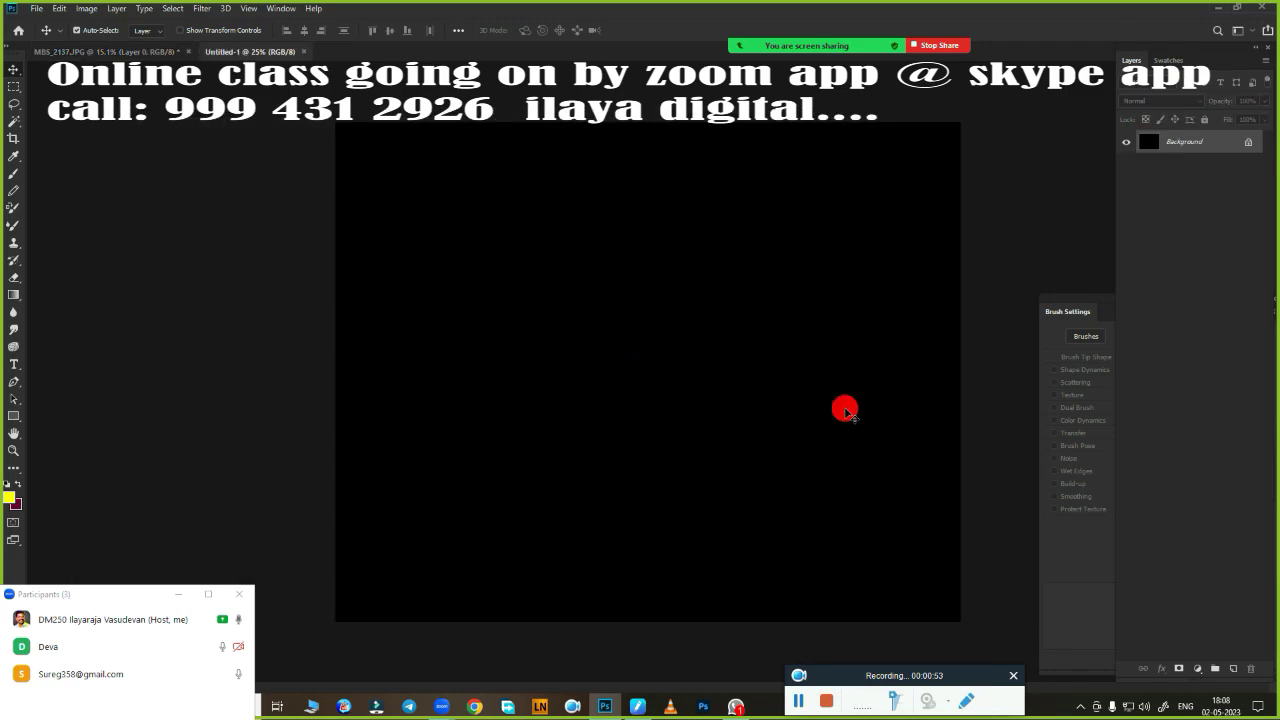
Fill the black canvas with grey and unlock the background as Layer 0.
{"action": "key", "text": "shift+BackSpace"}
{"action": "key", "text": "Return"}
{"action": "left_click", "coordinate": [1248, 141]}
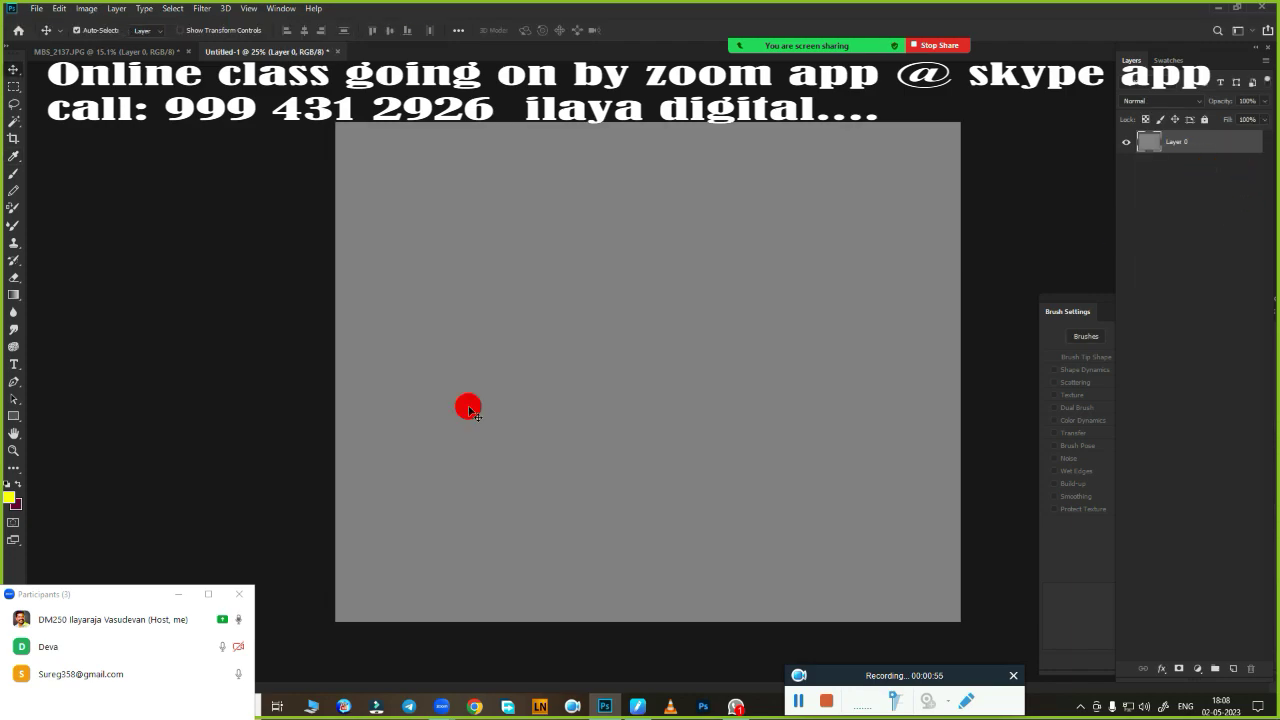
Drag the portrait into Untitled-1 as Layer 1, close MBS_2137.JPG unsaved, and move it down.
{"action": "left_click", "coordinate": [140, 52]}
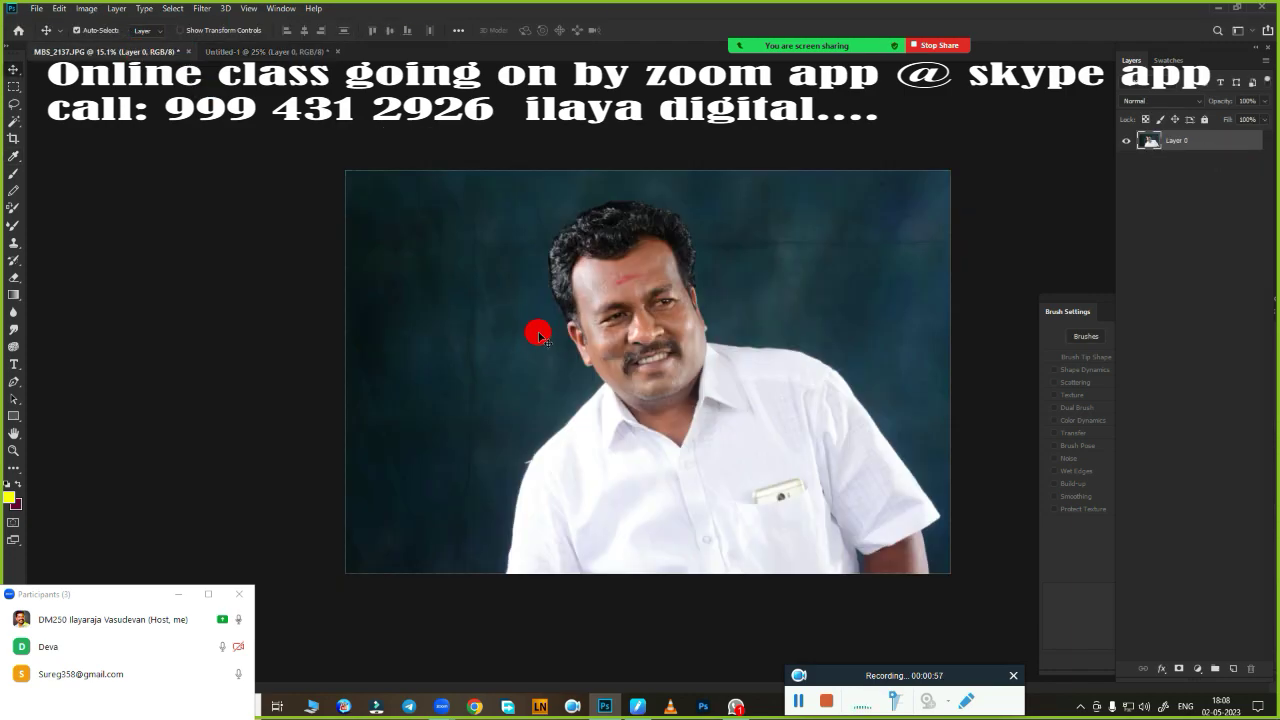
{"action": "mouse_move", "coordinate": [537, 331]}
{"action": "left_mouse_down"}
{"action": "mouse_move", "coordinate": [266, 56]}
{"action": "mouse_move", "coordinate": [547, 270]}
{"action": "left_mouse_up"}
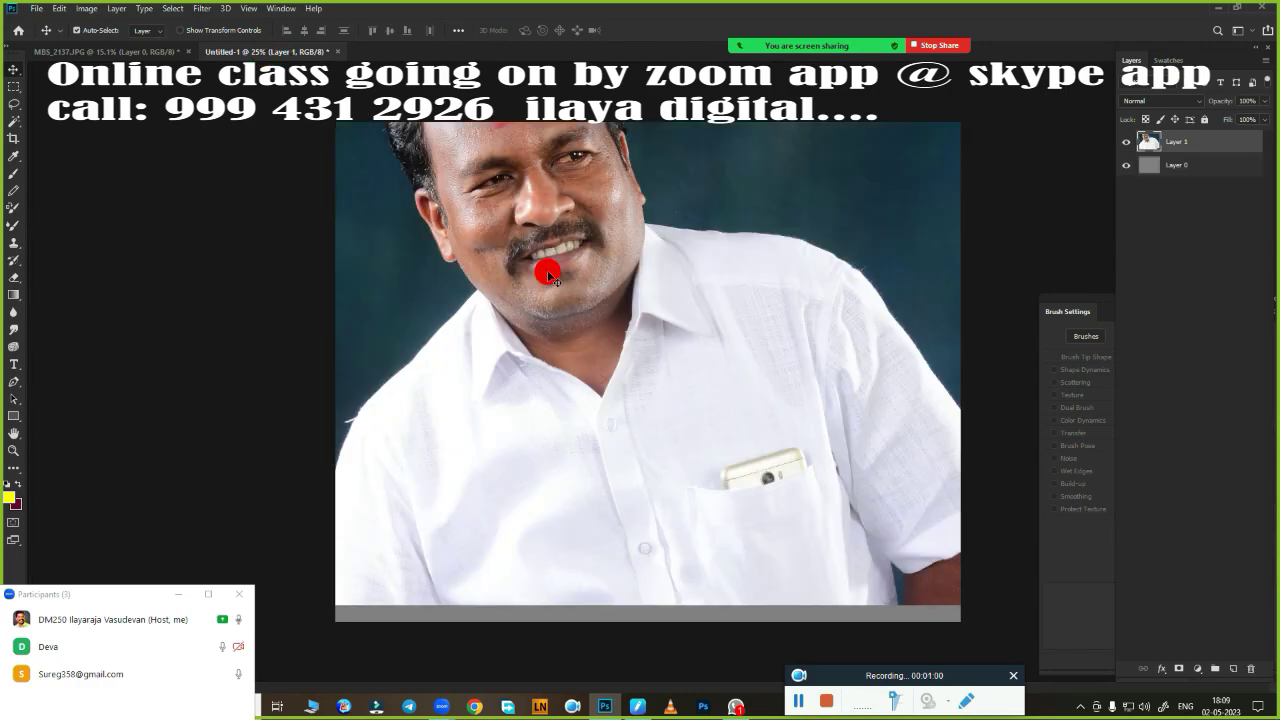
{"action": "left_click", "coordinate": [186, 53]}
{"action": "left_click", "coordinate": [634, 262]}
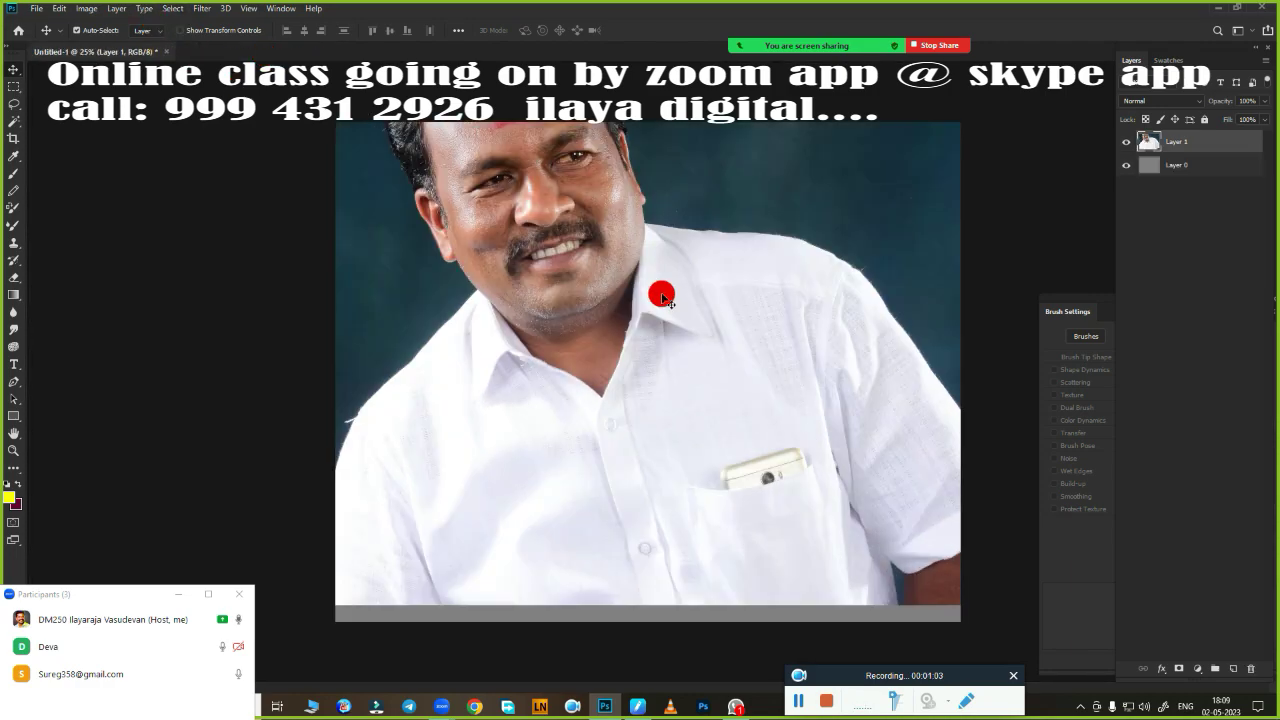
{"action": "key", "text": "ctrl+minus"}
{"action": "key", "text": "ctrl+minus"}
{"action": "left_click_drag", "start_coordinate": [626, 340], "coordinate": [633, 410]}
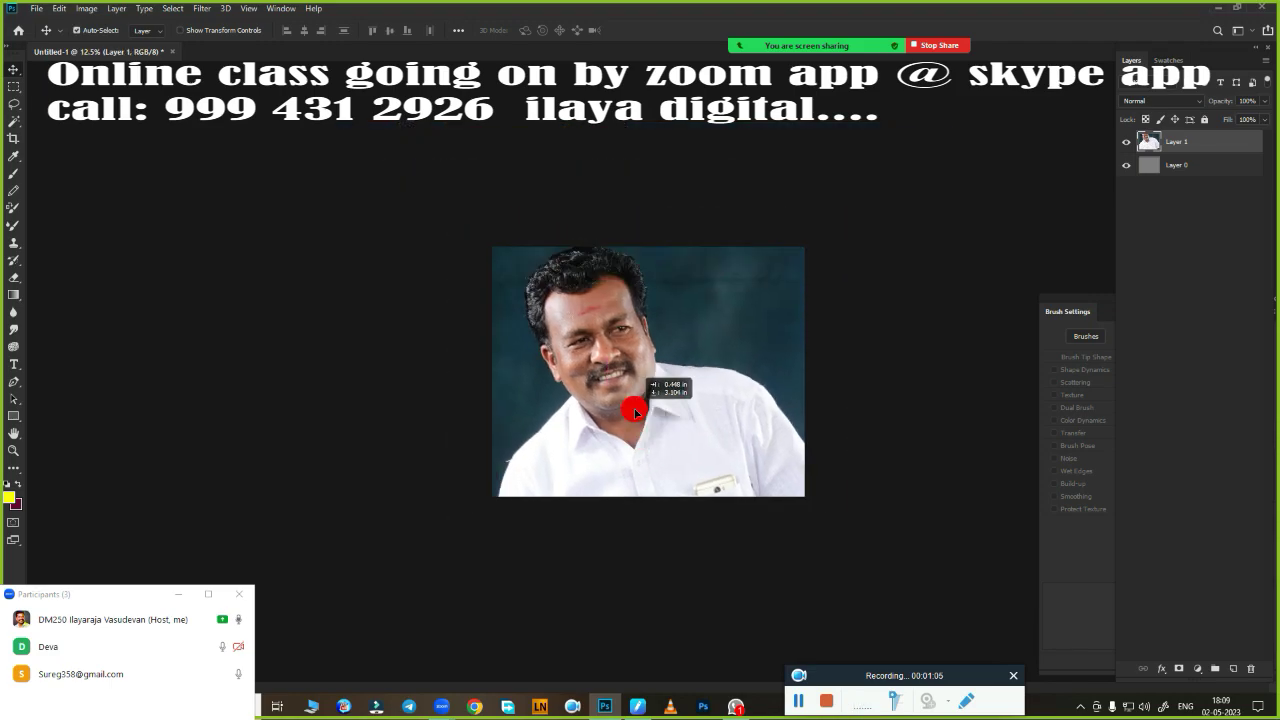
{"action": "key", "text": "ctrl+t"}
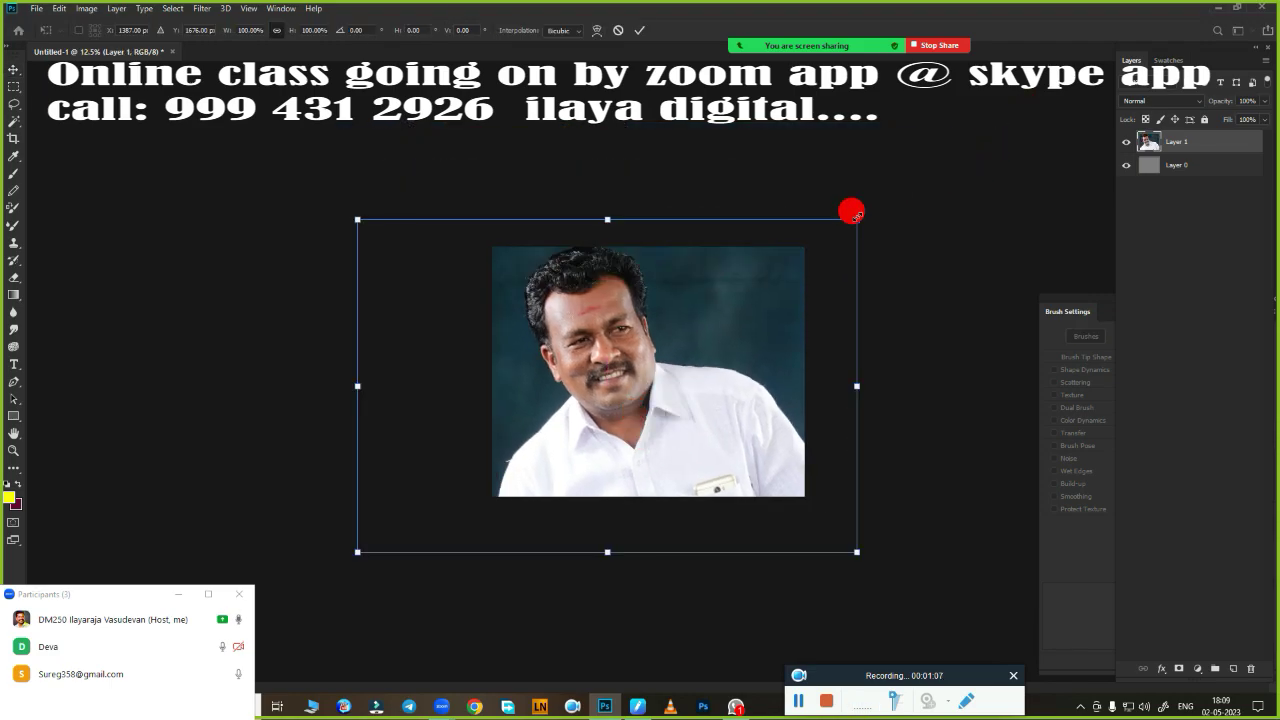
Scale, reposition and rotate the portrait about 2° clockwise to cover the grey canvas.
{"action": "mouse_move", "coordinate": [853, 216]}
{"action": "left_mouse_down"}
{"action": "mouse_move", "coordinate": [785, 288]}
{"action": "mouse_move", "coordinate": [757, 286]}
{"action": "left_mouse_up"}
{"action": "left_click_drag", "start_coordinate": [677, 306], "coordinate": [717, 274]}
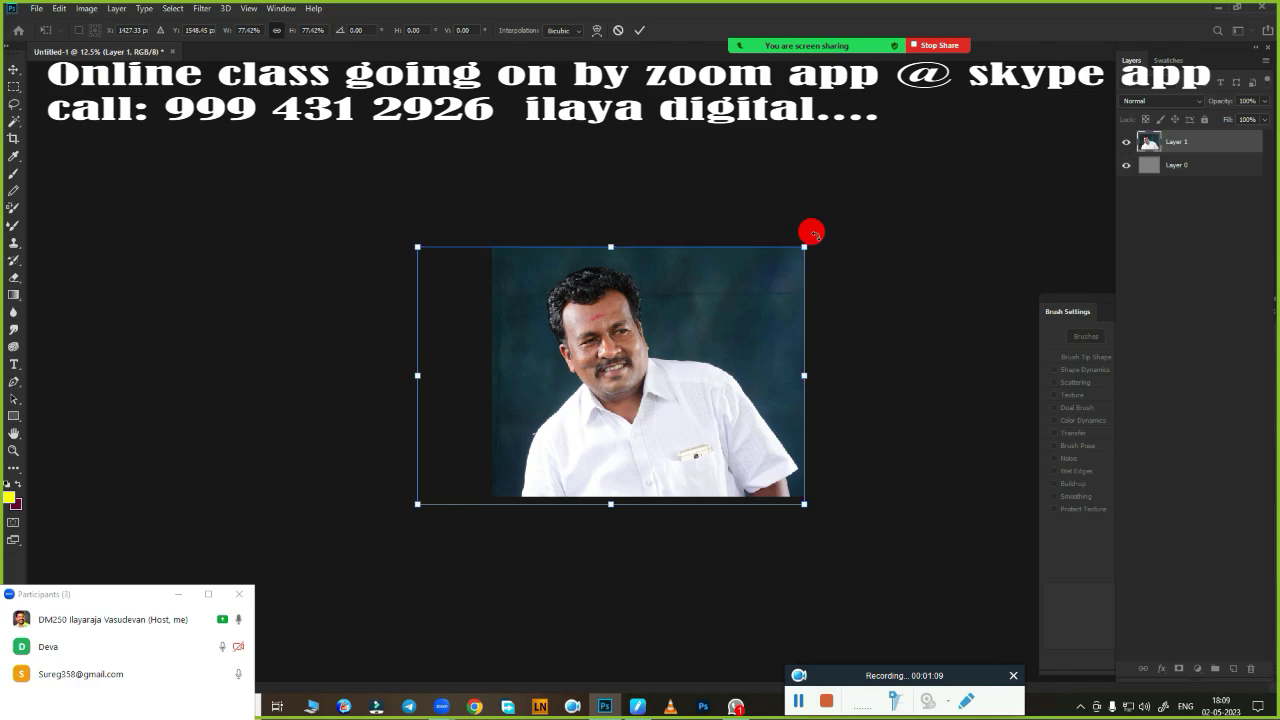
{"action": "mouse_move", "coordinate": [811, 231]}
{"action": "left_mouse_down"}
{"action": "mouse_move", "coordinate": [843, 314]}
{"action": "mouse_move", "coordinate": [815, 227]}
{"action": "left_mouse_up"}
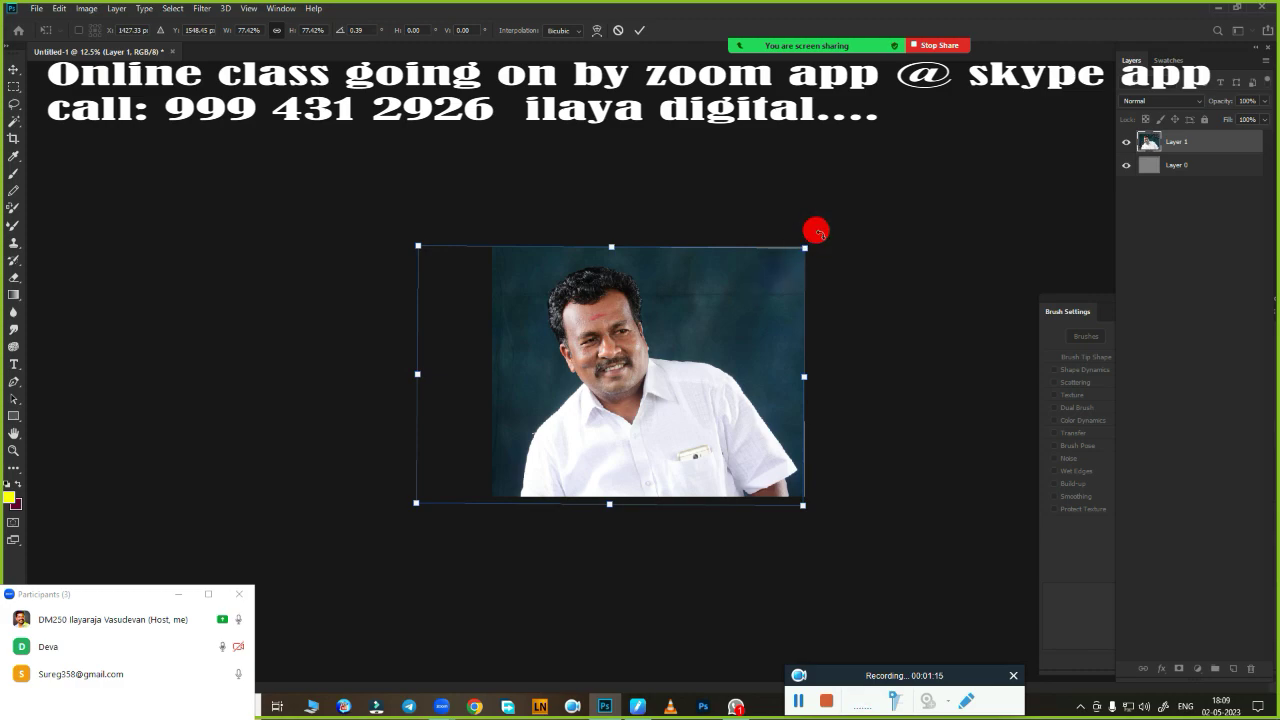
{"action": "left_click_drag", "start_coordinate": [815, 227], "coordinate": [810, 256]}
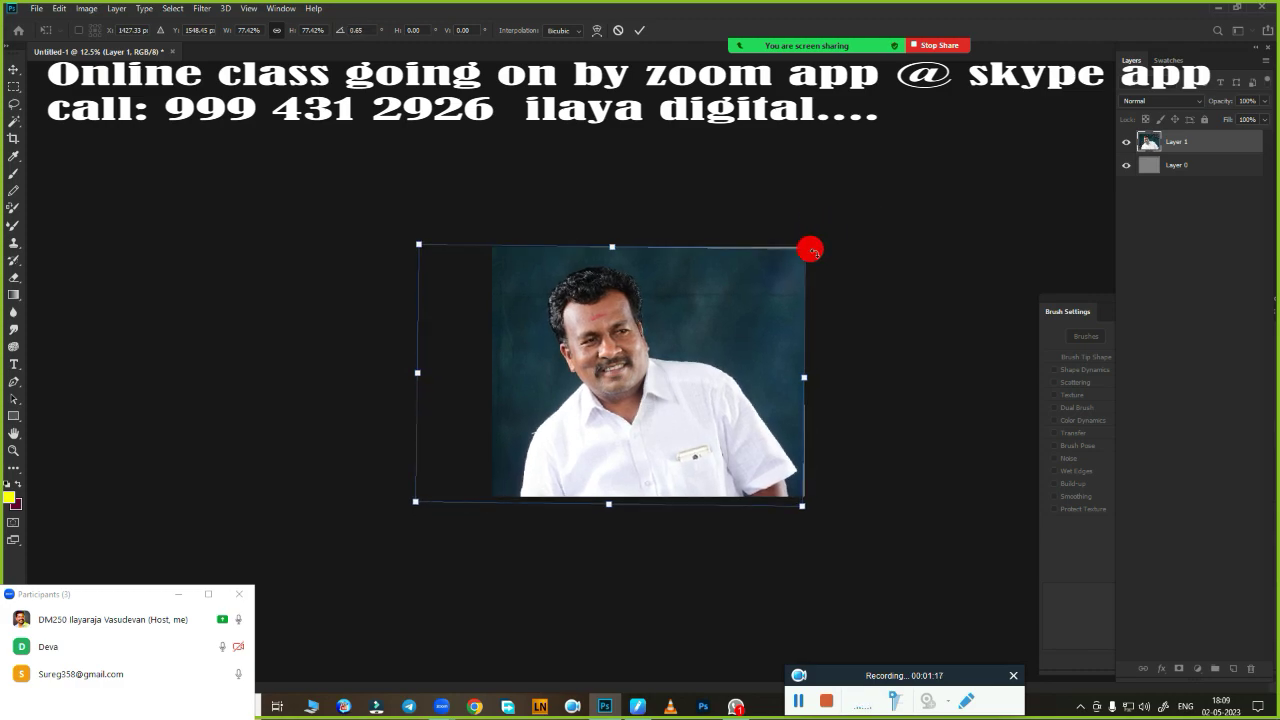
{"action": "left_click_drag", "start_coordinate": [710, 325], "coordinate": [711, 359]}
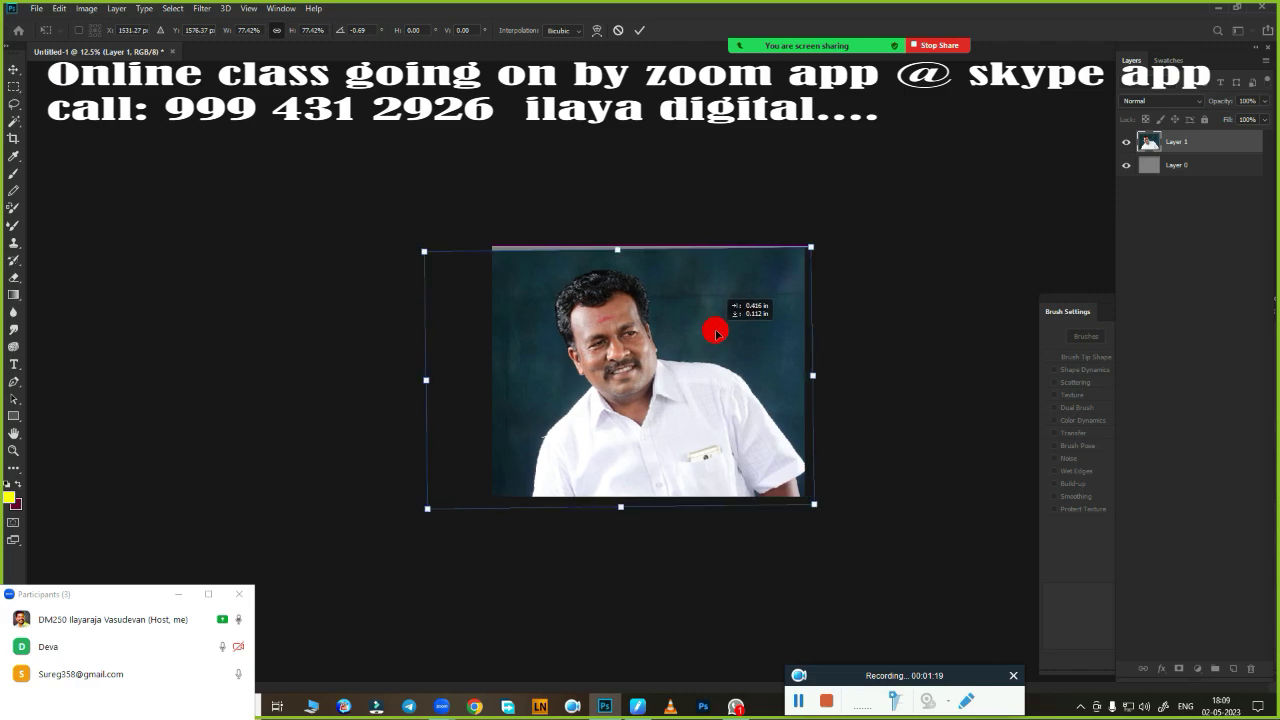
{"action": "left_click_drag", "start_coordinate": [805, 273], "coordinate": [856, 214]}
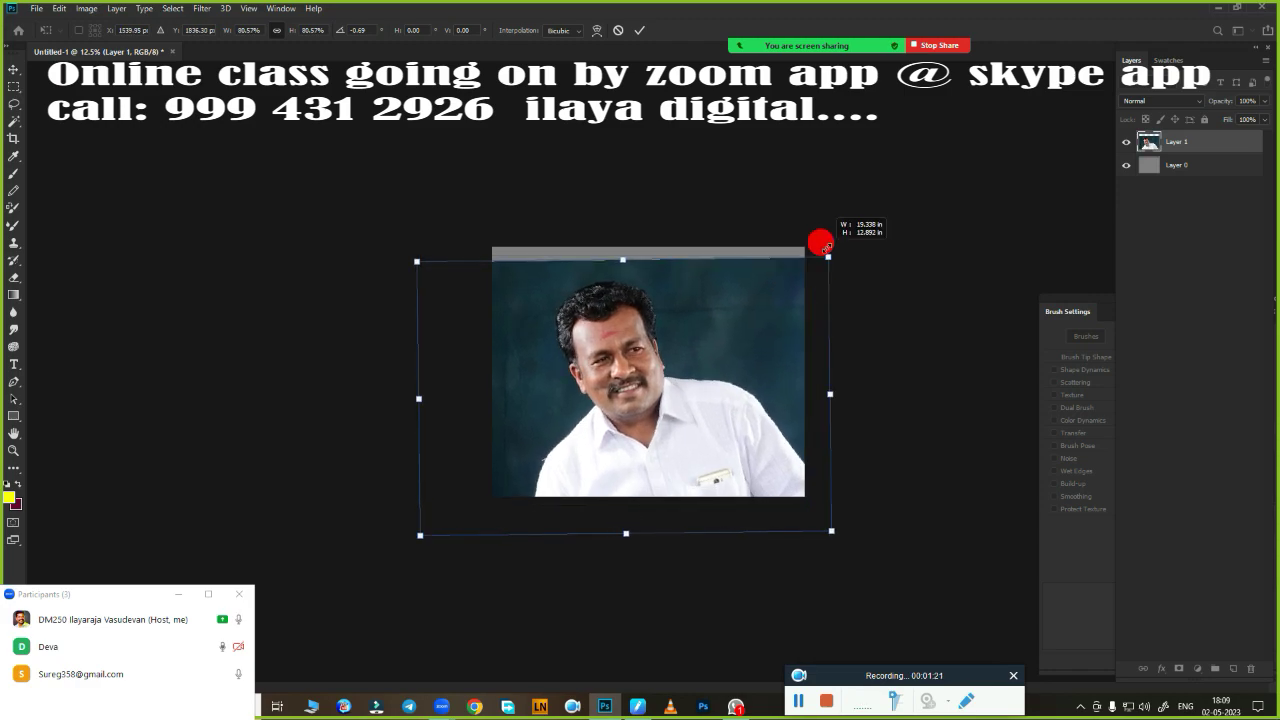
{"action": "left_click_drag", "start_coordinate": [637, 386], "coordinate": [620, 388]}
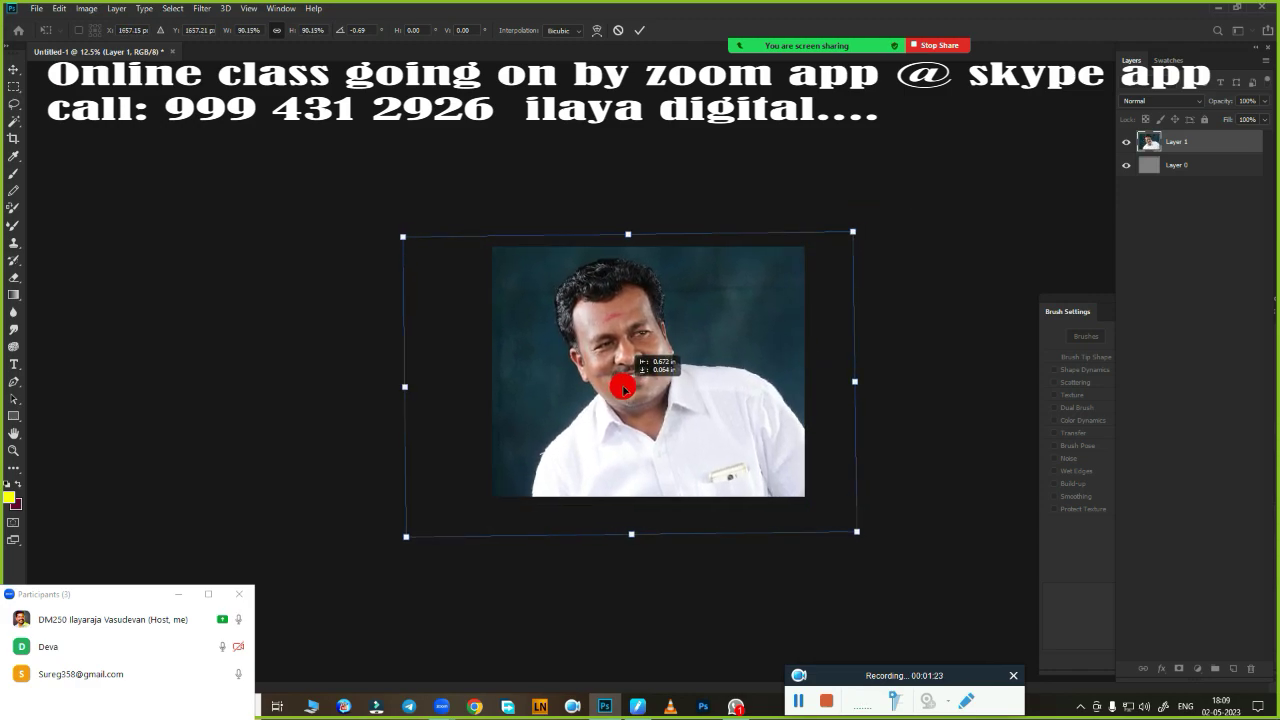
{"action": "left_click_drag", "start_coordinate": [886, 209], "coordinate": [898, 243]}
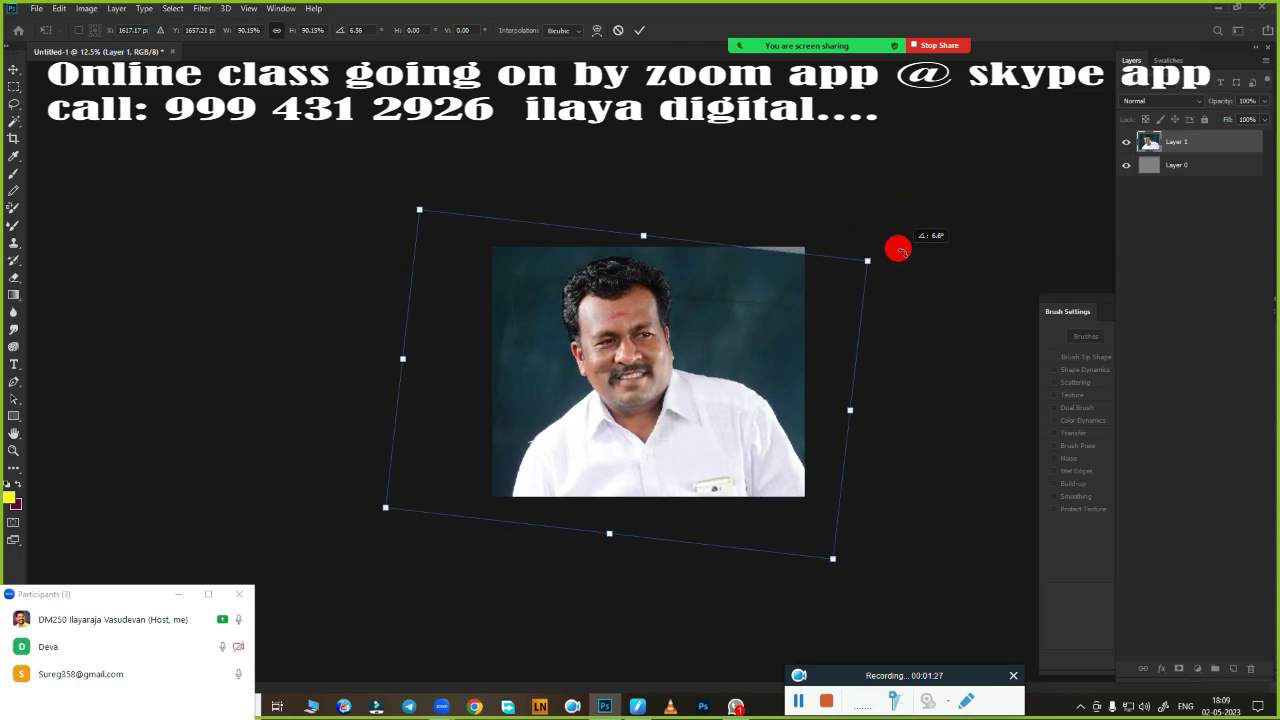
{"action": "left_click_drag", "start_coordinate": [791, 275], "coordinate": [802, 279]}
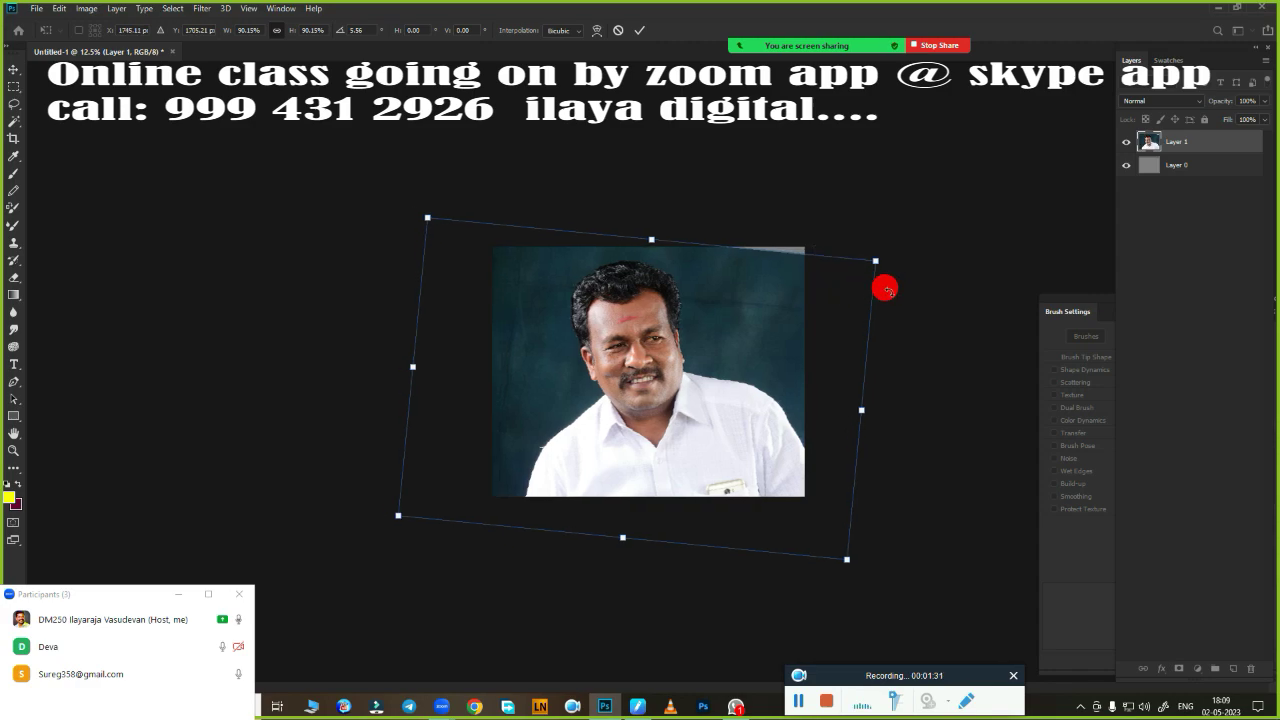
{"action": "key", "text": "Return"}
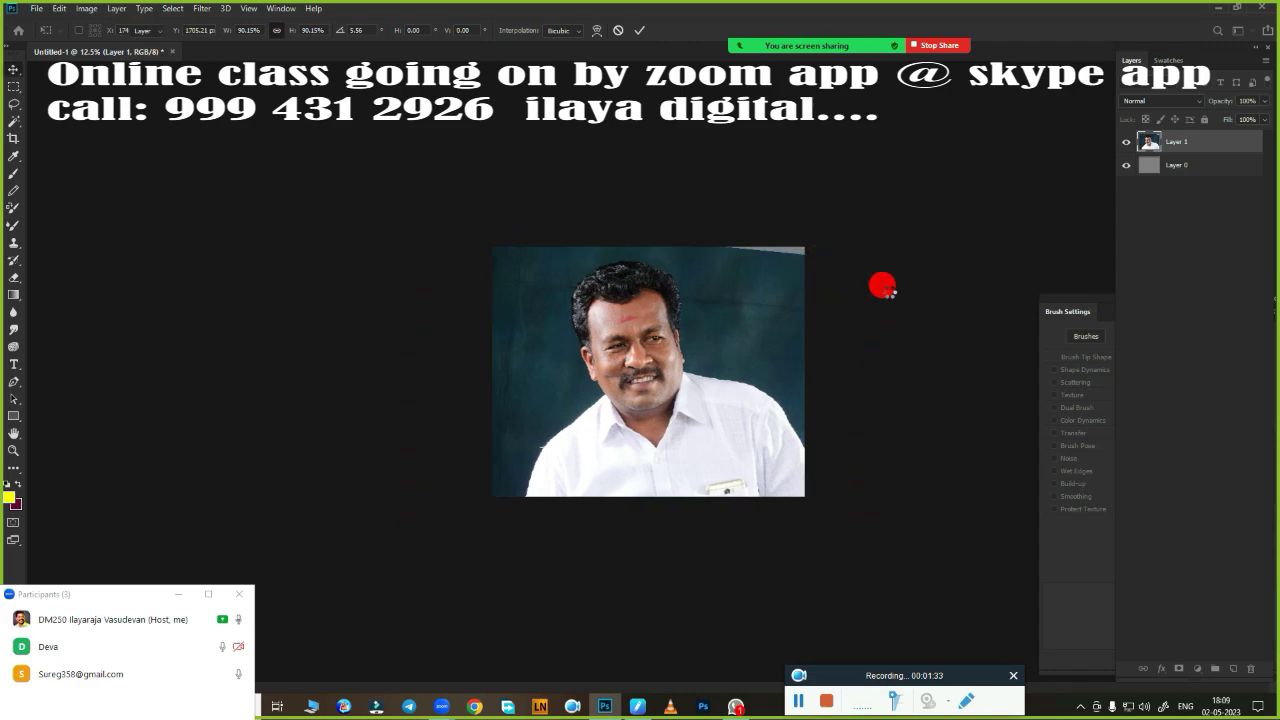
Fit the canvas to the screen and zoom out to view the whole portrait.
{"action": "key", "text": "ctrl+0"}
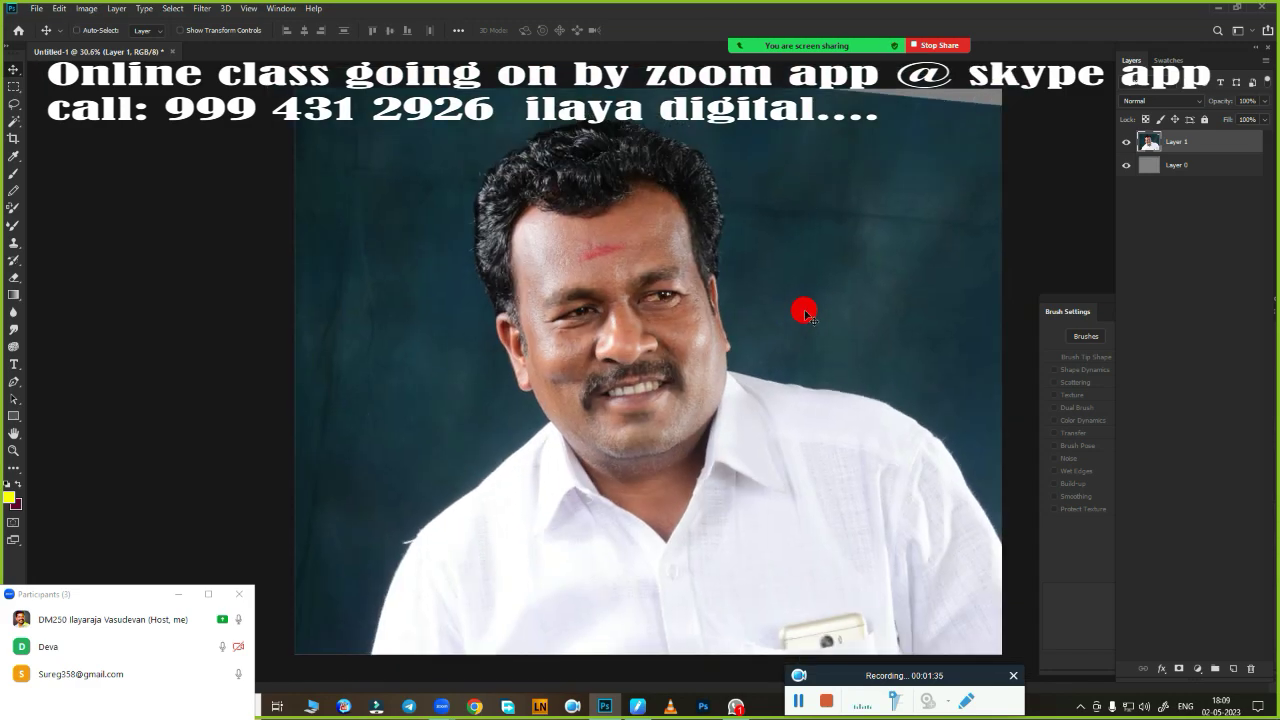
{"action": "key", "text": "ctrl+minus"}
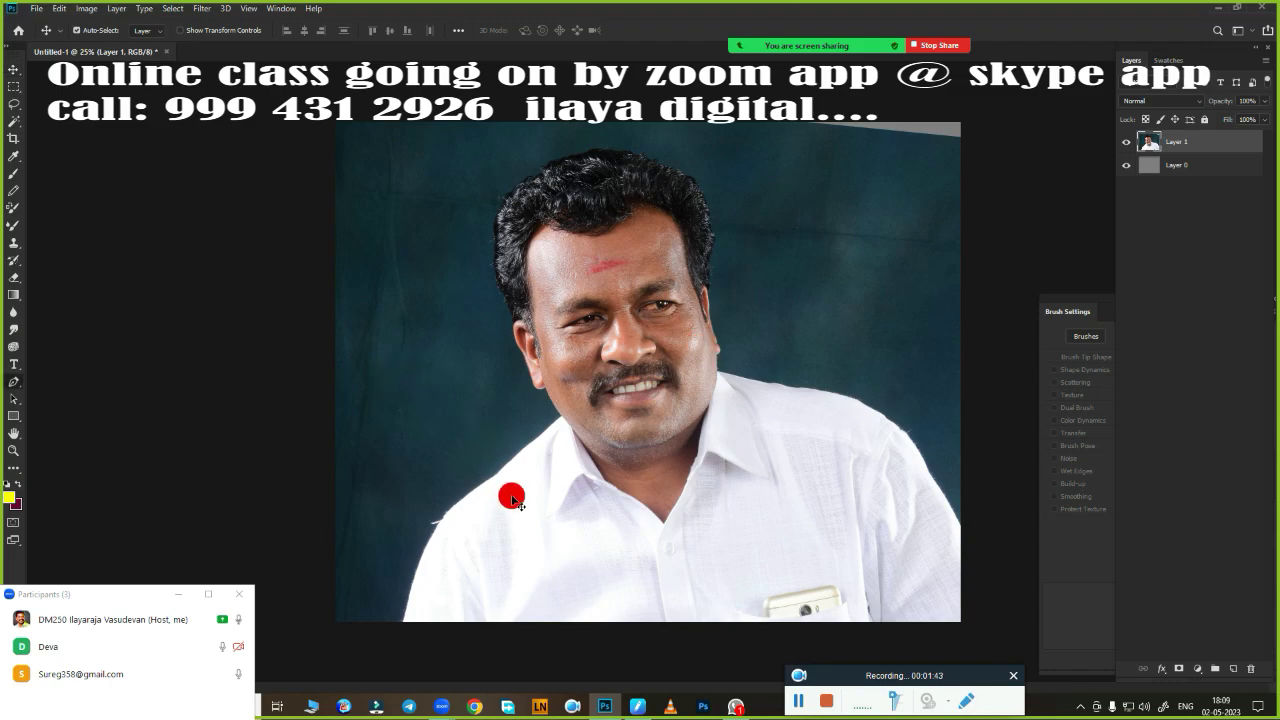
{"action": "key", "text": "p"}
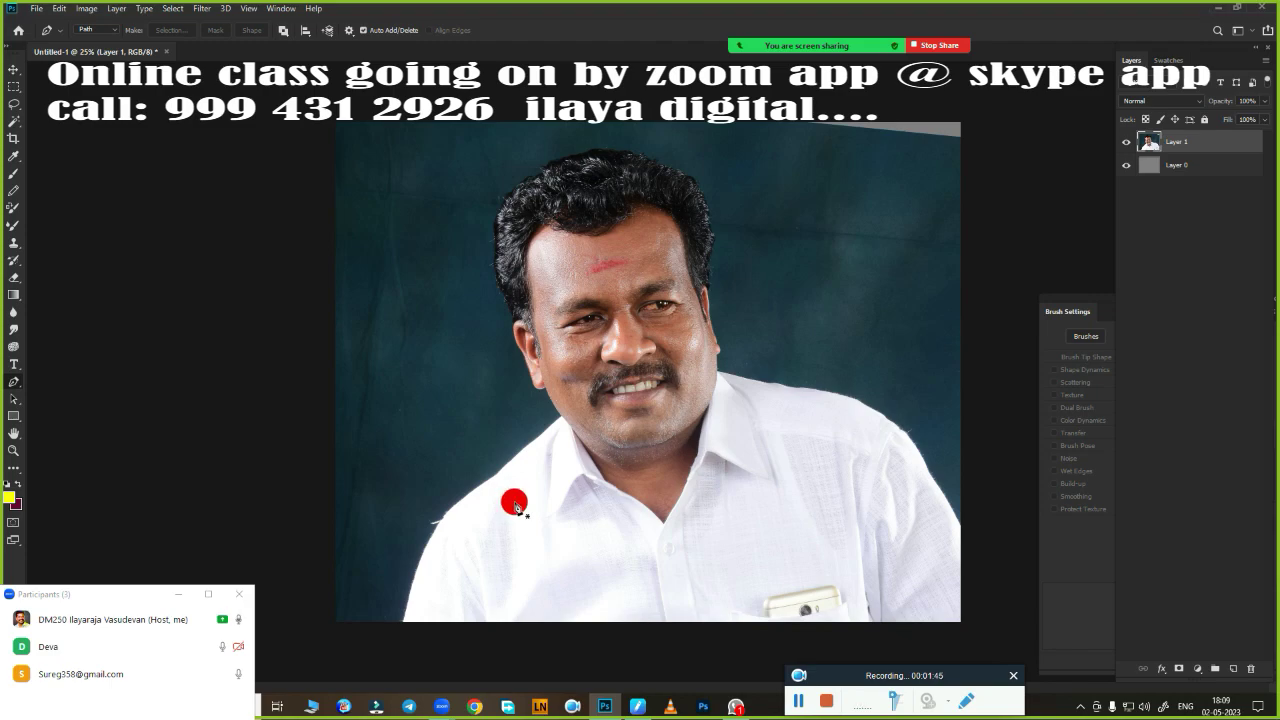
Start the pen path at the shirt's bottom and curve it up the shirt edge to the jawline.
{"action": "scroll", "coordinate": [443, 529], "scroll_direction": "up", "scroll_amount": 3}
{"action": "left_click_drag", "start_coordinate": [506, 491], "coordinate": [737, 193]}
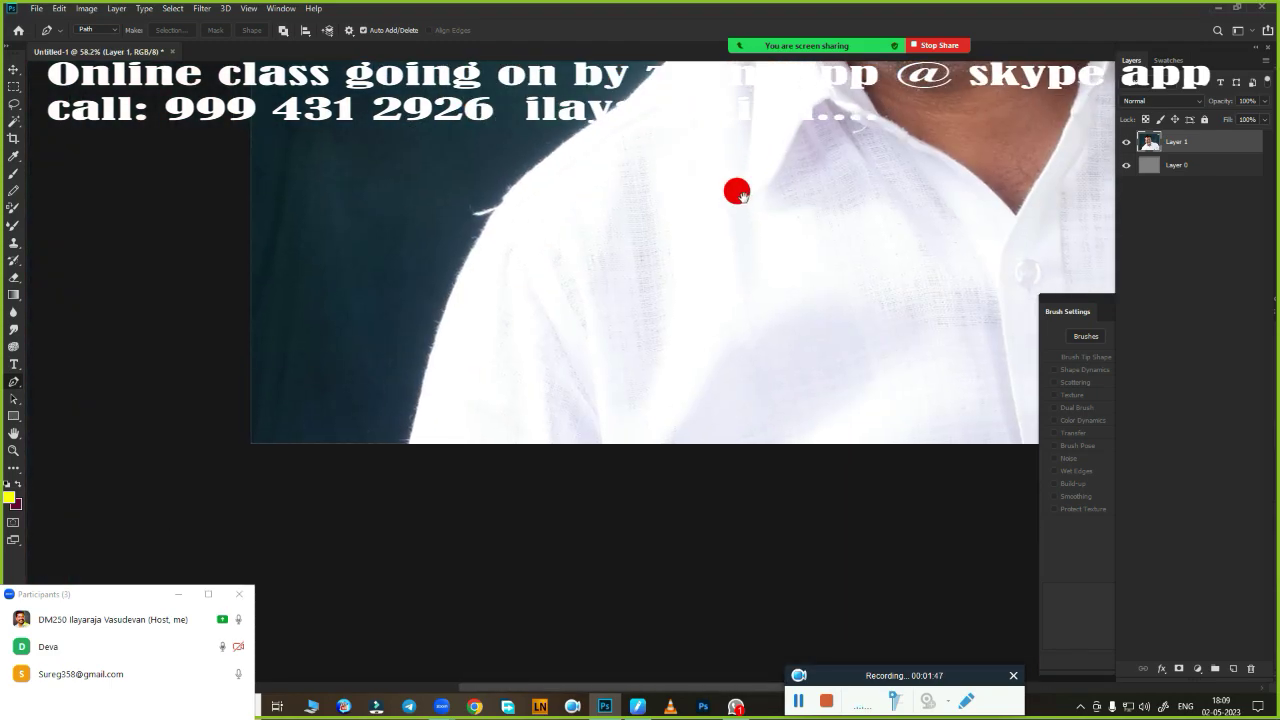
{"action": "left_click", "coordinate": [405, 456]}
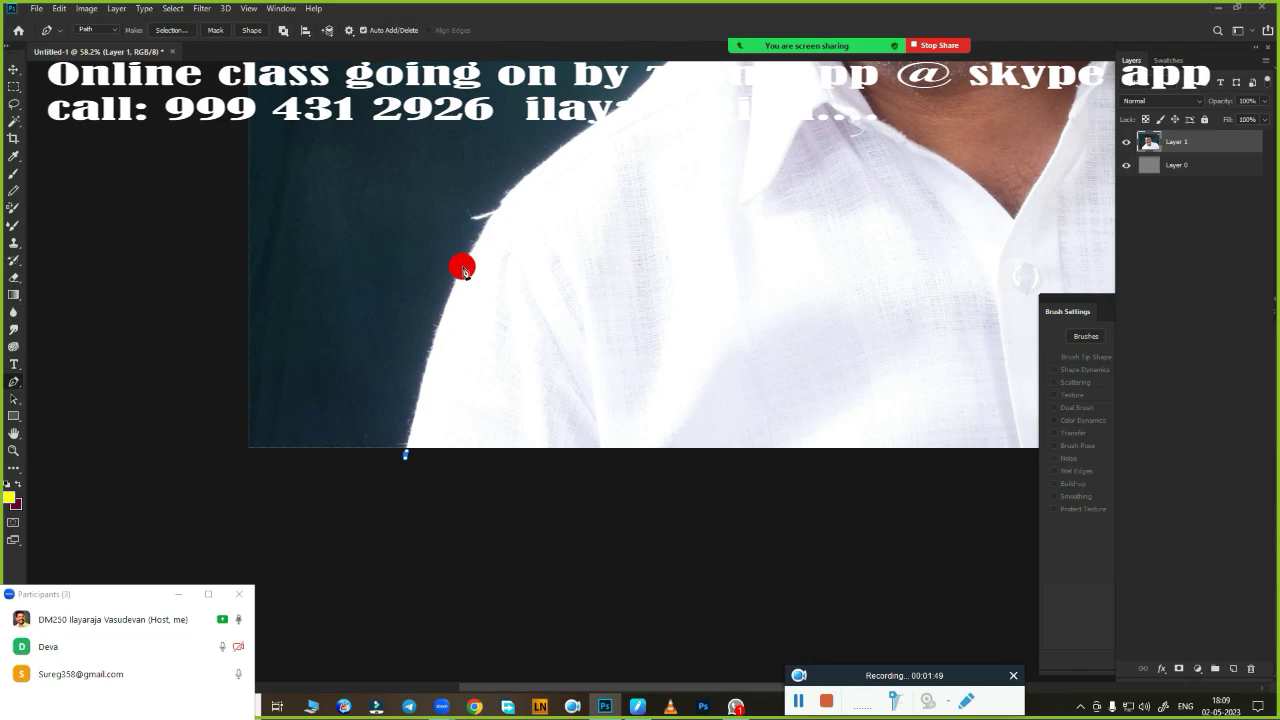
{"action": "left_click", "coordinate": [488, 208]}
{"action": "left_click_drag", "start_coordinate": [569, 205], "coordinate": [397, 517]}
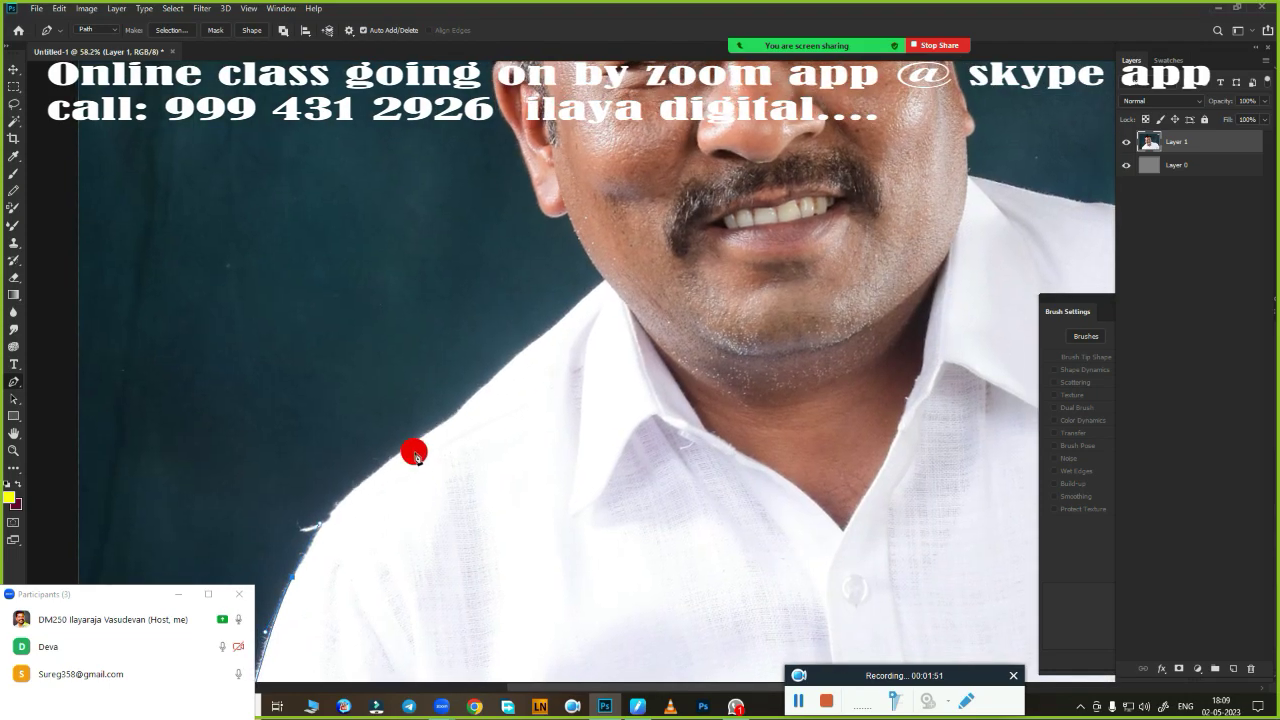
{"action": "left_click_drag", "start_coordinate": [406, 448], "coordinate": [446, 418]}
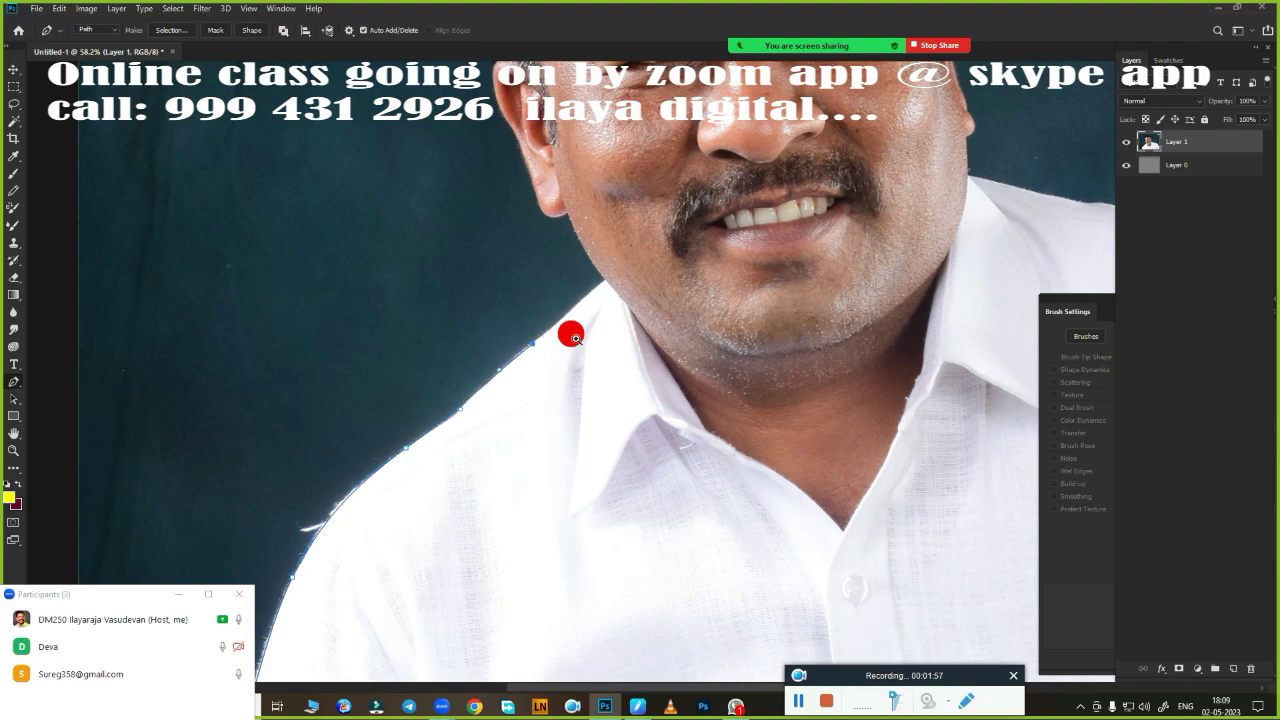
{"action": "scroll", "coordinate": [590, 322], "scroll_direction": "up", "scroll_amount": 2}
{"action": "scroll", "coordinate": [540, 360], "scroll_direction": "up", "scroll_amount": 2}
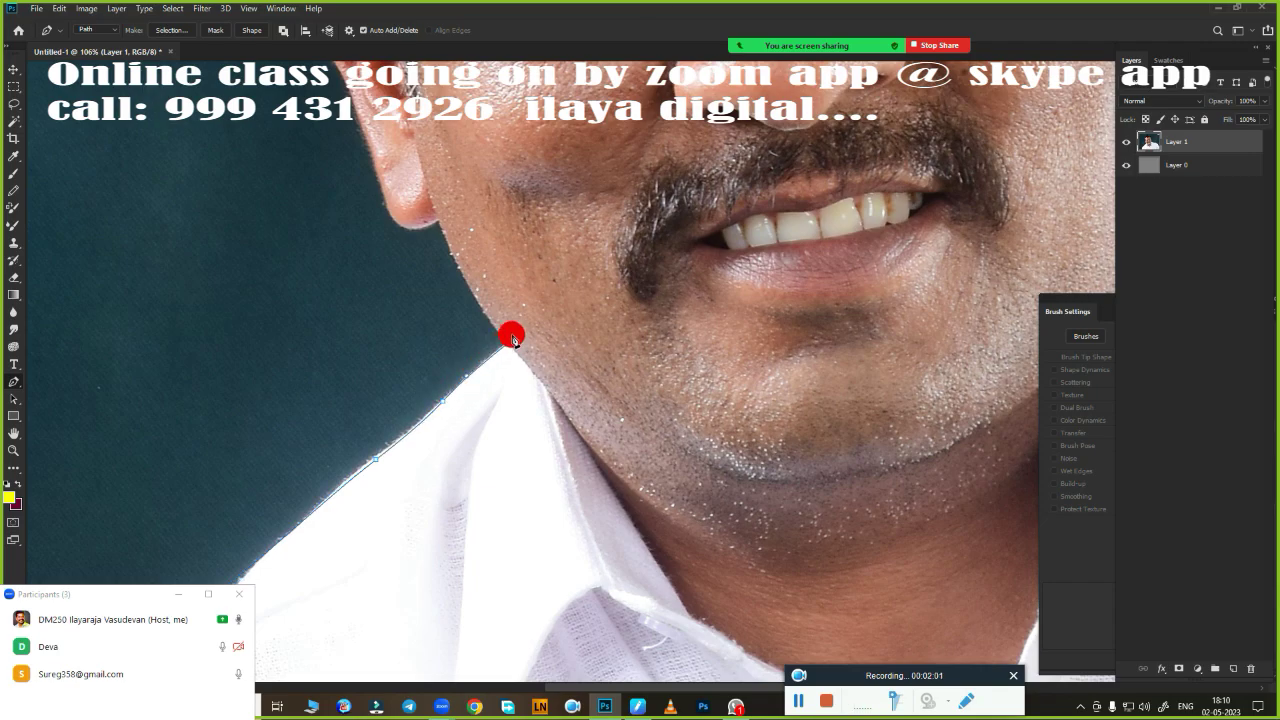
{"action": "scroll", "coordinate": [523, 277], "scroll_direction": "up", "scroll_amount": 2}
{"action": "scroll", "coordinate": [580, 317], "scroll_direction": "up", "scroll_amount": 2}
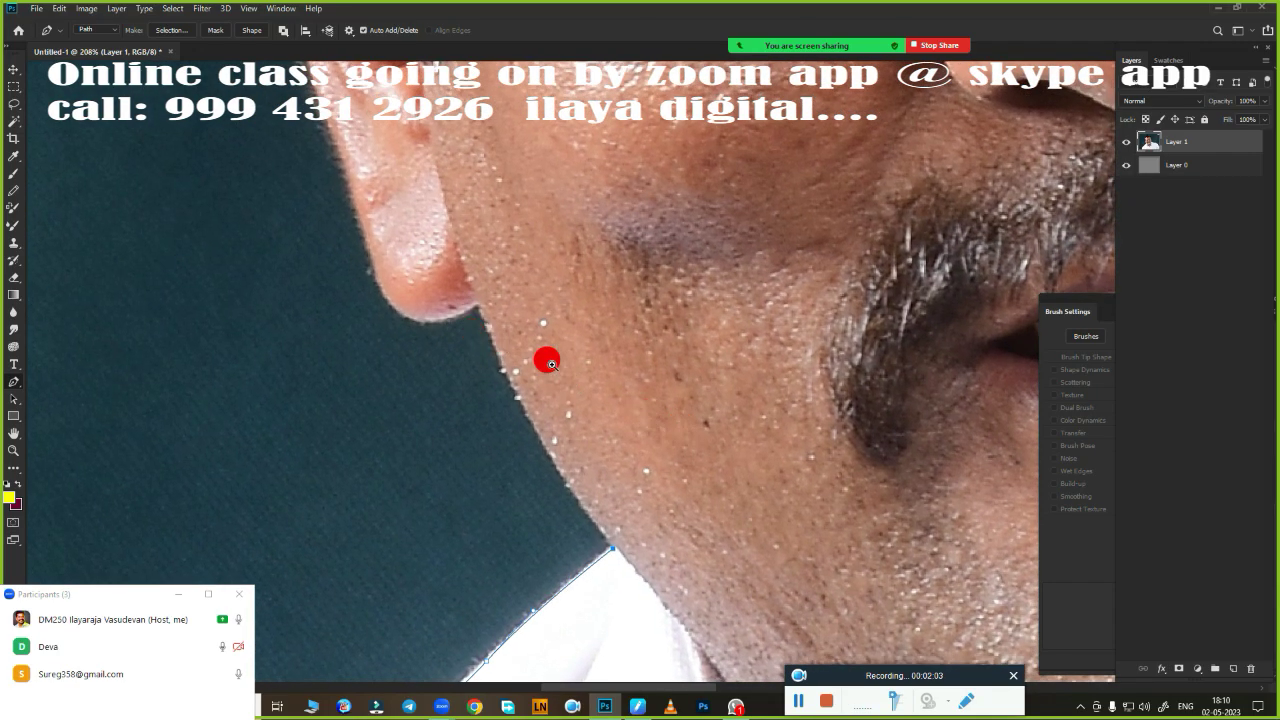
{"action": "scroll", "coordinate": [545, 366], "scroll_direction": "down", "scroll_amount": 2}
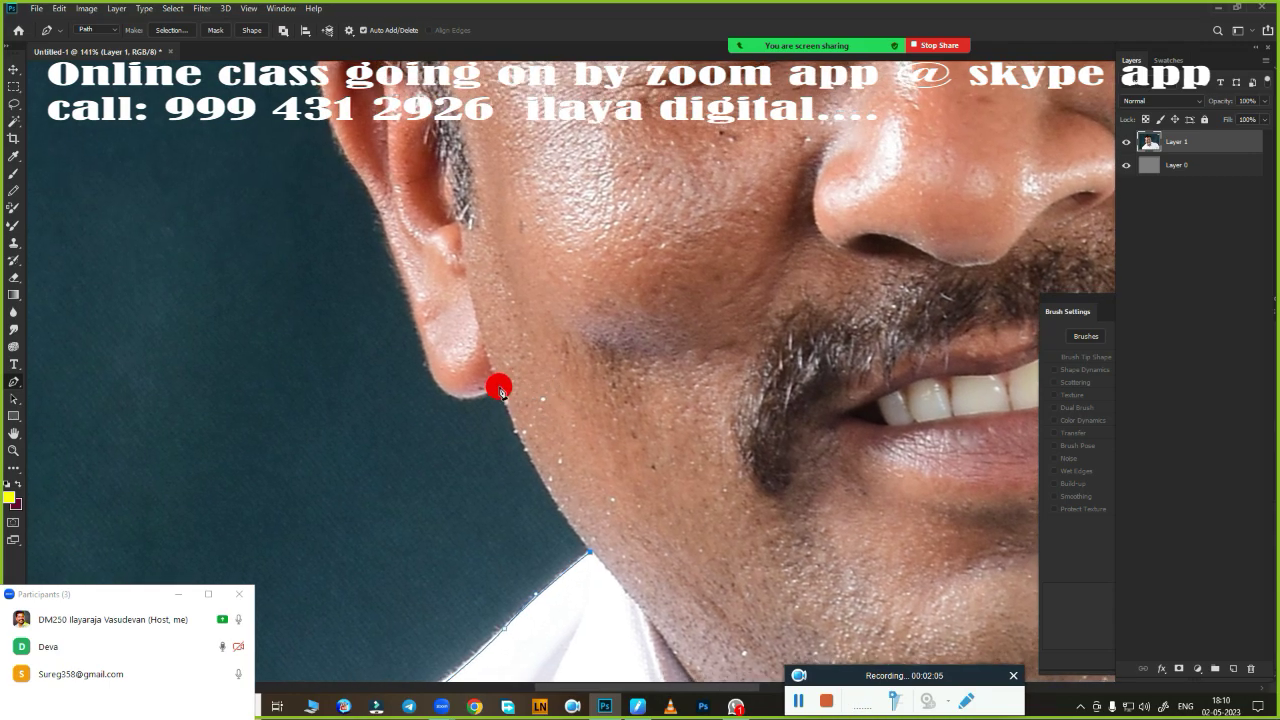
{"action": "left_click_drag", "start_coordinate": [476, 333], "coordinate": [473, 313]}
Continue the path around the earlobe and up the ear's outer edge to its top.
{"action": "scroll", "coordinate": [528, 380], "scroll_direction": "up", "scroll_amount": 2}
{"action": "left_click_drag", "start_coordinate": [552, 385], "coordinate": [802, 380]}
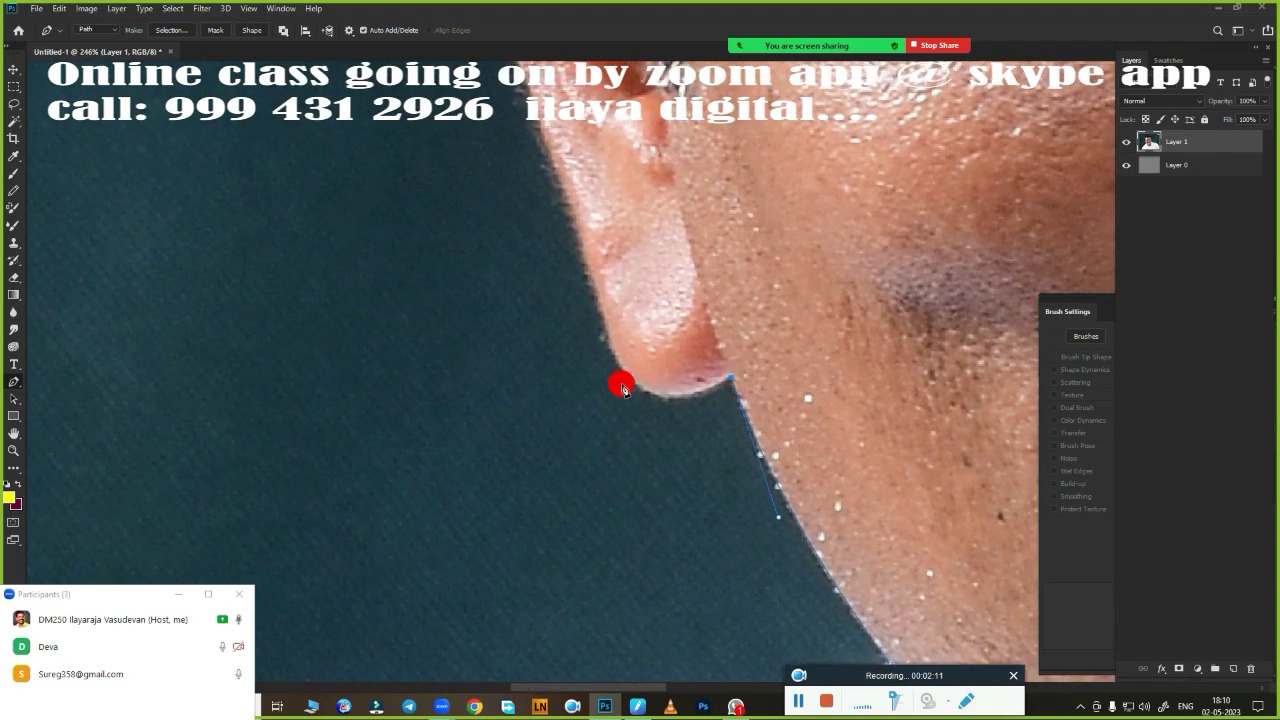
{"action": "left_click_drag", "start_coordinate": [625, 375], "coordinate": [585, 333]}
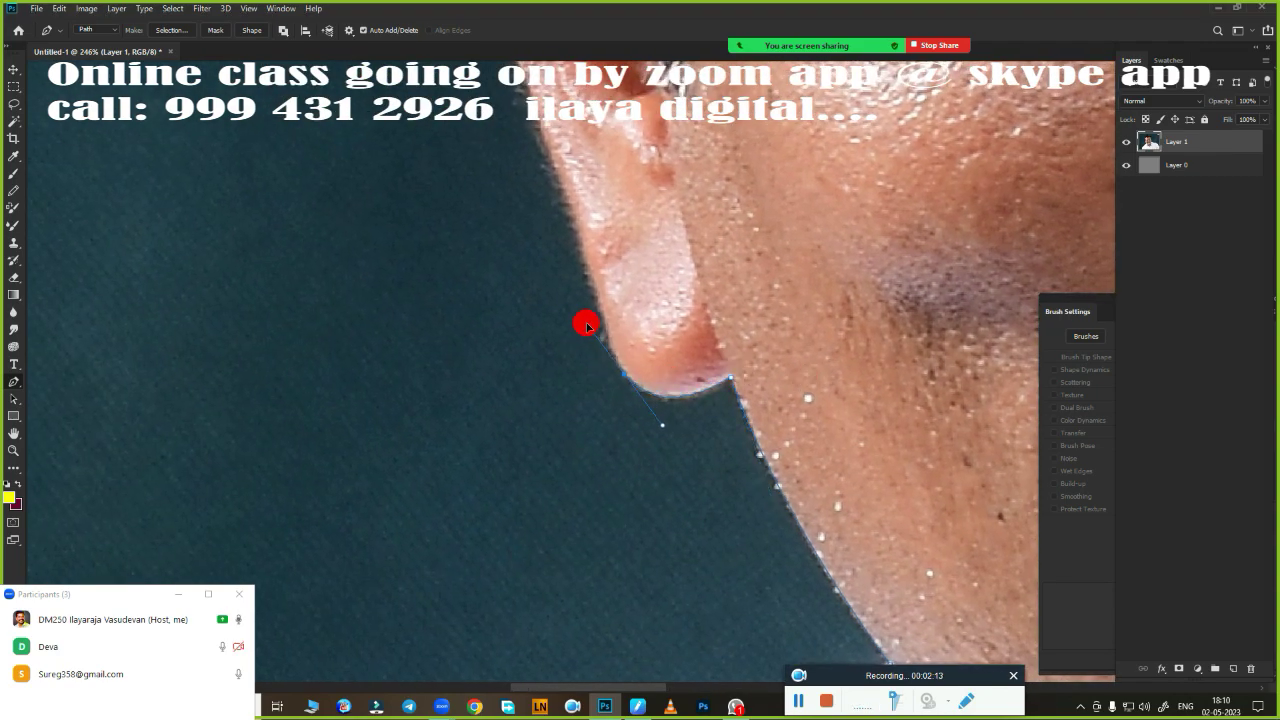
{"action": "mouse_move", "coordinate": [629, 329]}
{"action": "left_mouse_down"}
{"action": "mouse_move", "coordinate": [611, 466]}
{"action": "mouse_move", "coordinate": [547, 421]}
{"action": "left_mouse_up"}
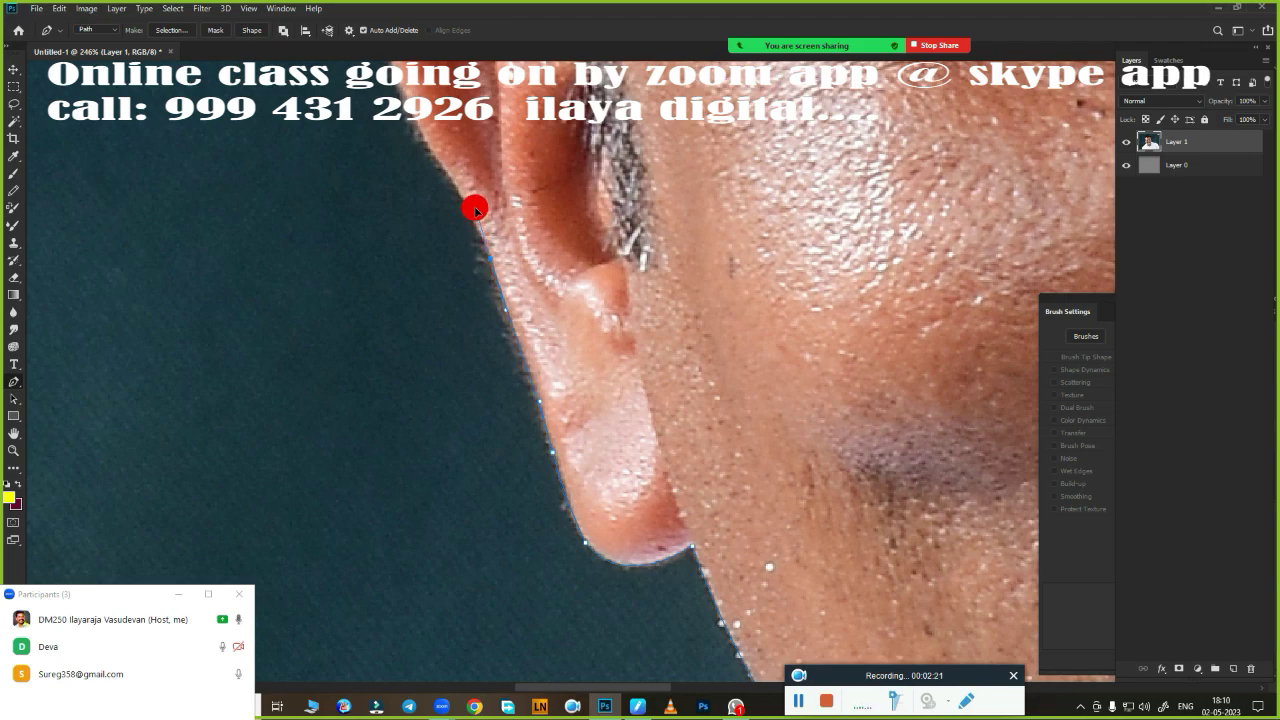
{"action": "left_click_drag", "start_coordinate": [475, 208], "coordinate": [597, 537]}
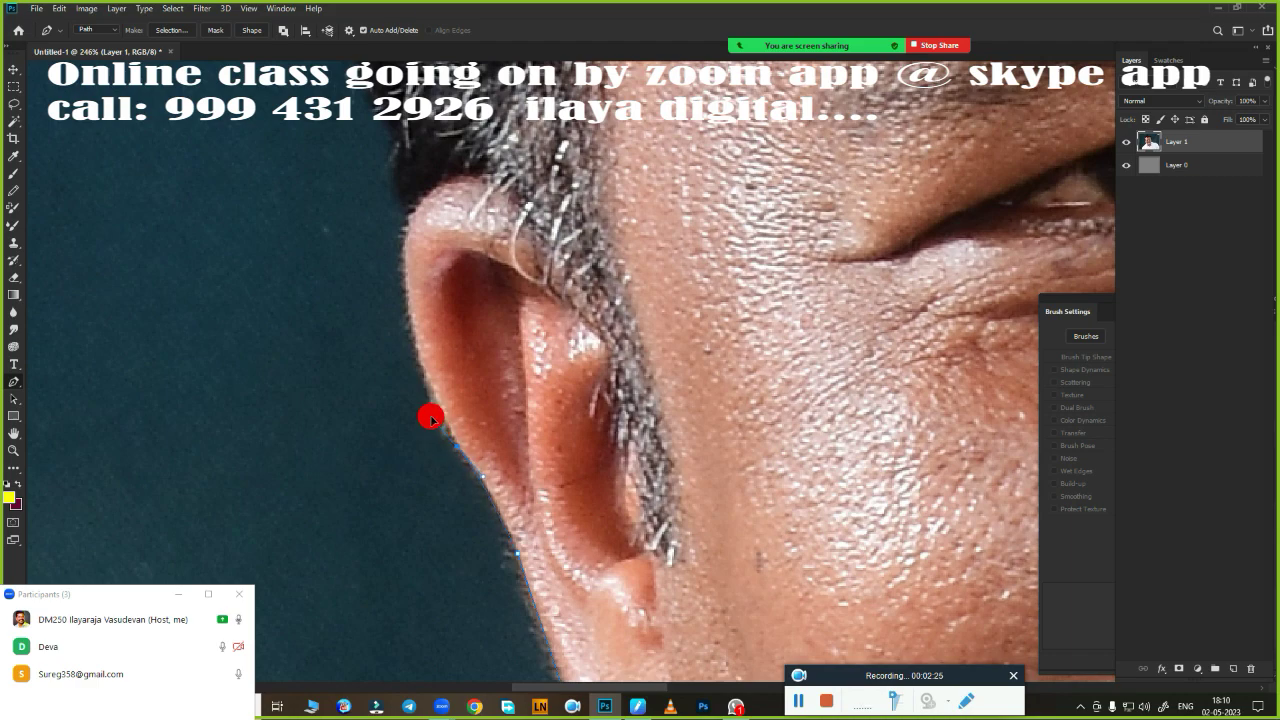
{"action": "left_click", "coordinate": [428, 415]}
{"action": "left_click_drag", "start_coordinate": [420, 203], "coordinate": [468, 105]}
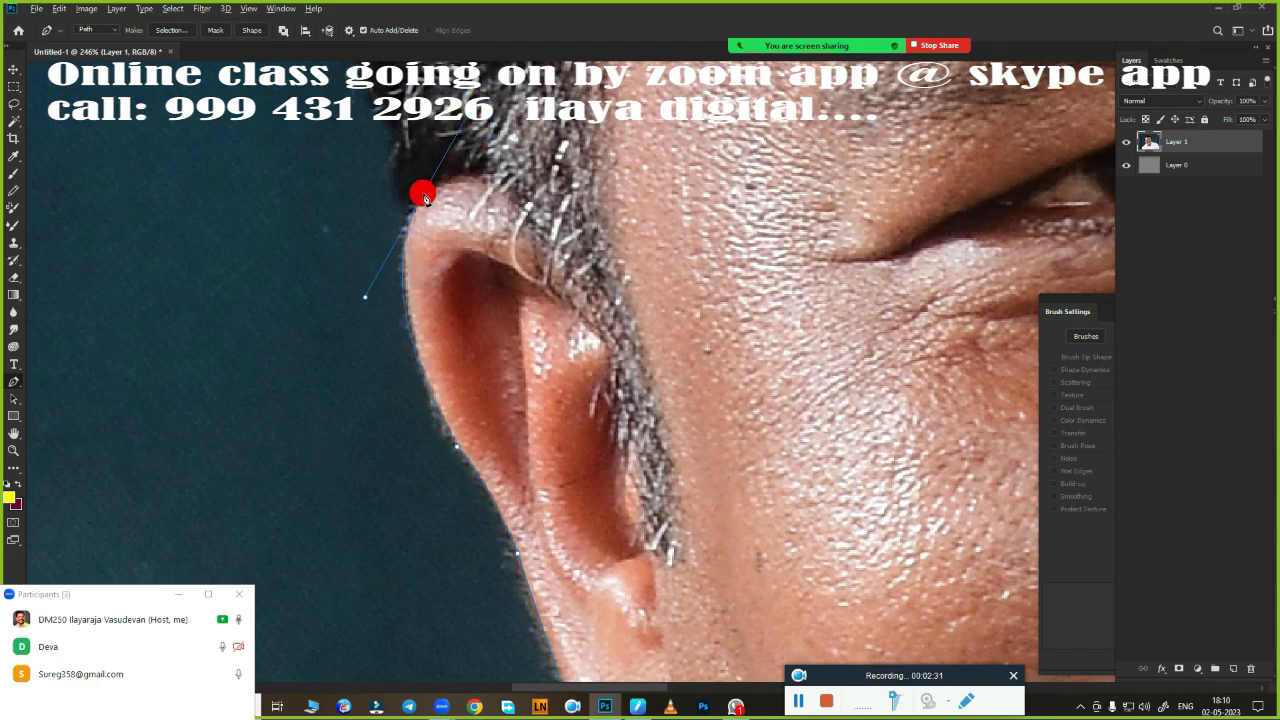
{"action": "scroll", "coordinate": [530, 290], "scroll_direction": "down", "scroll_amount": 2}
{"action": "scroll", "coordinate": [500, 400], "scroll_direction": "down", "scroll_amount": 2}
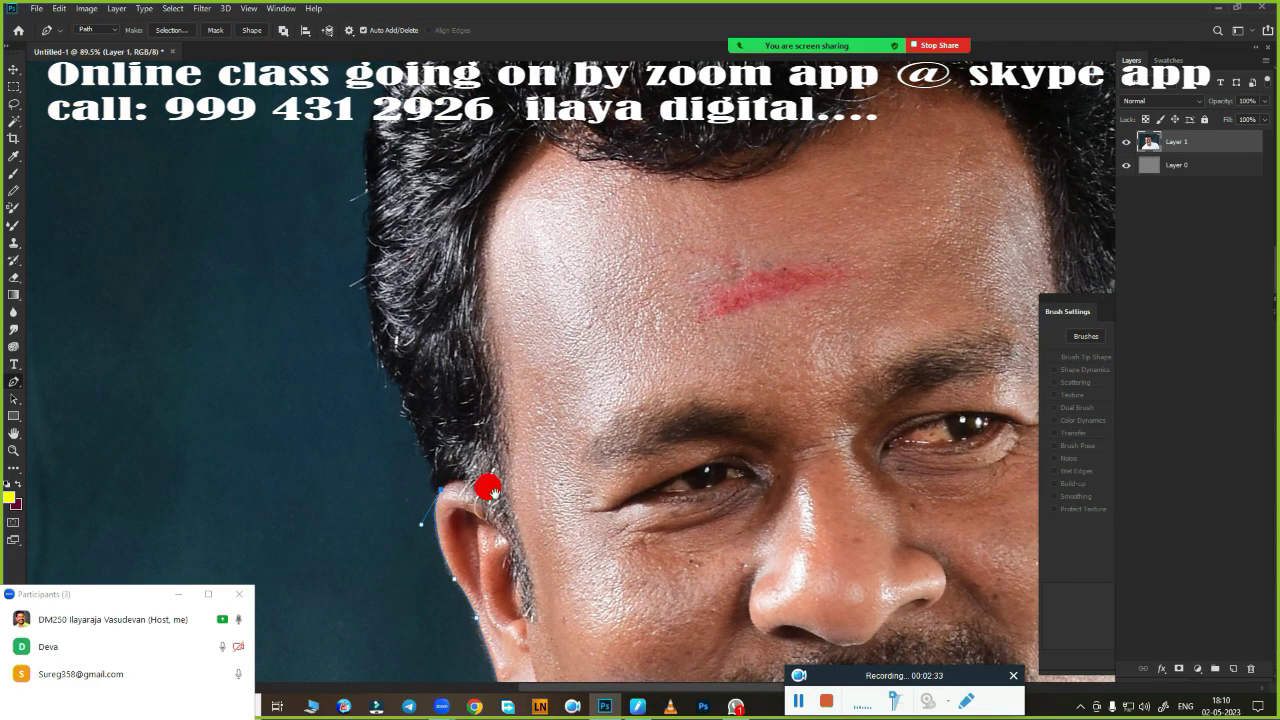
{"action": "scroll", "coordinate": [476, 434], "scroll_direction": "down", "scroll_amount": 1}
{"action": "scroll", "coordinate": [440, 366], "scroll_direction": "up", "scroll_amount": 3}
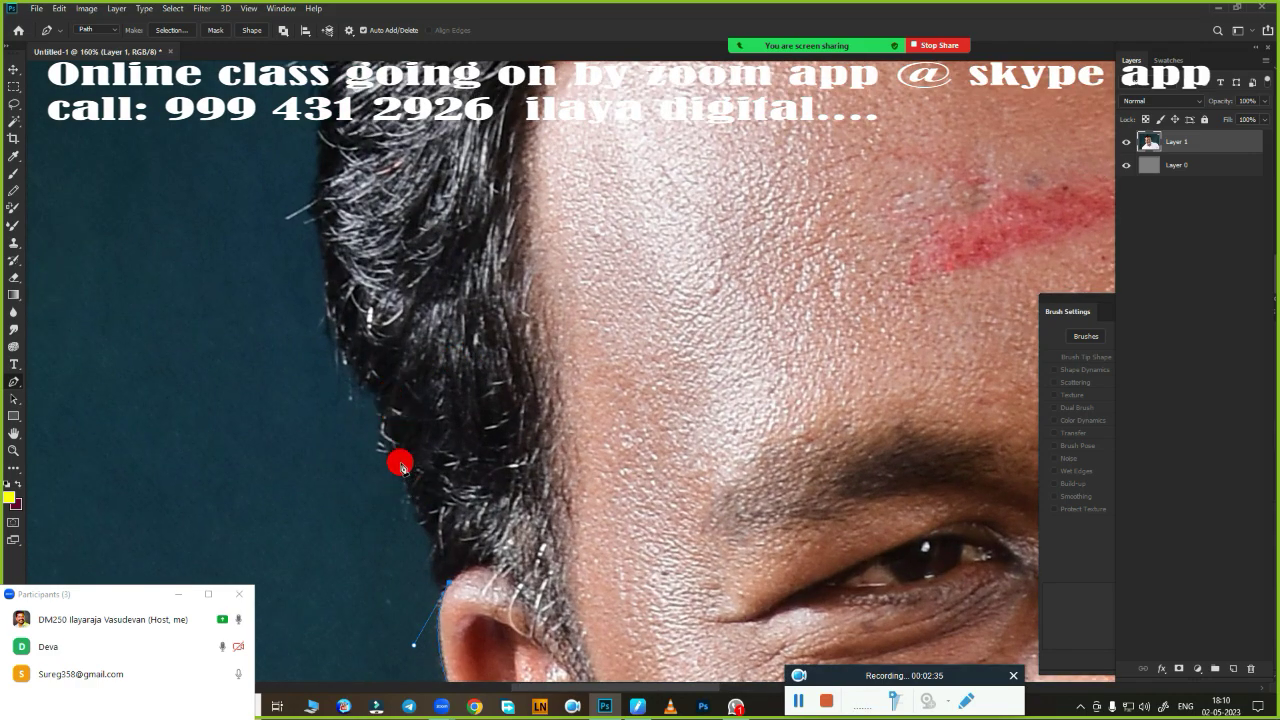
{"action": "key", "text": "ctrl+z"}
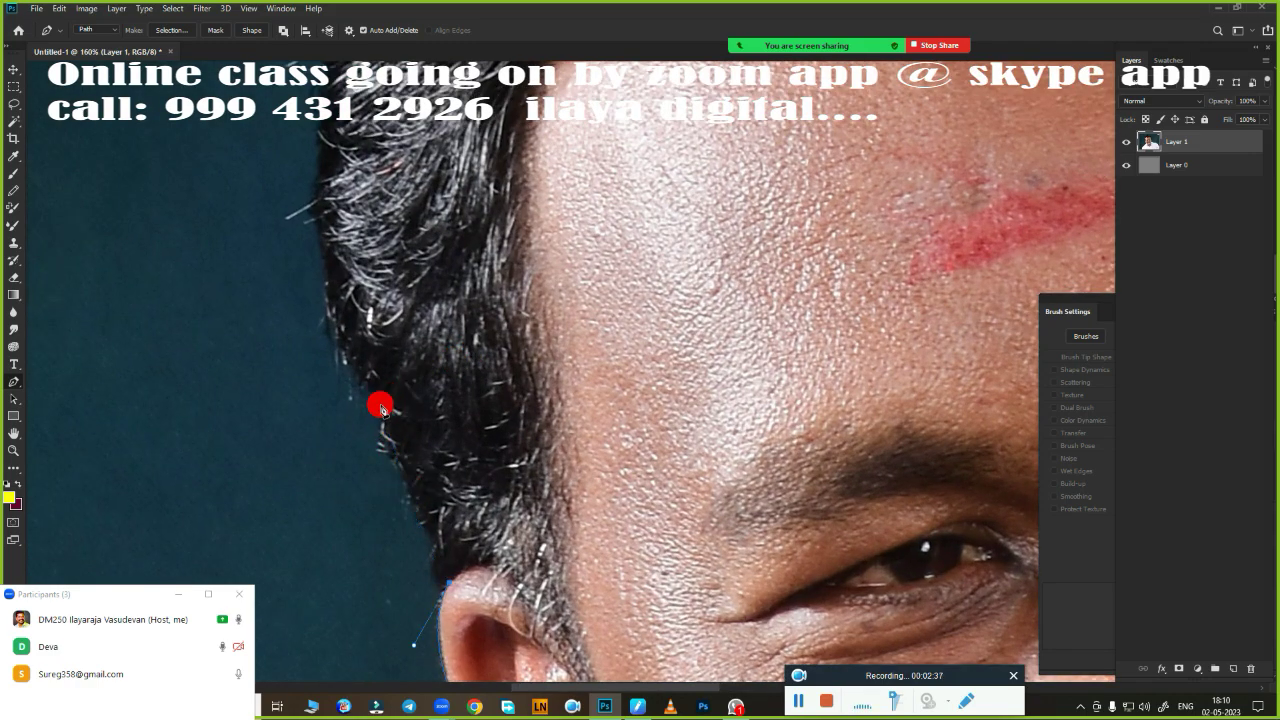
Trace the path up the side hairline and across the top of the hair.
{"action": "left_click_drag", "start_coordinate": [381, 406], "coordinate": [360, 357]}
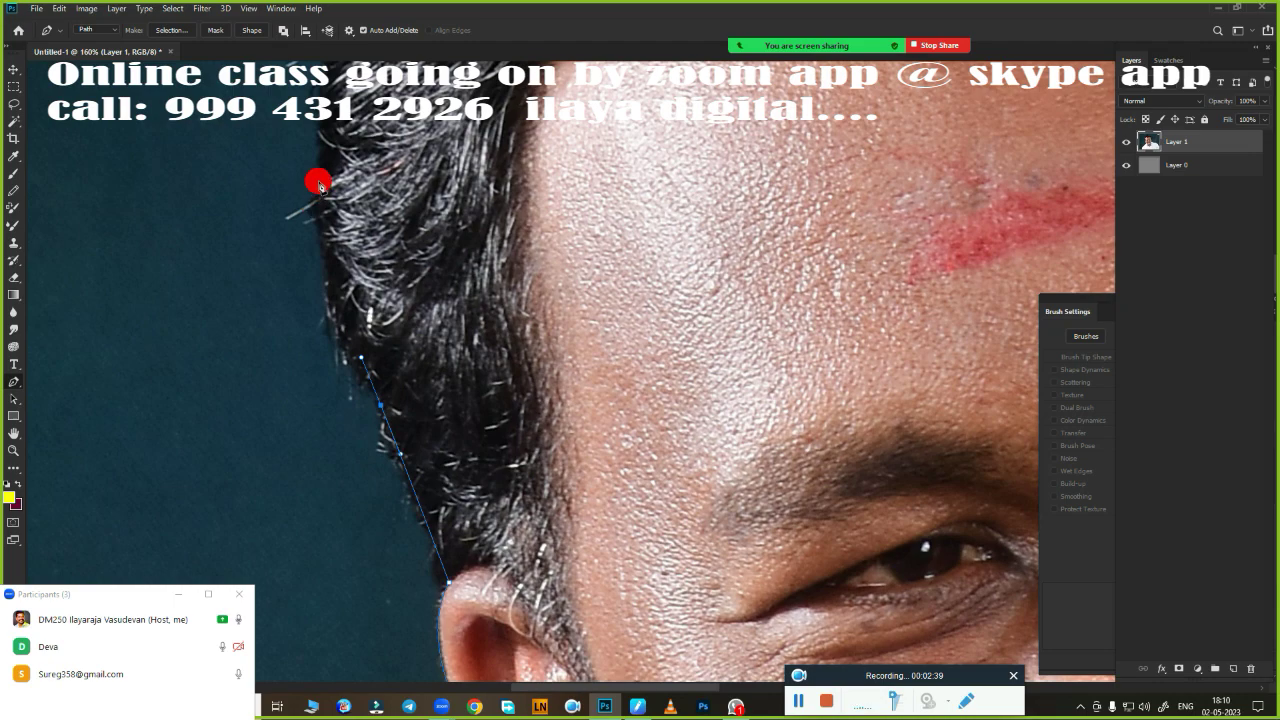
{"action": "scroll", "coordinate": [366, 128], "scroll_direction": "up", "scroll_amount": 5}
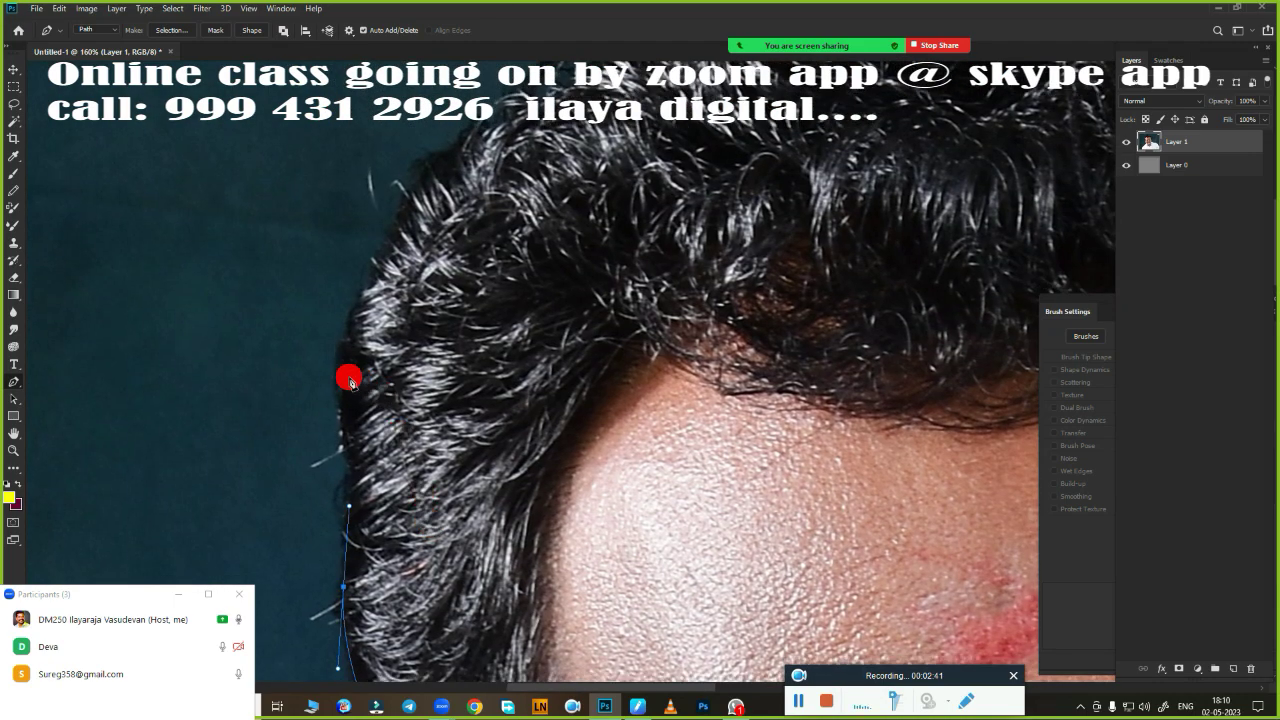
{"action": "left_click_drag", "start_coordinate": [343, 350], "coordinate": [435, 155]}
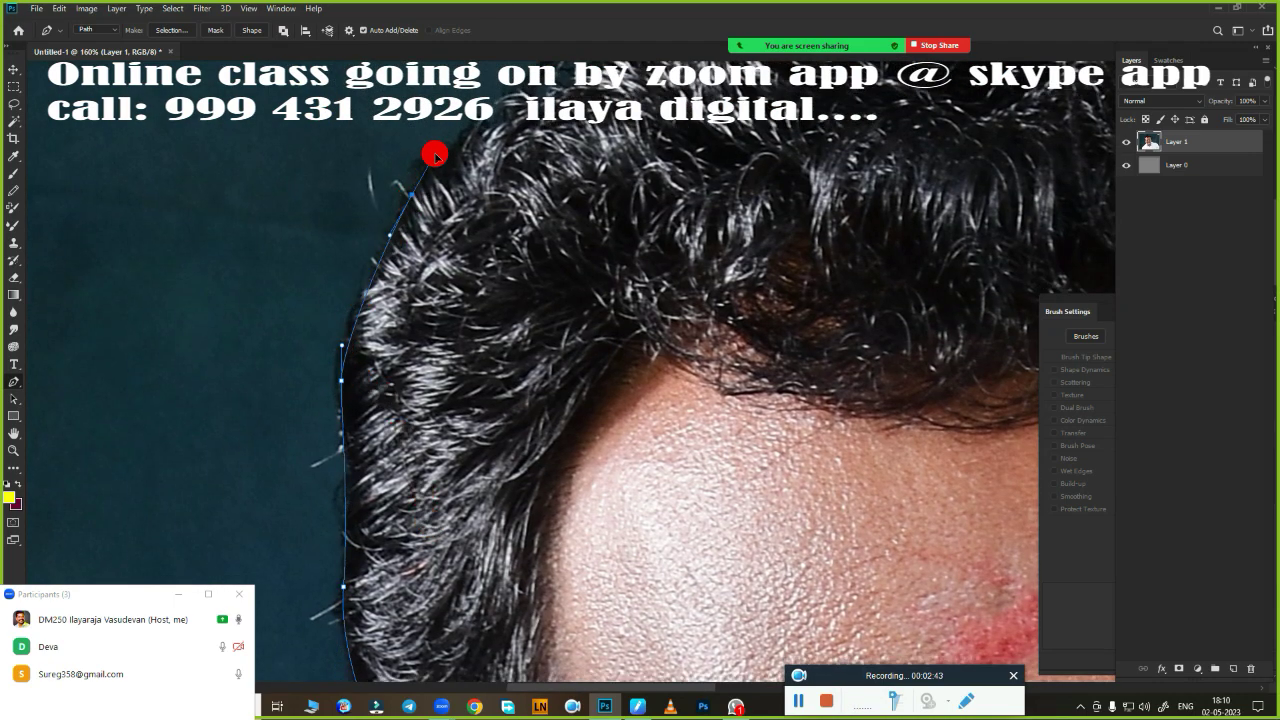
{"action": "scroll", "coordinate": [509, 234], "scroll_direction": "down", "scroll_amount": 5}
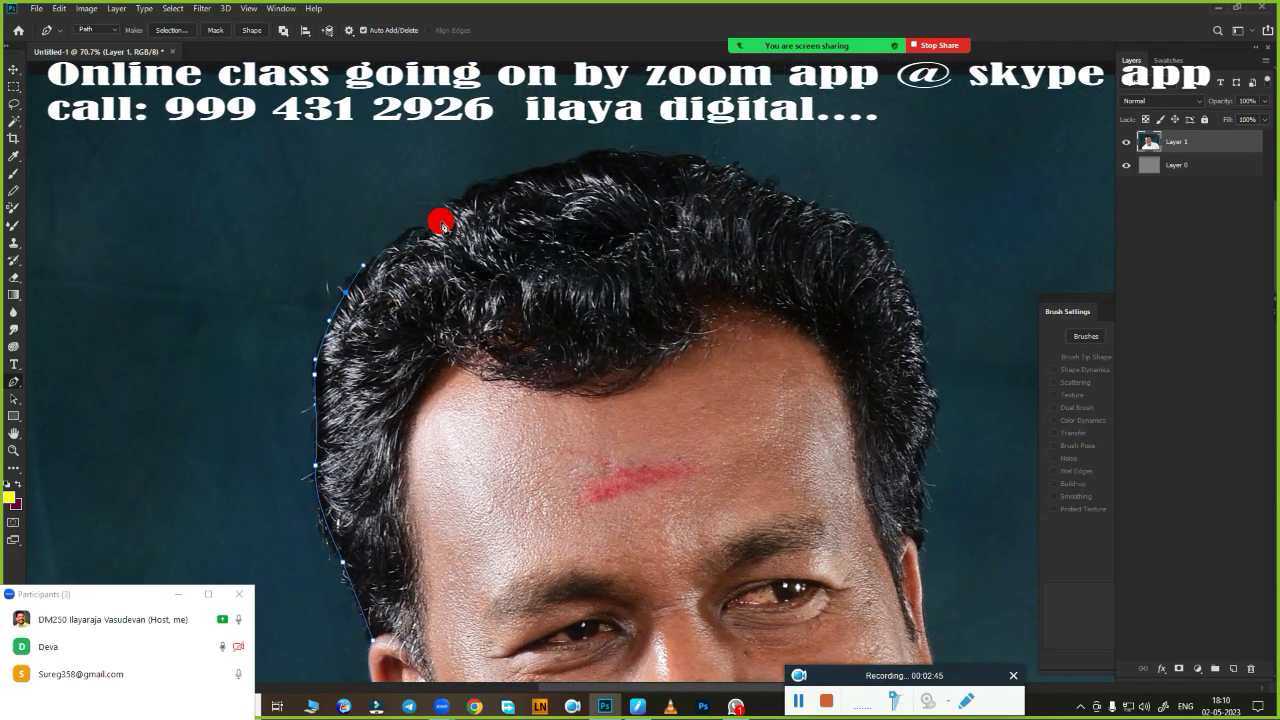
{"action": "left_click_drag", "start_coordinate": [453, 218], "coordinate": [486, 195]}
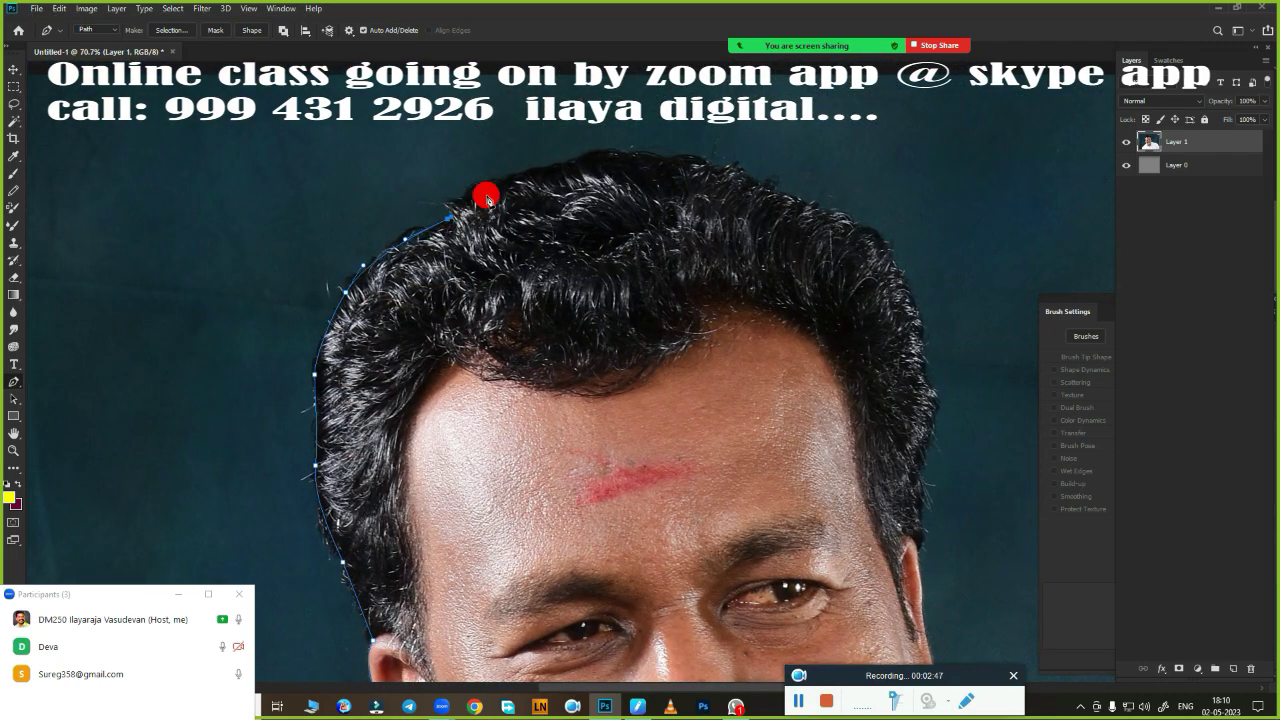
{"action": "left_click_drag", "start_coordinate": [563, 162], "coordinate": [640, 142]}
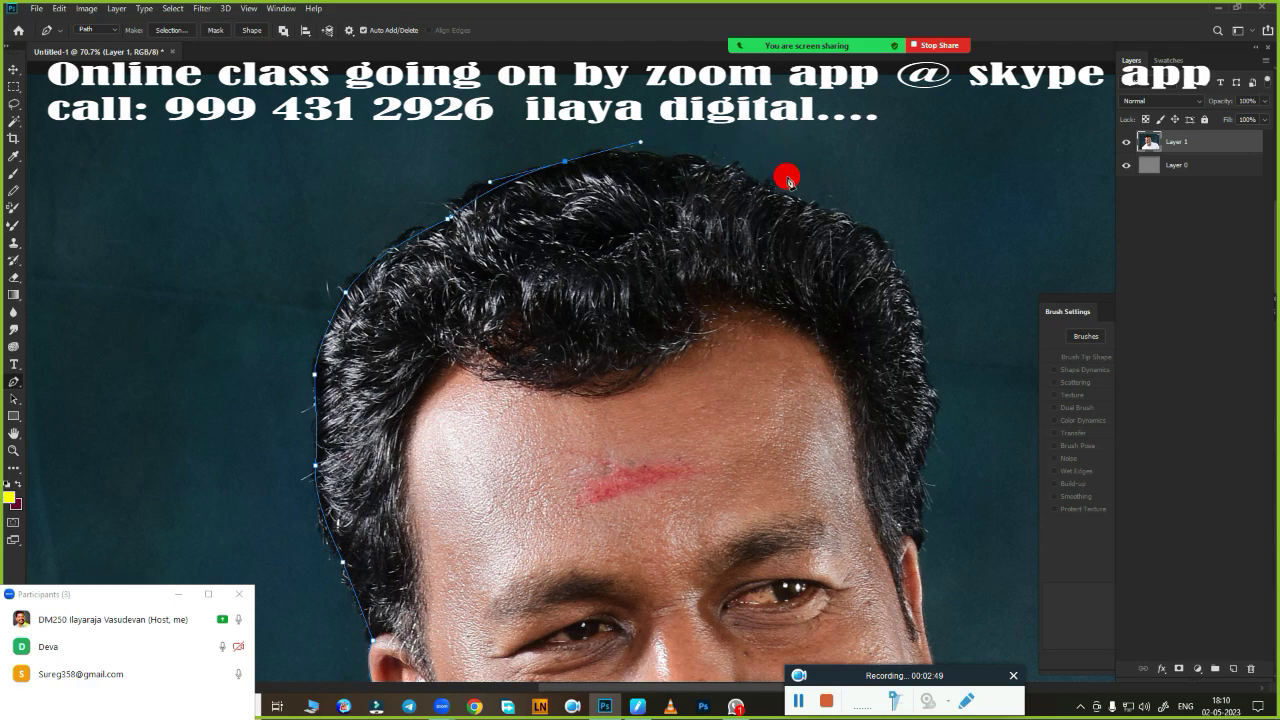
{"action": "left_click_drag", "start_coordinate": [758, 181], "coordinate": [809, 199]}
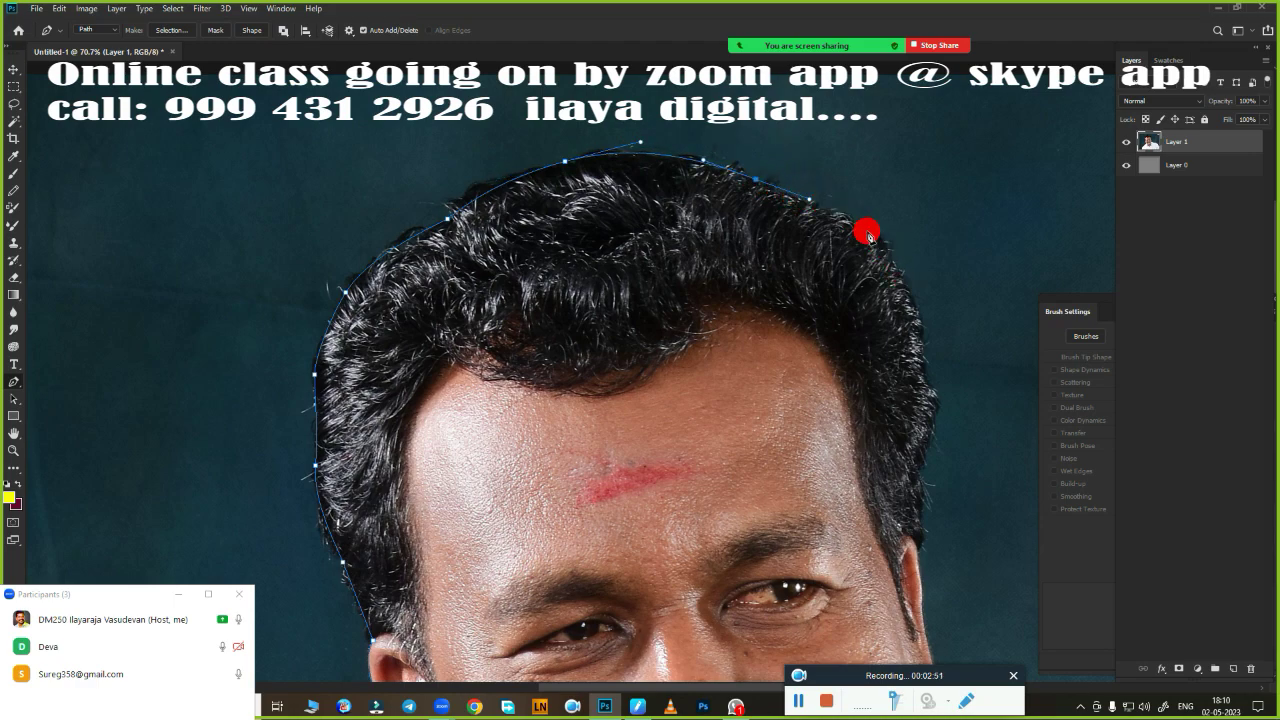
{"action": "left_click", "coordinate": [883, 240]}
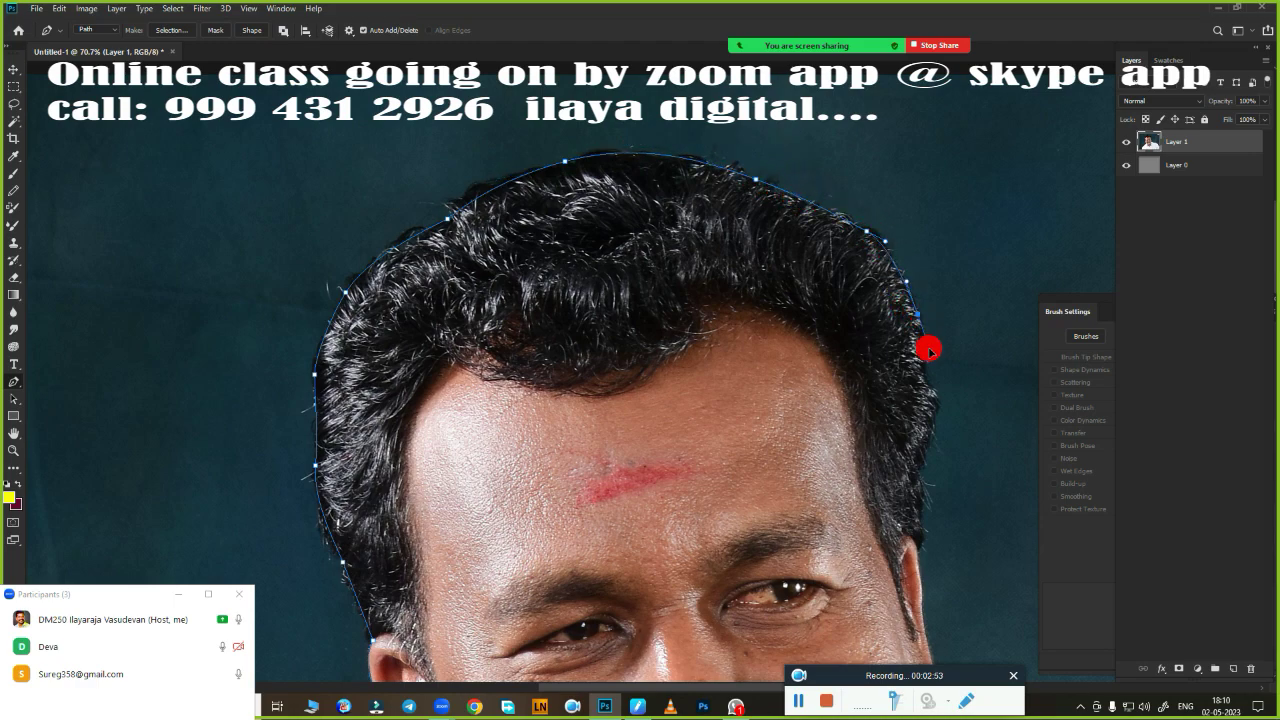
Carry the path down the right hair edge to where the hair meets the ear.
{"action": "left_click_drag", "start_coordinate": [931, 409], "coordinate": [793, 162]}
{"action": "left_click", "coordinate": [793, 190]}
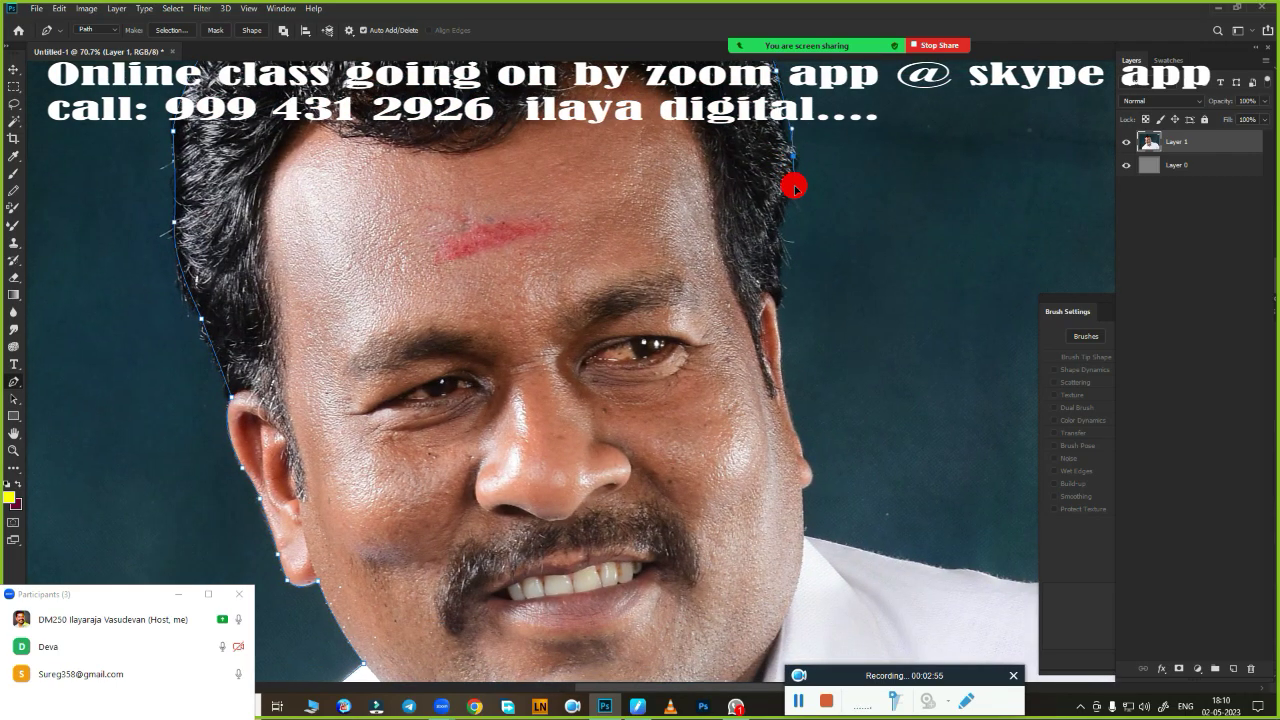
{"action": "left_click", "coordinate": [780, 237]}
{"action": "left_click", "coordinate": [779, 265]}
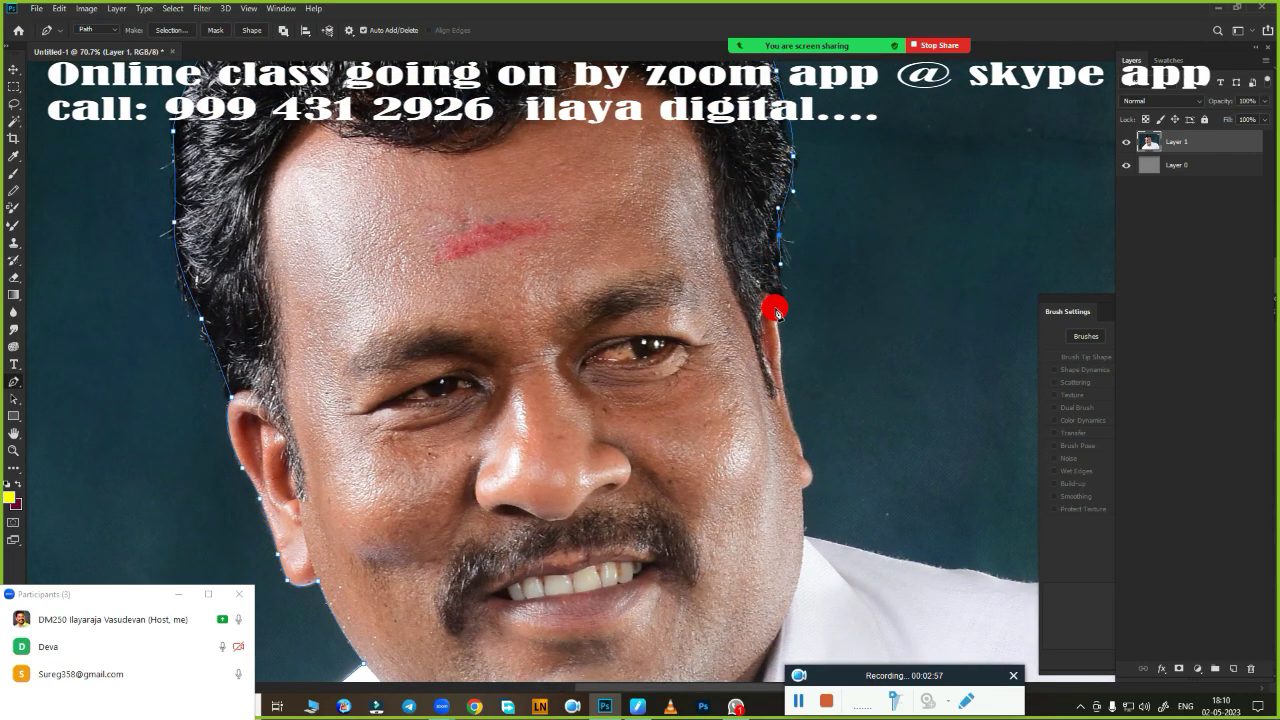
{"action": "scroll", "coordinate": [777, 312], "scroll_direction": "up", "scroll_amount": 5}
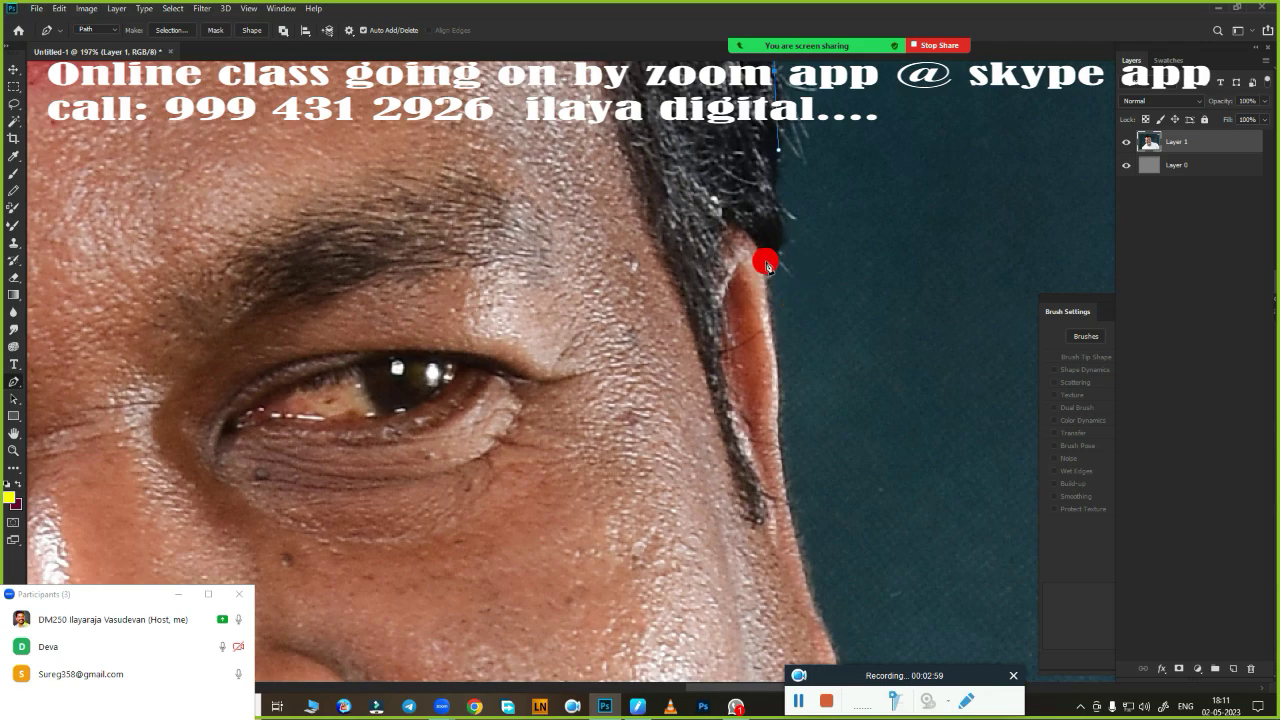
{"action": "left_click_drag", "start_coordinate": [757, 302], "coordinate": [769, 278]}
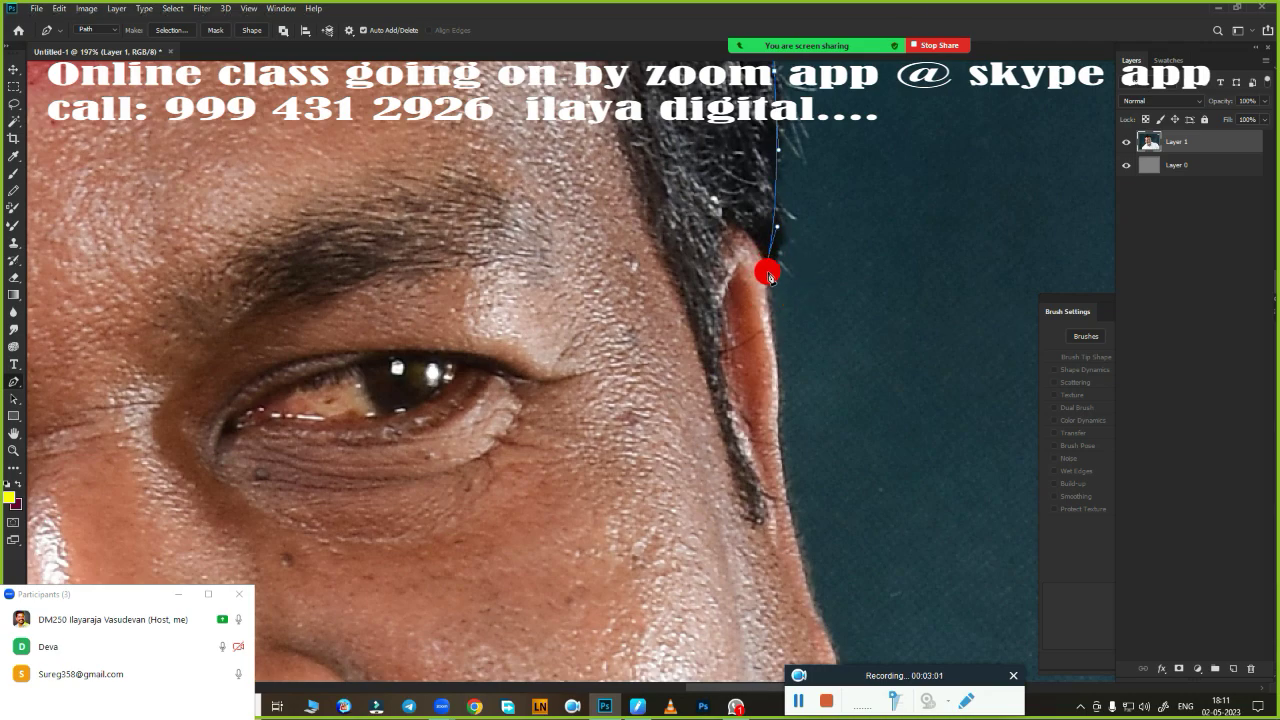
{"action": "left_click", "coordinate": [767, 270]}
Extend the path down the right face edge past the cheek to the jaw.
{"action": "left_click_drag", "start_coordinate": [780, 400], "coordinate": [694, 180]}
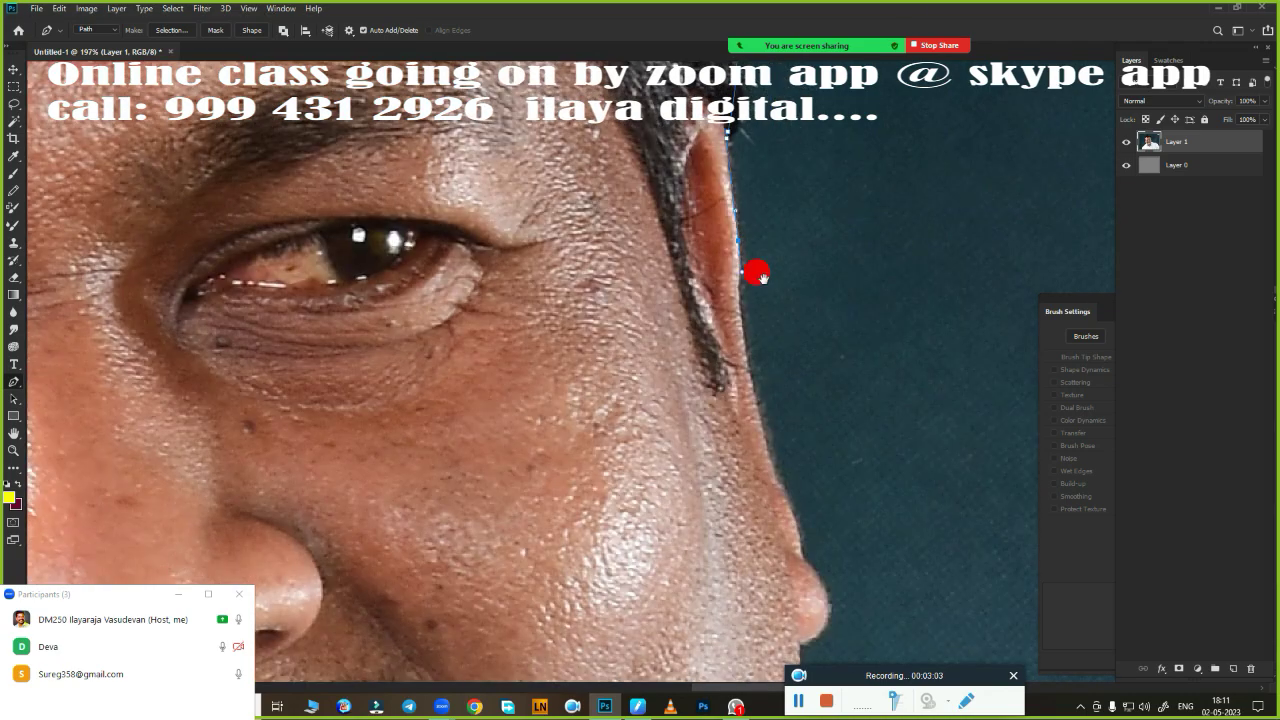
{"action": "left_click", "coordinate": [706, 258]}
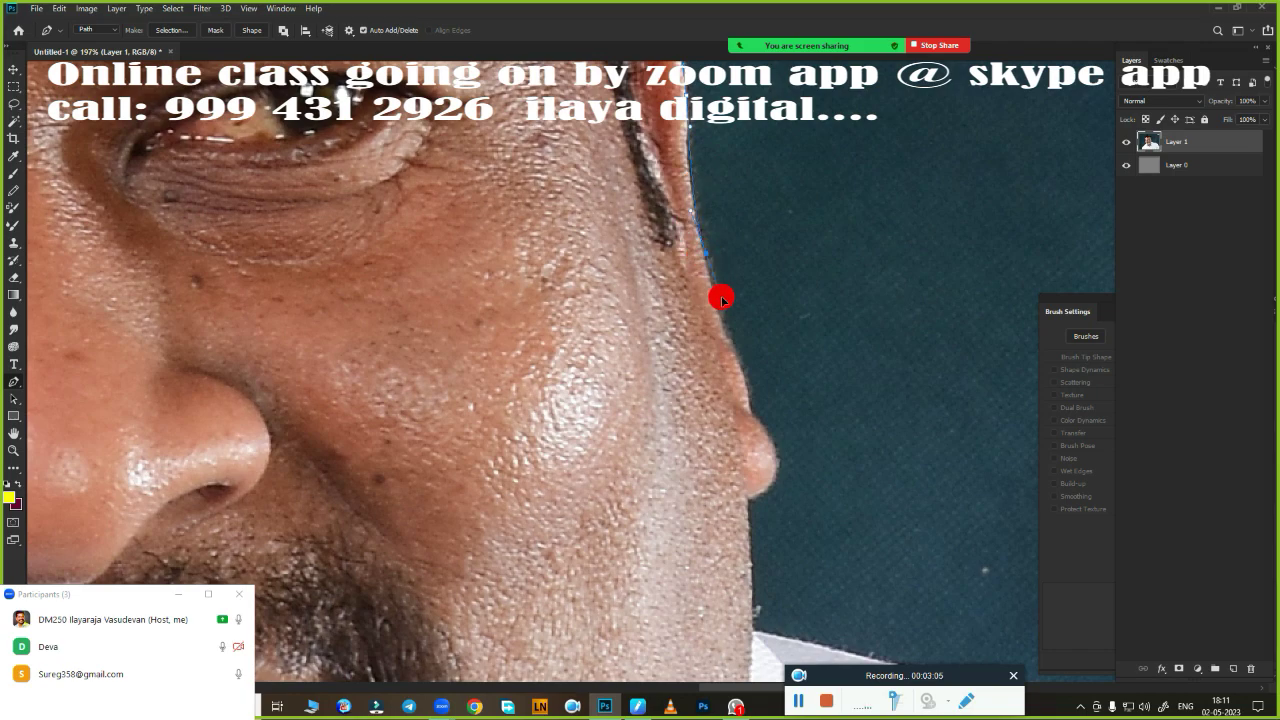
{"action": "left_click", "coordinate": [728, 333]}
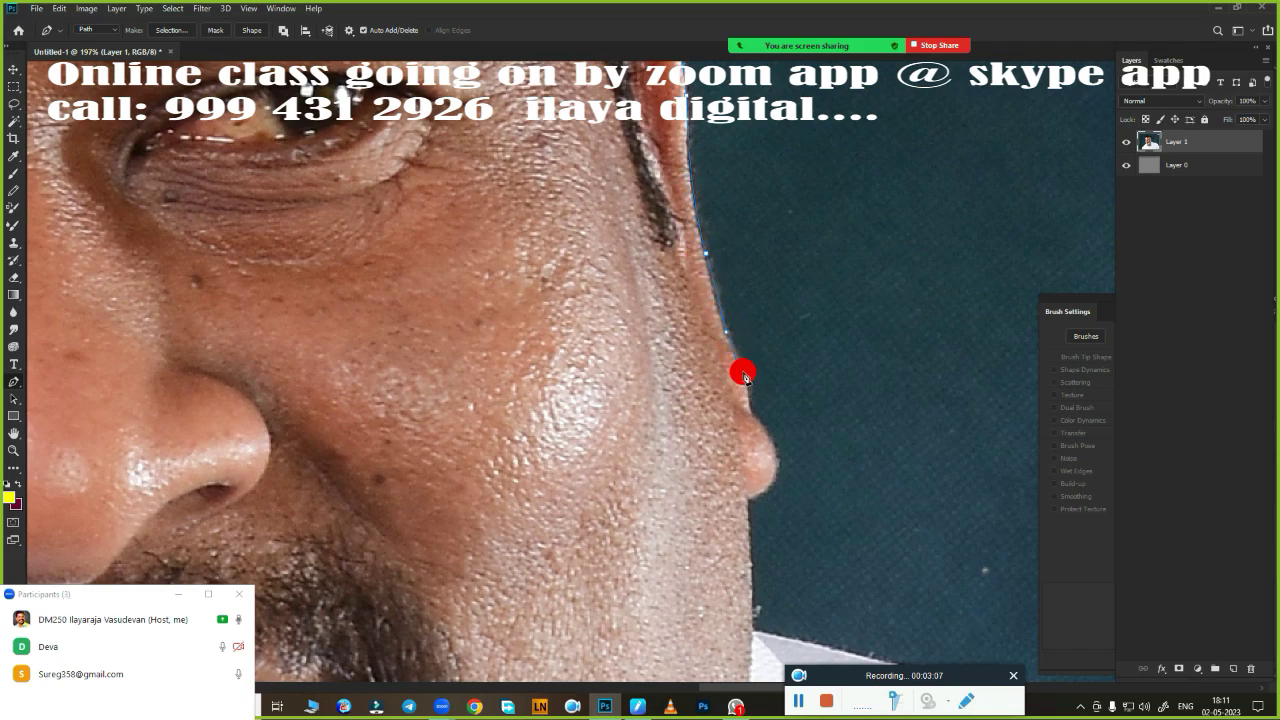
{"action": "left_click_drag", "start_coordinate": [748, 393], "coordinate": [720, 225]}
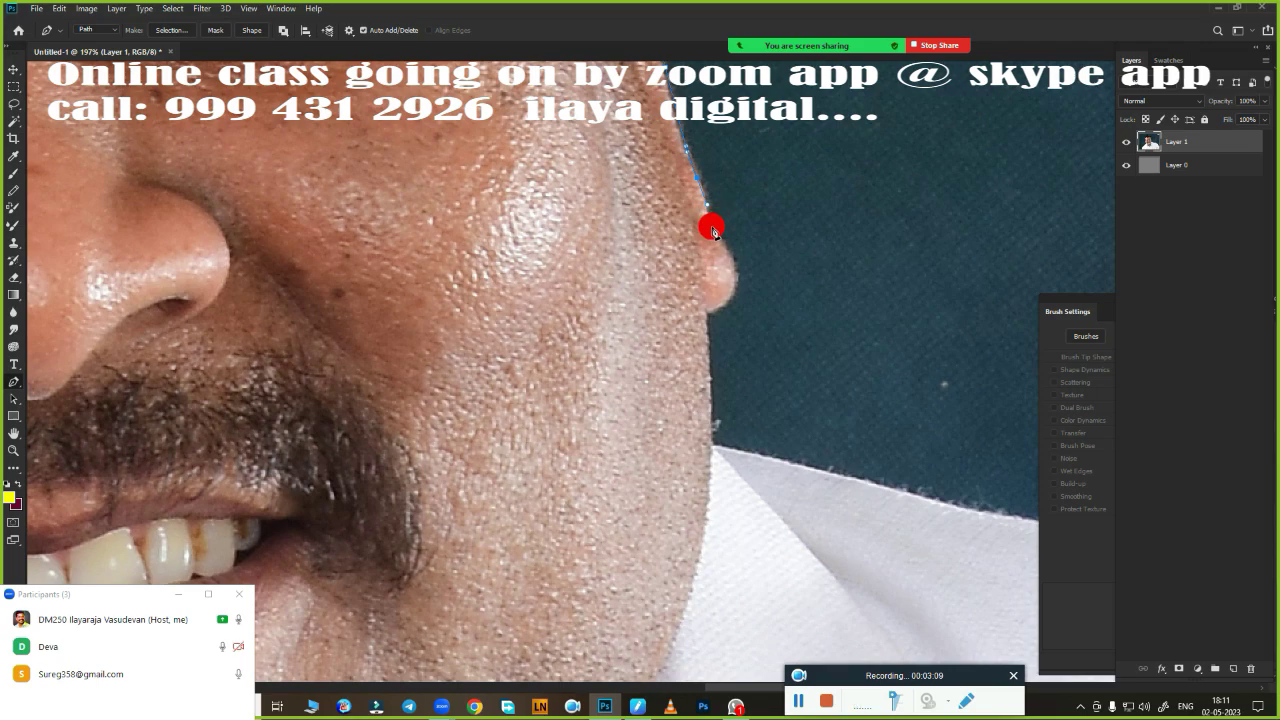
{"action": "left_click_drag", "start_coordinate": [710, 318], "coordinate": [654, 348]}
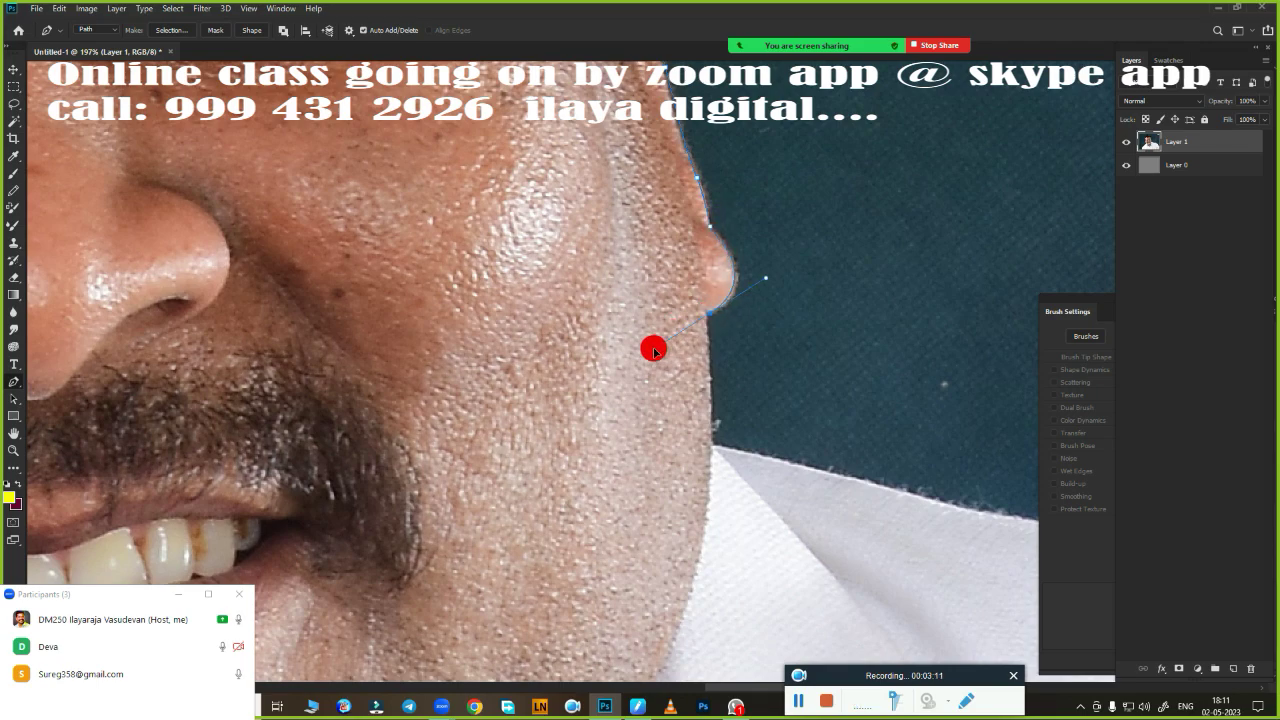
{"action": "scroll", "coordinate": [690, 280], "scroll_direction": "down", "scroll_amount": 3}
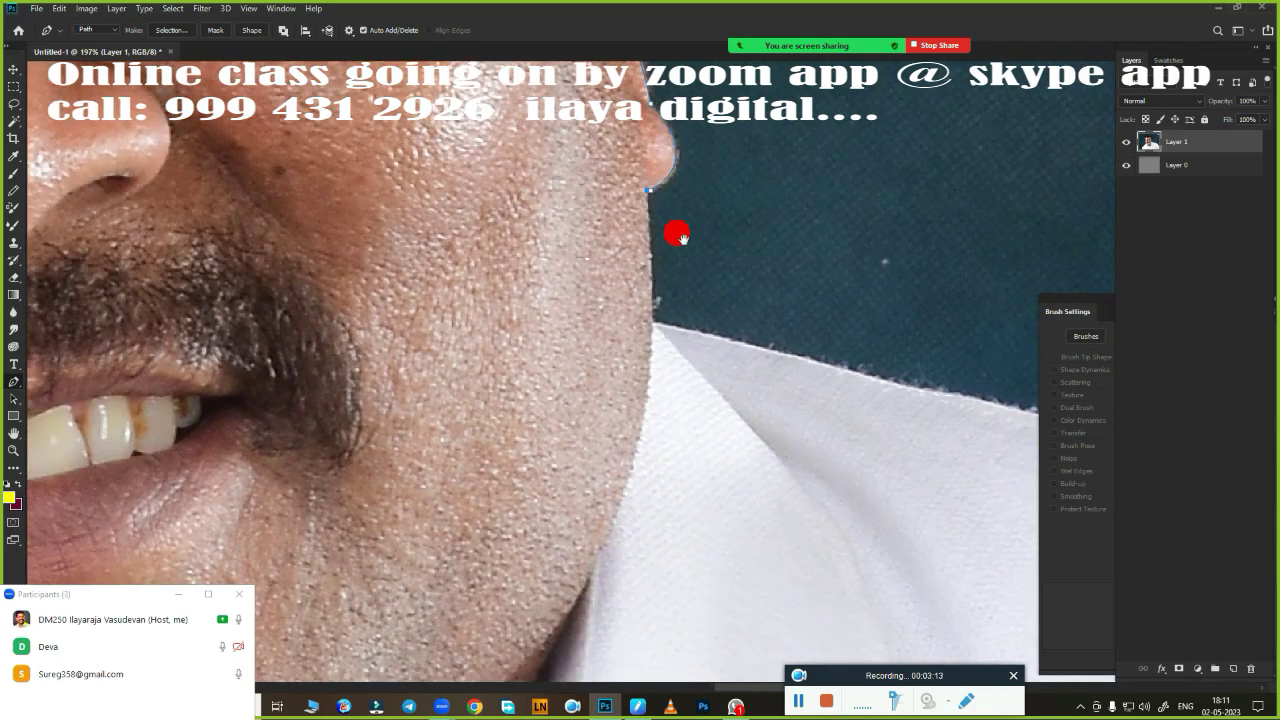
{"action": "scroll", "coordinate": [677, 229], "scroll_direction": "down", "scroll_amount": 2}
{"action": "left_click_drag", "start_coordinate": [632, 237], "coordinate": [629, 269]}
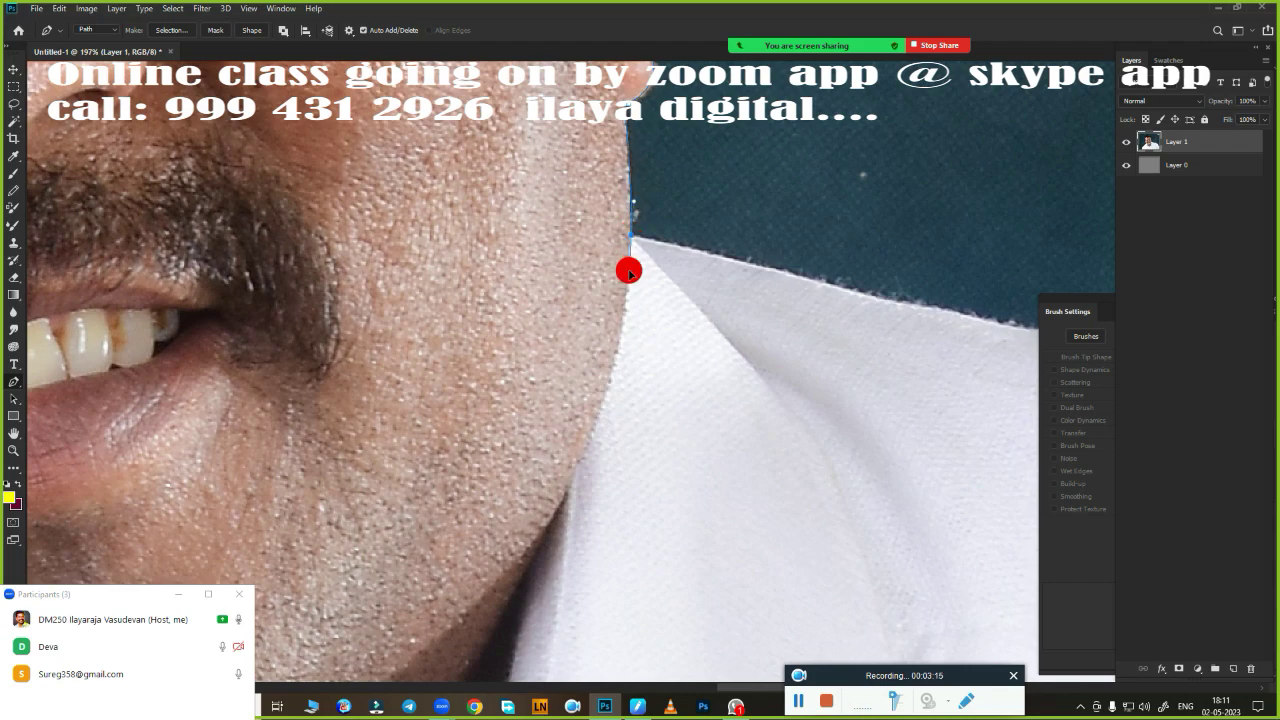
Continue the pen path with anchors along the shirt collar edge.
{"action": "scroll", "coordinate": [600, 300], "scroll_direction": "right", "scroll_amount": 5}
{"action": "scroll", "coordinate": [600, 300], "scroll_direction": "up", "scroll_amount": 1}
{"action": "scroll", "coordinate": [540, 350], "scroll_direction": "right", "scroll_amount": 5}
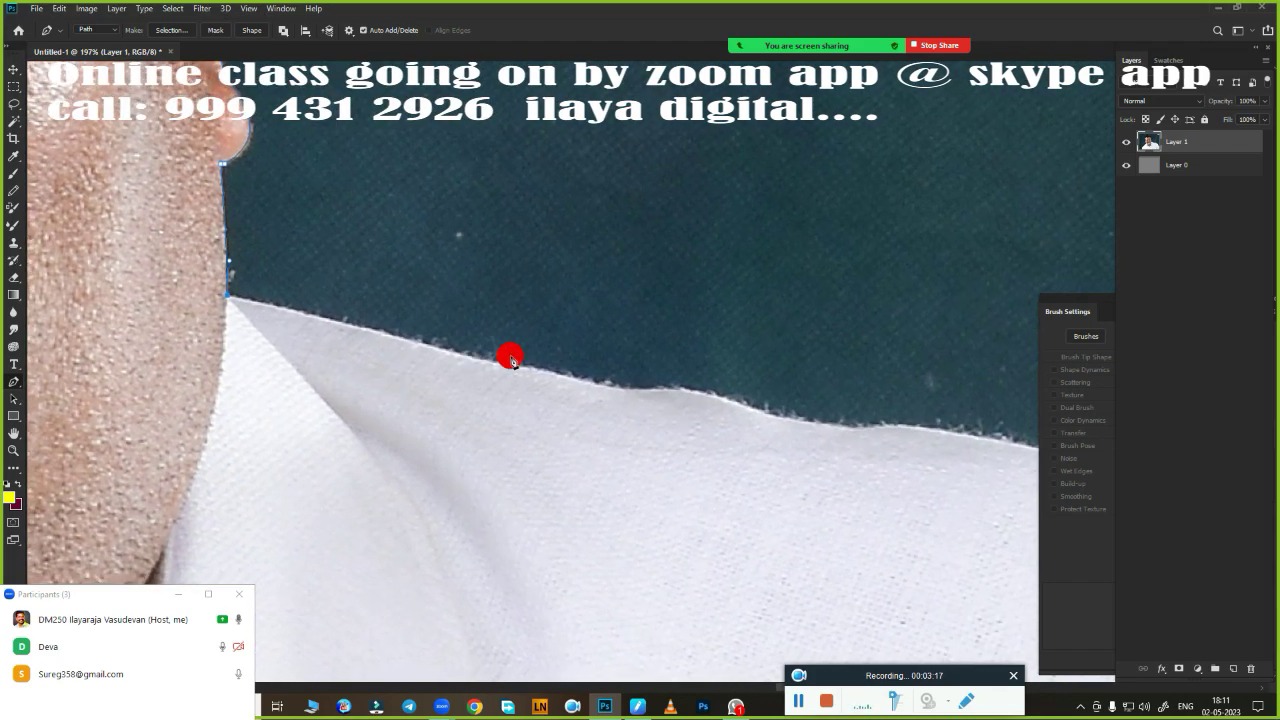
{"action": "left_click", "coordinate": [517, 368]}
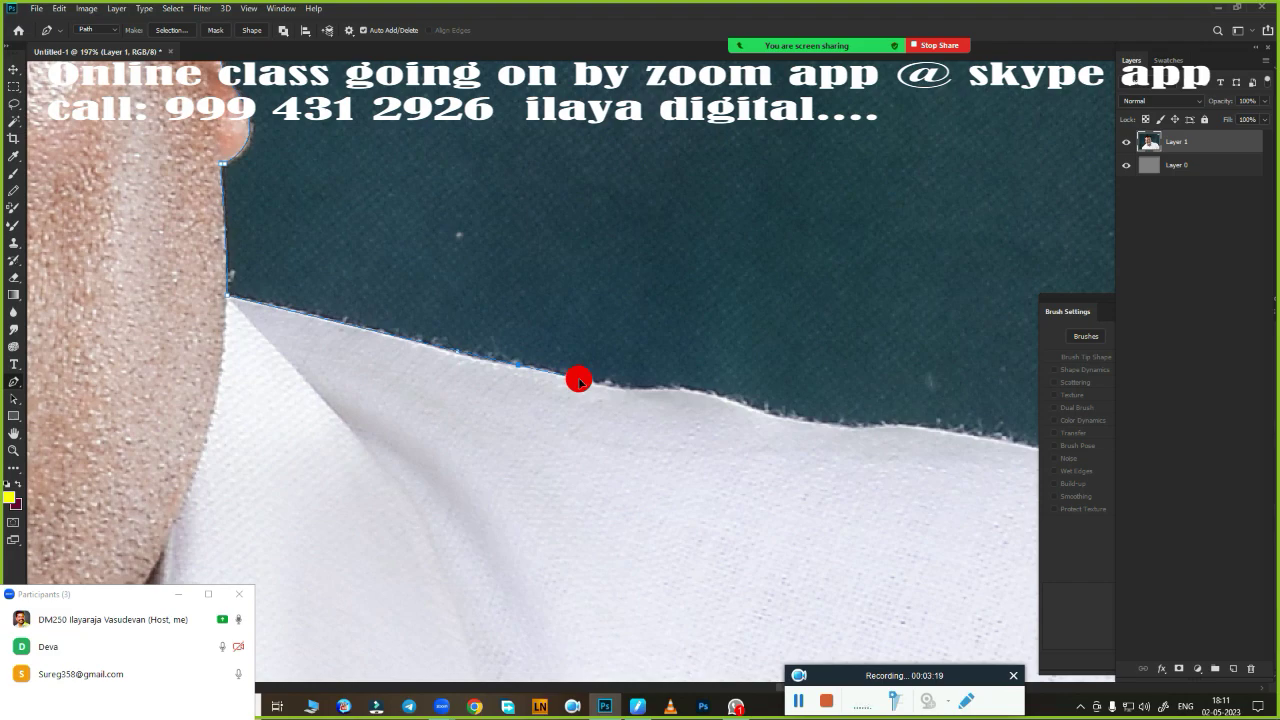
{"action": "left_click", "coordinate": [579, 381]}
{"action": "left_click", "coordinate": [690, 392]}
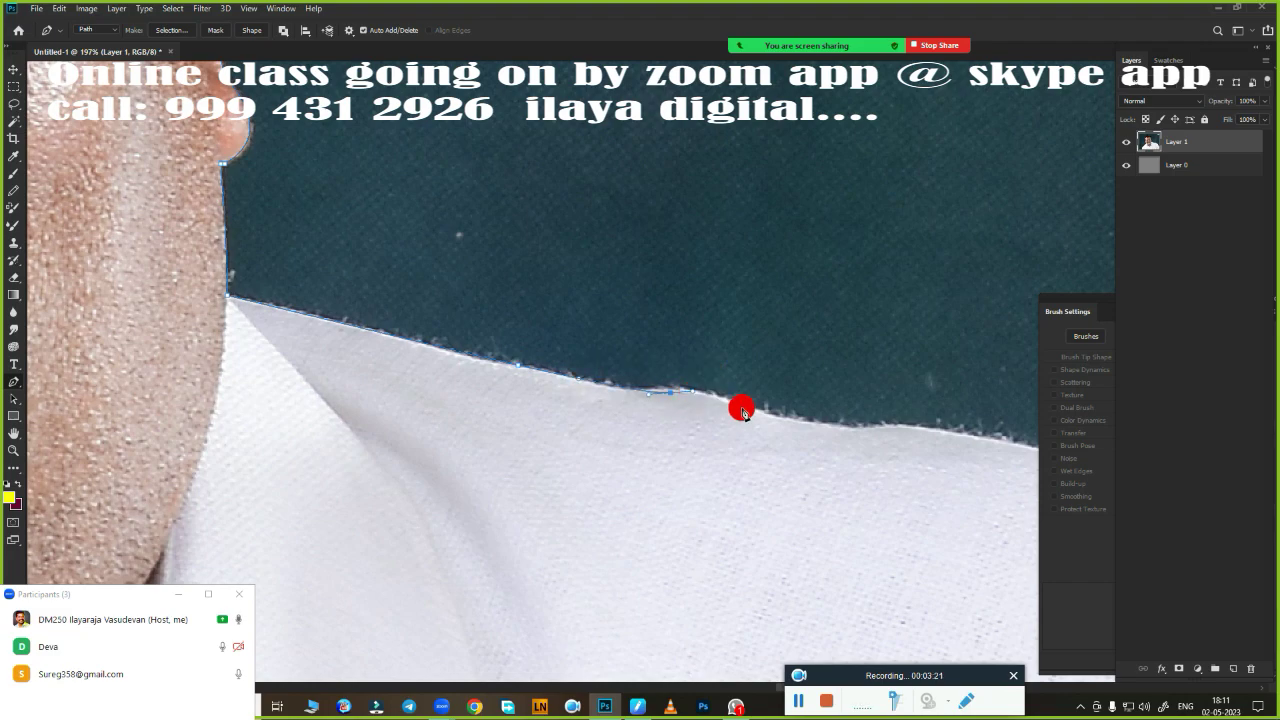
{"action": "left_click_drag", "start_coordinate": [760, 413], "coordinate": [505, 388]}
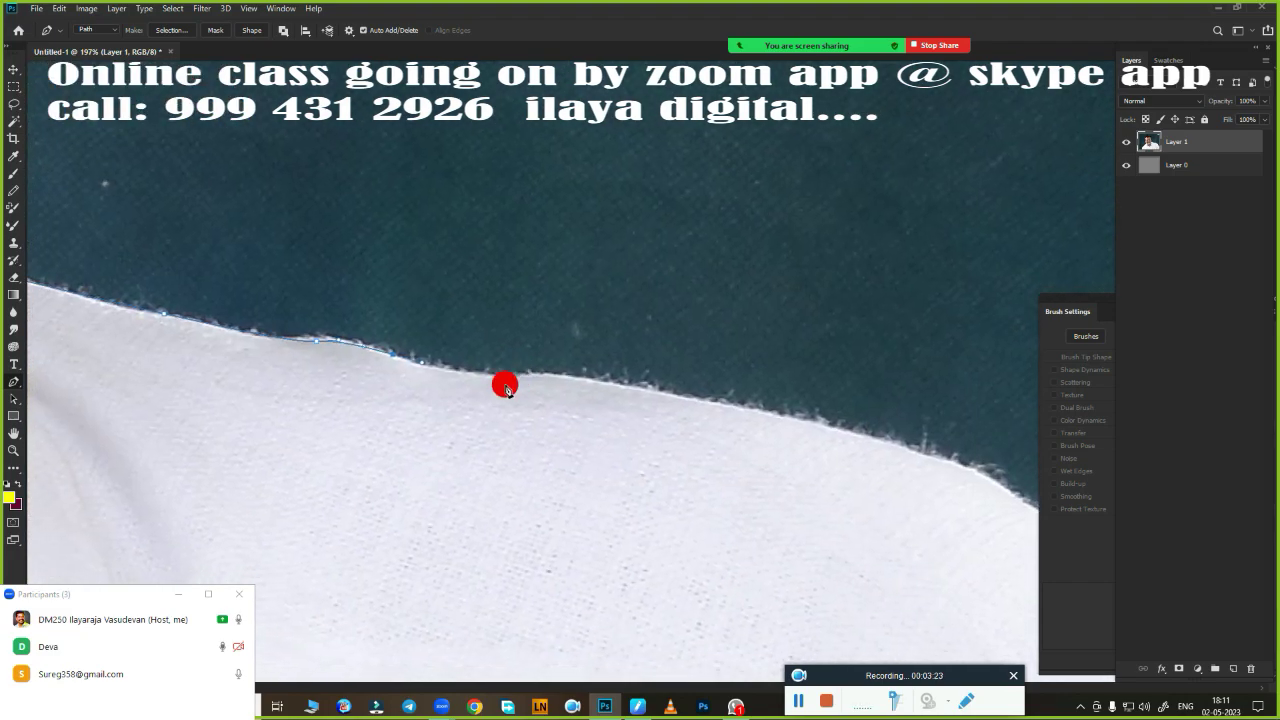
{"action": "left_click", "coordinate": [502, 379]}
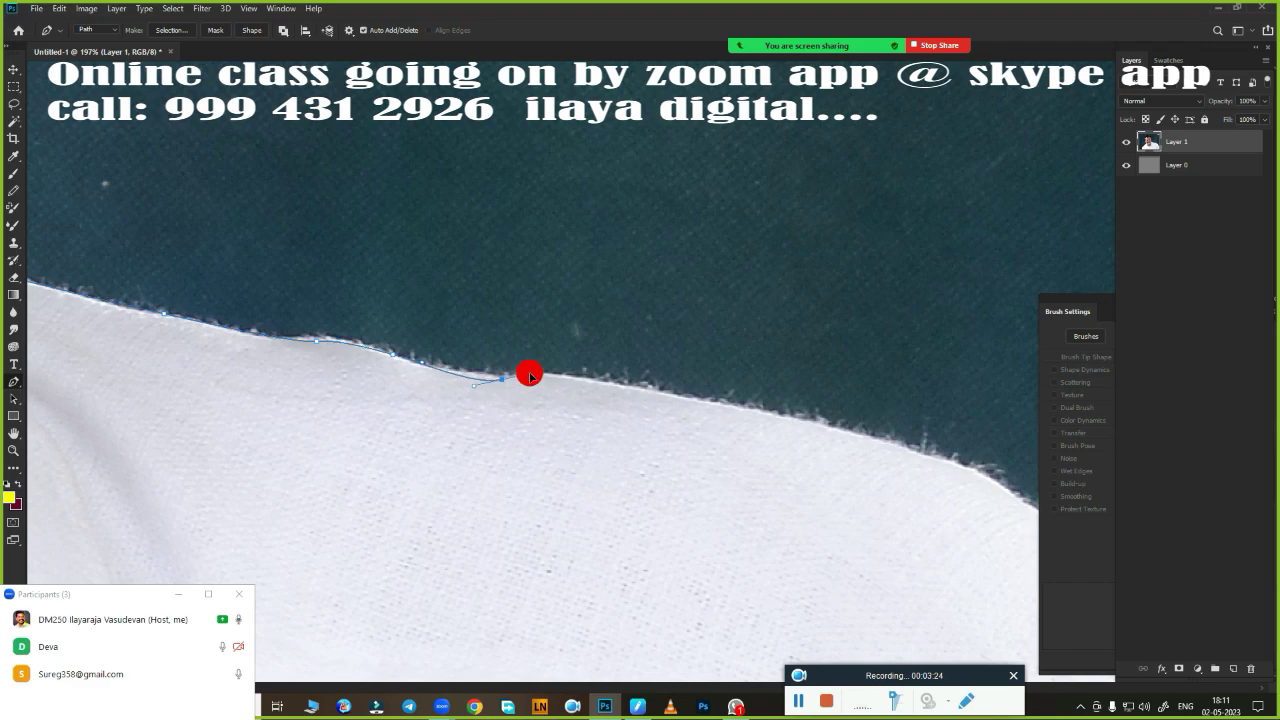
{"action": "left_click", "coordinate": [643, 388]}
{"action": "mouse_move", "coordinate": [702, 403]}
{"action": "left_mouse_down"}
{"action": "mouse_move", "coordinate": [606, 327]}
{"action": "mouse_move", "coordinate": [669, 335]}
{"action": "left_mouse_up"}
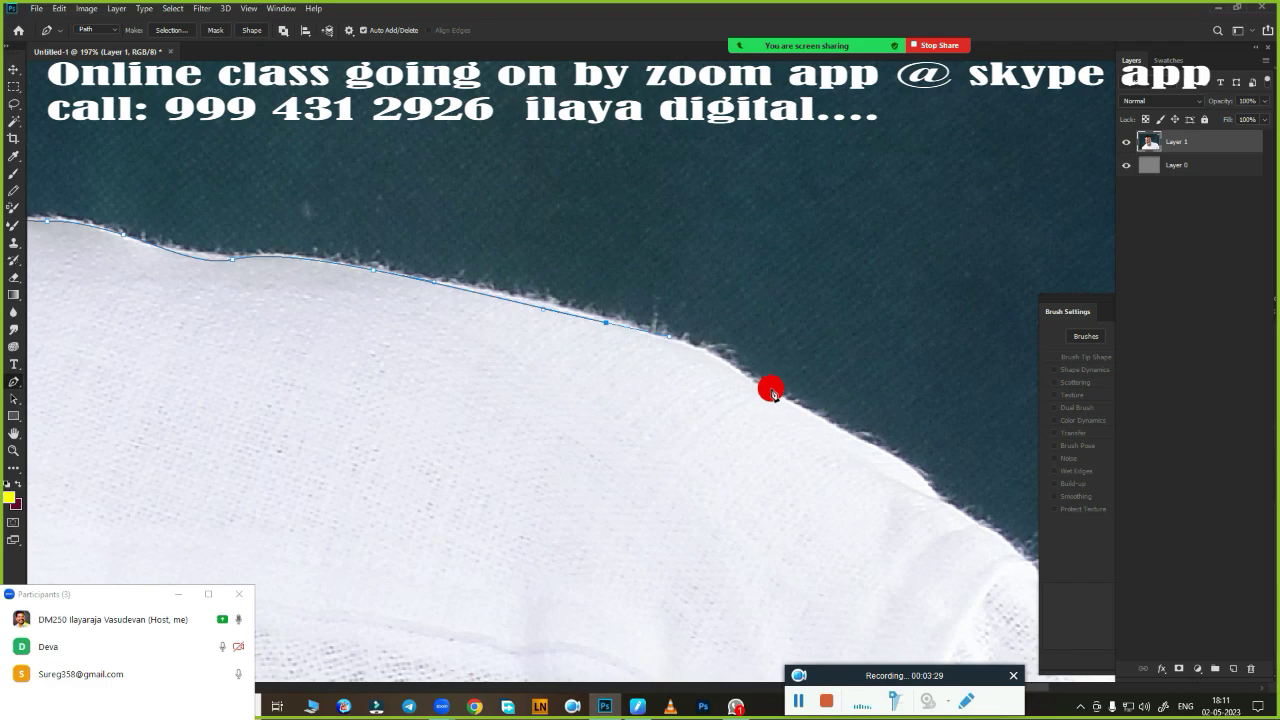
Curve the path down the shoulder and shirt edge to below the photo.
{"action": "left_click_drag", "start_coordinate": [866, 429], "coordinate": [640, 257]}
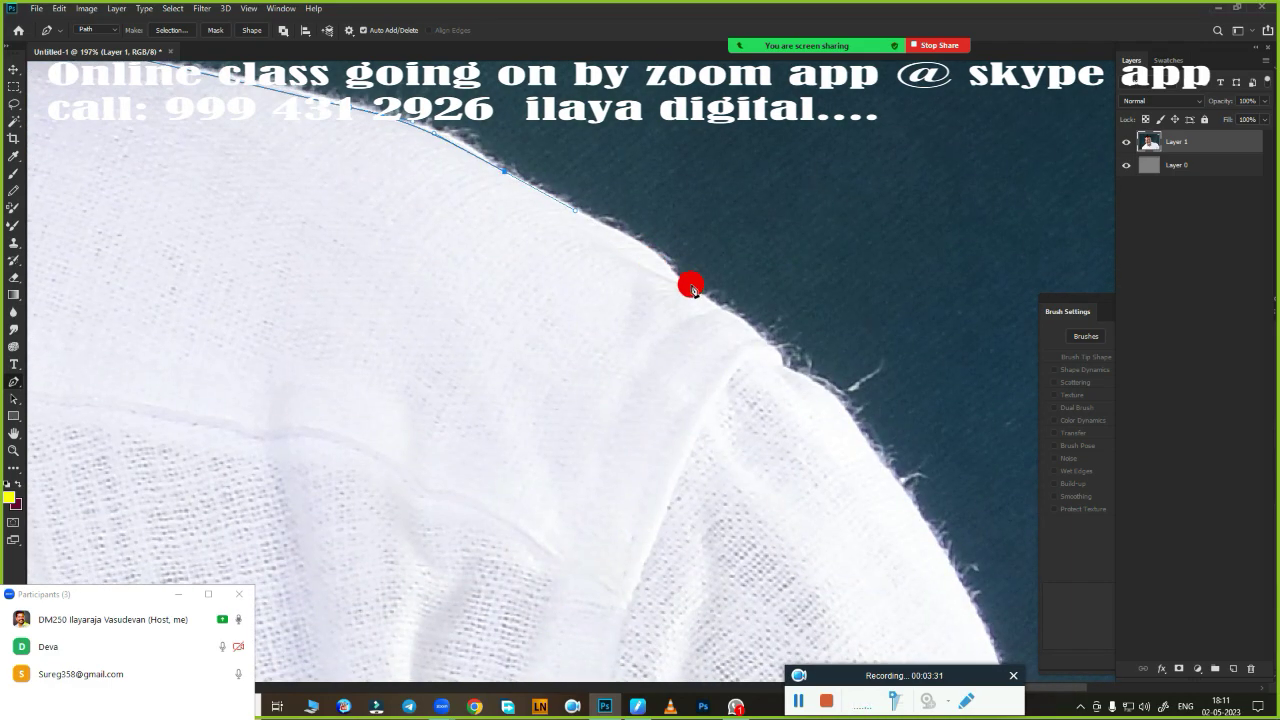
{"action": "left_click_drag", "start_coordinate": [692, 289], "coordinate": [743, 323]}
{"action": "left_click_drag", "start_coordinate": [833, 393], "coordinate": [866, 428]}
{"action": "scroll", "coordinate": [866, 429], "scroll_direction": "down", "scroll_amount": 3}
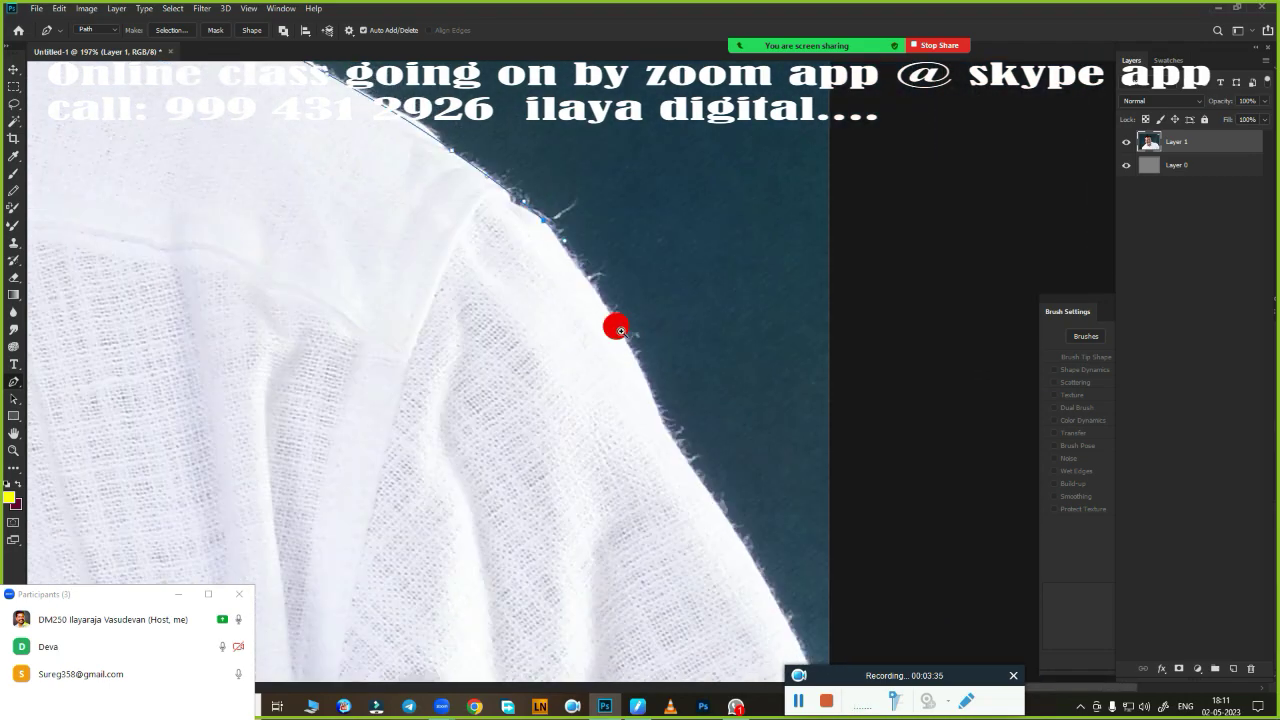
{"action": "left_click", "coordinate": [561, 237]}
{"action": "left_click", "coordinate": [616, 326]}
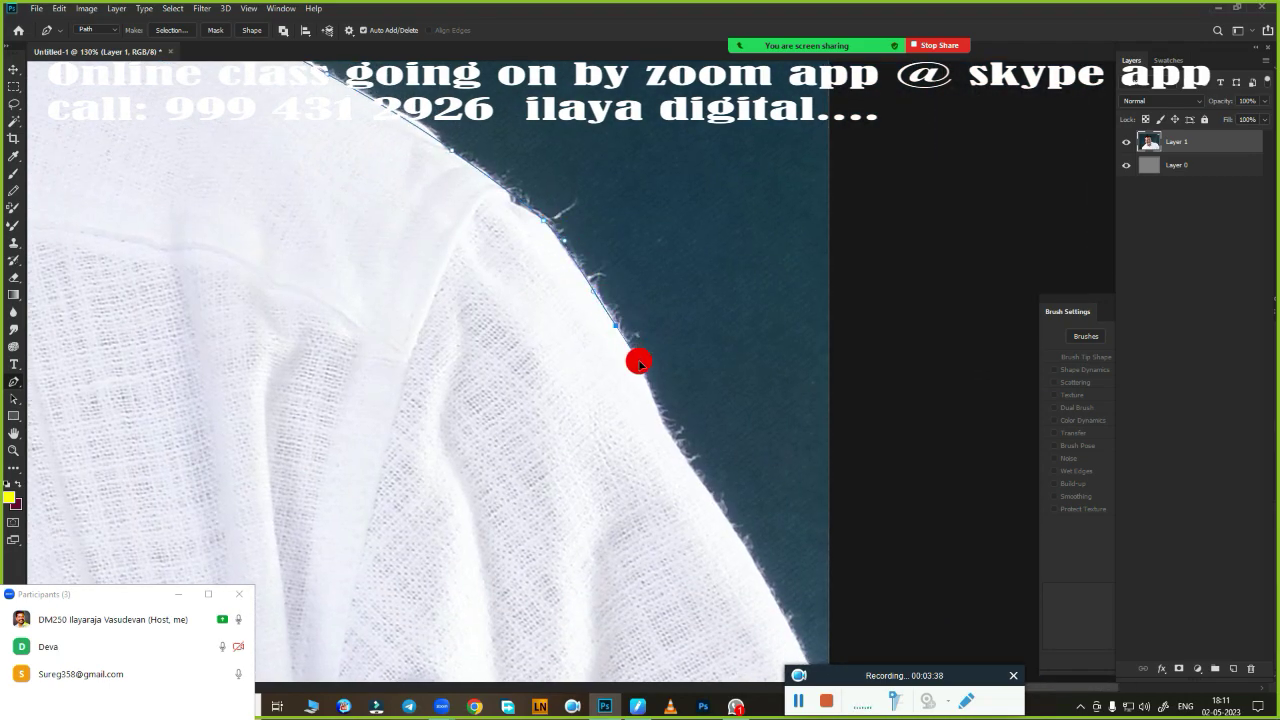
{"action": "left_click", "coordinate": [665, 430]}
{"action": "scroll", "coordinate": [700, 250], "scroll_direction": "down", "scroll_amount": 3}
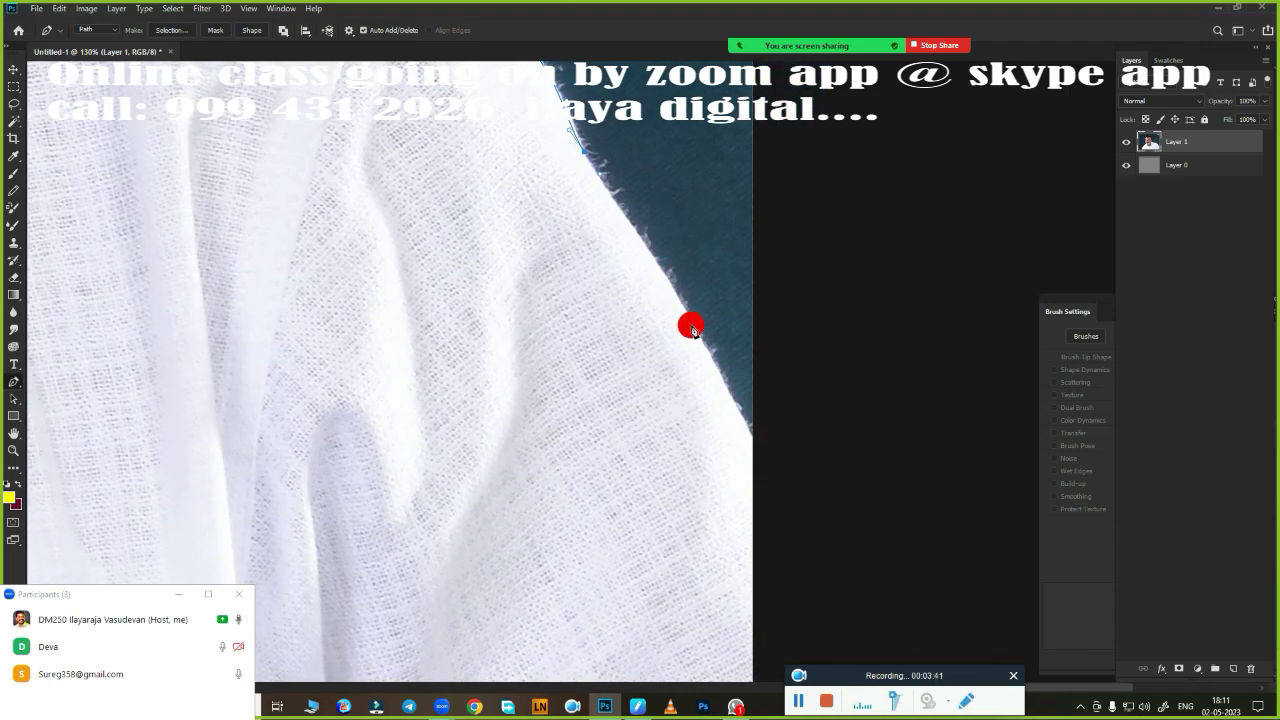
{"action": "left_click", "coordinate": [690, 326]}
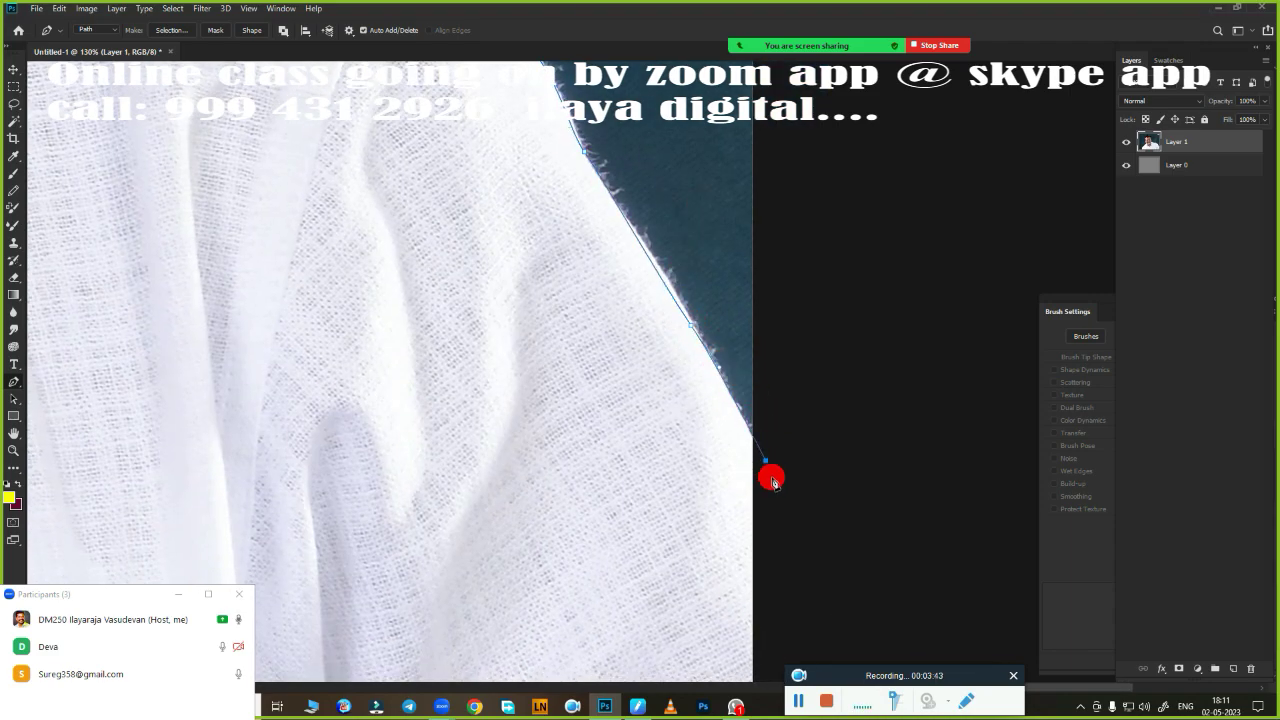
{"action": "scroll", "coordinate": [790, 477], "scroll_direction": "down", "scroll_amount": 10}
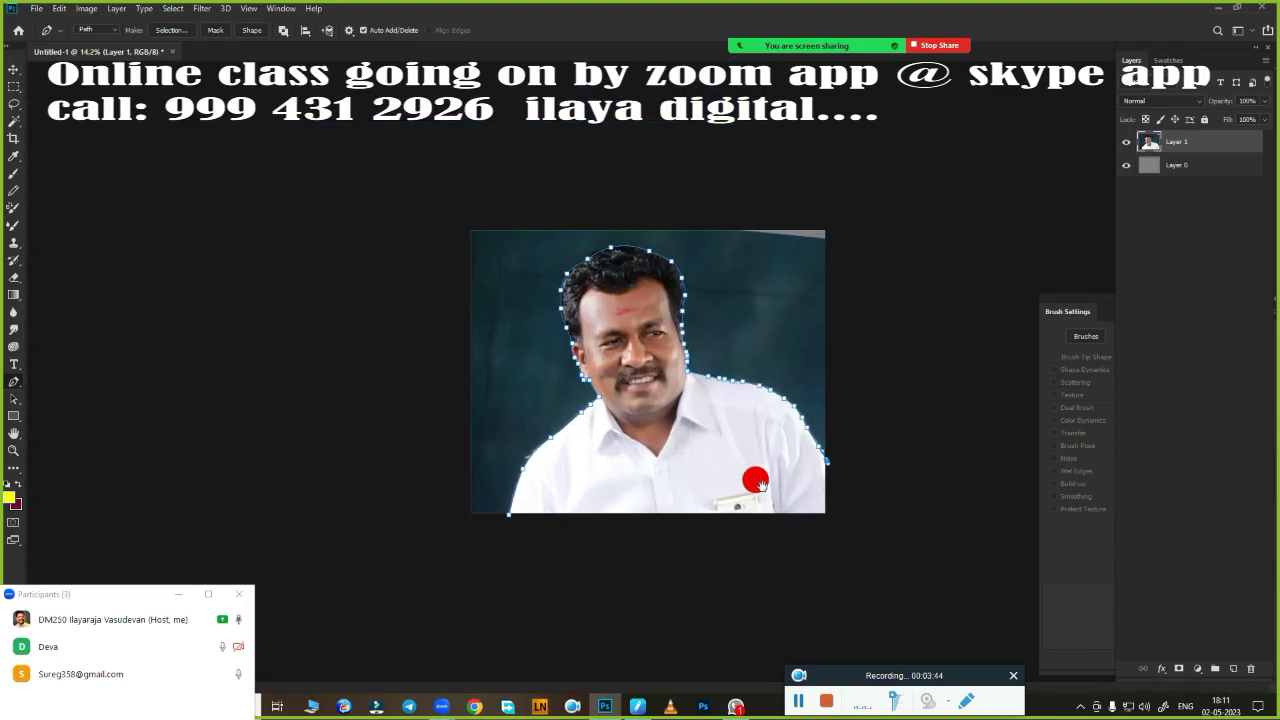
{"action": "left_click", "coordinate": [869, 543]}
Close the path into a selection, feather it 1.2 px, and copy the man to Layer 2.
{"action": "left_click", "coordinate": [649, 576]}
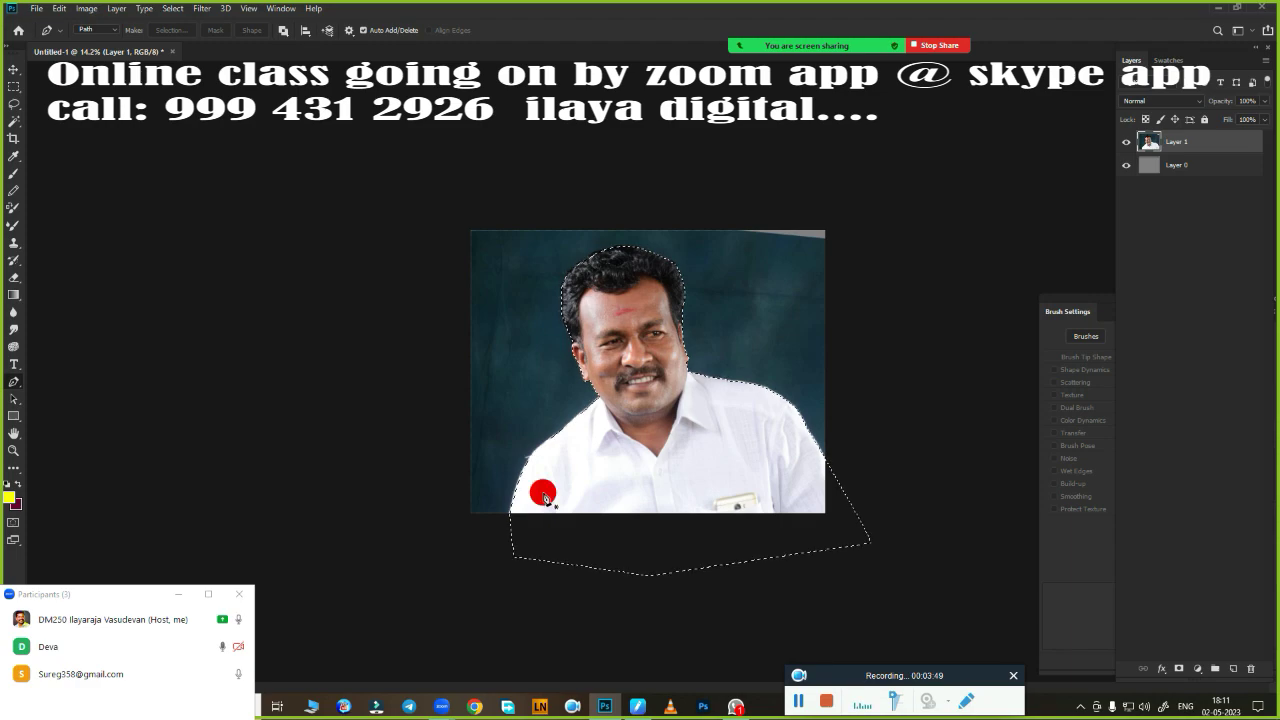
{"action": "key", "text": "shift+F6"}
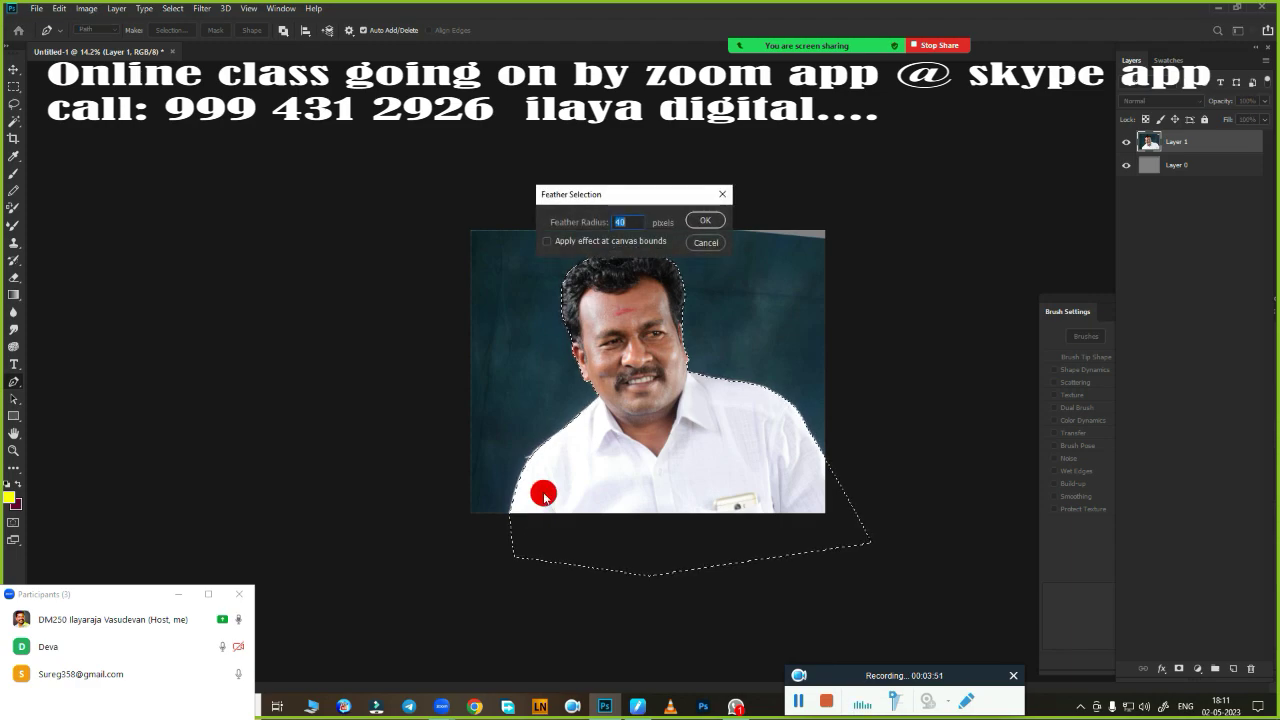
{"action": "left_click", "coordinate": [714, 243]}
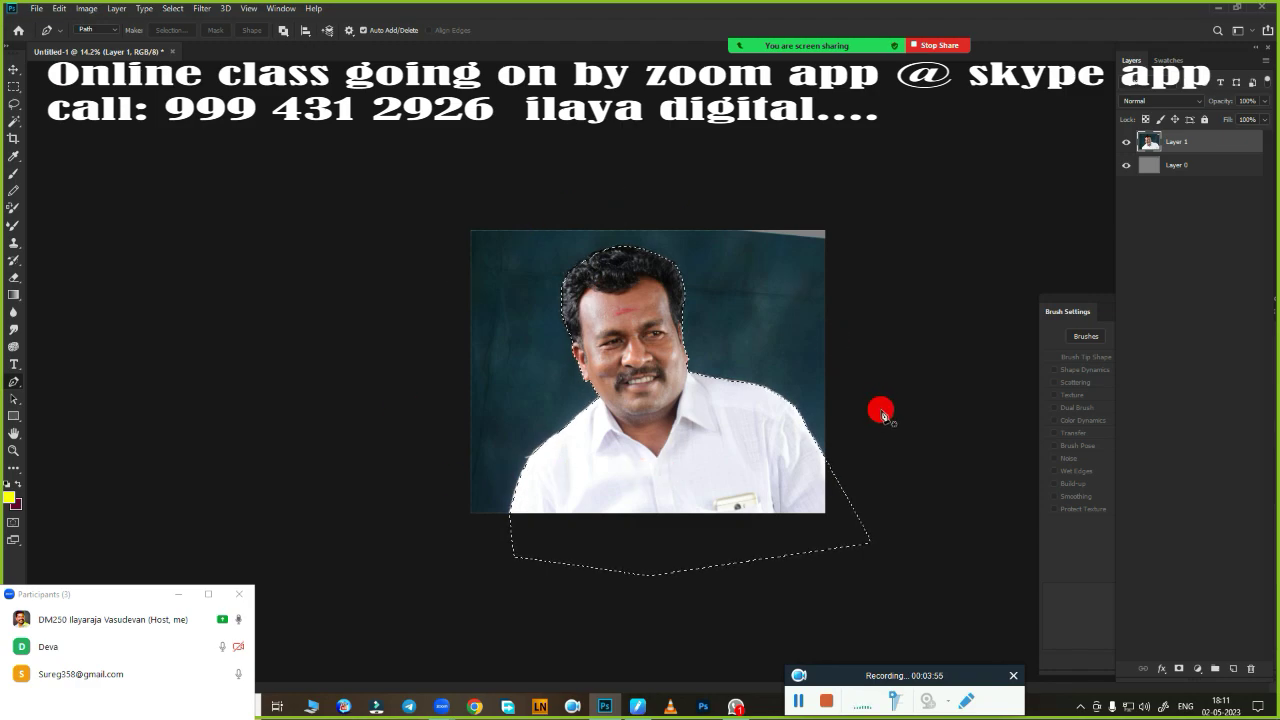
{"action": "key", "text": "shift+F6"}
{"action": "type", "text": "1.2"}
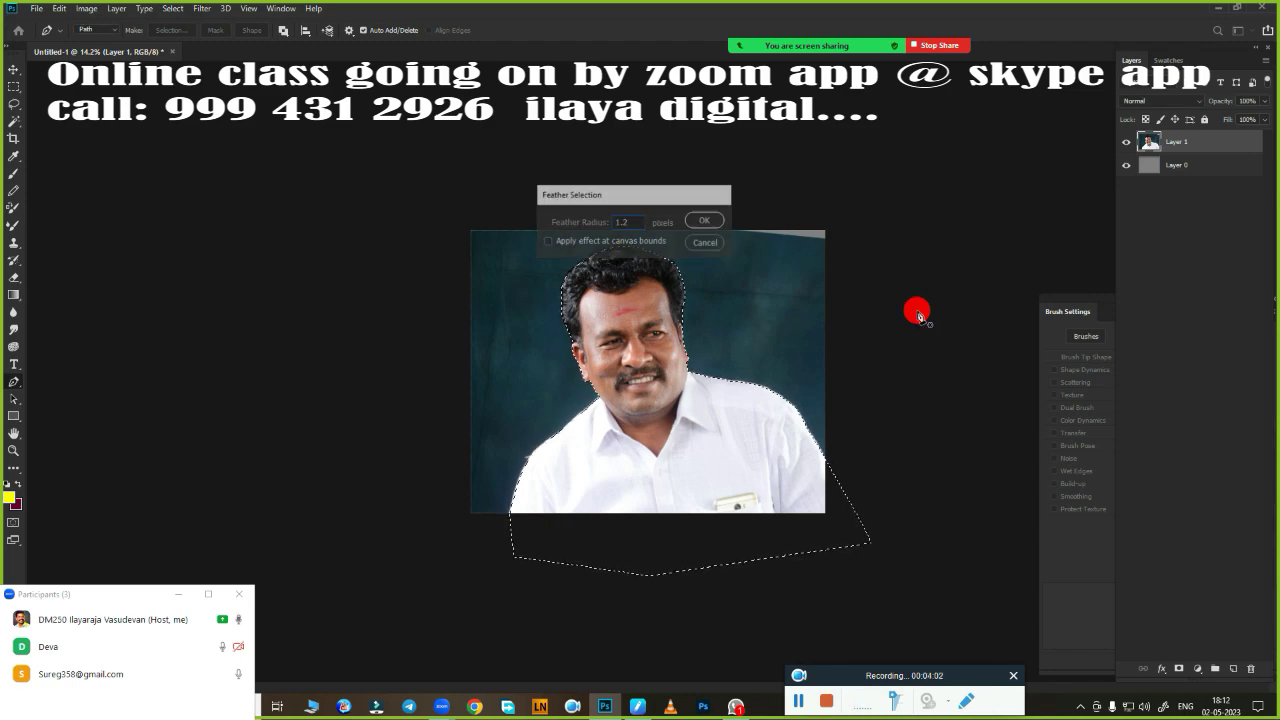
{"action": "key", "text": "Return"}
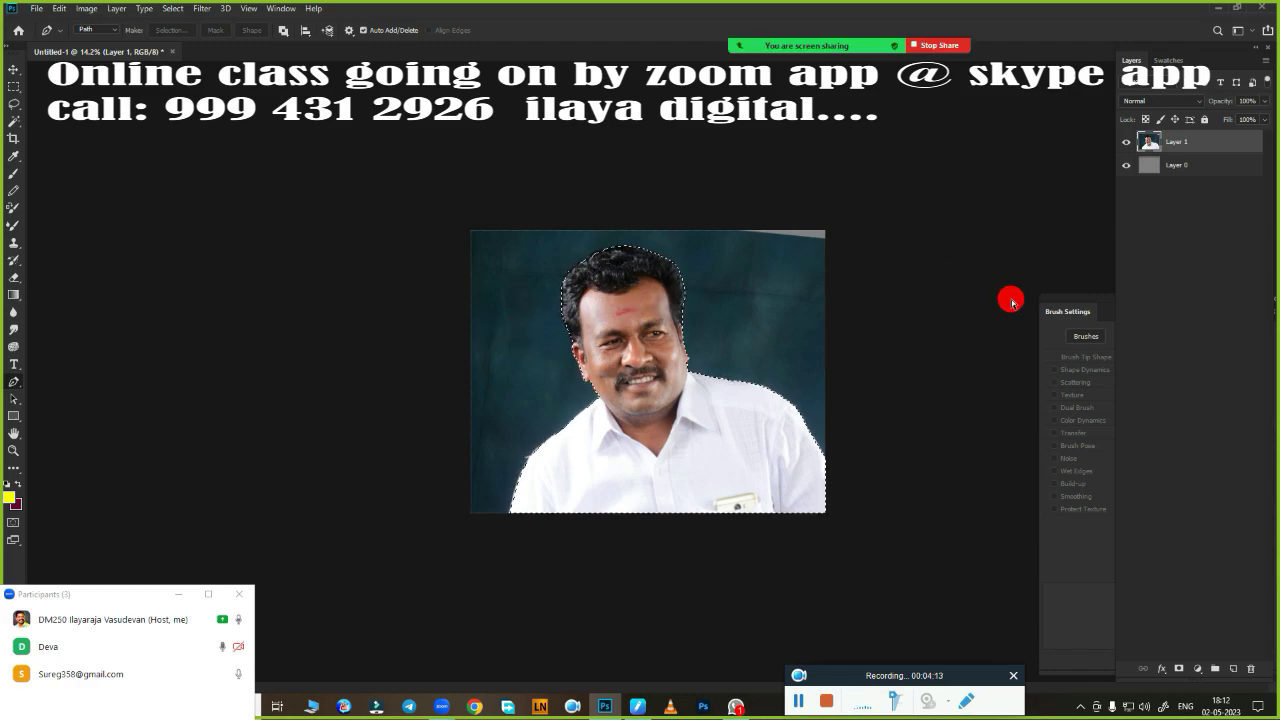
{"action": "key", "text": "ctrl+j"}
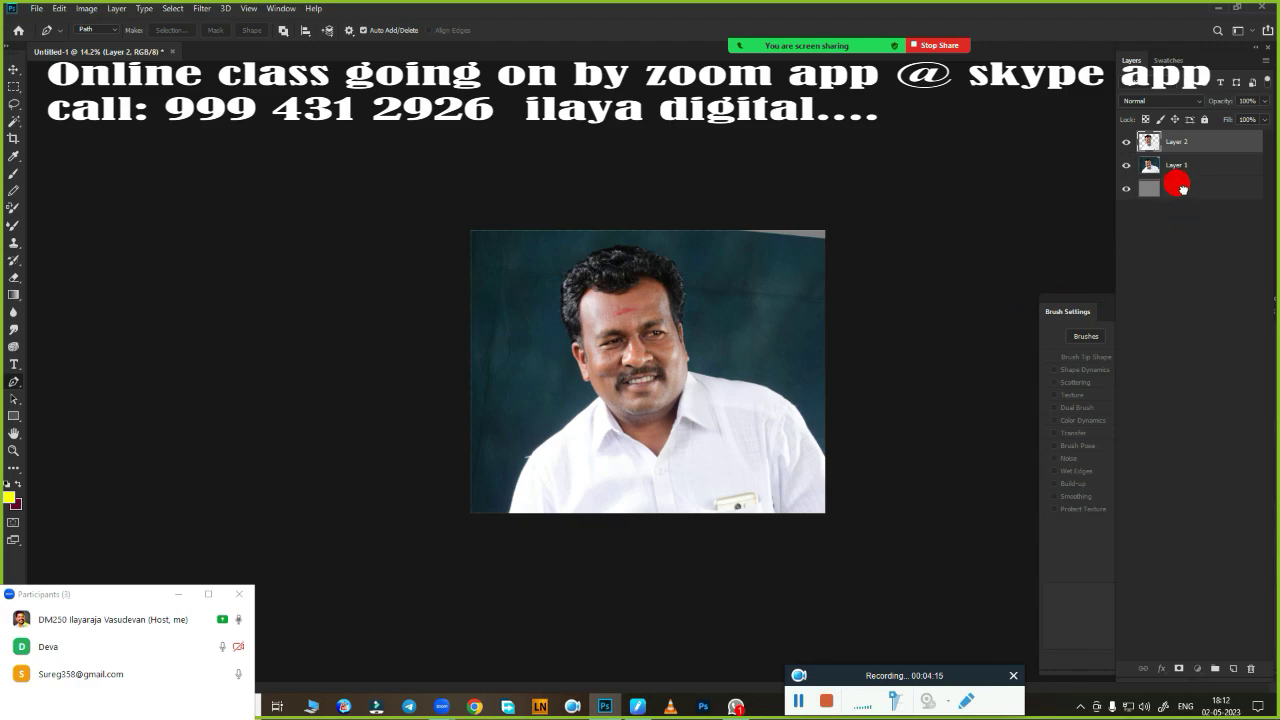
{"action": "left_click", "coordinate": [1181, 190]}
{"action": "key", "text": "ctrl+bracketright"}
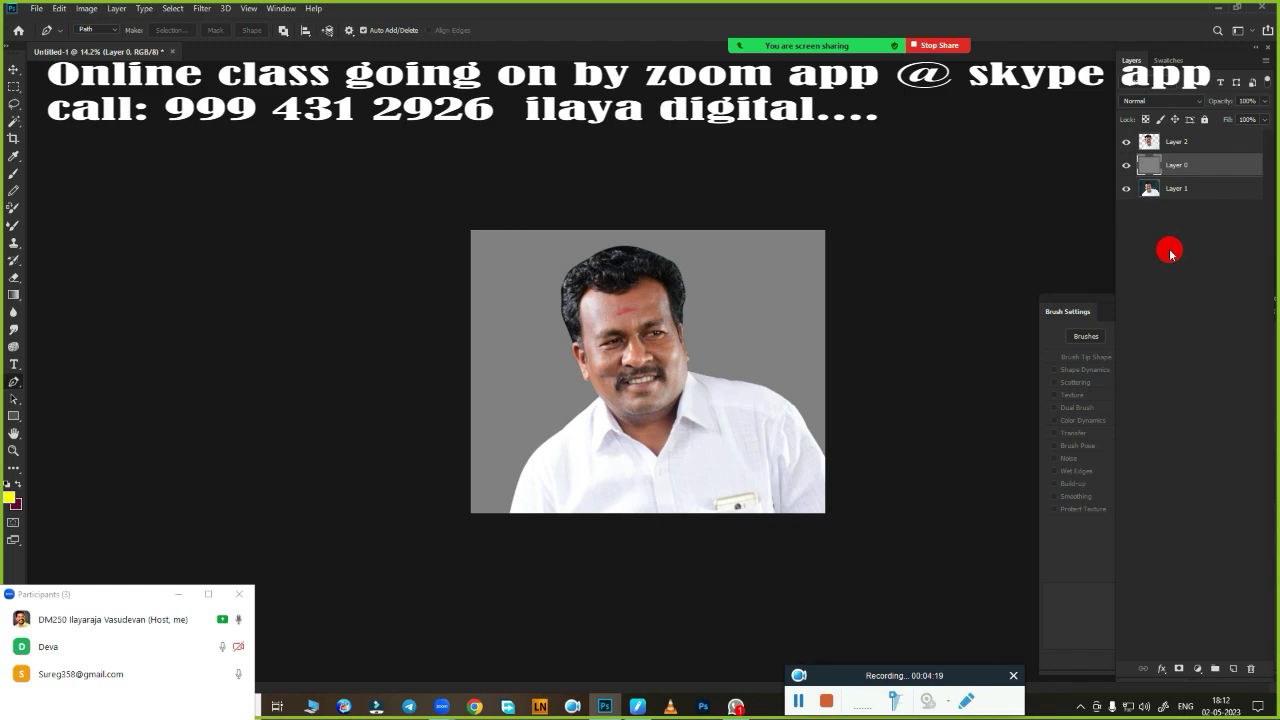
{"action": "key", "text": "ctrl+0"}
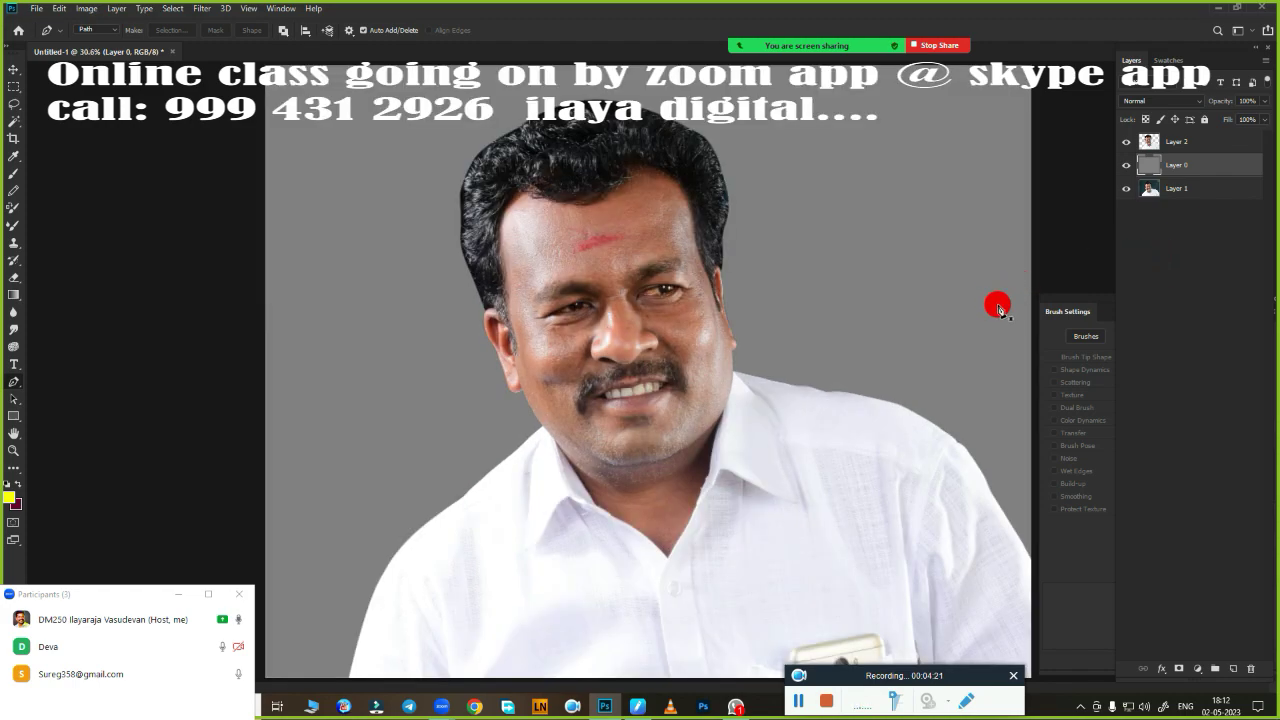
{"action": "left_click", "coordinate": [1210, 141]}
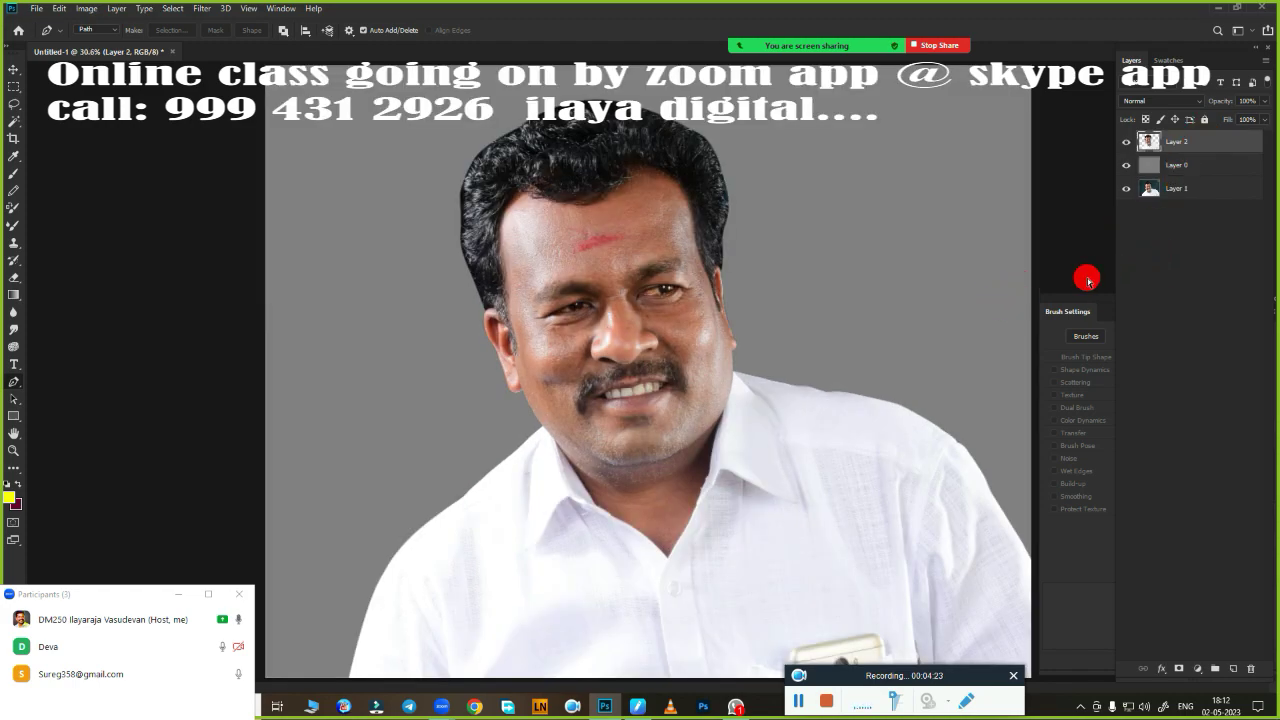
{"action": "key", "text": "ctrl+j"}
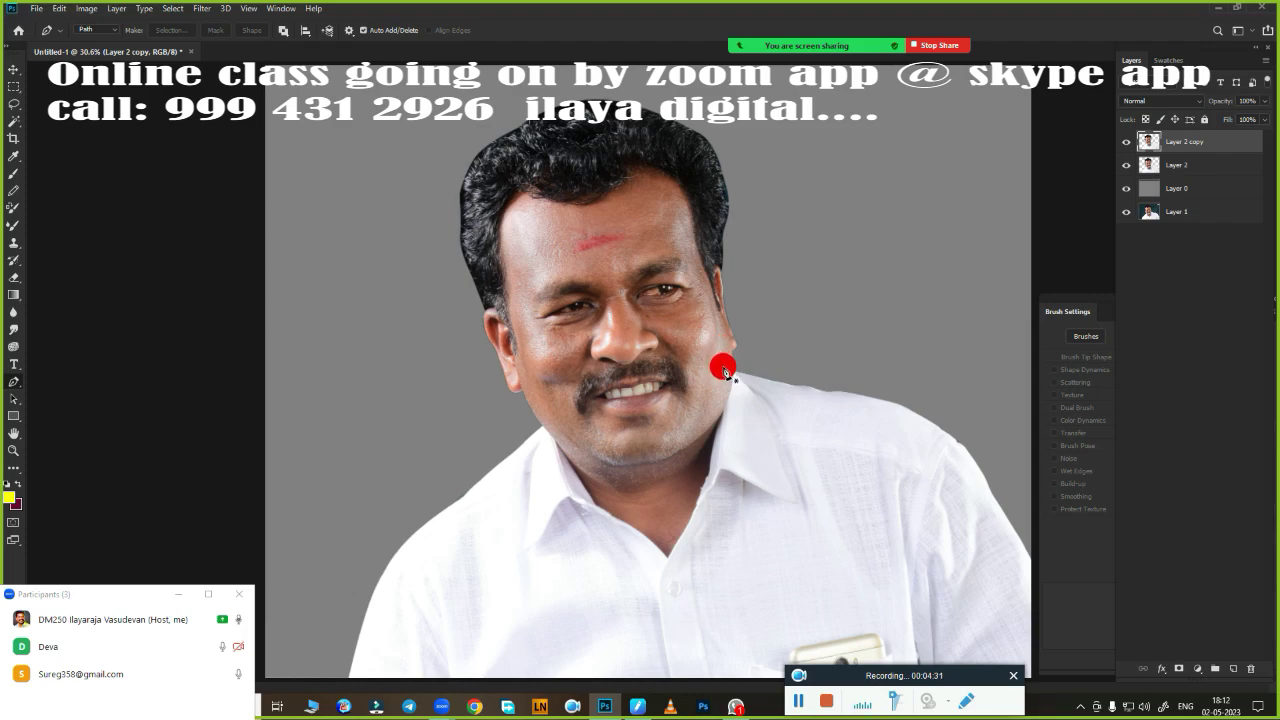
{"action": "scroll", "coordinate": [730, 320], "scroll_direction": "up", "scroll_amount": 3}
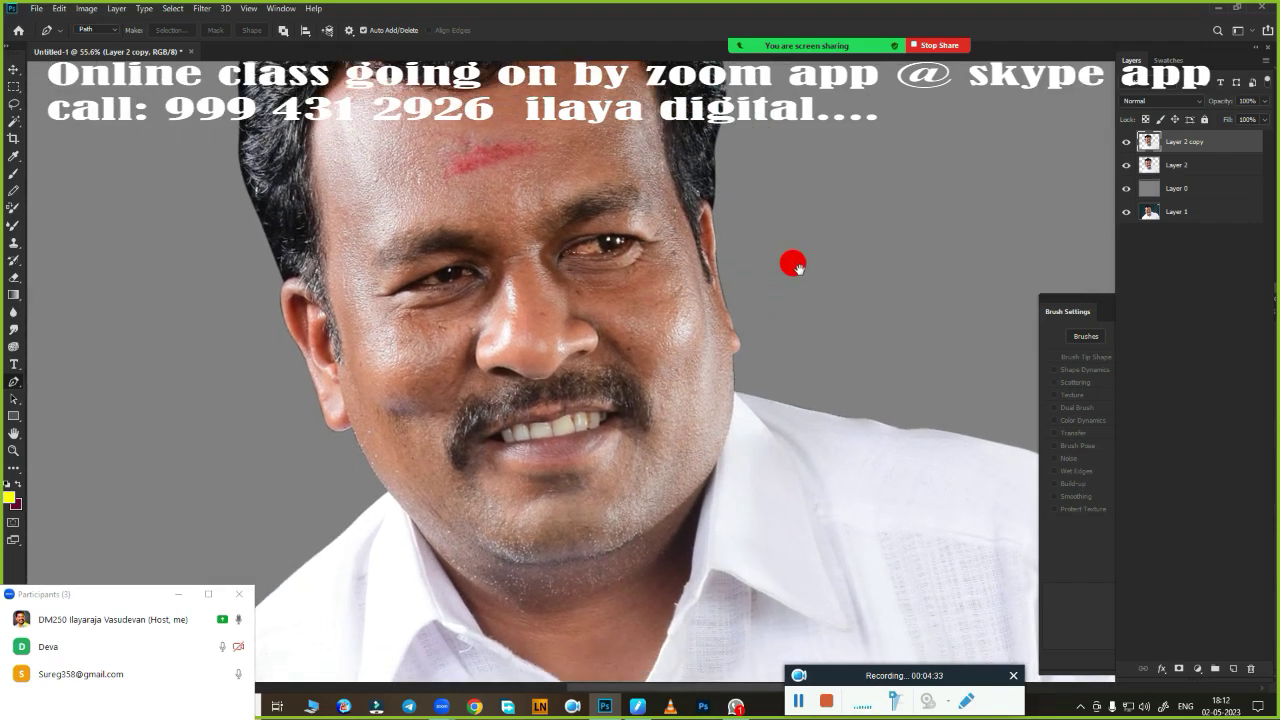
{"action": "left_click_drag", "start_coordinate": [797, 268], "coordinate": [837, 260]}
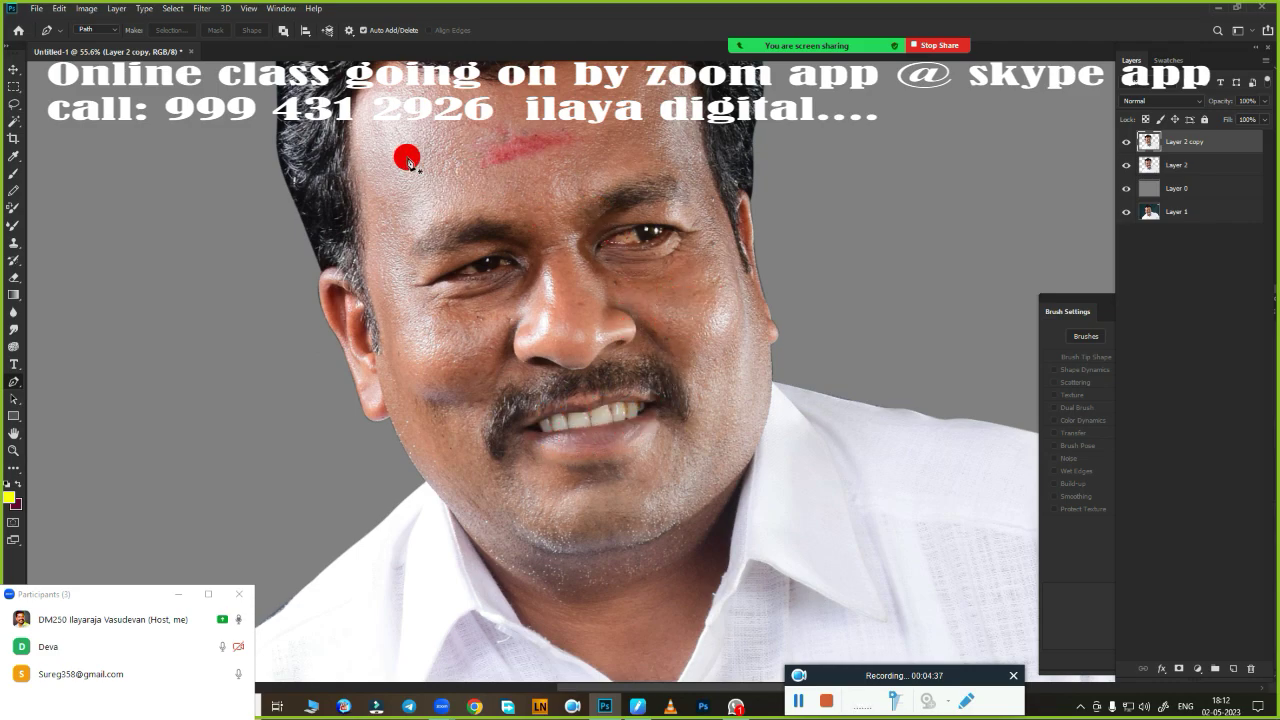
{"action": "scroll", "coordinate": [800, 350], "scroll_direction": "down", "scroll_amount": 3}
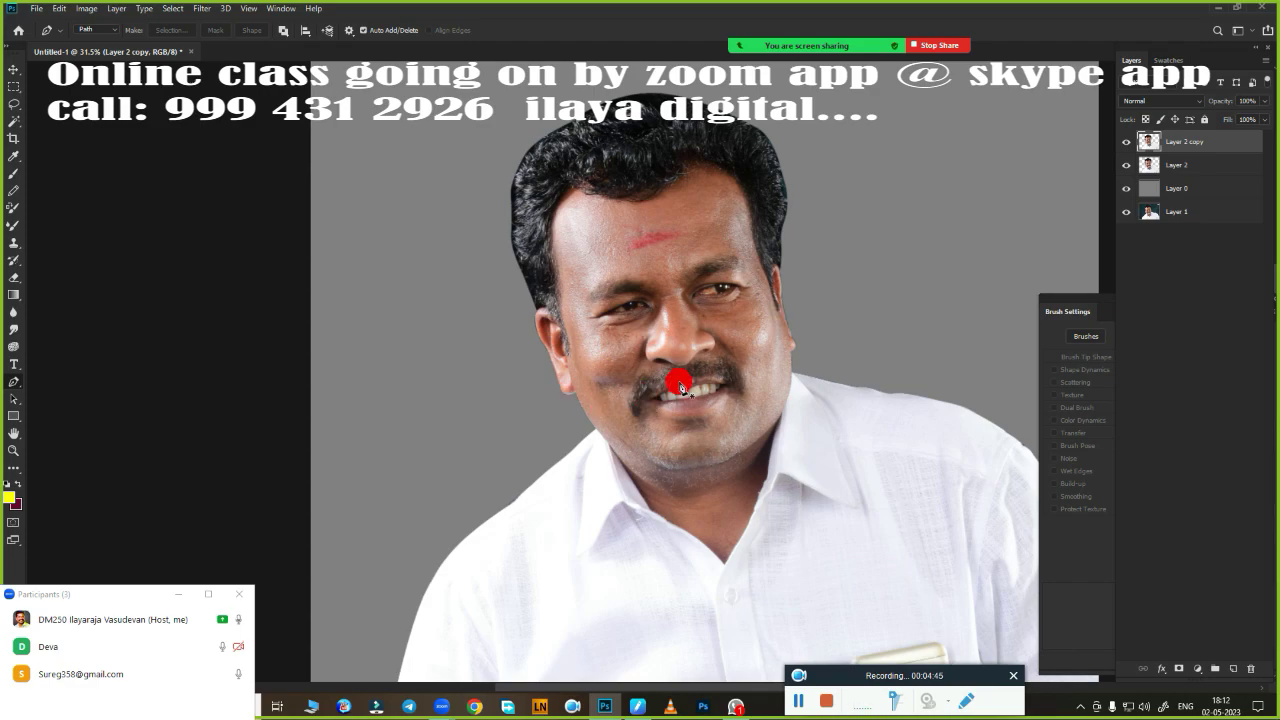
{"action": "scroll", "coordinate": [715, 325], "scroll_direction": "up", "scroll_amount": 2}
{"action": "scroll", "coordinate": [660, 288], "scroll_direction": "up", "scroll_amount": 2}
{"action": "scroll", "coordinate": [690, 285], "scroll_direction": "down", "scroll_amount": 2}
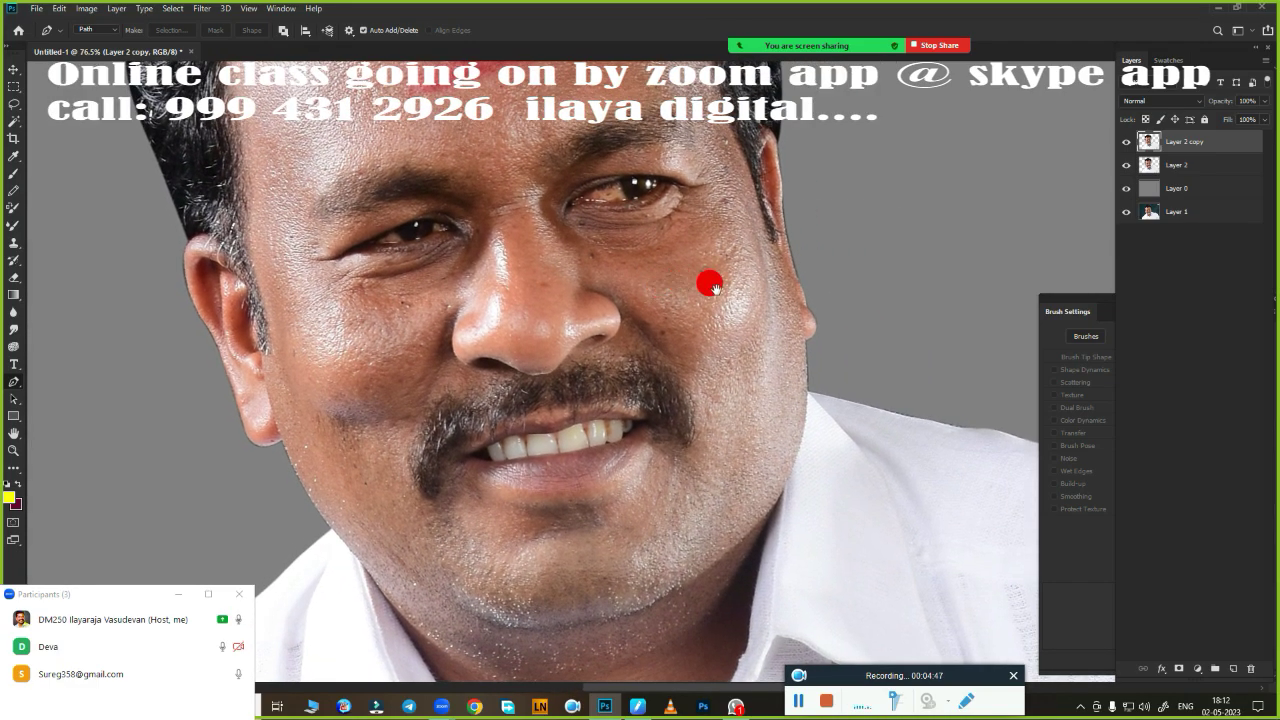
{"action": "scroll", "coordinate": [720, 300], "scroll_direction": "down", "scroll_amount": 2}
{"action": "scroll", "coordinate": [720, 325], "scroll_direction": "up", "scroll_amount": 1}
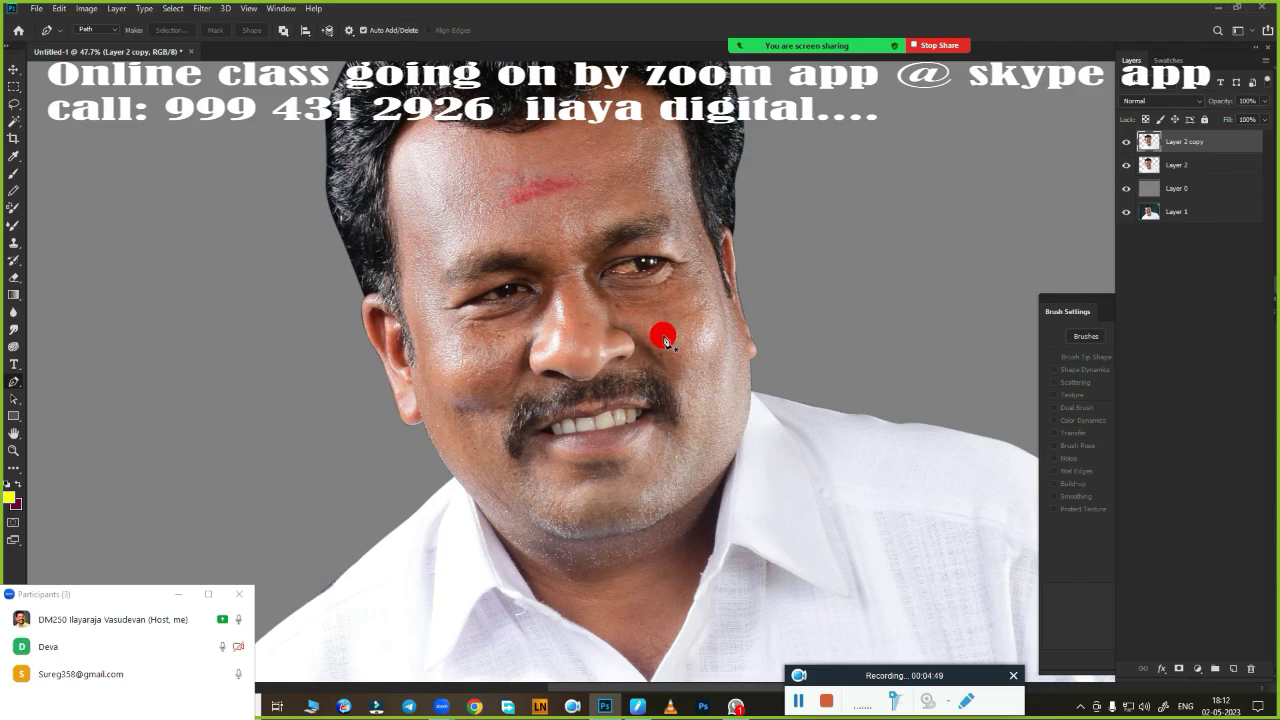
{"action": "scroll", "coordinate": [640, 345], "scroll_direction": "up", "scroll_amount": 2}
{"action": "scroll", "coordinate": [700, 310], "scroll_direction": "up", "scroll_amount": 1}
{"action": "scroll", "coordinate": [741, 250], "scroll_direction": "down", "scroll_amount": 1}
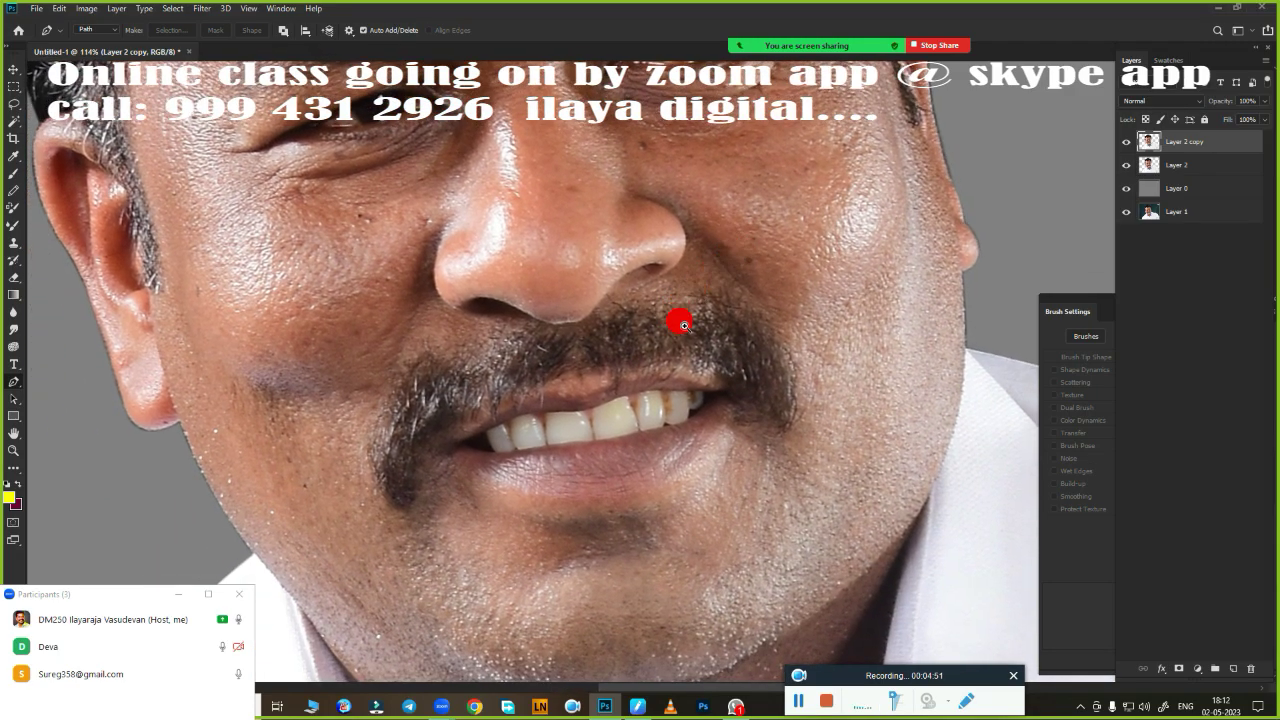
{"action": "scroll", "coordinate": [690, 320], "scroll_direction": "up", "scroll_amount": 1}
{"action": "scroll", "coordinate": [660, 330], "scroll_direction": "down", "scroll_amount": 2}
{"action": "scroll", "coordinate": [686, 317], "scroll_direction": "down", "scroll_amount": 1}
{"action": "scroll", "coordinate": [694, 326], "scroll_direction": "down", "scroll_amount": 1}
{"action": "scroll", "coordinate": [700, 334], "scroll_direction": "up", "scroll_amount": 1}
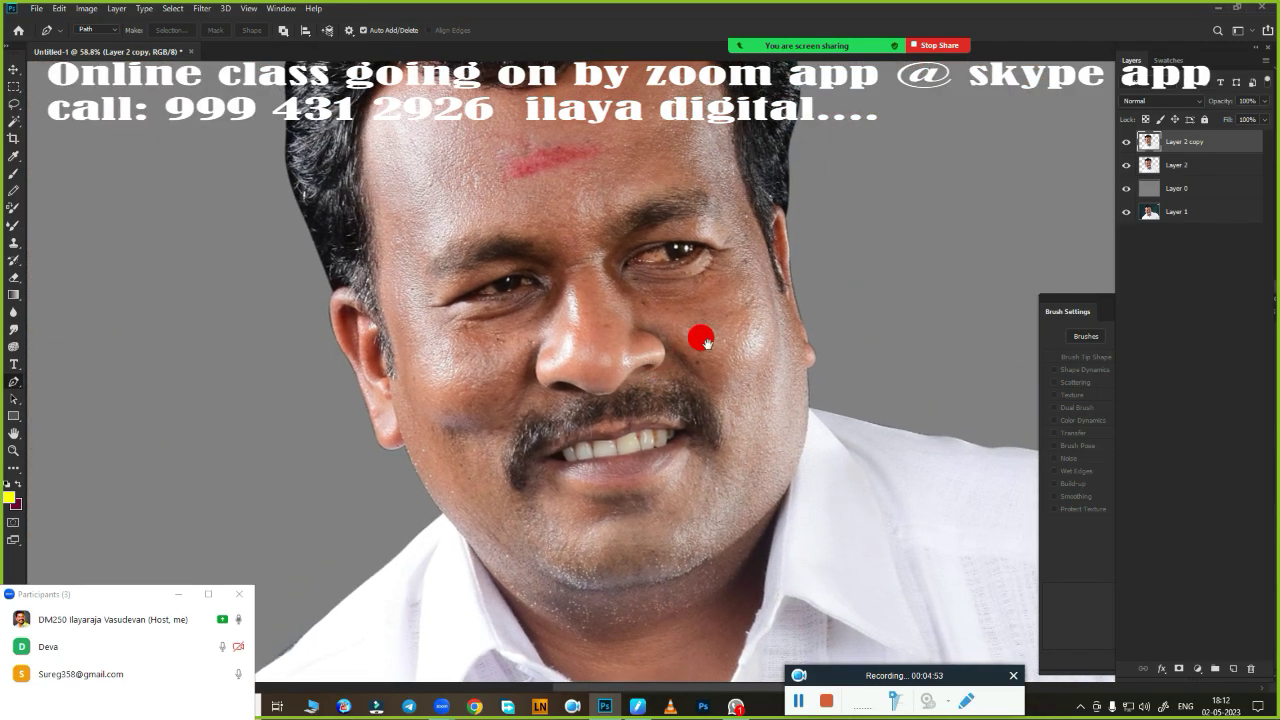
{"action": "scroll", "coordinate": [694, 354], "scroll_direction": "down", "scroll_amount": 1}
{"action": "scroll", "coordinate": [680, 354], "scroll_direction": "up", "scroll_amount": 1}
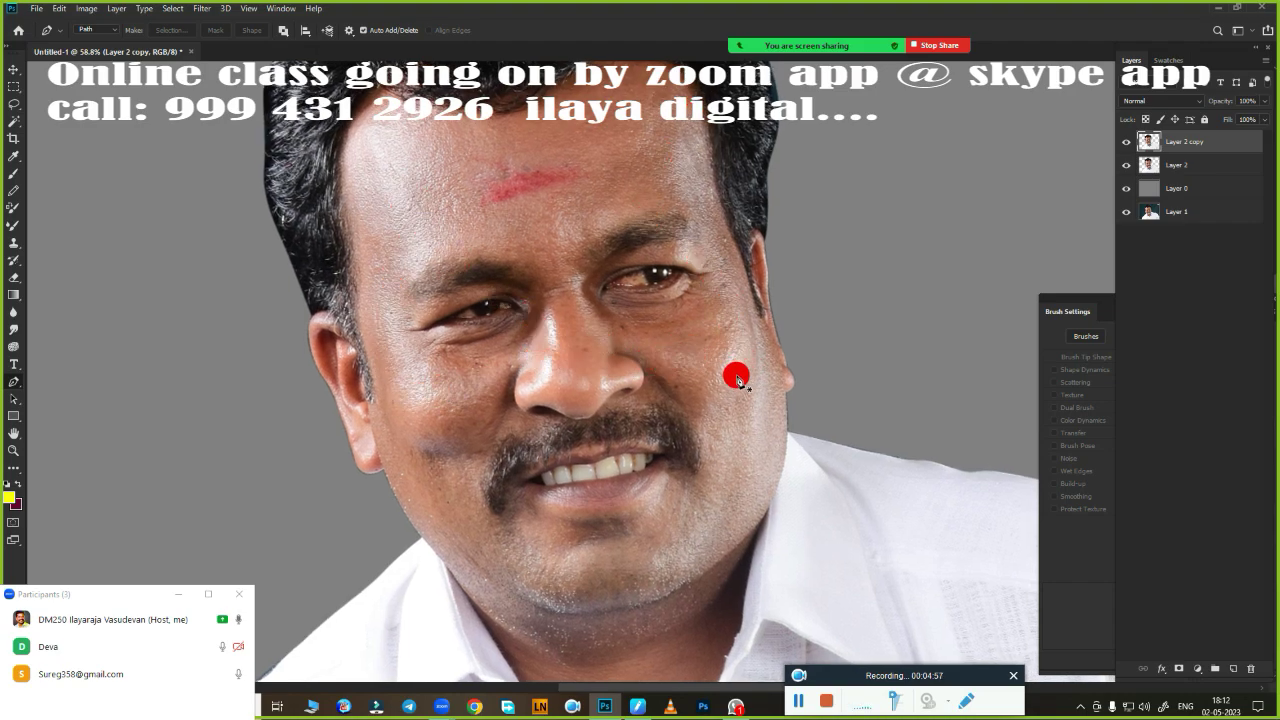
{"action": "key", "text": "v"}
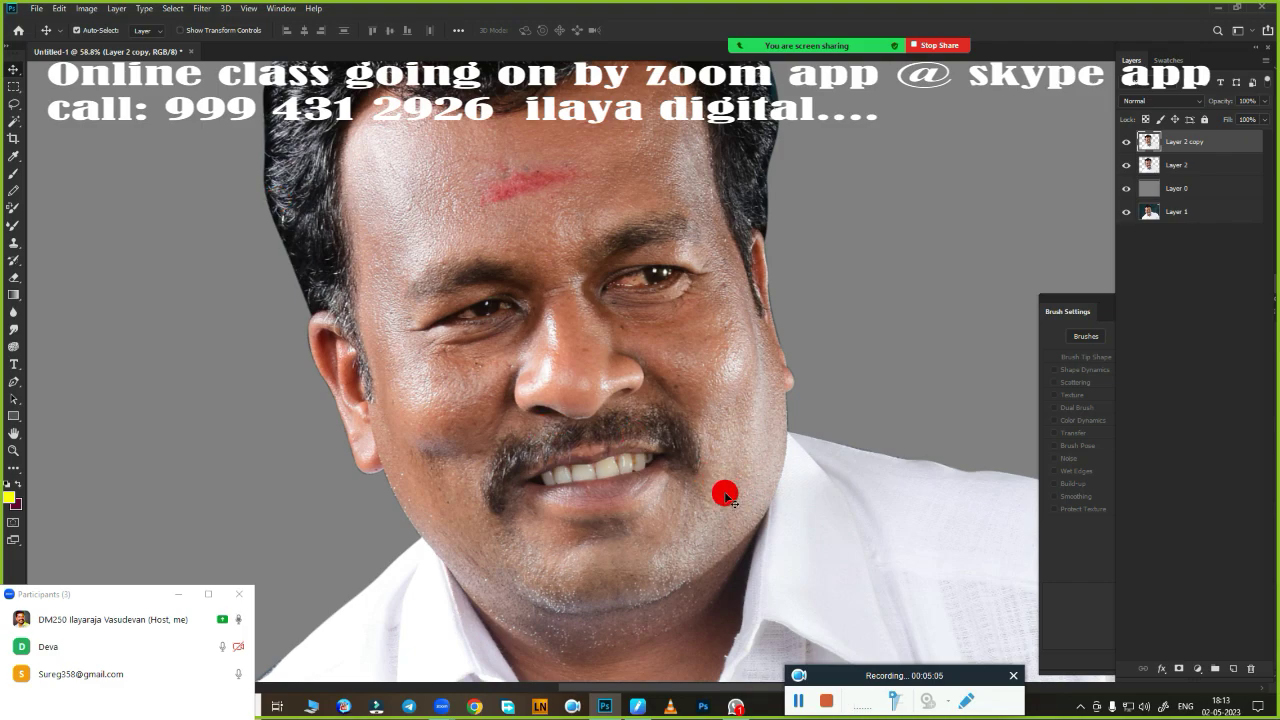
{"action": "key", "text": "i"}
{"action": "left_click", "coordinate": [1205, 100]}
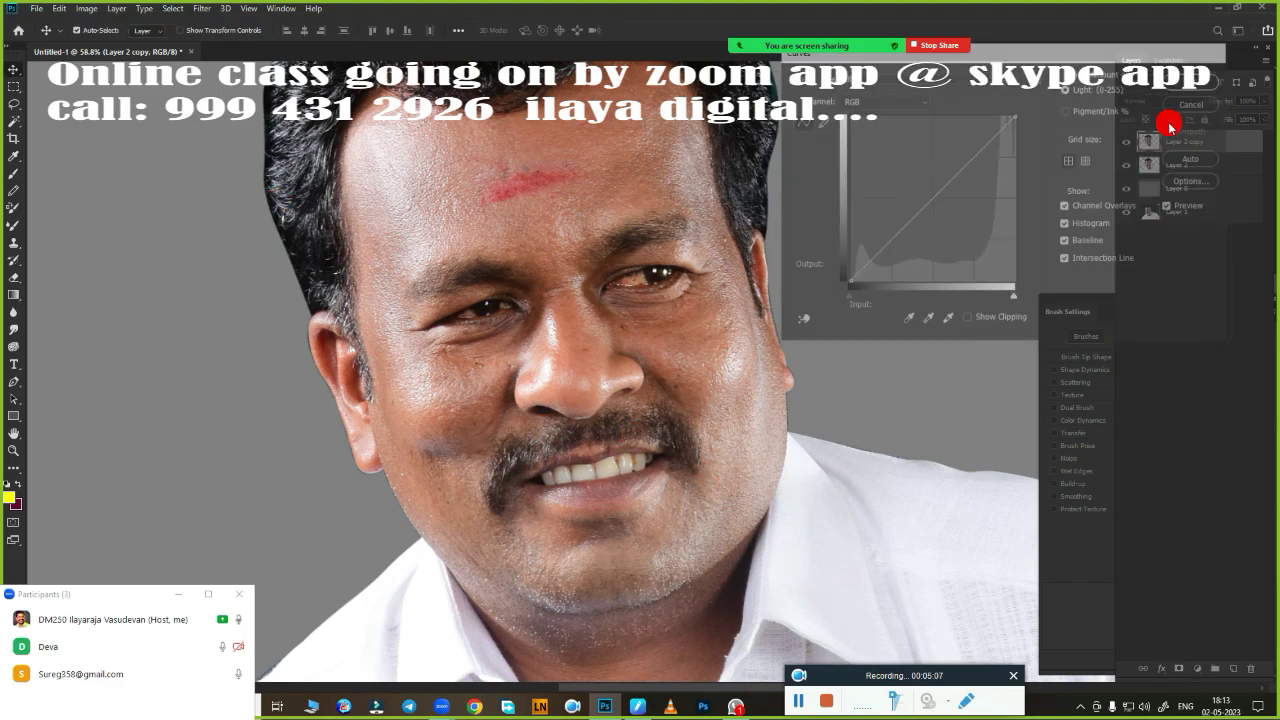
{"action": "key", "text": "ctrl+l"}
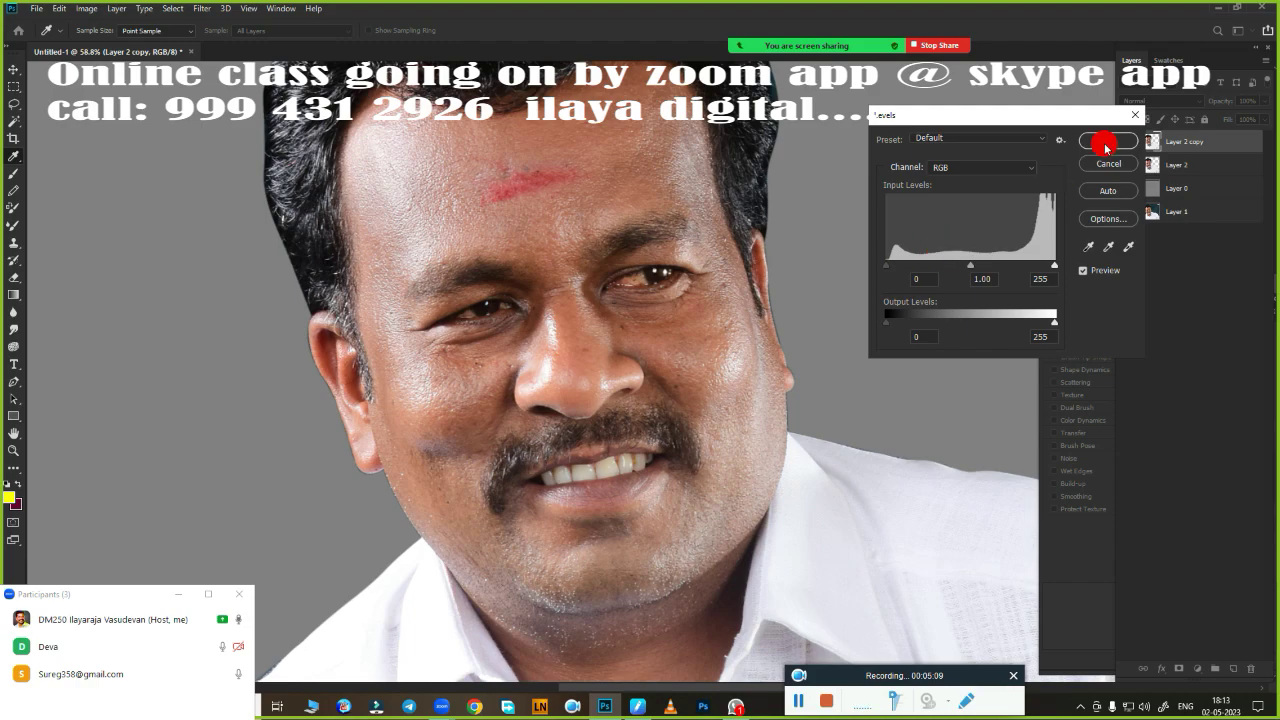
{"action": "left_click", "coordinate": [1108, 165]}
{"action": "key", "text": "alt+i"}
{"action": "key", "text": "j"}
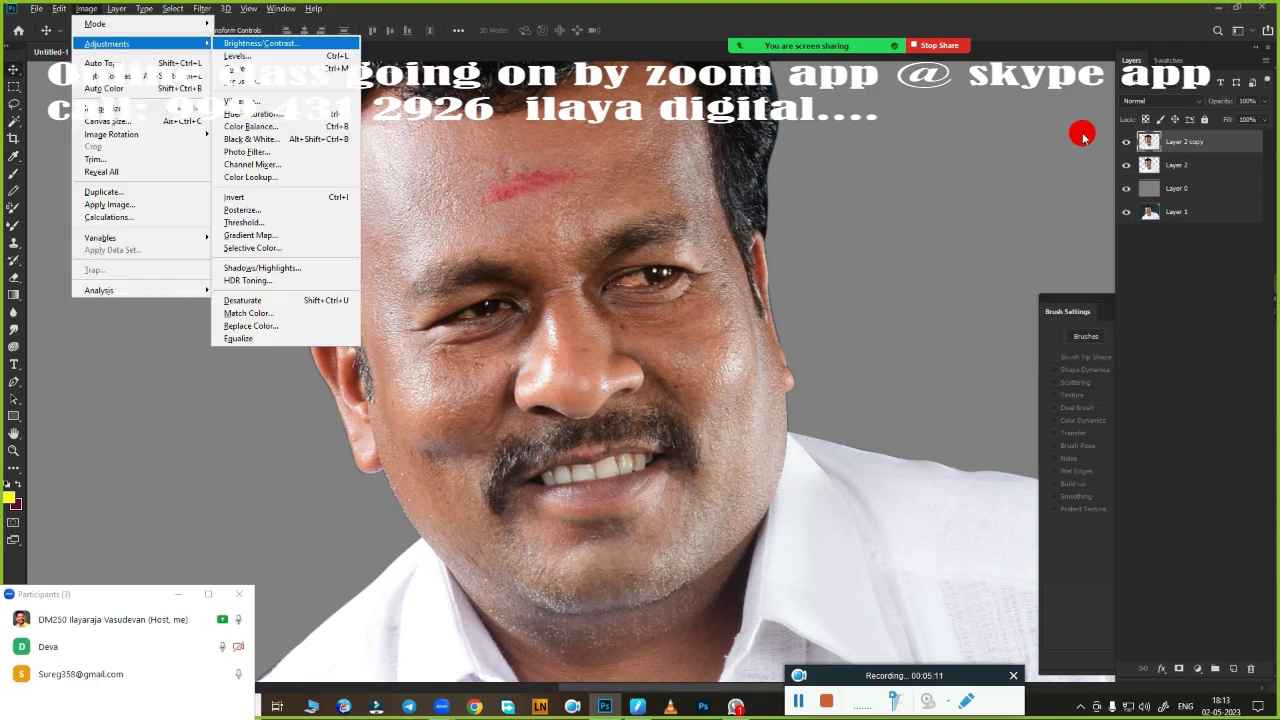
{"action": "key", "text": "Return"}
{"action": "left_click", "coordinate": [1001, 157]}
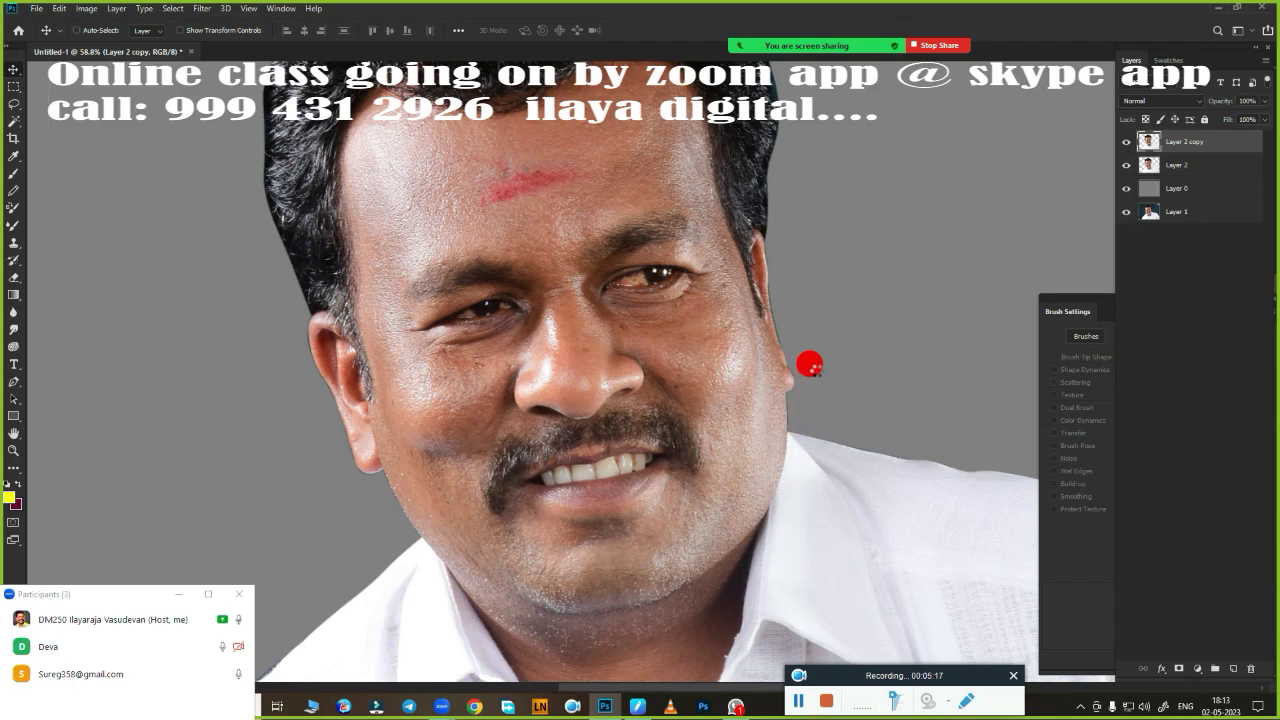
In Camera Raw, set exposure +0.10, contrast +17, highlights -21 and shadows +14.
{"action": "key", "text": "shift+ctrl+a"}
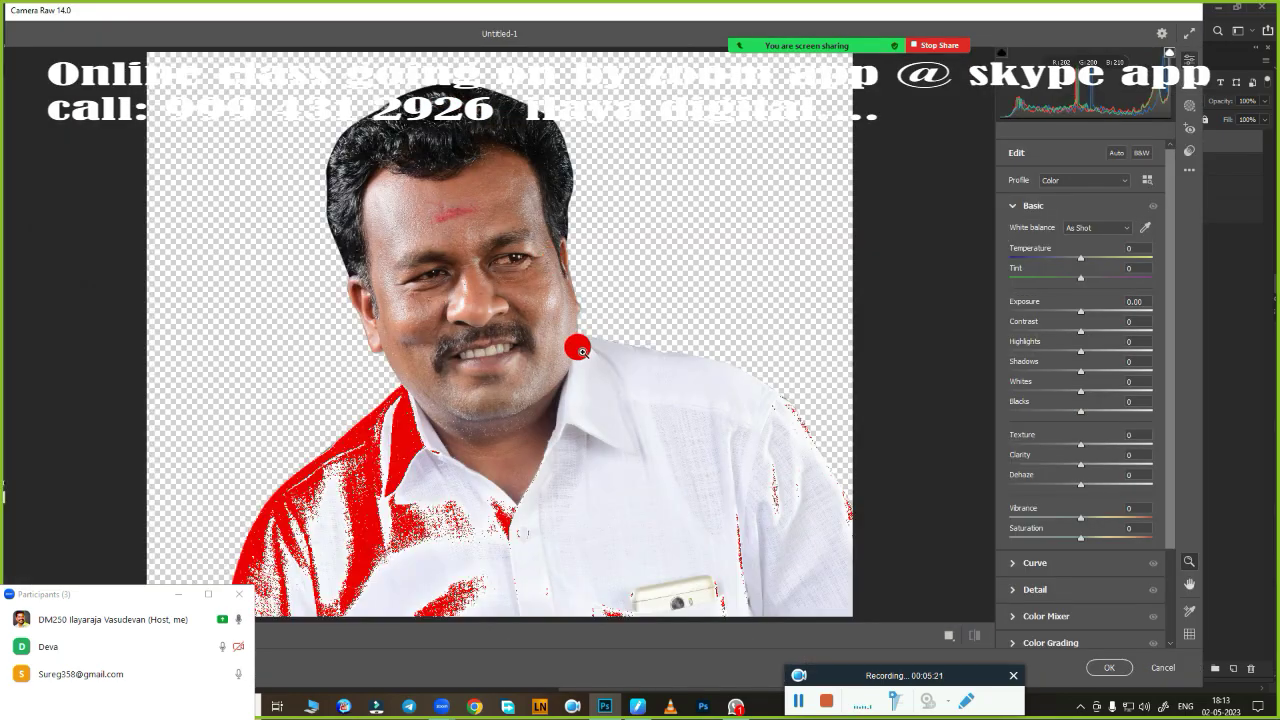
{"action": "left_click", "coordinate": [520, 303]}
{"action": "left_click_drag", "start_coordinate": [533, 291], "coordinate": [809, 274]}
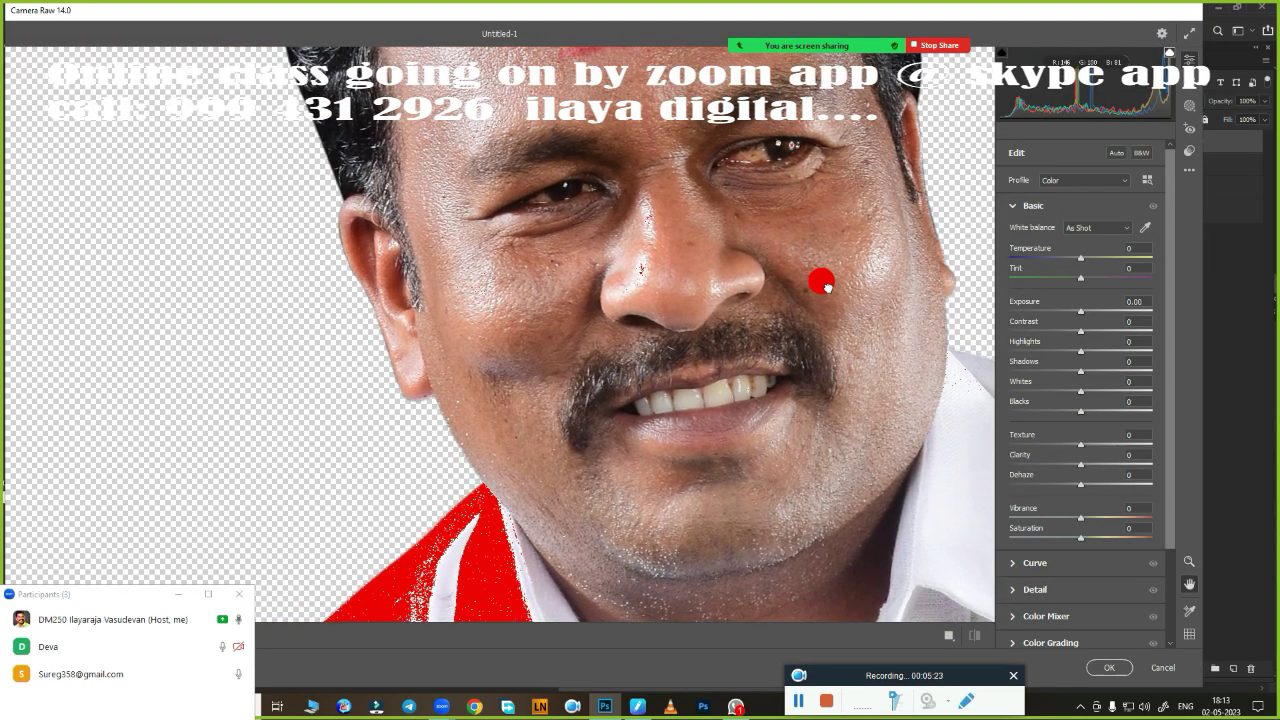
{"action": "left_click", "coordinate": [1012, 208]}
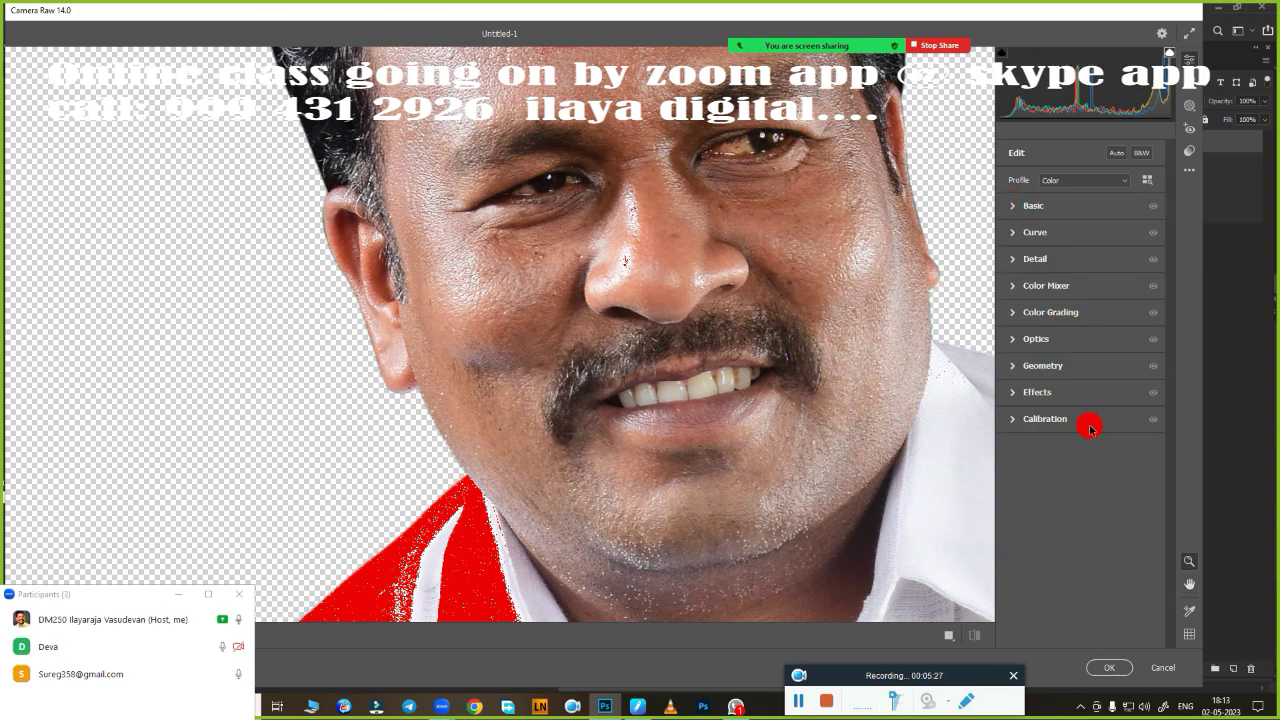
{"action": "left_click", "coordinate": [1015, 208]}
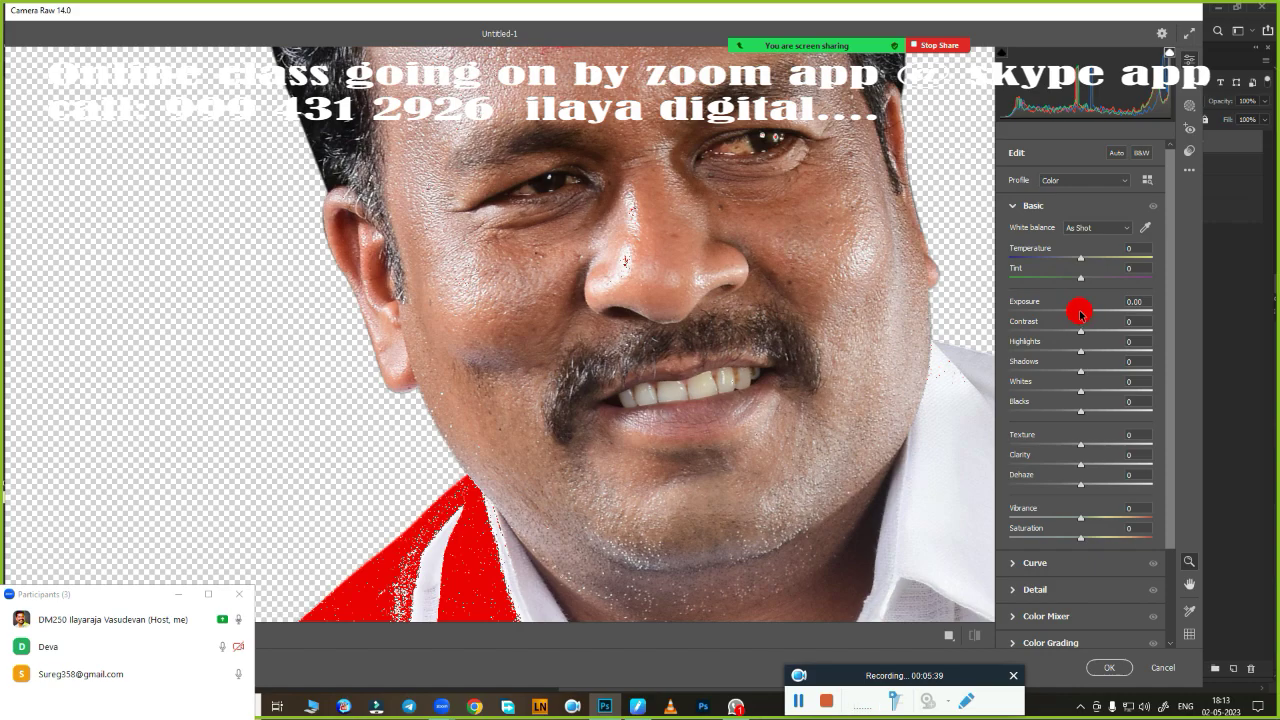
{"action": "left_click_drag", "start_coordinate": [1080, 316], "coordinate": [1083, 318]}
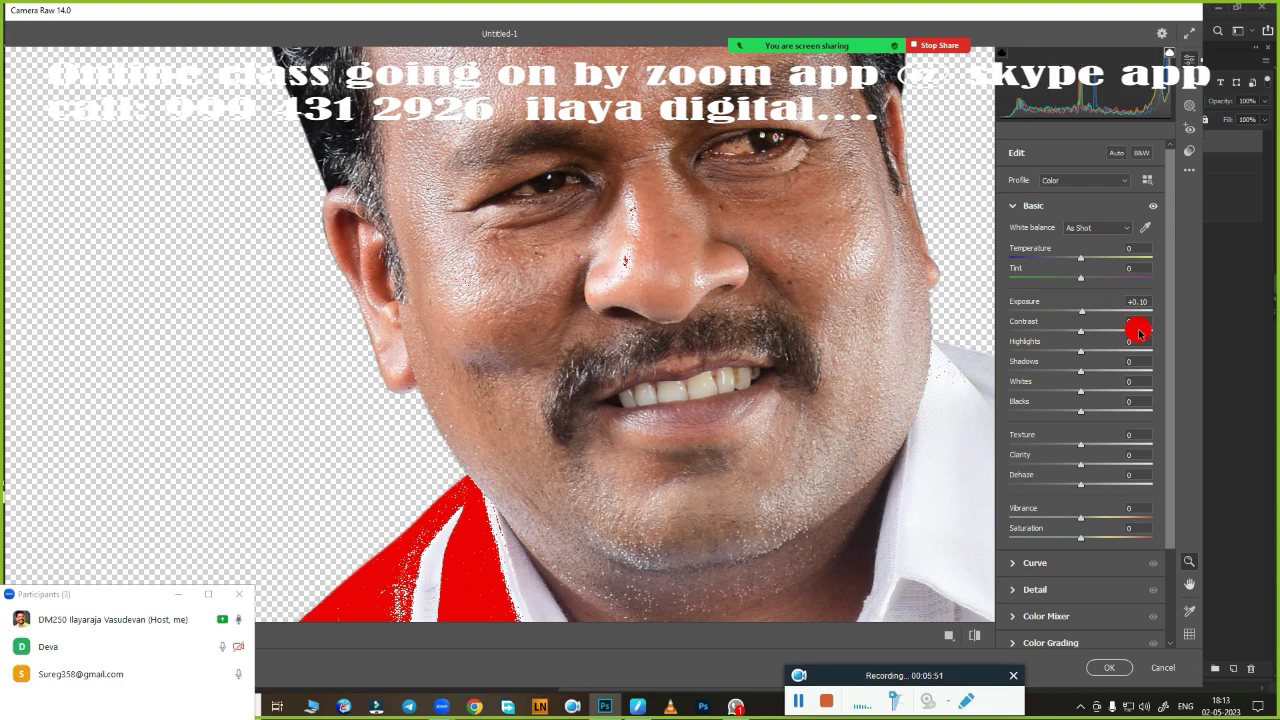
{"action": "left_click_drag", "start_coordinate": [1081, 331], "coordinate": [1092, 331]}
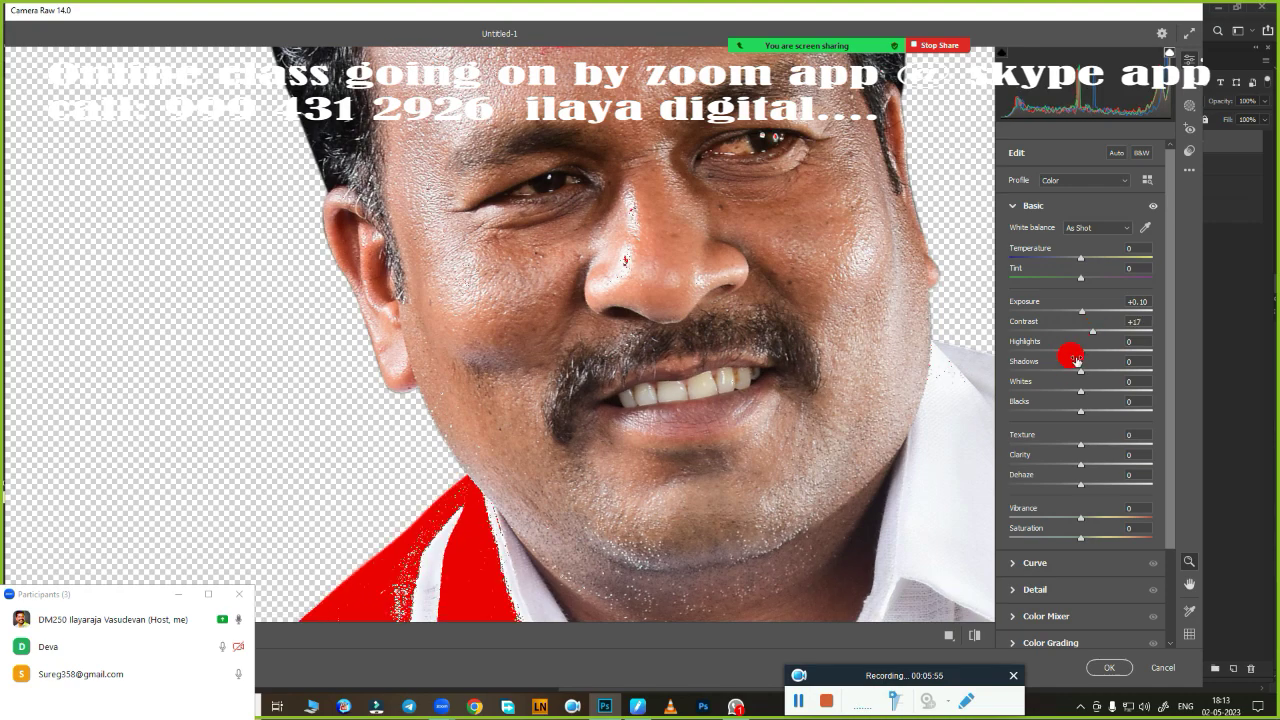
{"action": "mouse_move", "coordinate": [1081, 350]}
{"action": "left_mouse_down"}
{"action": "mouse_move", "coordinate": [1045, 378]}
{"action": "mouse_move", "coordinate": [1093, 373]}
{"action": "left_mouse_up"}
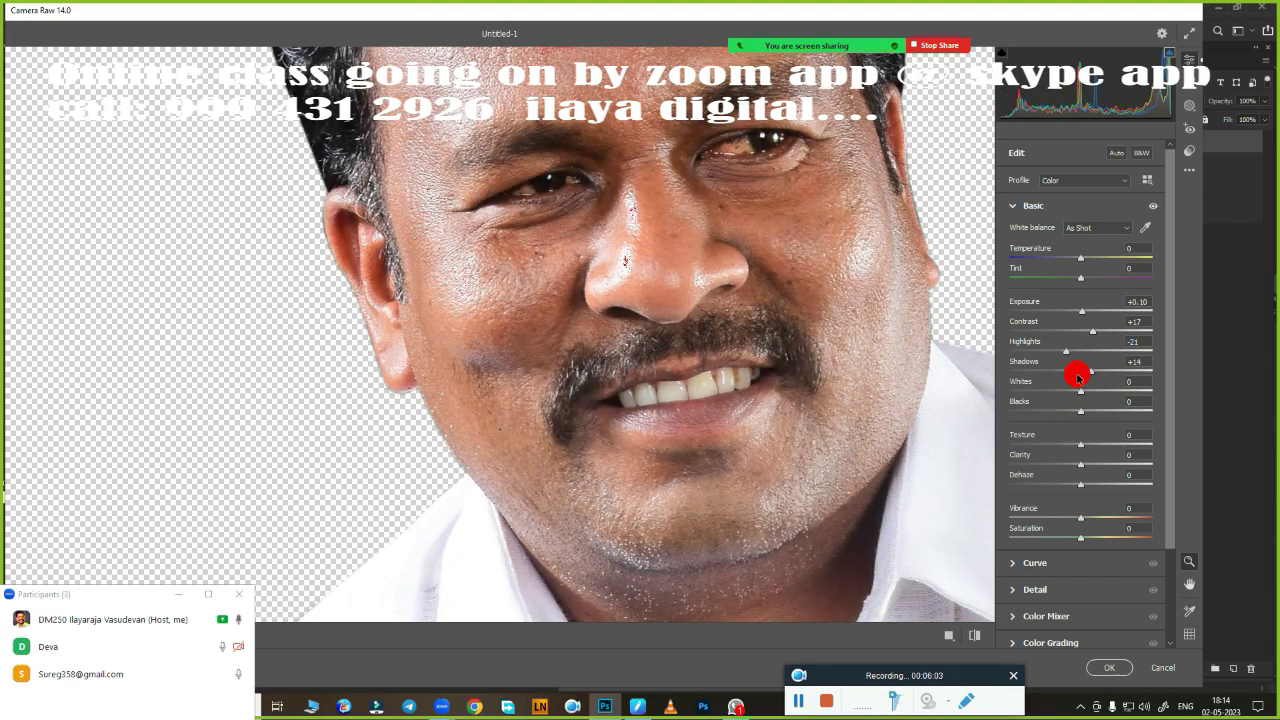
Set whites -10, darken blacks slightly, clarity +13, tint +2, temperature +4, and apply.
{"action": "left_click", "coordinate": [1078, 392]}
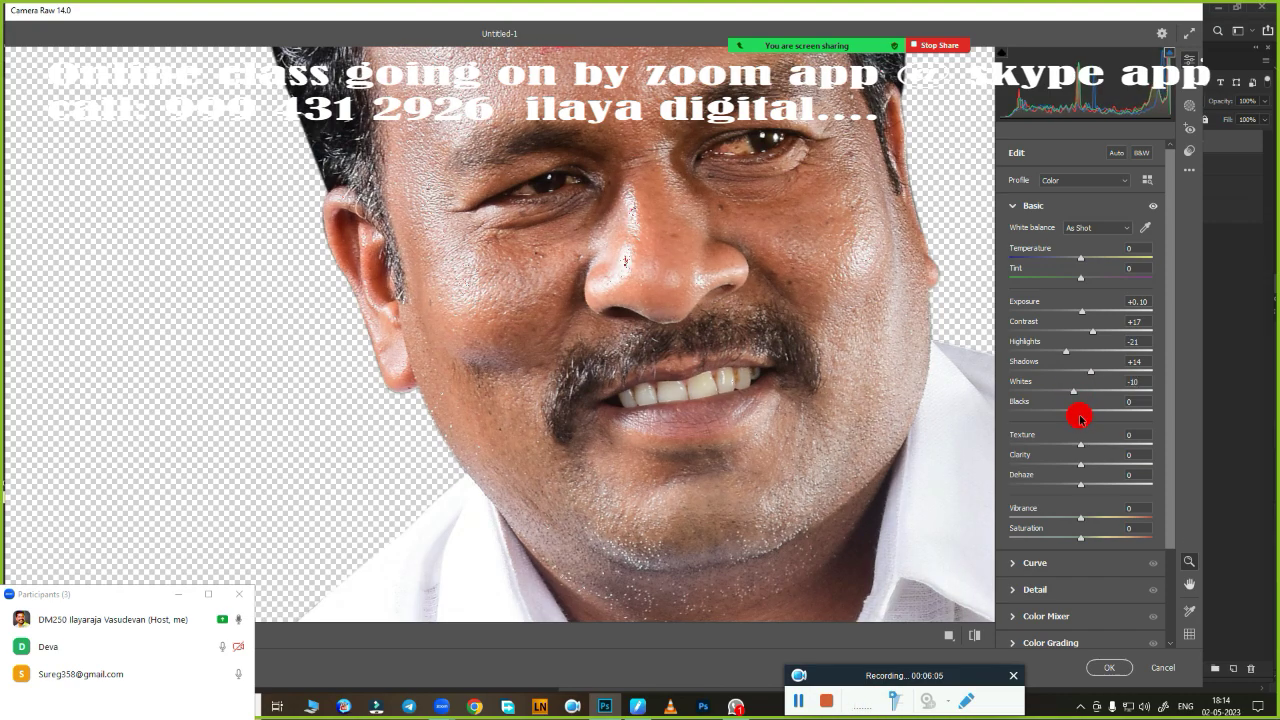
{"action": "left_click_drag", "start_coordinate": [1084, 412], "coordinate": [1065, 417]}
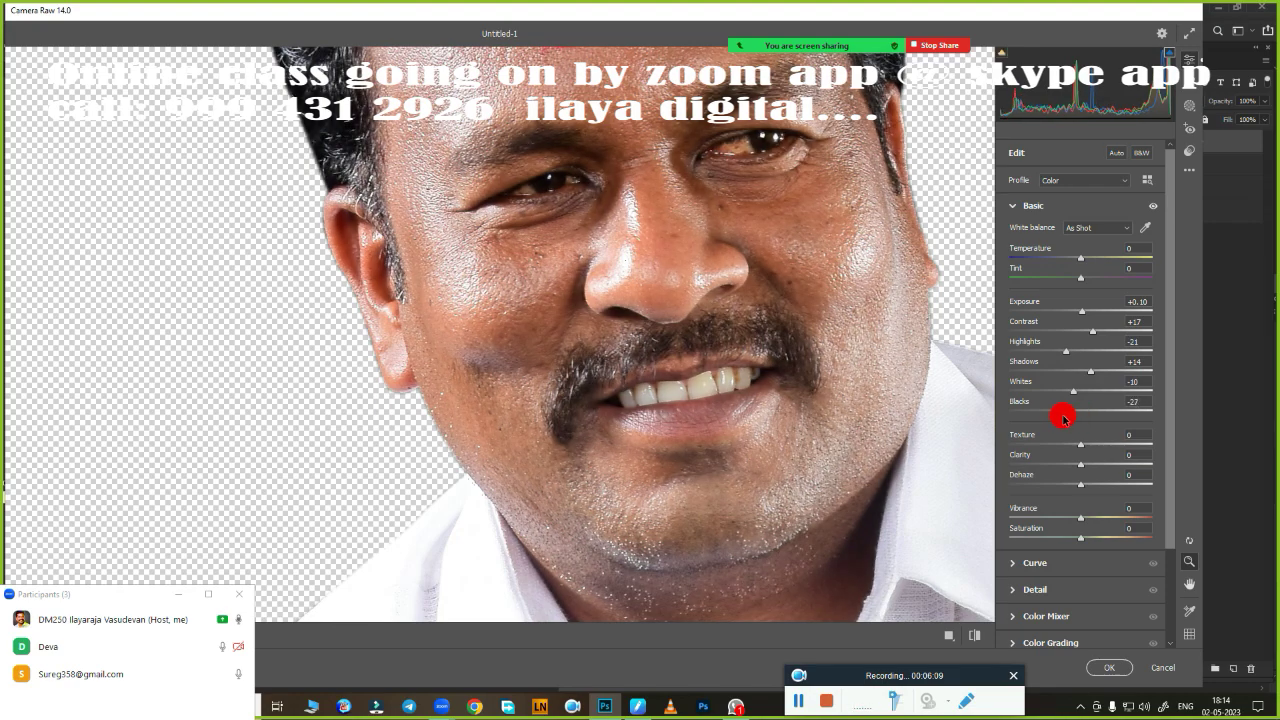
{"action": "left_click_drag", "start_coordinate": [1065, 417], "coordinate": [1067, 424]}
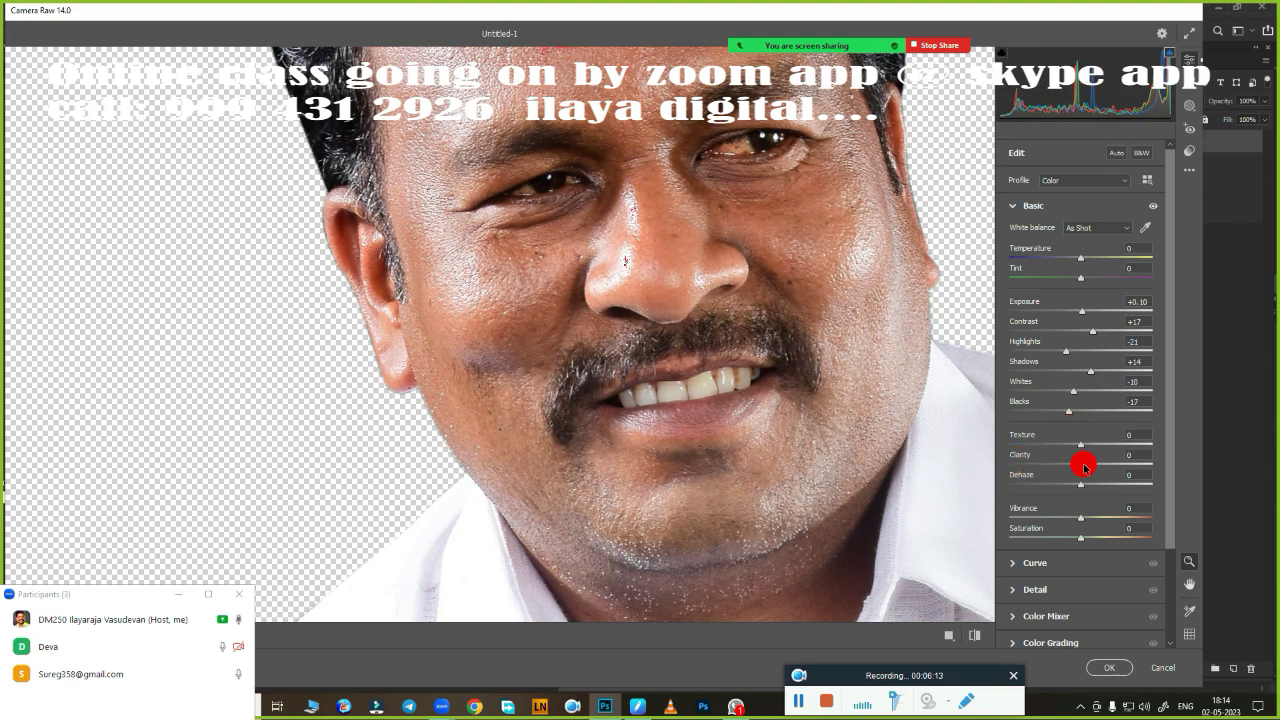
{"action": "left_click_drag", "start_coordinate": [1082, 465], "coordinate": [1092, 465]}
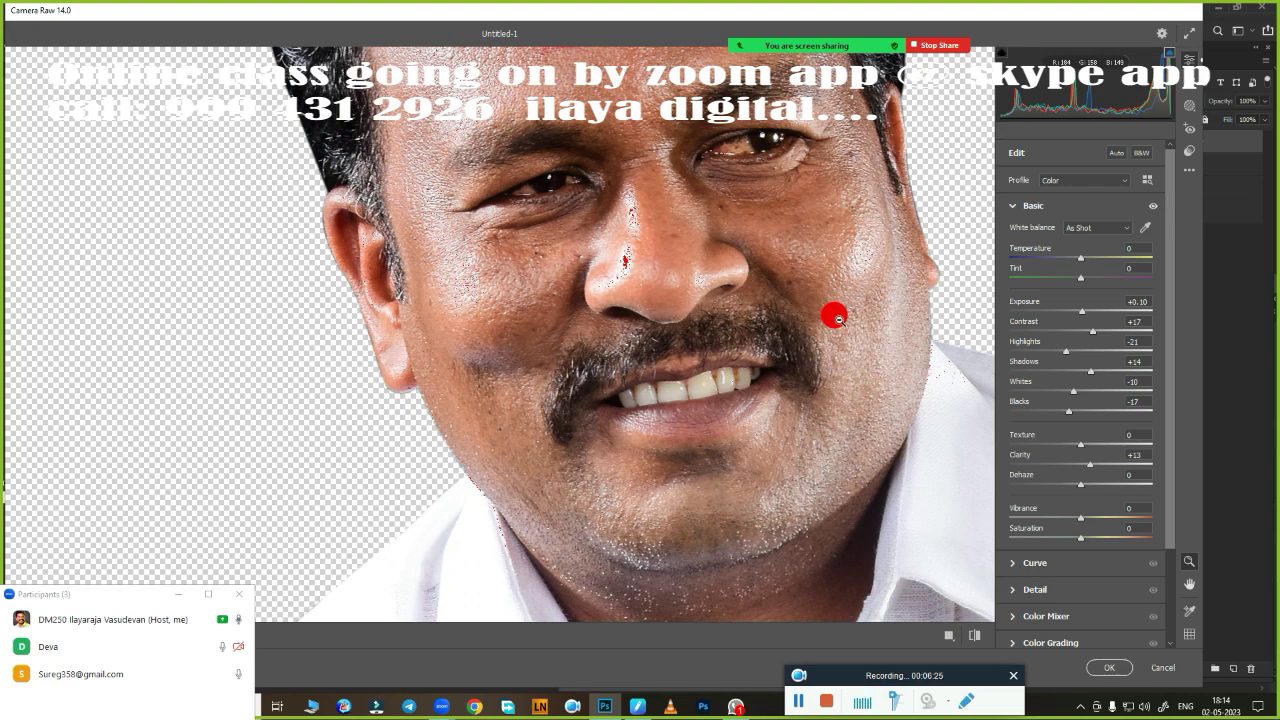
{"action": "left_click_drag", "start_coordinate": [1080, 277], "coordinate": [1082, 265]}
{"action": "left_click", "coordinate": [1083, 262]}
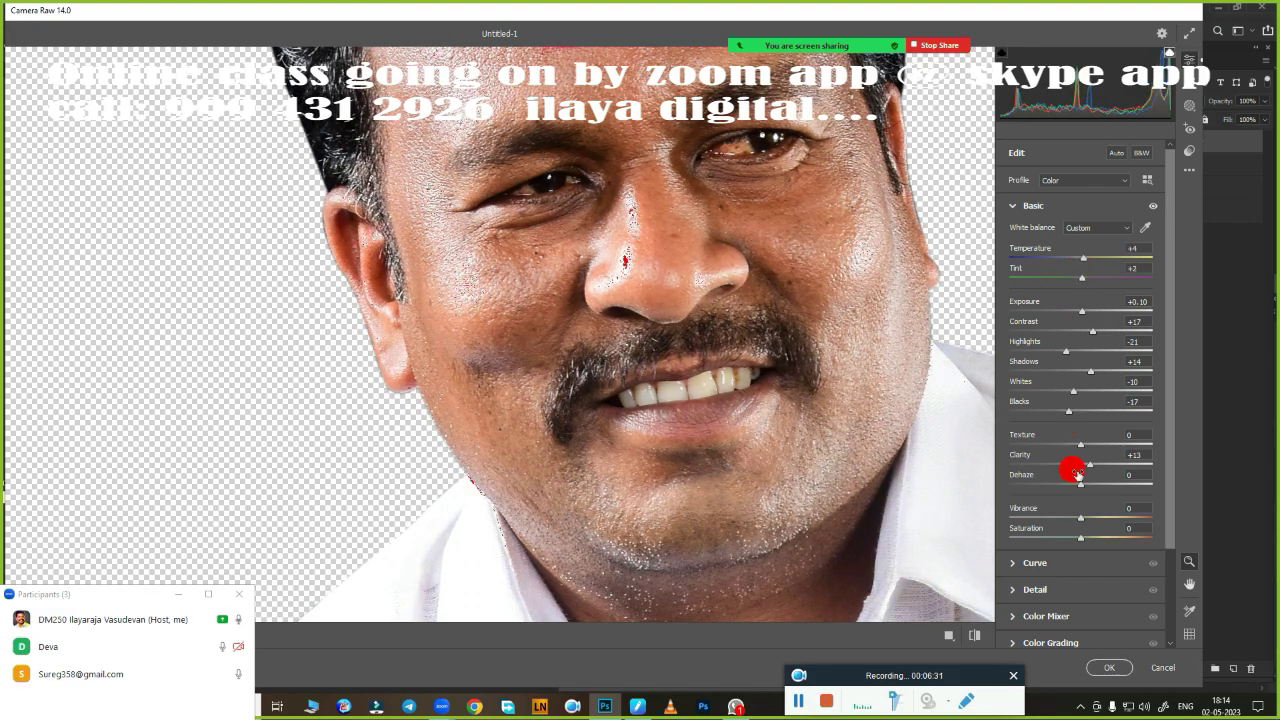
{"action": "left_click", "coordinate": [1113, 668]}
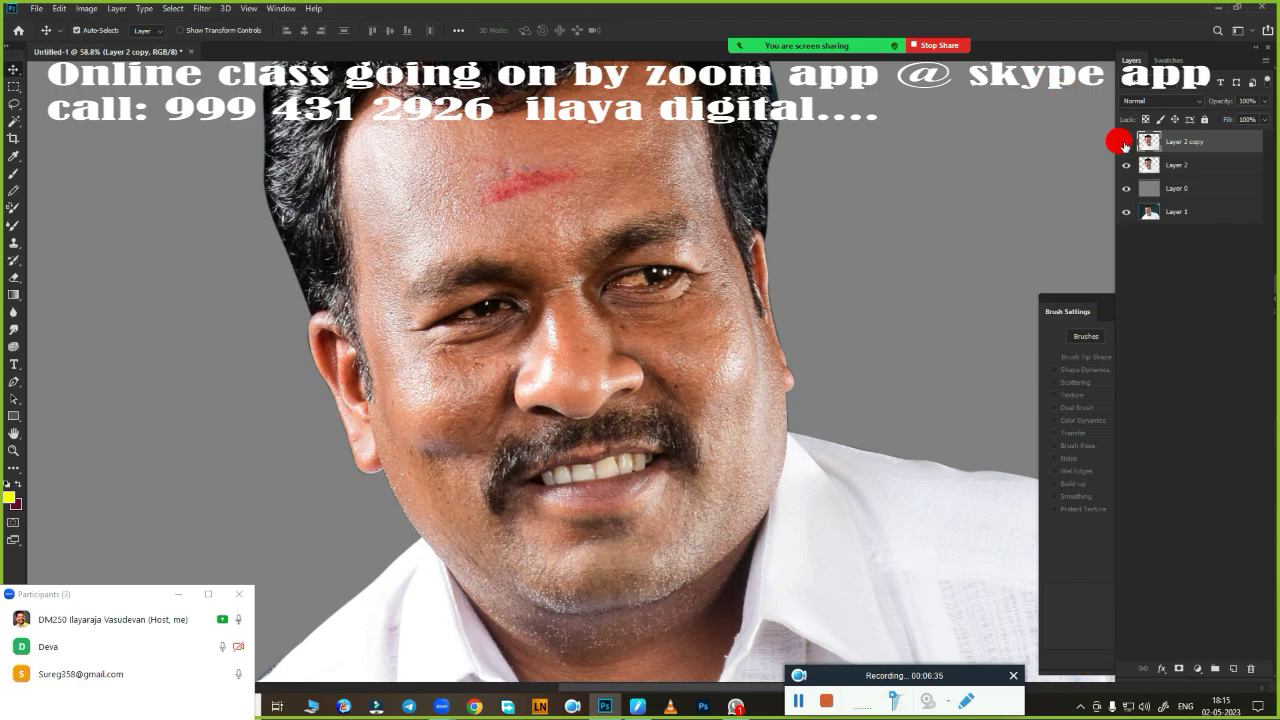
Toggle the adjusted layer's visibility to compare before and after.
{"action": "left_click", "coordinate": [1124, 142]}
{"action": "left_click", "coordinate": [1124, 142]}
{"action": "left_click", "coordinate": [1124, 142]}
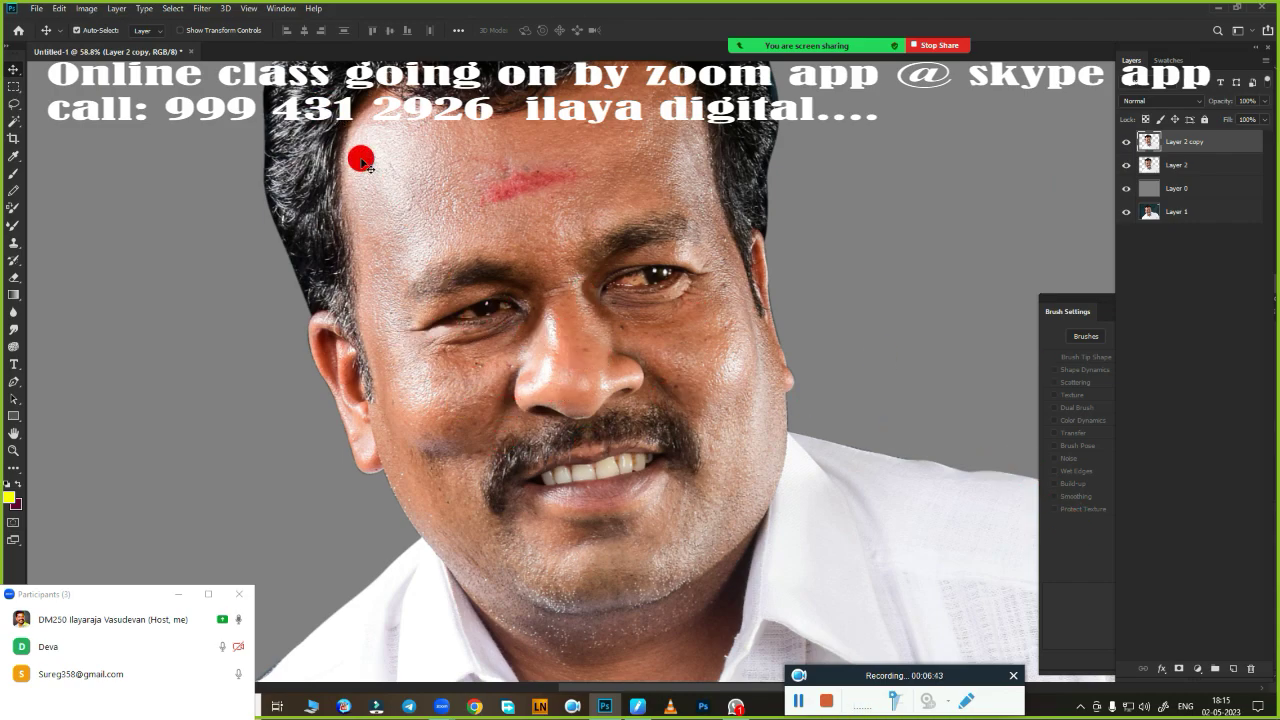
Sharpen with Unsharp Mask (92%, 1.8 px, threshold 0) and duplicate as Layer 2 copy 2.
{"action": "left_click", "coordinate": [201, 8]}
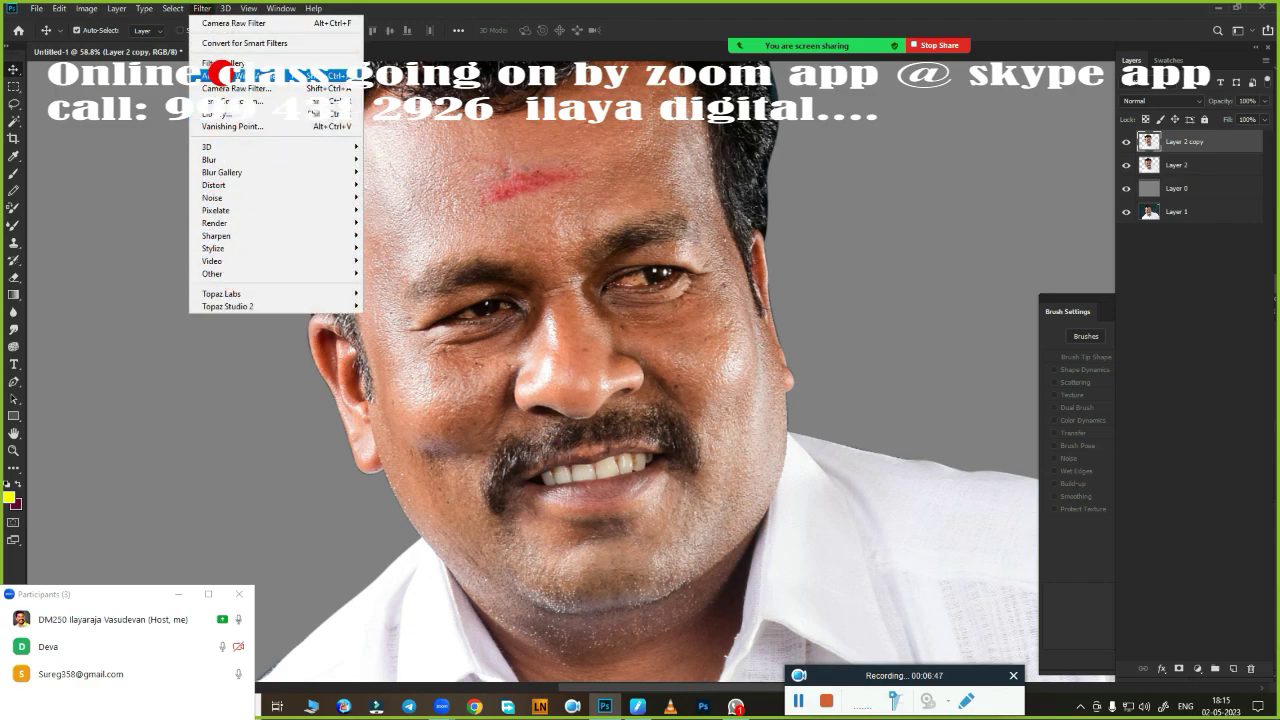
{"action": "mouse_move", "coordinate": [216, 235]}
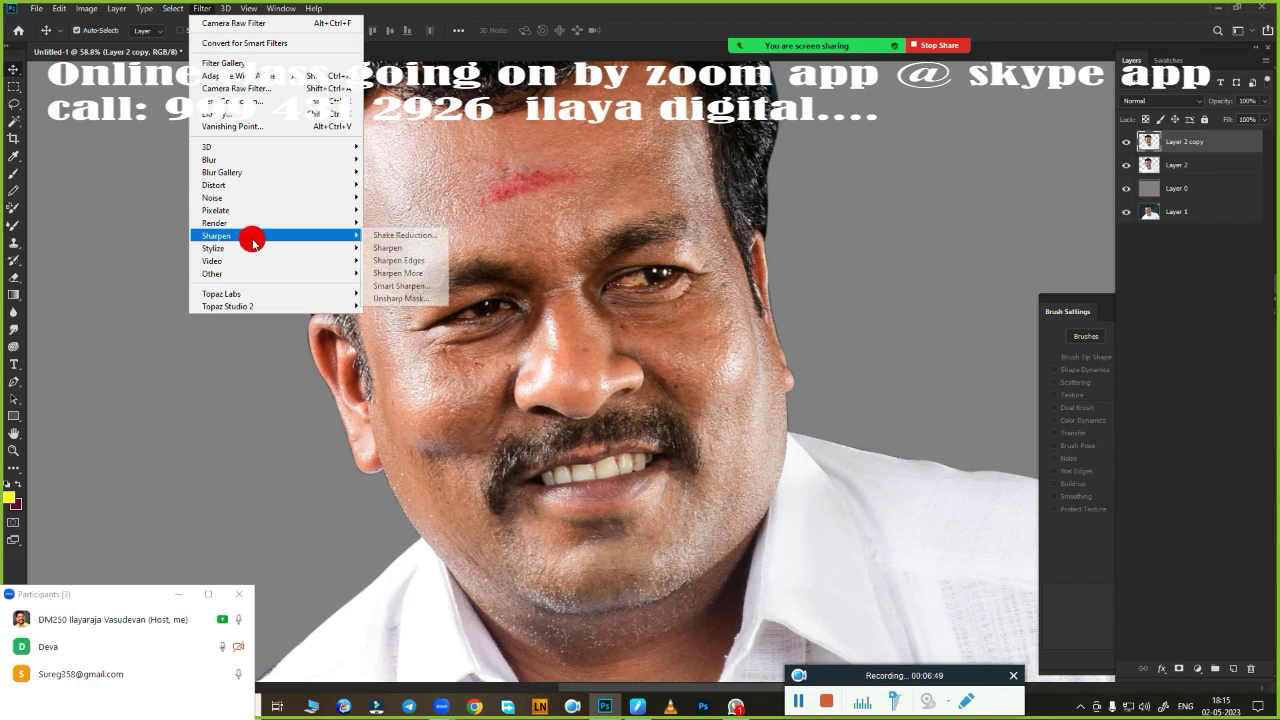
{"action": "left_click", "coordinate": [400, 298]}
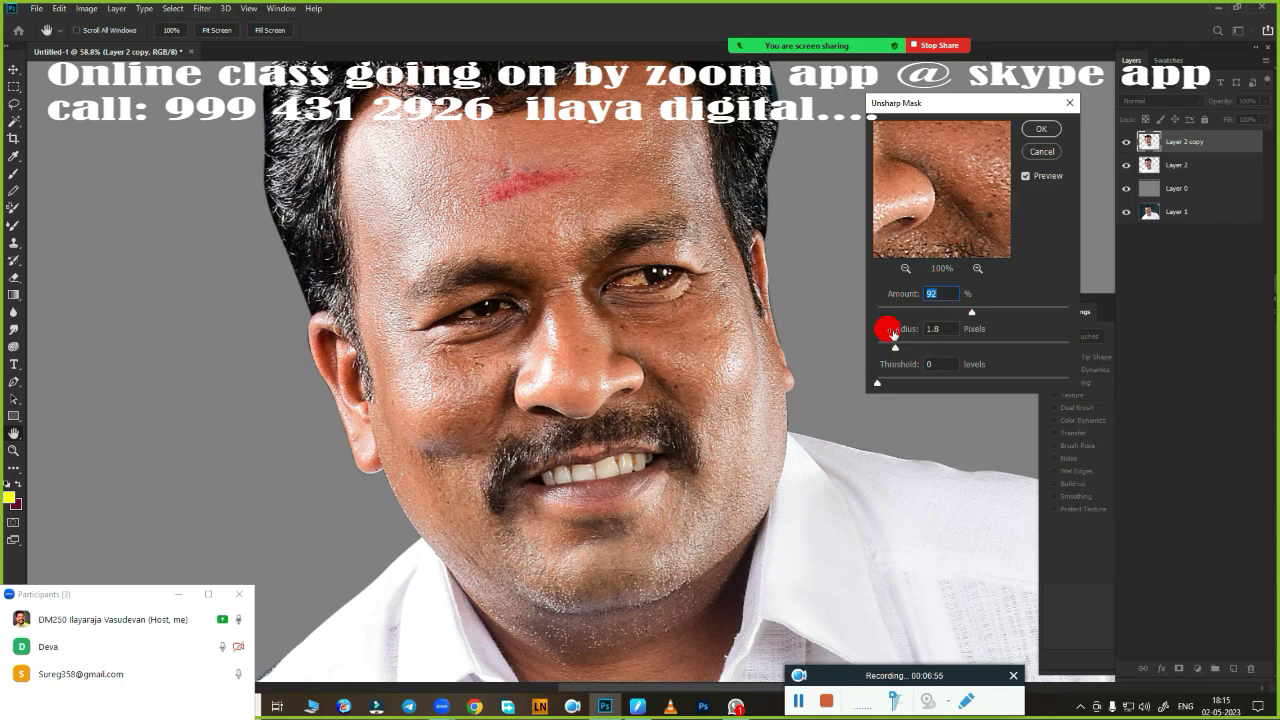
{"action": "left_click", "coordinate": [1062, 106]}
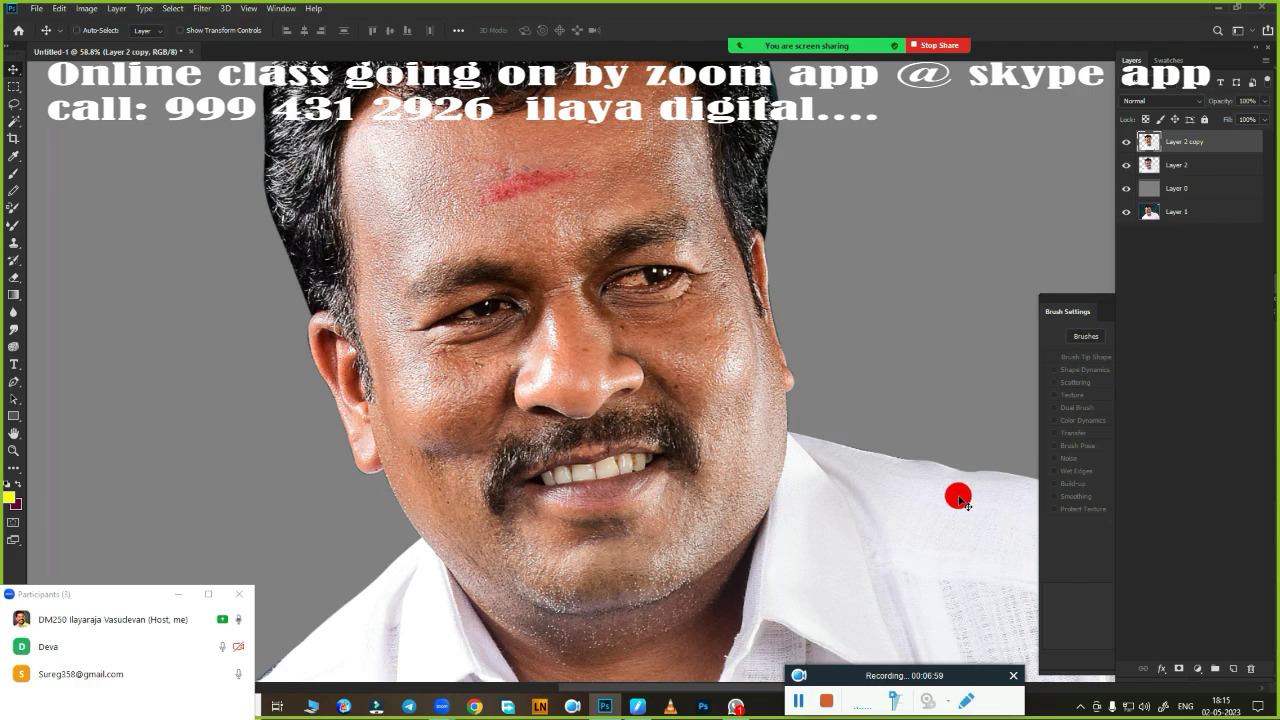
{"action": "key", "text": "ctrl+j"}
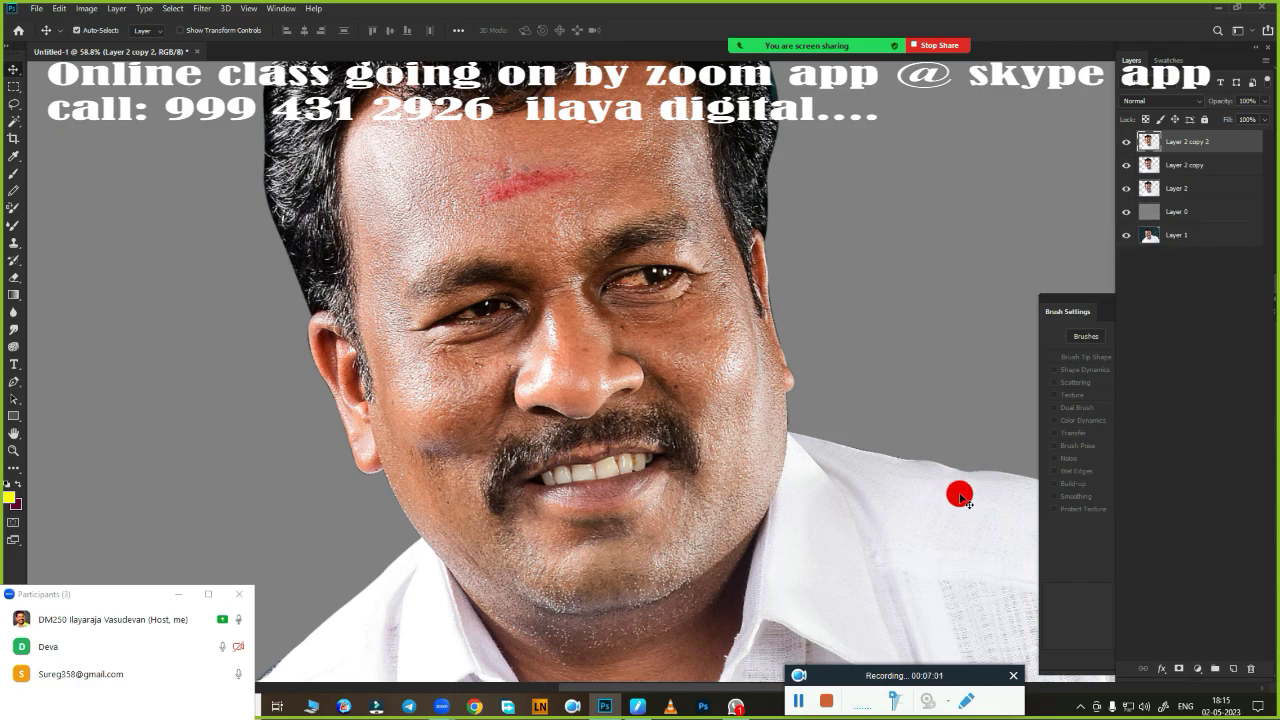
Add an empty Layer 3 above Layer 2 copy 2 and select the Smudge tool.
{"action": "left_click", "coordinate": [1233, 668]}
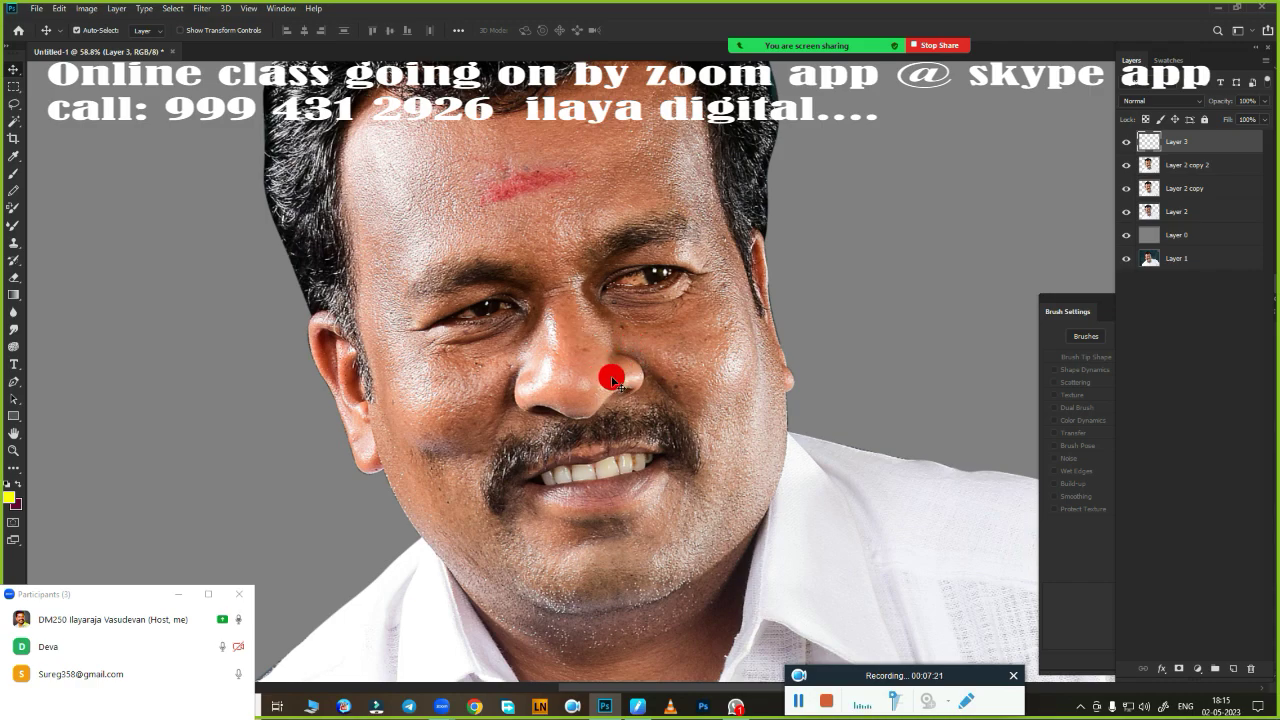
{"action": "key", "text": "r"}
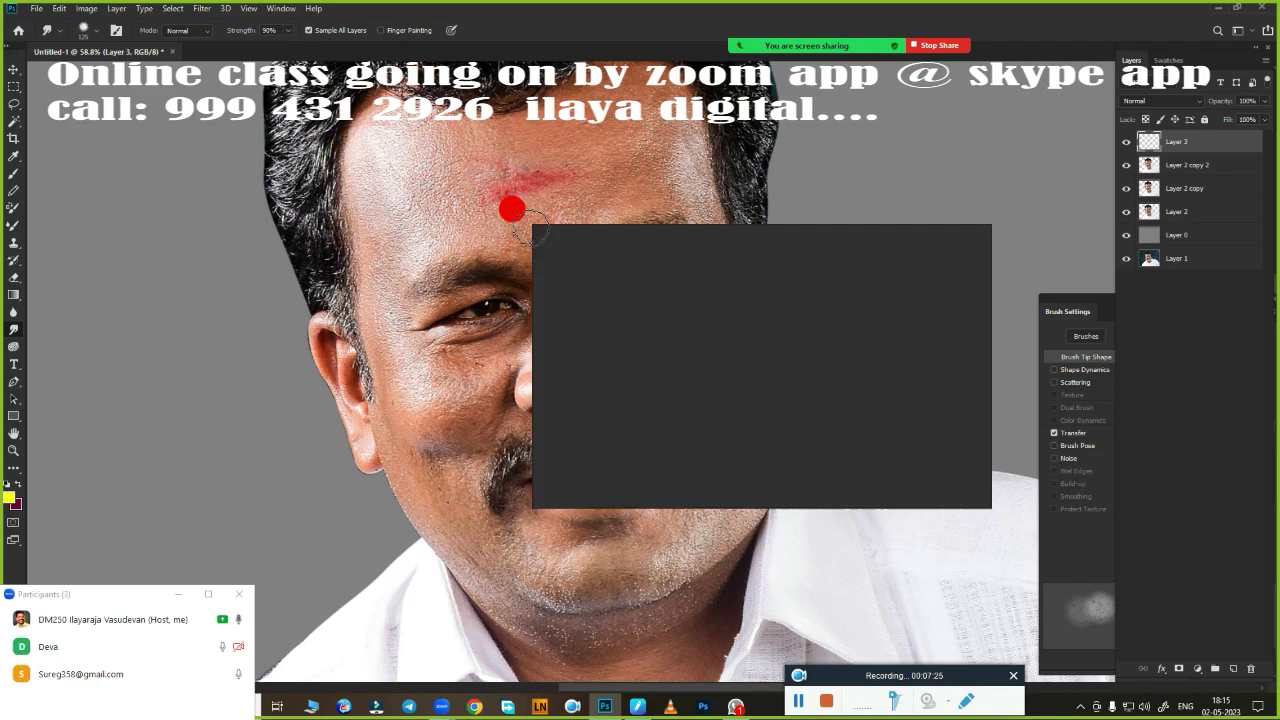
Set the Smudge brush to a 125 px soft tip at 80% strength, sampling all layers.
{"action": "right_click", "coordinate": [512, 206]}
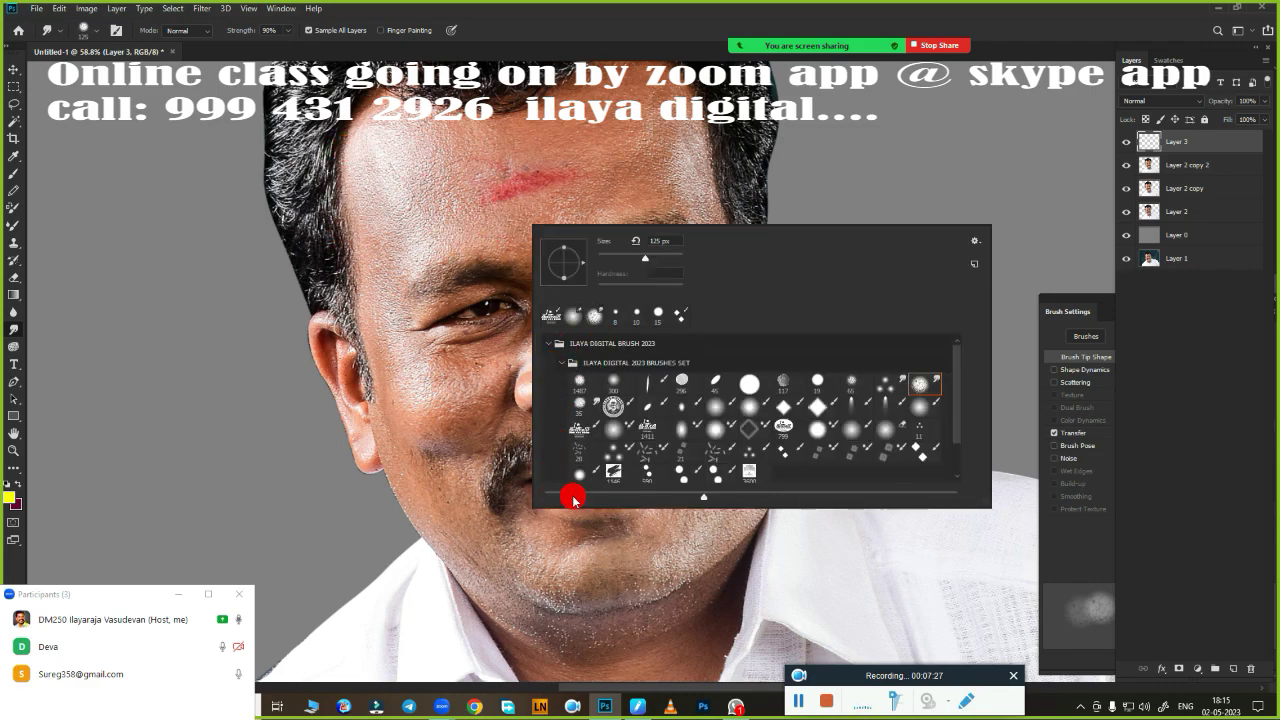
{"action": "left_click_drag", "start_coordinate": [960, 364], "coordinate": [957, 390]}
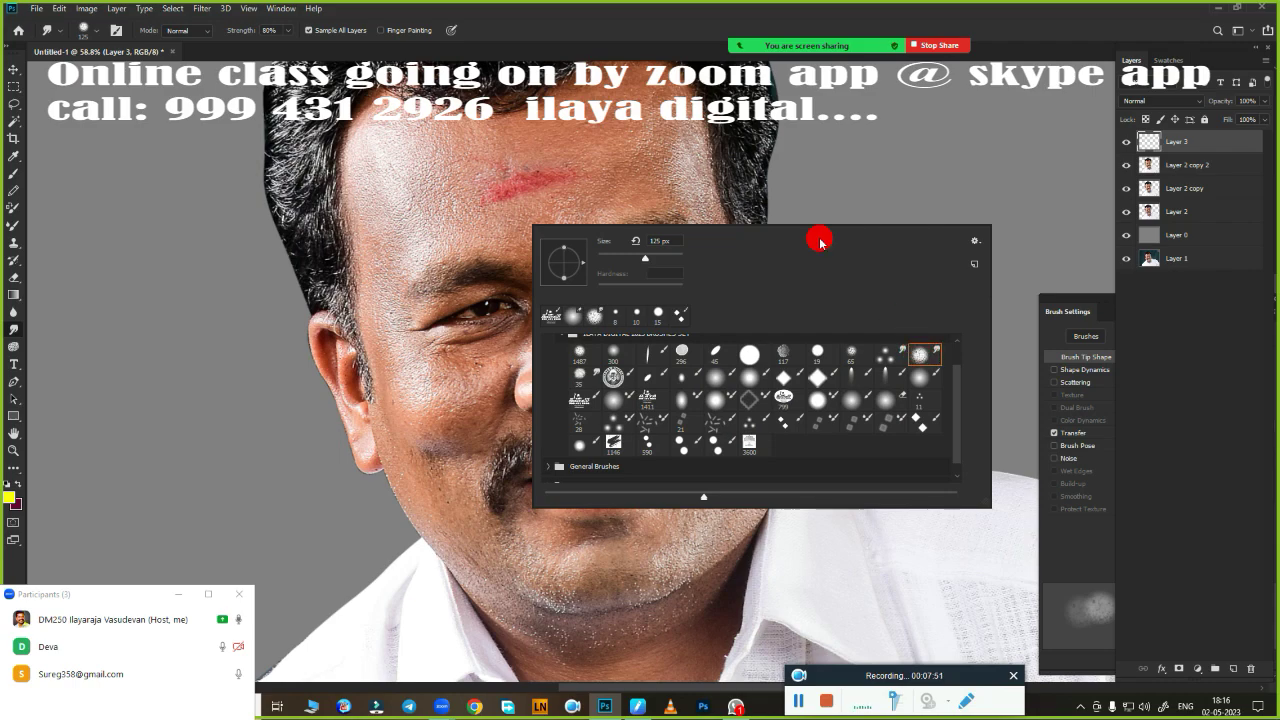
{"action": "left_click", "coordinate": [620, 29]}
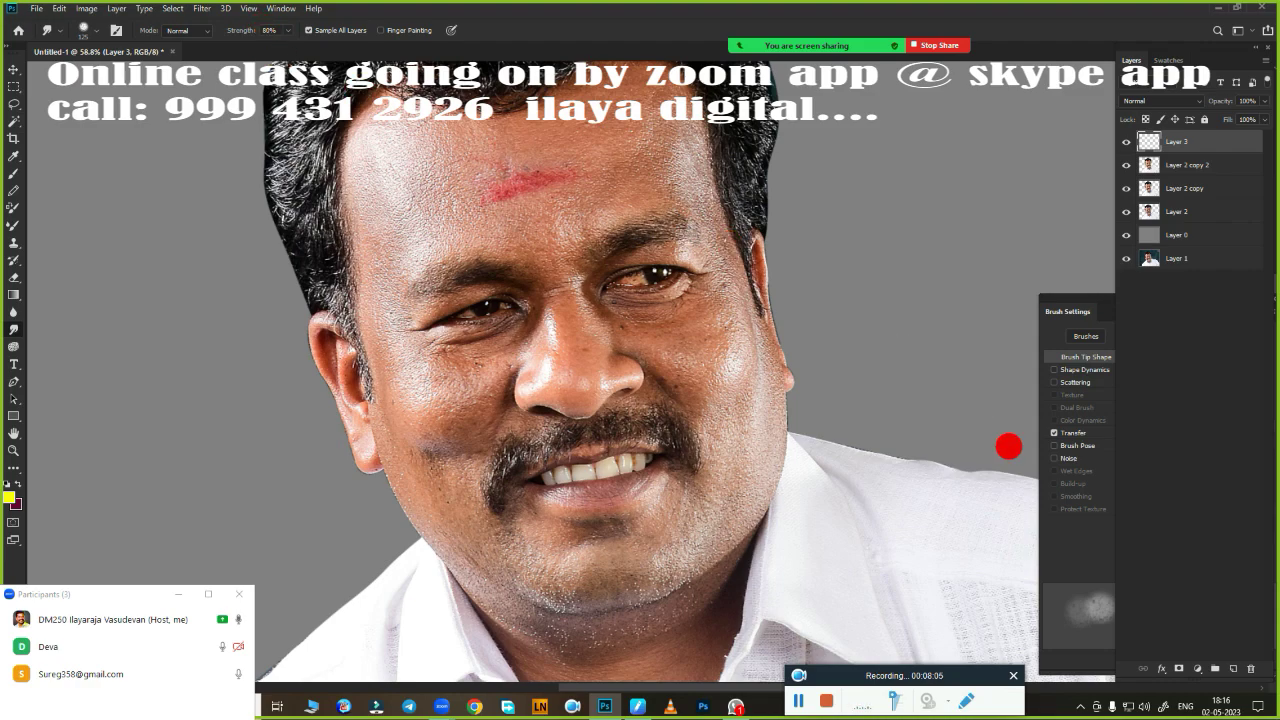
Shrink the Smudge brush to 70 px and enable Sample All Layers.
{"action": "left_click", "coordinate": [1044, 528]}
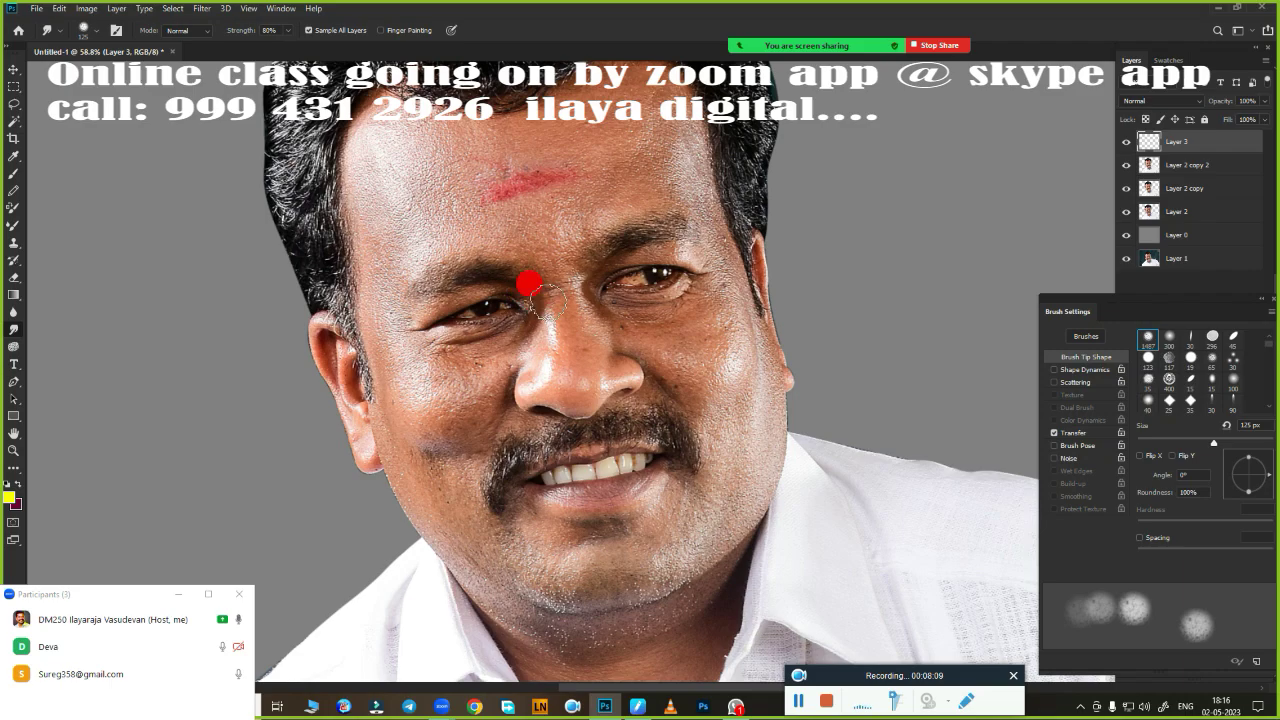
{"action": "key", "text": "bracketleft"}
{"action": "key", "text": "bracketleft"}
{"action": "key", "text": "bracketleft"}
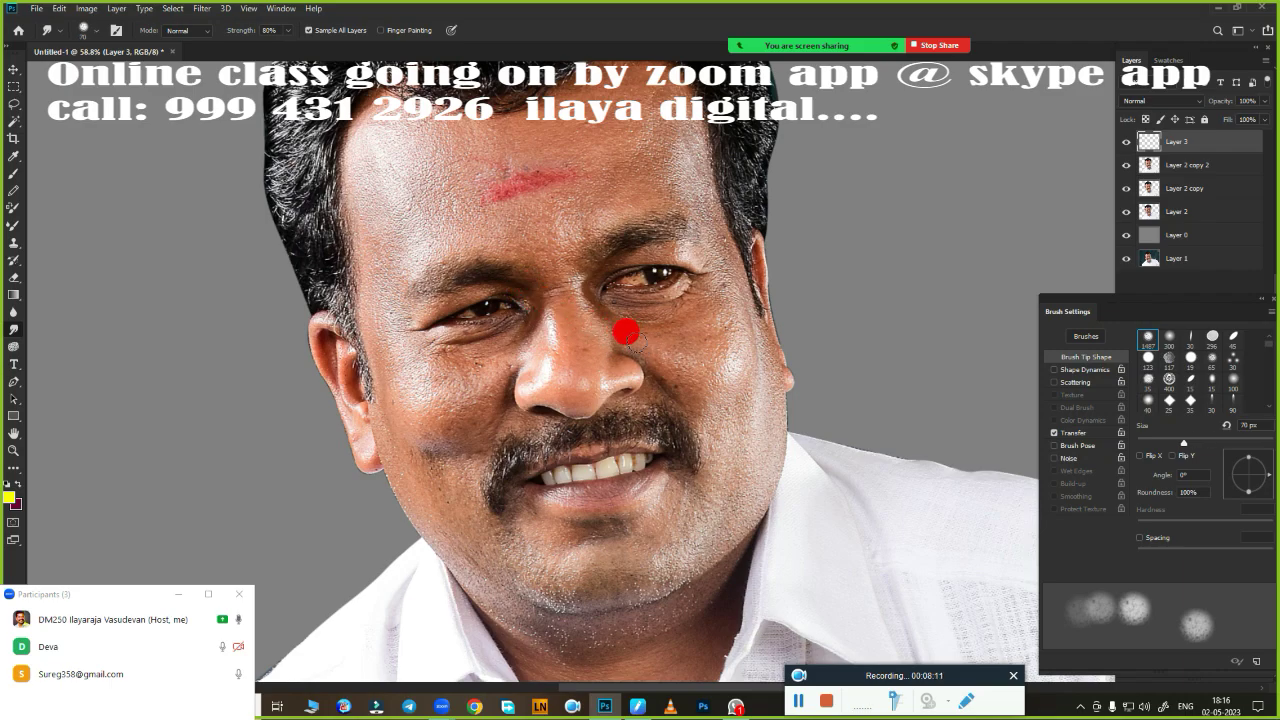
{"action": "scroll", "coordinate": [580, 363], "scroll_direction": "up", "scroll_amount": 2}
{"action": "scroll", "coordinate": [608, 360], "scroll_direction": "up", "scroll_amount": 2}
{"action": "scroll", "coordinate": [626, 250], "scroll_direction": "up", "scroll_amount": 1}
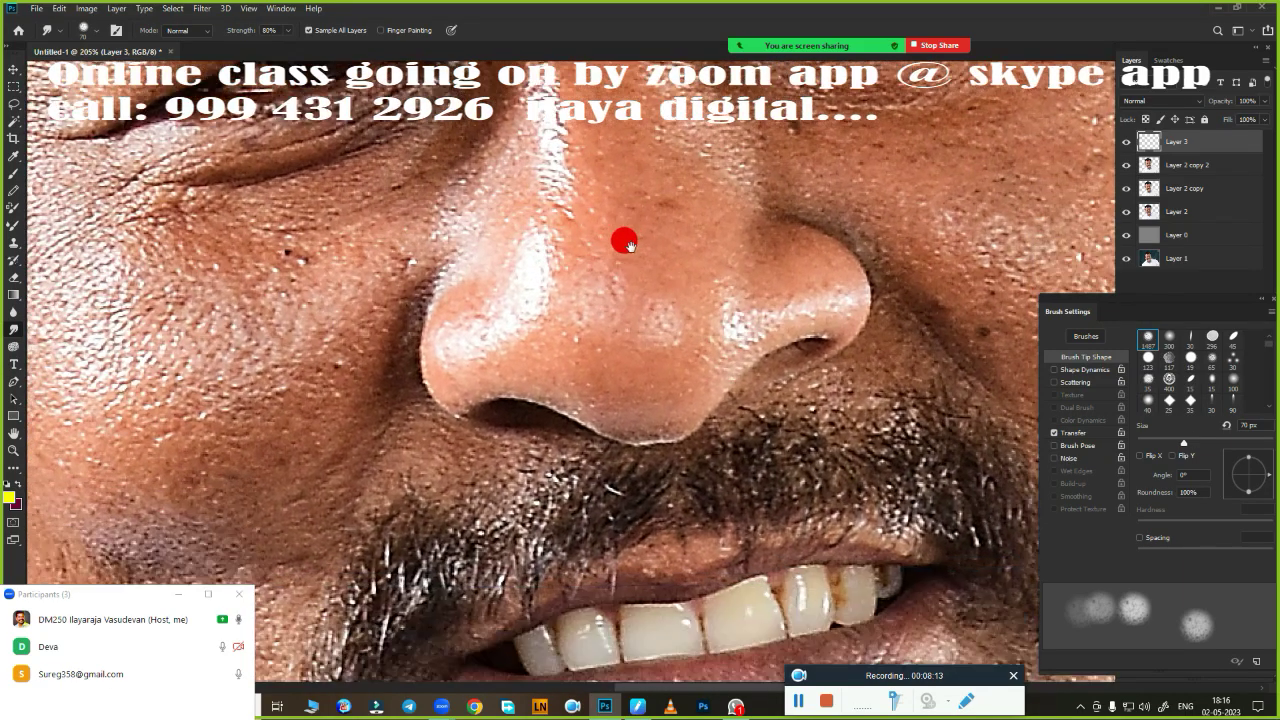
{"action": "scroll", "coordinate": [663, 323], "scroll_direction": "up", "scroll_amount": 1}
{"action": "scroll", "coordinate": [677, 323], "scroll_direction": "up", "scroll_amount": 1}
{"action": "scroll", "coordinate": [690, 325], "scroll_direction": "up", "scroll_amount": 2}
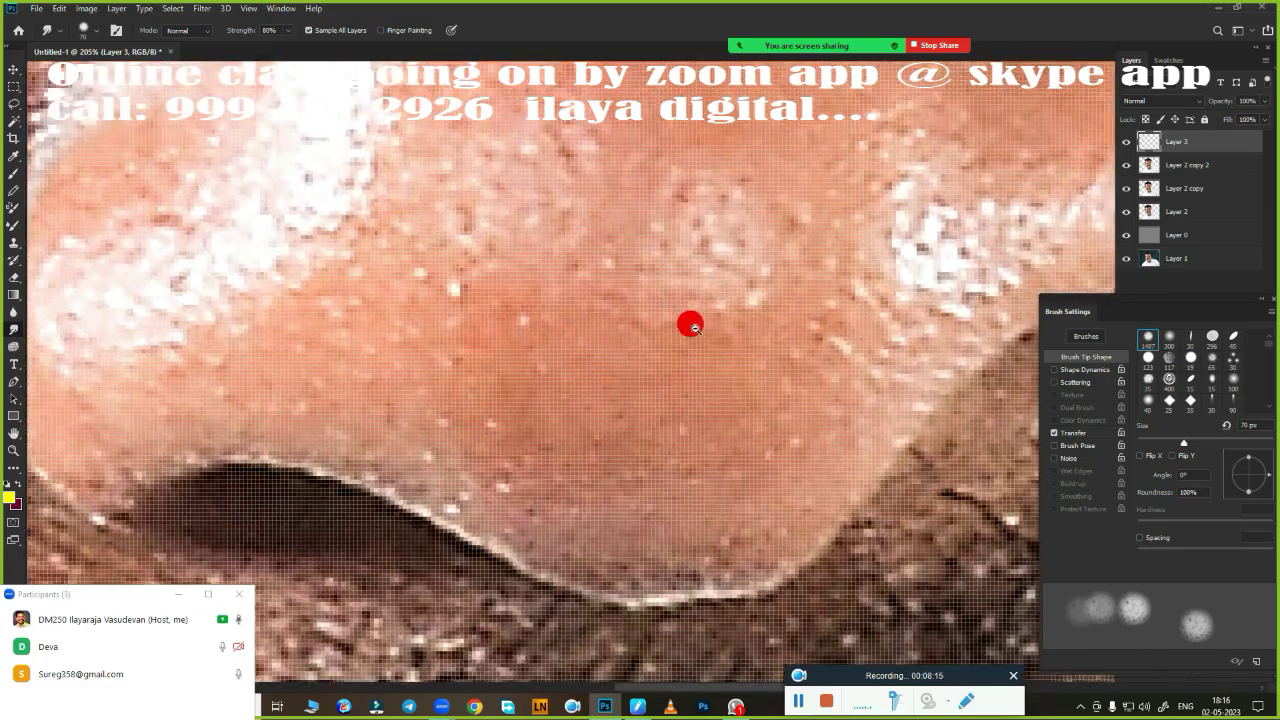
{"action": "scroll", "coordinate": [690, 325], "scroll_direction": "down", "scroll_amount": 3}
{"action": "scroll", "coordinate": [651, 329], "scroll_direction": "down", "scroll_amount": 1}
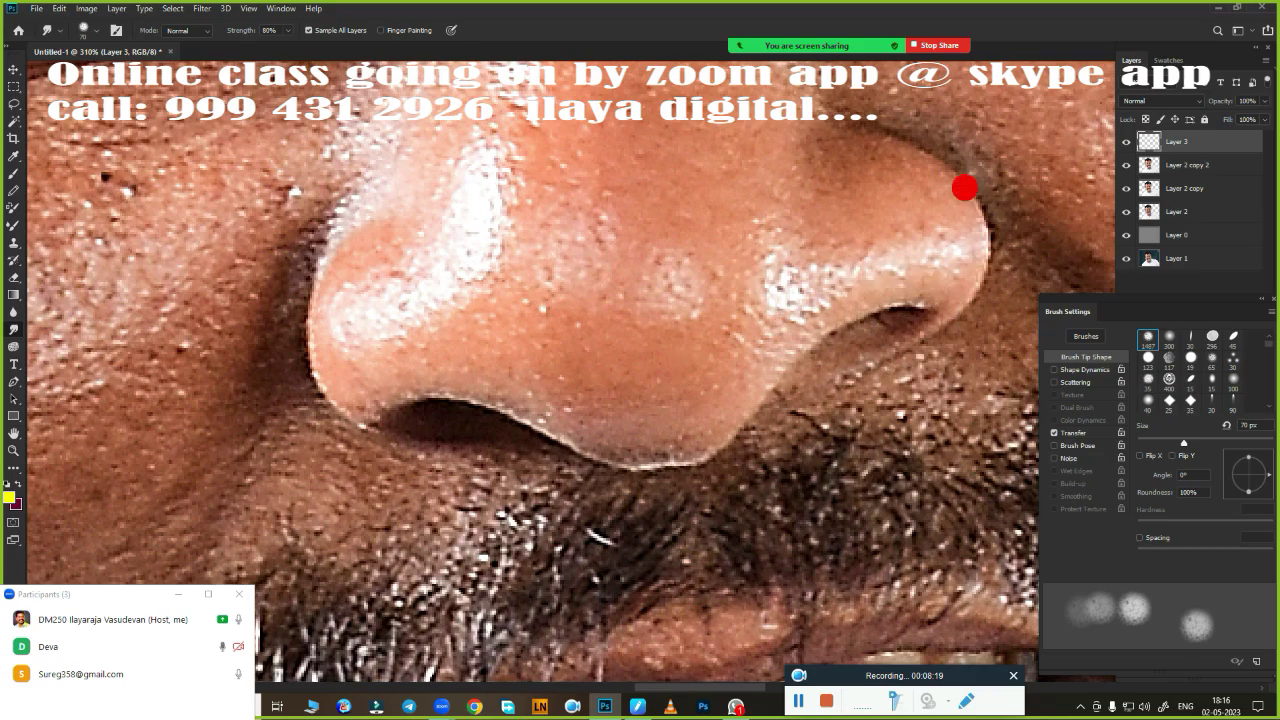
{"action": "left_click", "coordinate": [309, 31]}
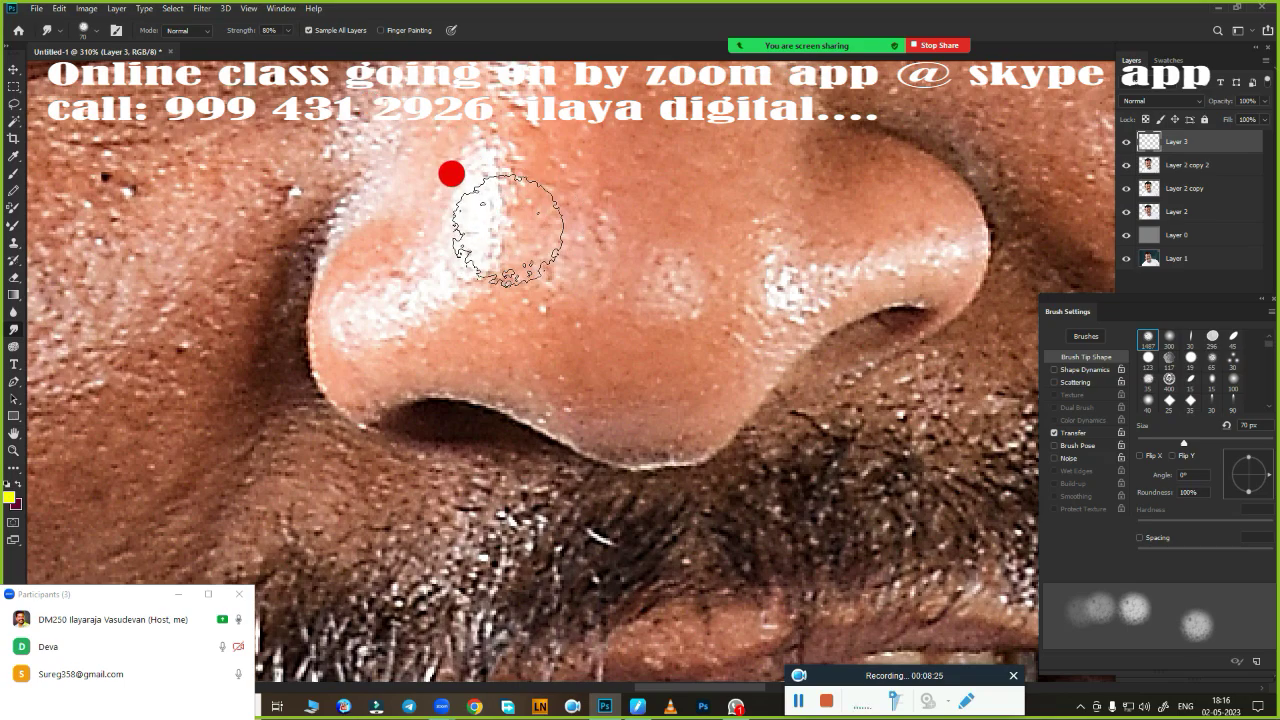
Try smudges on the nose tip and right side, then undo them.
{"action": "mouse_move", "coordinate": [508, 228]}
{"action": "left_mouse_down"}
{"action": "mouse_move", "coordinate": [503, 215]}
{"action": "mouse_move", "coordinate": [514, 272]}
{"action": "mouse_move", "coordinate": [497, 281]}
{"action": "mouse_move", "coordinate": [561, 272]}
{"action": "left_mouse_up"}
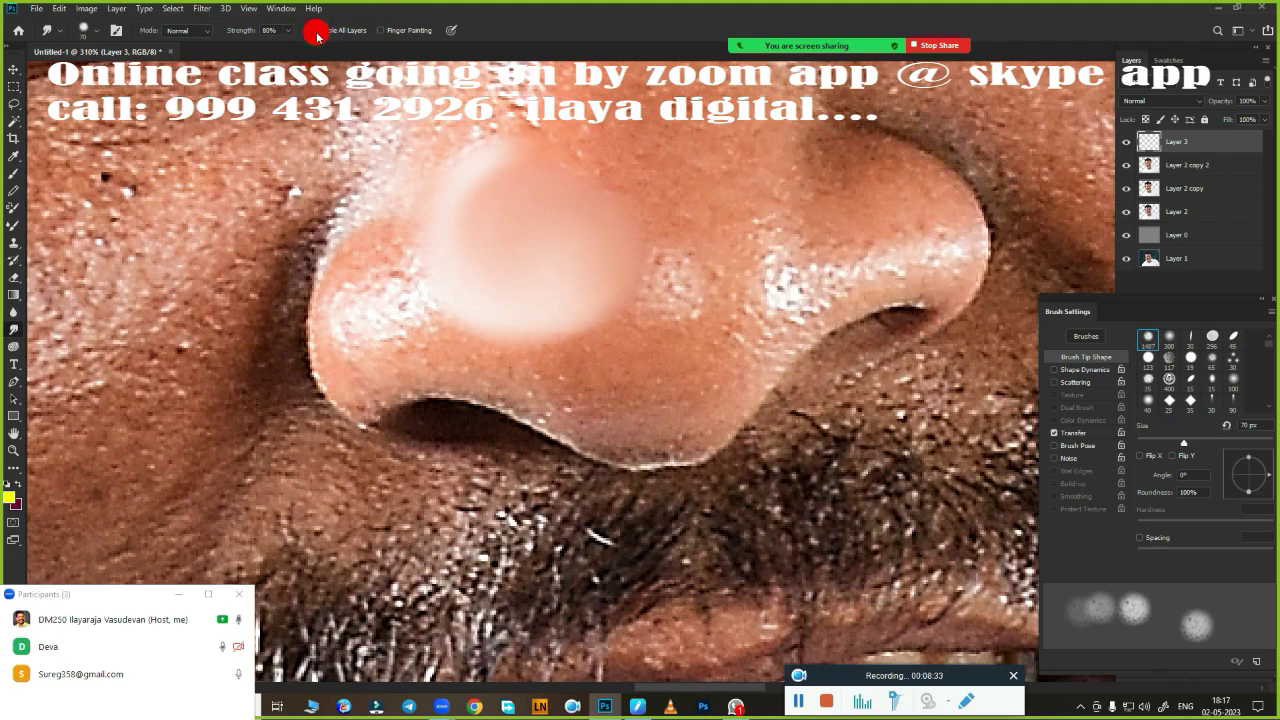
{"action": "left_click_drag", "start_coordinate": [806, 226], "coordinate": [757, 257]}
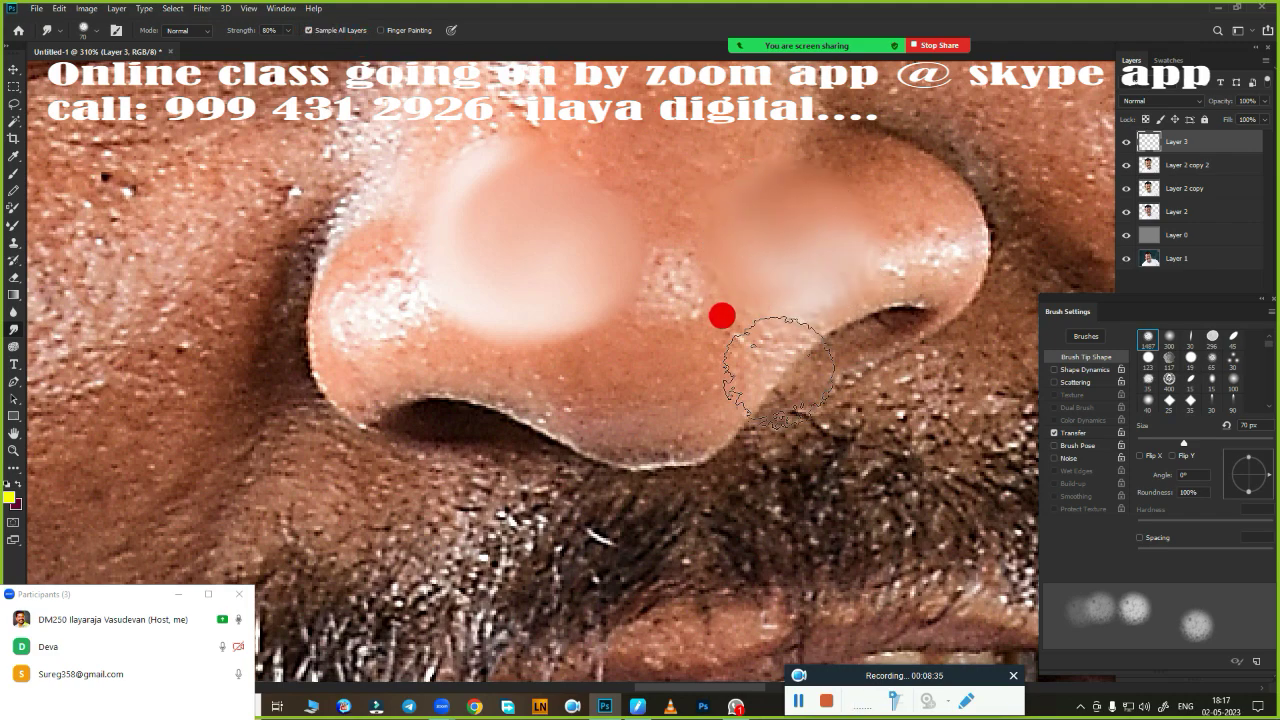
{"action": "key", "text": "ctrl+z"}
{"action": "key", "text": "ctrl+z"}
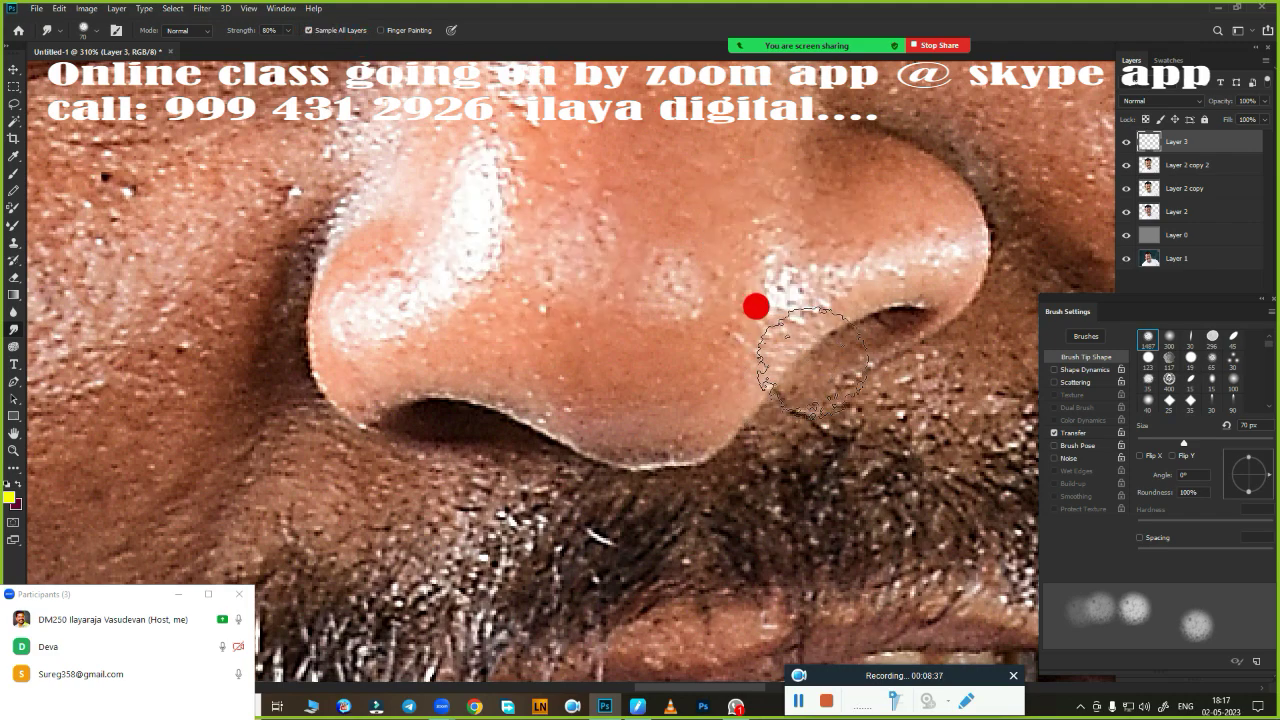
{"action": "scroll", "coordinate": [620, 365], "scroll_direction": "down", "scroll_amount": 5}
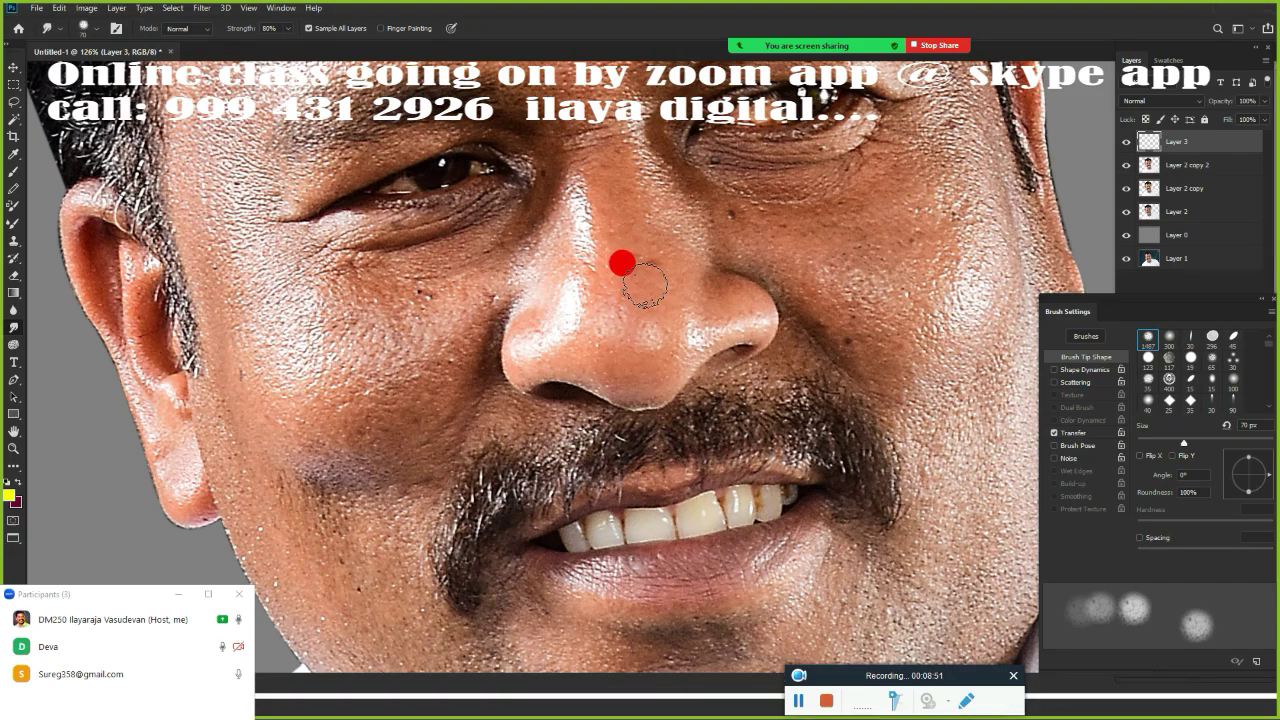
Cycle screen modes to show the portrait full screen without the interface.
{"action": "key", "text": "f"}
{"action": "key", "text": "f"}
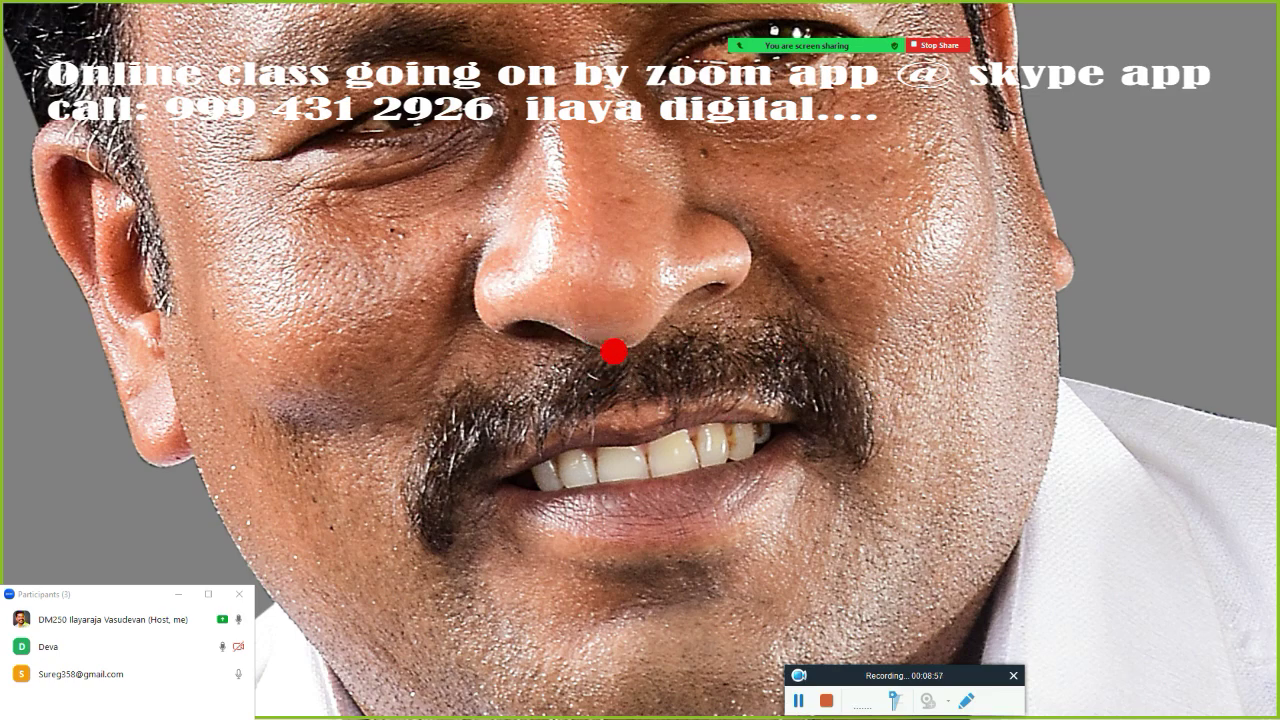
{"action": "key", "text": "f"}
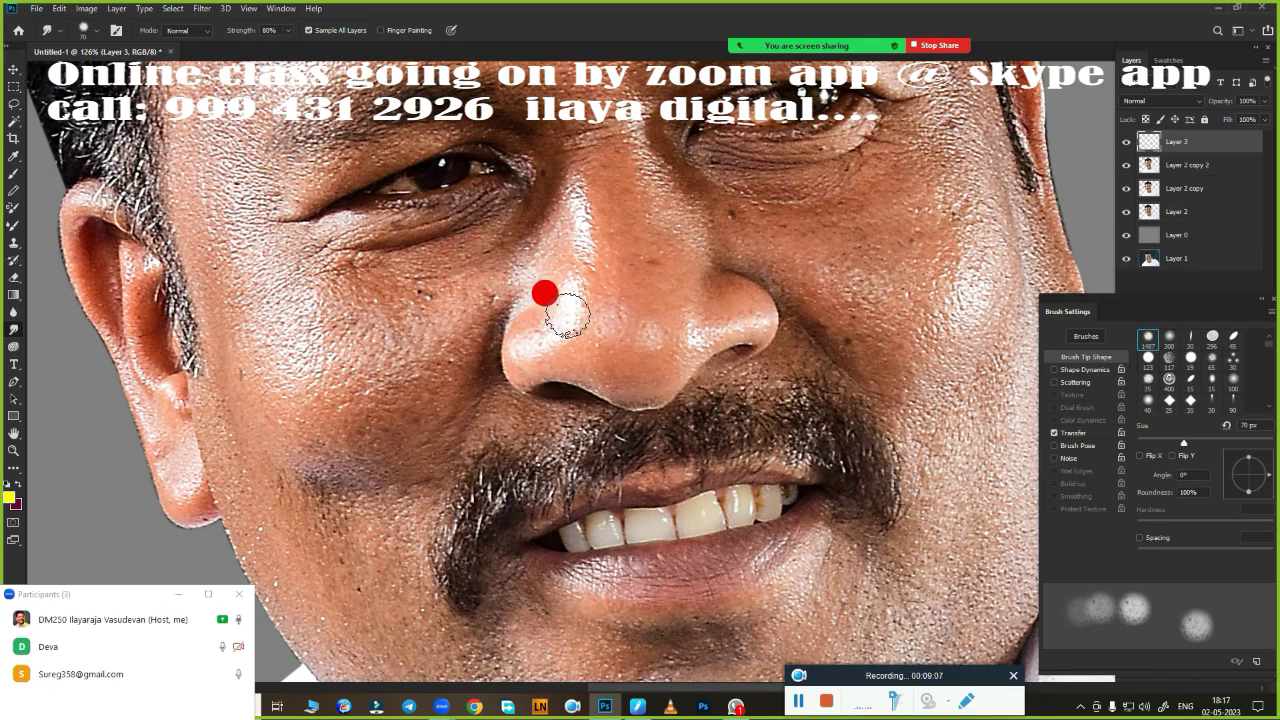
{"action": "key", "text": "f"}
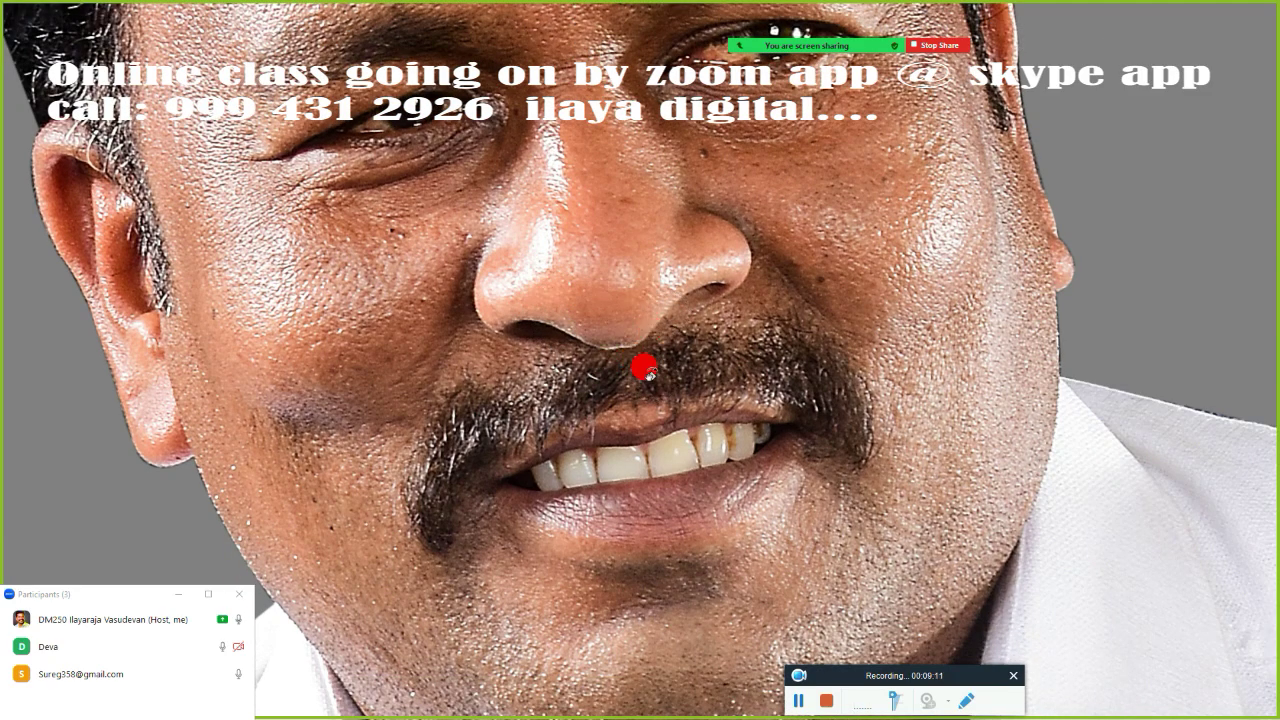
Rotate and zoom the view, then remove the selection around the right eye.
{"action": "mouse_move", "coordinate": [357, 375]}
{"action": "left_mouse_down"}
{"action": "mouse_move", "coordinate": [597, 152]}
{"action": "mouse_move", "coordinate": [423, 269]}
{"action": "mouse_move", "coordinate": [431, 314]}
{"action": "mouse_move", "coordinate": [516, 290]}
{"action": "mouse_move", "coordinate": [480, 329]}
{"action": "mouse_move", "coordinate": [503, 214]}
{"action": "mouse_move", "coordinate": [487, 240]}
{"action": "mouse_move", "coordinate": [607, 312]}
{"action": "left_mouse_up"}
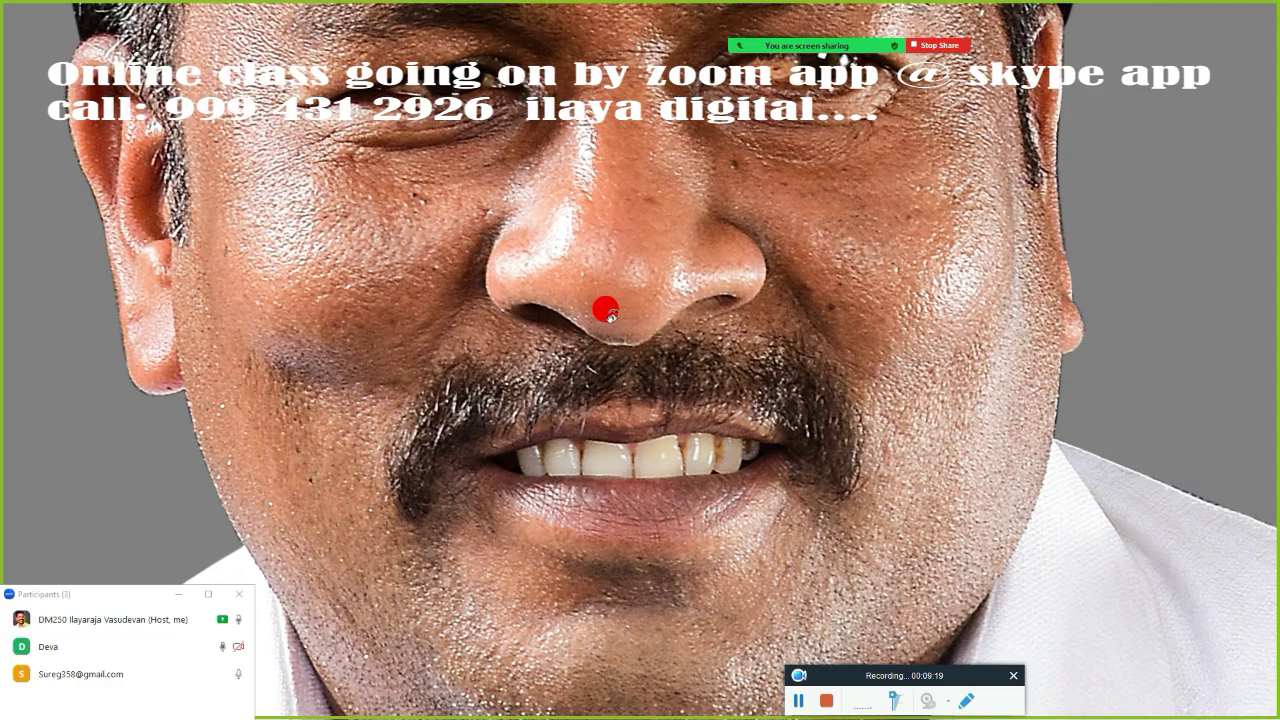
{"action": "scroll", "coordinate": [581, 342], "scroll_direction": "up", "scroll_amount": 1}
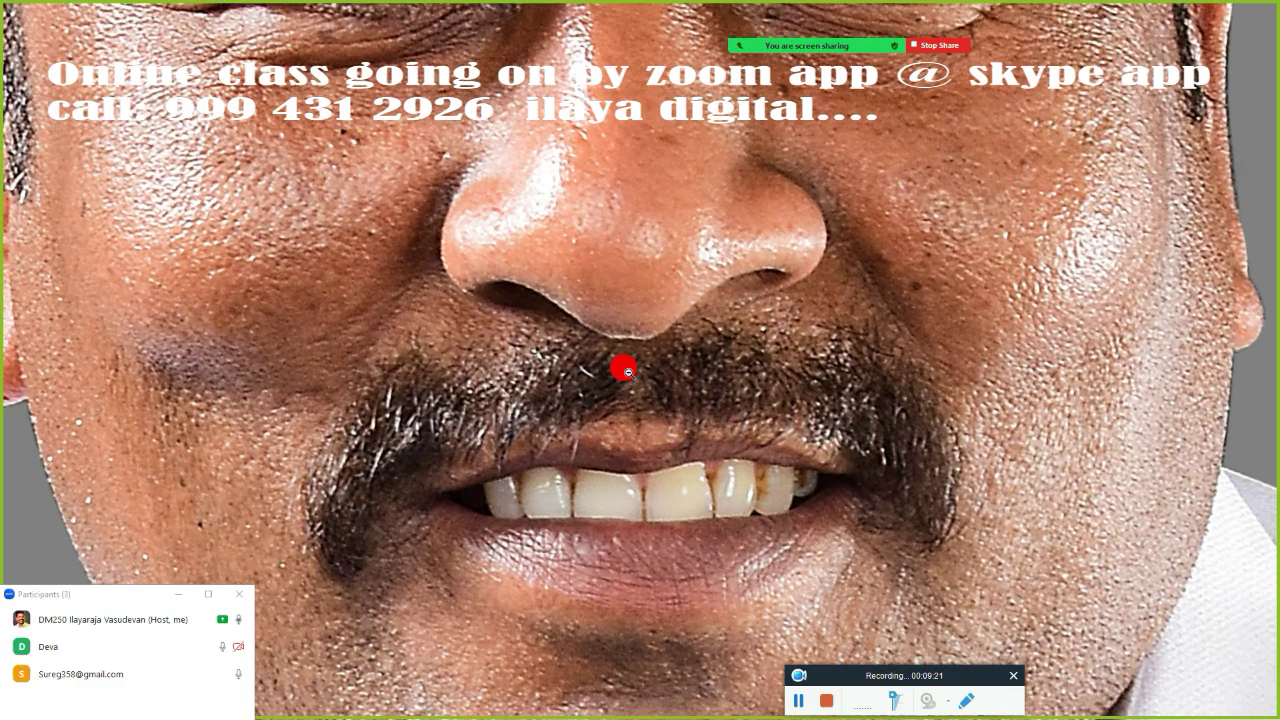
{"action": "scroll", "coordinate": [623, 366], "scroll_direction": "up", "scroll_amount": 2}
{"action": "scroll", "coordinate": [646, 334], "scroll_direction": "up", "scroll_amount": 1}
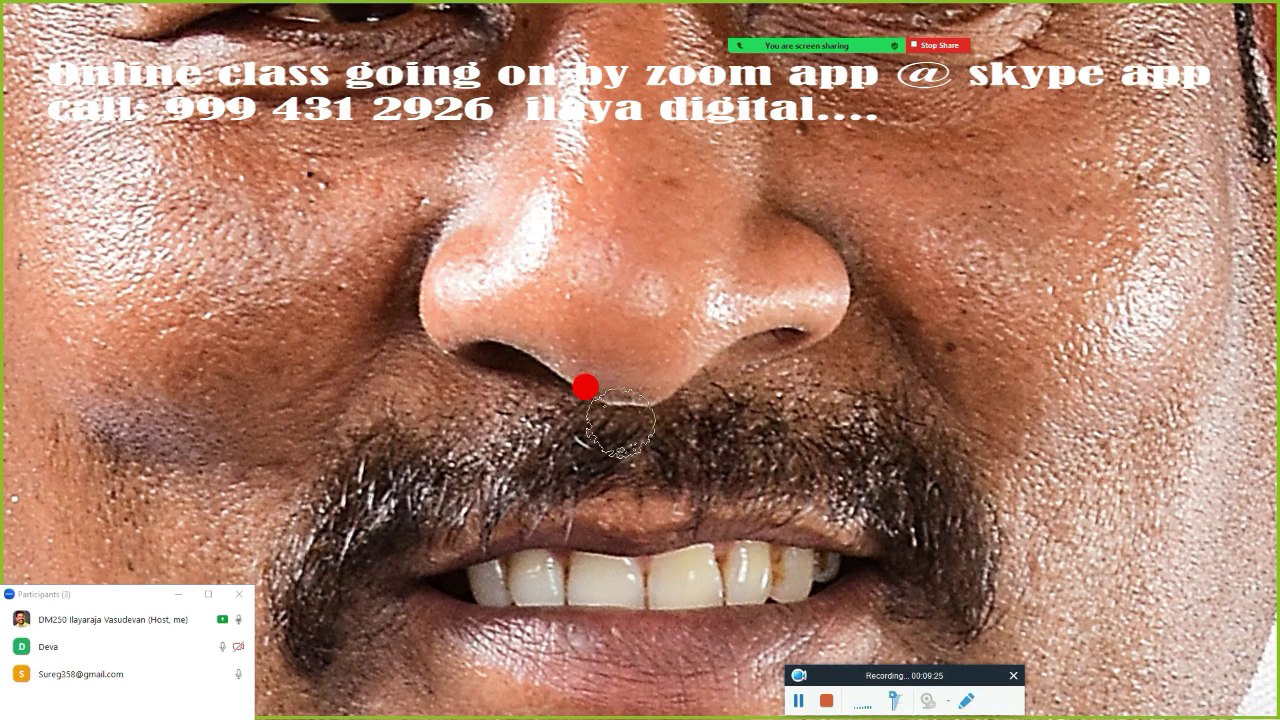
{"action": "scroll", "coordinate": [590, 380], "scroll_direction": "down", "scroll_amount": 1}
{"action": "scroll", "coordinate": [629, 386], "scroll_direction": "down", "scroll_amount": 1}
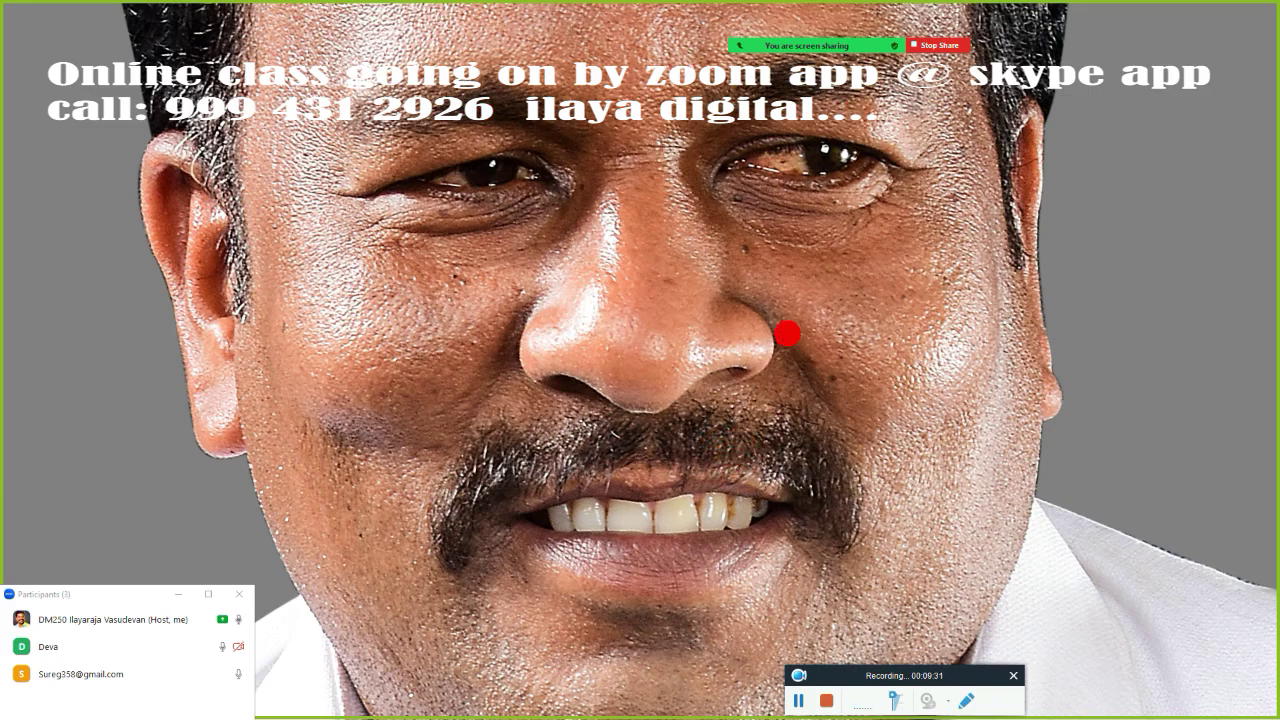
{"action": "key", "text": "ctrl+d"}
Zoom in on the nose and use a smaller Smudge brush.
{"action": "left_click", "coordinate": [709, 384]}
{"action": "left_click_drag", "start_coordinate": [707, 367], "coordinate": [791, 357]}
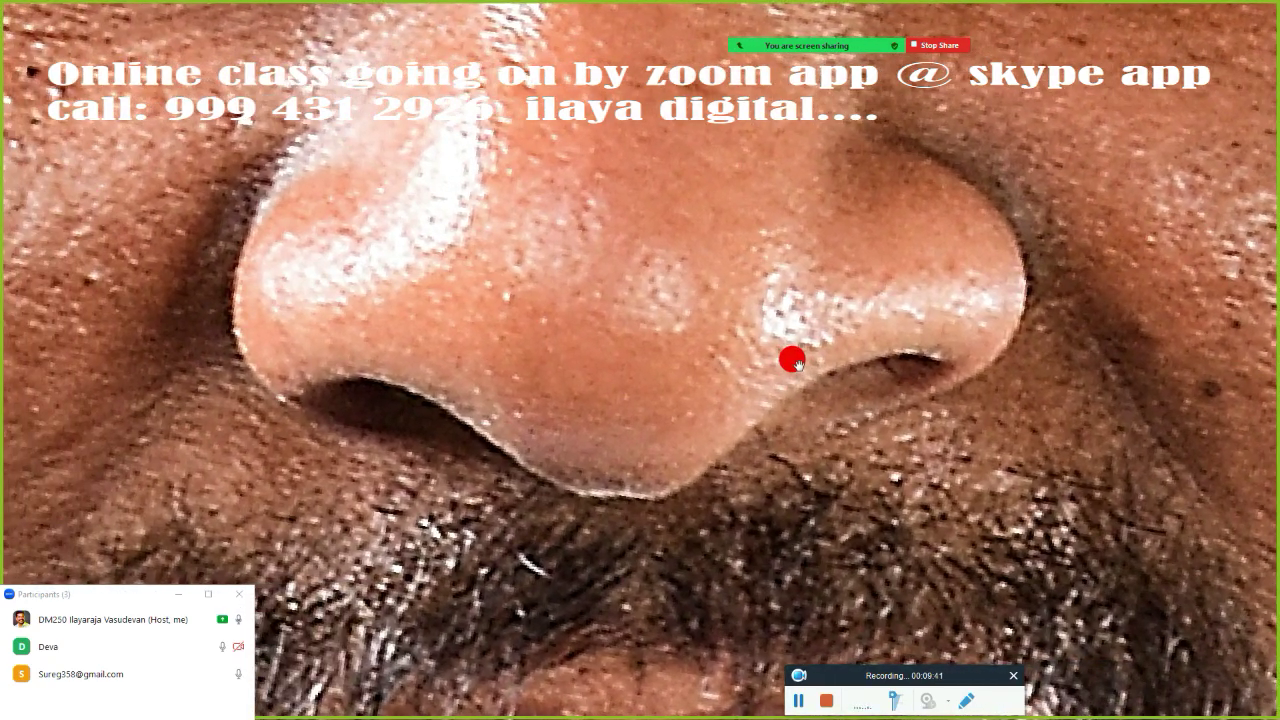
{"action": "scroll", "coordinate": [720, 350], "scroll_direction": "down", "scroll_amount": 1}
{"action": "key", "text": "j"}
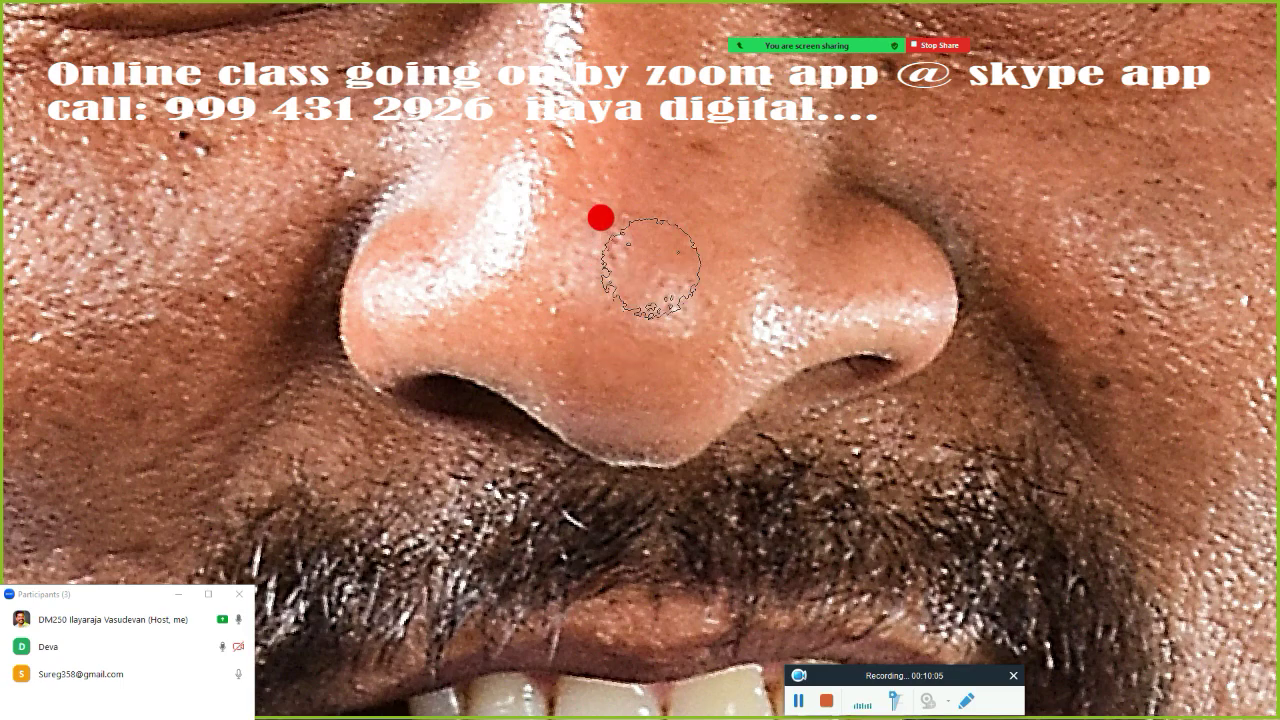
{"action": "key", "text": "bracketleft"}
{"action": "key", "text": "bracketleft"}
{"action": "key", "text": "bracketleft"}
{"action": "key", "text": "bracketleft"}
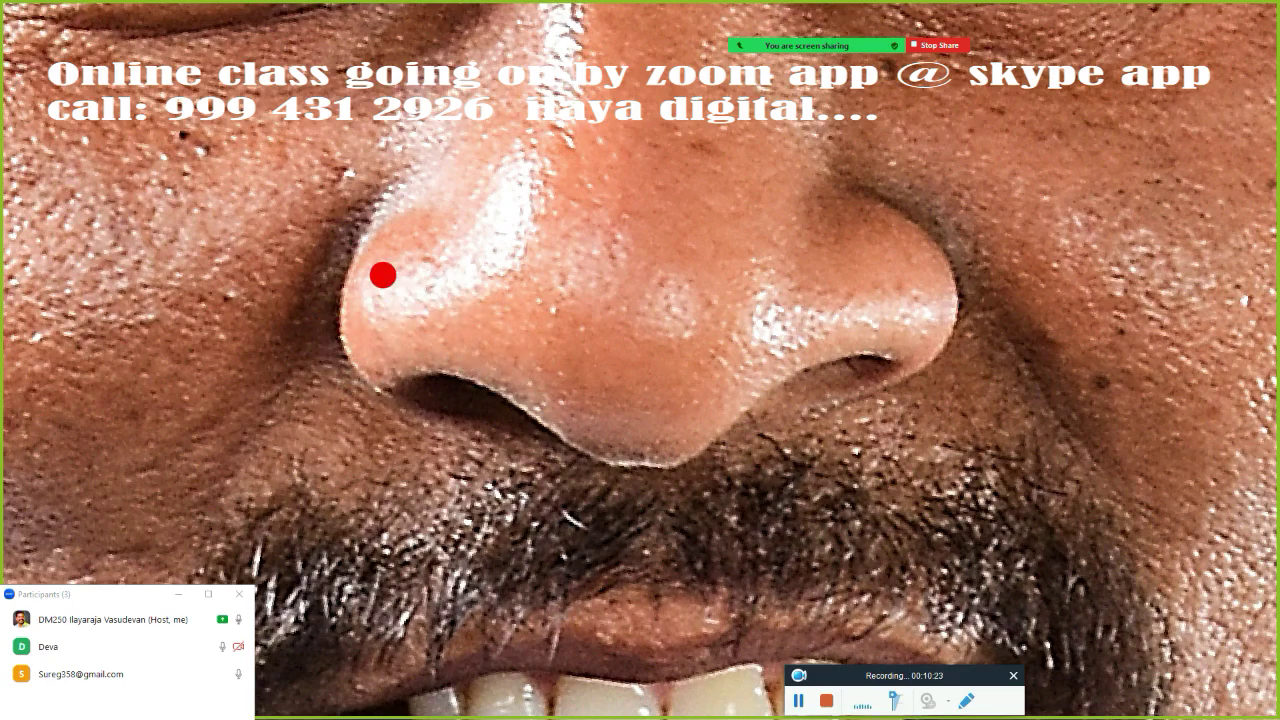
{"action": "key", "text": "z"}
{"action": "left_click", "coordinate": [494, 346]}
{"action": "left_click", "coordinate": [518, 352], "text": "alt"}
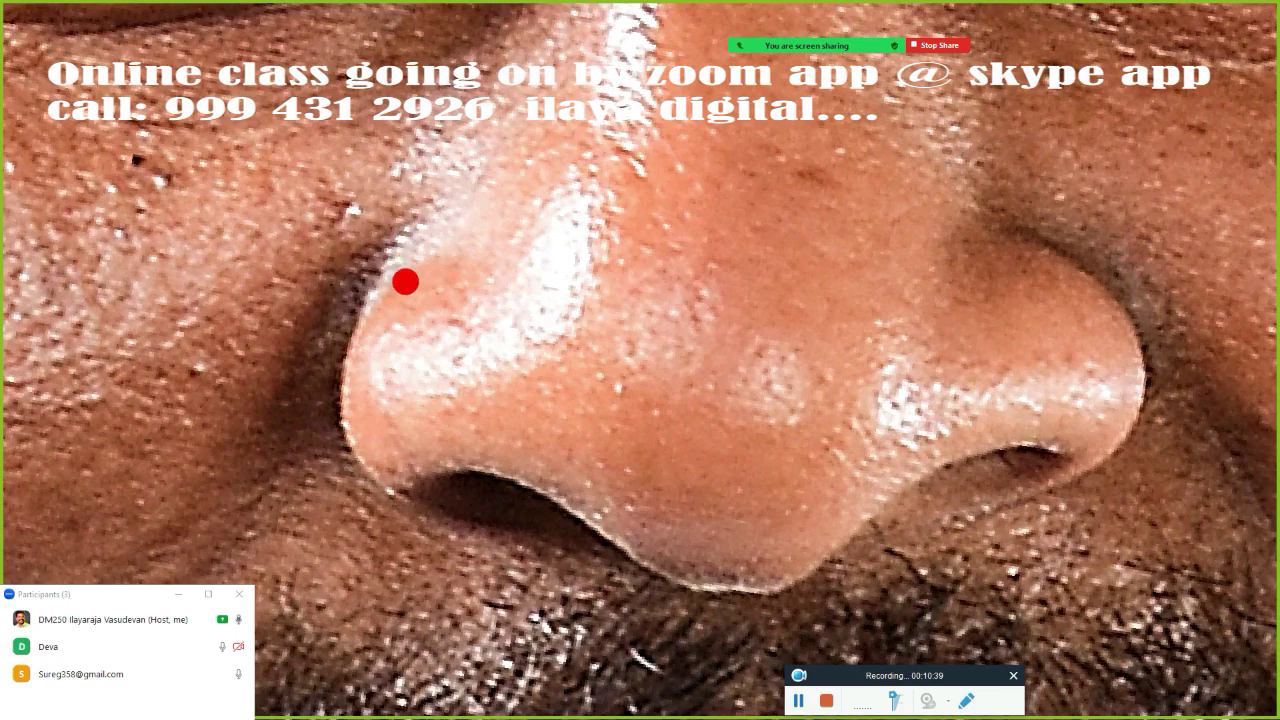
Smudge the nose's left edge, the bridge and the right nostril wing smooth.
{"action": "left_click", "coordinate": [437, 287]}
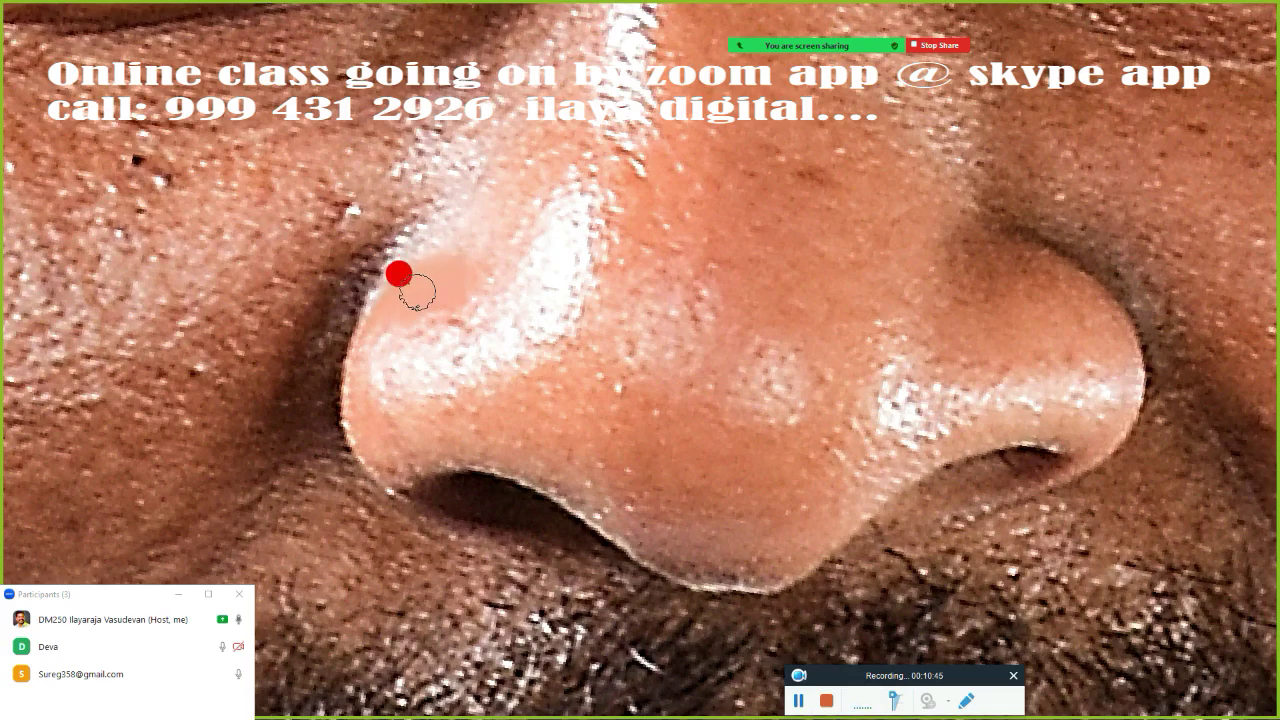
{"action": "left_click_drag", "start_coordinate": [432, 282], "coordinate": [378, 292]}
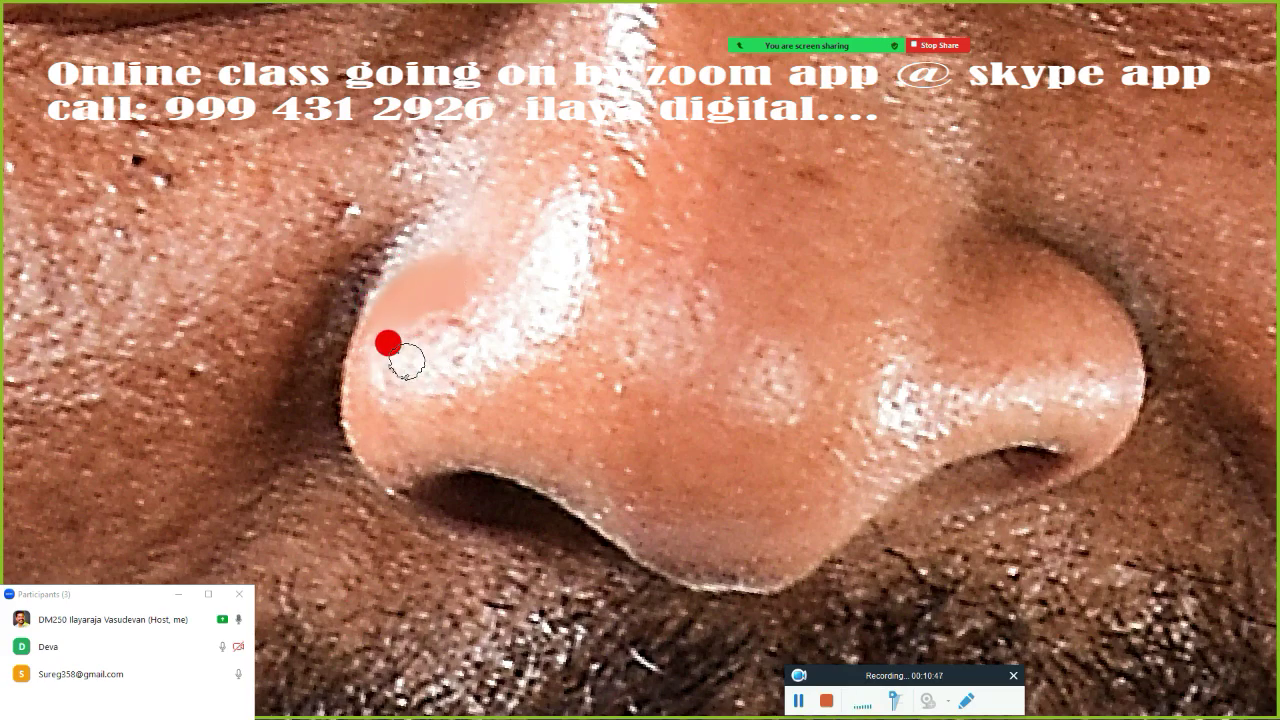
{"action": "mouse_move", "coordinate": [380, 366]}
{"action": "left_mouse_down"}
{"action": "mouse_move", "coordinate": [349, 411]}
{"action": "mouse_move", "coordinate": [391, 399]}
{"action": "mouse_move", "coordinate": [417, 251]}
{"action": "mouse_move", "coordinate": [363, 429]}
{"action": "mouse_move", "coordinate": [378, 436]}
{"action": "mouse_move", "coordinate": [391, 403]}
{"action": "mouse_move", "coordinate": [443, 386]}
{"action": "mouse_move", "coordinate": [397, 414]}
{"action": "mouse_move", "coordinate": [458, 407]}
{"action": "mouse_move", "coordinate": [506, 420]}
{"action": "mouse_move", "coordinate": [406, 394]}
{"action": "mouse_move", "coordinate": [400, 370]}
{"action": "left_mouse_up"}
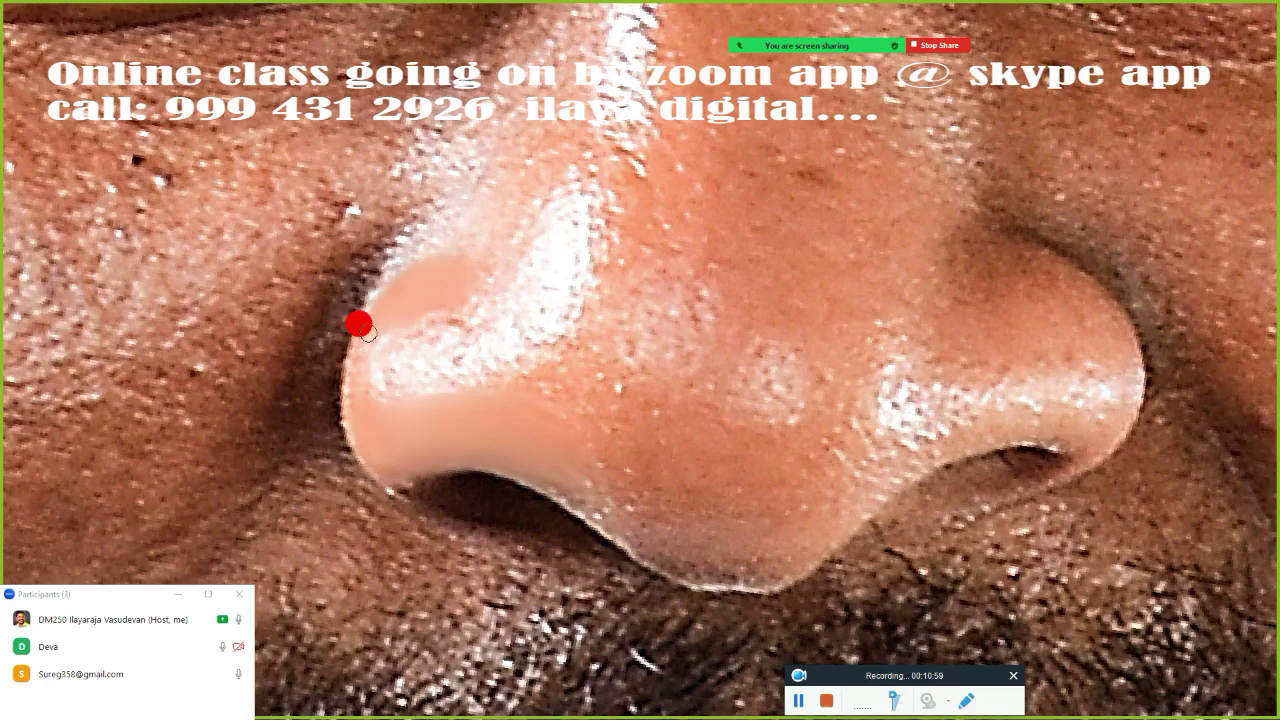
{"action": "mouse_move", "coordinate": [357, 313]}
{"action": "left_mouse_down"}
{"action": "mouse_move", "coordinate": [346, 397]}
{"action": "mouse_move", "coordinate": [444, 316]}
{"action": "mouse_move", "coordinate": [403, 338]}
{"action": "mouse_move", "coordinate": [446, 423]}
{"action": "mouse_move", "coordinate": [363, 406]}
{"action": "mouse_move", "coordinate": [394, 394]}
{"action": "mouse_move", "coordinate": [355, 395]}
{"action": "mouse_move", "coordinate": [428, 456]}
{"action": "mouse_move", "coordinate": [397, 479]}
{"action": "mouse_move", "coordinate": [354, 416]}
{"action": "mouse_move", "coordinate": [577, 407]}
{"action": "mouse_move", "coordinate": [404, 477]}
{"action": "left_mouse_up"}
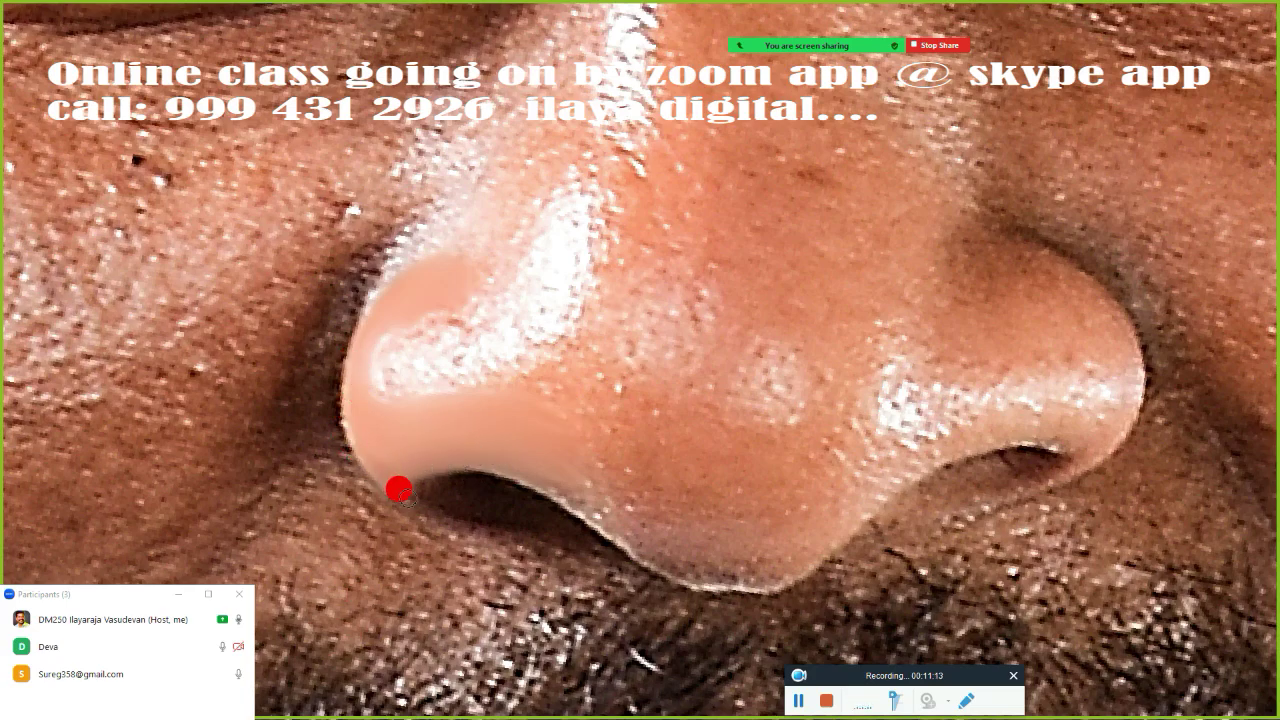
{"action": "mouse_move", "coordinate": [472, 478]}
{"action": "left_mouse_down"}
{"action": "mouse_move", "coordinate": [597, 400]}
{"action": "mouse_move", "coordinate": [491, 140]}
{"action": "mouse_move", "coordinate": [473, 206]}
{"action": "mouse_move", "coordinate": [409, 260]}
{"action": "mouse_move", "coordinate": [543, 340]}
{"action": "mouse_move", "coordinate": [611, 200]}
{"action": "mouse_move", "coordinate": [622, 304]}
{"action": "mouse_move", "coordinate": [603, 291]}
{"action": "mouse_move", "coordinate": [606, 301]}
{"action": "mouse_move", "coordinate": [743, 354]}
{"action": "mouse_move", "coordinate": [716, 366]}
{"action": "left_mouse_up"}
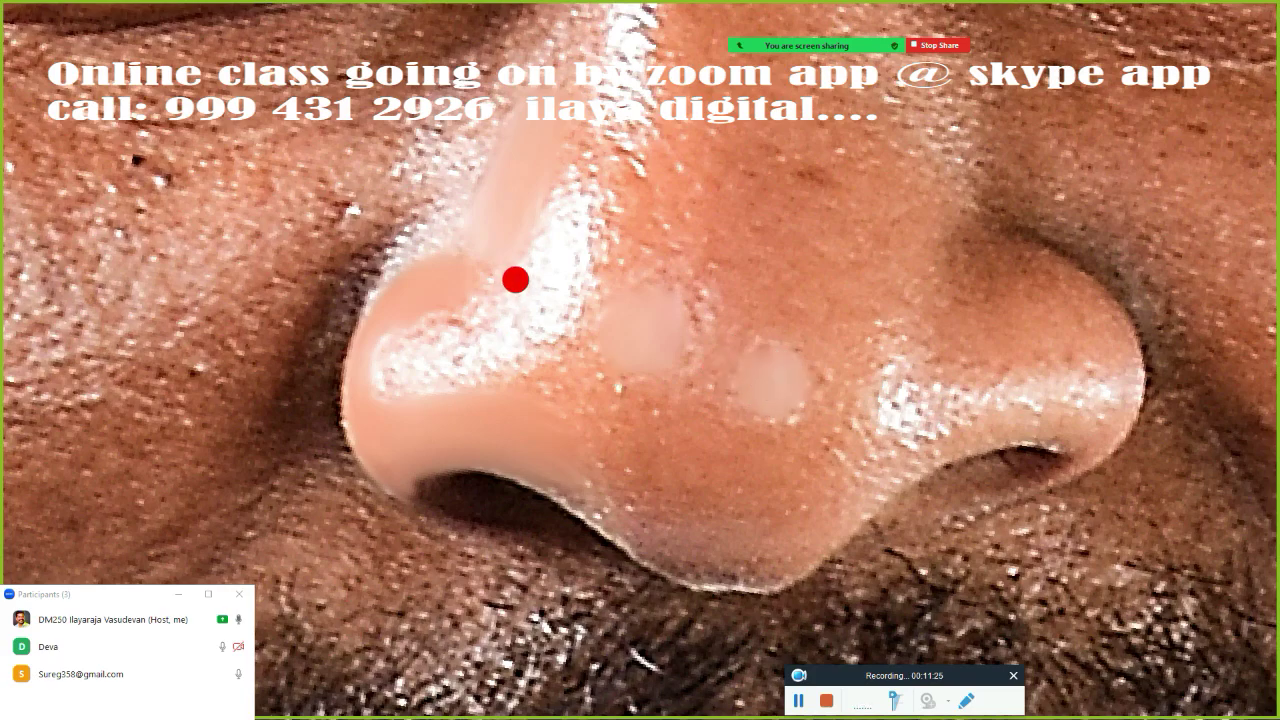
{"action": "mouse_move", "coordinate": [543, 308]}
{"action": "left_mouse_down"}
{"action": "mouse_move", "coordinate": [414, 357]}
{"action": "mouse_move", "coordinate": [415, 370]}
{"action": "mouse_move", "coordinate": [582, 212]}
{"action": "mouse_move", "coordinate": [477, 349]}
{"action": "mouse_move", "coordinate": [905, 402]}
{"action": "mouse_move", "coordinate": [1100, 345]}
{"action": "left_mouse_up"}
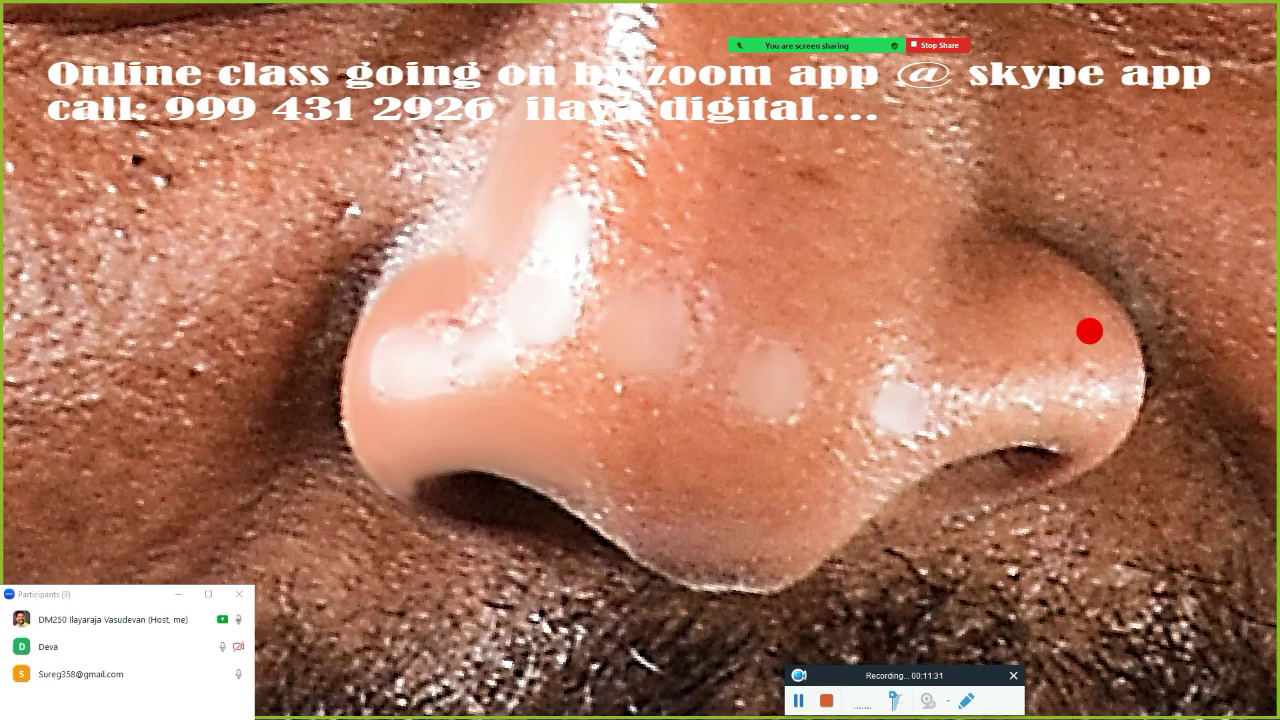
{"action": "left_click_drag", "start_coordinate": [1098, 390], "coordinate": [1008, 391]}
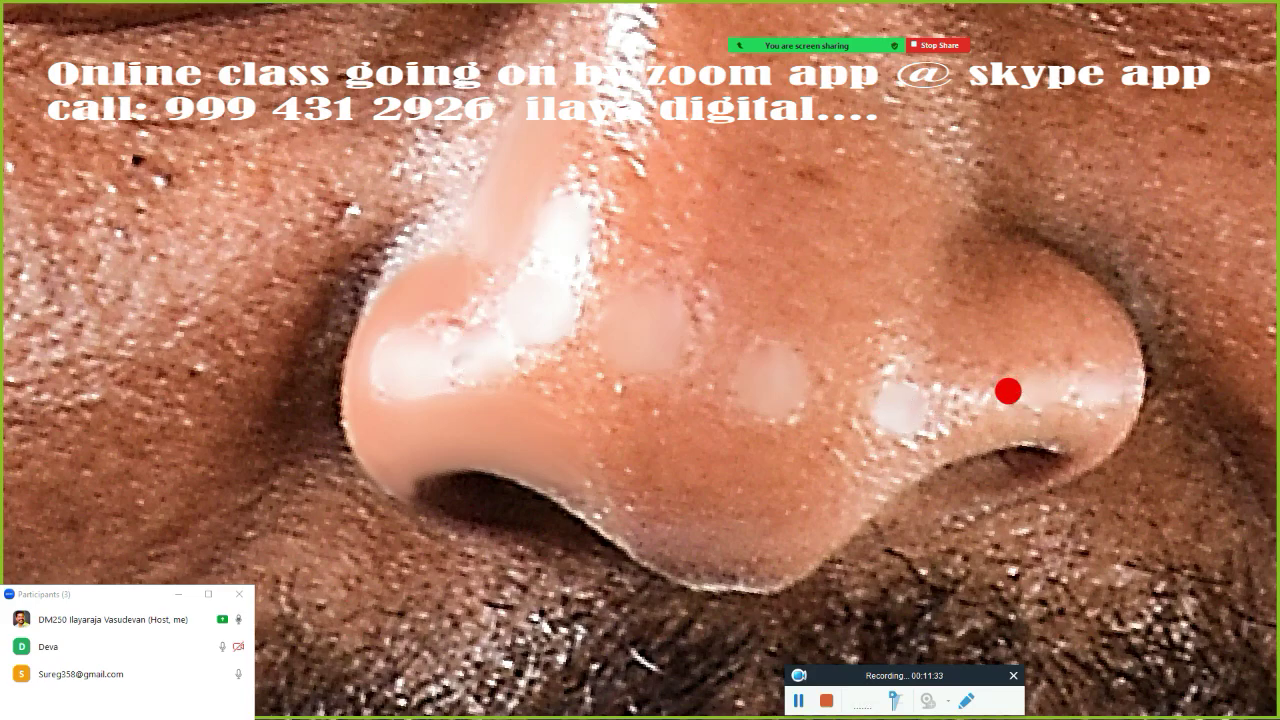
{"action": "mouse_move", "coordinate": [641, 386]}
{"action": "left_mouse_down"}
{"action": "mouse_move", "coordinate": [640, 349]}
{"action": "mouse_move", "coordinate": [651, 357]}
{"action": "mouse_move", "coordinate": [594, 391]}
{"action": "left_mouse_up"}
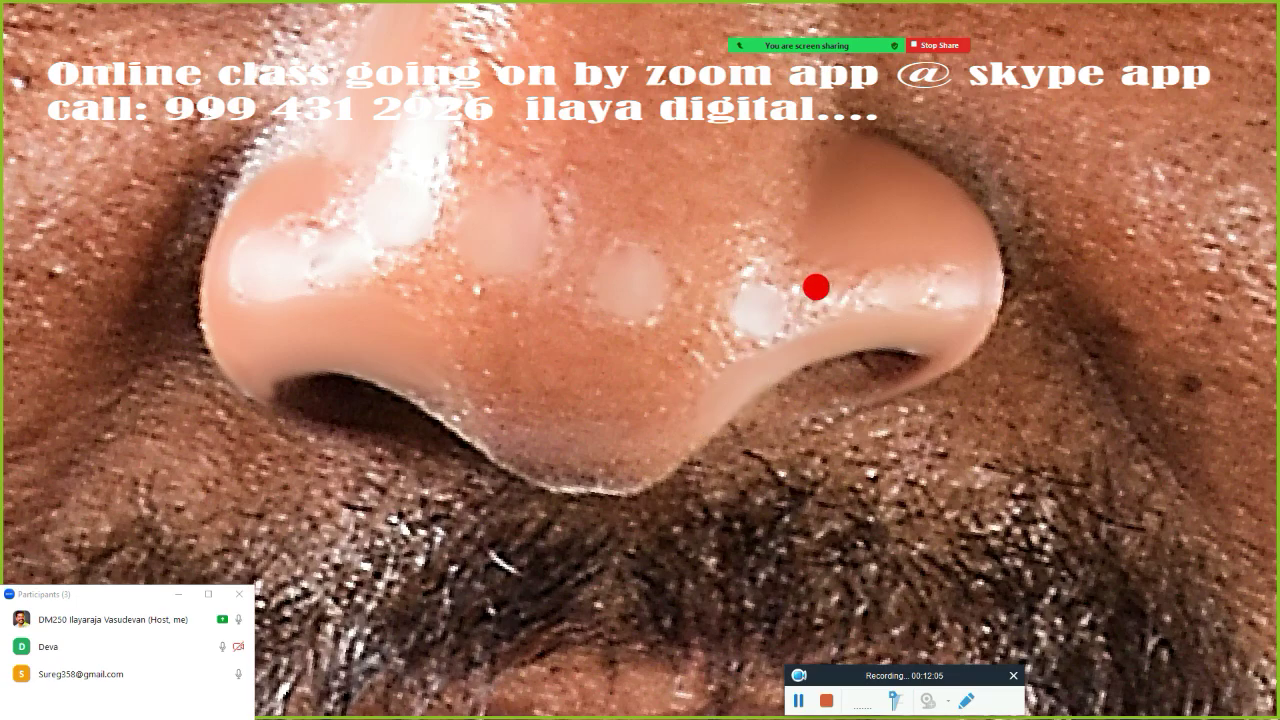
Blend the skin along the right nostril edge and the left side of the nose tip.
{"action": "mouse_move", "coordinate": [797, 277]}
{"action": "left_mouse_down"}
{"action": "mouse_move", "coordinate": [895, 260]}
{"action": "mouse_move", "coordinate": [933, 269]}
{"action": "left_mouse_up"}
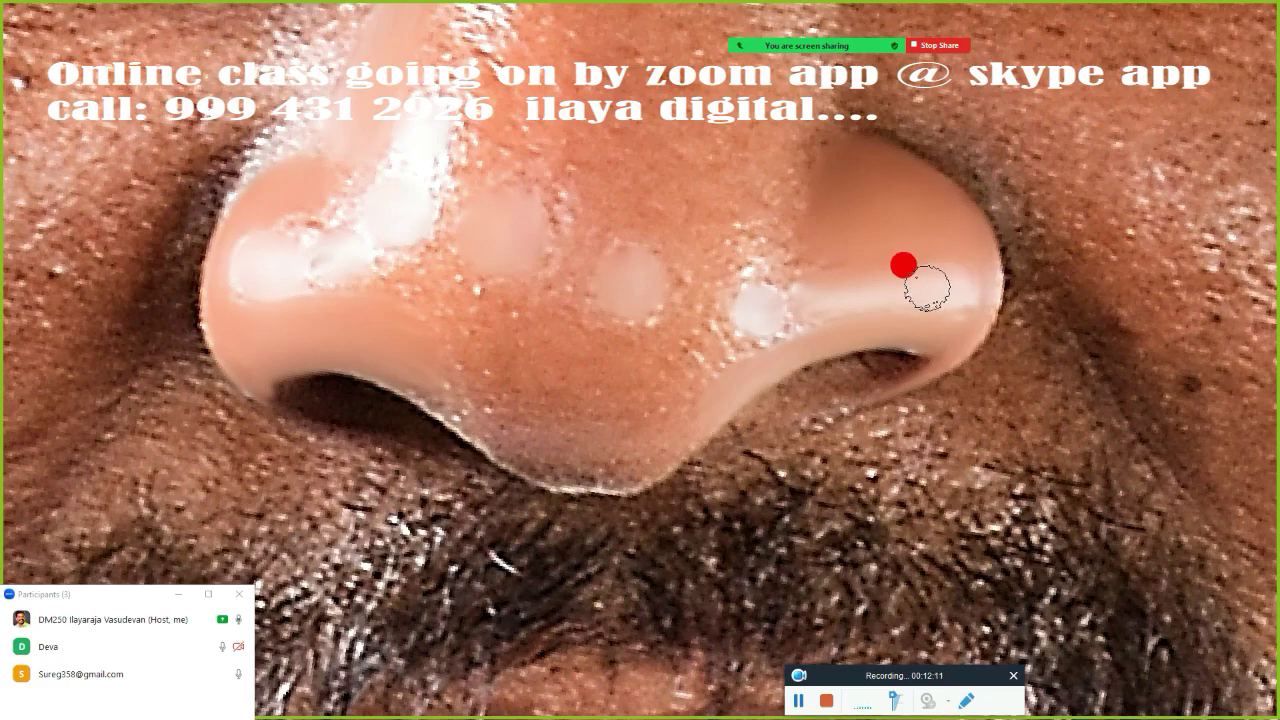
{"action": "mouse_move", "coordinate": [811, 278]}
{"action": "left_mouse_down"}
{"action": "mouse_move", "coordinate": [946, 257]}
{"action": "mouse_move", "coordinate": [883, 303]}
{"action": "mouse_move", "coordinate": [940, 302]}
{"action": "mouse_move", "coordinate": [869, 312]}
{"action": "left_mouse_up"}
{"action": "mouse_move", "coordinate": [921, 264]}
{"action": "left_mouse_down"}
{"action": "mouse_move", "coordinate": [786, 271]}
{"action": "mouse_move", "coordinate": [817, 306]}
{"action": "mouse_move", "coordinate": [882, 287]}
{"action": "left_mouse_up"}
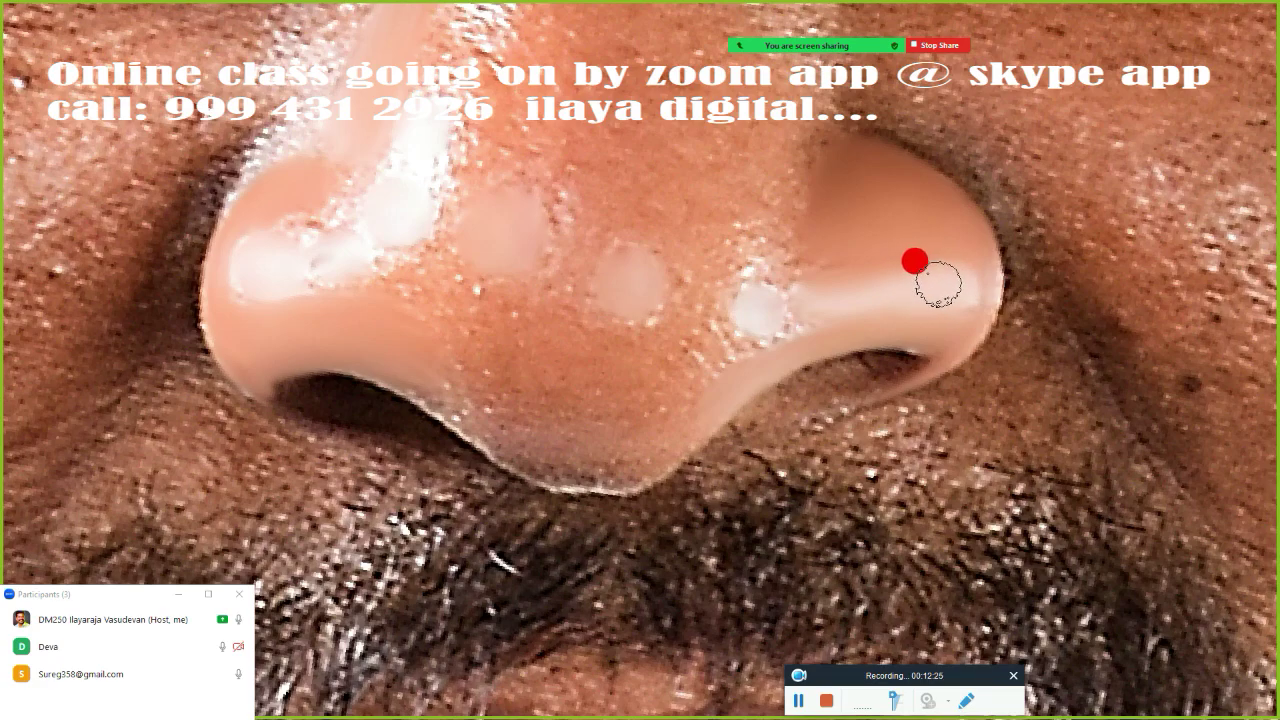
{"action": "mouse_move", "coordinate": [894, 267]}
{"action": "left_mouse_down"}
{"action": "mouse_move", "coordinate": [809, 271]}
{"action": "mouse_move", "coordinate": [800, 217]}
{"action": "mouse_move", "coordinate": [897, 188]}
{"action": "left_mouse_up"}
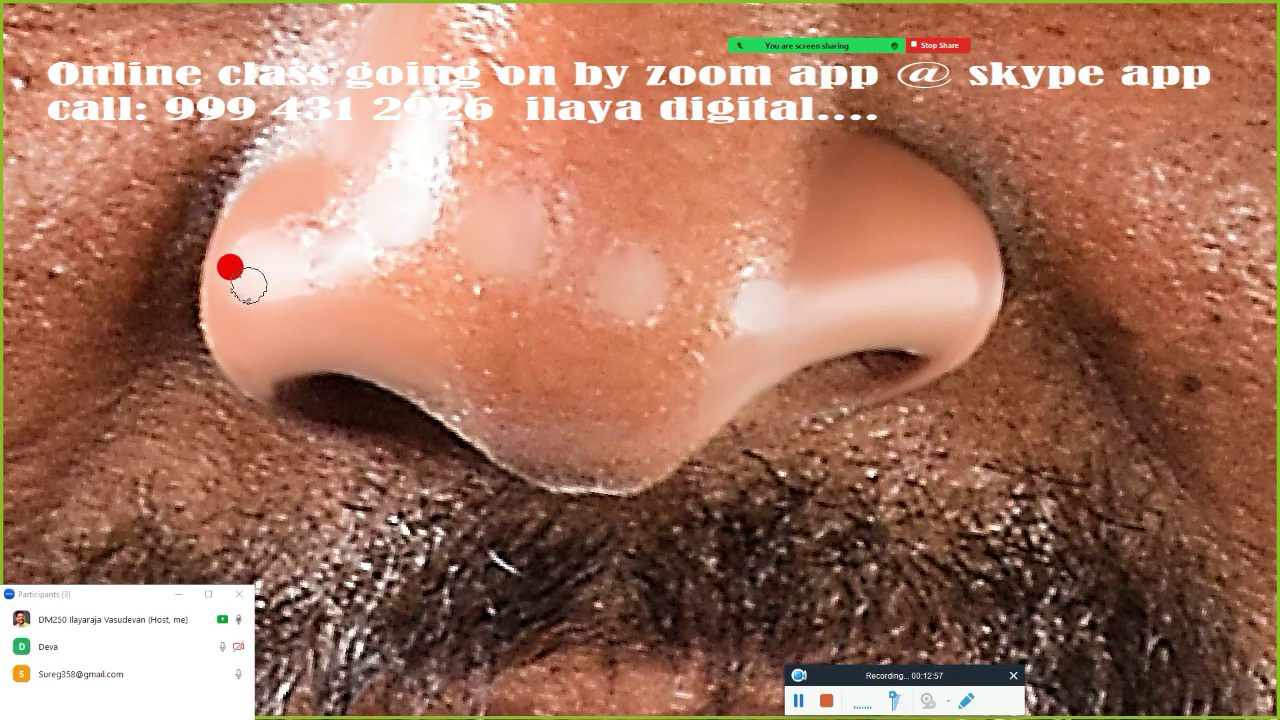
{"action": "mouse_move", "coordinate": [247, 251]}
{"action": "left_mouse_down"}
{"action": "mouse_move", "coordinate": [309, 229]}
{"action": "mouse_move", "coordinate": [275, 209]}
{"action": "left_mouse_up"}
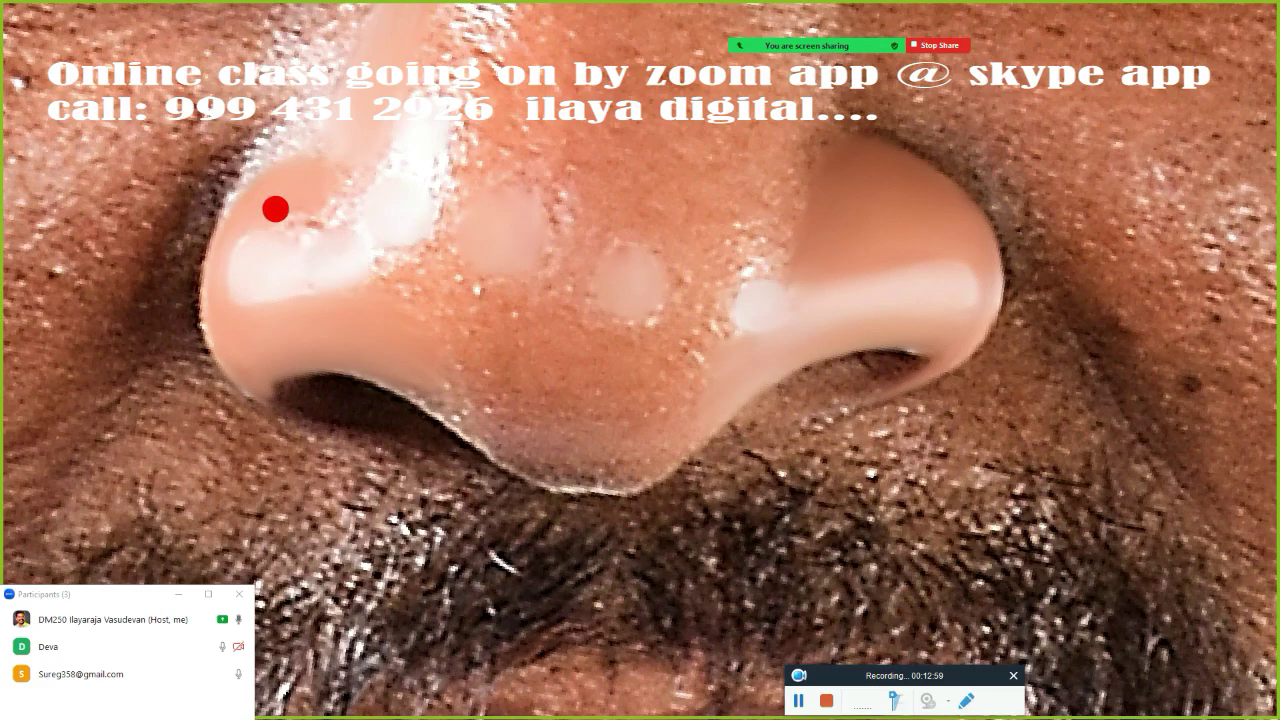
{"action": "mouse_move", "coordinate": [275, 164]}
{"action": "left_mouse_down"}
{"action": "mouse_move", "coordinate": [309, 163]}
{"action": "mouse_move", "coordinate": [283, 184]}
{"action": "mouse_move", "coordinate": [311, 191]}
{"action": "mouse_move", "coordinate": [253, 245]}
{"action": "mouse_move", "coordinate": [251, 229]}
{"action": "mouse_move", "coordinate": [283, 201]}
{"action": "left_mouse_up"}
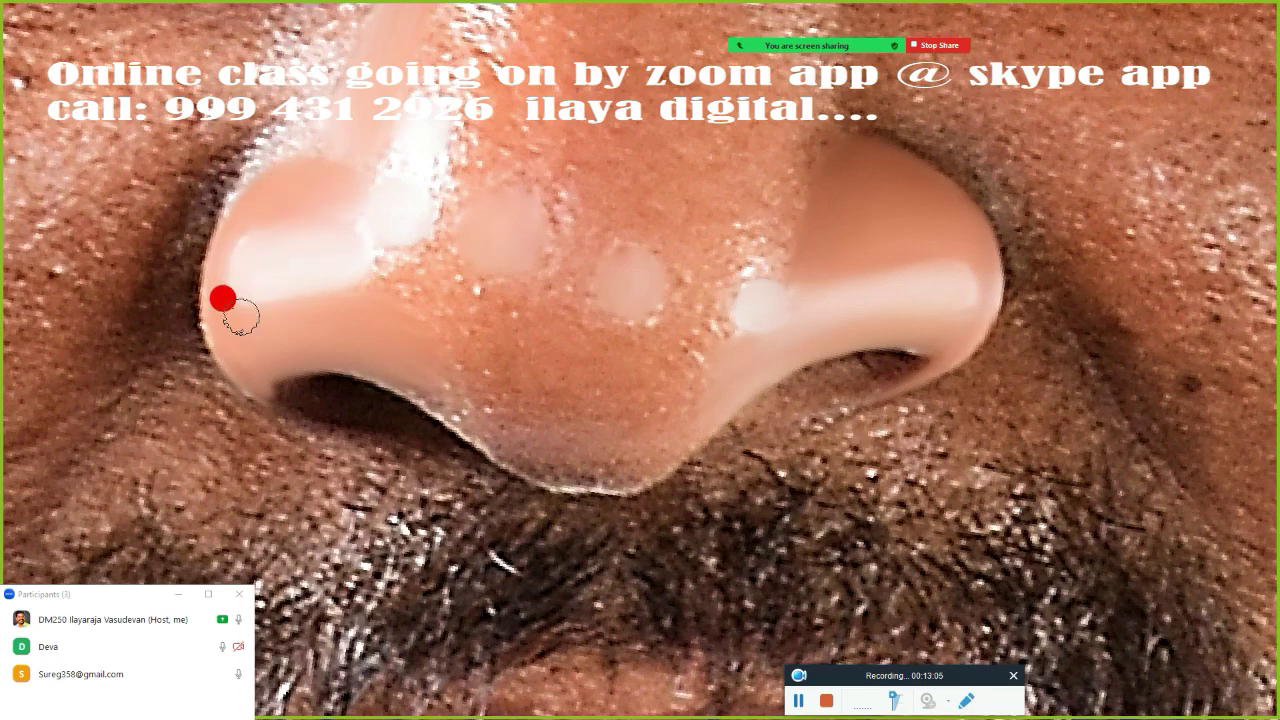
{"action": "mouse_move", "coordinate": [301, 298]}
{"action": "left_mouse_down"}
{"action": "mouse_move", "coordinate": [231, 237]}
{"action": "mouse_move", "coordinate": [260, 229]}
{"action": "mouse_move", "coordinate": [249, 197]}
{"action": "mouse_move", "coordinate": [395, 258]}
{"action": "mouse_move", "coordinate": [386, 234]}
{"action": "mouse_move", "coordinate": [333, 267]}
{"action": "mouse_move", "coordinate": [423, 271]}
{"action": "mouse_move", "coordinate": [434, 291]}
{"action": "mouse_move", "coordinate": [510, 310]}
{"action": "mouse_move", "coordinate": [649, 274]}
{"action": "mouse_move", "coordinate": [643, 291]}
{"action": "mouse_move", "coordinate": [531, 309]}
{"action": "mouse_move", "coordinate": [623, 292]}
{"action": "mouse_move", "coordinate": [449, 291]}
{"action": "mouse_move", "coordinate": [634, 294]}
{"action": "mouse_move", "coordinate": [777, 203]}
{"action": "mouse_move", "coordinate": [878, 287]}
{"action": "mouse_move", "coordinate": [191, 200]}
{"action": "mouse_move", "coordinate": [517, 349]}
{"action": "mouse_move", "coordinate": [400, 303]}
{"action": "mouse_move", "coordinate": [402, 323]}
{"action": "mouse_move", "coordinate": [314, 288]}
{"action": "left_mouse_up"}
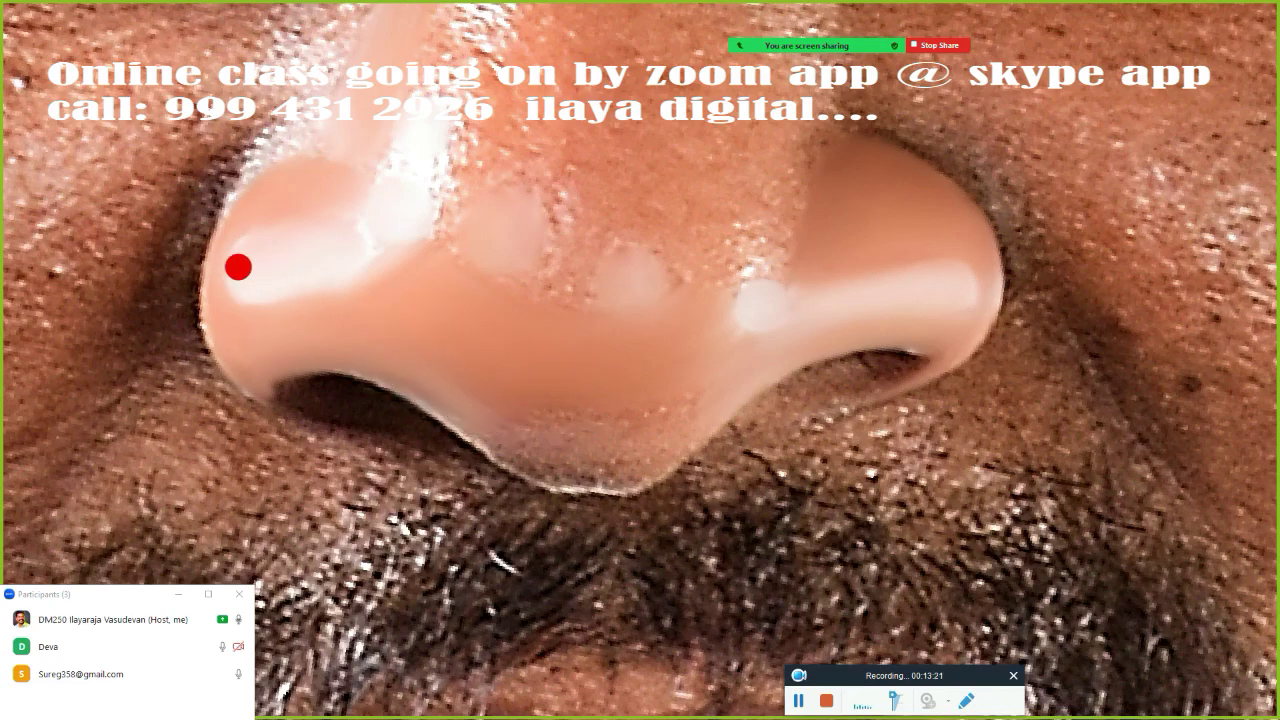
Smudge across the lower nose and nose tip to remove texture.
{"action": "mouse_move", "coordinate": [238, 266]}
{"action": "left_mouse_down"}
{"action": "mouse_move", "coordinate": [391, 317]}
{"action": "mouse_move", "coordinate": [902, 228]}
{"action": "left_mouse_up"}
{"action": "mouse_move", "coordinate": [631, 325]}
{"action": "left_mouse_down"}
{"action": "mouse_move", "coordinate": [640, 349]}
{"action": "mouse_move", "coordinate": [594, 383]}
{"action": "mouse_move", "coordinate": [486, 391]}
{"action": "mouse_move", "coordinate": [563, 414]}
{"action": "mouse_move", "coordinate": [611, 400]}
{"action": "mouse_move", "coordinate": [523, 409]}
{"action": "mouse_move", "coordinate": [406, 317]}
{"action": "mouse_move", "coordinate": [426, 322]}
{"action": "mouse_move", "coordinate": [423, 334]}
{"action": "mouse_move", "coordinate": [423, 294]}
{"action": "mouse_move", "coordinate": [580, 320]}
{"action": "mouse_move", "coordinate": [451, 286]}
{"action": "mouse_move", "coordinate": [414, 304]}
{"action": "mouse_move", "coordinate": [383, 257]}
{"action": "mouse_move", "coordinate": [377, 289]}
{"action": "mouse_move", "coordinate": [457, 371]}
{"action": "mouse_move", "coordinate": [577, 397]}
{"action": "mouse_move", "coordinate": [683, 329]}
{"action": "mouse_move", "coordinate": [646, 314]}
{"action": "mouse_move", "coordinate": [677, 313]}
{"action": "mouse_move", "coordinate": [630, 393]}
{"action": "left_mouse_up"}
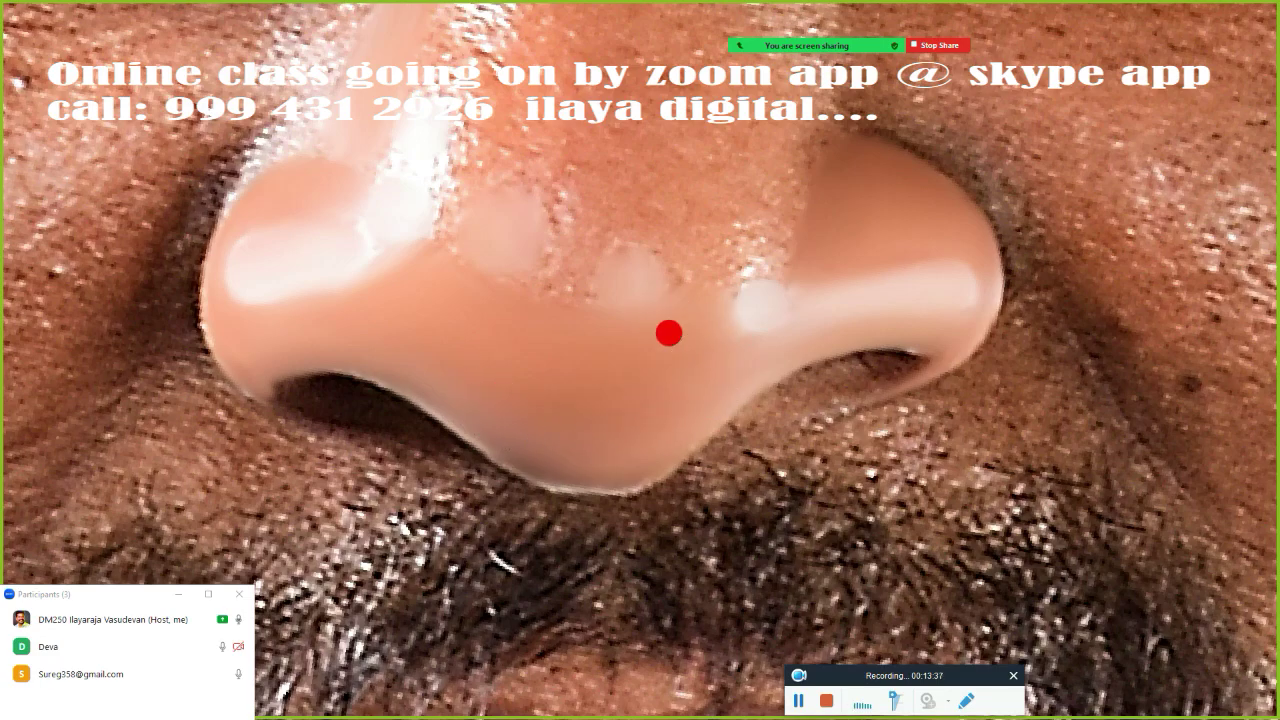
{"action": "mouse_move", "coordinate": [669, 333]}
{"action": "left_mouse_down"}
{"action": "mouse_move", "coordinate": [711, 343]}
{"action": "mouse_move", "coordinate": [771, 306]}
{"action": "mouse_move", "coordinate": [674, 334]}
{"action": "mouse_move", "coordinate": [594, 414]}
{"action": "mouse_move", "coordinate": [461, 390]}
{"action": "left_mouse_up"}
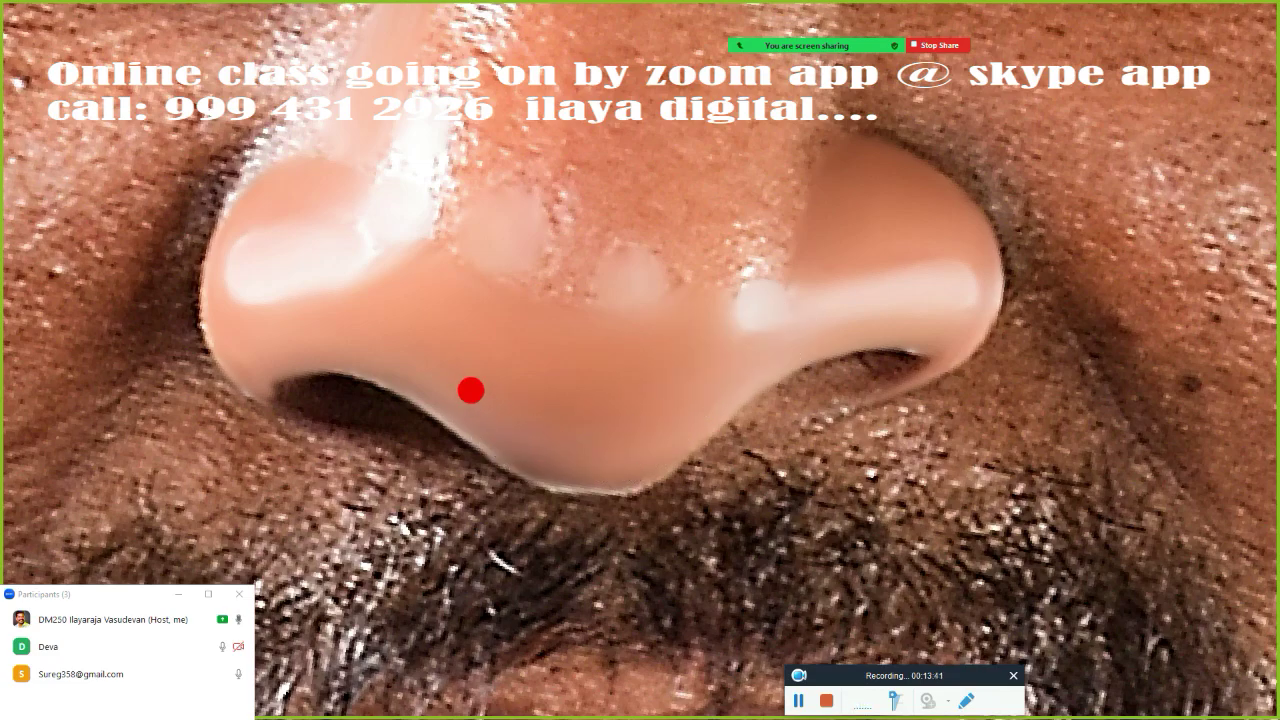
{"action": "mouse_move", "coordinate": [528, 427]}
{"action": "left_mouse_down"}
{"action": "mouse_move", "coordinate": [631, 391]}
{"action": "mouse_move", "coordinate": [546, 426]}
{"action": "mouse_move", "coordinate": [517, 417]}
{"action": "mouse_move", "coordinate": [635, 388]}
{"action": "mouse_move", "coordinate": [612, 359]}
{"action": "left_mouse_up"}
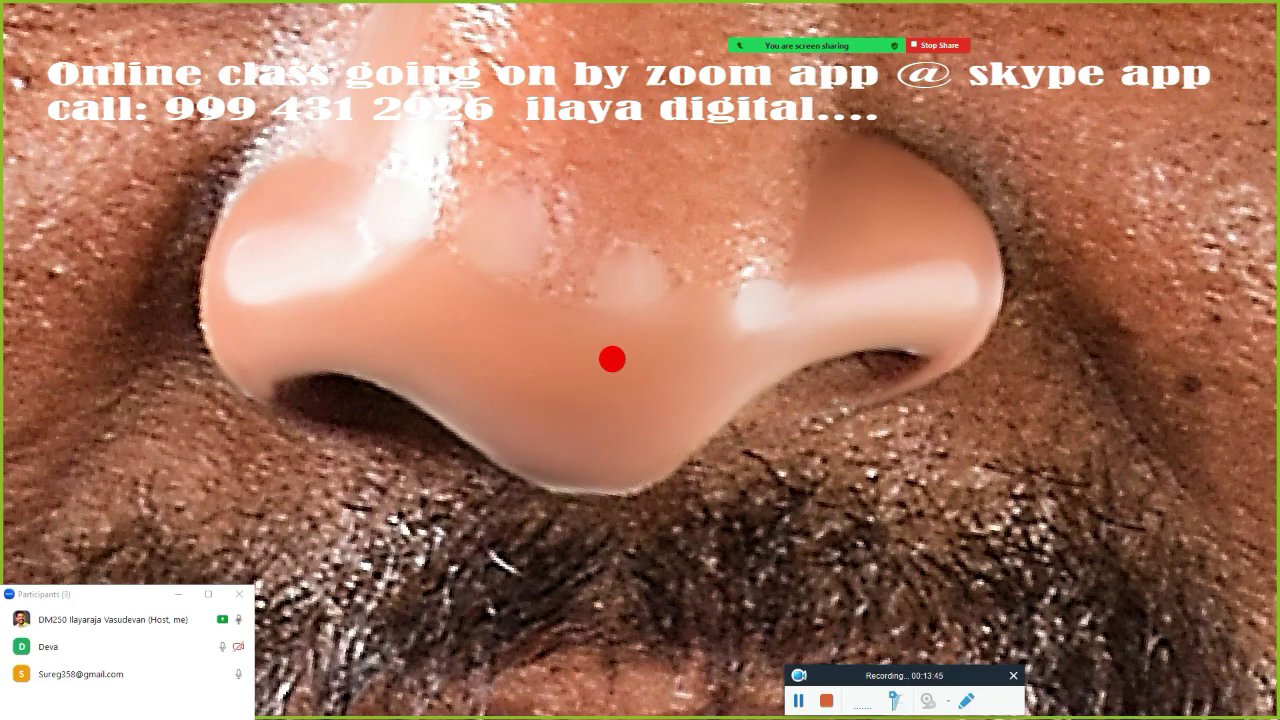
{"action": "mouse_move", "coordinate": [638, 231]}
{"action": "left_mouse_down"}
{"action": "mouse_move", "coordinate": [674, 226]}
{"action": "mouse_move", "coordinate": [680, 200]}
{"action": "mouse_move", "coordinate": [656, 280]}
{"action": "mouse_move", "coordinate": [523, 231]}
{"action": "mouse_move", "coordinate": [540, 186]}
{"action": "mouse_move", "coordinate": [517, 283]}
{"action": "mouse_move", "coordinate": [513, 262]}
{"action": "mouse_move", "coordinate": [607, 254]}
{"action": "left_mouse_up"}
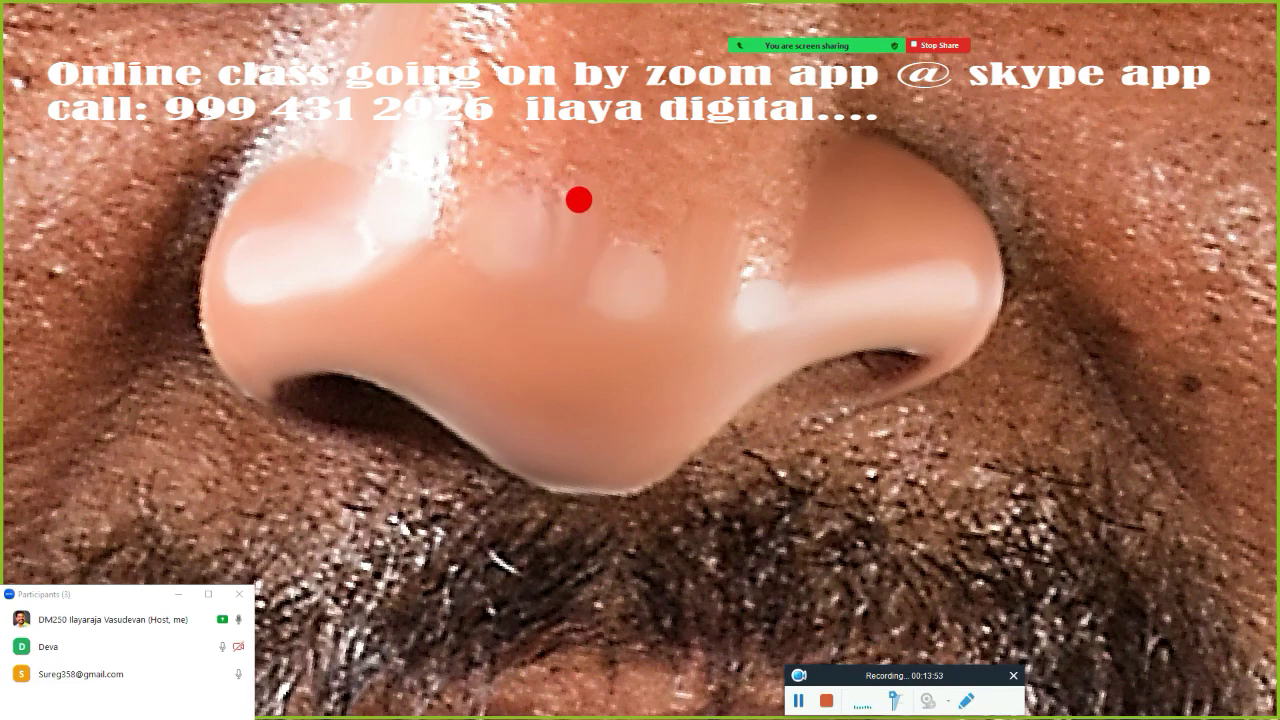
{"action": "left_click_drag", "start_coordinate": [459, 202], "coordinate": [459, 207]}
{"action": "left_click", "coordinate": [459, 207]}
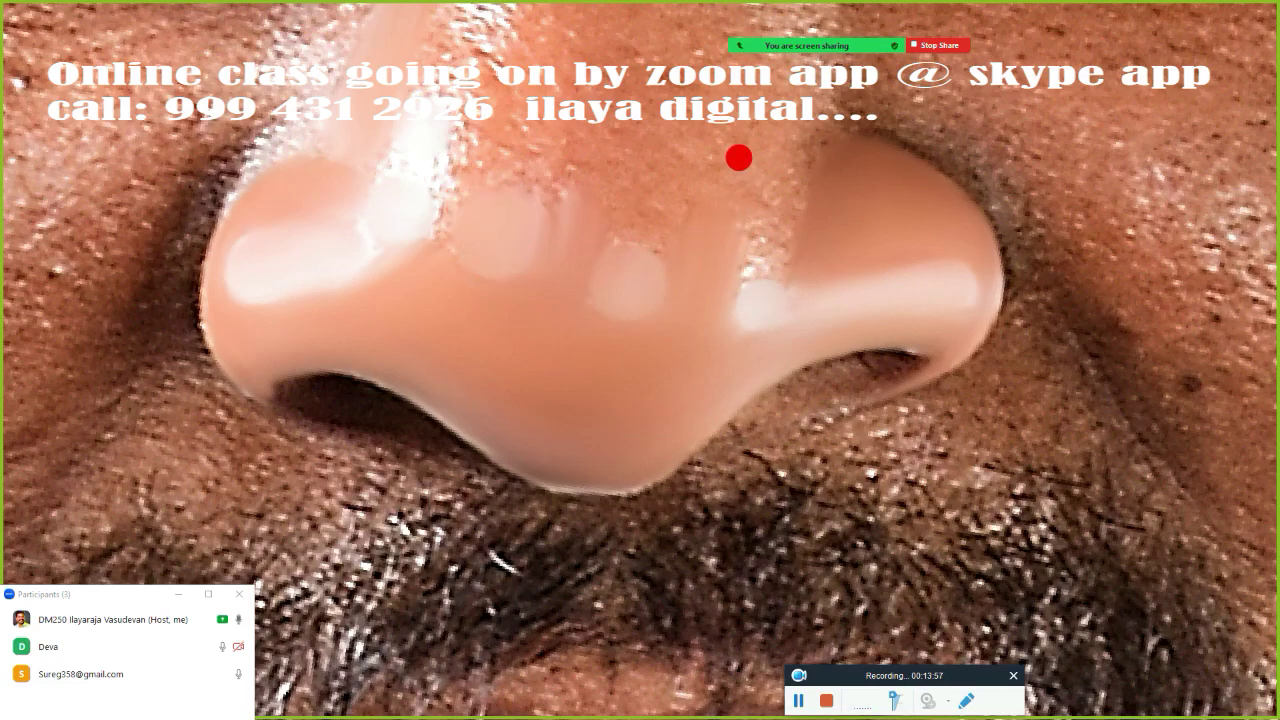
Smooth the mid and upper nose, its sides and the bridge.
{"action": "mouse_move", "coordinate": [778, 145]}
{"action": "left_mouse_down"}
{"action": "mouse_move", "coordinate": [762, 220]}
{"action": "mouse_move", "coordinate": [804, 149]}
{"action": "mouse_move", "coordinate": [858, 160]}
{"action": "mouse_move", "coordinate": [838, 161]}
{"action": "mouse_move", "coordinate": [832, 222]}
{"action": "mouse_move", "coordinate": [900, 220]}
{"action": "mouse_move", "coordinate": [764, 262]}
{"action": "mouse_move", "coordinate": [760, 300]}
{"action": "mouse_move", "coordinate": [766, 254]}
{"action": "mouse_move", "coordinate": [758, 300]}
{"action": "mouse_move", "coordinate": [763, 267]}
{"action": "left_mouse_up"}
{"action": "mouse_move", "coordinate": [823, 227]}
{"action": "left_mouse_down"}
{"action": "mouse_move", "coordinate": [843, 157]}
{"action": "mouse_move", "coordinate": [745, 245]}
{"action": "mouse_move", "coordinate": [731, 234]}
{"action": "mouse_move", "coordinate": [748, 362]}
{"action": "left_mouse_up"}
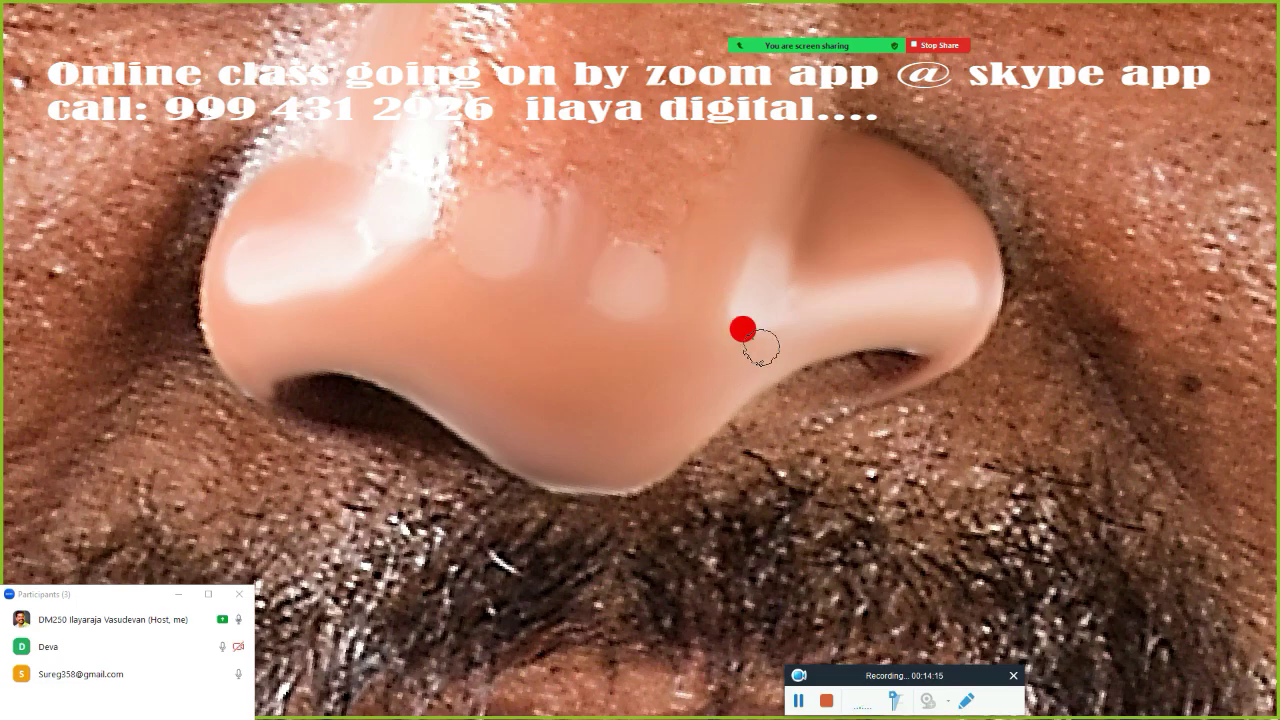
{"action": "mouse_move", "coordinate": [794, 304]}
{"action": "left_mouse_down"}
{"action": "mouse_move", "coordinate": [754, 304]}
{"action": "mouse_move", "coordinate": [763, 257]}
{"action": "mouse_move", "coordinate": [743, 191]}
{"action": "mouse_move", "coordinate": [600, 223]}
{"action": "mouse_move", "coordinate": [438, 120]}
{"action": "mouse_move", "coordinate": [424, 125]}
{"action": "mouse_move", "coordinate": [405, 220]}
{"action": "mouse_move", "coordinate": [408, 157]}
{"action": "mouse_move", "coordinate": [374, 151]}
{"action": "mouse_move", "coordinate": [394, 97]}
{"action": "left_mouse_up"}
{"action": "mouse_move", "coordinate": [309, 190]}
{"action": "left_mouse_down"}
{"action": "mouse_move", "coordinate": [343, 183]}
{"action": "mouse_move", "coordinate": [331, 183]}
{"action": "mouse_move", "coordinate": [345, 198]}
{"action": "mouse_move", "coordinate": [257, 229]}
{"action": "mouse_move", "coordinate": [351, 220]}
{"action": "mouse_move", "coordinate": [323, 223]}
{"action": "mouse_move", "coordinate": [368, 190]}
{"action": "mouse_move", "coordinate": [387, 115]}
{"action": "left_mouse_up"}
{"action": "mouse_move", "coordinate": [385, 271]}
{"action": "left_mouse_down"}
{"action": "mouse_move", "coordinate": [286, 280]}
{"action": "mouse_move", "coordinate": [305, 212]}
{"action": "mouse_move", "coordinate": [268, 197]}
{"action": "left_mouse_up"}
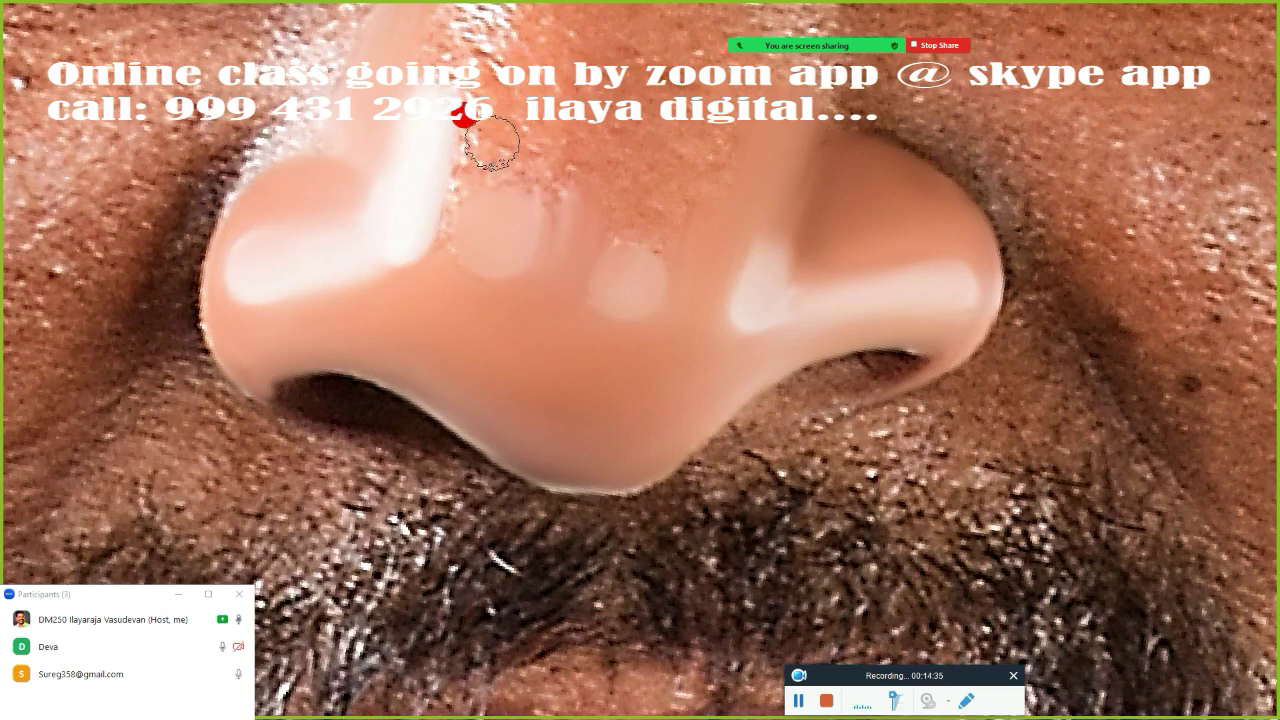
{"action": "mouse_move", "coordinate": [456, 70]}
{"action": "left_mouse_down"}
{"action": "mouse_move", "coordinate": [451, 54]}
{"action": "mouse_move", "coordinate": [417, 217]}
{"action": "mouse_move", "coordinate": [432, 97]}
{"action": "mouse_move", "coordinate": [471, 206]}
{"action": "mouse_move", "coordinate": [451, 191]}
{"action": "mouse_move", "coordinate": [457, 200]}
{"action": "mouse_move", "coordinate": [463, 134]}
{"action": "mouse_move", "coordinate": [496, 80]}
{"action": "mouse_move", "coordinate": [537, 87]}
{"action": "mouse_move", "coordinate": [523, 131]}
{"action": "mouse_move", "coordinate": [523, 37]}
{"action": "mouse_move", "coordinate": [532, 63]}
{"action": "mouse_move", "coordinate": [514, 134]}
{"action": "mouse_move", "coordinate": [535, 167]}
{"action": "mouse_move", "coordinate": [522, 84]}
{"action": "left_mouse_up"}
{"action": "mouse_move", "coordinate": [516, 224]}
{"action": "left_mouse_down"}
{"action": "mouse_move", "coordinate": [443, 186]}
{"action": "mouse_move", "coordinate": [454, 180]}
{"action": "left_mouse_up"}
{"action": "mouse_move", "coordinate": [681, 89]}
{"action": "left_mouse_down"}
{"action": "mouse_move", "coordinate": [632, 80]}
{"action": "mouse_move", "coordinate": [582, 200]}
{"action": "mouse_move", "coordinate": [325, 252]}
{"action": "left_mouse_up"}
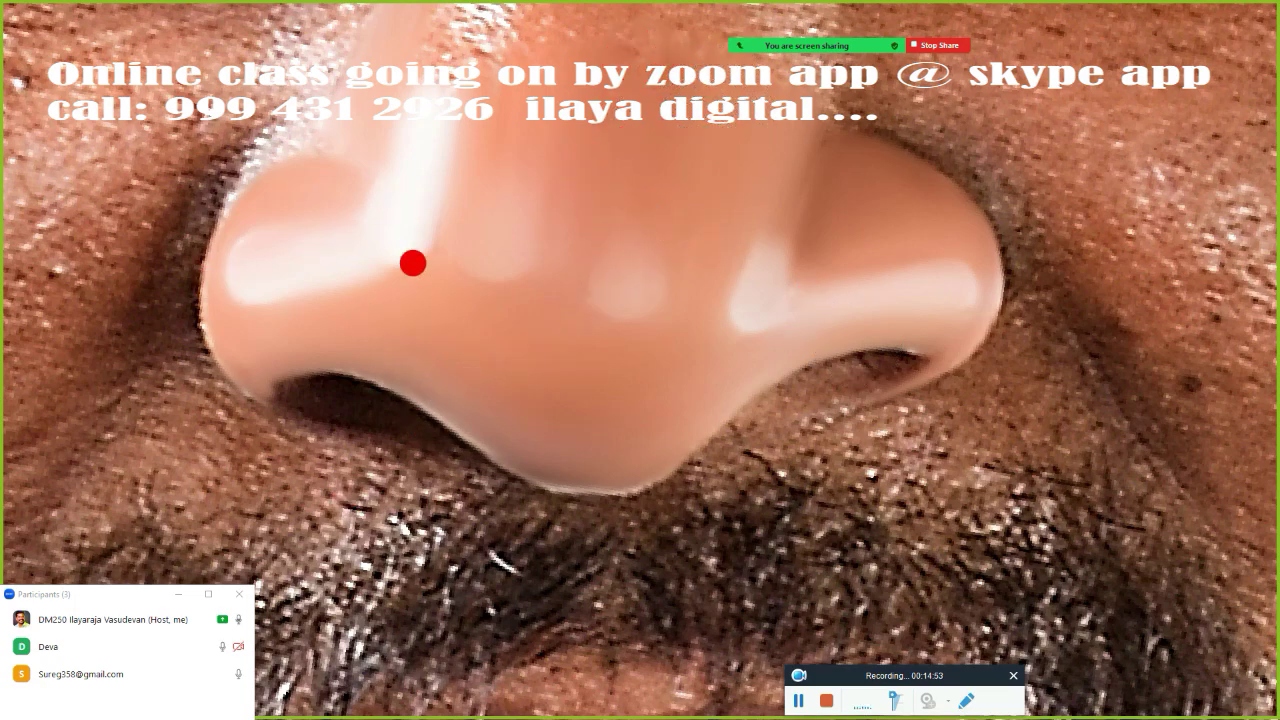
{"action": "left_click_drag", "start_coordinate": [506, 243], "coordinate": [735, 253]}
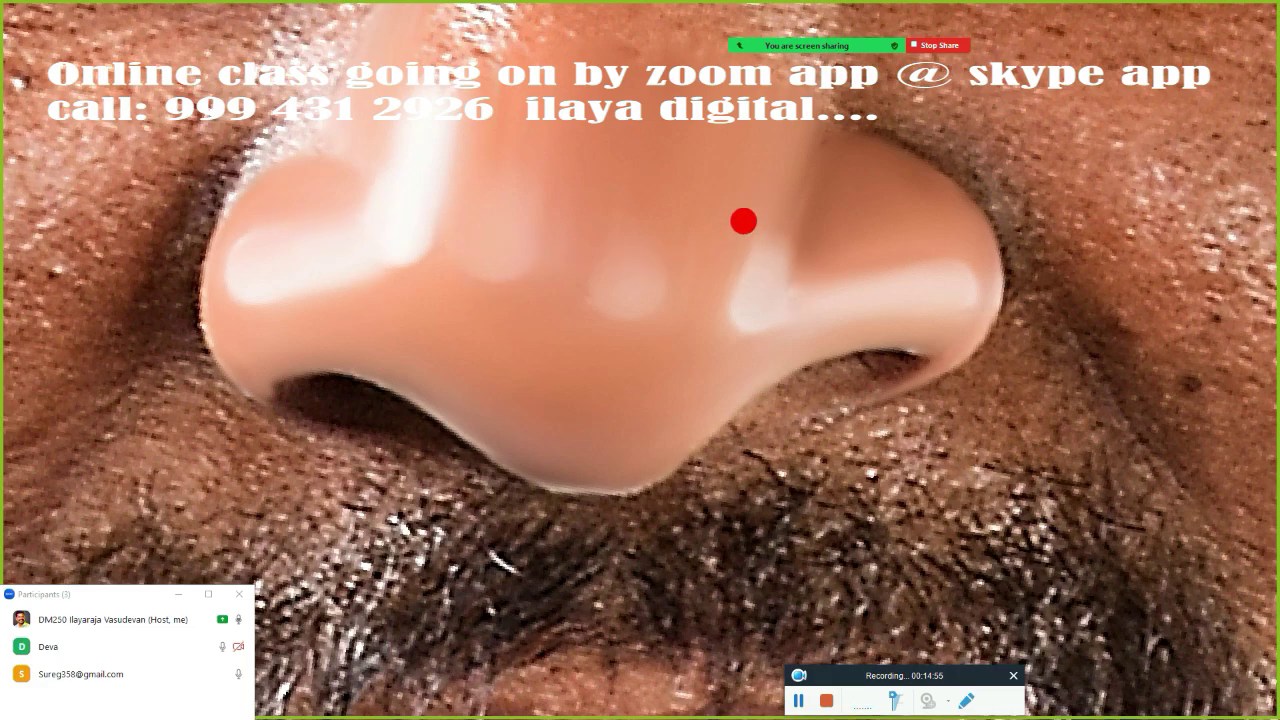
Exit full screen and hide Layer 2 copy and Layer 2 copy 2.
{"action": "scroll", "coordinate": [686, 432], "scroll_direction": "down", "scroll_amount": 2}
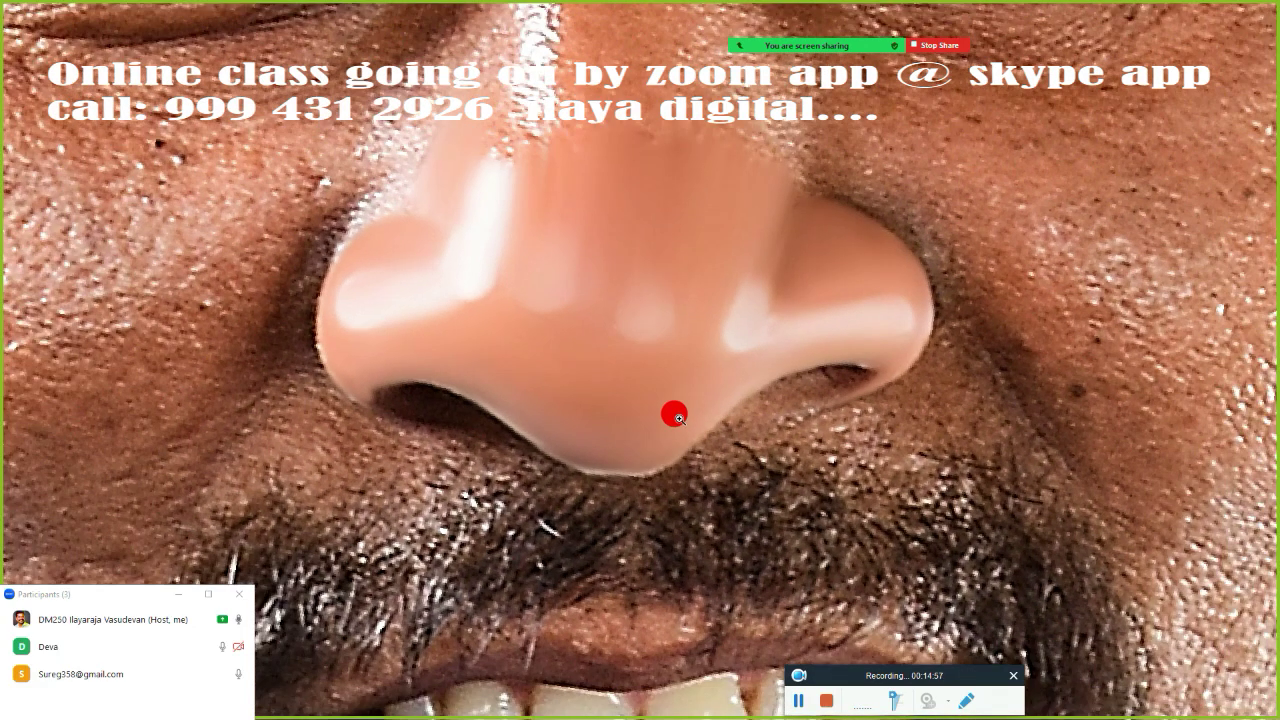
{"action": "scroll", "coordinate": [651, 383], "scroll_direction": "down", "scroll_amount": 1}
{"action": "key", "text": "f"}
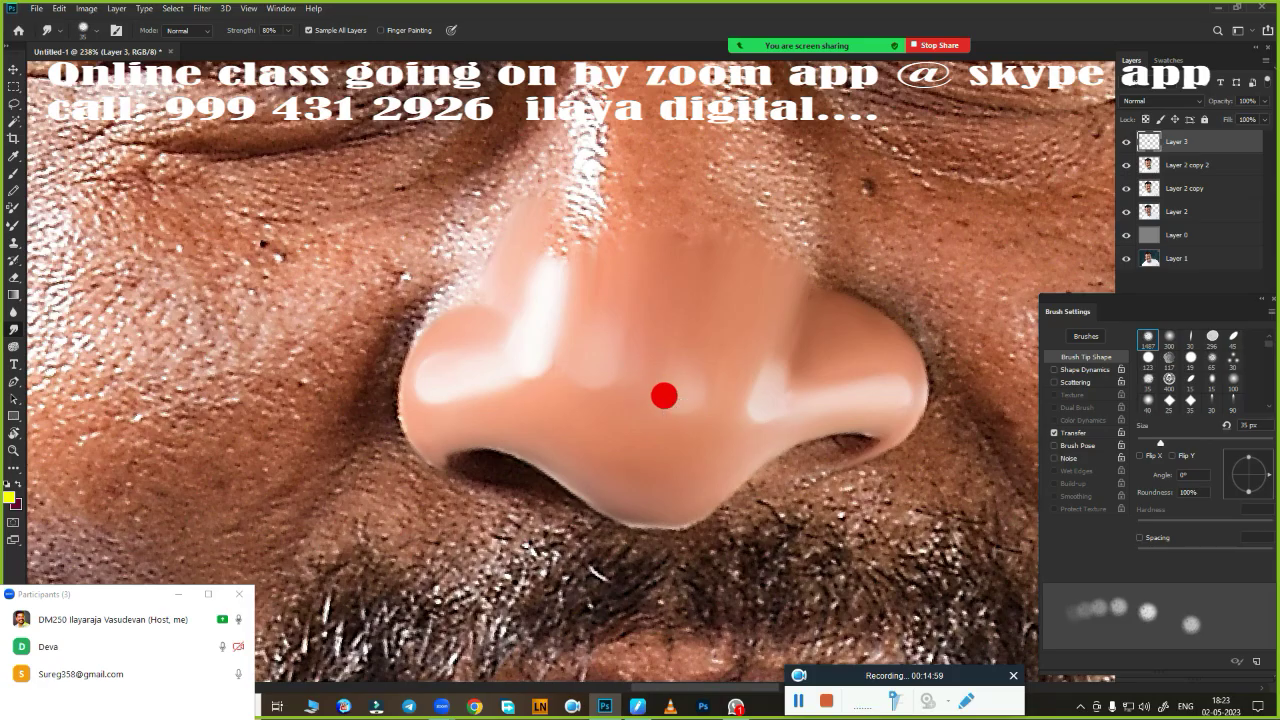
{"action": "scroll", "coordinate": [809, 414], "scroll_direction": "down", "scroll_amount": 2}
{"action": "scroll", "coordinate": [771, 429], "scroll_direction": "up", "scroll_amount": 2}
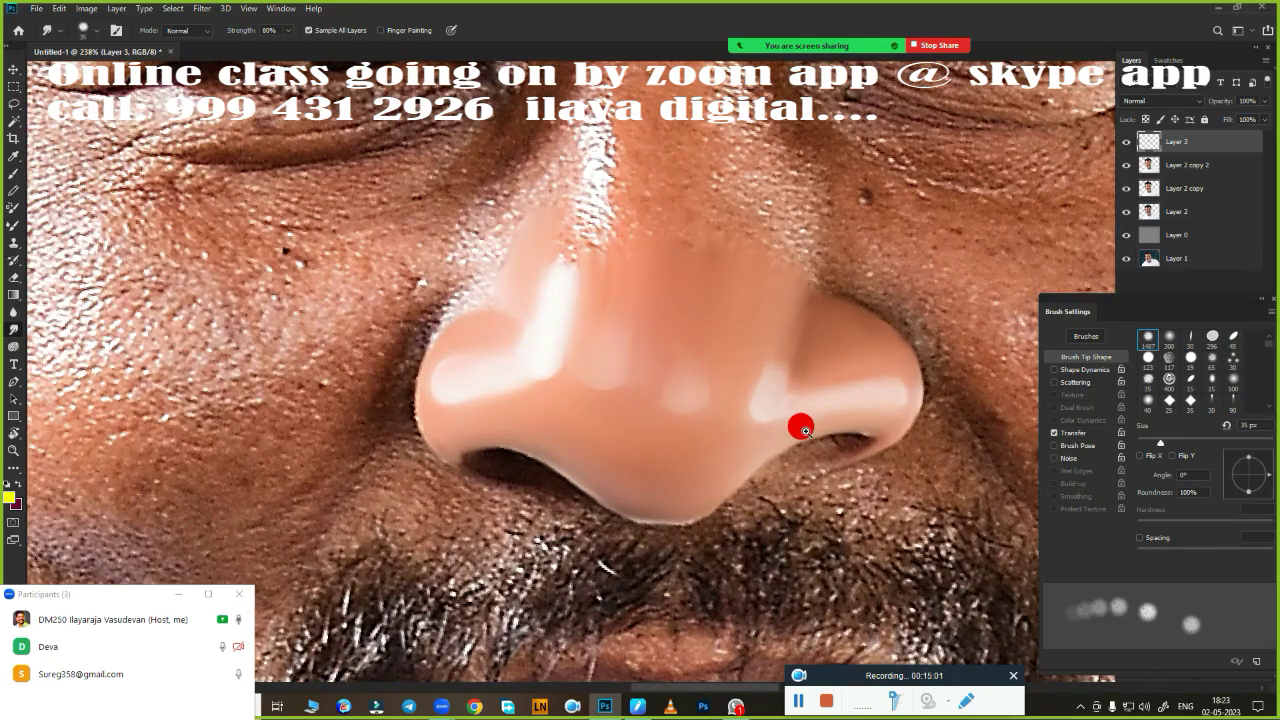
{"action": "scroll", "coordinate": [691, 317], "scroll_direction": "down", "scroll_amount": 2}
{"action": "scroll", "coordinate": [694, 320], "scroll_direction": "down", "scroll_amount": 2}
{"action": "scroll", "coordinate": [686, 329], "scroll_direction": "down", "scroll_amount": 1}
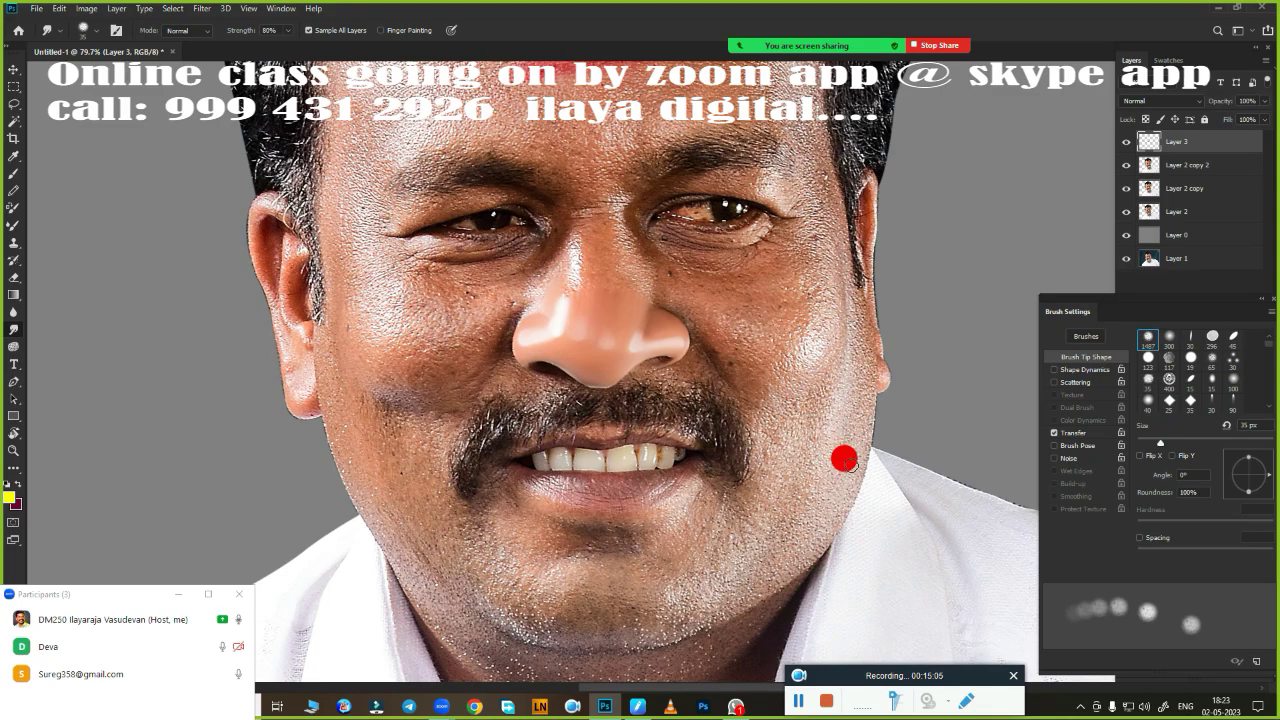
{"action": "left_click", "coordinate": [1126, 188]}
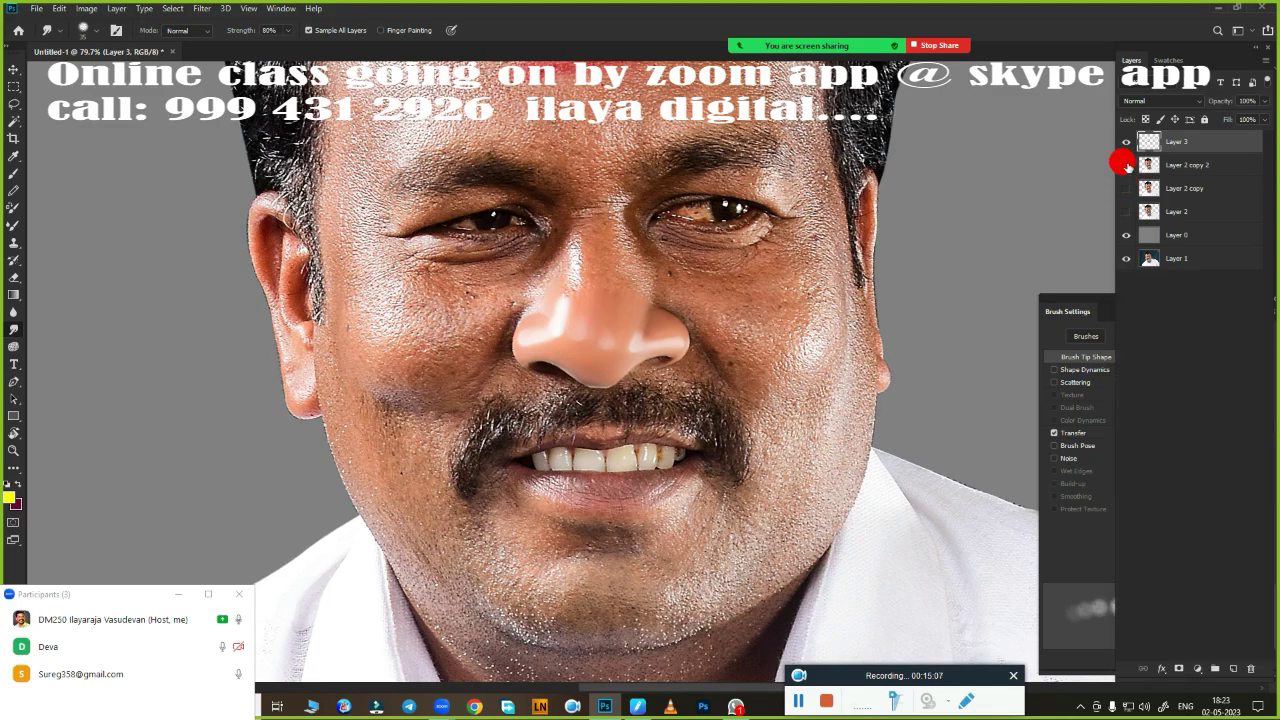
{"action": "left_click", "coordinate": [1126, 165]}
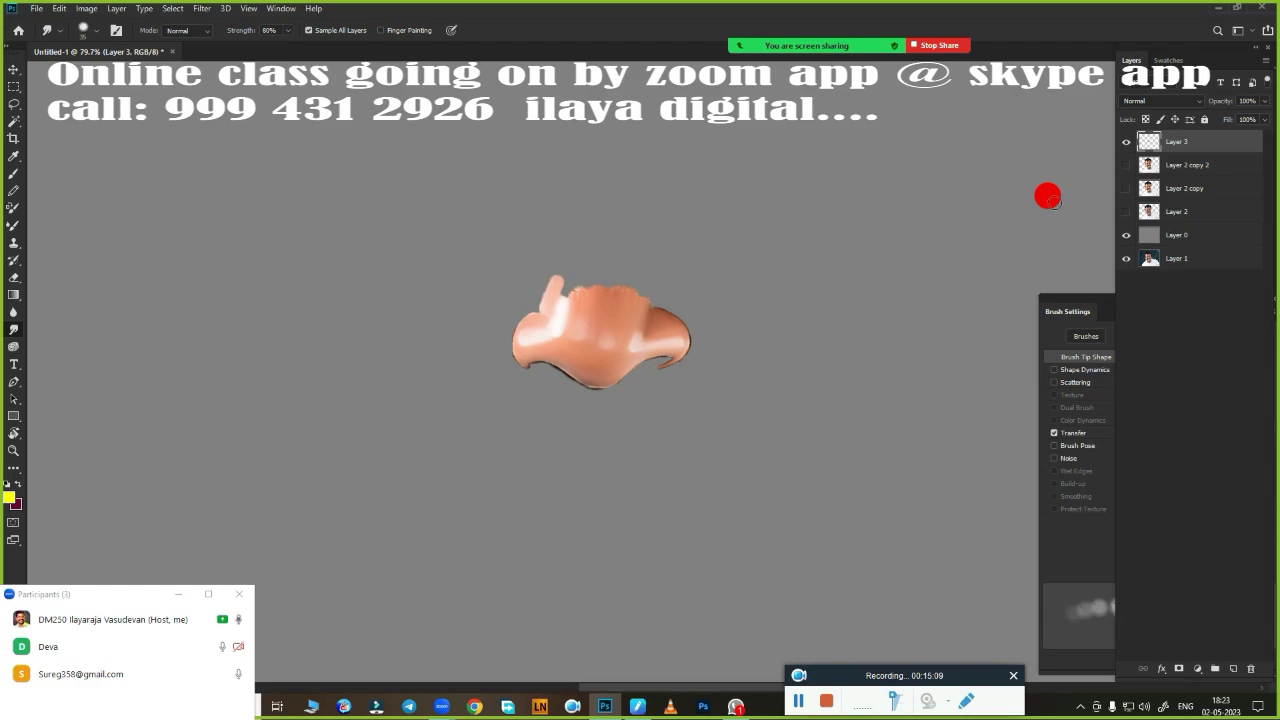
Smudge the top edge of the nose upward toward the bridge.
{"action": "scroll", "coordinate": [660, 318], "scroll_direction": "up", "scroll_amount": 5}
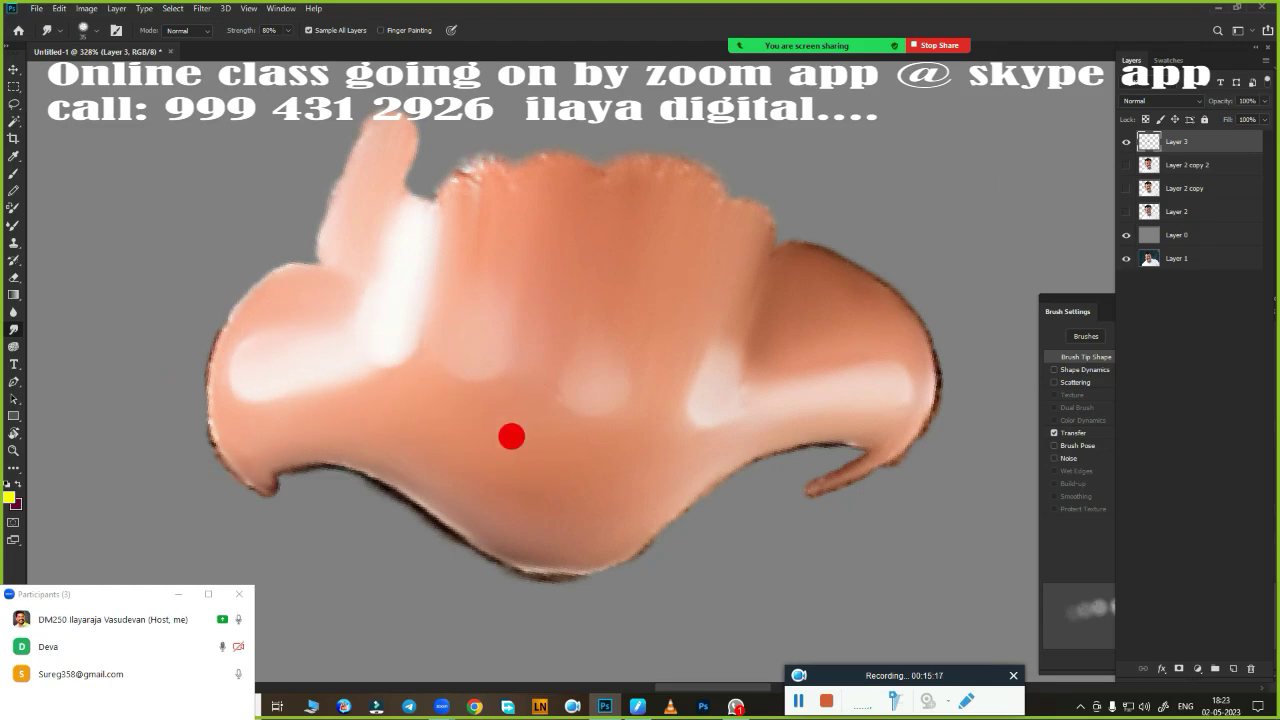
{"action": "left_click_drag", "start_coordinate": [474, 269], "coordinate": [509, 171]}
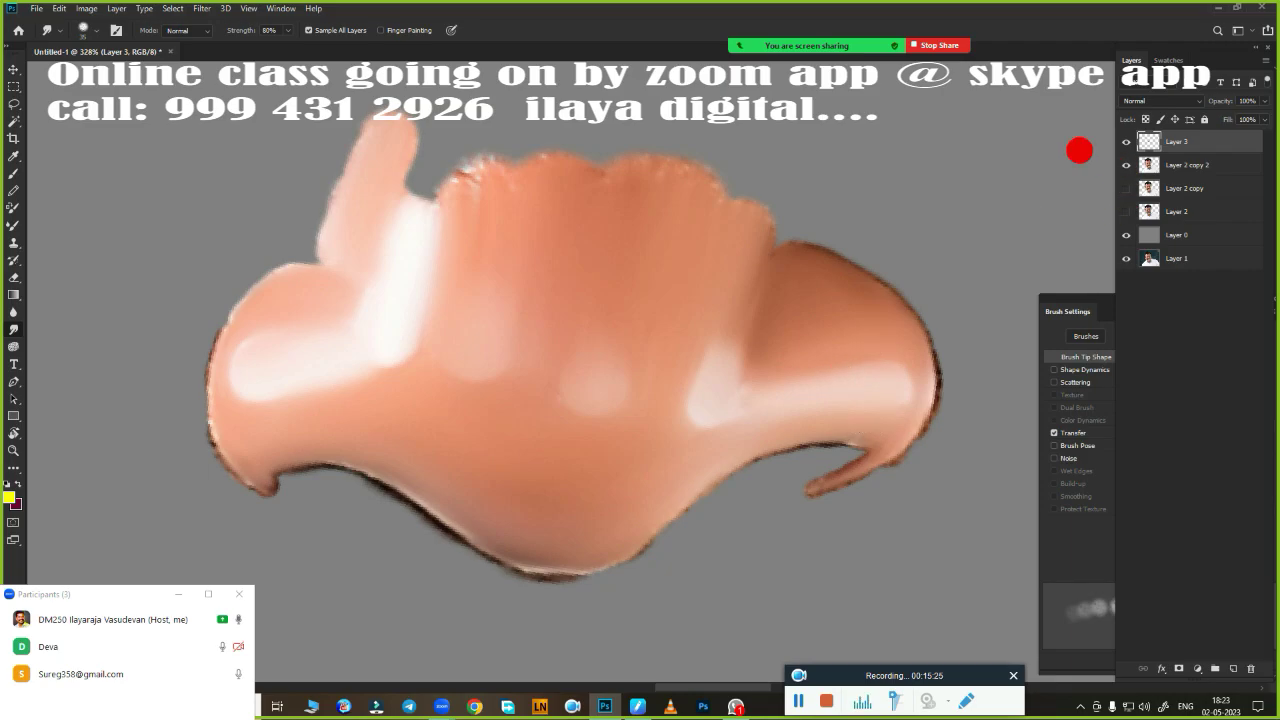
{"action": "scroll", "coordinate": [747, 339], "scroll_direction": "down", "scroll_amount": 5}
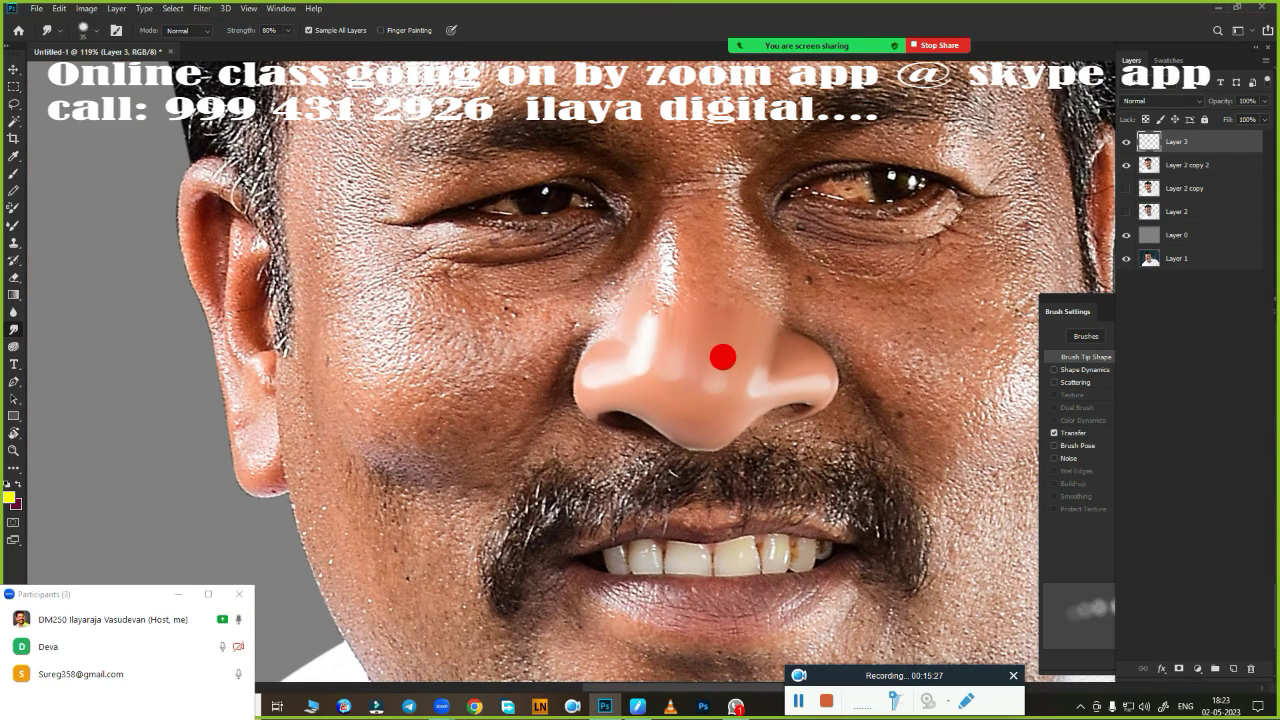
{"action": "scroll", "coordinate": [750, 350], "scroll_direction": "down", "scroll_amount": 5}
{"action": "scroll", "coordinate": [686, 406], "scroll_direction": "up", "scroll_amount": 2}
{"action": "scroll", "coordinate": [729, 414], "scroll_direction": "up", "scroll_amount": 2}
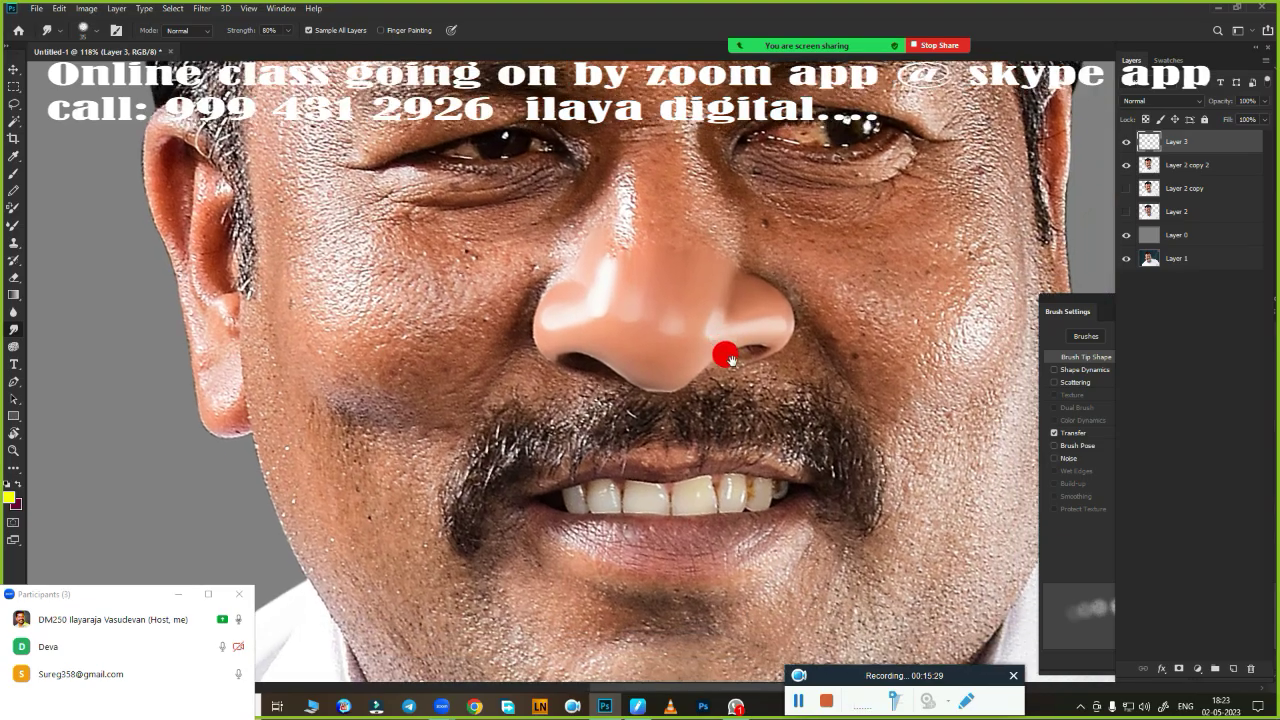
{"action": "scroll", "coordinate": [723, 354], "scroll_direction": "up", "scroll_amount": 1}
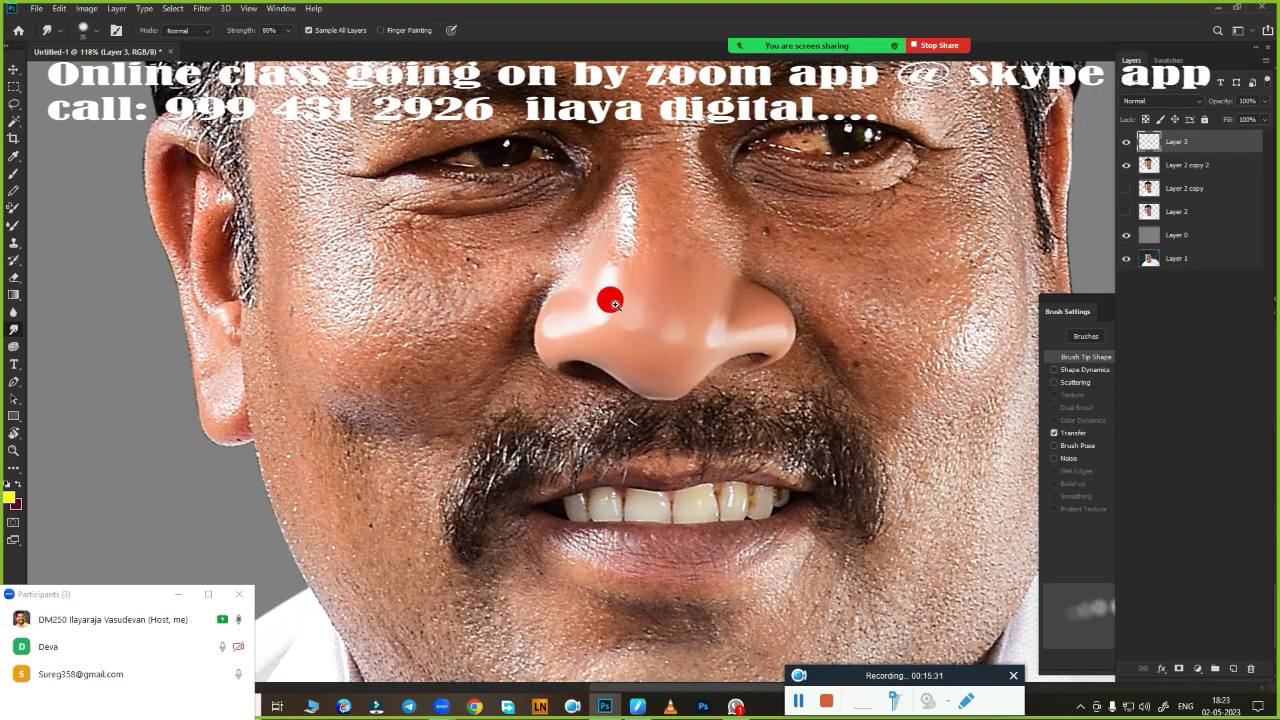
Smooth the skin between the eyebrows and down the nose bridge.
{"action": "scroll", "coordinate": [668, 271], "scroll_direction": "up", "scroll_amount": 4}
{"action": "left_click_drag", "start_coordinate": [668, 271], "coordinate": [557, 543]}
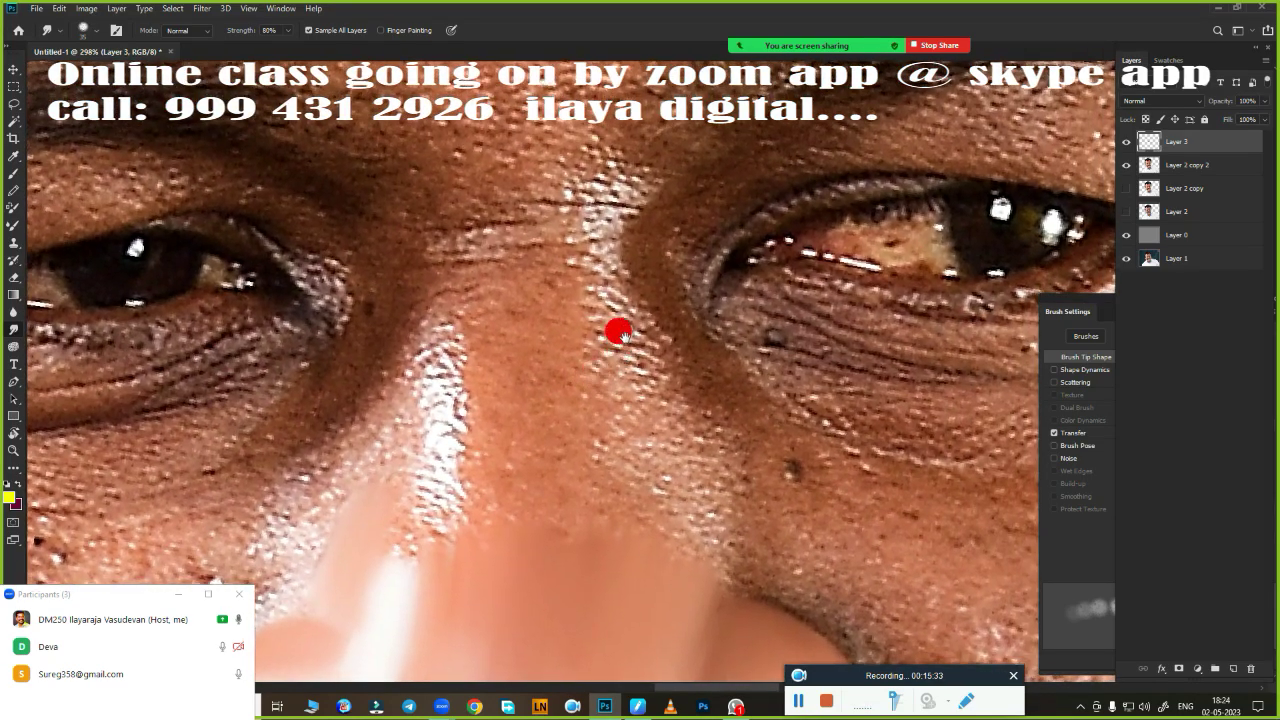
{"action": "left_click_drag", "start_coordinate": [577, 184], "coordinate": [628, 186]}
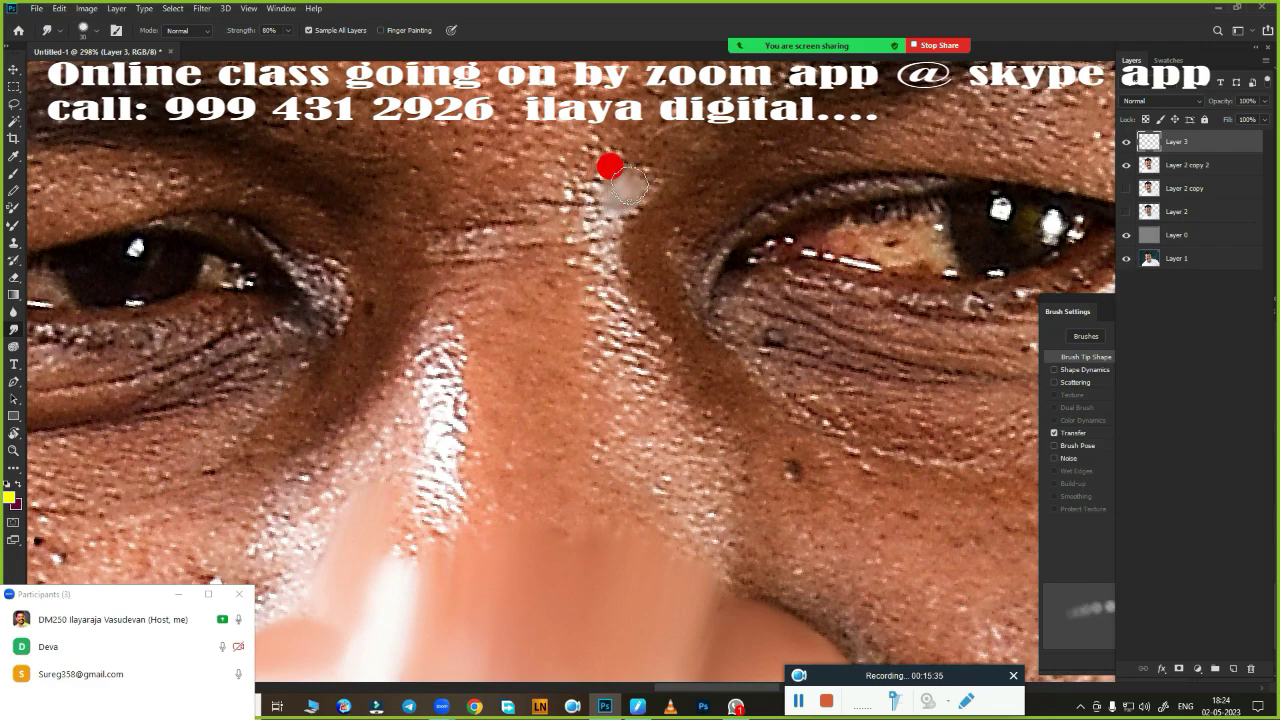
{"action": "left_click_drag", "start_coordinate": [607, 233], "coordinate": [650, 345]}
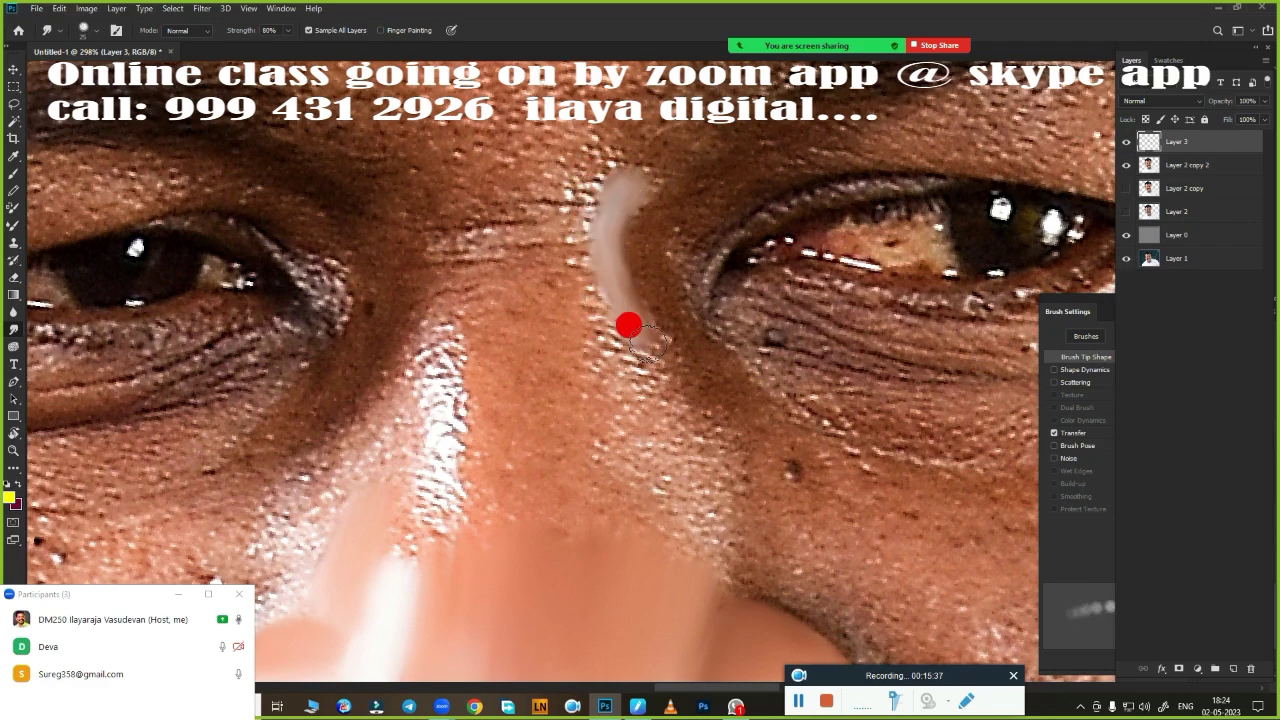
{"action": "left_click_drag", "start_coordinate": [437, 338], "coordinate": [434, 520]}
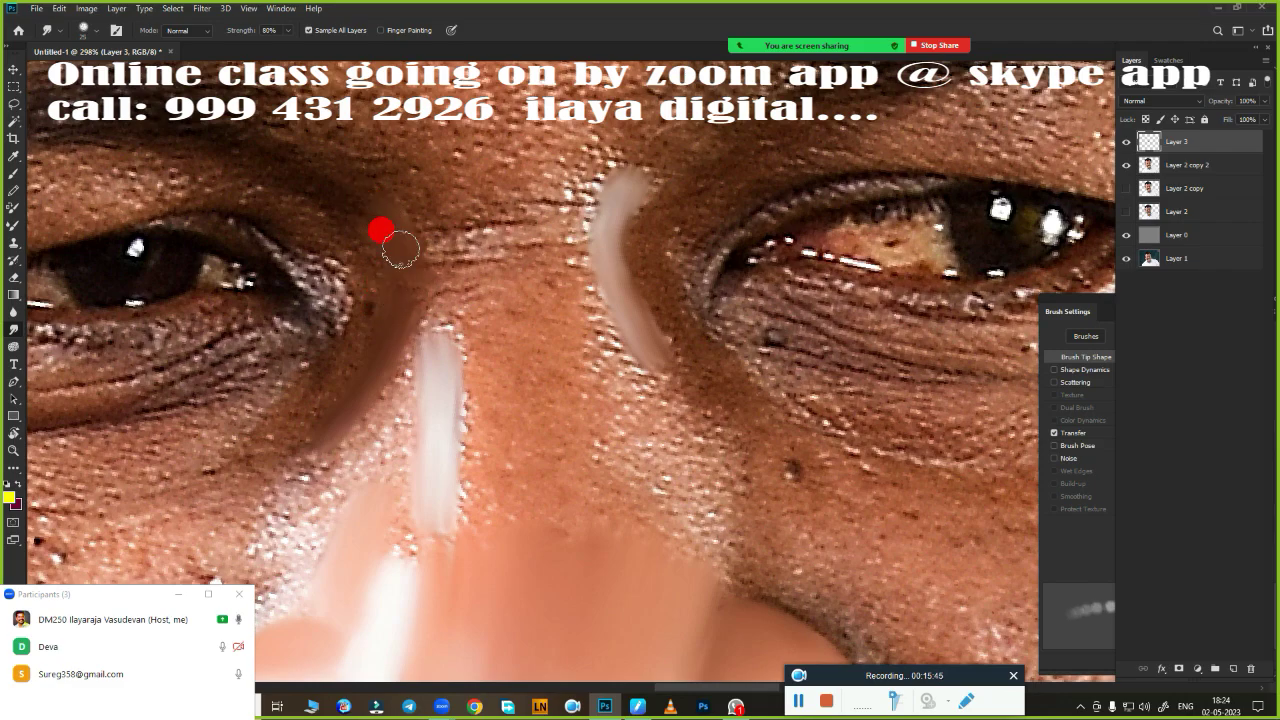
{"action": "mouse_move", "coordinate": [464, 251]}
{"action": "left_mouse_down"}
{"action": "mouse_move", "coordinate": [520, 236]}
{"action": "mouse_move", "coordinate": [424, 198]}
{"action": "left_mouse_up"}
{"action": "mouse_move", "coordinate": [430, 197]}
{"action": "left_mouse_down"}
{"action": "mouse_move", "coordinate": [443, 163]}
{"action": "mouse_move", "coordinate": [596, 168]}
{"action": "mouse_move", "coordinate": [575, 205]}
{"action": "mouse_move", "coordinate": [517, 129]}
{"action": "mouse_move", "coordinate": [403, 167]}
{"action": "left_mouse_up"}
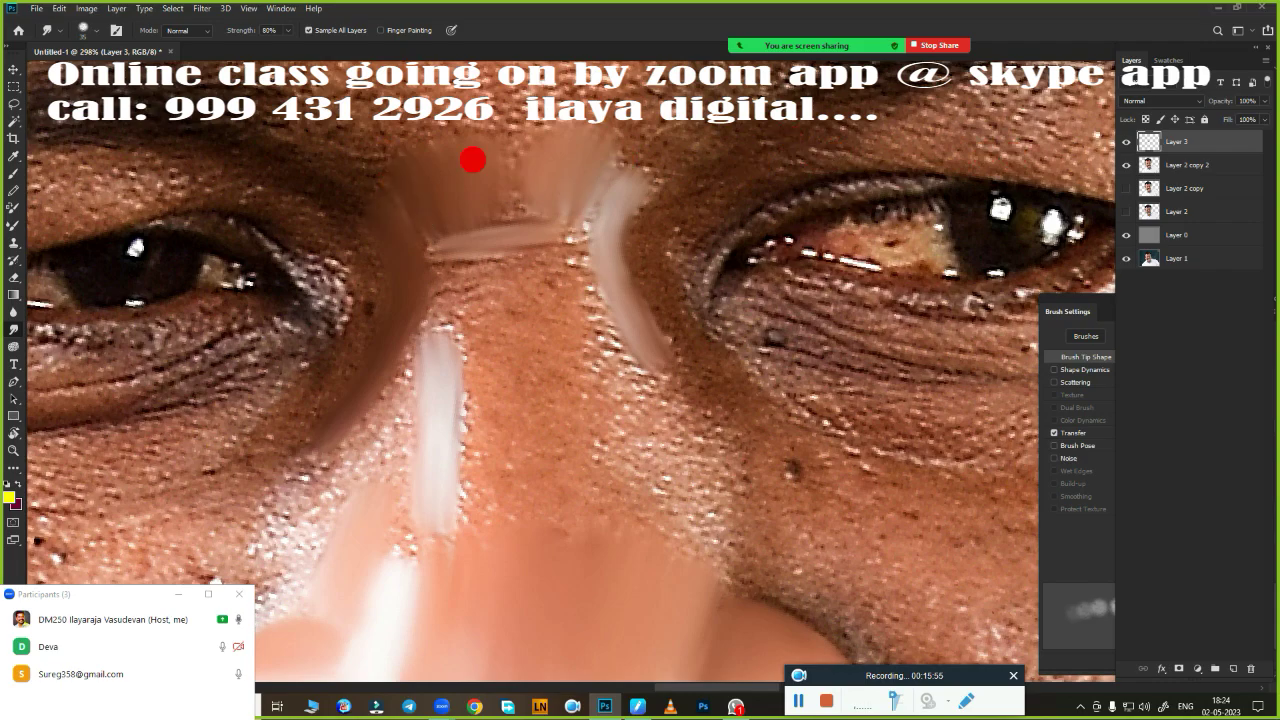
{"action": "mouse_move", "coordinate": [473, 160]}
{"action": "left_mouse_down"}
{"action": "mouse_move", "coordinate": [500, 131]}
{"action": "mouse_move", "coordinate": [466, 137]}
{"action": "mouse_move", "coordinate": [569, 181]}
{"action": "left_mouse_up"}
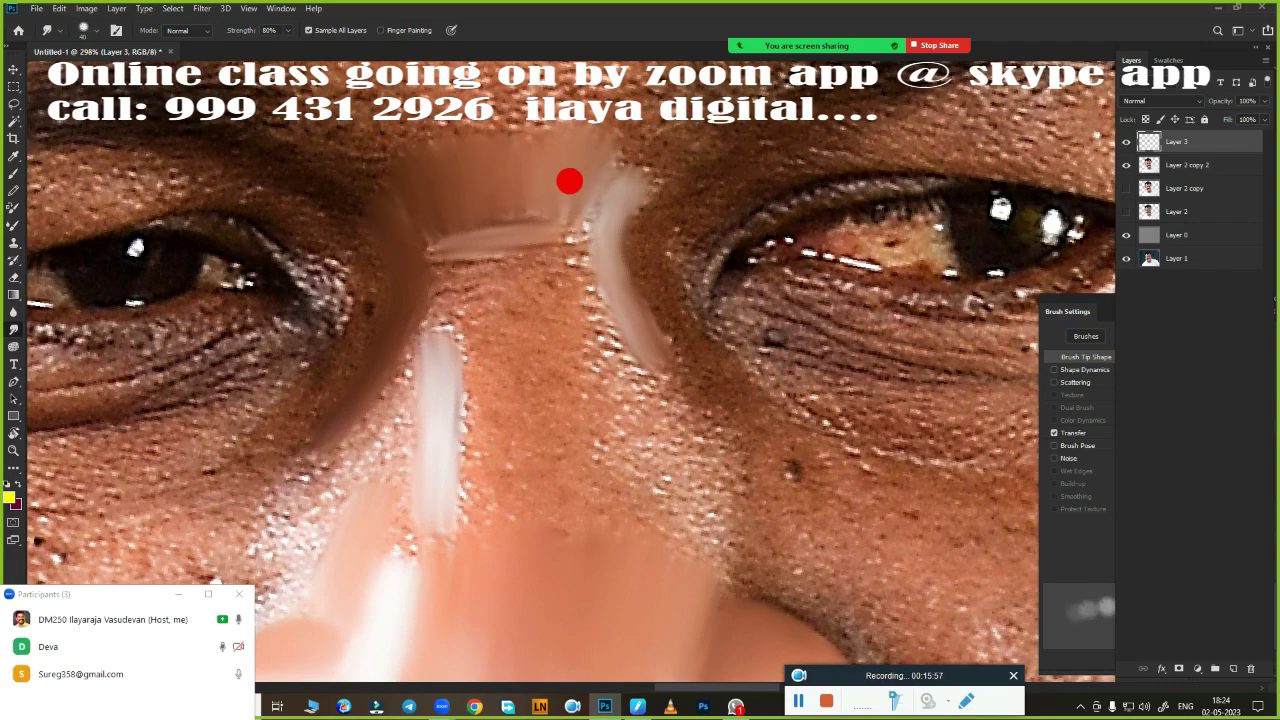
Blend away the pale streaks across the brow bridge.
{"action": "scroll", "coordinate": [569, 181], "scroll_direction": "up", "scroll_amount": 2}
{"action": "scroll", "coordinate": [557, 220], "scroll_direction": "up", "scroll_amount": 2}
{"action": "scroll", "coordinate": [628, 214], "scroll_direction": "up", "scroll_amount": 2}
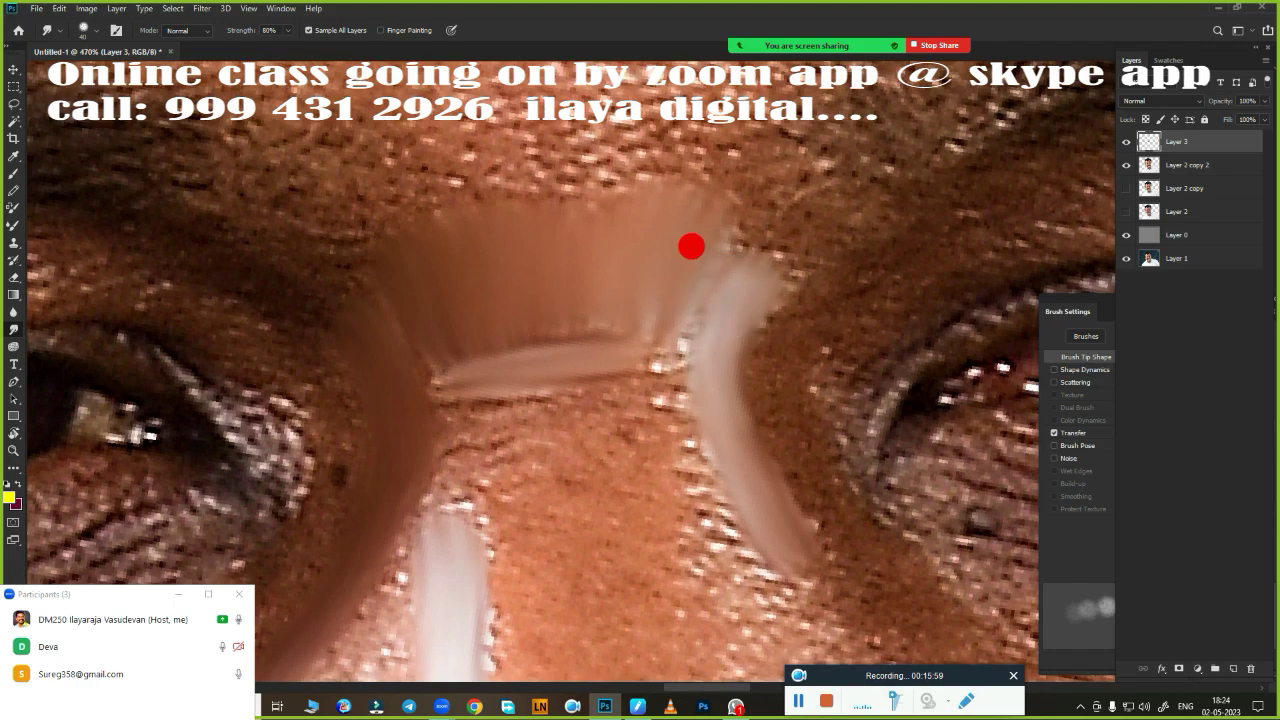
{"action": "mouse_move", "coordinate": [733, 288]}
{"action": "left_mouse_down"}
{"action": "mouse_move", "coordinate": [763, 274]}
{"action": "mouse_move", "coordinate": [720, 250]}
{"action": "mouse_move", "coordinate": [694, 316]}
{"action": "mouse_move", "coordinate": [702, 231]}
{"action": "mouse_move", "coordinate": [711, 242]}
{"action": "mouse_move", "coordinate": [683, 283]}
{"action": "left_mouse_up"}
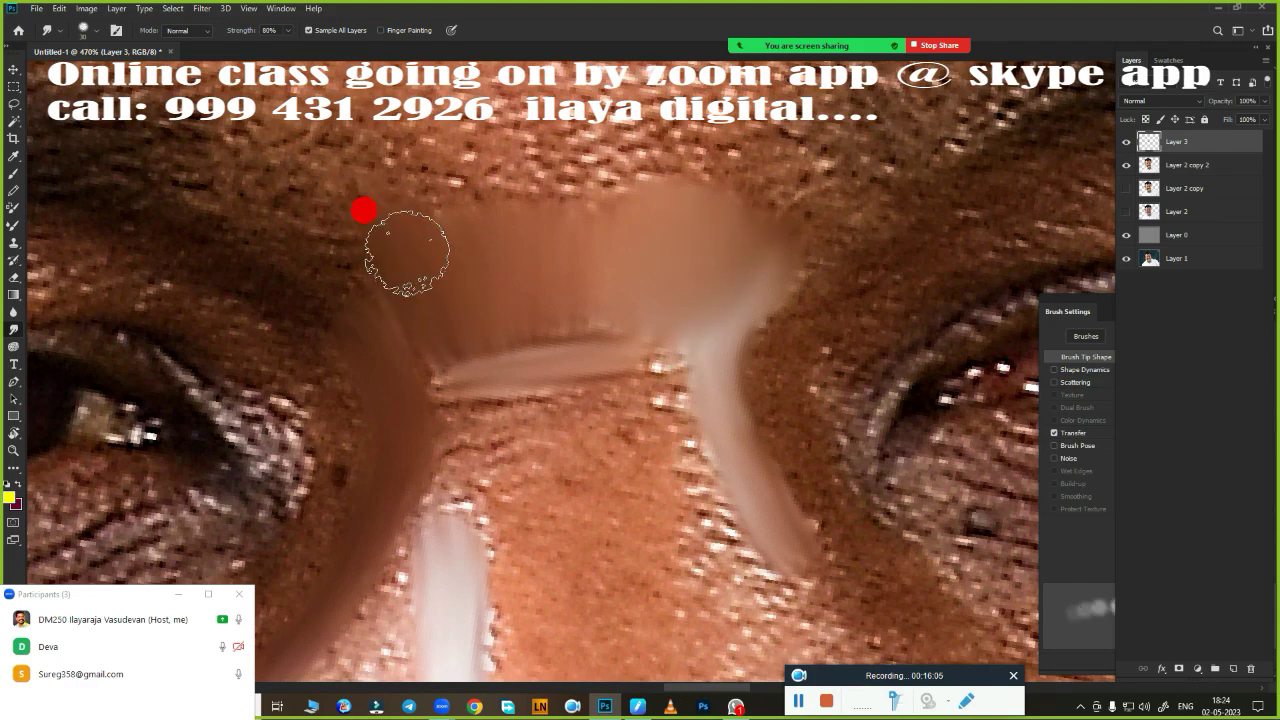
{"action": "mouse_move", "coordinate": [407, 252]}
{"action": "left_mouse_down"}
{"action": "mouse_move", "coordinate": [414, 232]}
{"action": "mouse_move", "coordinate": [546, 237]}
{"action": "mouse_move", "coordinate": [472, 286]}
{"action": "mouse_move", "coordinate": [541, 318]}
{"action": "mouse_move", "coordinate": [629, 271]}
{"action": "mouse_move", "coordinate": [586, 251]}
{"action": "mouse_move", "coordinate": [634, 294]}
{"action": "left_mouse_up"}
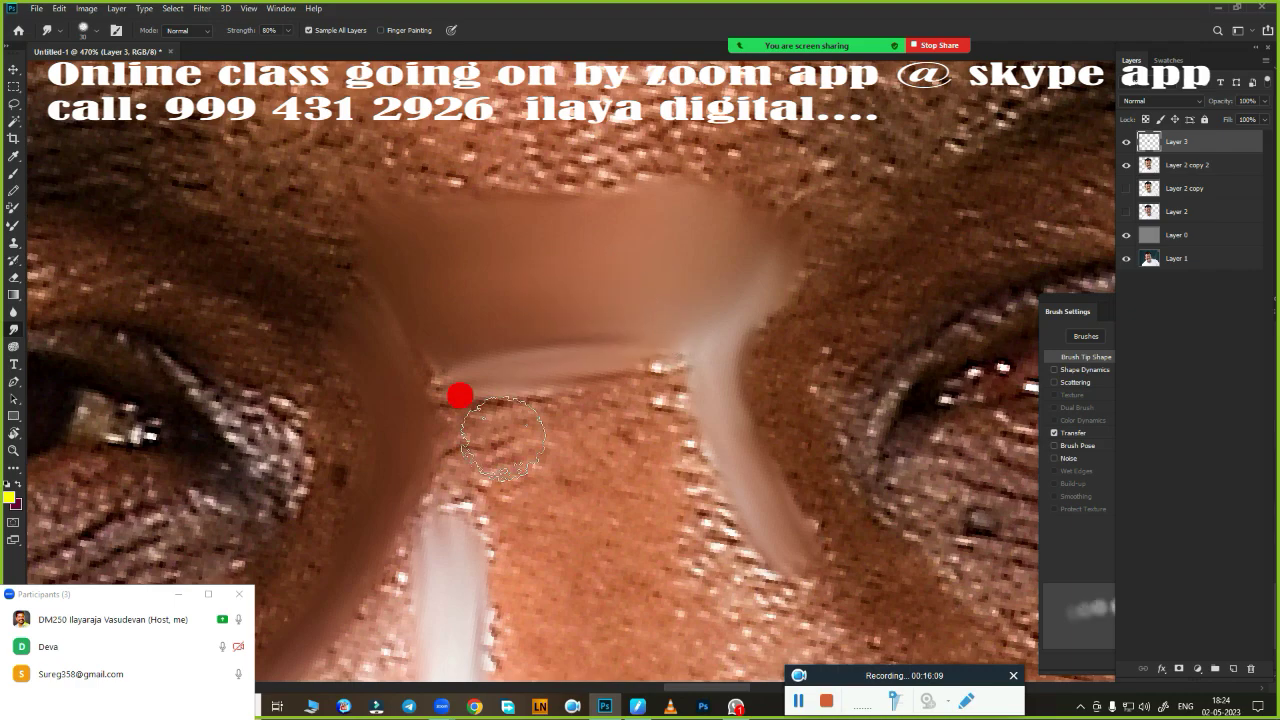
{"action": "mouse_move", "coordinate": [503, 437]}
{"action": "left_mouse_down"}
{"action": "mouse_move", "coordinate": [443, 428]}
{"action": "mouse_move", "coordinate": [434, 371]}
{"action": "mouse_move", "coordinate": [457, 486]}
{"action": "left_mouse_up"}
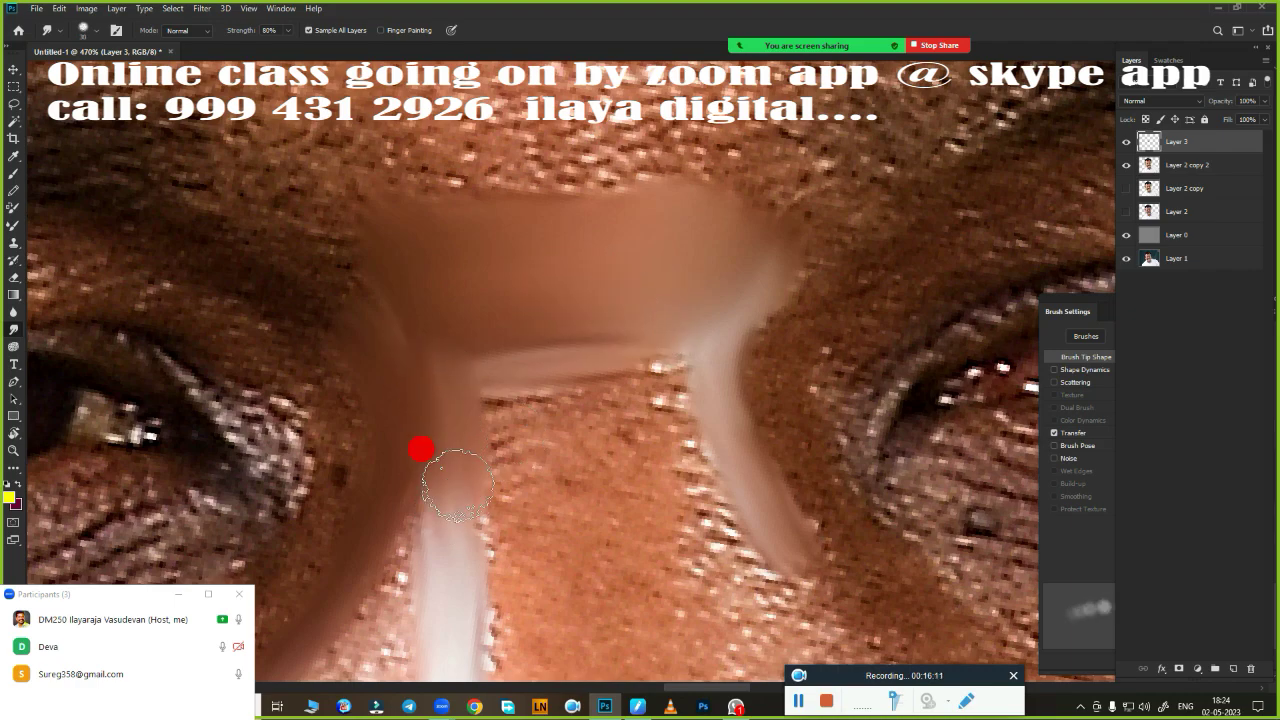
{"action": "left_click_drag", "start_coordinate": [669, 391], "coordinate": [734, 580]}
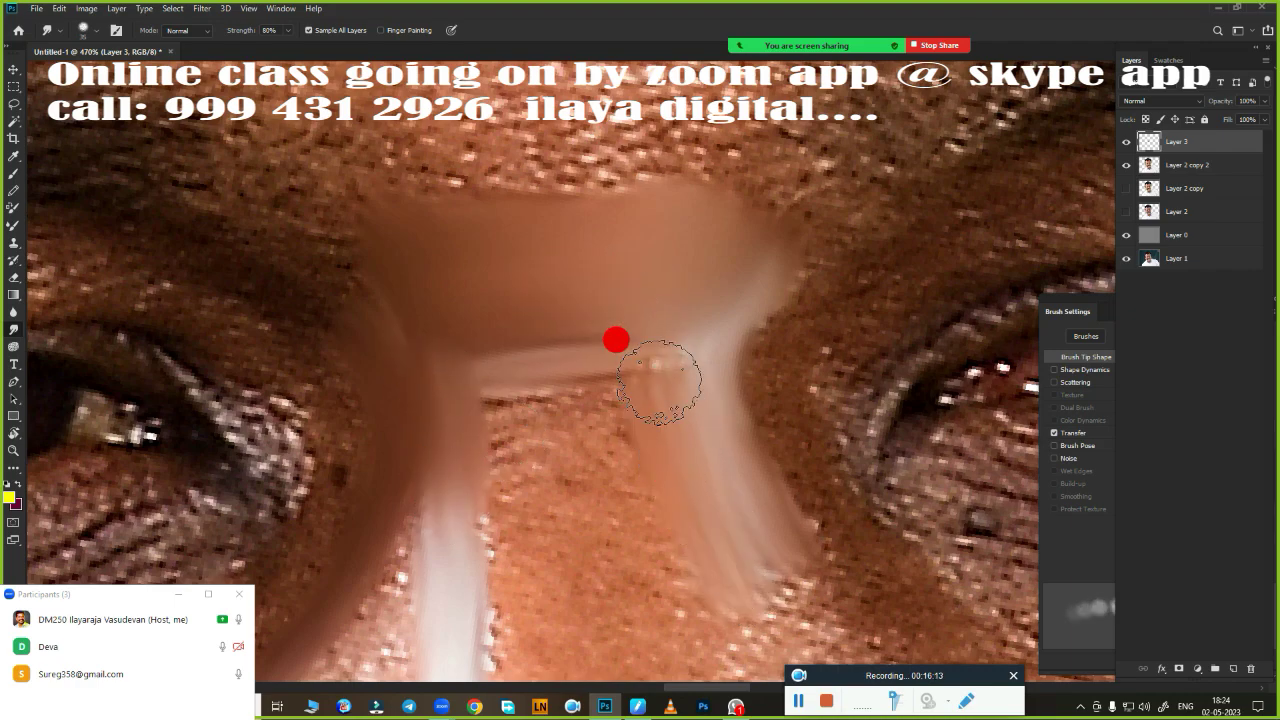
{"action": "mouse_move", "coordinate": [659, 382]}
{"action": "left_mouse_down"}
{"action": "mouse_move", "coordinate": [512, 392]}
{"action": "mouse_move", "coordinate": [659, 378]}
{"action": "mouse_move", "coordinate": [683, 311]}
{"action": "mouse_move", "coordinate": [707, 438]}
{"action": "left_mouse_up"}
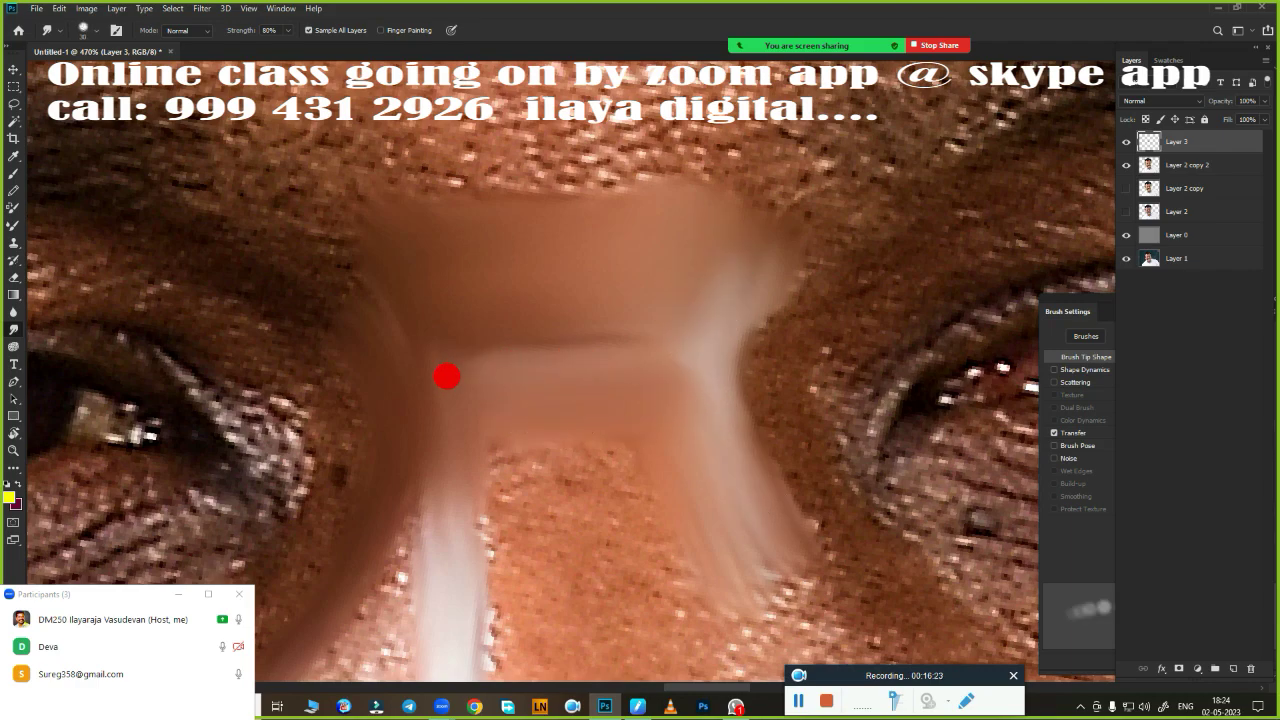
Smooth the skin above the nose tip and along both nose edges.
{"action": "scroll", "coordinate": [614, 515], "scroll_direction": "down", "scroll_amount": 3}
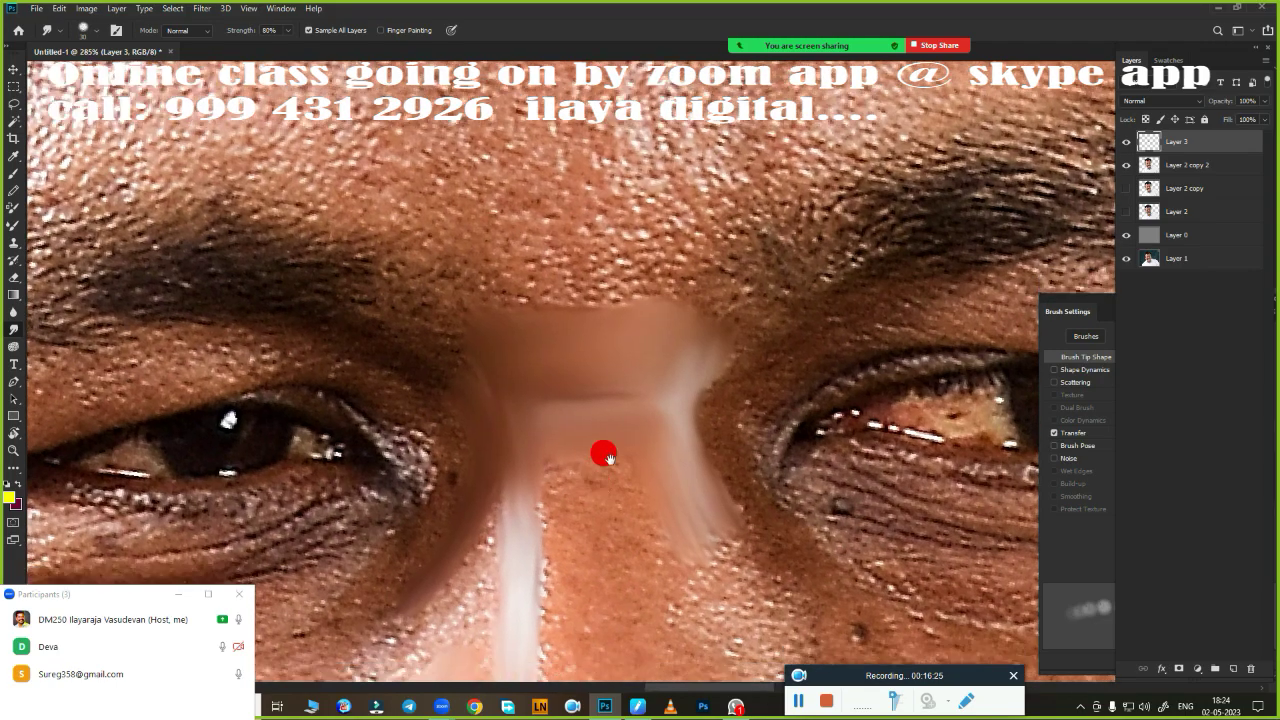
{"action": "left_click_drag", "start_coordinate": [603, 451], "coordinate": [608, 217]}
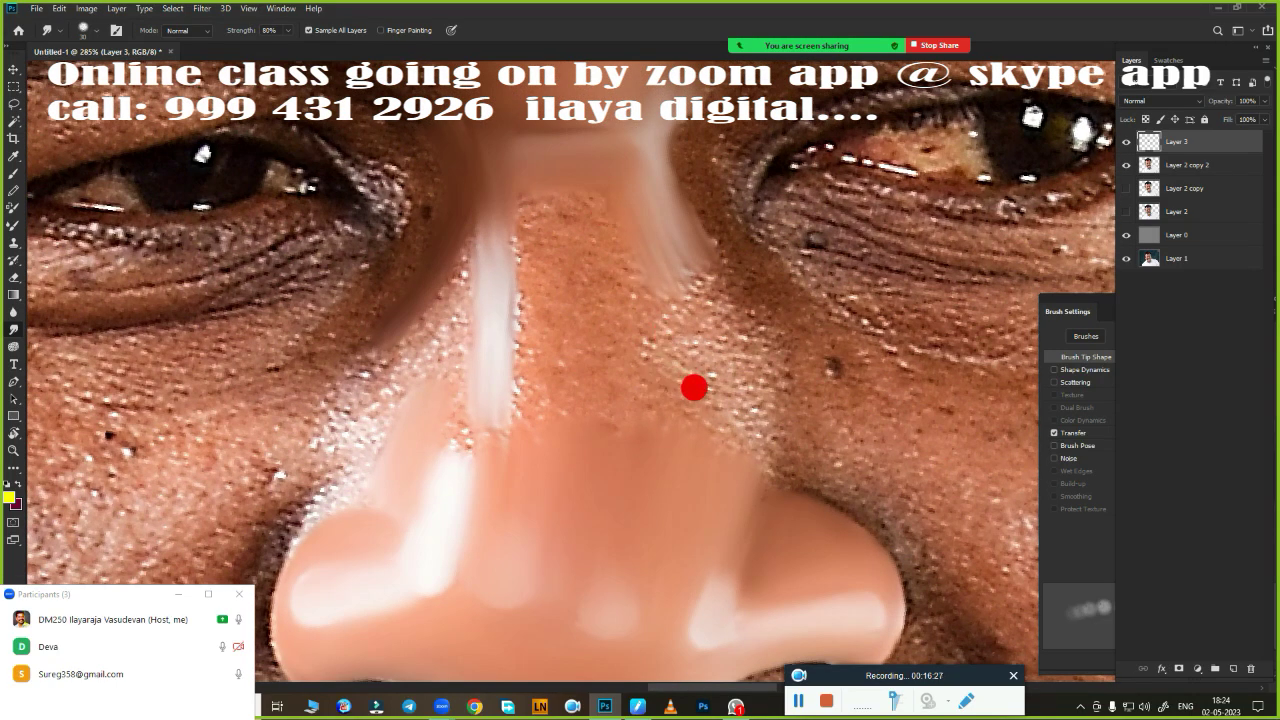
{"action": "mouse_move", "coordinate": [670, 339]}
{"action": "left_mouse_down"}
{"action": "mouse_move", "coordinate": [651, 417]}
{"action": "mouse_move", "coordinate": [640, 354]}
{"action": "mouse_move", "coordinate": [663, 437]}
{"action": "mouse_move", "coordinate": [618, 286]}
{"action": "mouse_move", "coordinate": [506, 194]}
{"action": "mouse_move", "coordinate": [508, 331]}
{"action": "mouse_move", "coordinate": [497, 151]}
{"action": "mouse_move", "coordinate": [503, 403]}
{"action": "mouse_move", "coordinate": [539, 326]}
{"action": "left_mouse_up"}
{"action": "mouse_move", "coordinate": [591, 377]}
{"action": "left_mouse_down"}
{"action": "mouse_move", "coordinate": [586, 229]}
{"action": "mouse_move", "coordinate": [614, 429]}
{"action": "mouse_move", "coordinate": [614, 243]}
{"action": "mouse_move", "coordinate": [647, 332]}
{"action": "mouse_move", "coordinate": [631, 277]}
{"action": "mouse_move", "coordinate": [603, 286]}
{"action": "mouse_move", "coordinate": [617, 337]}
{"action": "mouse_move", "coordinate": [499, 387]}
{"action": "left_mouse_up"}
{"action": "mouse_move", "coordinate": [448, 337]}
{"action": "left_mouse_down"}
{"action": "mouse_move", "coordinate": [460, 386]}
{"action": "mouse_move", "coordinate": [443, 383]}
{"action": "mouse_move", "coordinate": [429, 477]}
{"action": "mouse_move", "coordinate": [437, 417]}
{"action": "mouse_move", "coordinate": [466, 386]}
{"action": "mouse_move", "coordinate": [454, 358]}
{"action": "mouse_move", "coordinate": [471, 443]}
{"action": "mouse_move", "coordinate": [480, 394]}
{"action": "mouse_move", "coordinate": [423, 277]}
{"action": "mouse_move", "coordinate": [397, 320]}
{"action": "mouse_move", "coordinate": [408, 317]}
{"action": "mouse_move", "coordinate": [414, 354]}
{"action": "mouse_move", "coordinate": [429, 349]}
{"action": "mouse_move", "coordinate": [471, 191]}
{"action": "mouse_move", "coordinate": [473, 364]}
{"action": "mouse_move", "coordinate": [466, 340]}
{"action": "mouse_move", "coordinate": [423, 431]}
{"action": "mouse_move", "coordinate": [426, 414]}
{"action": "mouse_move", "coordinate": [484, 425]}
{"action": "left_mouse_up"}
{"action": "mouse_move", "coordinate": [669, 295]}
{"action": "left_mouse_down"}
{"action": "mouse_move", "coordinate": [714, 343]}
{"action": "mouse_move", "coordinate": [691, 283]}
{"action": "mouse_move", "coordinate": [720, 351]}
{"action": "mouse_move", "coordinate": [691, 403]}
{"action": "mouse_move", "coordinate": [703, 430]}
{"action": "left_mouse_up"}
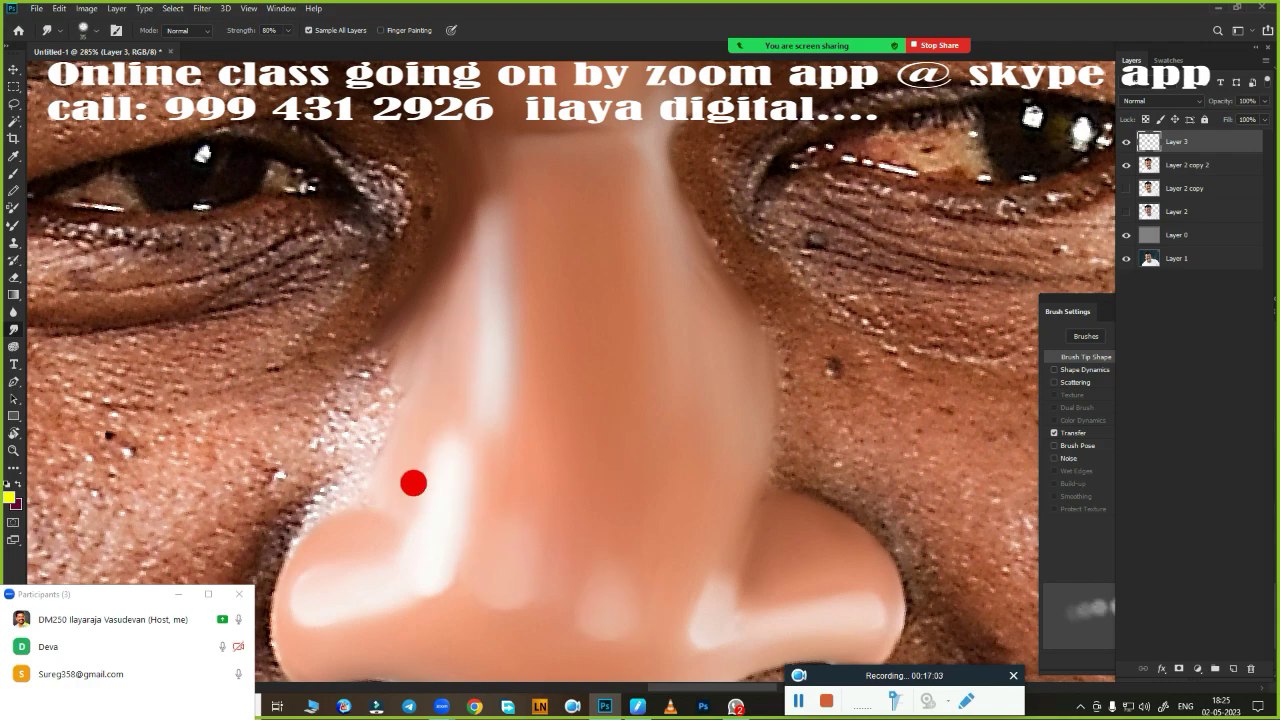
Fit the whole face on screen and toggle Layer 3 to compare the retouch.
{"action": "key", "text": "ctrl+0"}
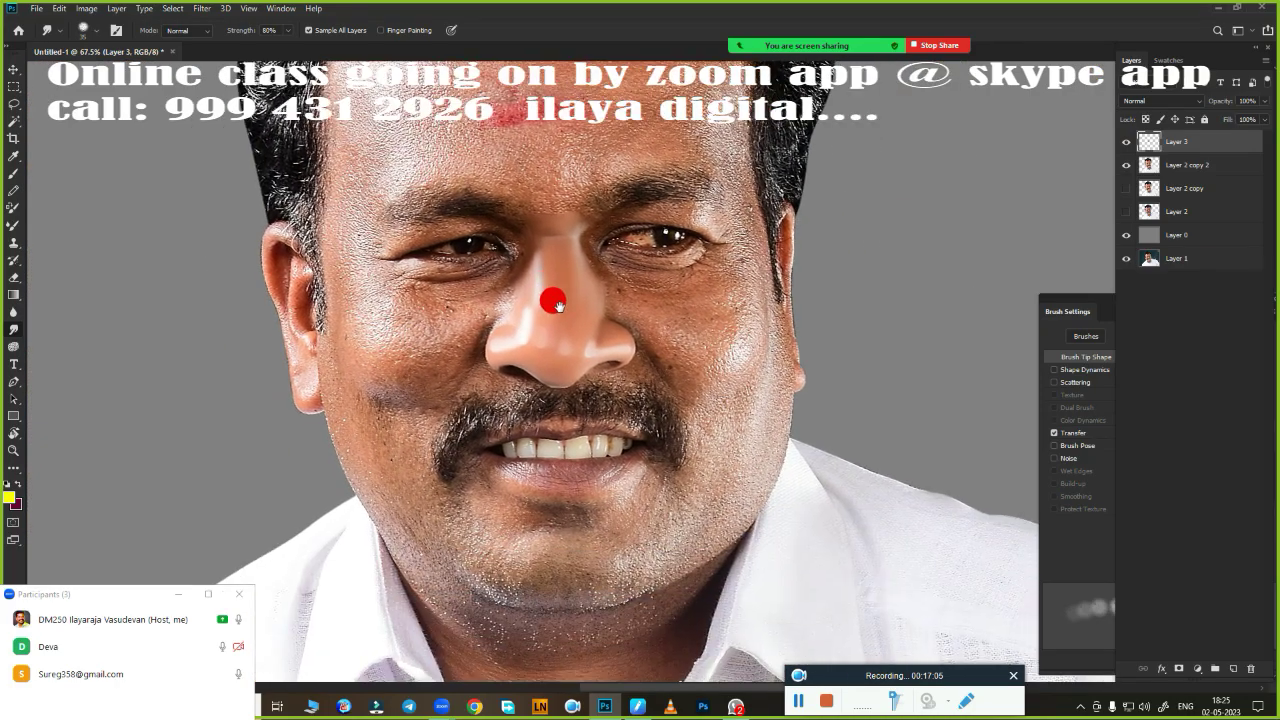
{"action": "left_click", "coordinate": [1125, 143]}
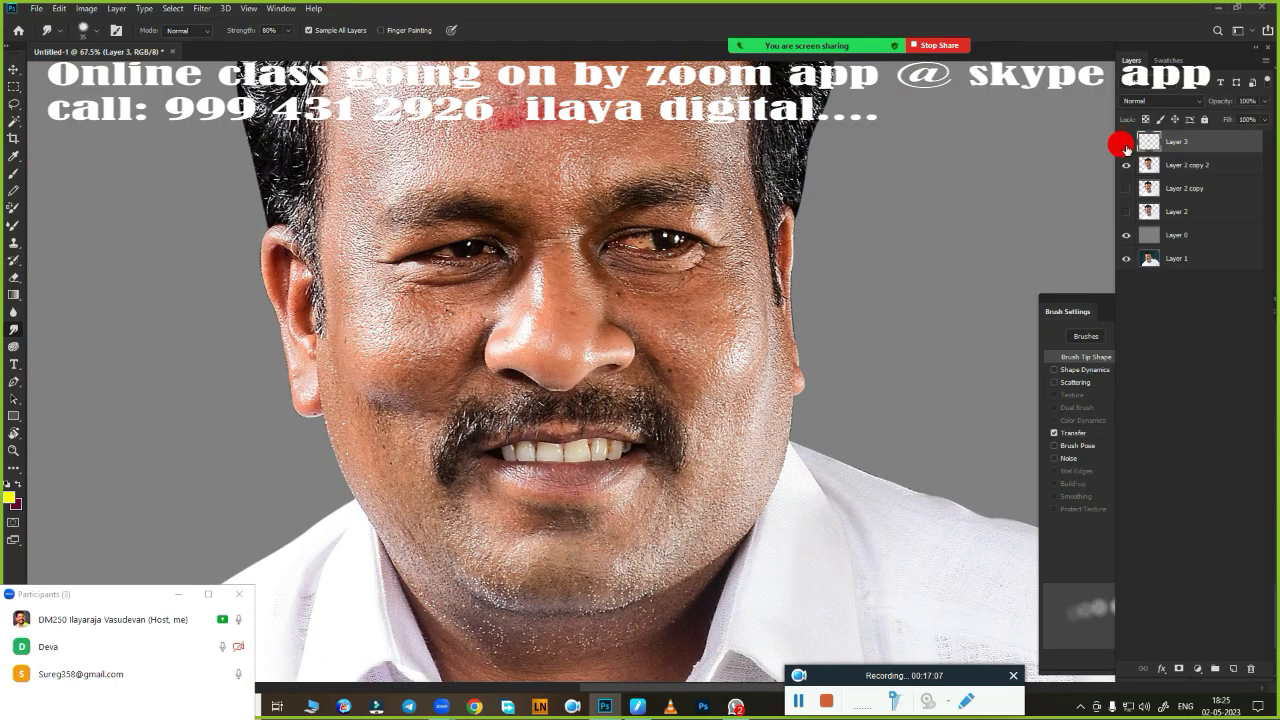
{"action": "left_click", "coordinate": [1125, 143]}
{"action": "scroll", "coordinate": [700, 300], "scroll_direction": "up", "scroll_amount": 5}
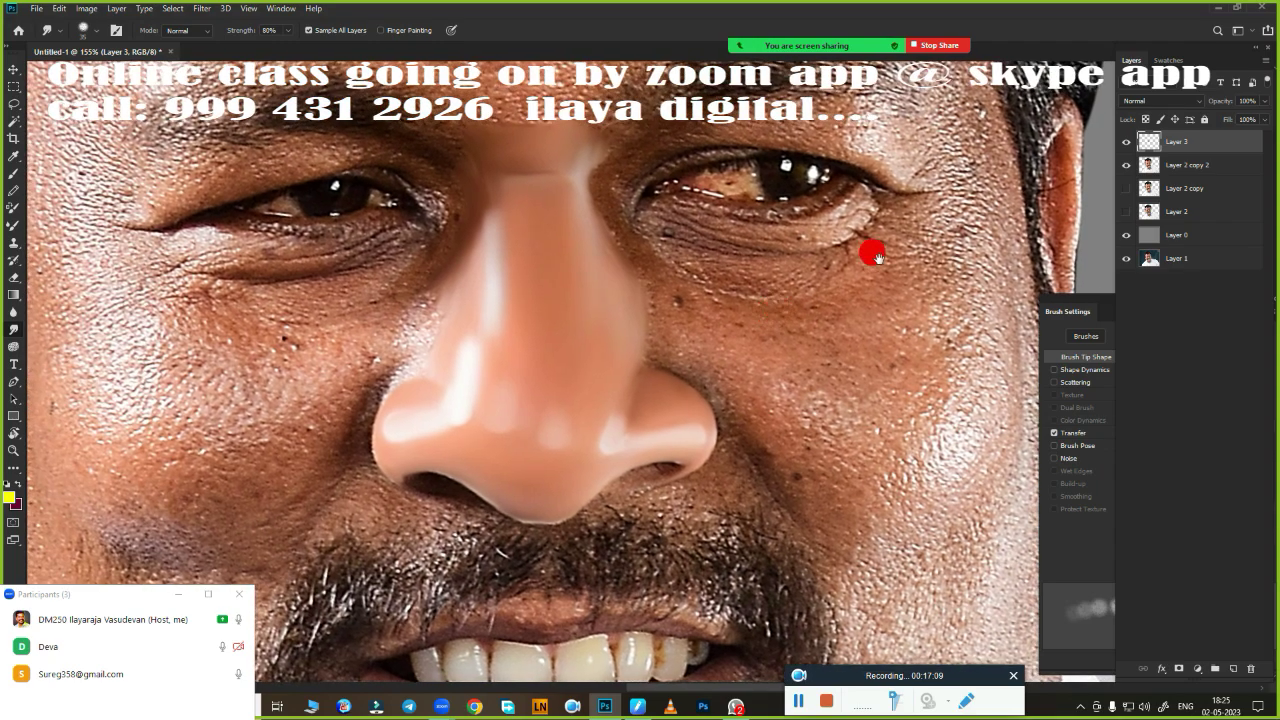
{"action": "left_click", "coordinate": [1125, 143]}
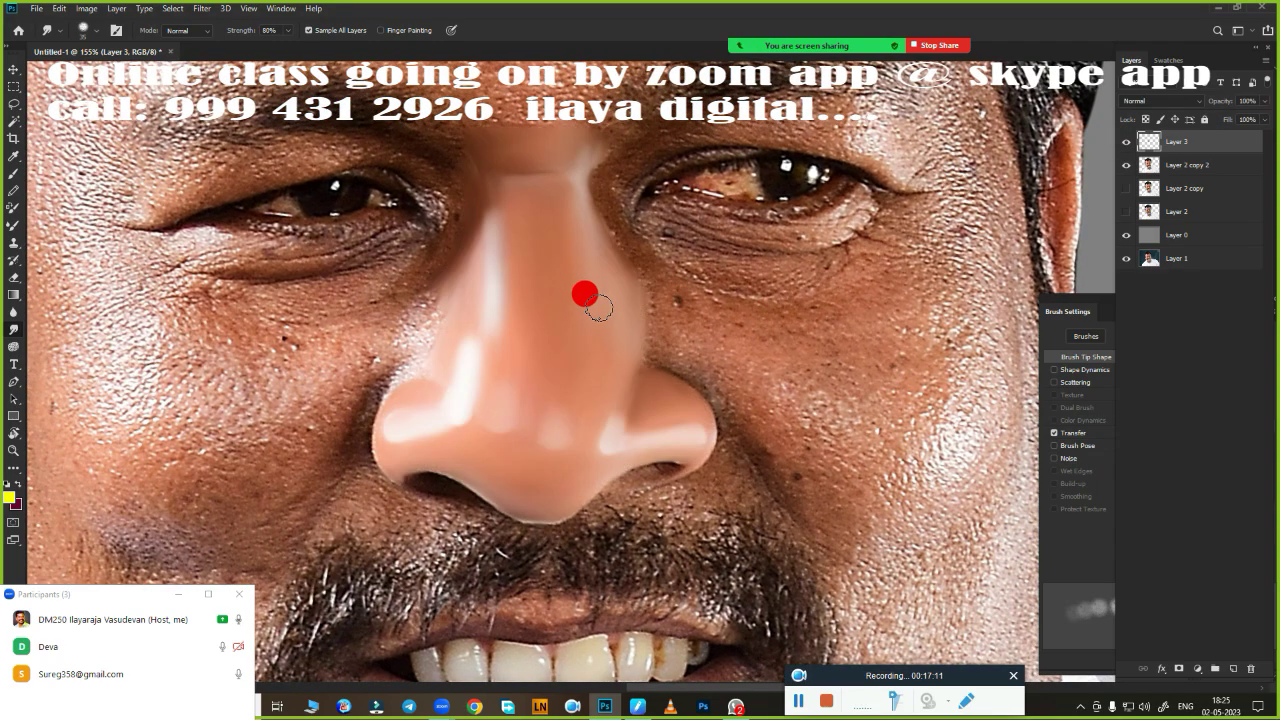
Select the Eraser with a small brush size.
{"action": "key", "text": "e"}
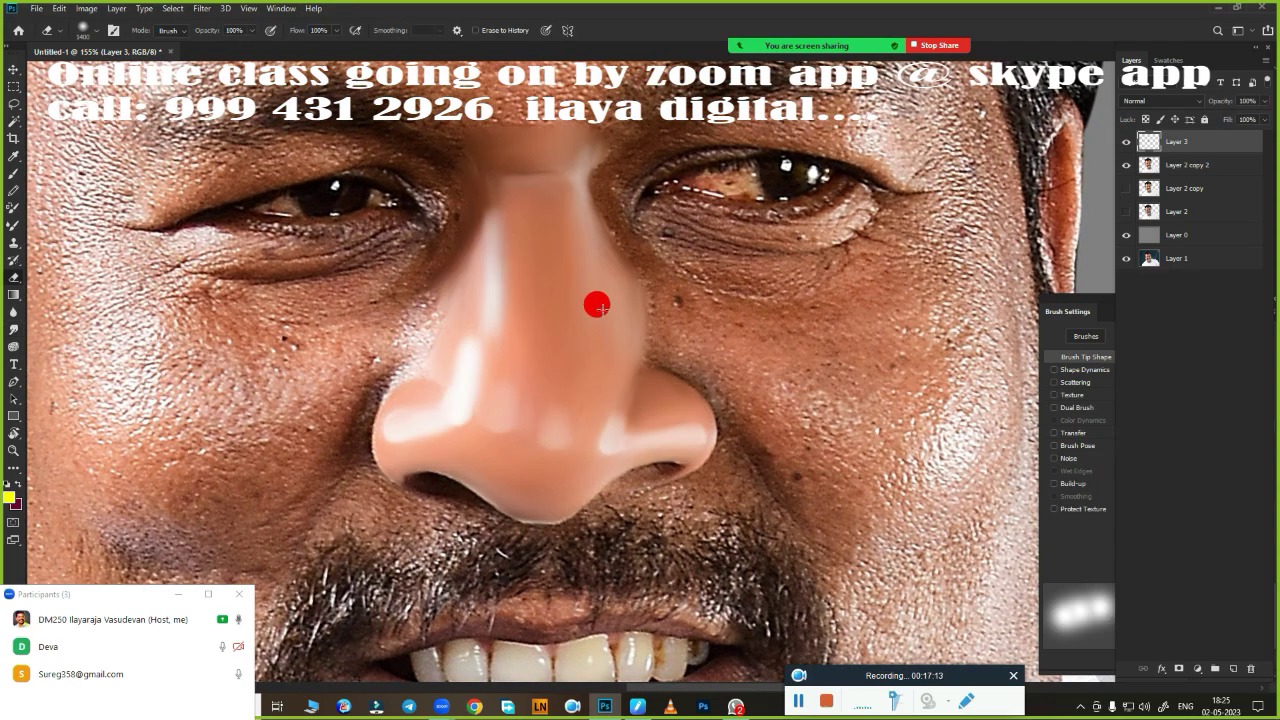
{"action": "key", "text": "bracketleft"}
{"action": "key", "text": "bracketleft"}
{"action": "key", "text": "bracketleft"}
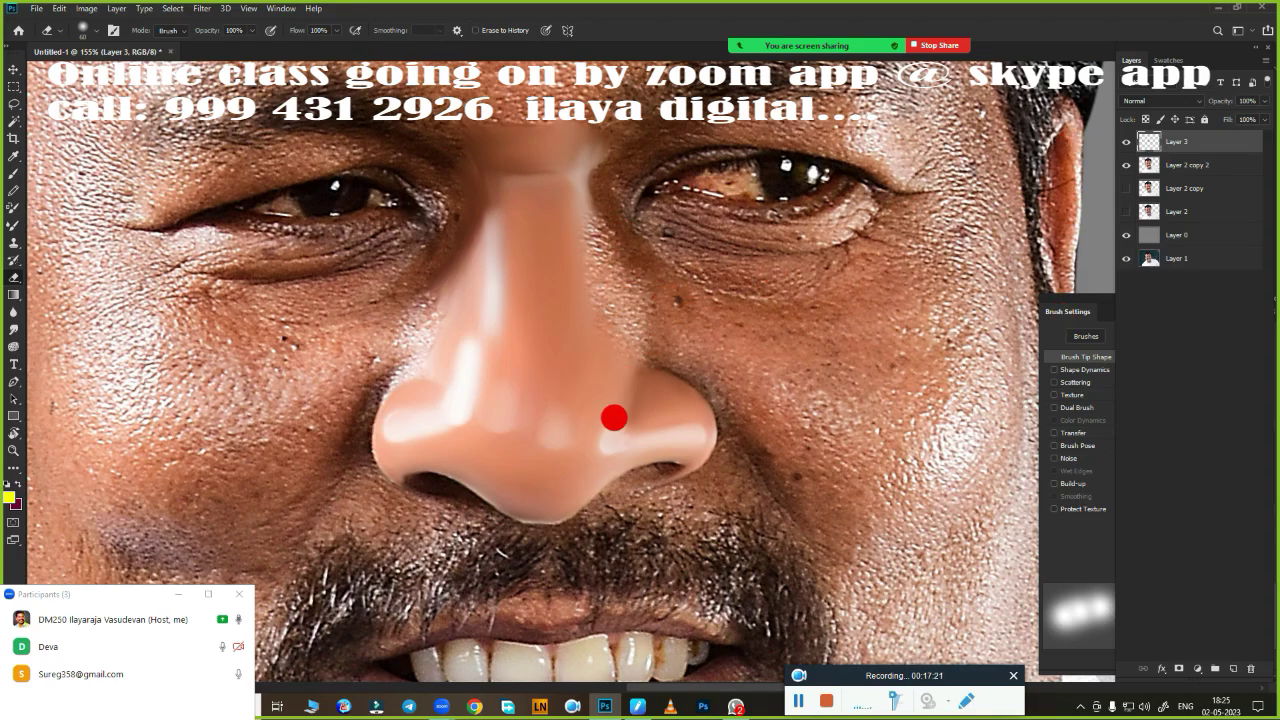
{"action": "scroll", "coordinate": [604, 388], "scroll_direction": "up", "scroll_amount": 2}
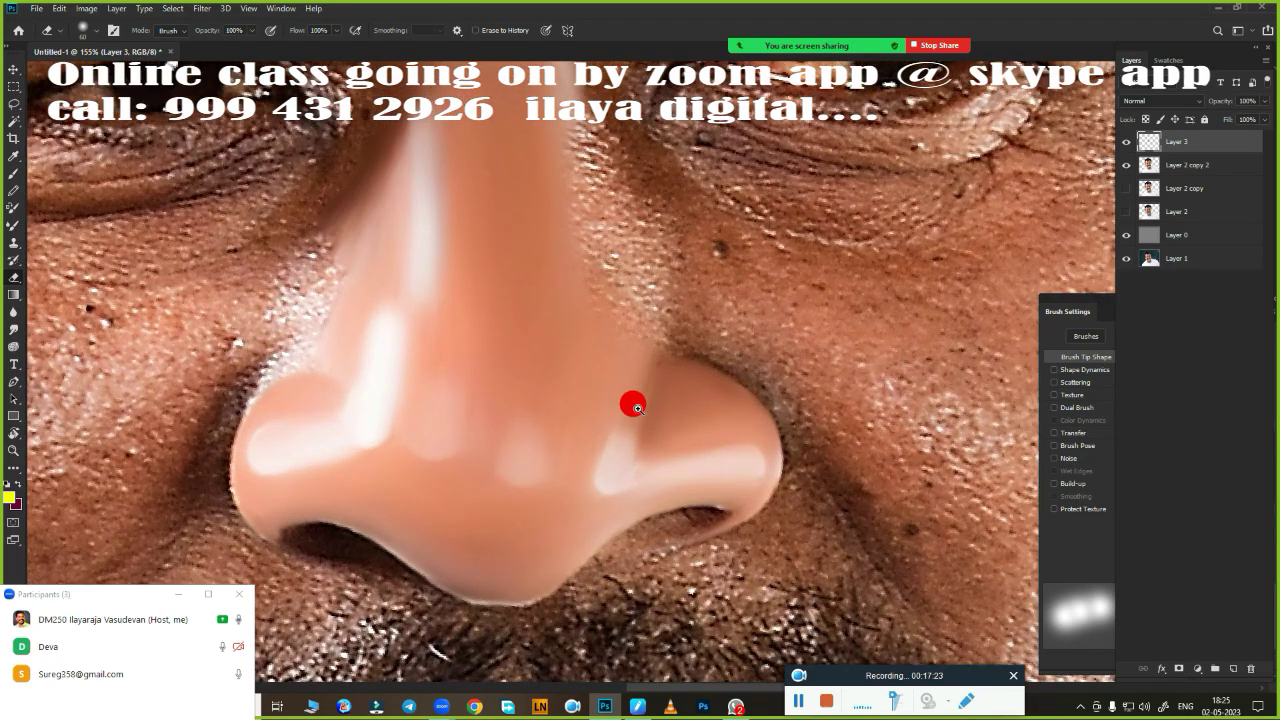
{"action": "scroll", "coordinate": [634, 403], "scroll_direction": "up", "scroll_amount": 2}
{"action": "scroll", "coordinate": [643, 403], "scroll_direction": "up", "scroll_amount": 1}
Return to smudging and blend the nose's right edge into the cheek.
{"action": "key", "text": "r"}
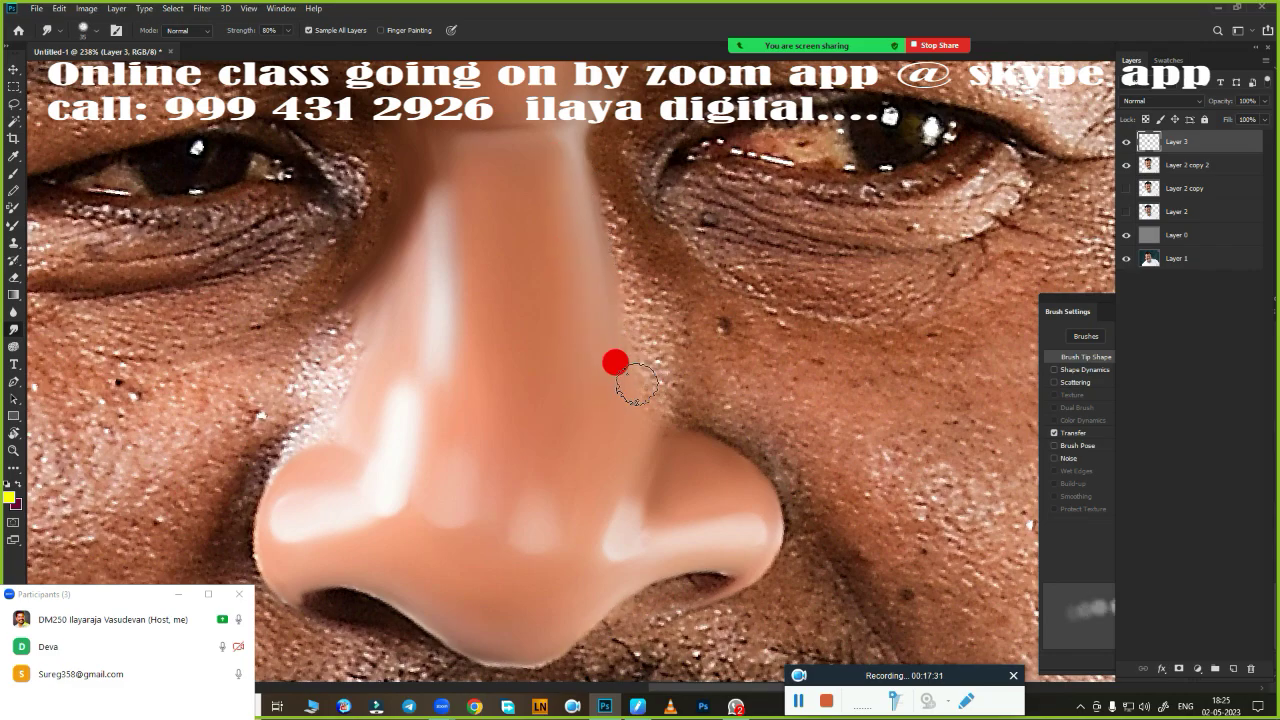
{"action": "mouse_move", "coordinate": [676, 418]}
{"action": "left_mouse_down"}
{"action": "mouse_move", "coordinate": [703, 406]}
{"action": "mouse_move", "coordinate": [649, 414]}
{"action": "mouse_move", "coordinate": [686, 403]}
{"action": "left_mouse_up"}
{"action": "mouse_move", "coordinate": [623, 310]}
{"action": "left_mouse_down"}
{"action": "mouse_move", "coordinate": [614, 329]}
{"action": "mouse_move", "coordinate": [586, 274]}
{"action": "mouse_move", "coordinate": [594, 294]}
{"action": "left_mouse_up"}
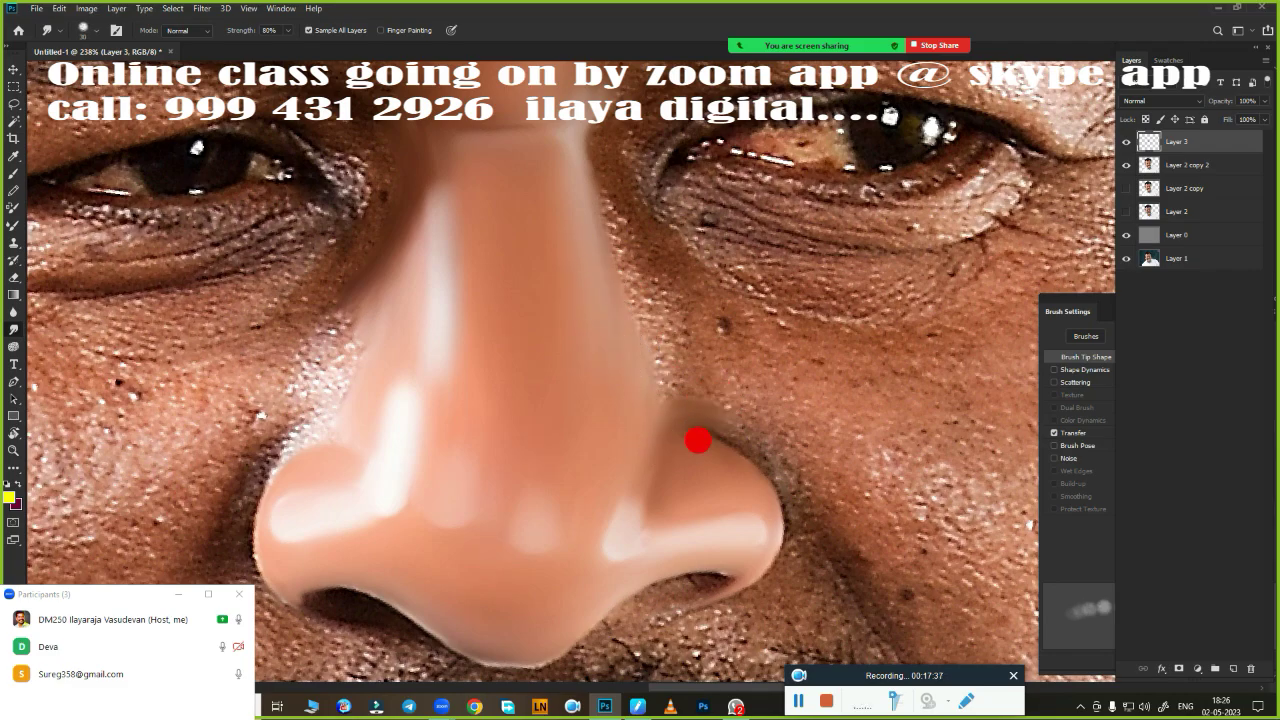
{"action": "scroll", "coordinate": [698, 440], "scroll_direction": "down", "scroll_amount": 3}
{"action": "scroll", "coordinate": [694, 223], "scroll_direction": "down", "scroll_amount": 3}
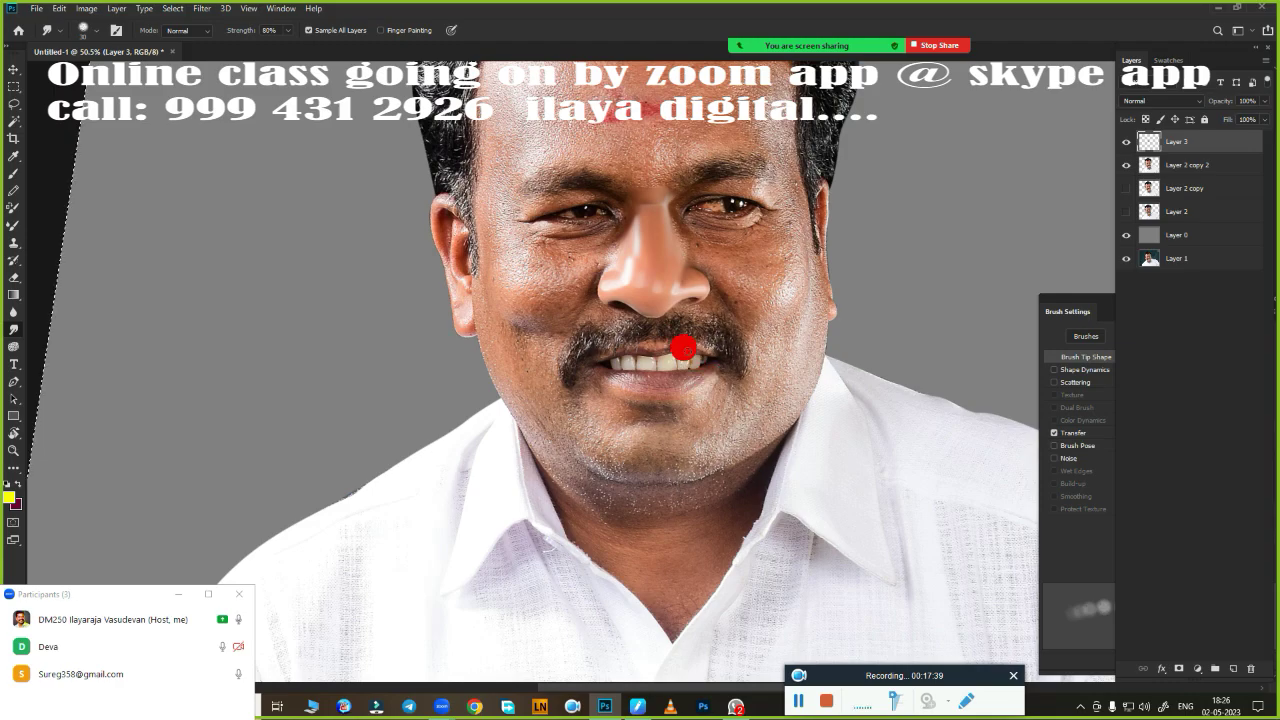
{"action": "scroll", "coordinate": [651, 300], "scroll_direction": "up", "scroll_amount": 3}
{"action": "scroll", "coordinate": [726, 351], "scroll_direction": "up", "scroll_amount": 2}
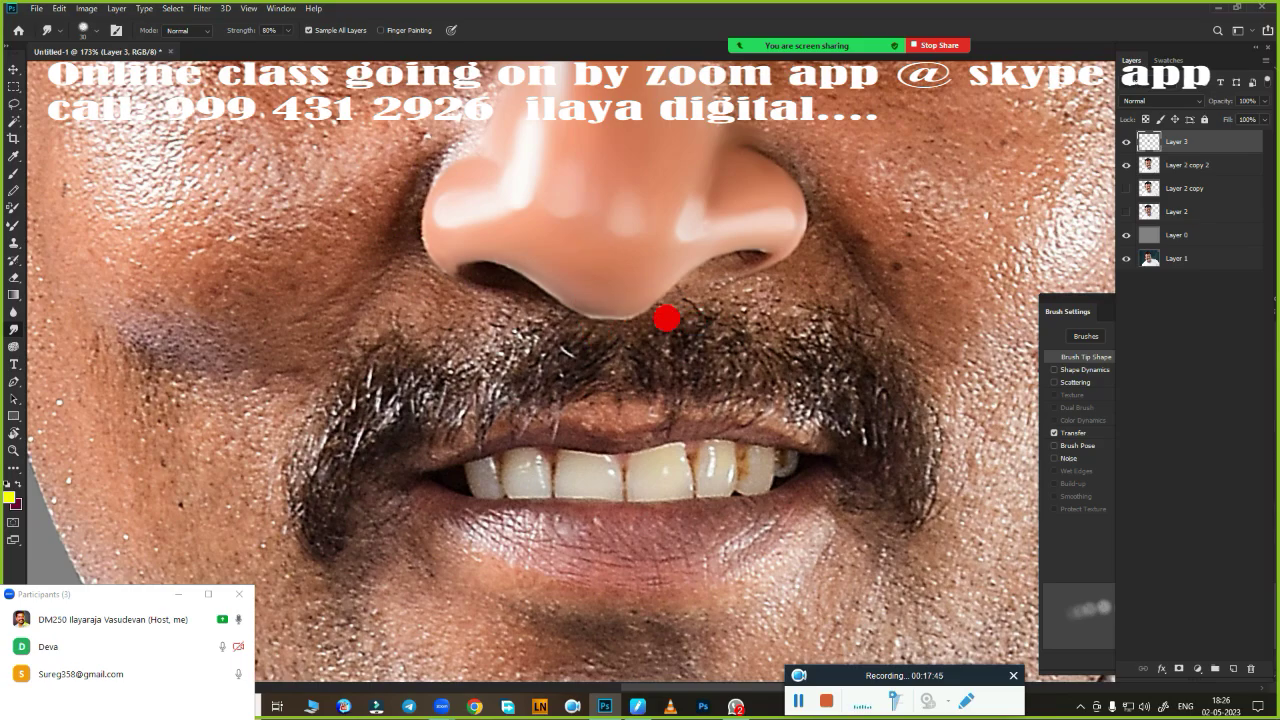
{"action": "scroll", "coordinate": [666, 318], "scroll_direction": "up", "scroll_amount": 3}
{"action": "scroll", "coordinate": [674, 340], "scroll_direction": "up", "scroll_amount": 1}
{"action": "scroll", "coordinate": [840, 323], "scroll_direction": "up", "scroll_amount": 1}
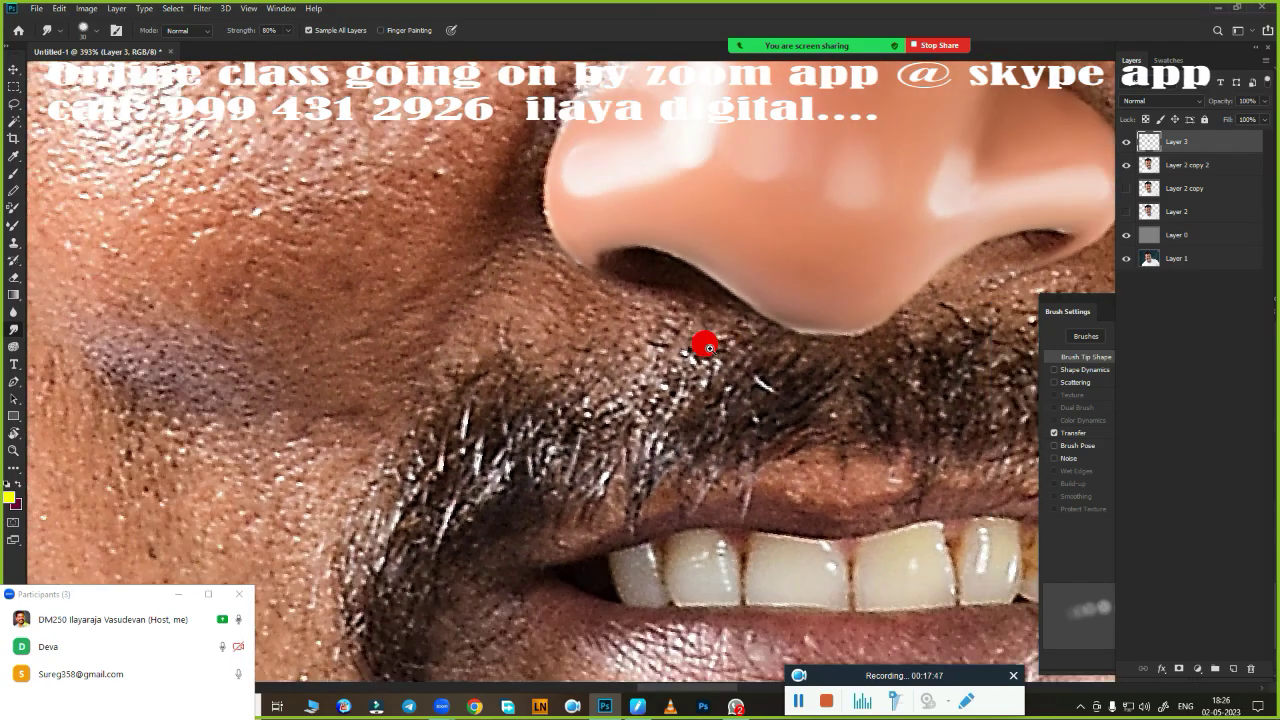
{"action": "scroll", "coordinate": [707, 347], "scroll_direction": "down", "scroll_amount": 3}
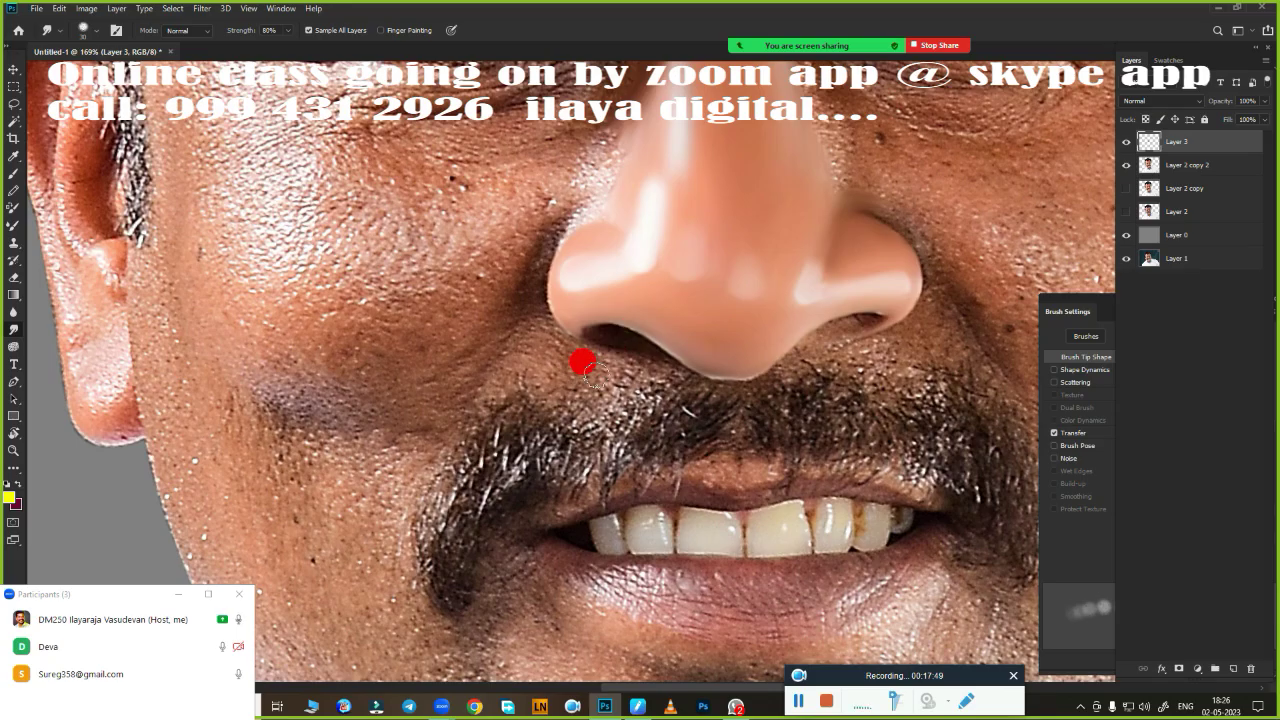
With the Pen tool active, dismiss the meeting notice and zoom in on the cheek beside the moustache.
{"action": "key", "text": "p"}
{"action": "scroll", "coordinate": [533, 399], "scroll_direction": "down", "scroll_amount": 2}
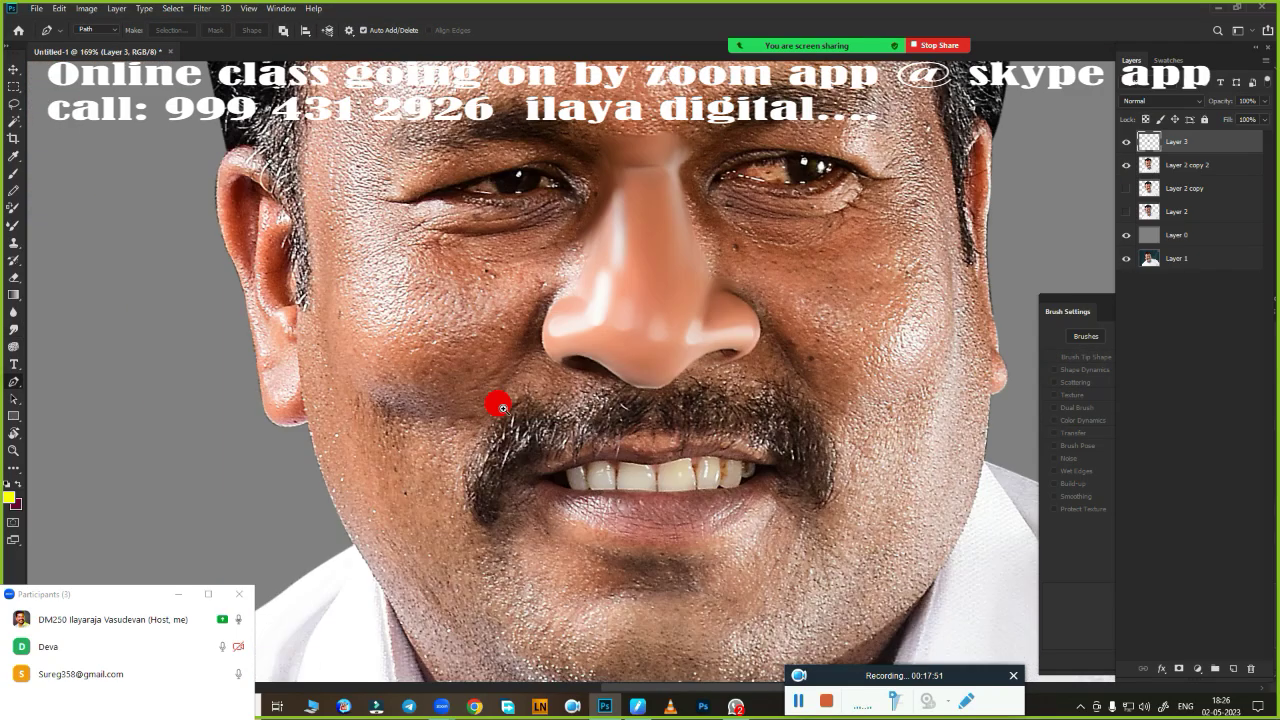
{"action": "scroll", "coordinate": [500, 406], "scroll_direction": "up", "scroll_amount": 3}
{"action": "scroll", "coordinate": [540, 300], "scroll_direction": "down", "scroll_amount": 3}
{"action": "scroll", "coordinate": [460, 314], "scroll_direction": "up", "scroll_amount": 3}
{"action": "scroll", "coordinate": [485, 317], "scroll_direction": "up", "scroll_amount": 2}
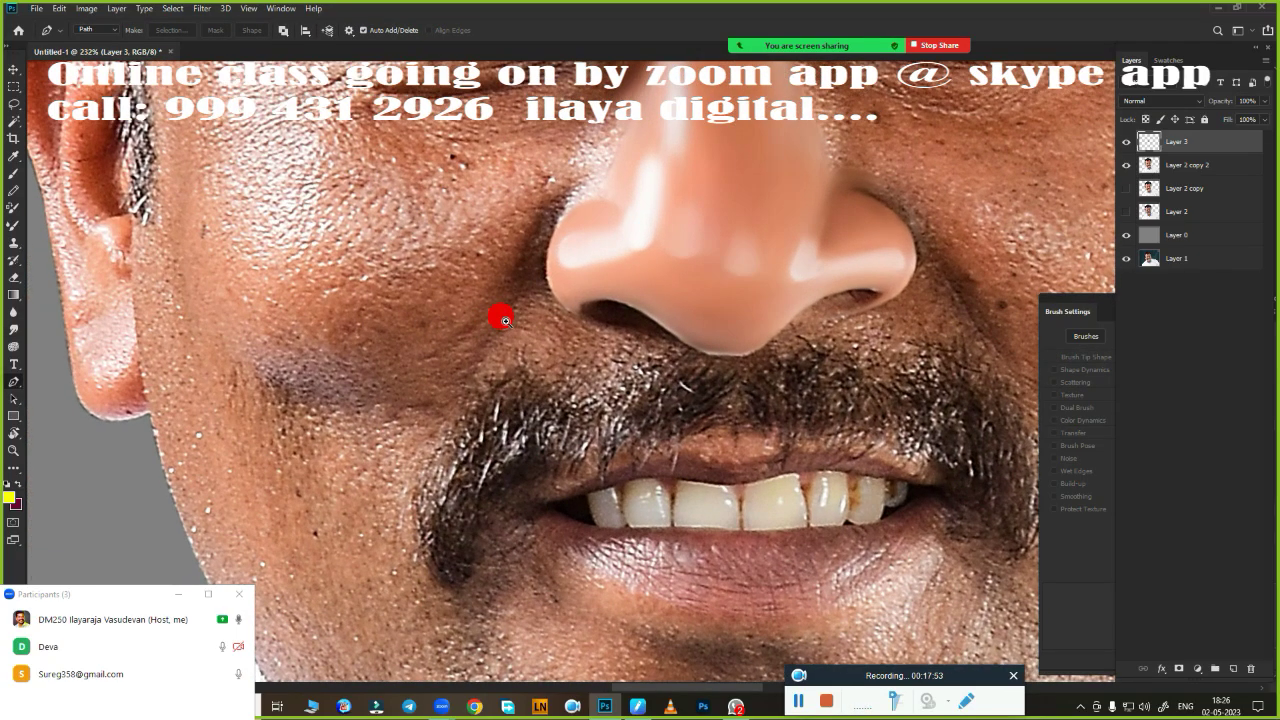
{"action": "scroll", "coordinate": [510, 312], "scroll_direction": "up", "scroll_amount": 1}
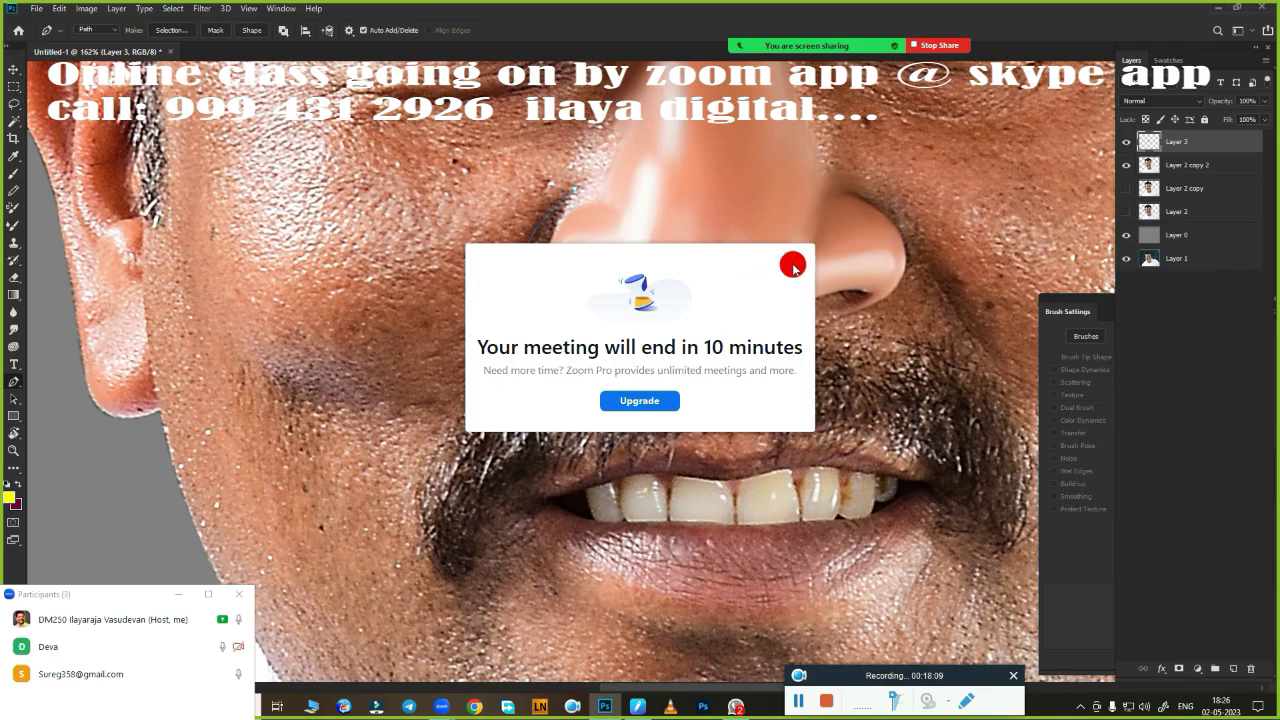
{"action": "left_click", "coordinate": [793, 266]}
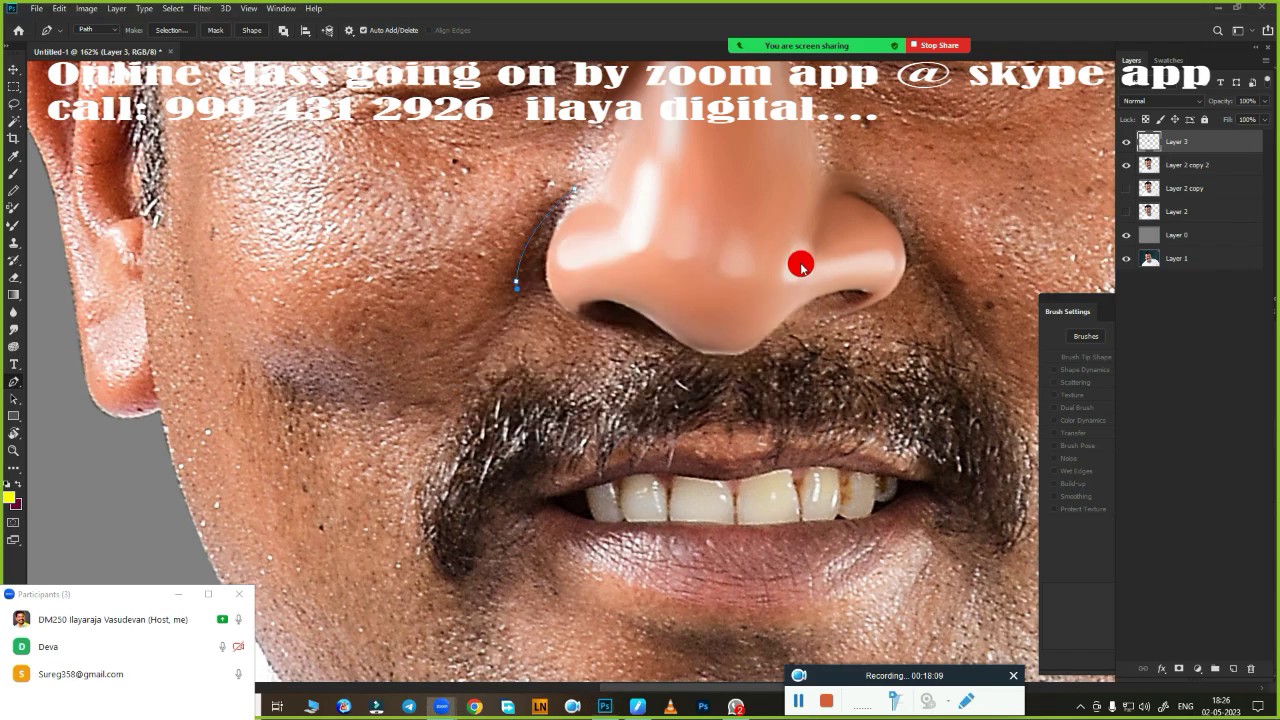
{"action": "left_click", "coordinate": [581, 393], "text": "ctrl"}
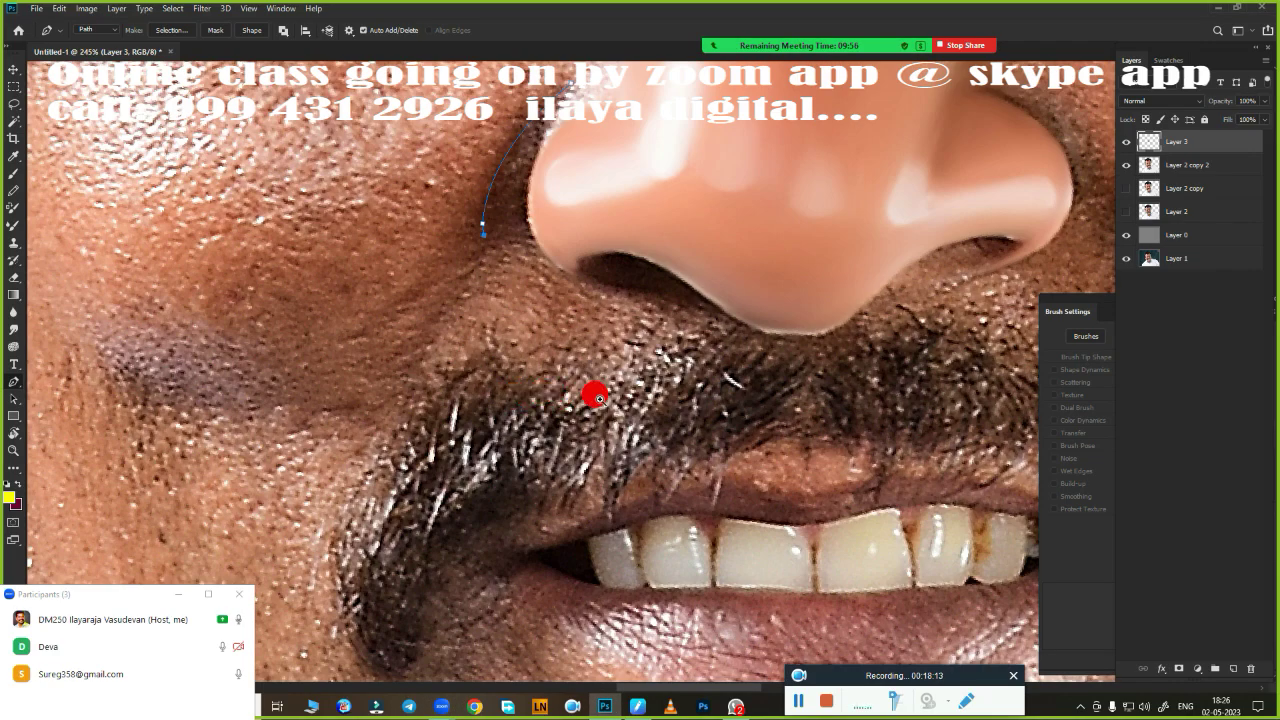
{"action": "scroll", "coordinate": [599, 398], "scroll_direction": "down", "scroll_amount": 5}
{"action": "scroll", "coordinate": [586, 394], "scroll_direction": "up", "scroll_amount": 5}
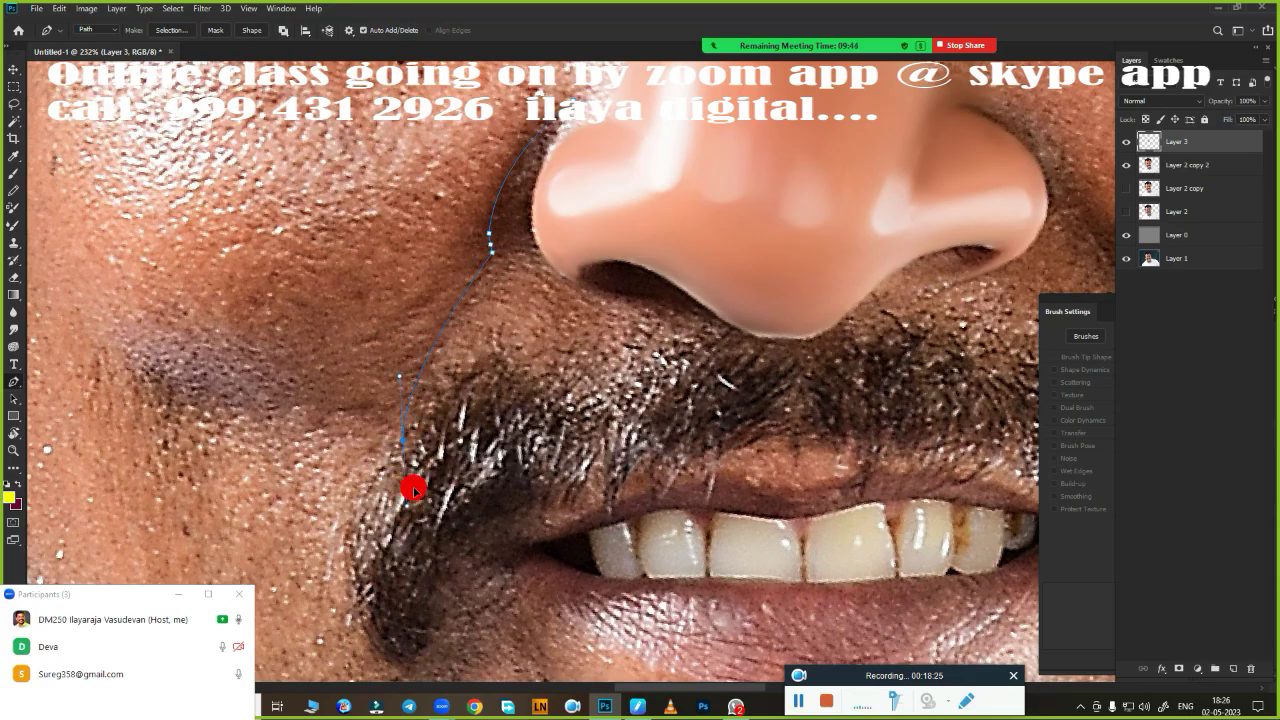
{"action": "scroll", "coordinate": [412, 490], "scroll_direction": "down", "scroll_amount": 5}
{"action": "scroll", "coordinate": [423, 469], "scroll_direction": "up", "scroll_amount": 4}
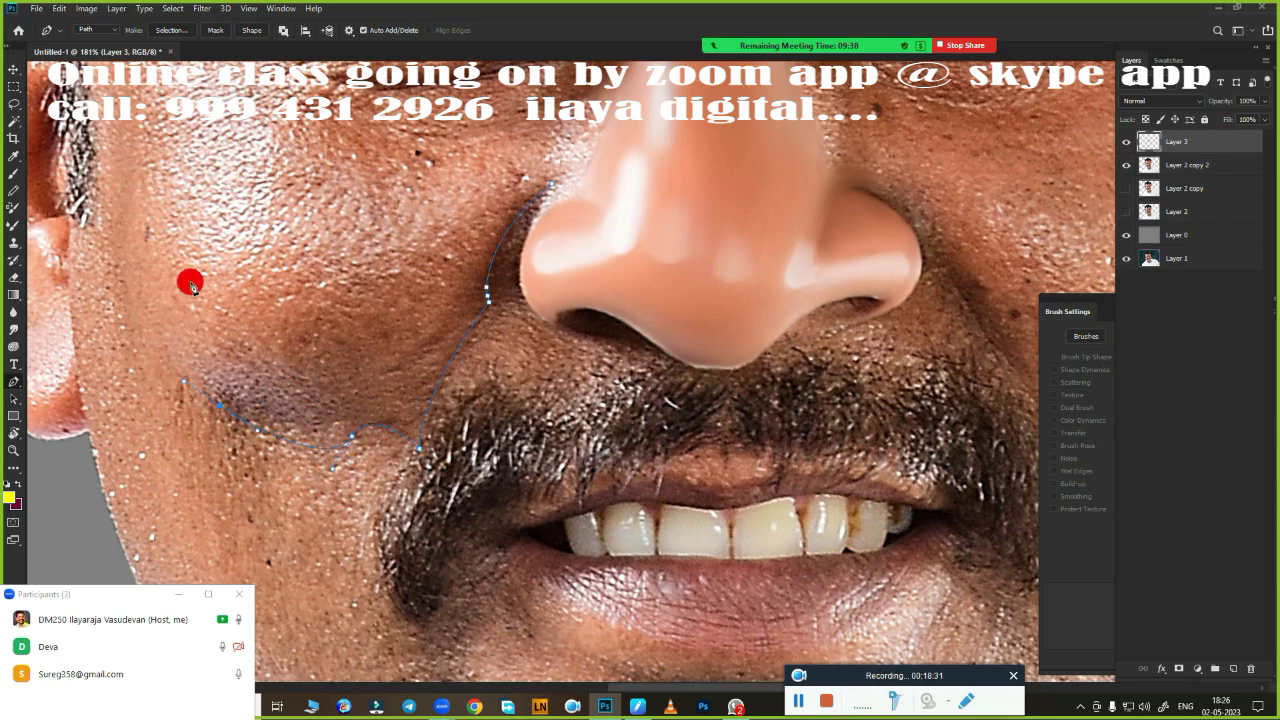
{"action": "scroll", "coordinate": [160, 292], "scroll_direction": "up", "scroll_amount": 2}
{"action": "scroll", "coordinate": [340, 370], "scroll_direction": "down", "scroll_amount": 2}
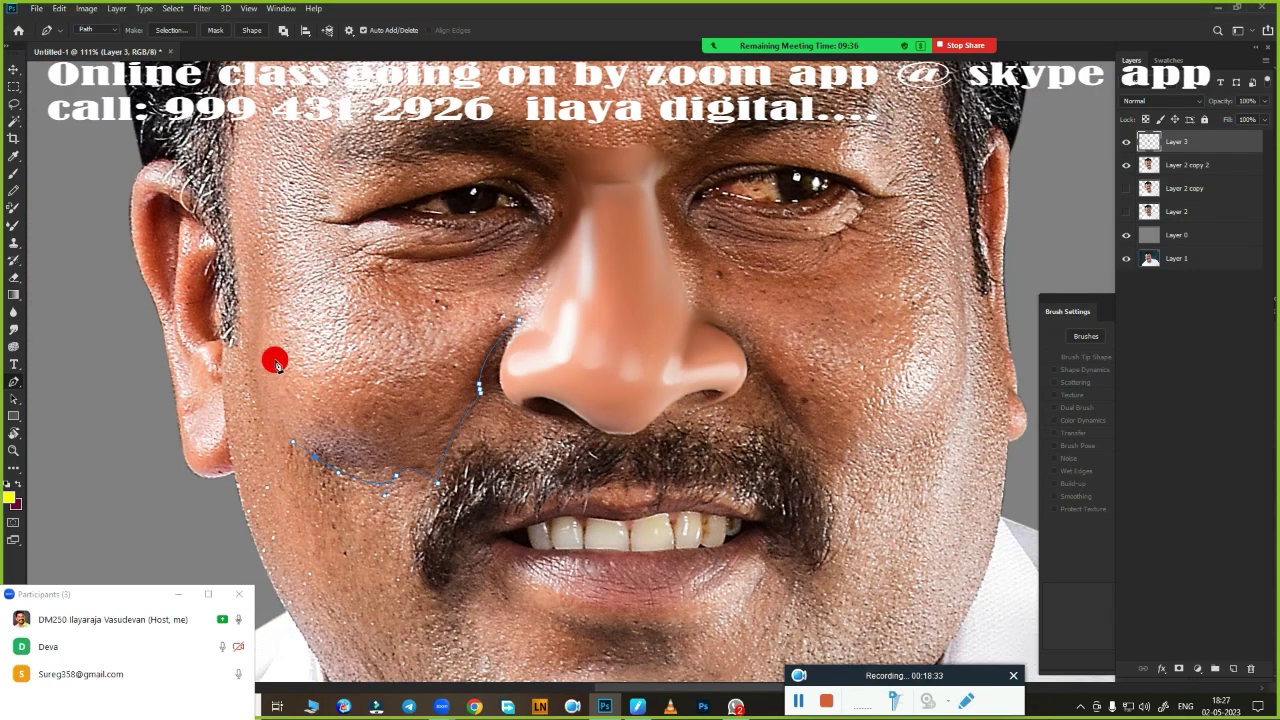
Close the cheek path toward the inner eye corner, reshape the nose-bridge curve, and load it as a selection.
{"action": "left_click", "coordinate": [314, 306]}
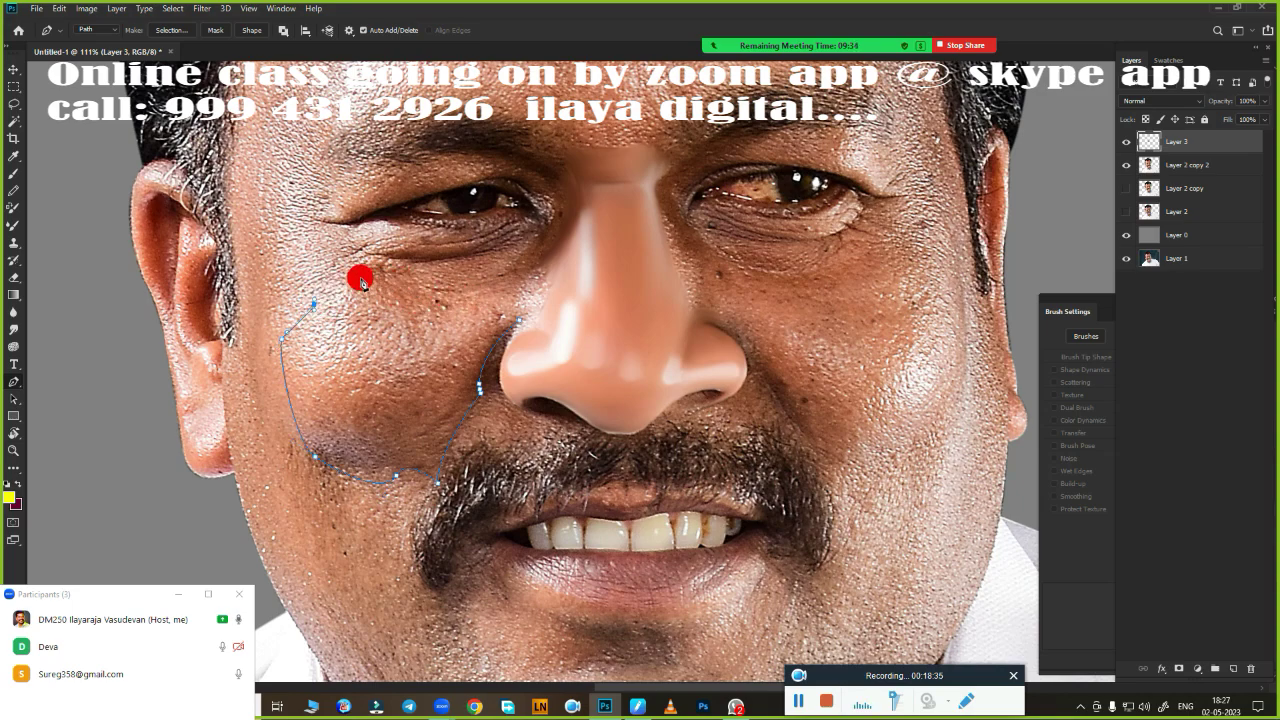
{"action": "left_click", "coordinate": [366, 275]}
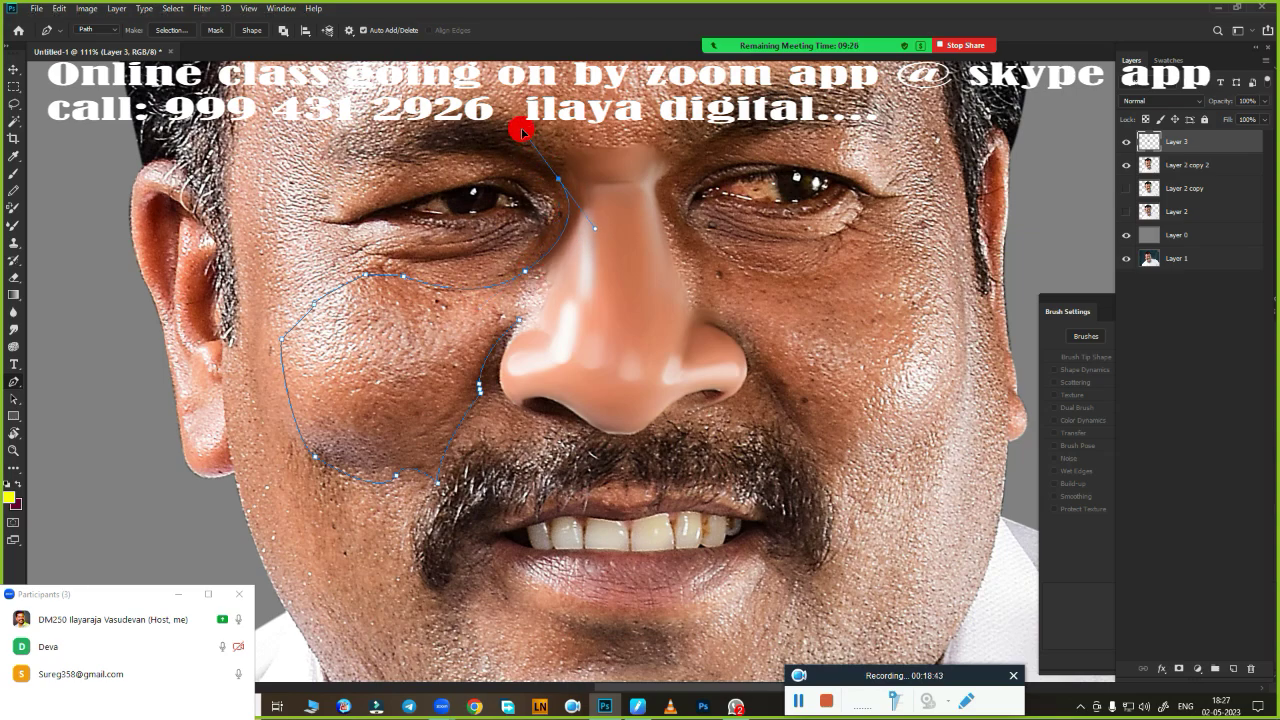
{"action": "left_click_drag", "start_coordinate": [558, 178], "coordinate": [581, 177]}
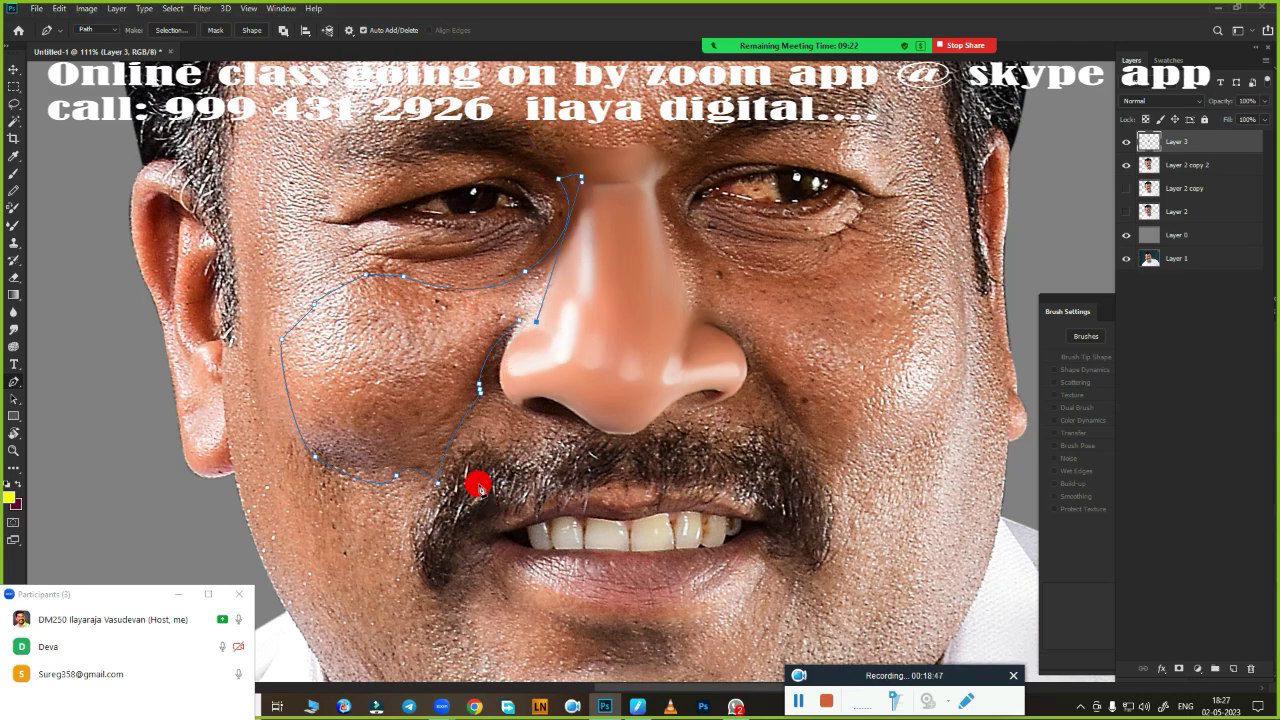
{"action": "key", "text": "ctrl+Return"}
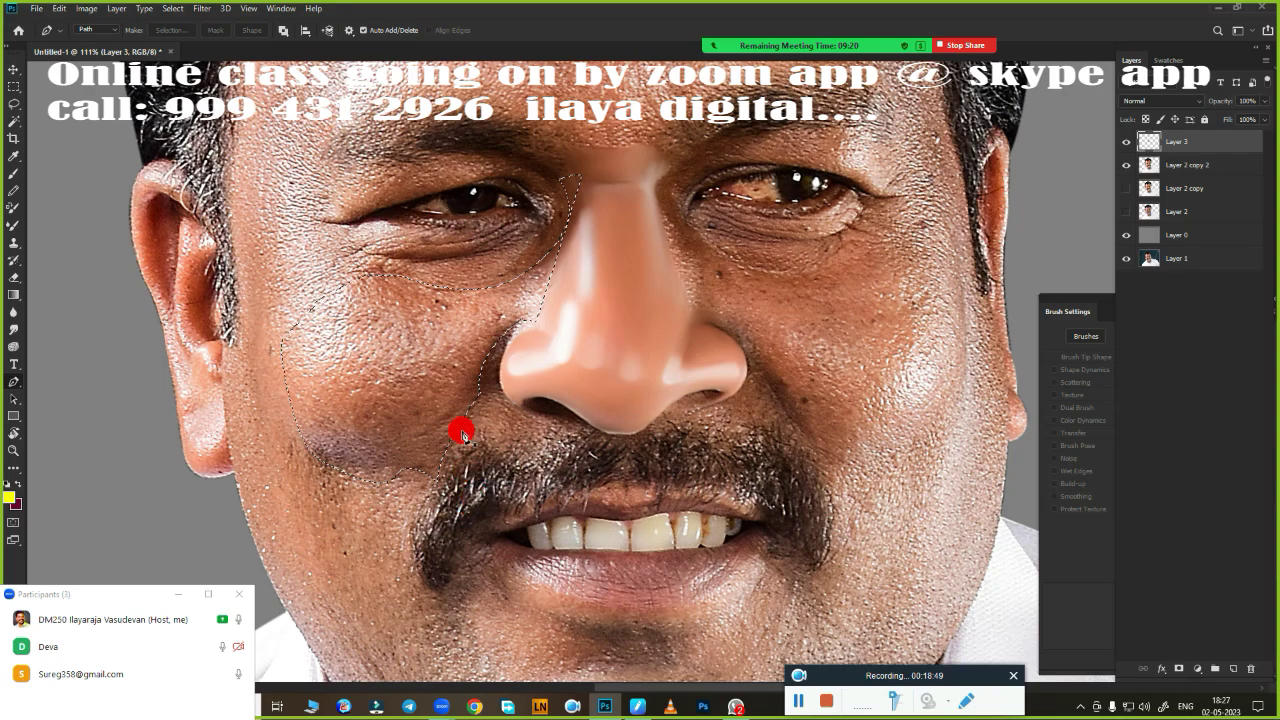
Feather the cheek selection by 1.2 px, zoom to 194% beside the nose, and pick the Smudge tool.
{"action": "key", "text": "shift+F6"}
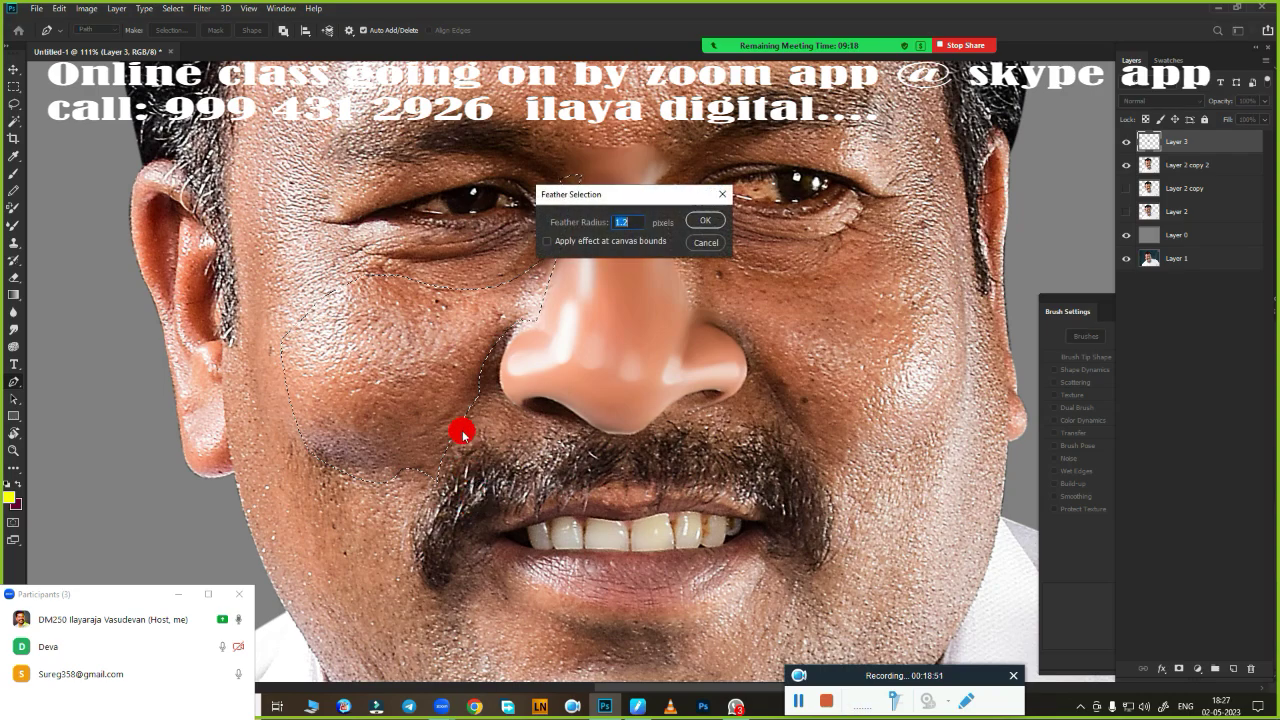
{"action": "key", "text": "Return"}
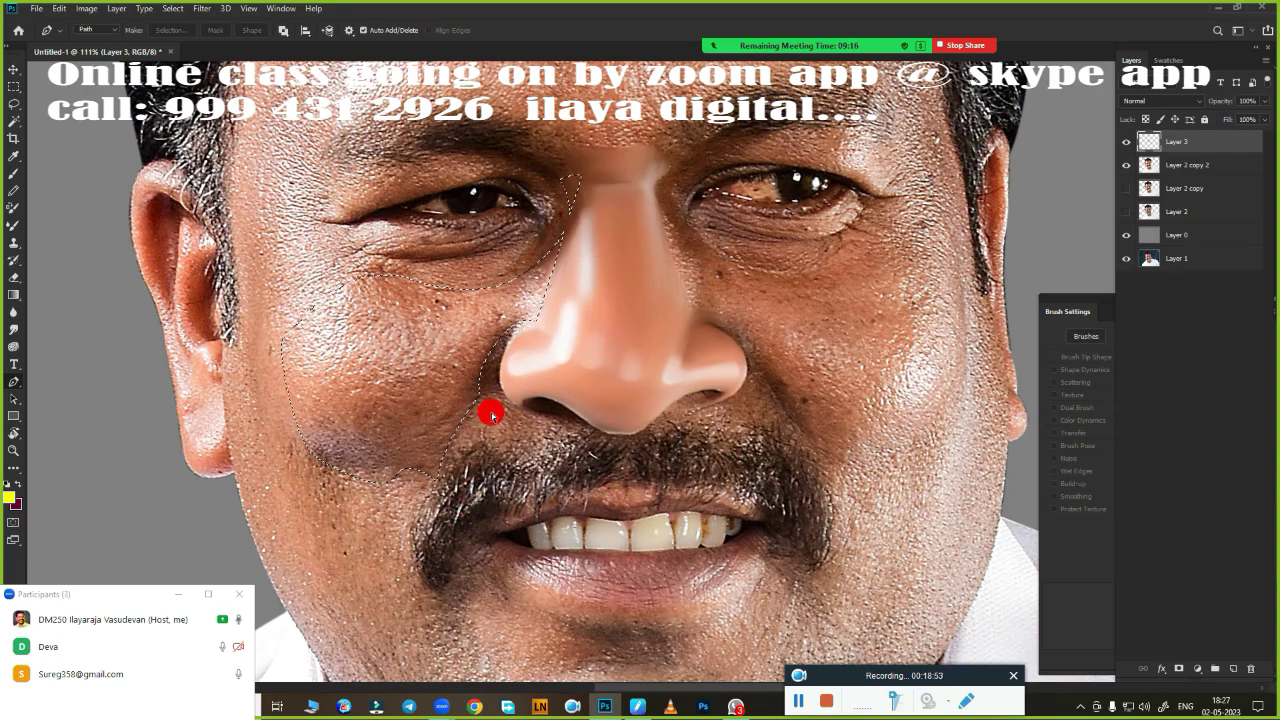
{"action": "left_click", "coordinate": [521, 403], "text": "ctrl"}
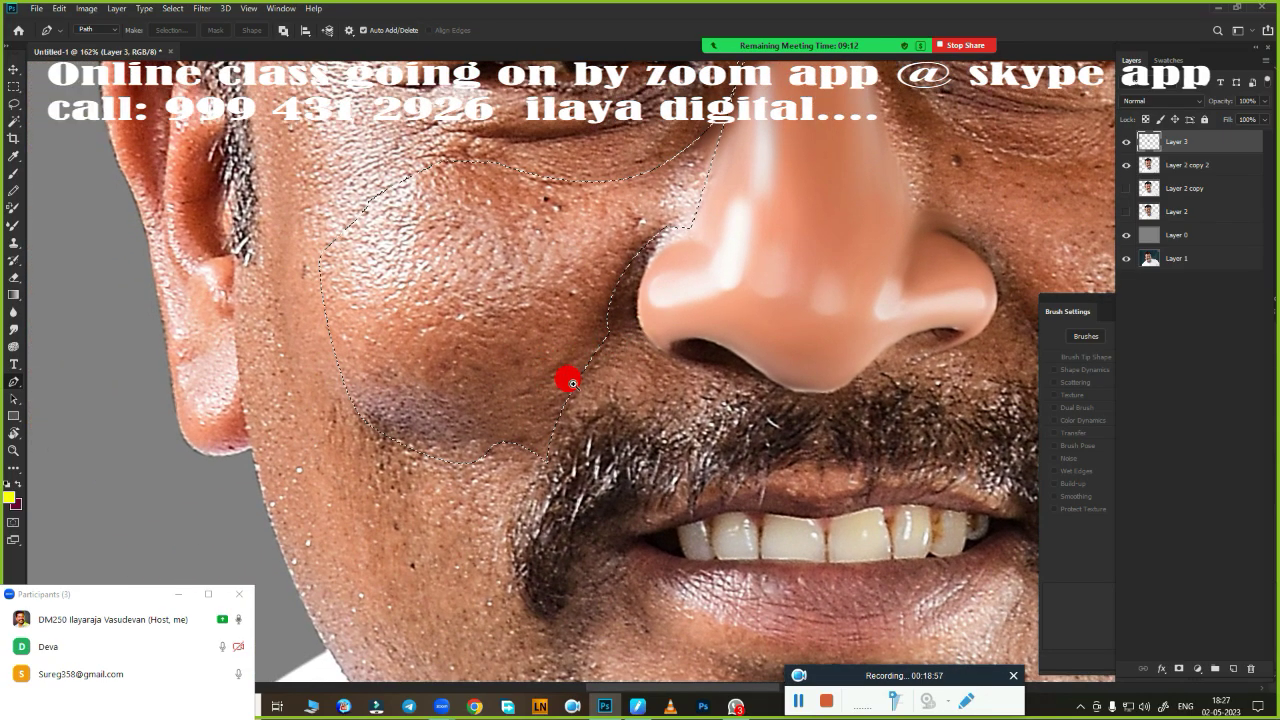
{"action": "left_click", "coordinate": [569, 374], "text": "ctrl"}
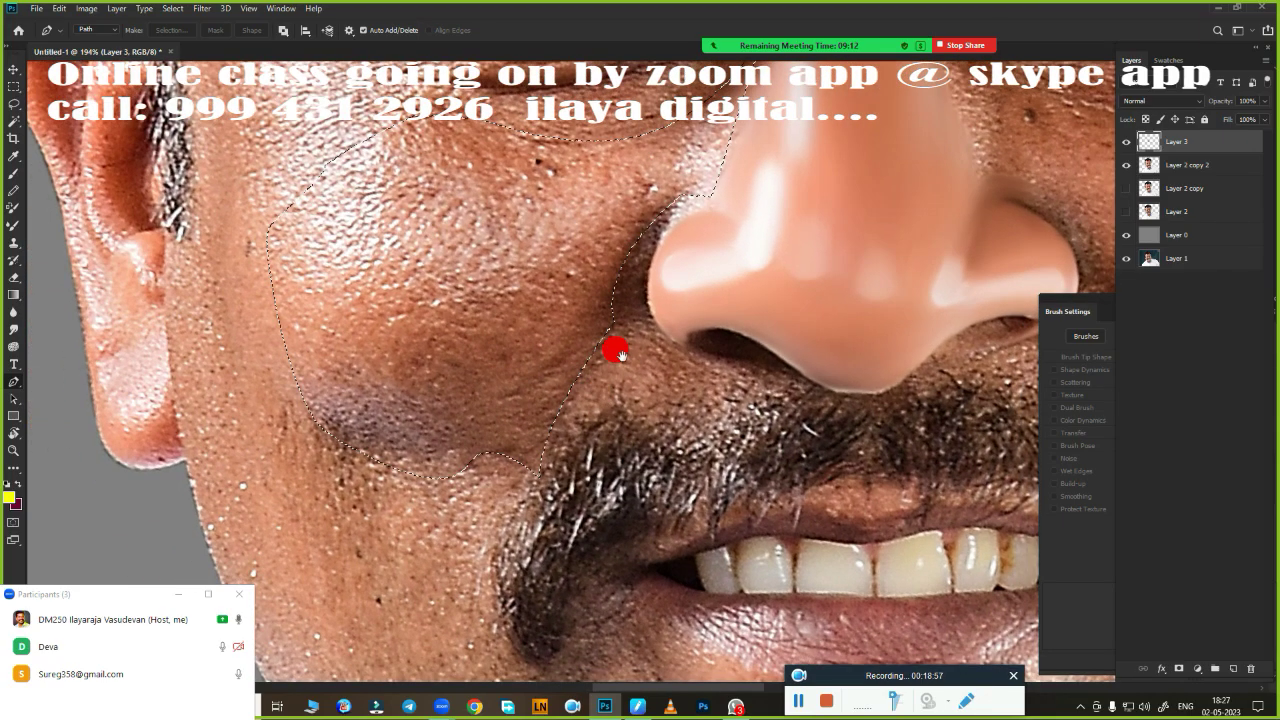
{"action": "left_click_drag", "start_coordinate": [617, 352], "coordinate": [580, 446]}
{"action": "key", "text": "r"}
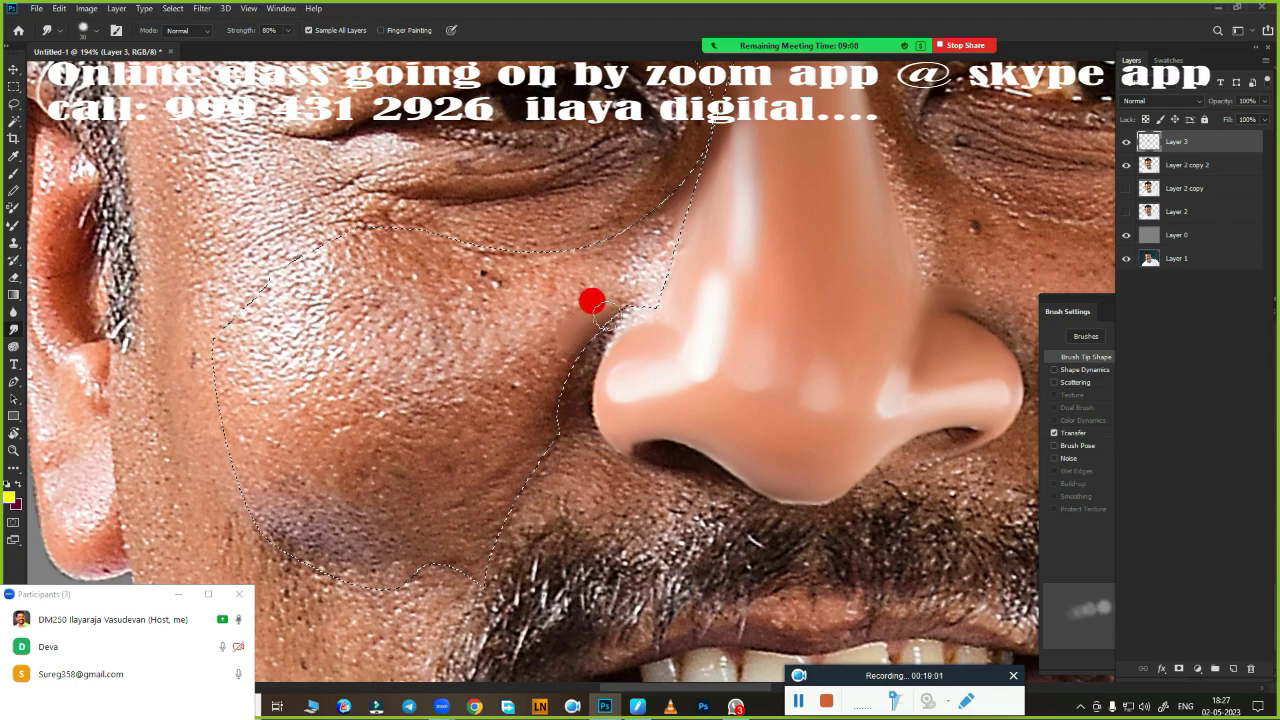
Smudge at 80% strength beside the nostril, across the lower cheek and along the upper cheek edge.
{"action": "mouse_move", "coordinate": [596, 327]}
{"action": "left_mouse_down"}
{"action": "mouse_move", "coordinate": [559, 372]}
{"action": "mouse_move", "coordinate": [564, 363]}
{"action": "left_mouse_up"}
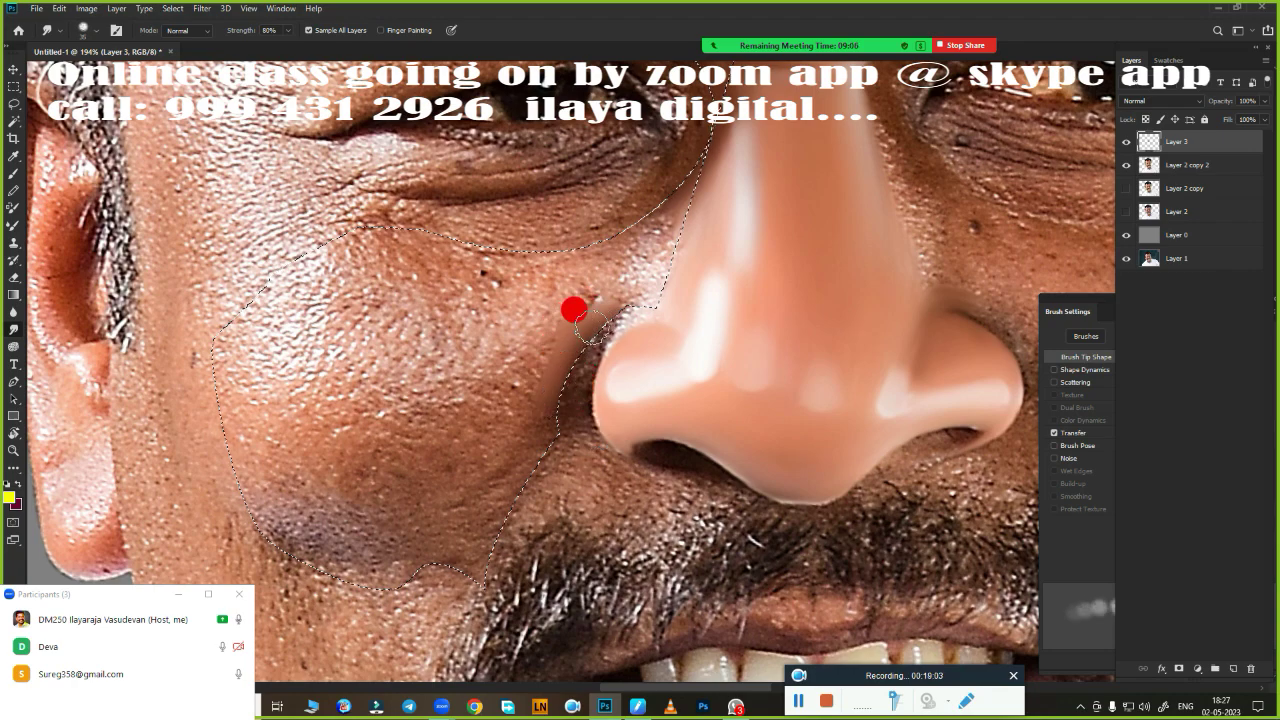
{"action": "mouse_move", "coordinate": [581, 310]}
{"action": "left_mouse_down"}
{"action": "mouse_move", "coordinate": [493, 546]}
{"action": "mouse_move", "coordinate": [460, 552]}
{"action": "left_mouse_up"}
{"action": "mouse_move", "coordinate": [475, 569]}
{"action": "left_mouse_down"}
{"action": "mouse_move", "coordinate": [293, 556]}
{"action": "mouse_move", "coordinate": [423, 542]}
{"action": "left_mouse_up"}
{"action": "left_click_drag", "start_coordinate": [430, 235], "coordinate": [407, 257]}
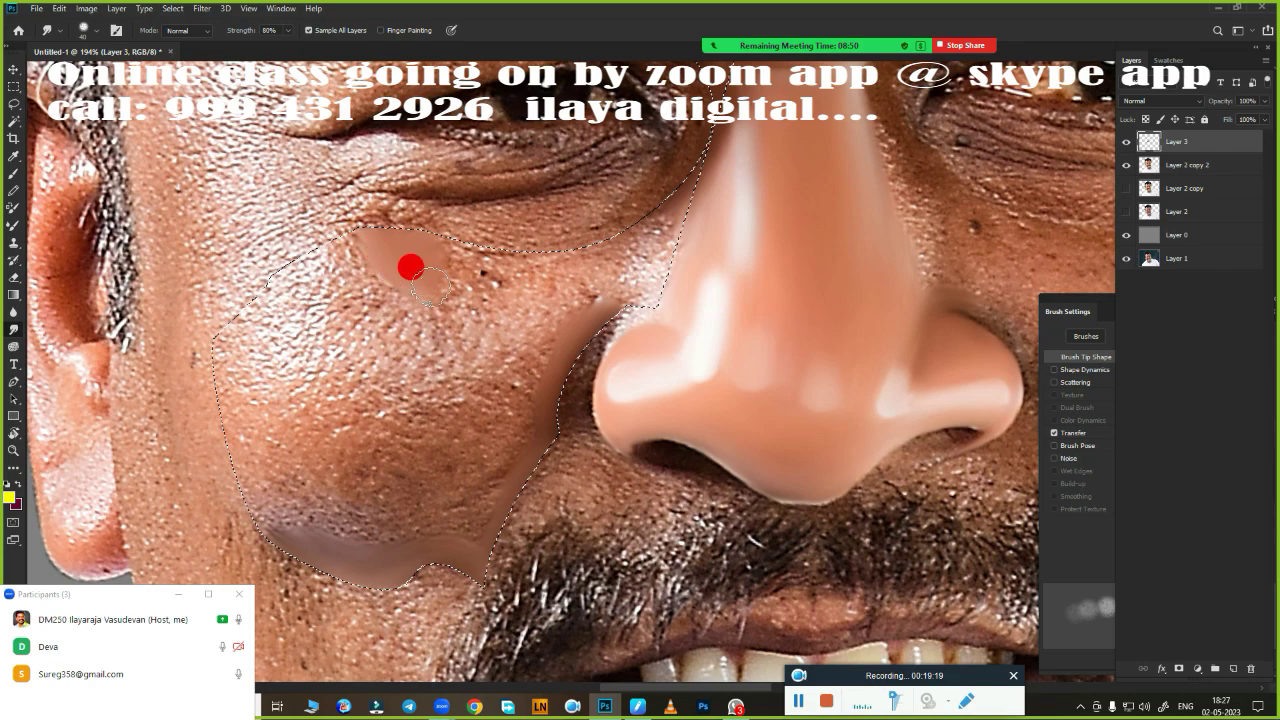
{"action": "mouse_move", "coordinate": [432, 250]}
{"action": "left_mouse_down"}
{"action": "mouse_move", "coordinate": [420, 284]}
{"action": "mouse_move", "coordinate": [395, 277]}
{"action": "left_mouse_up"}
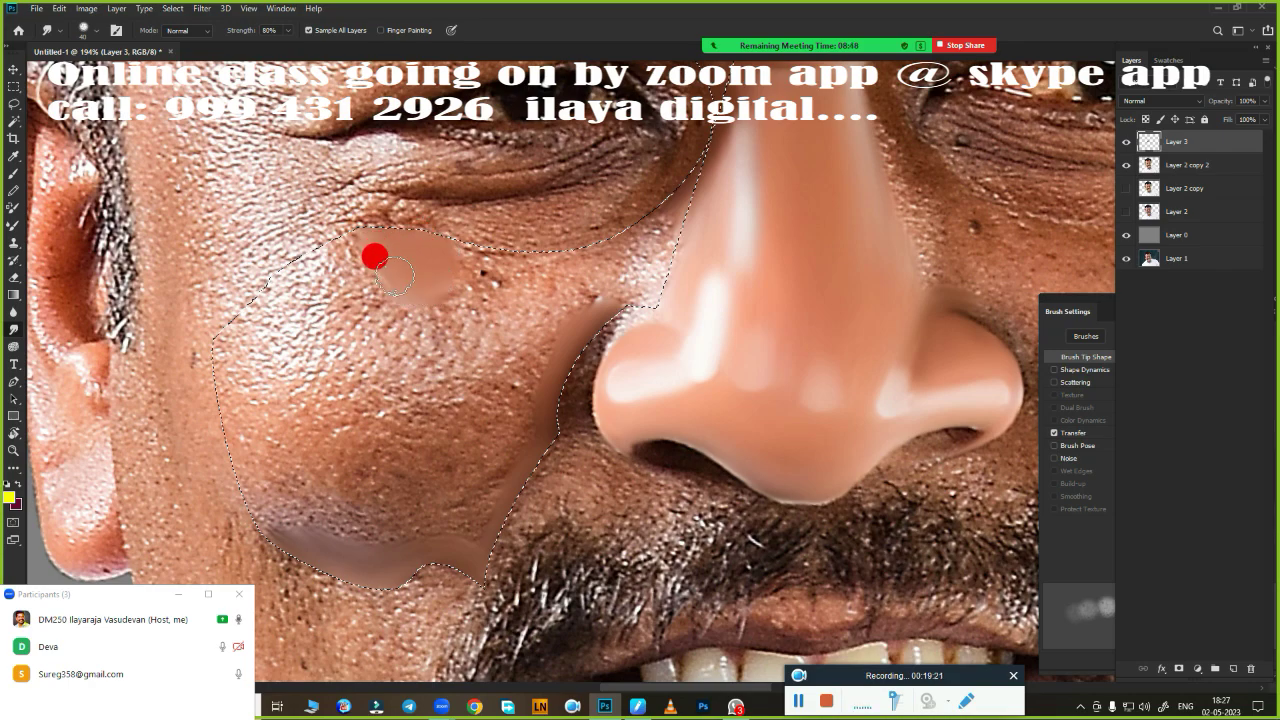
{"action": "mouse_move", "coordinate": [353, 232]}
{"action": "left_mouse_down"}
{"action": "mouse_move", "coordinate": [423, 203]}
{"action": "mouse_move", "coordinate": [451, 250]}
{"action": "left_mouse_up"}
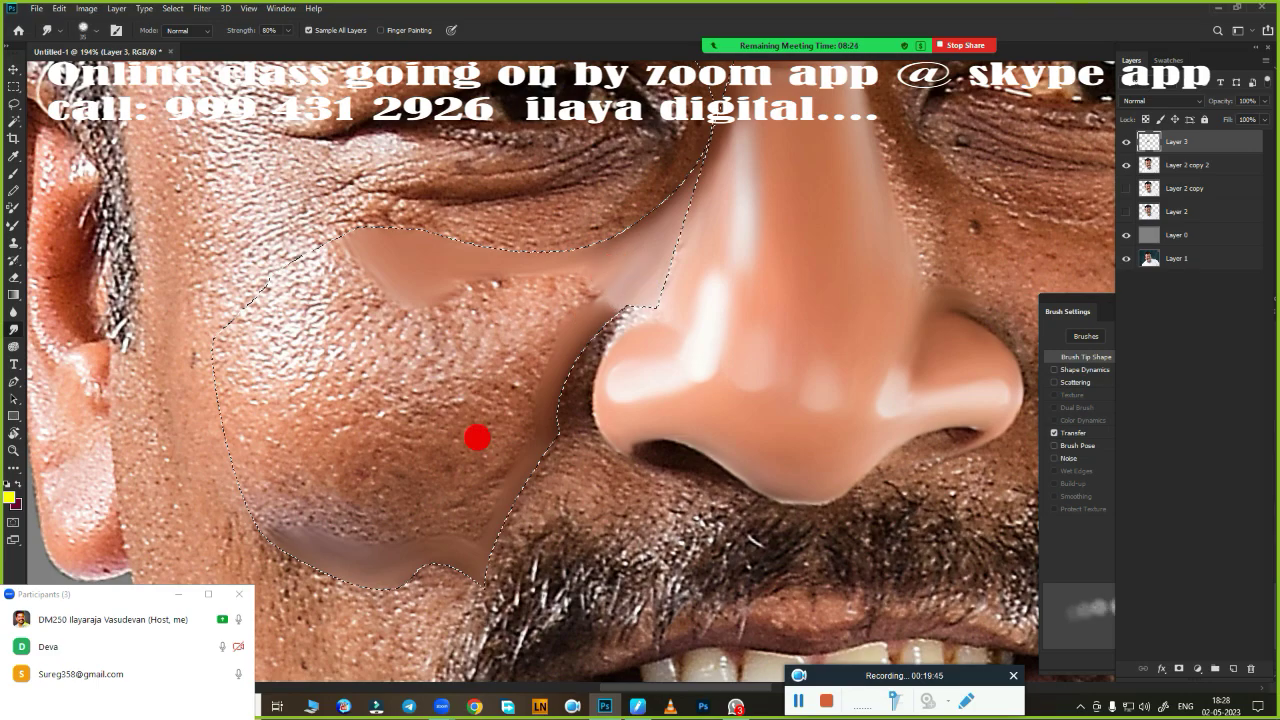
{"action": "left_click_drag", "start_coordinate": [655, 180], "coordinate": [526, 442]}
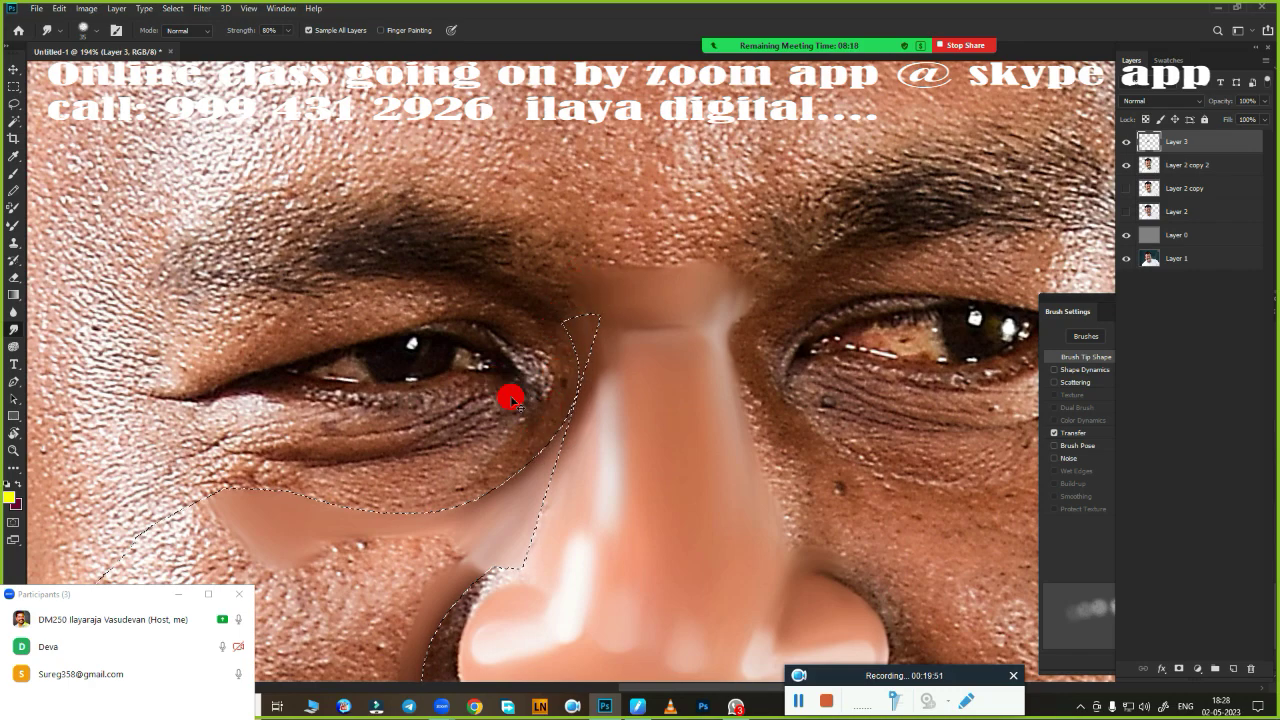
Smudge-smooth the skin under the eye and blend the nose-side selection edge.
{"action": "left_click_drag", "start_coordinate": [500, 391], "coordinate": [737, 337]}
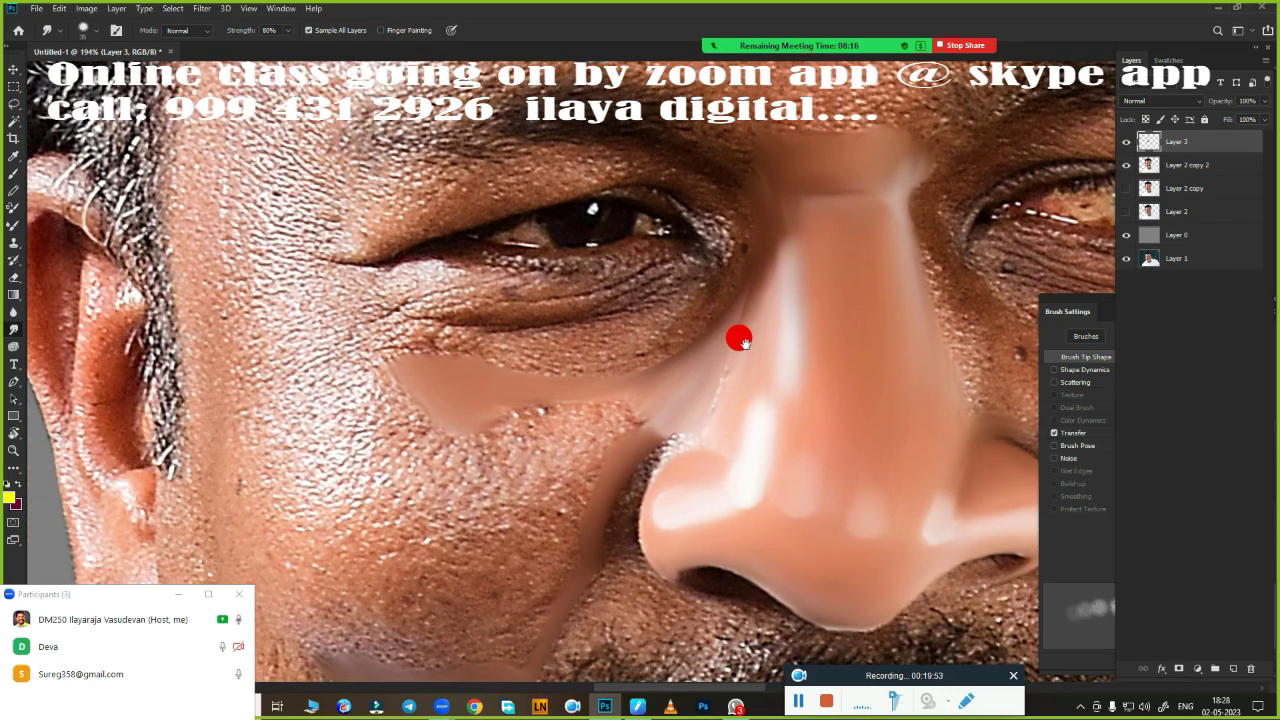
{"action": "left_click_drag", "start_coordinate": [639, 443], "coordinate": [629, 386]}
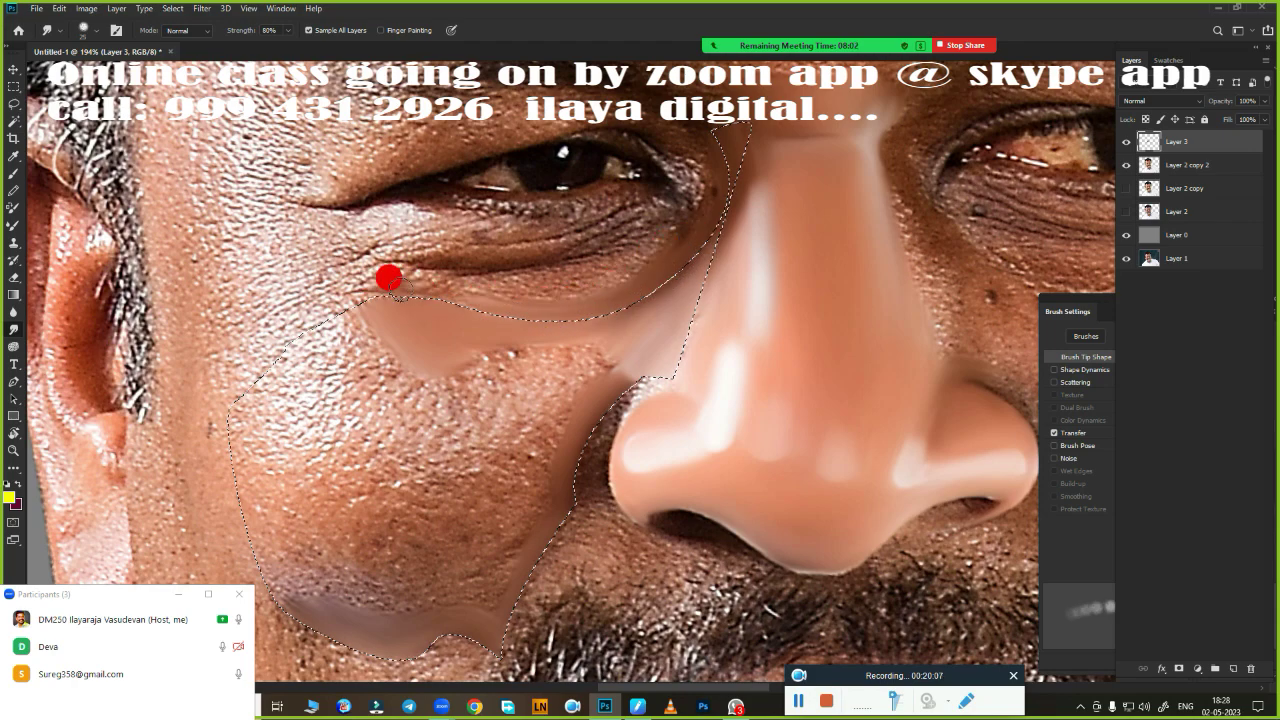
{"action": "left_click_drag", "start_coordinate": [389, 288], "coordinate": [449, 298]}
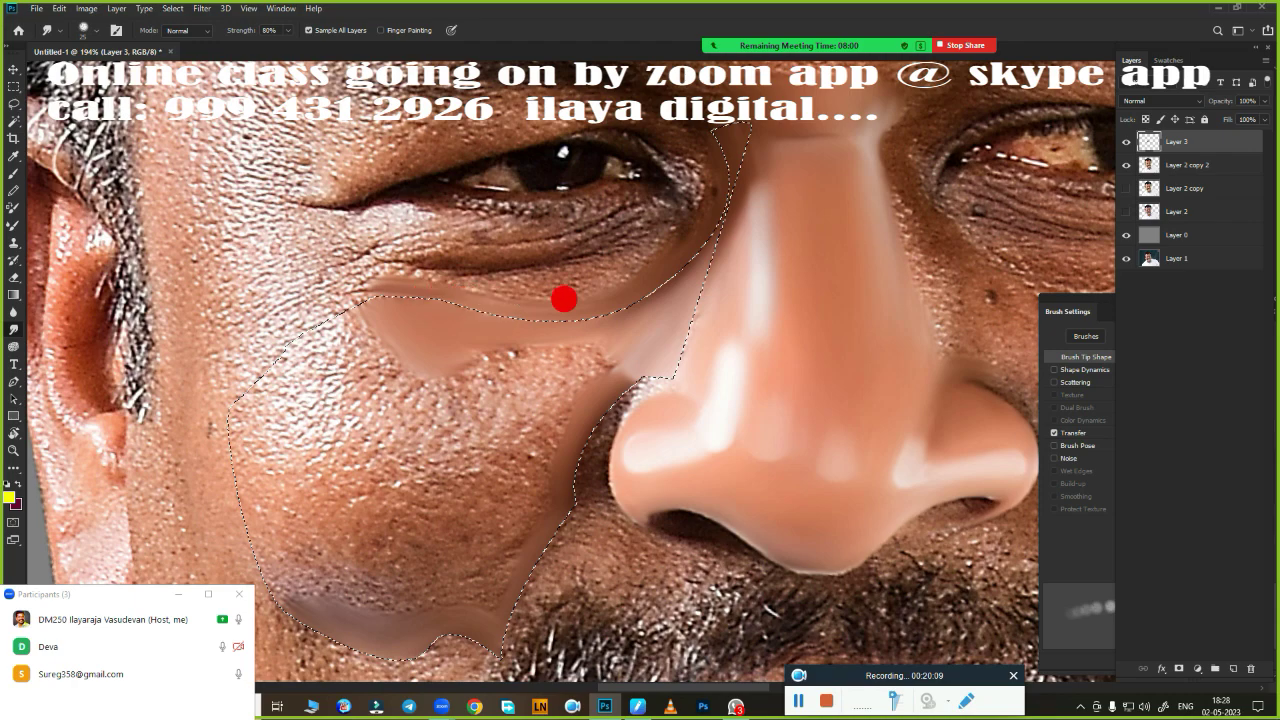
{"action": "mouse_move", "coordinate": [573, 298]}
{"action": "left_mouse_down"}
{"action": "mouse_move", "coordinate": [623, 277]}
{"action": "mouse_move", "coordinate": [729, 160]}
{"action": "mouse_move", "coordinate": [697, 267]}
{"action": "left_mouse_up"}
{"action": "mouse_move", "coordinate": [638, 370]}
{"action": "left_mouse_down"}
{"action": "mouse_move", "coordinate": [680, 309]}
{"action": "mouse_move", "coordinate": [640, 383]}
{"action": "left_mouse_up"}
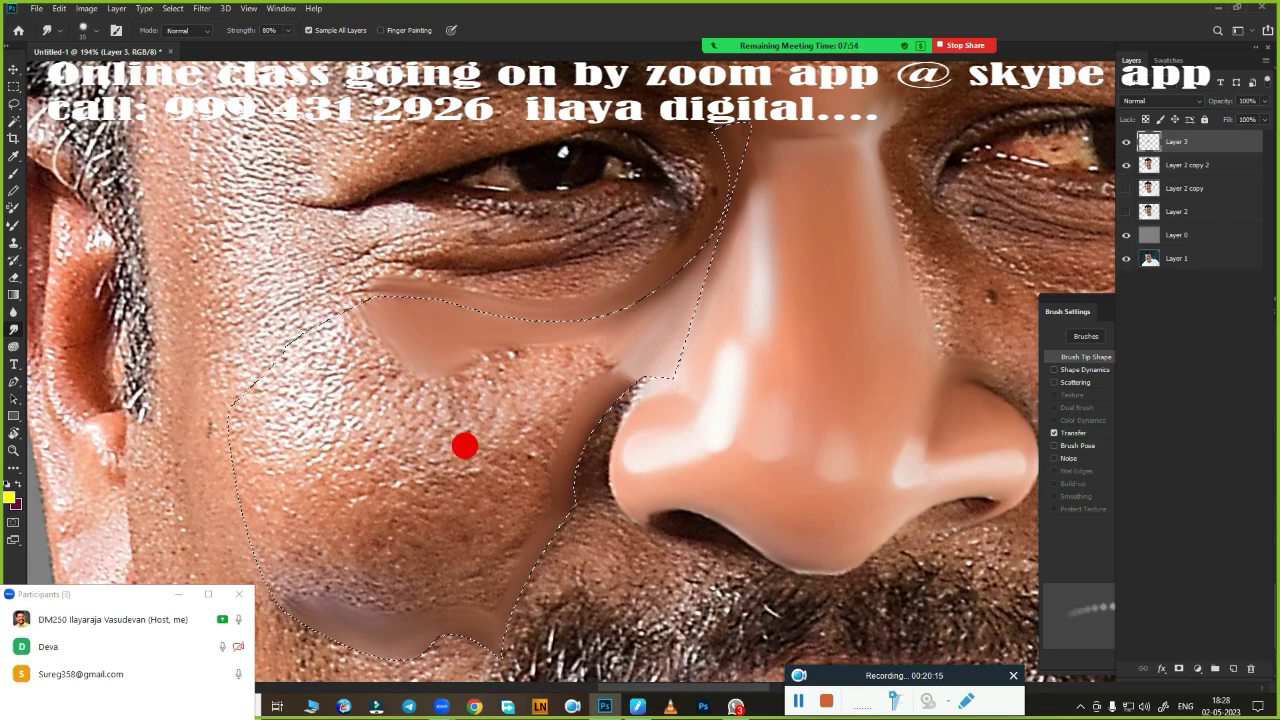
Smooth the lower selection edge by the moustache, deselect, and blend the shadowed nostril corner at 270%.
{"action": "left_click_drag", "start_coordinate": [466, 486], "coordinate": [369, 277]}
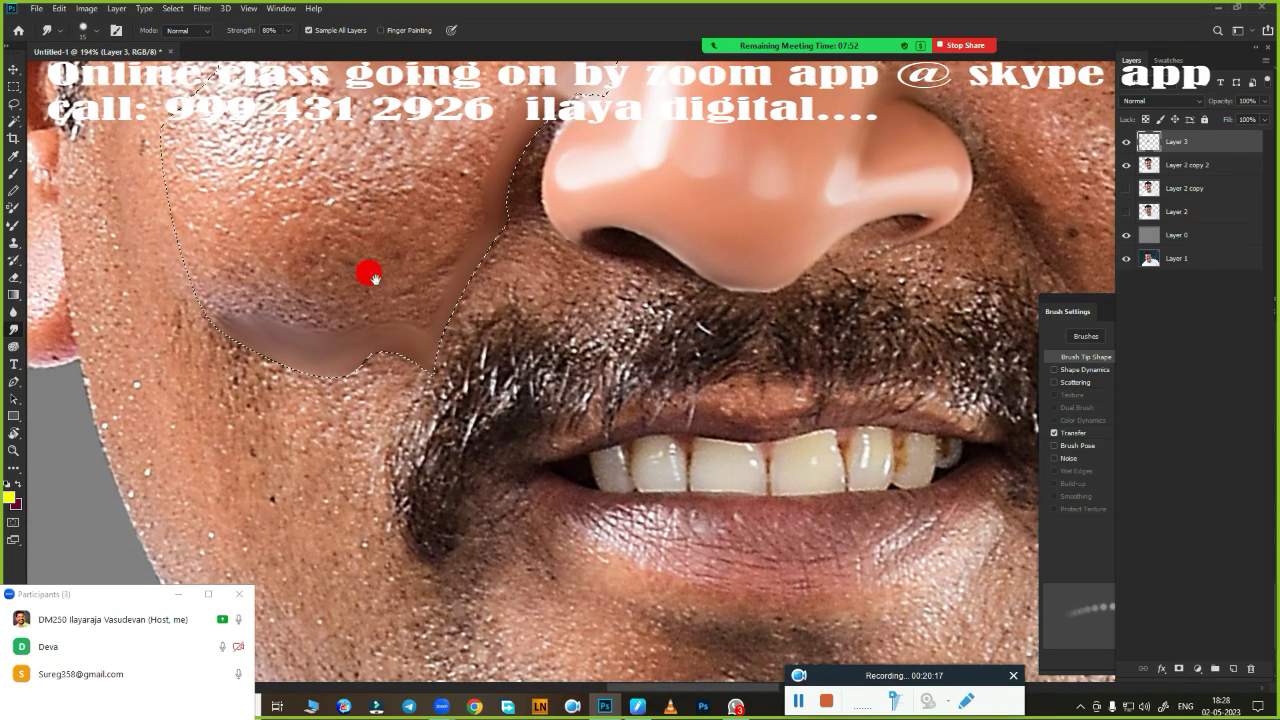
{"action": "mouse_move", "coordinate": [366, 369]}
{"action": "left_mouse_down"}
{"action": "mouse_move", "coordinate": [385, 372]}
{"action": "mouse_move", "coordinate": [351, 363]}
{"action": "mouse_move", "coordinate": [360, 317]}
{"action": "mouse_move", "coordinate": [367, 369]}
{"action": "mouse_move", "coordinate": [257, 357]}
{"action": "mouse_move", "coordinate": [220, 337]}
{"action": "mouse_move", "coordinate": [145, 260]}
{"action": "mouse_move", "coordinate": [123, 163]}
{"action": "mouse_move", "coordinate": [149, 274]}
{"action": "mouse_move", "coordinate": [245, 353]}
{"action": "mouse_move", "coordinate": [306, 363]}
{"action": "mouse_move", "coordinate": [414, 331]}
{"action": "left_mouse_up"}
{"action": "key", "text": "ctrl+d"}
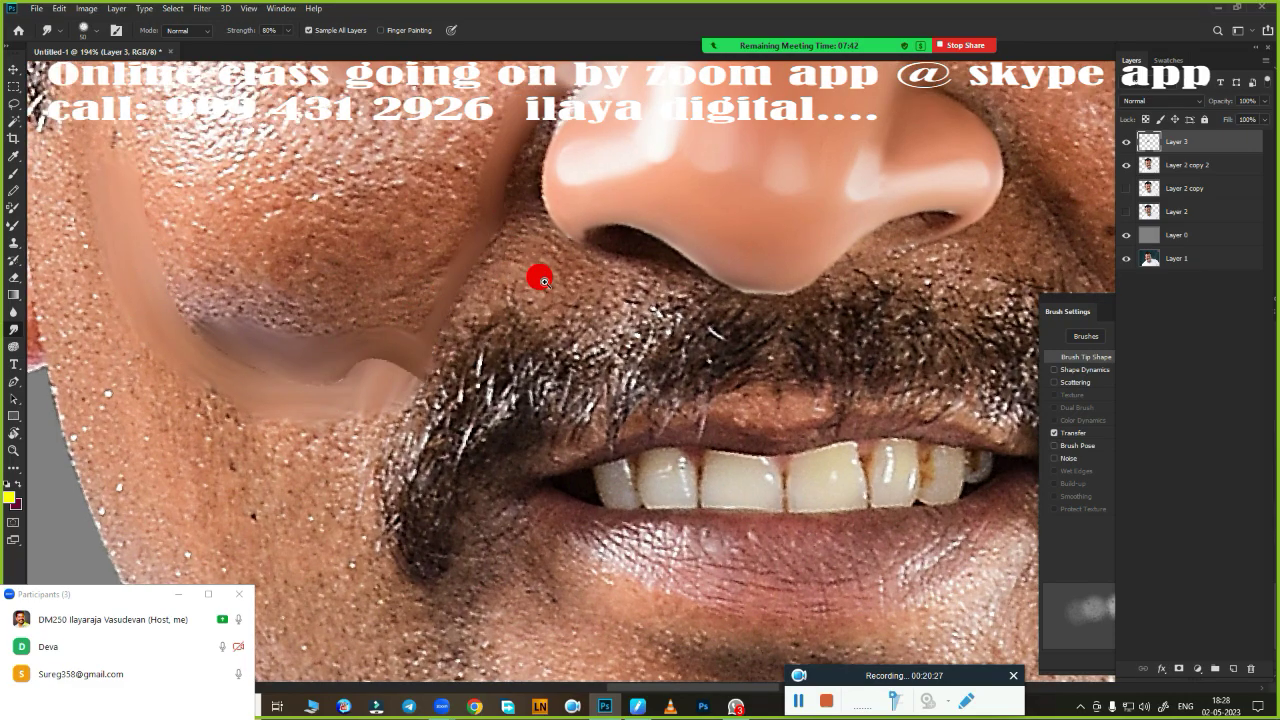
{"action": "scroll", "coordinate": [544, 281], "scroll_direction": "up", "scroll_amount": 3}
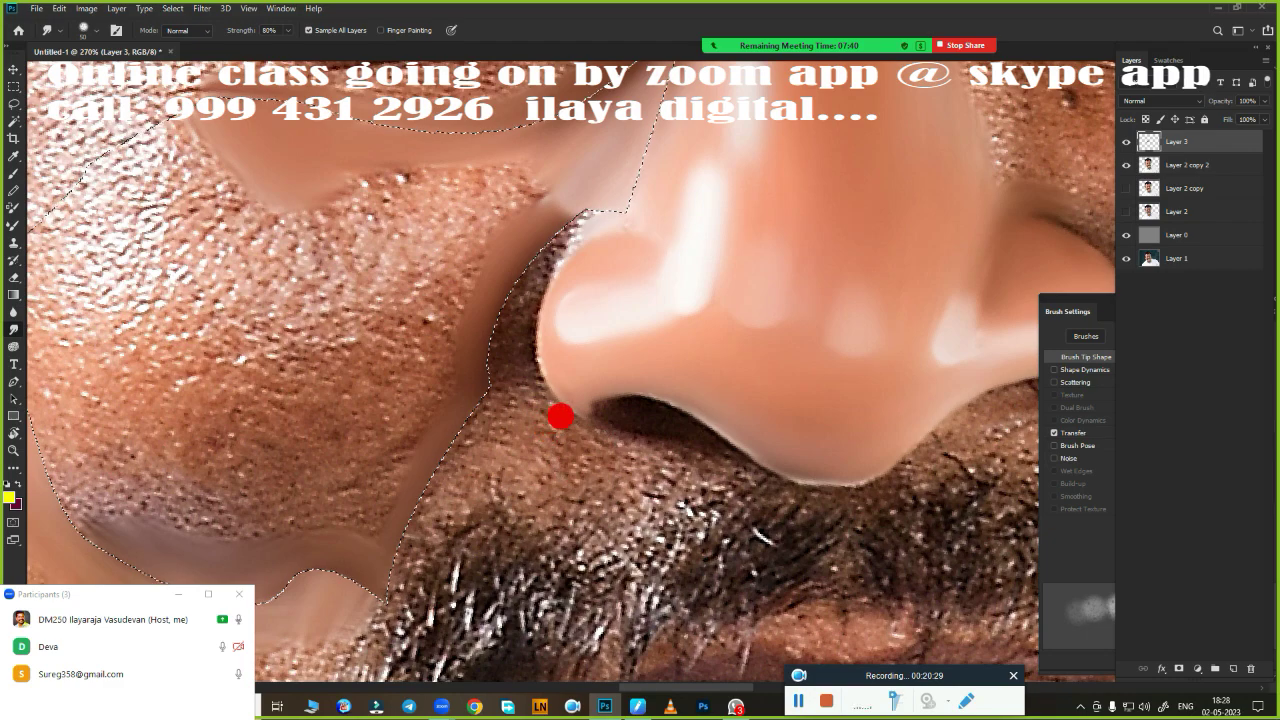
{"action": "mouse_move", "coordinate": [561, 416]}
{"action": "left_mouse_down"}
{"action": "mouse_move", "coordinate": [506, 417]}
{"action": "mouse_move", "coordinate": [461, 457]}
{"action": "left_mouse_up"}
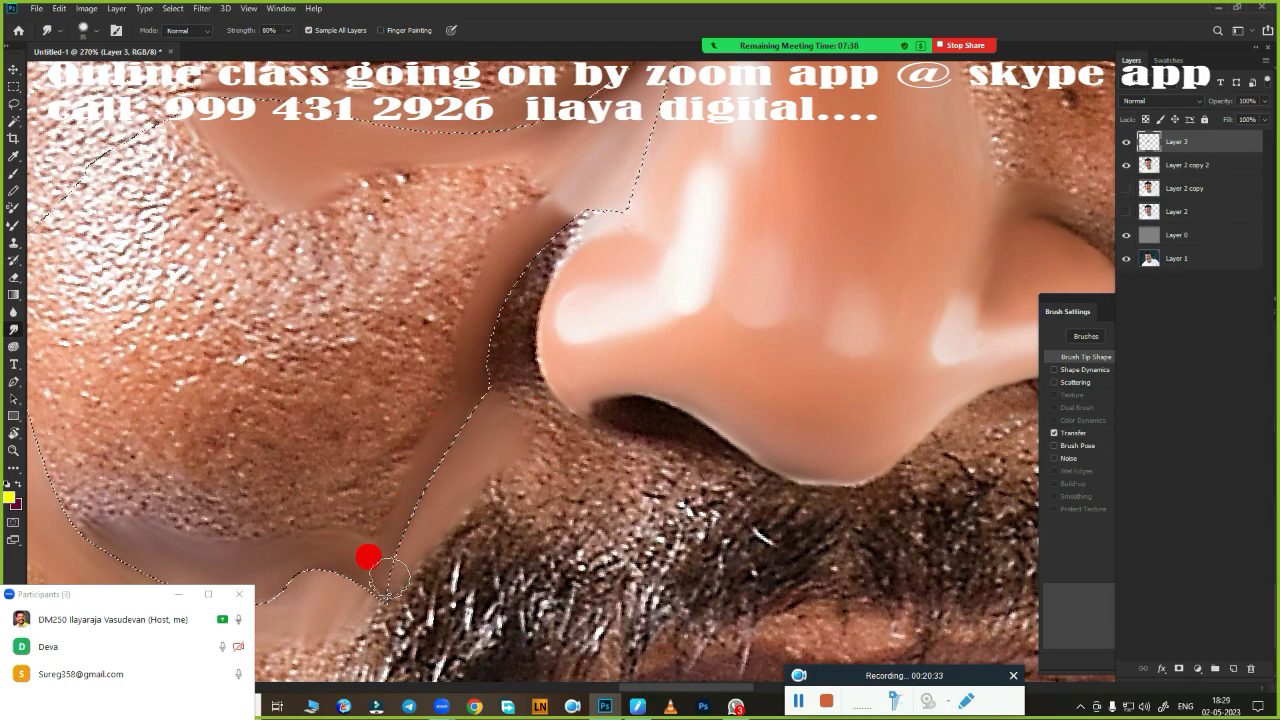
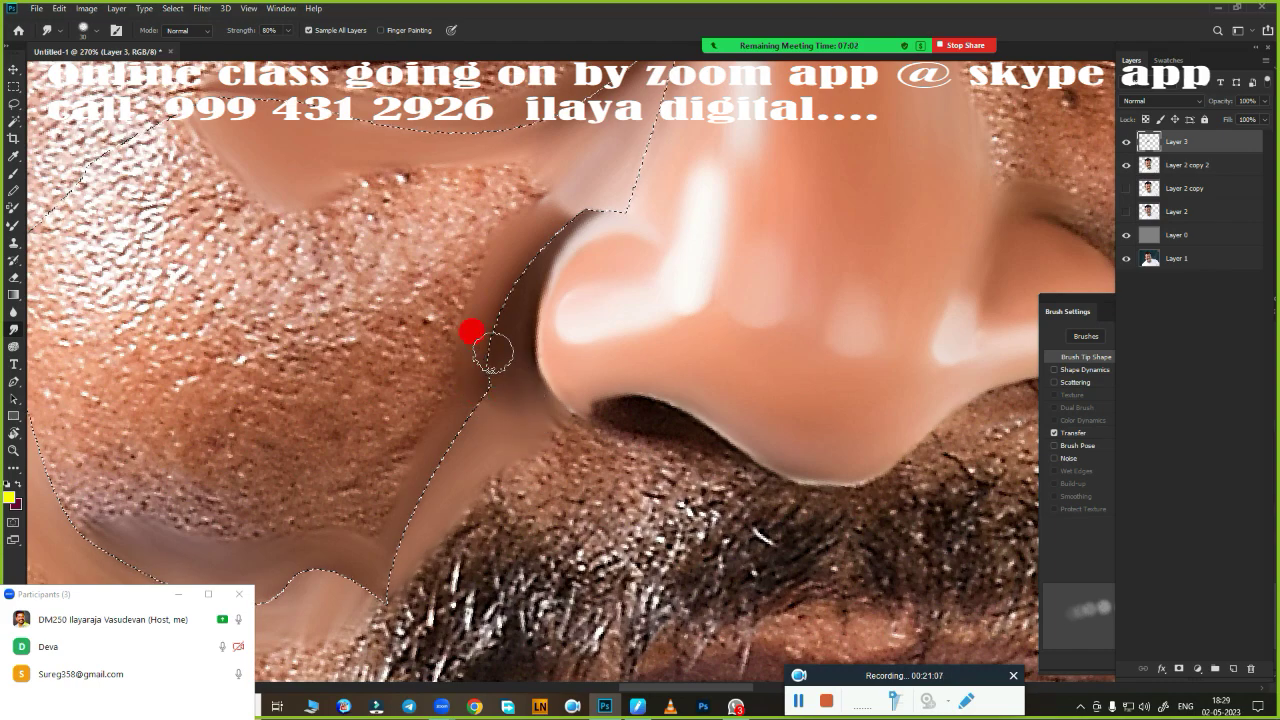
Smudge along the left edge of the nose, enlarge the brush, and zoom in.
{"action": "mouse_move", "coordinate": [505, 292]}
{"action": "left_mouse_down"}
{"action": "mouse_move", "coordinate": [505, 307]}
{"action": "mouse_move", "coordinate": [582, 205]}
{"action": "mouse_move", "coordinate": [513, 408]}
{"action": "left_mouse_up"}
{"action": "key", "text": "bracketright"}
{"action": "key", "text": "bracketright"}
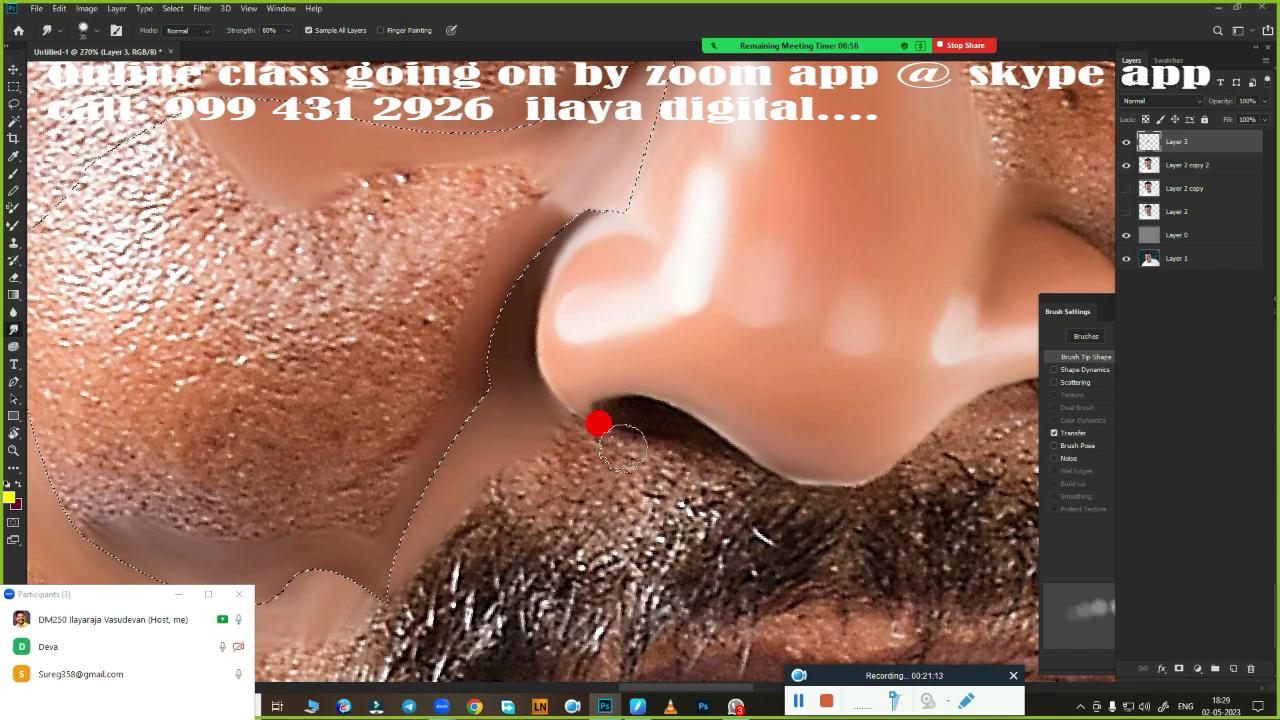
{"action": "scroll", "coordinate": [580, 434], "scroll_direction": "down", "scroll_amount": 3}
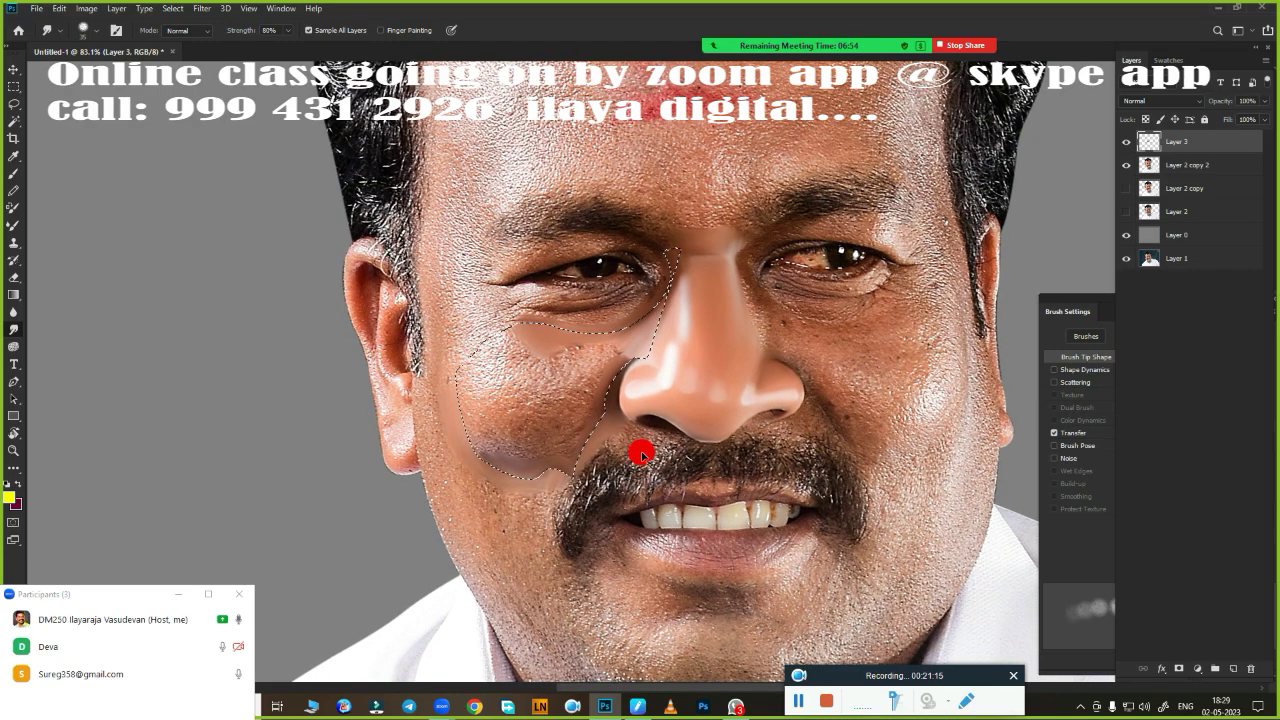
{"action": "scroll", "coordinate": [692, 422], "scroll_direction": "up", "scroll_amount": 2}
{"action": "scroll", "coordinate": [634, 449], "scroll_direction": "up", "scroll_amount": 2}
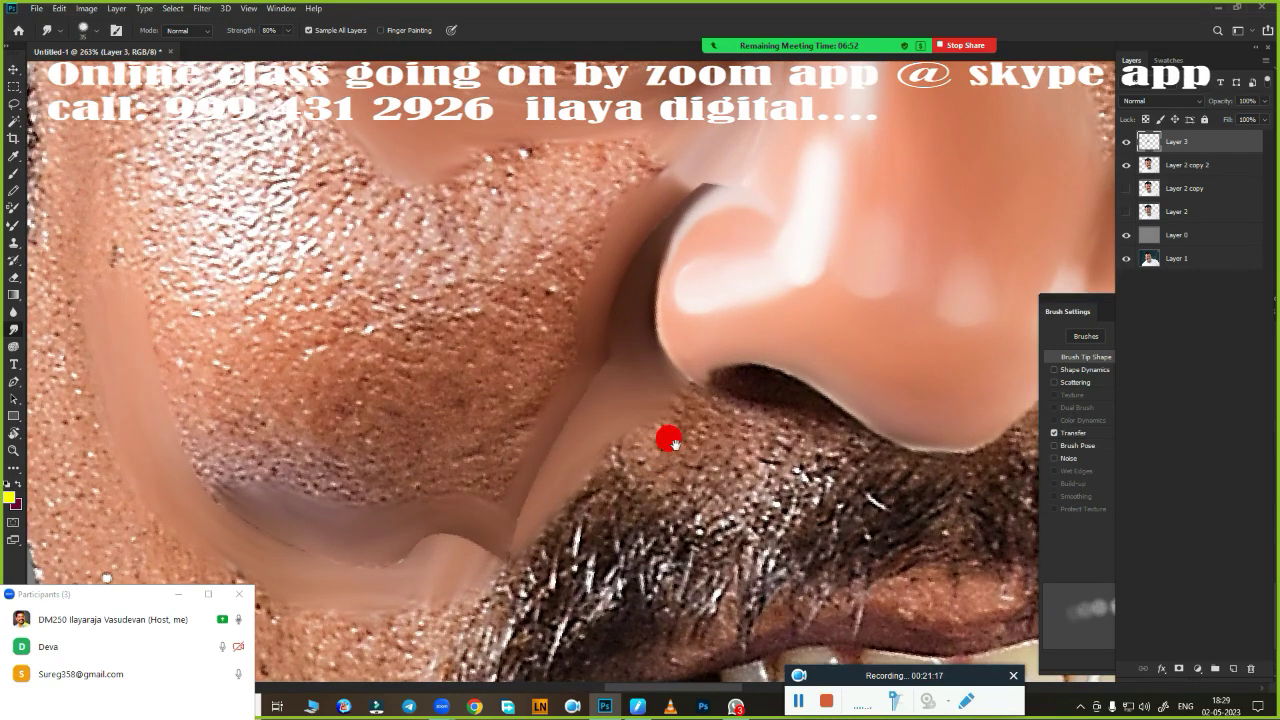
{"action": "scroll", "coordinate": [666, 437], "scroll_direction": "up", "scroll_amount": 1}
{"action": "scroll", "coordinate": [654, 363], "scroll_direction": "up", "scroll_amount": 1}
{"action": "scroll", "coordinate": [645, 364], "scroll_direction": "down", "scroll_amount": 2}
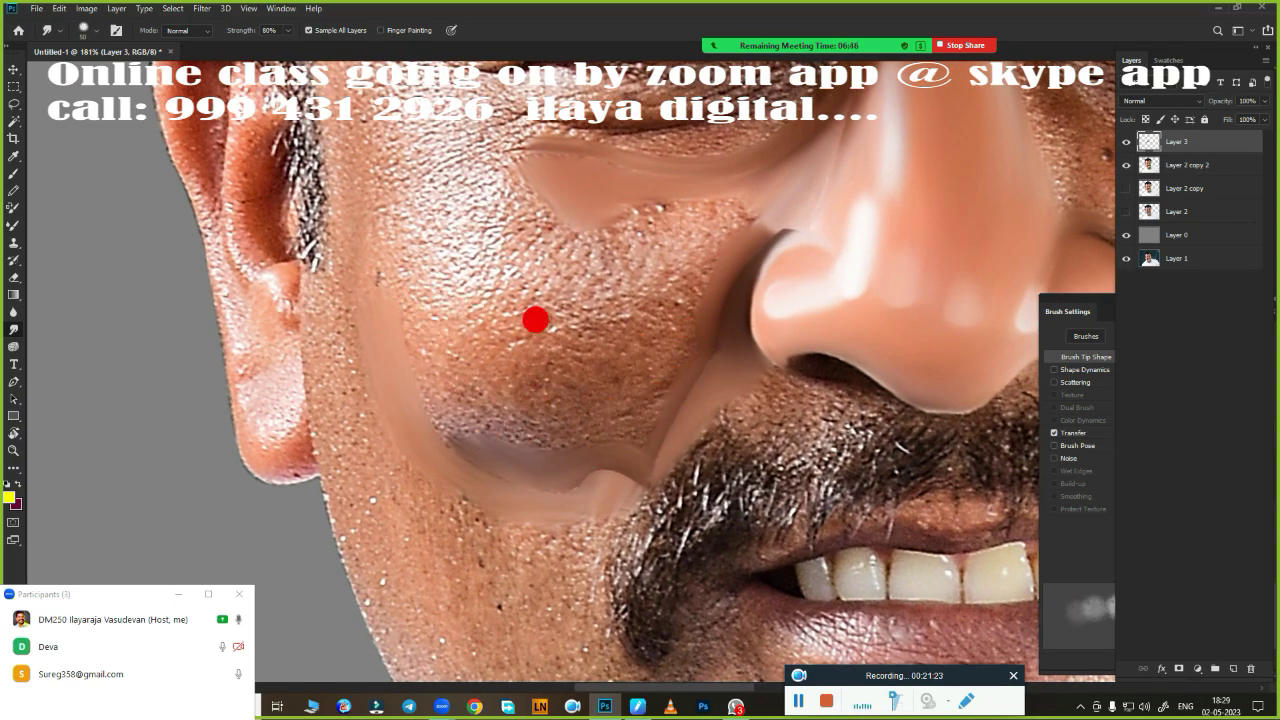
{"action": "scroll", "coordinate": [535, 320], "scroll_direction": "up", "scroll_amount": 1}
{"action": "scroll", "coordinate": [586, 323], "scroll_direction": "up", "scroll_amount": 1}
{"action": "scroll", "coordinate": [580, 297], "scroll_direction": "up", "scroll_amount": 1}
In full-screen view, smudge the left cheek into smooth, lighter skin from nose to ear.
{"action": "key", "text": "f"}
{"action": "key", "text": "f"}
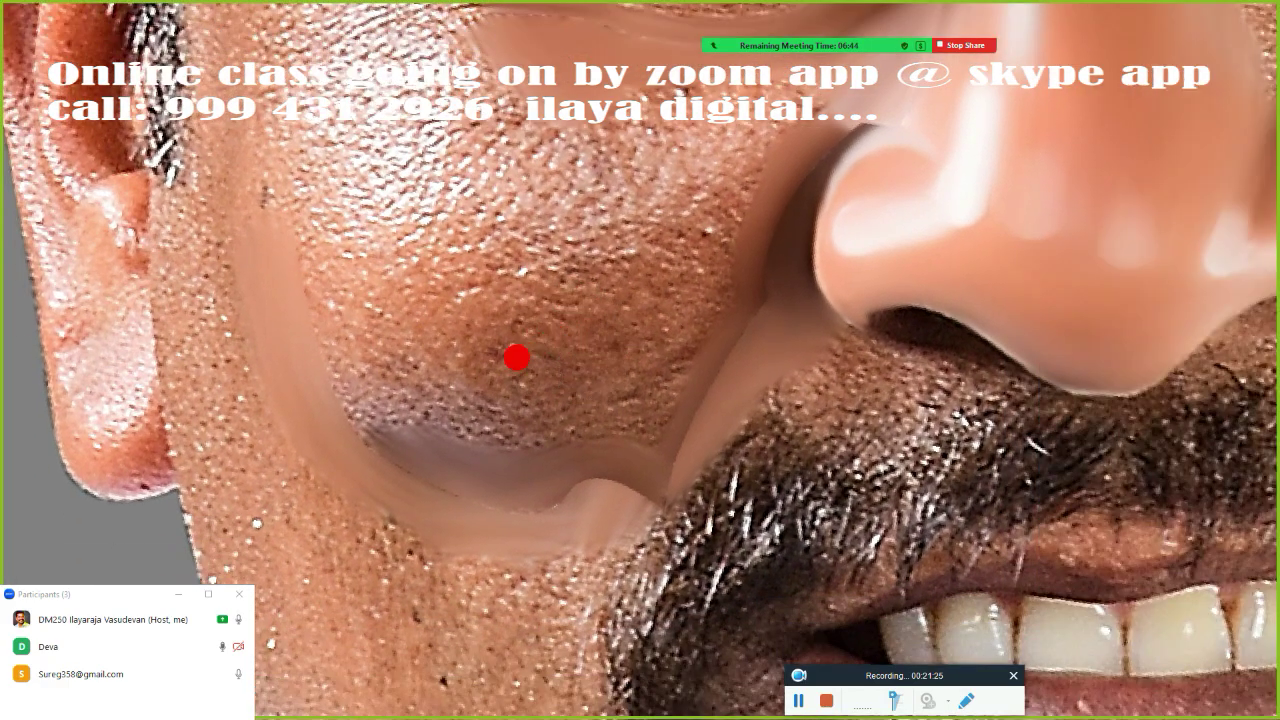
{"action": "left_click_drag", "start_coordinate": [516, 357], "coordinate": [600, 457]}
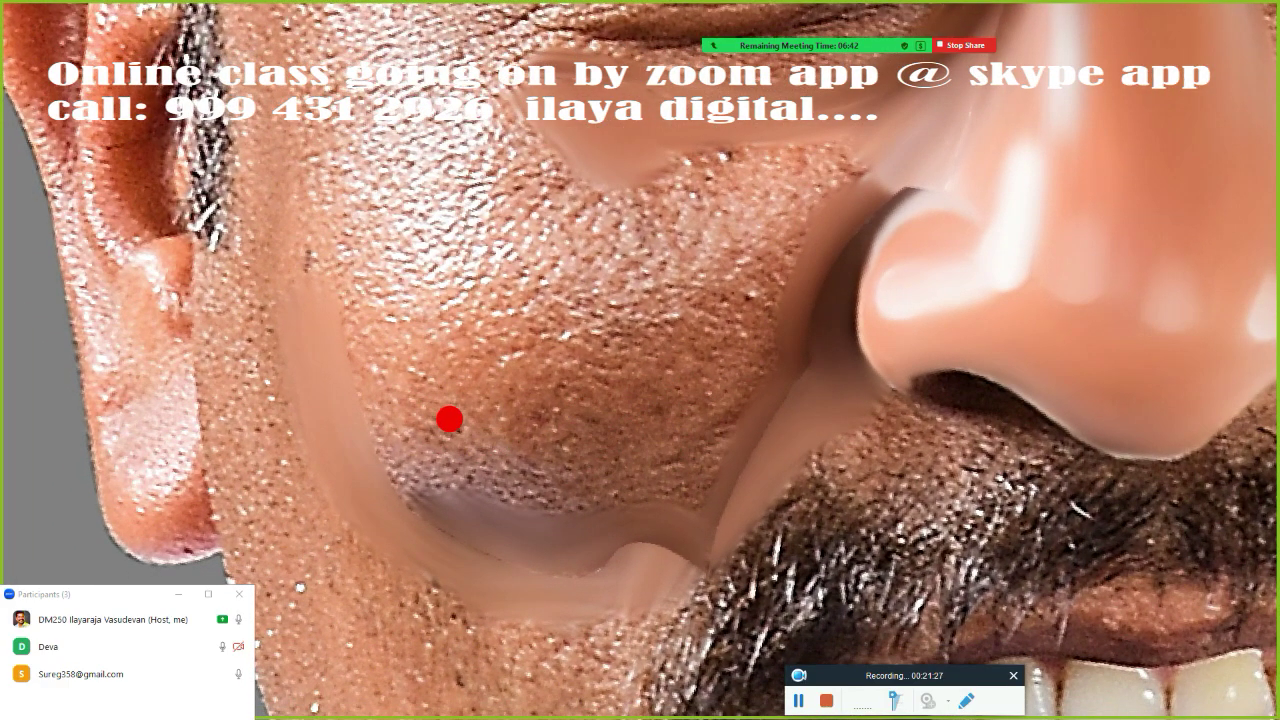
{"action": "mouse_move", "coordinate": [350, 268]}
{"action": "left_mouse_down"}
{"action": "mouse_move", "coordinate": [343, 311]}
{"action": "mouse_move", "coordinate": [329, 289]}
{"action": "mouse_move", "coordinate": [411, 323]}
{"action": "mouse_move", "coordinate": [414, 289]}
{"action": "left_mouse_up"}
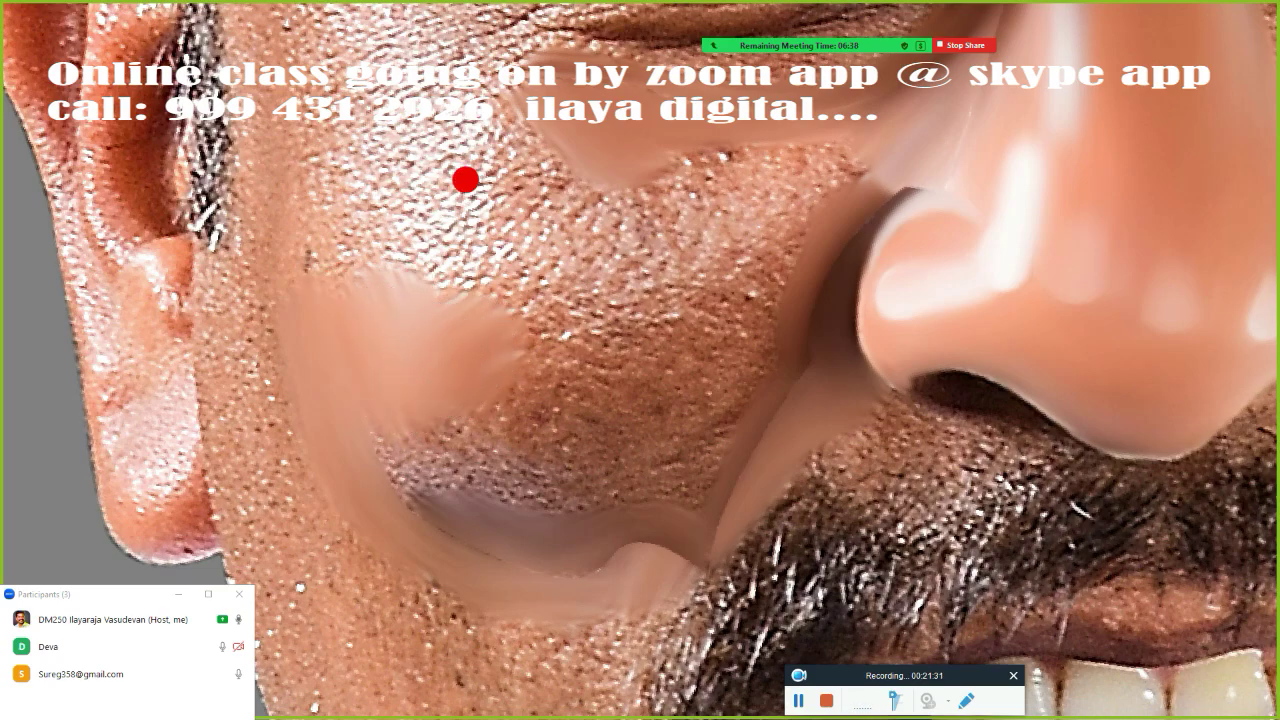
{"action": "mouse_move", "coordinate": [406, 109]}
{"action": "left_mouse_down"}
{"action": "mouse_move", "coordinate": [337, 57]}
{"action": "mouse_move", "coordinate": [342, 168]}
{"action": "mouse_move", "coordinate": [400, 197]}
{"action": "mouse_move", "coordinate": [409, 169]}
{"action": "mouse_move", "coordinate": [354, 200]}
{"action": "mouse_move", "coordinate": [474, 317]}
{"action": "mouse_move", "coordinate": [437, 400]}
{"action": "mouse_move", "coordinate": [489, 417]}
{"action": "mouse_move", "coordinate": [403, 382]}
{"action": "mouse_move", "coordinate": [397, 409]}
{"action": "mouse_move", "coordinate": [363, 380]}
{"action": "mouse_move", "coordinate": [371, 423]}
{"action": "mouse_move", "coordinate": [343, 396]}
{"action": "mouse_move", "coordinate": [474, 466]}
{"action": "mouse_move", "coordinate": [489, 454]}
{"action": "mouse_move", "coordinate": [376, 390]}
{"action": "mouse_move", "coordinate": [346, 351]}
{"action": "mouse_move", "coordinate": [394, 340]}
{"action": "mouse_move", "coordinate": [357, 283]}
{"action": "mouse_move", "coordinate": [348, 294]}
{"action": "left_mouse_up"}
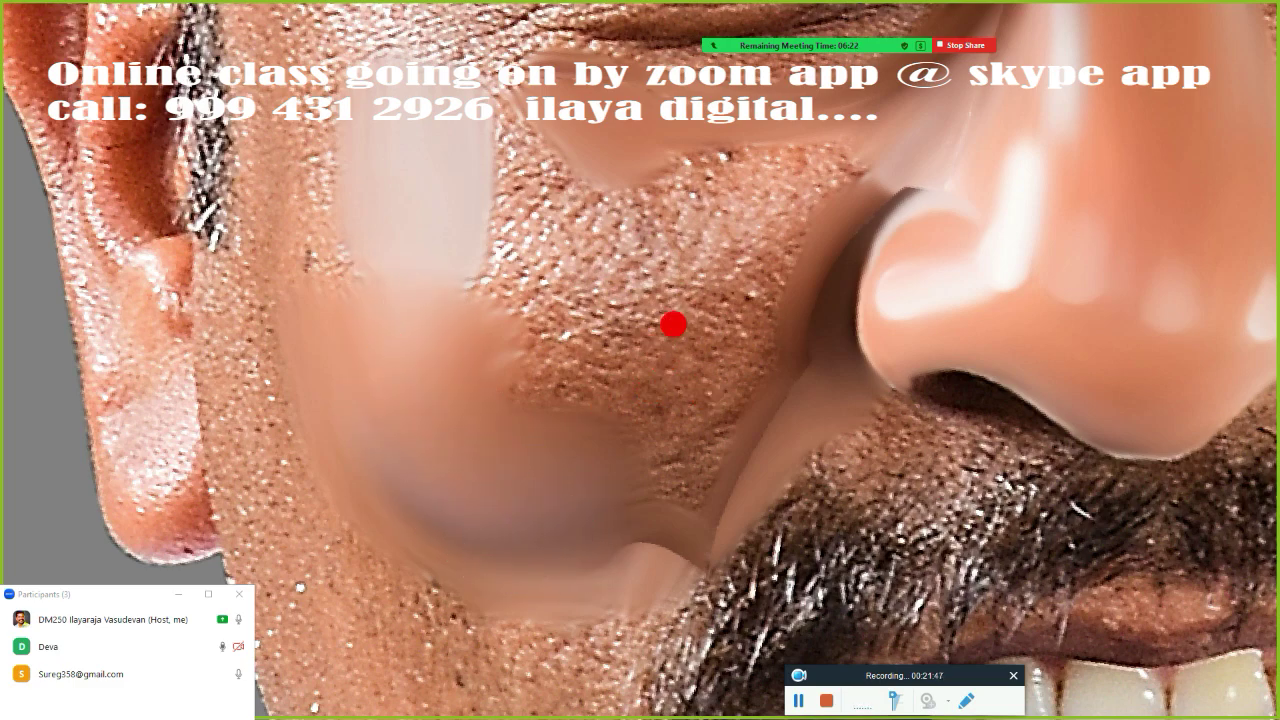
{"action": "mouse_move", "coordinate": [673, 323]}
{"action": "left_mouse_down"}
{"action": "mouse_move", "coordinate": [646, 409]}
{"action": "mouse_move", "coordinate": [697, 286]}
{"action": "mouse_move", "coordinate": [624, 438]}
{"action": "mouse_move", "coordinate": [626, 486]}
{"action": "mouse_move", "coordinate": [697, 363]}
{"action": "mouse_move", "coordinate": [609, 500]}
{"action": "mouse_move", "coordinate": [589, 594]}
{"action": "mouse_move", "coordinate": [603, 560]}
{"action": "mouse_move", "coordinate": [591, 583]}
{"action": "left_mouse_up"}
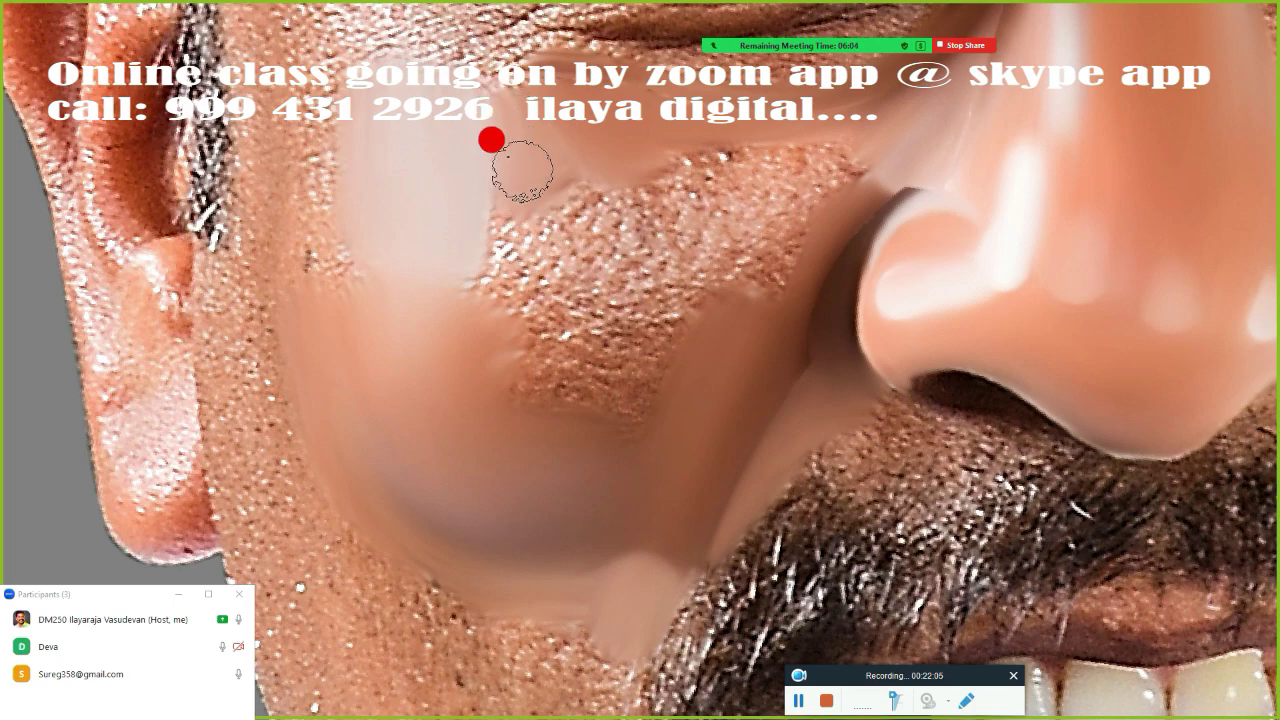
{"action": "left_click_drag", "start_coordinate": [489, 191], "coordinate": [511, 110]}
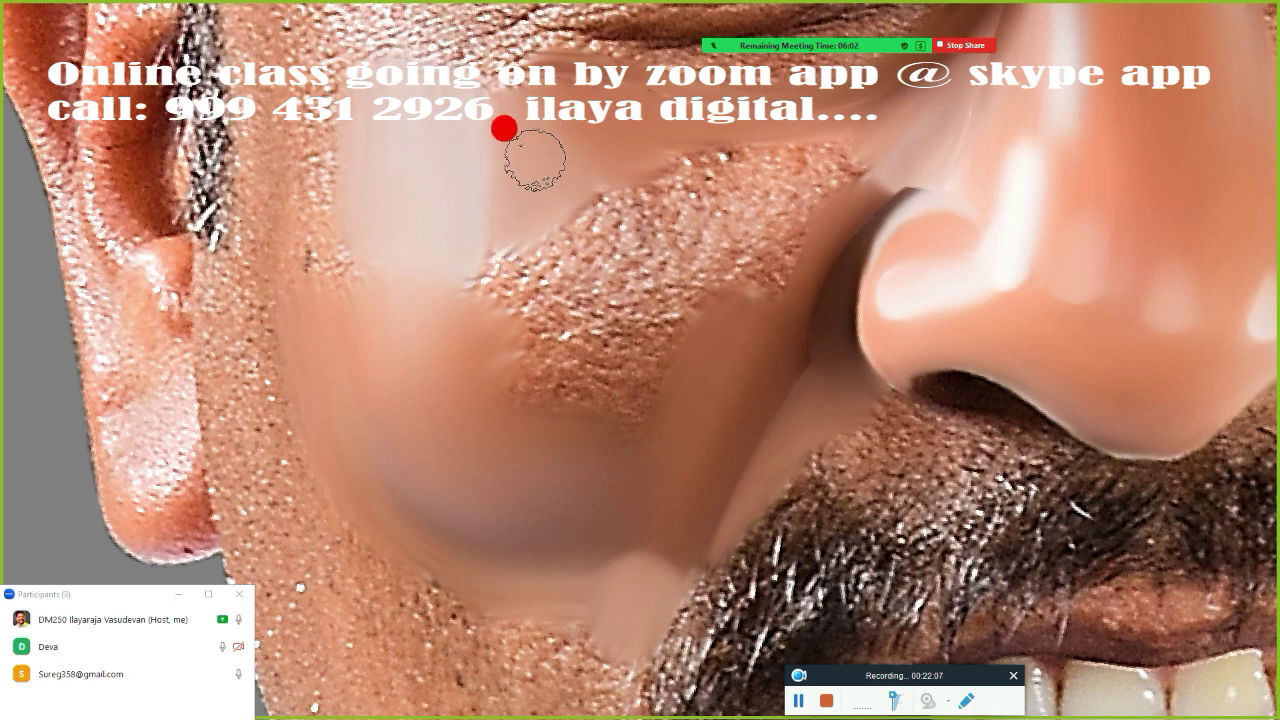
{"action": "mouse_move", "coordinate": [568, 217]}
{"action": "left_mouse_down"}
{"action": "mouse_move", "coordinate": [690, 122]}
{"action": "mouse_move", "coordinate": [739, 171]}
{"action": "mouse_move", "coordinate": [609, 195]}
{"action": "mouse_move", "coordinate": [498, 240]}
{"action": "mouse_move", "coordinate": [479, 216]}
{"action": "left_mouse_up"}
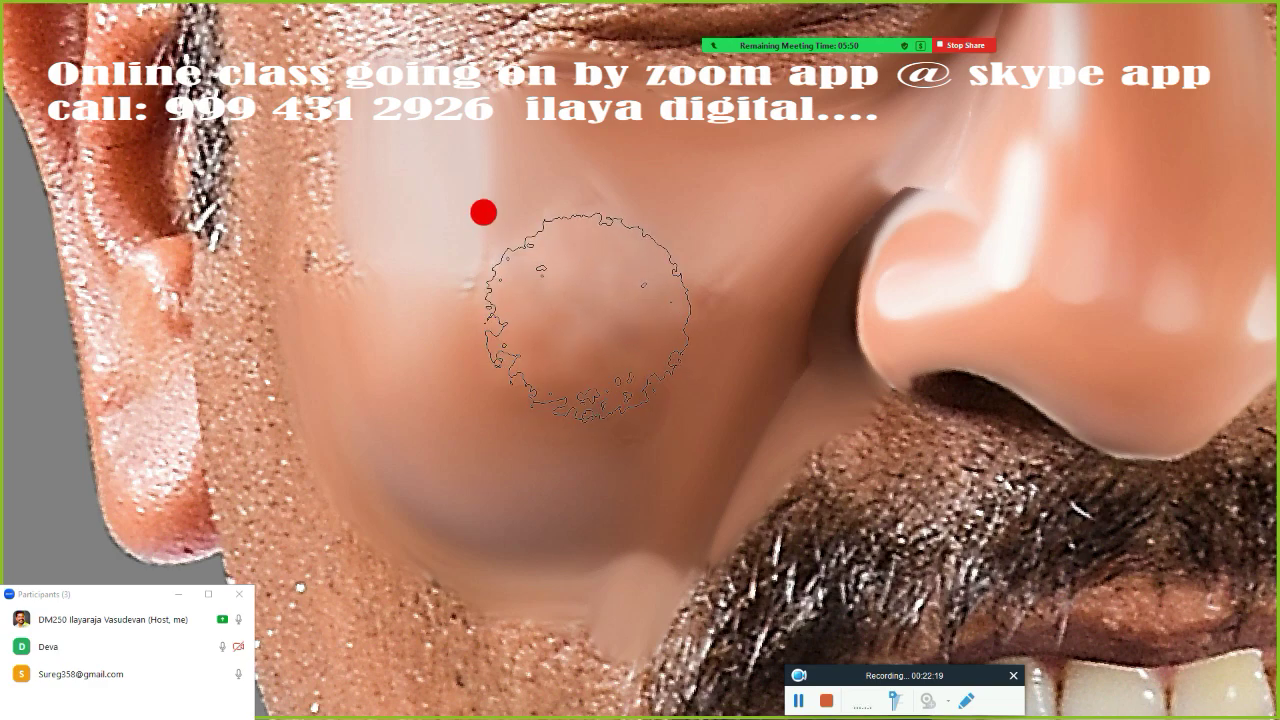
{"action": "mouse_move", "coordinate": [479, 216]}
{"action": "left_mouse_down"}
{"action": "mouse_move", "coordinate": [470, 207]}
{"action": "mouse_move", "coordinate": [492, 316]}
{"action": "mouse_move", "coordinate": [568, 223]}
{"action": "mouse_move", "coordinate": [528, 114]}
{"action": "mouse_move", "coordinate": [498, 96]}
{"action": "mouse_move", "coordinate": [563, 177]}
{"action": "mouse_move", "coordinate": [663, 162]}
{"action": "left_mouse_up"}
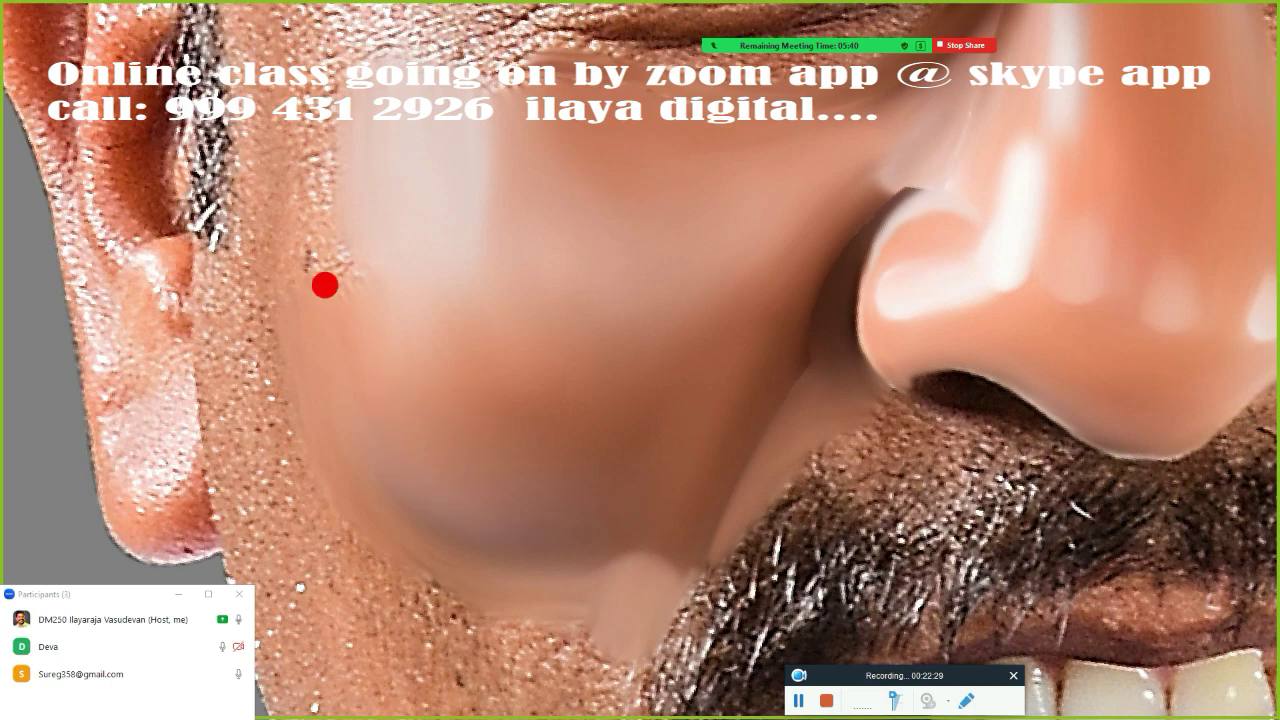
{"action": "mouse_move", "coordinate": [284, 175]}
{"action": "left_mouse_down"}
{"action": "mouse_move", "coordinate": [297, 286]}
{"action": "mouse_move", "coordinate": [314, 186]}
{"action": "mouse_move", "coordinate": [329, 309]}
{"action": "mouse_move", "coordinate": [314, 171]}
{"action": "mouse_move", "coordinate": [423, 200]}
{"action": "mouse_move", "coordinate": [423, 229]}
{"action": "mouse_move", "coordinate": [418, 194]}
{"action": "mouse_move", "coordinate": [414, 246]}
{"action": "mouse_move", "coordinate": [414, 194]}
{"action": "left_mouse_up"}
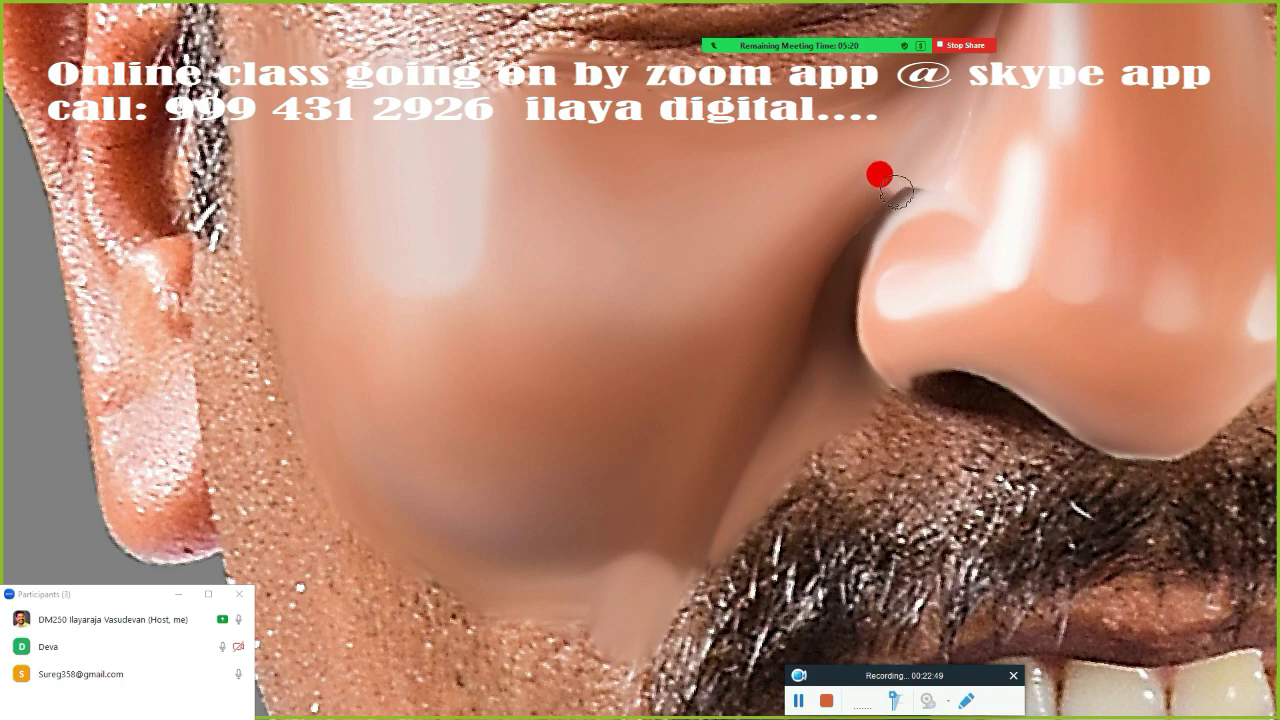
Smudge the dark crease shadow beside the nose softer and lighter.
{"action": "left_click_drag", "start_coordinate": [727, 372], "coordinate": [551, 261]}
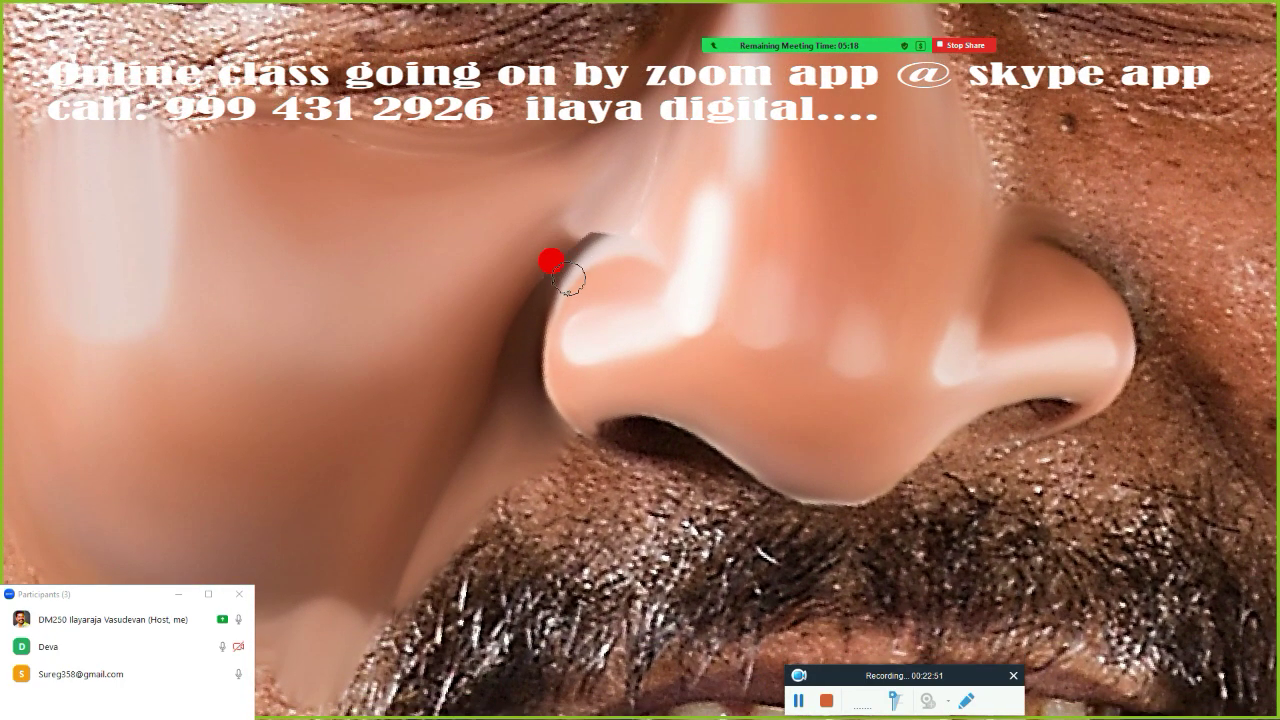
{"action": "left_click_drag", "start_coordinate": [571, 236], "coordinate": [604, 214]}
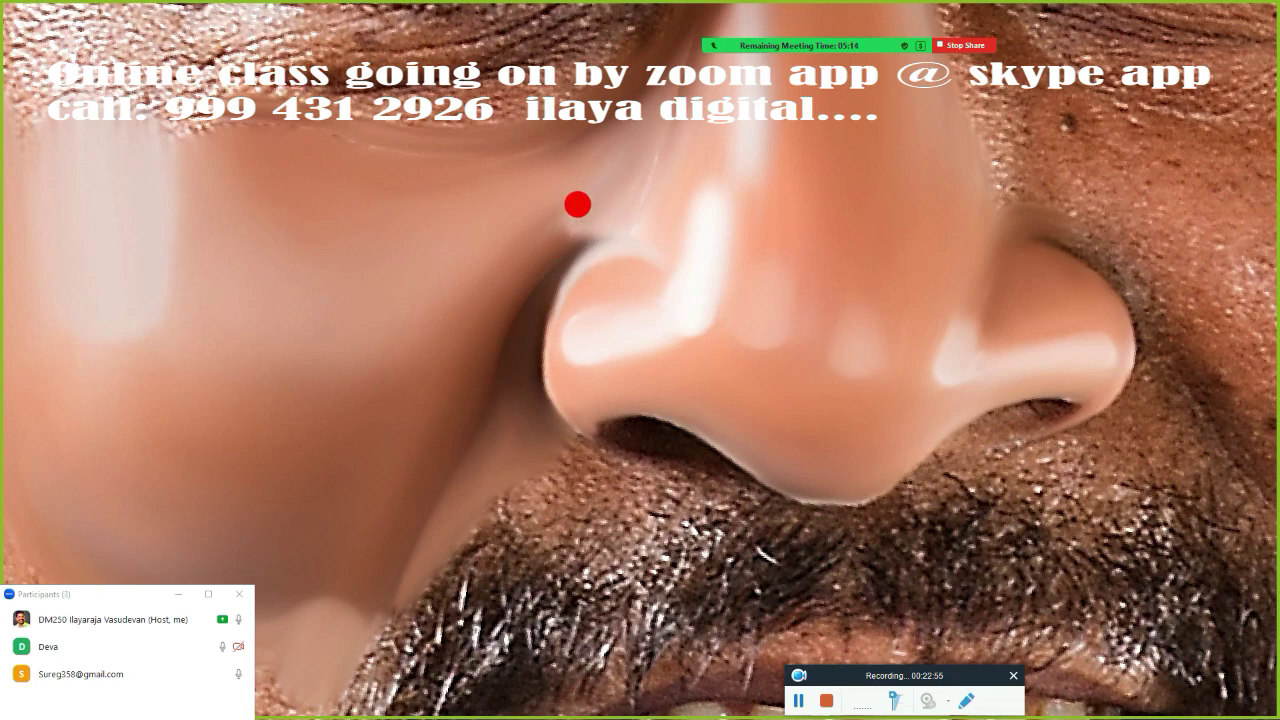
{"action": "left_click_drag", "start_coordinate": [568, 208], "coordinate": [543, 276]}
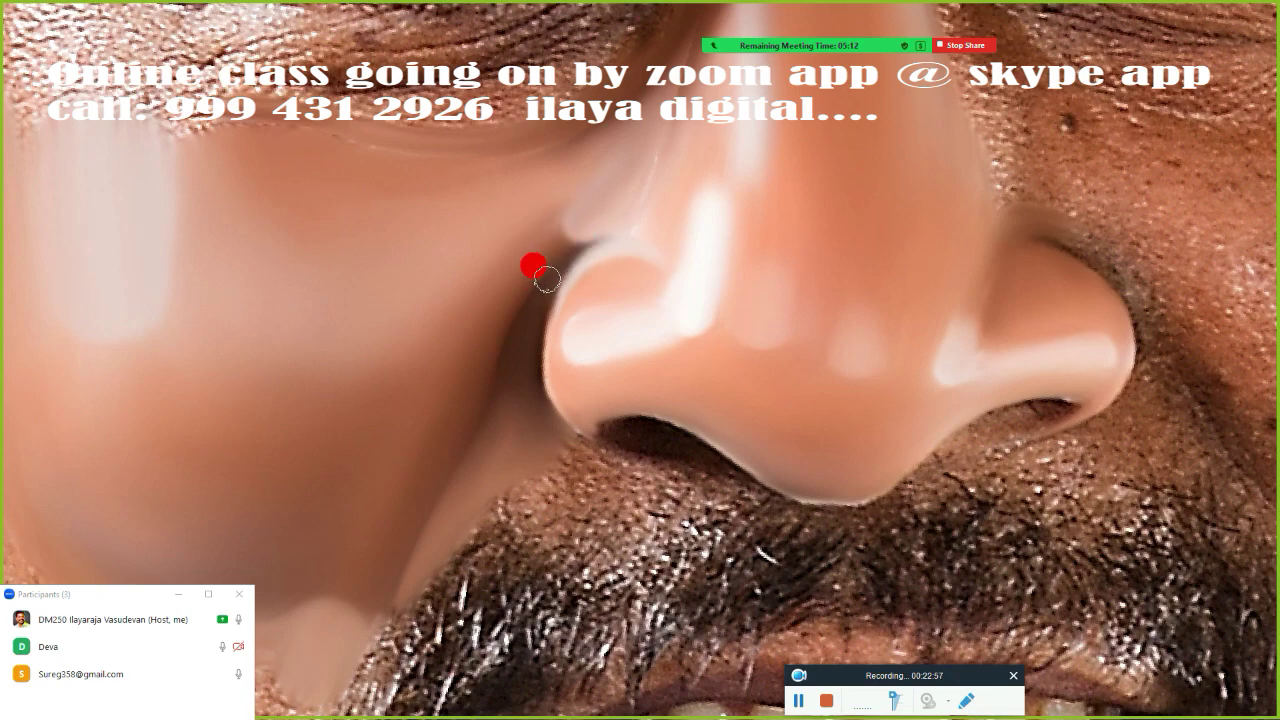
{"action": "left_click_drag", "start_coordinate": [547, 279], "coordinate": [500, 349]}
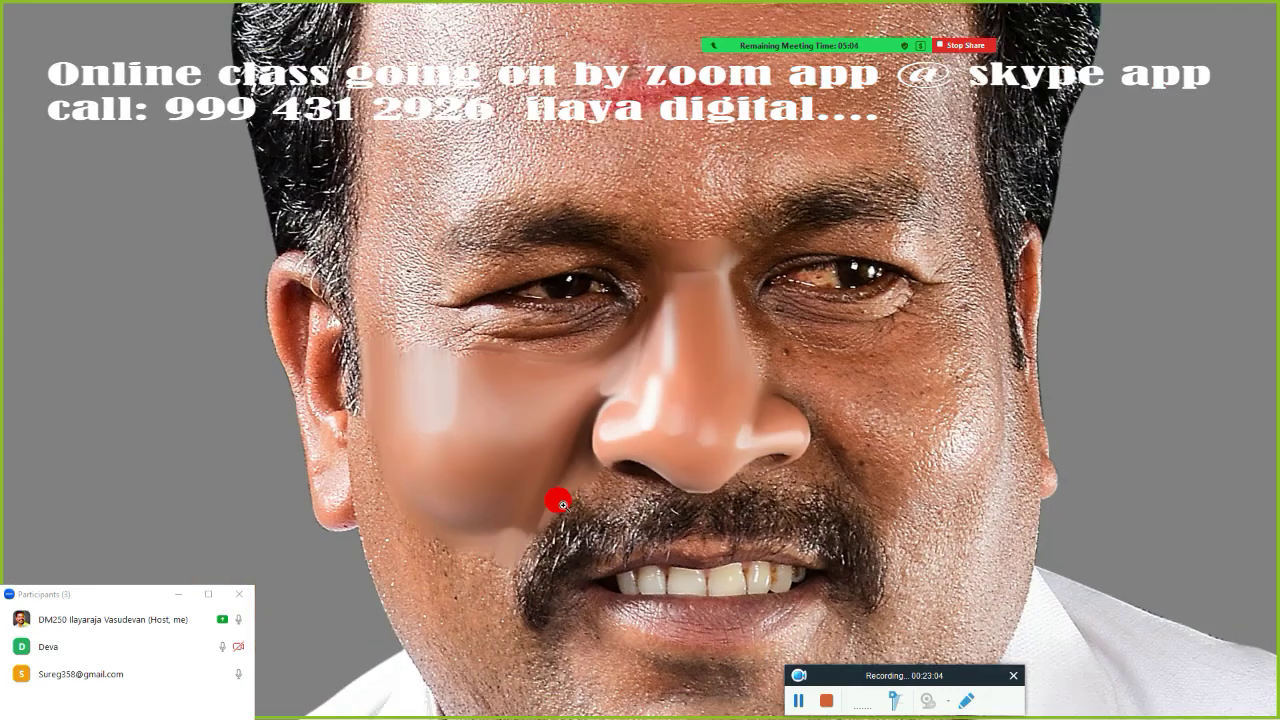
Zoom in and blend the moustache stubble under the left nostril and the cheek crease into skin.
{"action": "scroll", "coordinate": [575, 480], "scroll_direction": "down", "scroll_amount": 3}
{"action": "left_click_drag", "start_coordinate": [586, 500], "coordinate": [563, 428]}
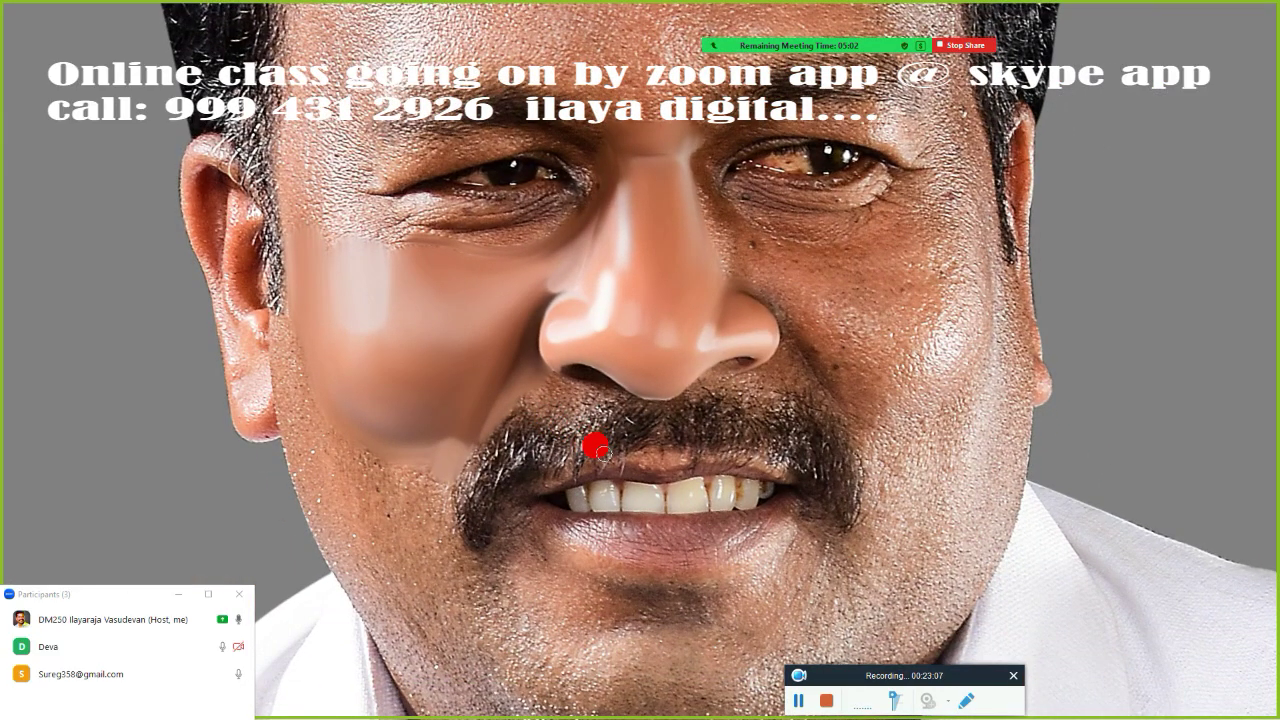
{"action": "scroll", "coordinate": [581, 416], "scroll_direction": "up", "scroll_amount": 2}
{"action": "scroll", "coordinate": [623, 437], "scroll_direction": "up", "scroll_amount": 2}
{"action": "scroll", "coordinate": [737, 377], "scroll_direction": "up", "scroll_amount": 1}
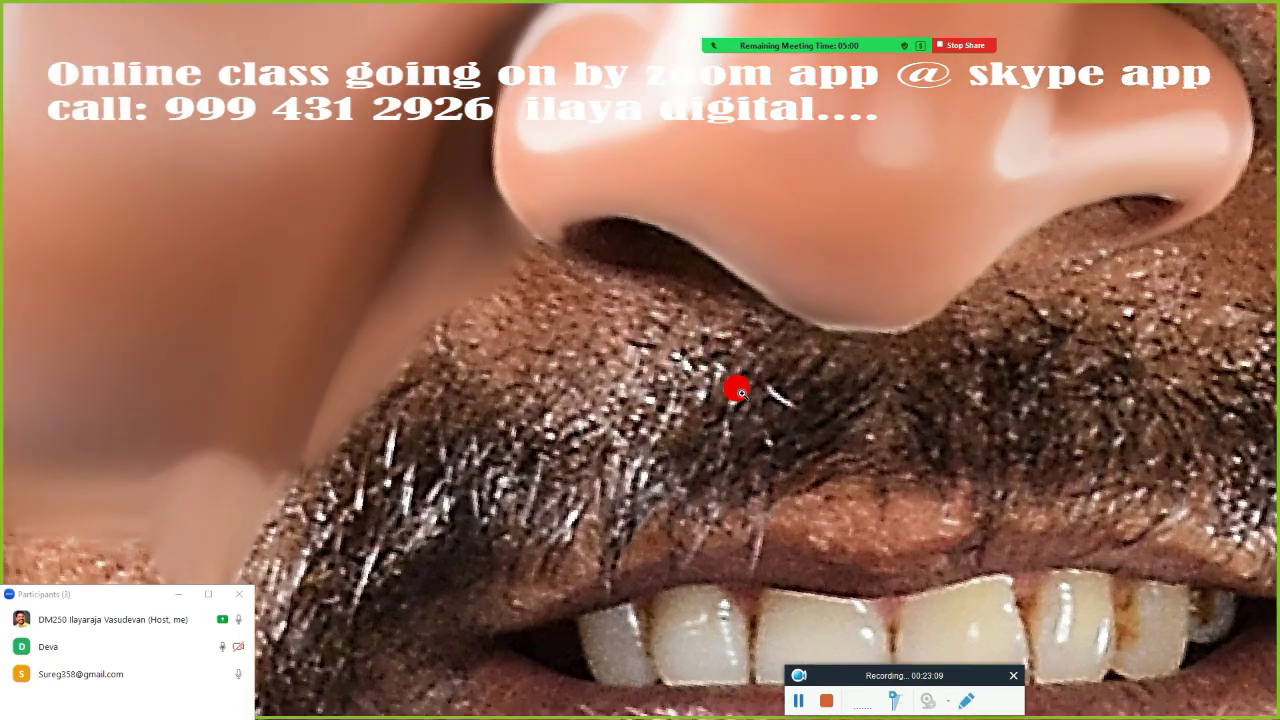
{"action": "scroll", "coordinate": [734, 383], "scroll_direction": "up", "scroll_amount": 2}
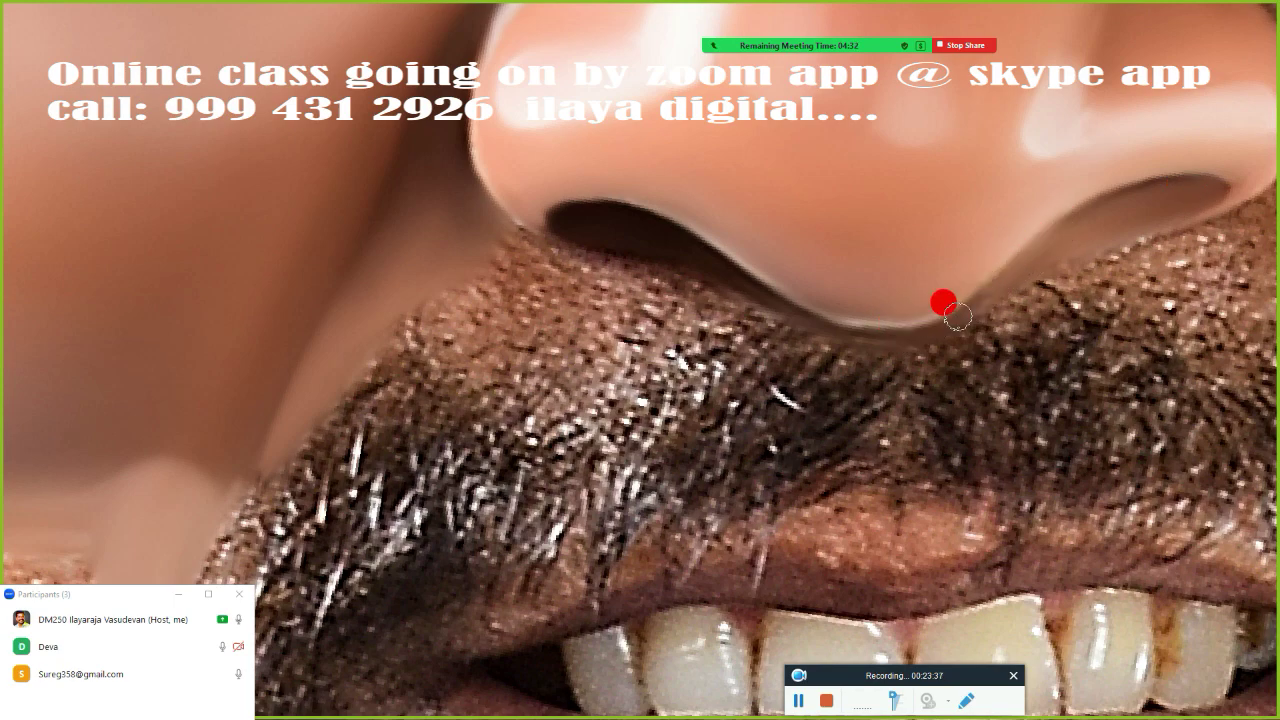
{"action": "left_click_drag", "start_coordinate": [484, 256], "coordinate": [425, 182]}
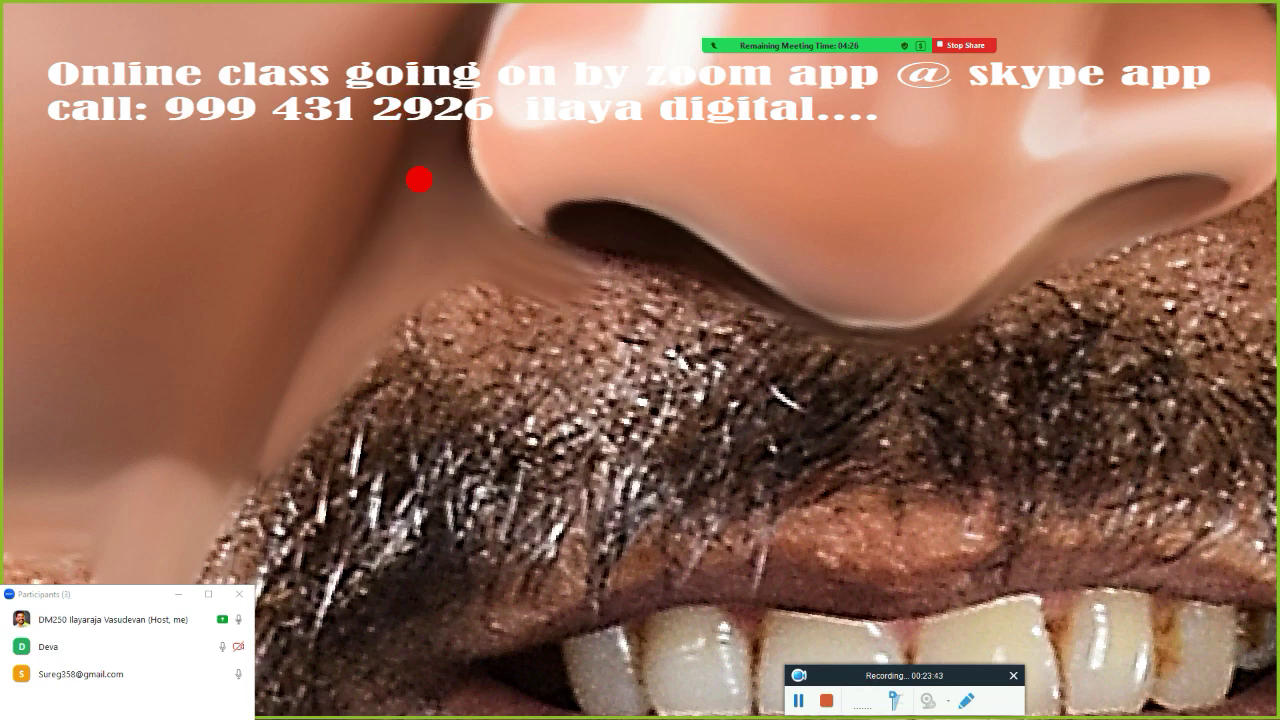
{"action": "mouse_move", "coordinate": [530, 247]}
{"action": "left_mouse_down"}
{"action": "mouse_move", "coordinate": [631, 260]}
{"action": "mouse_move", "coordinate": [608, 257]}
{"action": "left_mouse_up"}
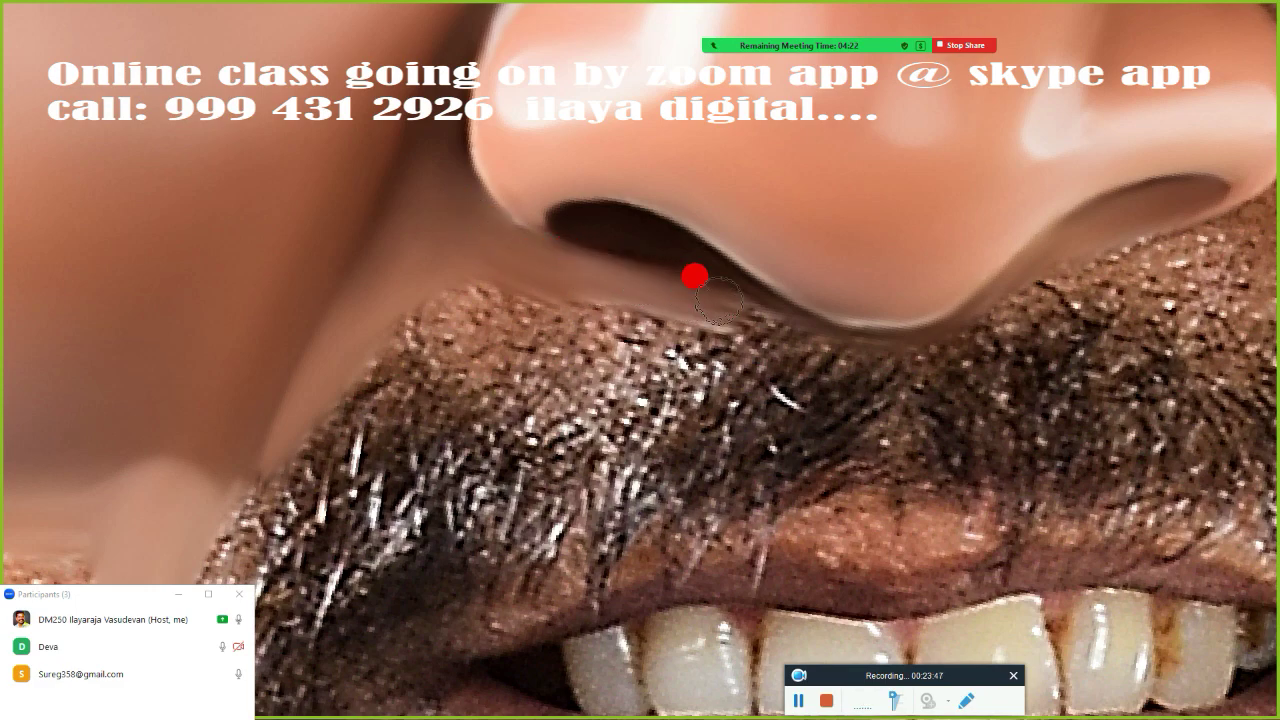
{"action": "mouse_move", "coordinate": [514, 277]}
{"action": "left_mouse_down"}
{"action": "mouse_move", "coordinate": [597, 314]}
{"action": "mouse_move", "coordinate": [434, 317]}
{"action": "mouse_move", "coordinate": [331, 363]}
{"action": "mouse_move", "coordinate": [316, 331]}
{"action": "mouse_move", "coordinate": [394, 246]}
{"action": "mouse_move", "coordinate": [303, 366]}
{"action": "mouse_move", "coordinate": [366, 206]}
{"action": "mouse_move", "coordinate": [373, 348]}
{"action": "mouse_move", "coordinate": [417, 294]}
{"action": "mouse_move", "coordinate": [466, 329]}
{"action": "mouse_move", "coordinate": [522, 272]}
{"action": "mouse_move", "coordinate": [420, 243]}
{"action": "mouse_move", "coordinate": [429, 220]}
{"action": "mouse_move", "coordinate": [491, 234]}
{"action": "mouse_move", "coordinate": [505, 253]}
{"action": "mouse_move", "coordinate": [631, 277]}
{"action": "mouse_move", "coordinate": [660, 306]}
{"action": "mouse_move", "coordinate": [422, 343]}
{"action": "mouse_move", "coordinate": [269, 403]}
{"action": "mouse_move", "coordinate": [300, 334]}
{"action": "mouse_move", "coordinate": [378, 379]}
{"action": "mouse_move", "coordinate": [374, 200]}
{"action": "left_mouse_up"}
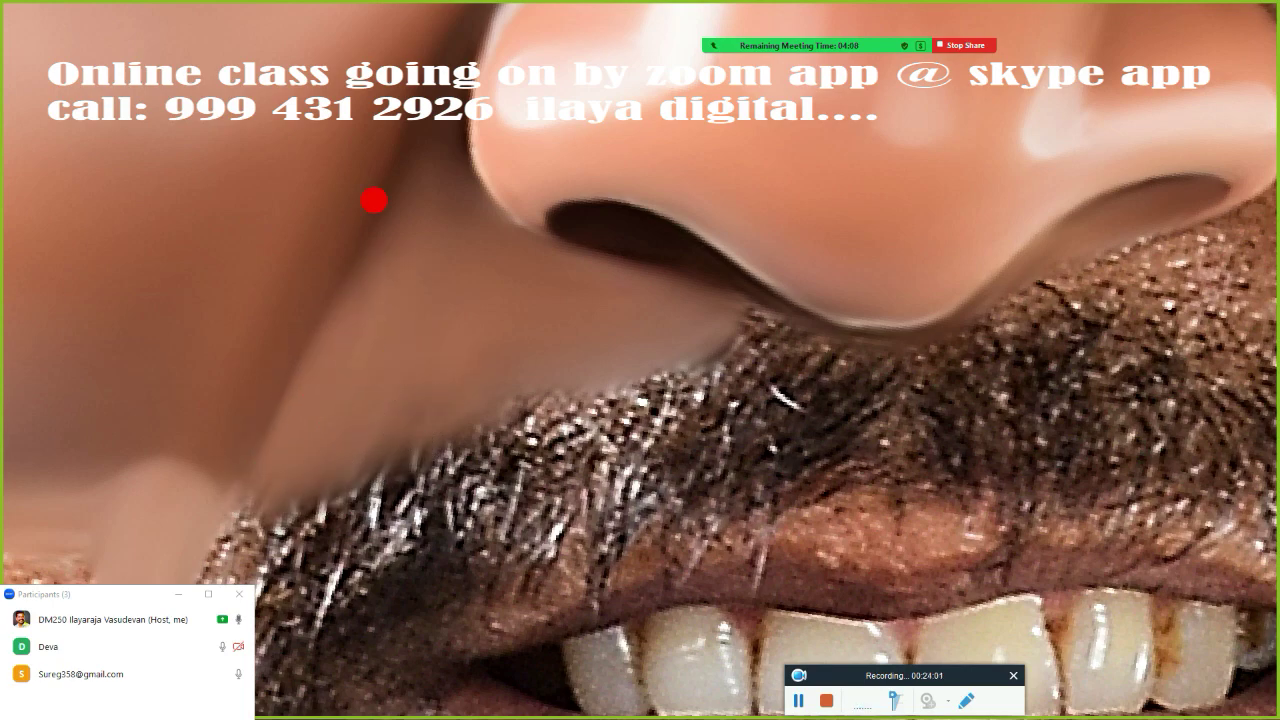
{"action": "left_click_drag", "start_coordinate": [320, 300], "coordinate": [341, 260]}
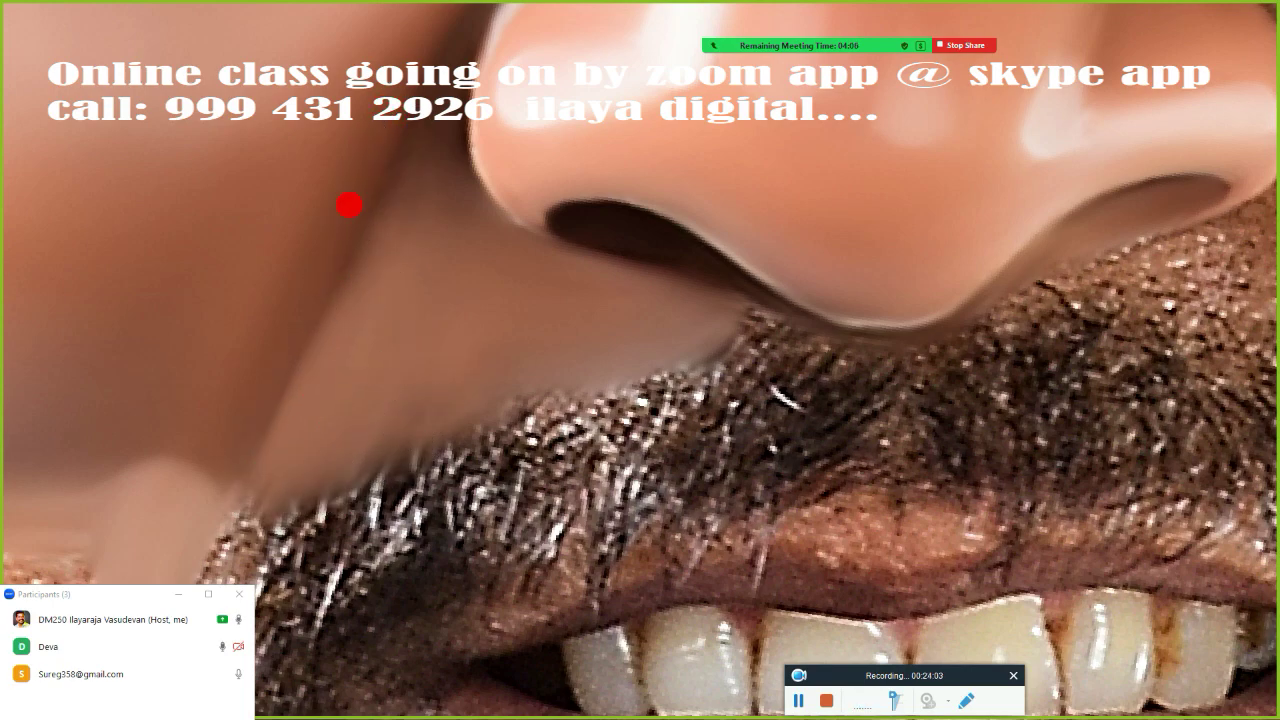
{"action": "mouse_move", "coordinate": [349, 205]}
{"action": "left_mouse_down"}
{"action": "mouse_move", "coordinate": [277, 331]}
{"action": "mouse_move", "coordinate": [400, 191]}
{"action": "mouse_move", "coordinate": [355, 197]}
{"action": "left_mouse_up"}
{"action": "scroll", "coordinate": [680, 337], "scroll_direction": "down", "scroll_amount": 5}
Blend the cheek crease once more, then zoom in close on the nose and mouth.
{"action": "scroll", "coordinate": [617, 406], "scroll_direction": "down", "scroll_amount": 1}
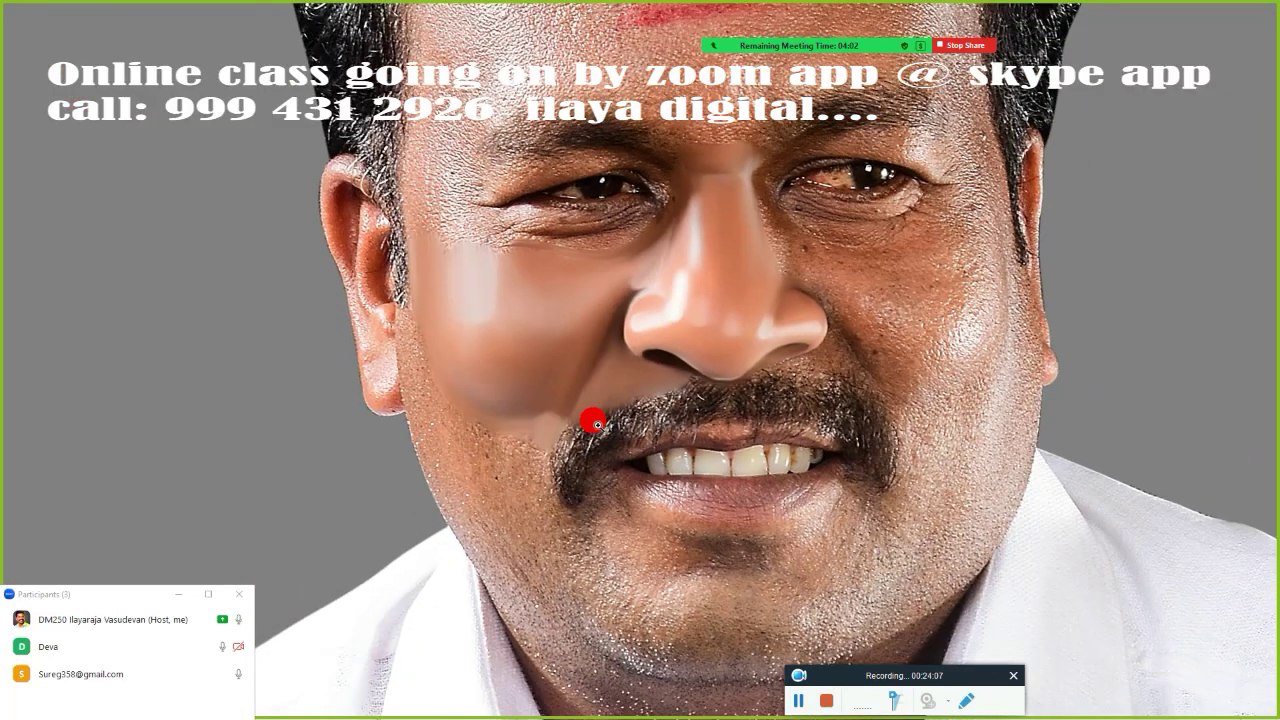
{"action": "scroll", "coordinate": [591, 420], "scroll_direction": "up", "scroll_amount": 1}
{"action": "scroll", "coordinate": [652, 414], "scroll_direction": "down", "scroll_amount": 3}
{"action": "scroll", "coordinate": [686, 394], "scroll_direction": "up", "scroll_amount": 3}
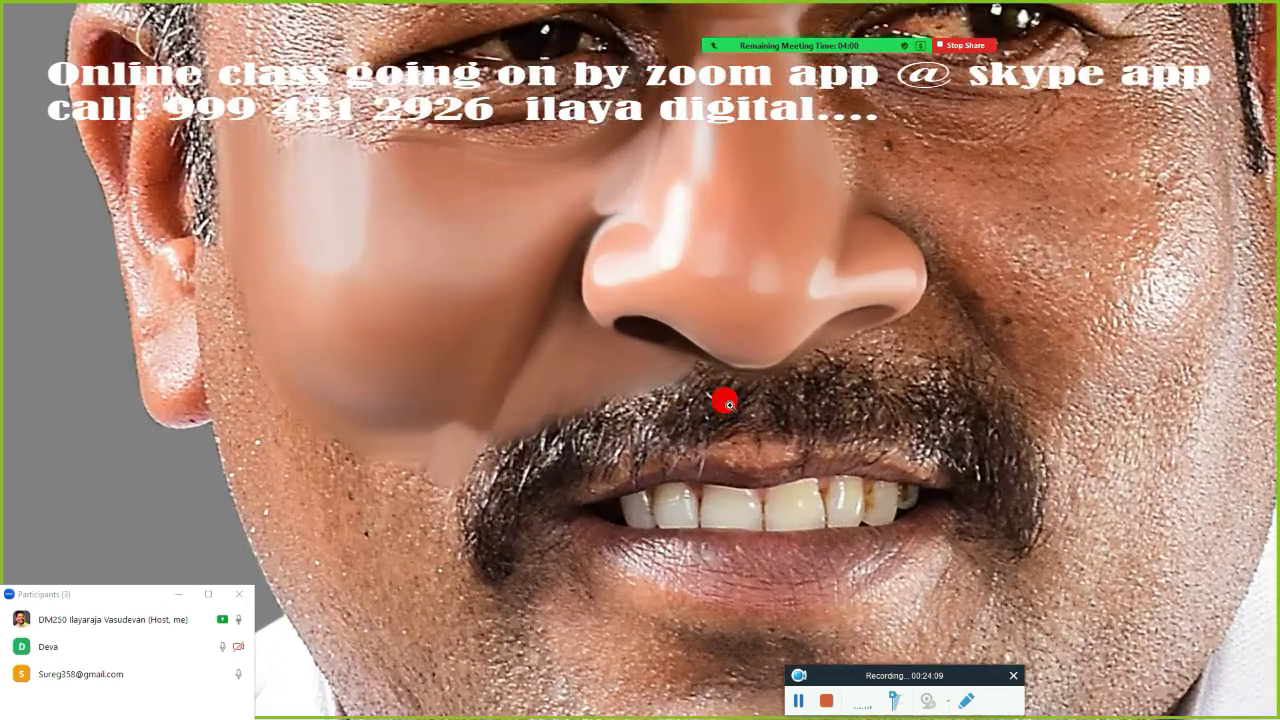
{"action": "scroll", "coordinate": [723, 397], "scroll_direction": "up", "scroll_amount": 1}
{"action": "mouse_move", "coordinate": [697, 318]}
{"action": "left_mouse_down"}
{"action": "mouse_move", "coordinate": [521, 315]}
{"action": "mouse_move", "coordinate": [462, 406]}
{"action": "mouse_move", "coordinate": [411, 404]}
{"action": "mouse_move", "coordinate": [549, 323]}
{"action": "mouse_move", "coordinate": [650, 323]}
{"action": "left_mouse_up"}
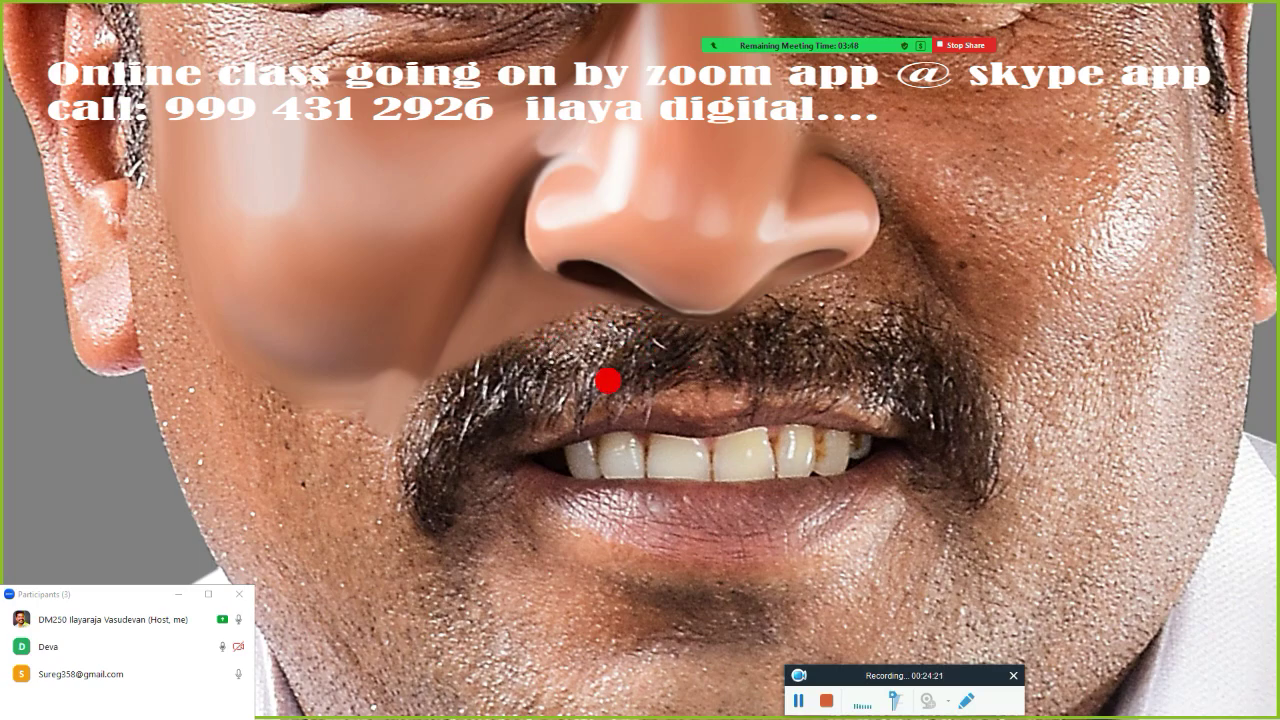
{"action": "key", "text": "ctrl+0"}
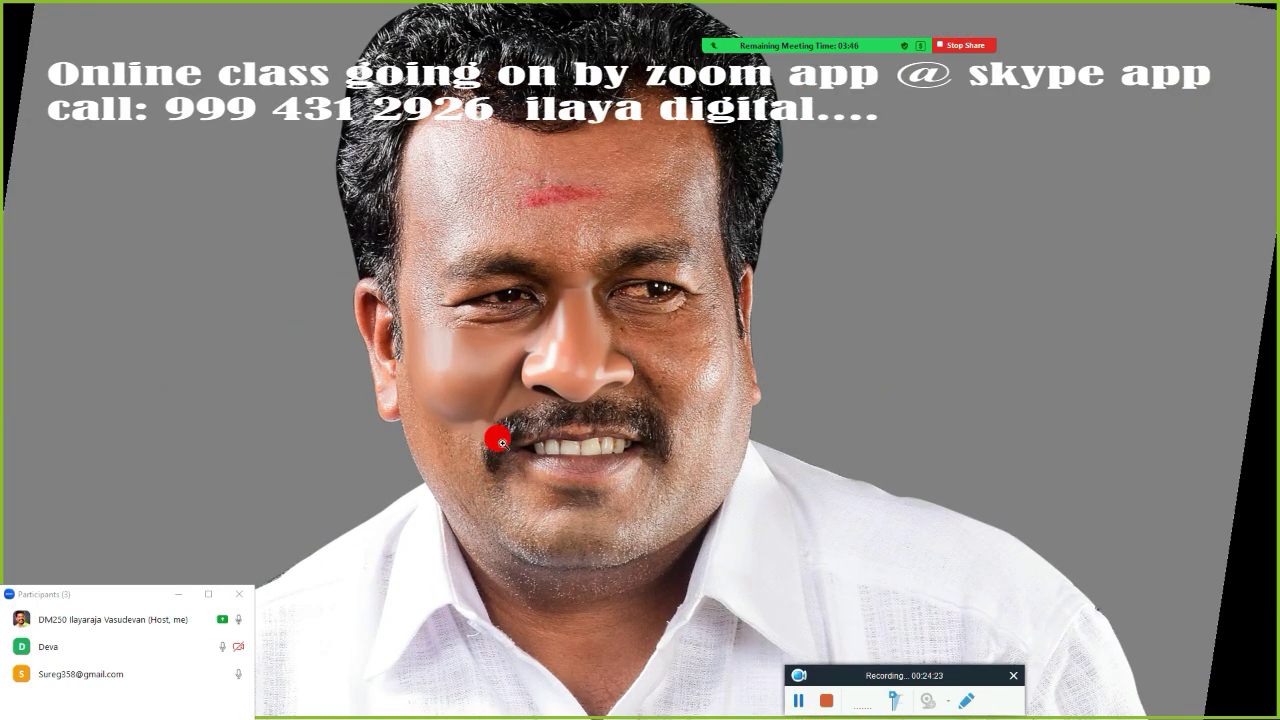
{"action": "mouse_move", "coordinate": [500, 441]}
{"action": "left_mouse_down"}
{"action": "mouse_move", "coordinate": [556, 396]}
{"action": "mouse_move", "coordinate": [446, 494]}
{"action": "left_mouse_up"}
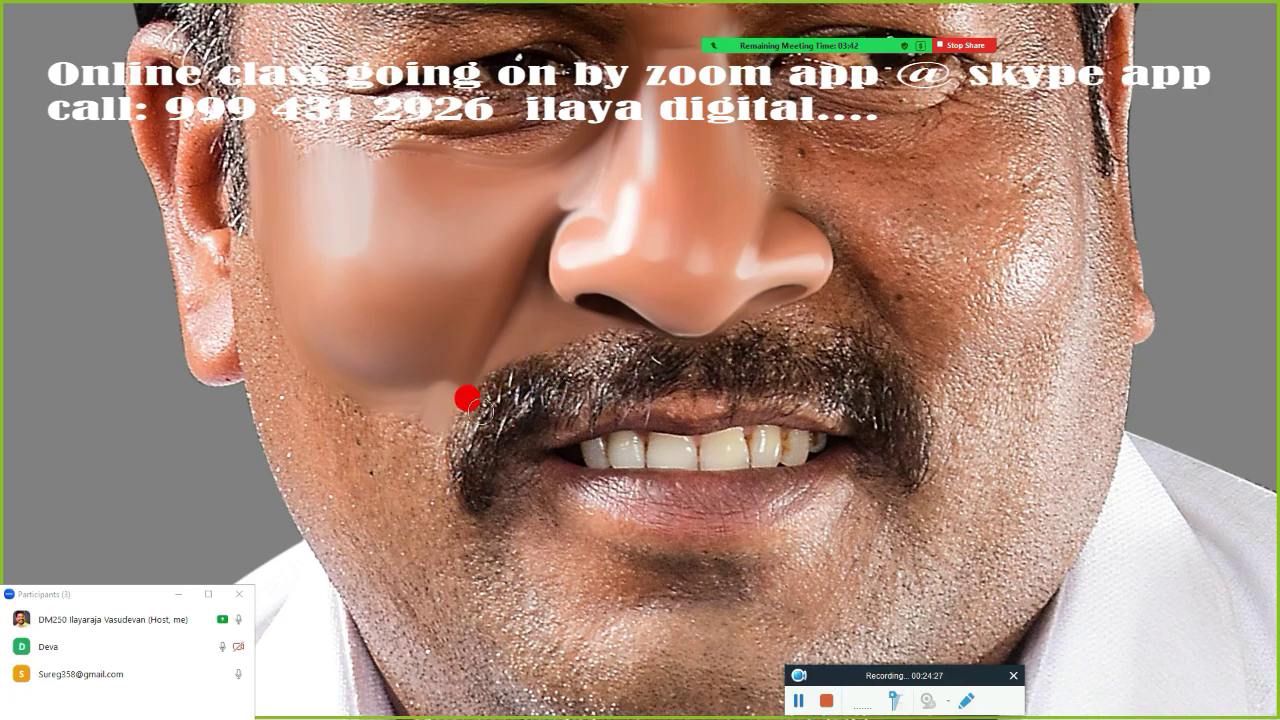
{"action": "key", "text": "ctrl+0"}
{"action": "mouse_move", "coordinate": [563, 437]}
{"action": "left_mouse_down"}
{"action": "mouse_move", "coordinate": [624, 453]}
{"action": "mouse_move", "coordinate": [571, 391]}
{"action": "mouse_move", "coordinate": [586, 429]}
{"action": "mouse_move", "coordinate": [606, 434]}
{"action": "mouse_move", "coordinate": [727, 416]}
{"action": "mouse_move", "coordinate": [700, 371]}
{"action": "mouse_move", "coordinate": [737, 414]}
{"action": "mouse_move", "coordinate": [585, 140]}
{"action": "mouse_move", "coordinate": [531, 323]}
{"action": "mouse_move", "coordinate": [560, 366]}
{"action": "mouse_move", "coordinate": [568, 428]}
{"action": "left_mouse_up"}
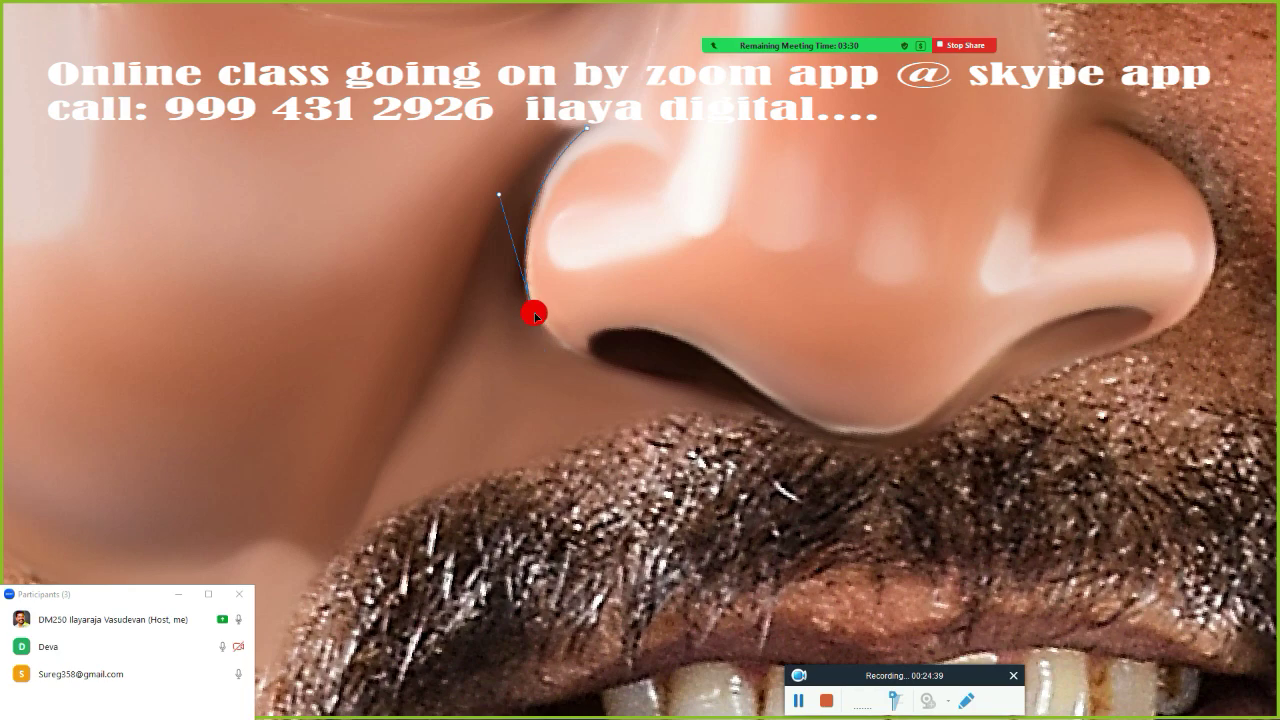
Trace a pen outline from the nose edge down to the moustache and back, test-loading it.
{"action": "left_click_drag", "start_coordinate": [691, 386], "coordinate": [811, 393]}
{"action": "left_click_drag", "start_coordinate": [597, 533], "coordinate": [406, 623]}
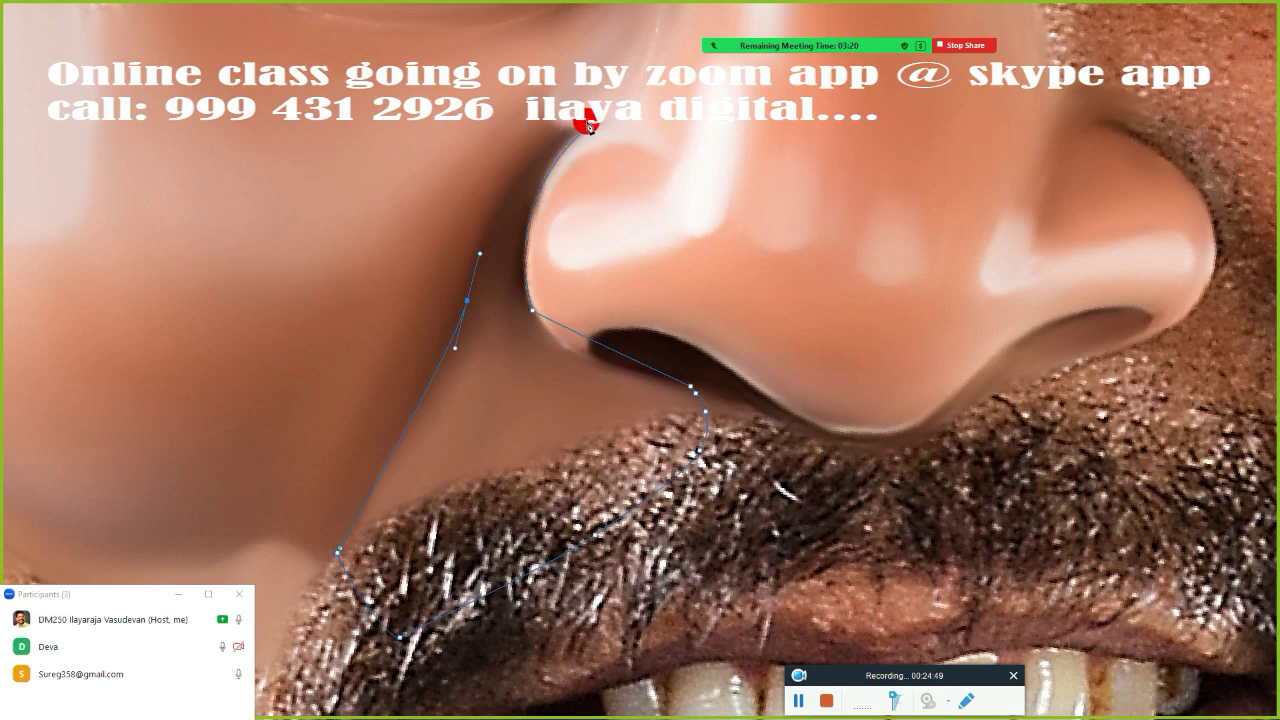
{"action": "left_click_drag", "start_coordinate": [586, 124], "coordinate": [646, 100]}
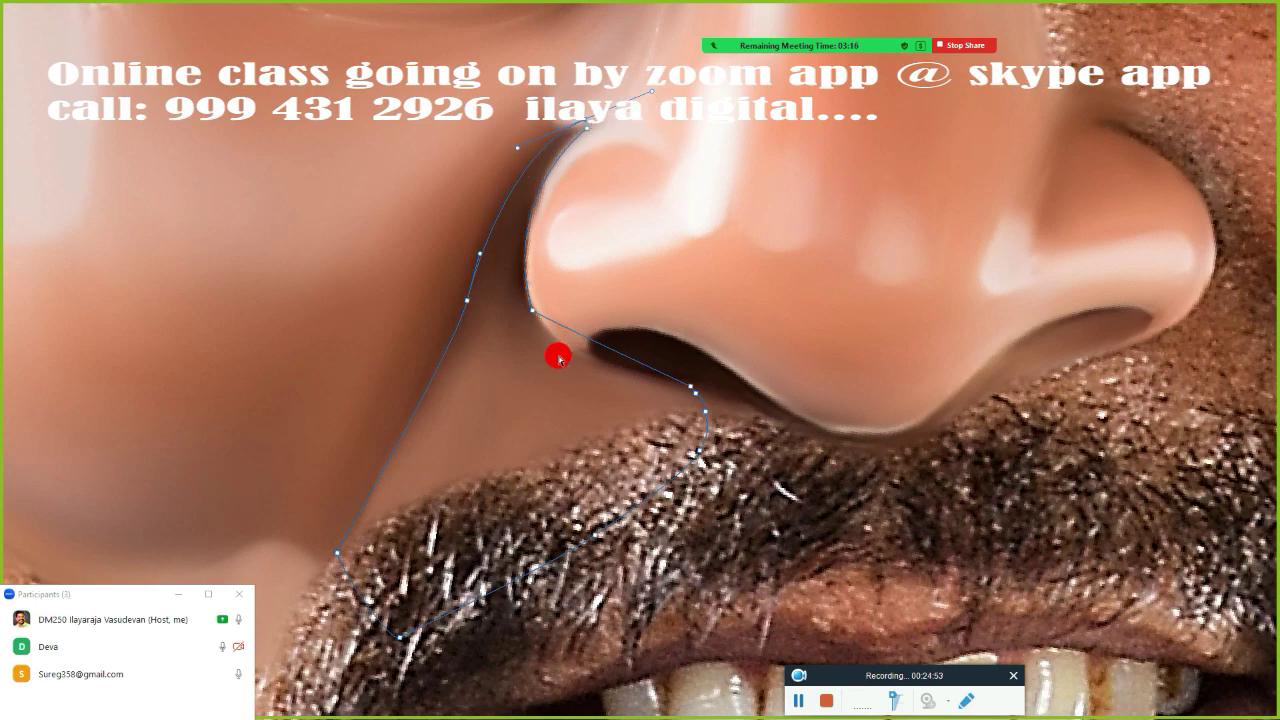
{"action": "key", "text": "ctrl+Return"}
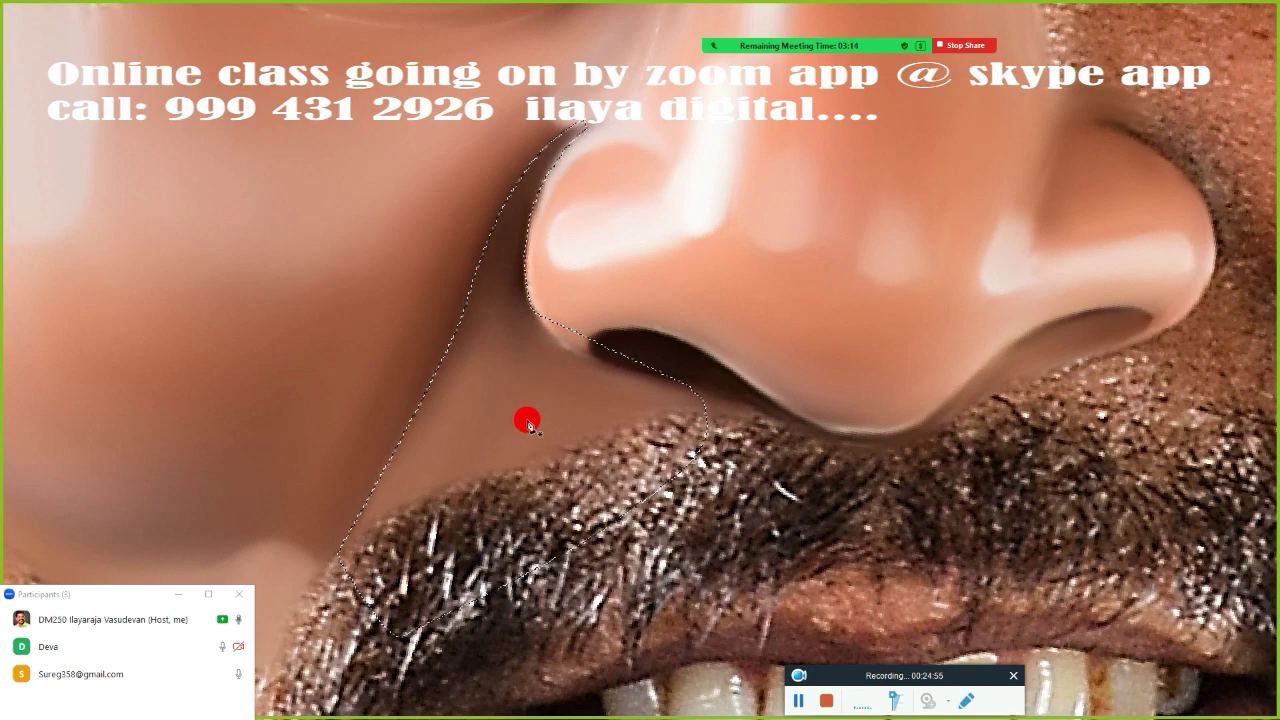
{"action": "key", "text": "ctrl+z"}
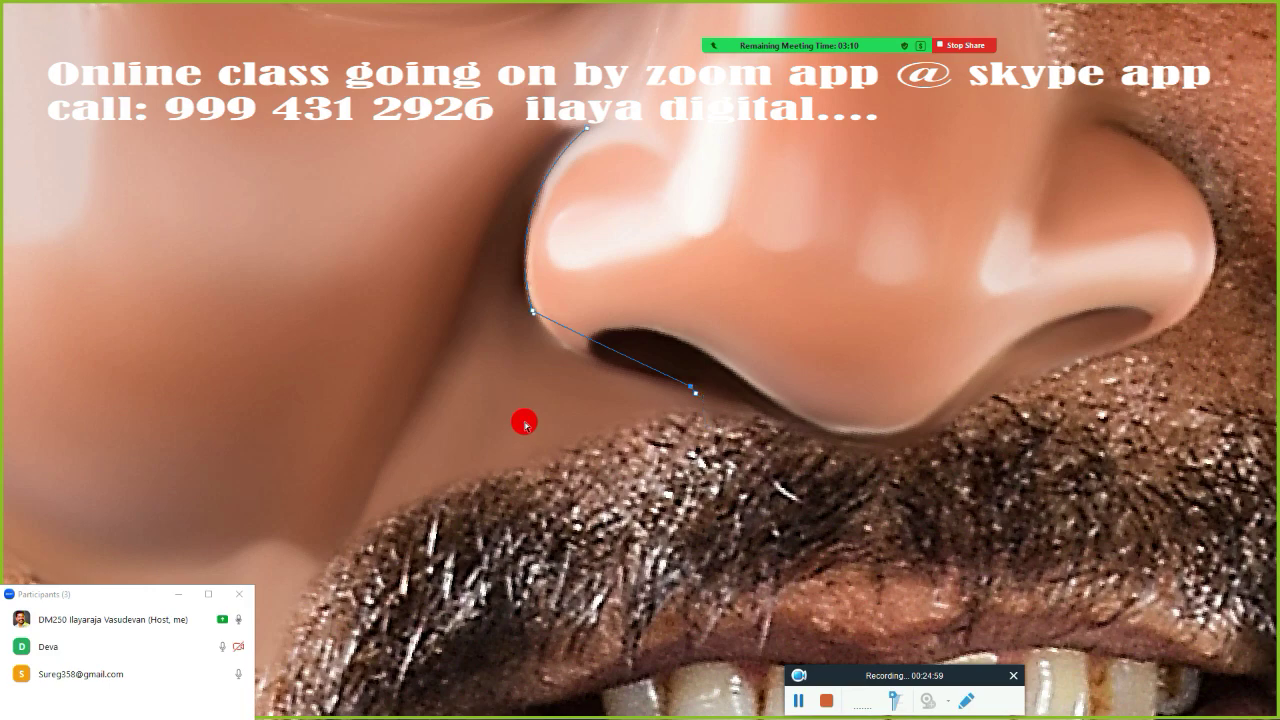
Reshape the outline along the nostril, close it, and load it as a selection.
{"action": "left_click_drag", "start_coordinate": [692, 387], "coordinate": [722, 390]}
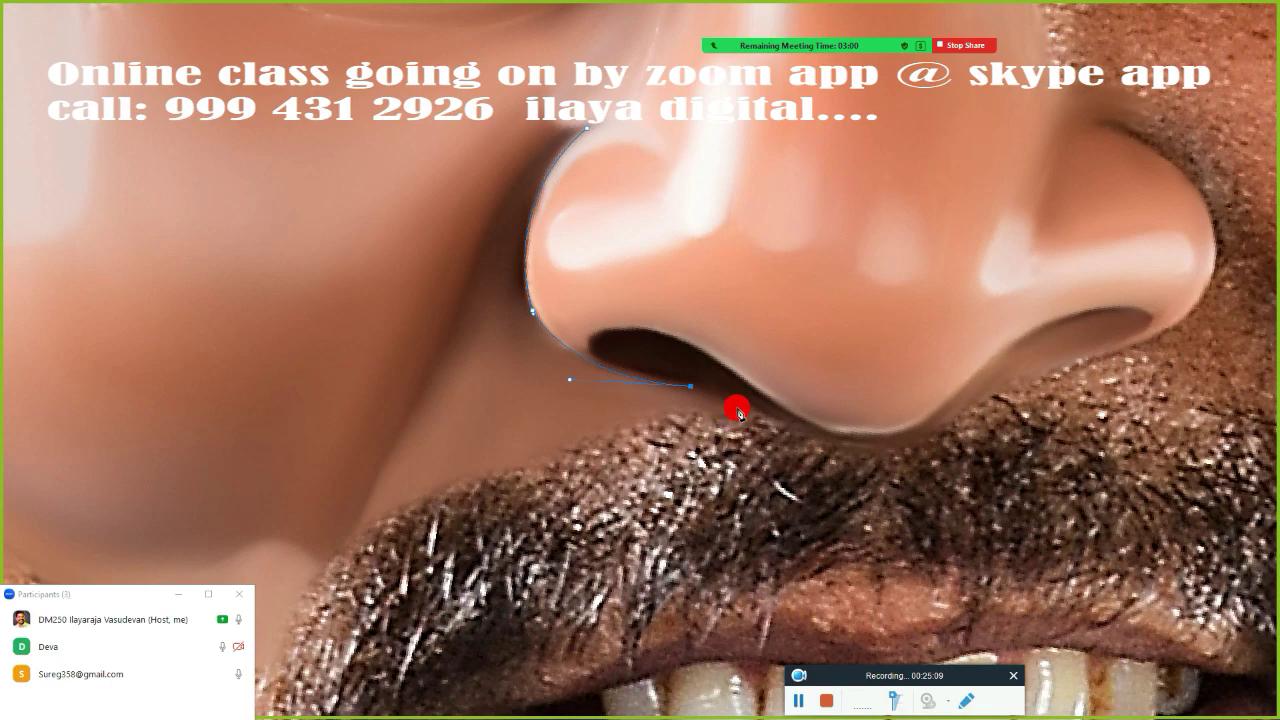
{"action": "left_click", "coordinate": [334, 575]}
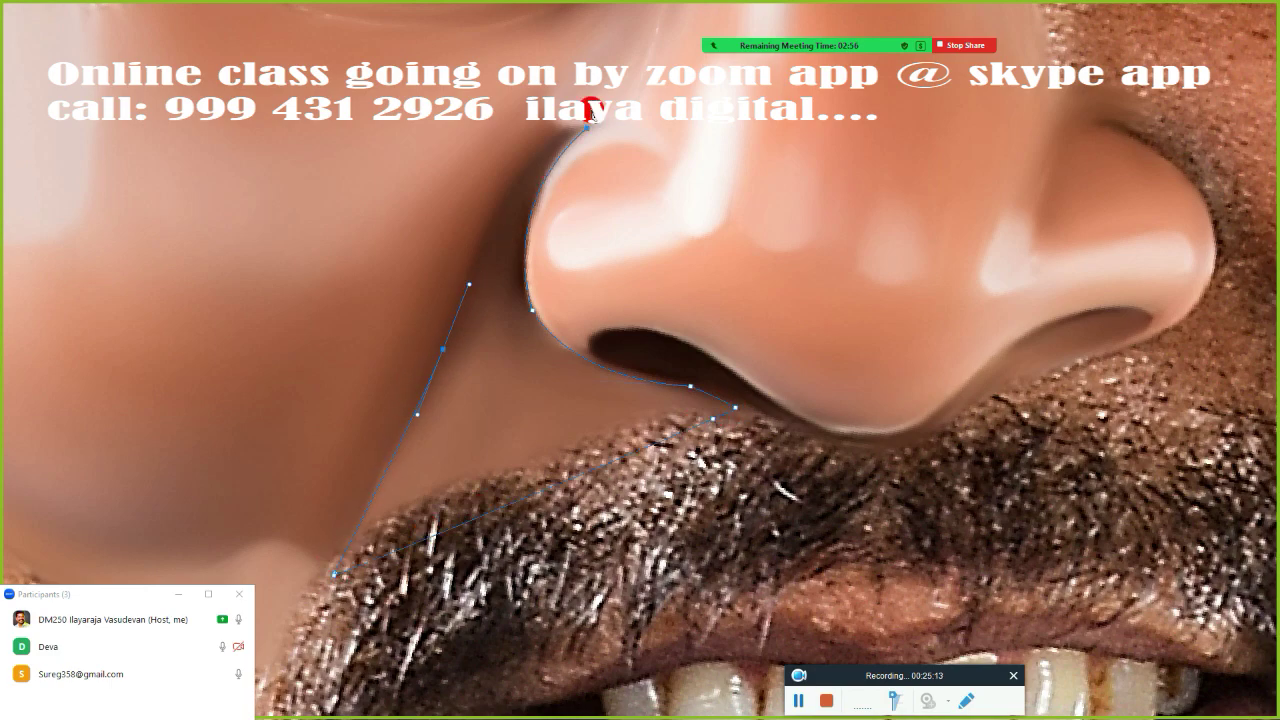
{"action": "left_click_drag", "start_coordinate": [574, 127], "coordinate": [636, 92]}
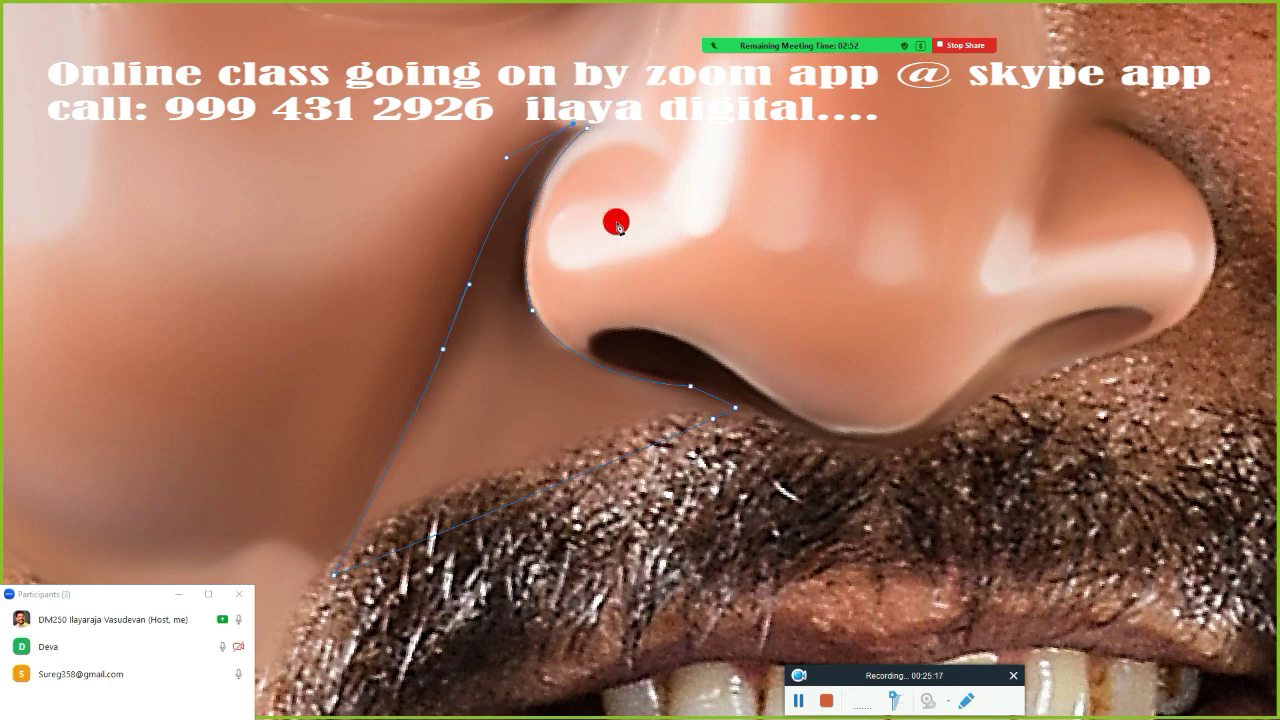
{"action": "key", "text": "ctrl+Return"}
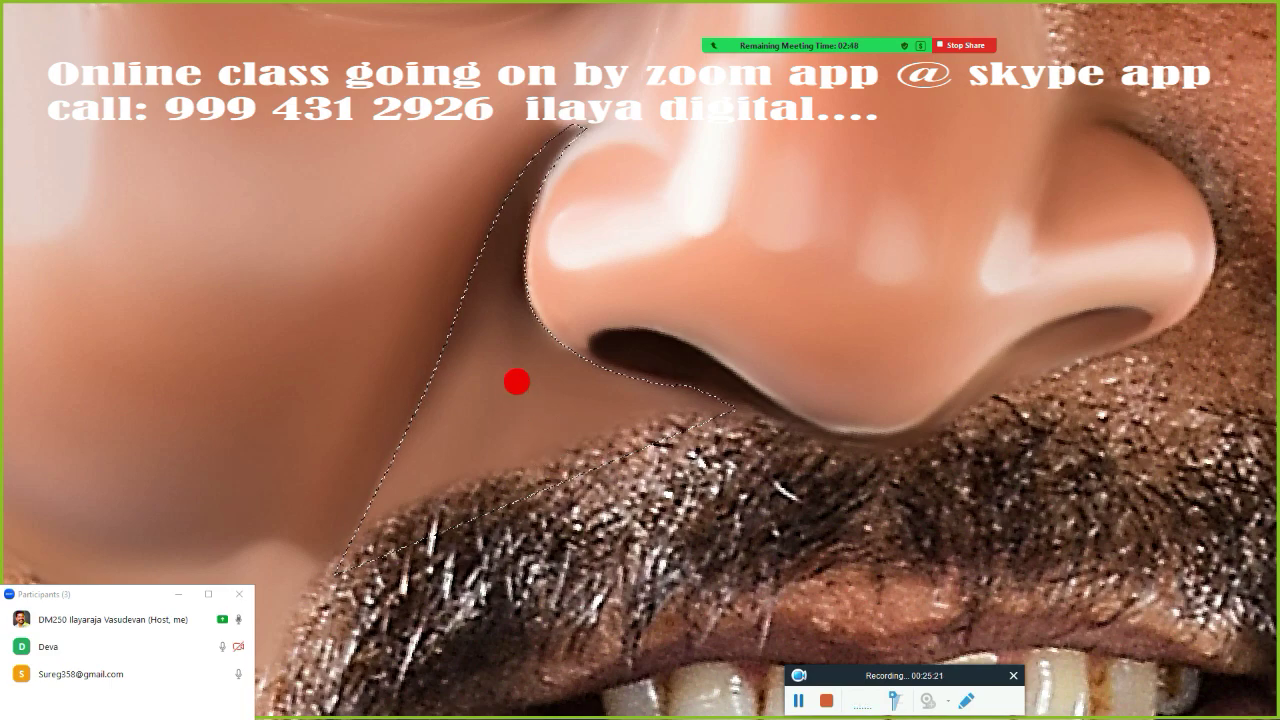
Brush over the nose's left edge and highlight streak inside the selection, then check the whole portrait.
{"action": "key", "text": "b"}
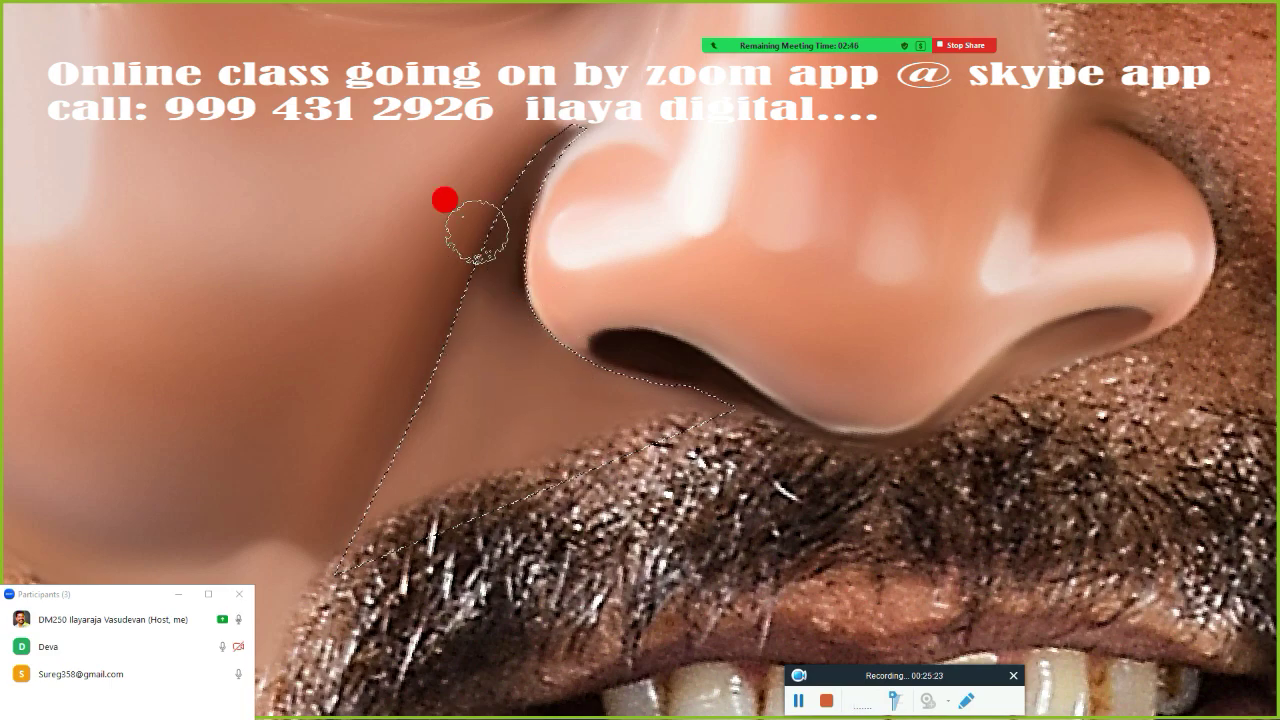
{"action": "left_click_drag", "start_coordinate": [480, 229], "coordinate": [497, 325]}
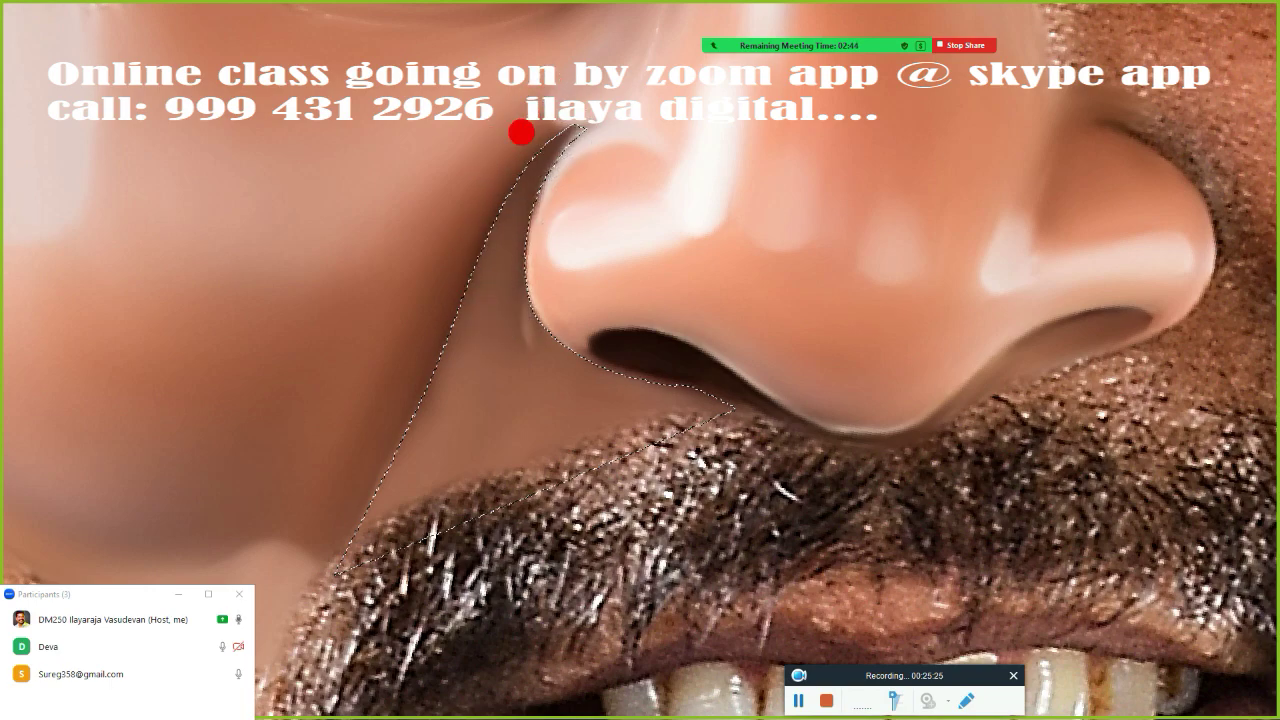
{"action": "left_click_drag", "start_coordinate": [640, 108], "coordinate": [508, 363]}
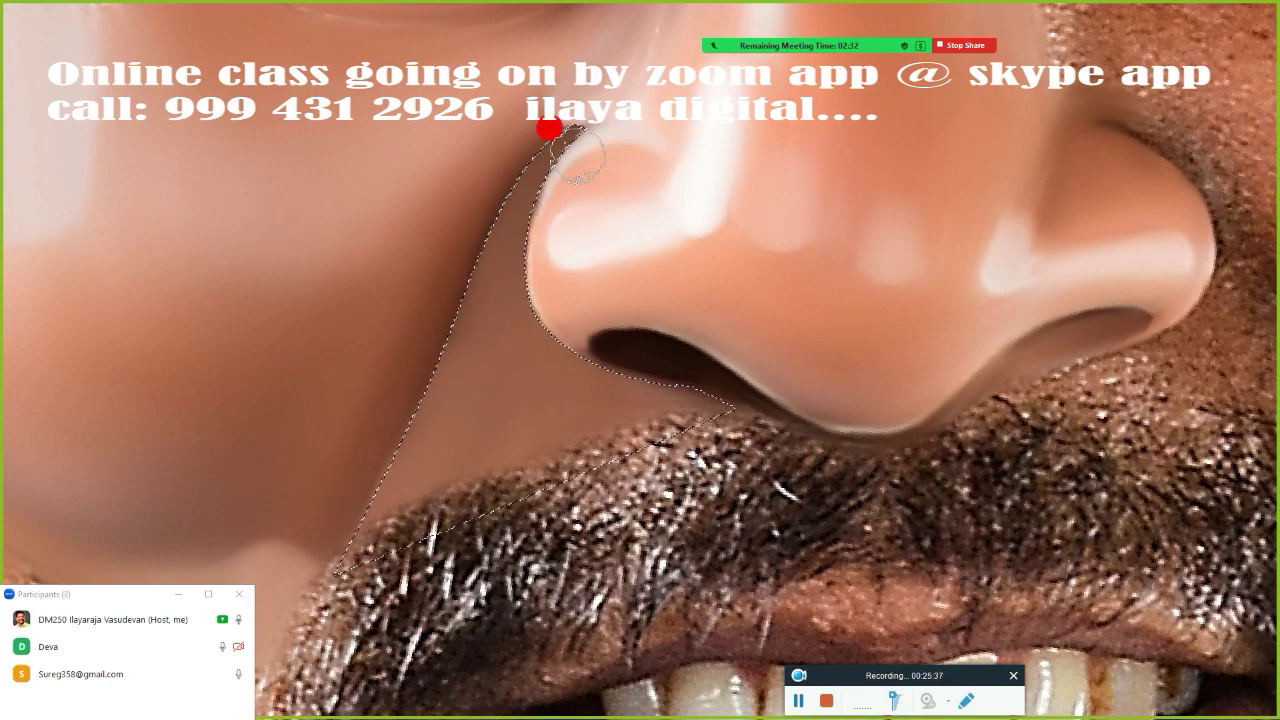
{"action": "key", "text": "ctrl+0"}
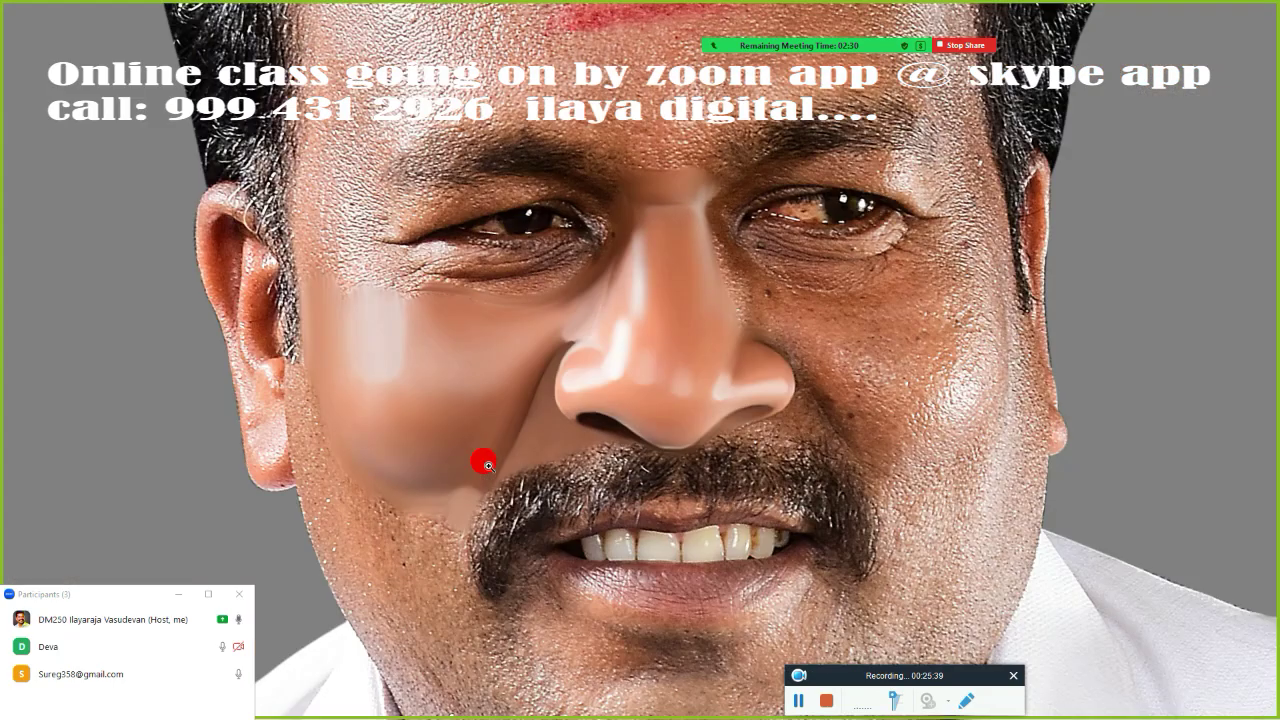
{"action": "scroll", "coordinate": [570, 457], "scroll_direction": "up", "scroll_amount": 2}
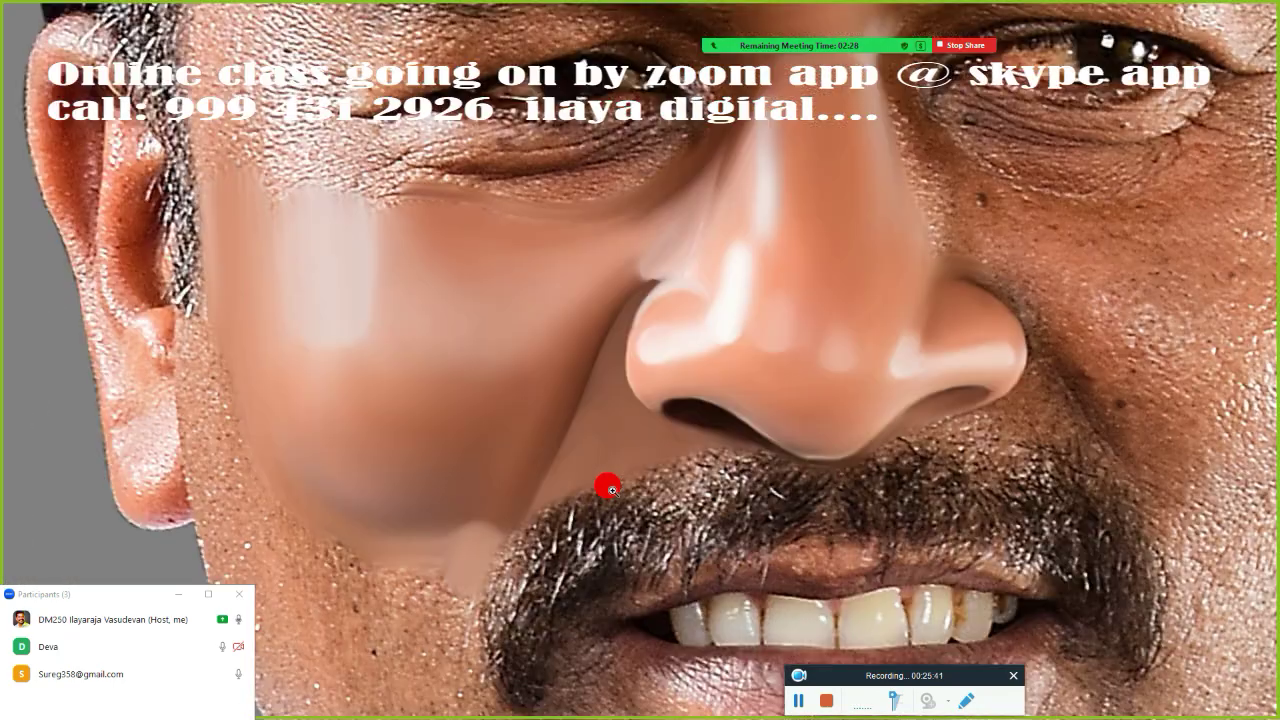
{"action": "scroll", "coordinate": [570, 457], "scroll_direction": "up", "scroll_amount": 2}
{"action": "scroll", "coordinate": [568, 456], "scroll_direction": "up", "scroll_amount": 1}
{"action": "scroll", "coordinate": [566, 455], "scroll_direction": "up", "scroll_amount": 1}
{"action": "scroll", "coordinate": [573, 454], "scroll_direction": "up", "scroll_amount": 1}
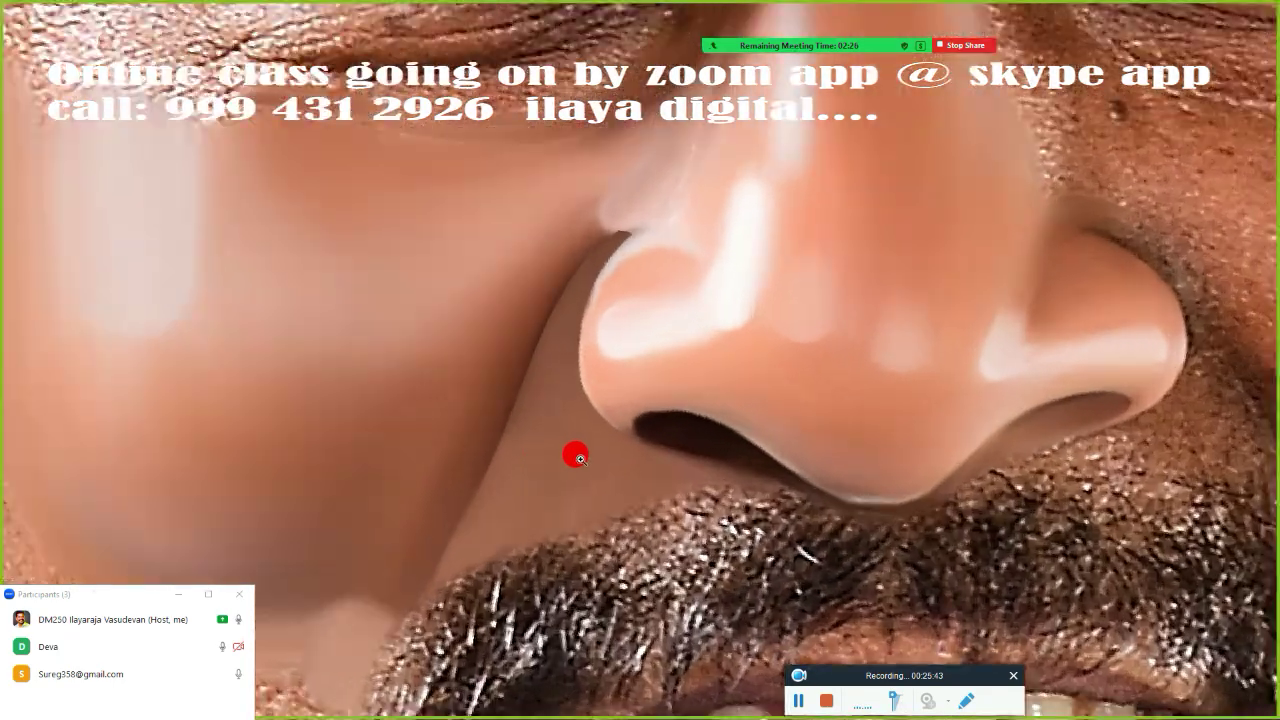
{"action": "scroll", "coordinate": [582, 447], "scroll_direction": "up", "scroll_amount": 1}
{"action": "scroll", "coordinate": [622, 418], "scroll_direction": "up", "scroll_amount": 1}
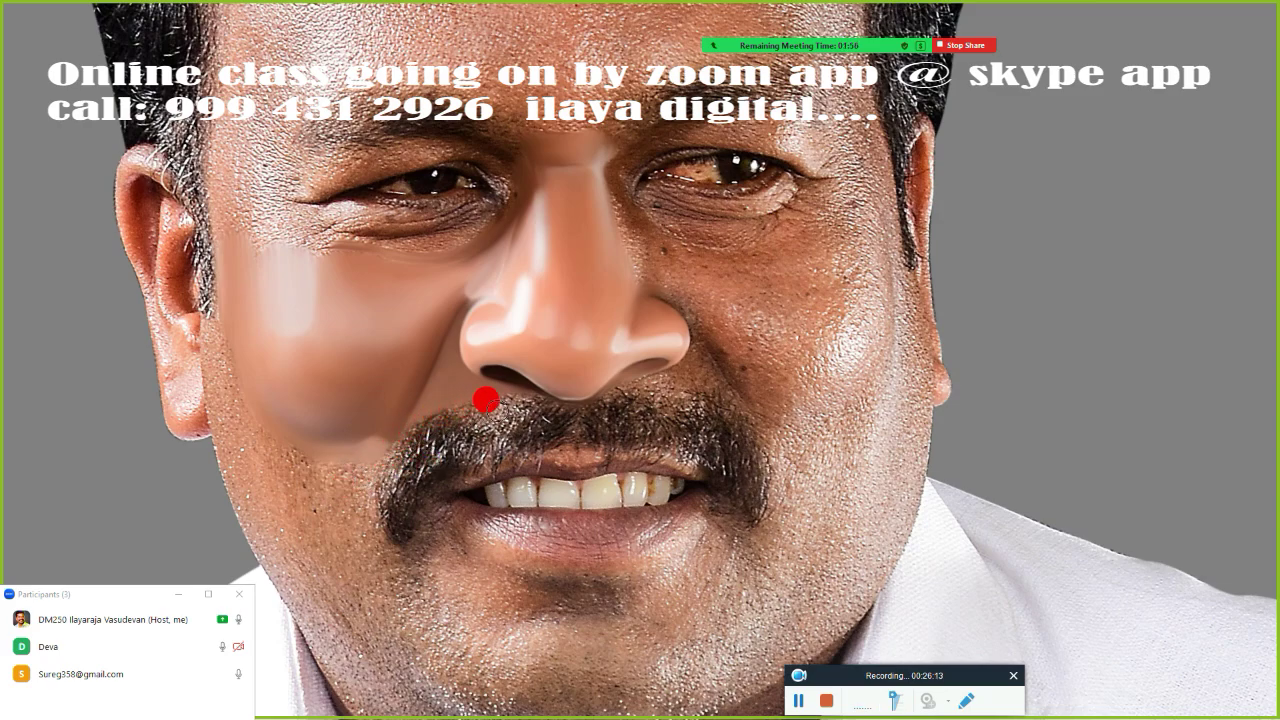
{"action": "scroll", "coordinate": [650, 450], "scroll_direction": "up", "scroll_amount": 1}
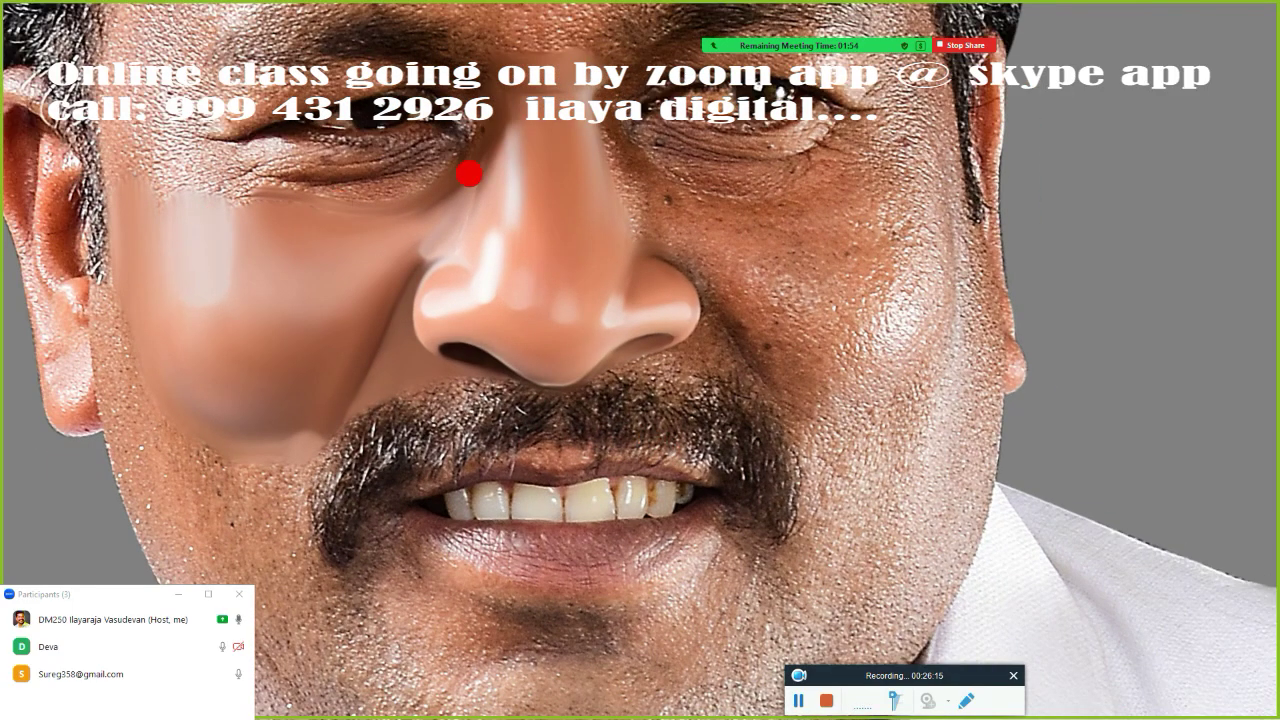
Trace the right nostril wing with the Pen tool, breaking handles at the sharp corners.
{"action": "scroll", "coordinate": [745, 315], "scroll_direction": "up", "scroll_amount": 2}
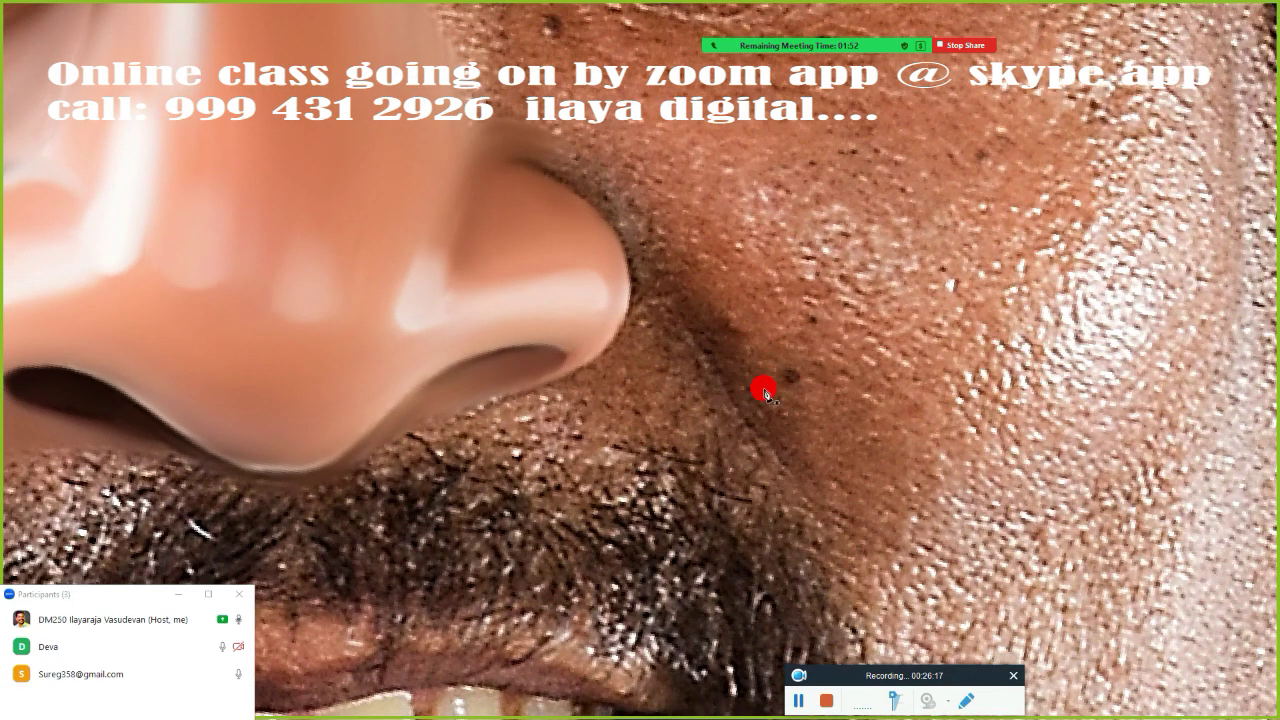
{"action": "scroll", "coordinate": [725, 396], "scroll_direction": "down", "scroll_amount": 2}
{"action": "scroll", "coordinate": [700, 385], "scroll_direction": "up", "scroll_amount": 2}
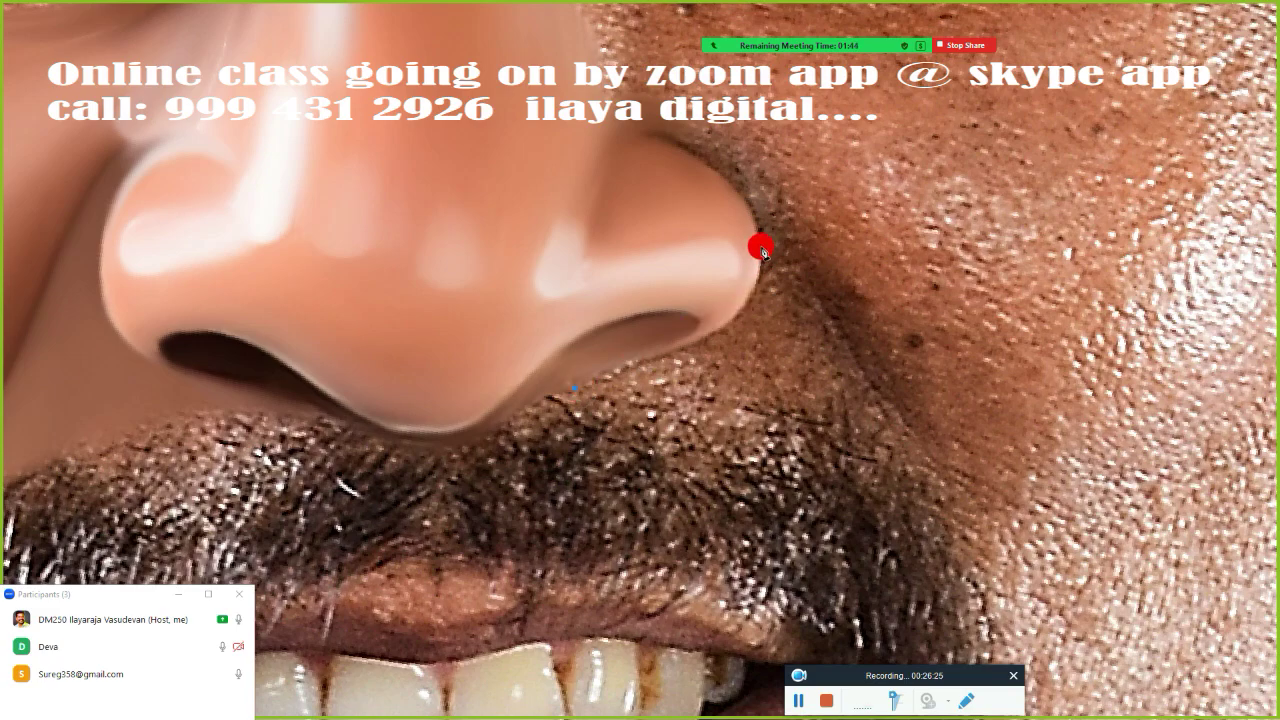
{"action": "left_click_drag", "start_coordinate": [762, 248], "coordinate": [738, 145]}
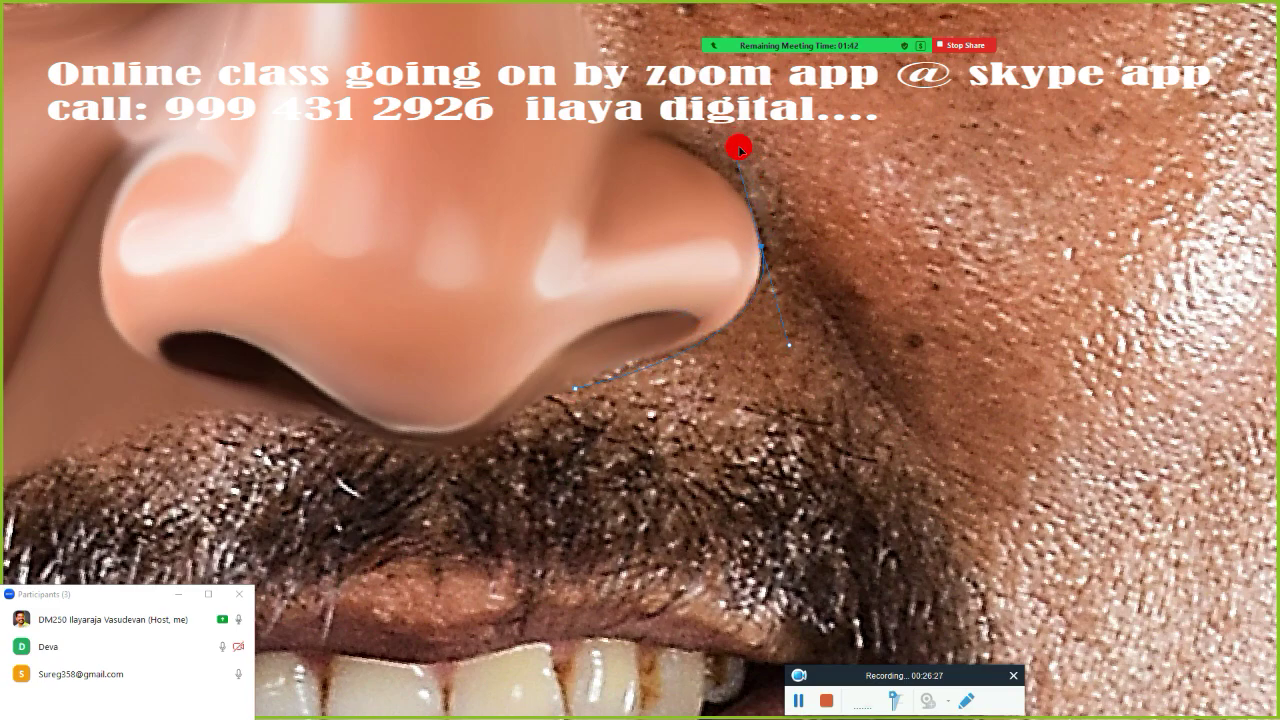
{"action": "key", "text": "ctrl+z"}
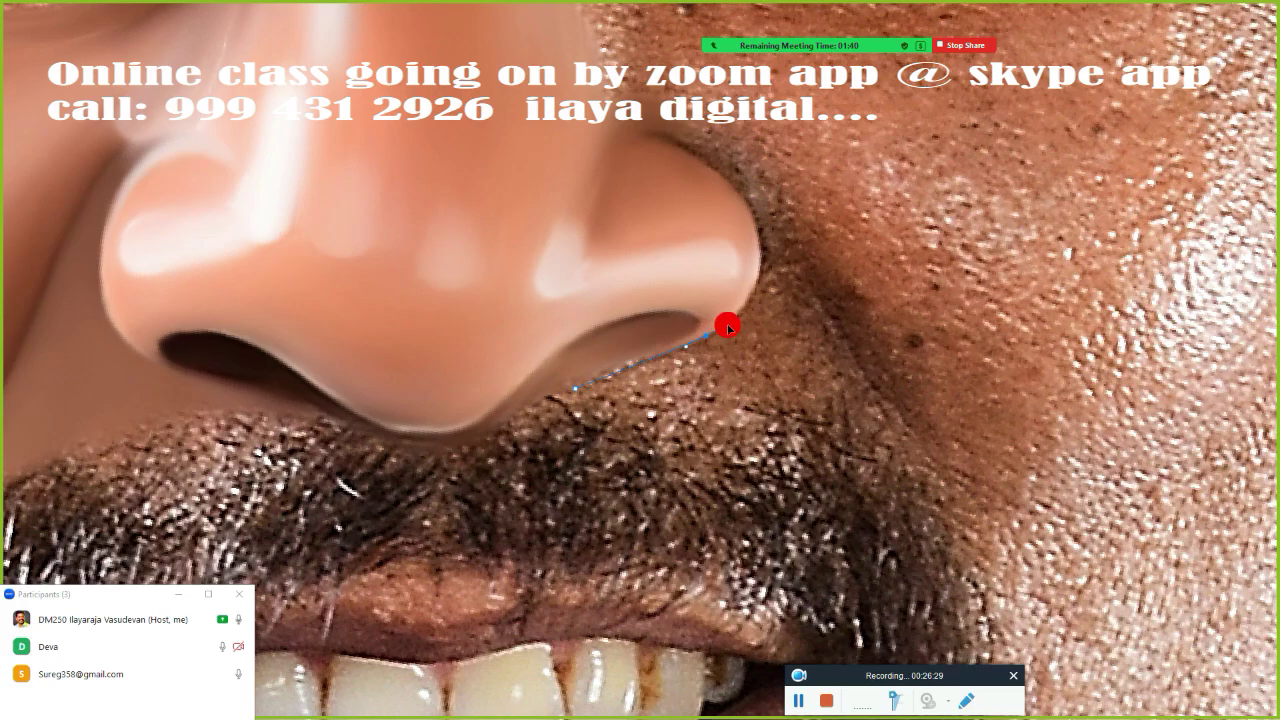
{"action": "left_click_drag", "start_coordinate": [741, 319], "coordinate": [717, 350]}
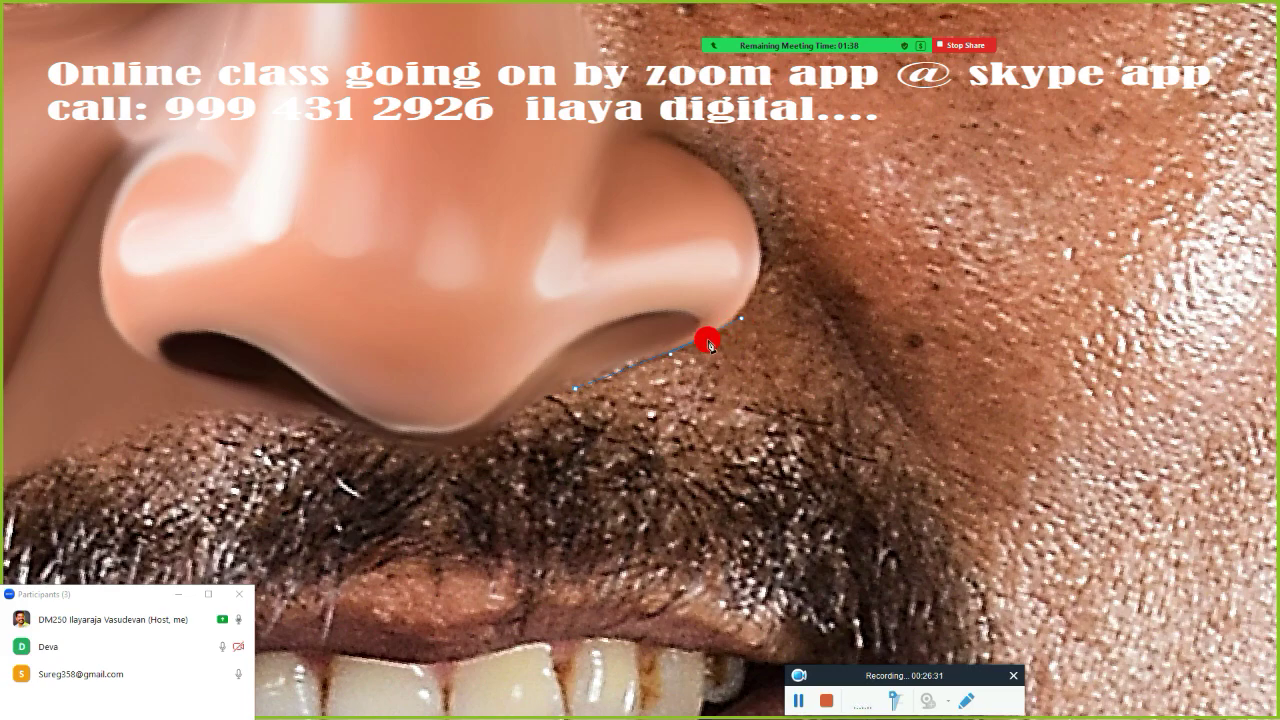
{"action": "left_click_drag", "start_coordinate": [733, 186], "coordinate": [668, 127]}
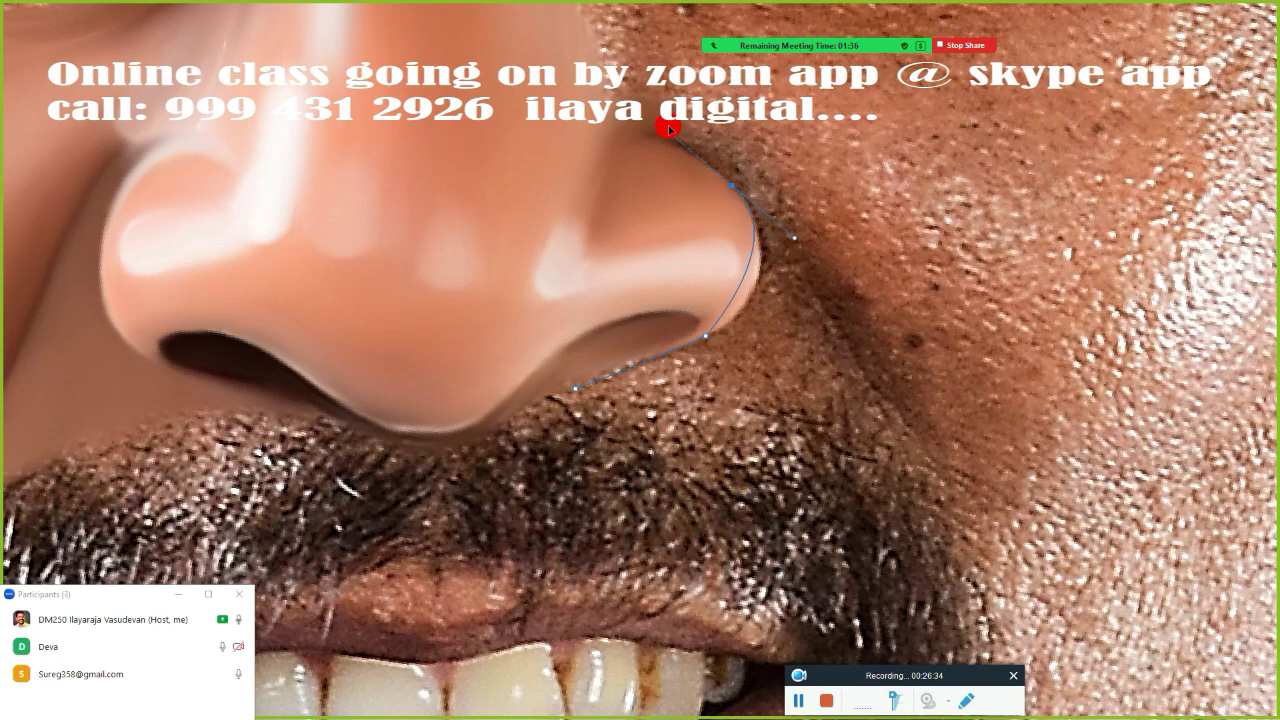
{"action": "left_click", "coordinate": [733, 186], "text": "alt"}
{"action": "left_click_drag", "start_coordinate": [611, 152], "coordinate": [579, 215]}
{"action": "left_click", "coordinate": [611, 151], "text": "alt"}
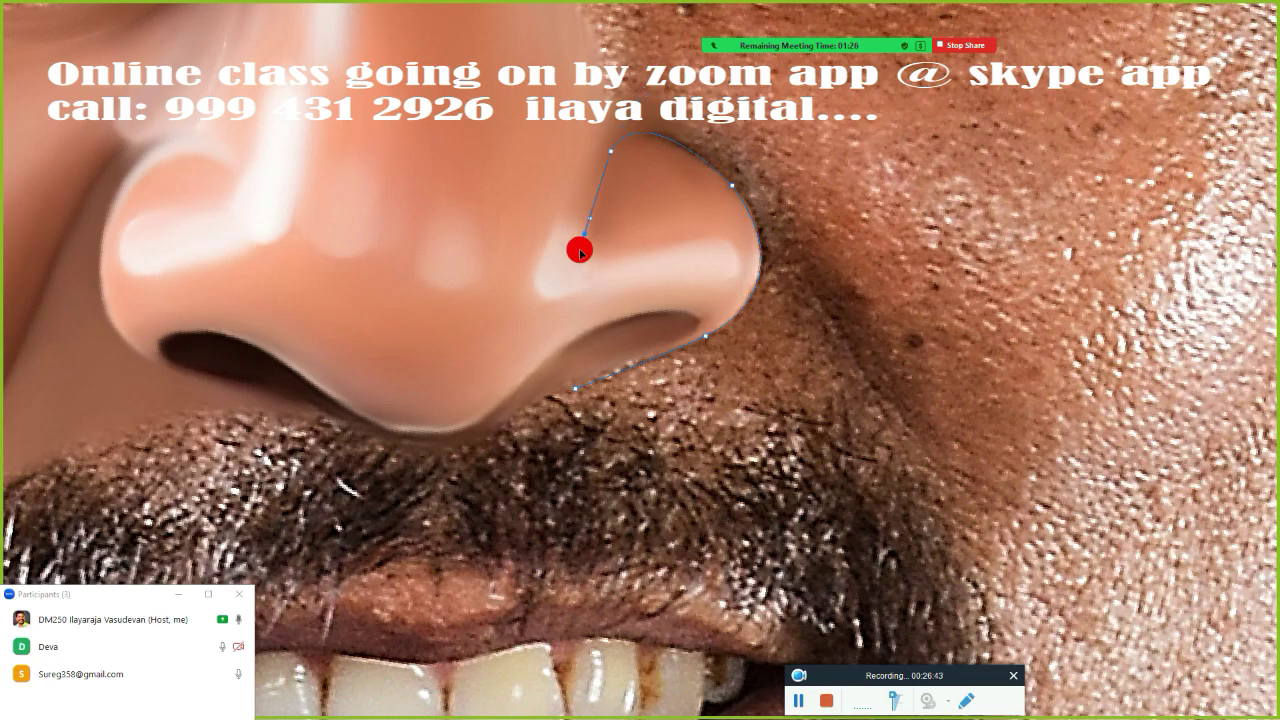
{"action": "left_click_drag", "start_coordinate": [496, 383], "coordinate": [508, 389]}
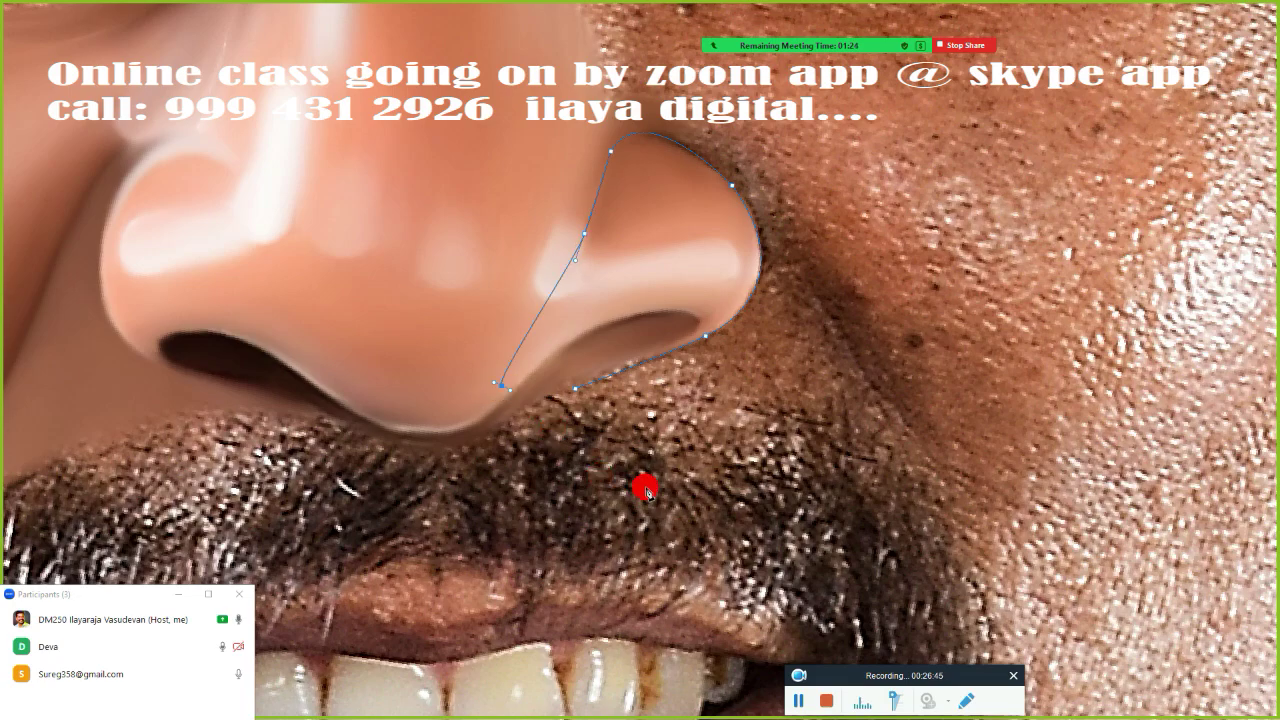
Close the nostril path, load it as a selection, and feather it by 1 px.
{"action": "left_click", "coordinate": [578, 389]}
{"action": "key", "text": "ctrl+Return"}
{"action": "key", "text": "shift+F6"}
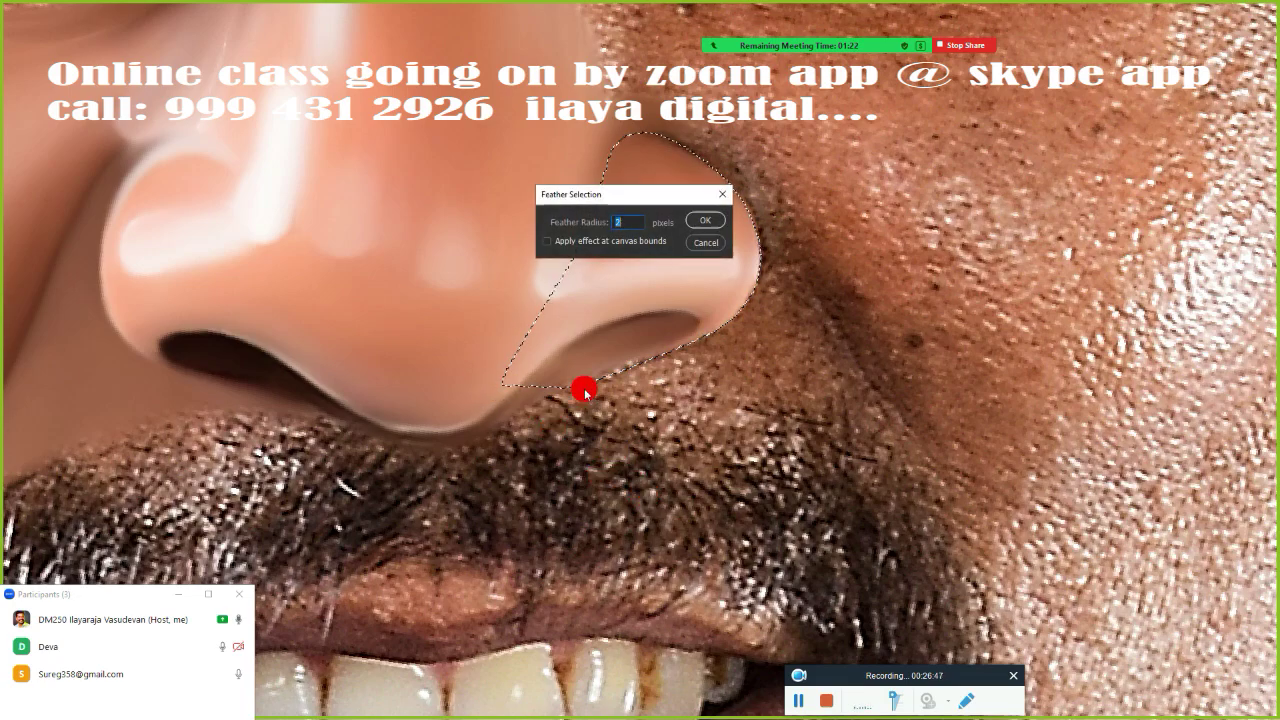
{"action": "key", "text": "Return"}
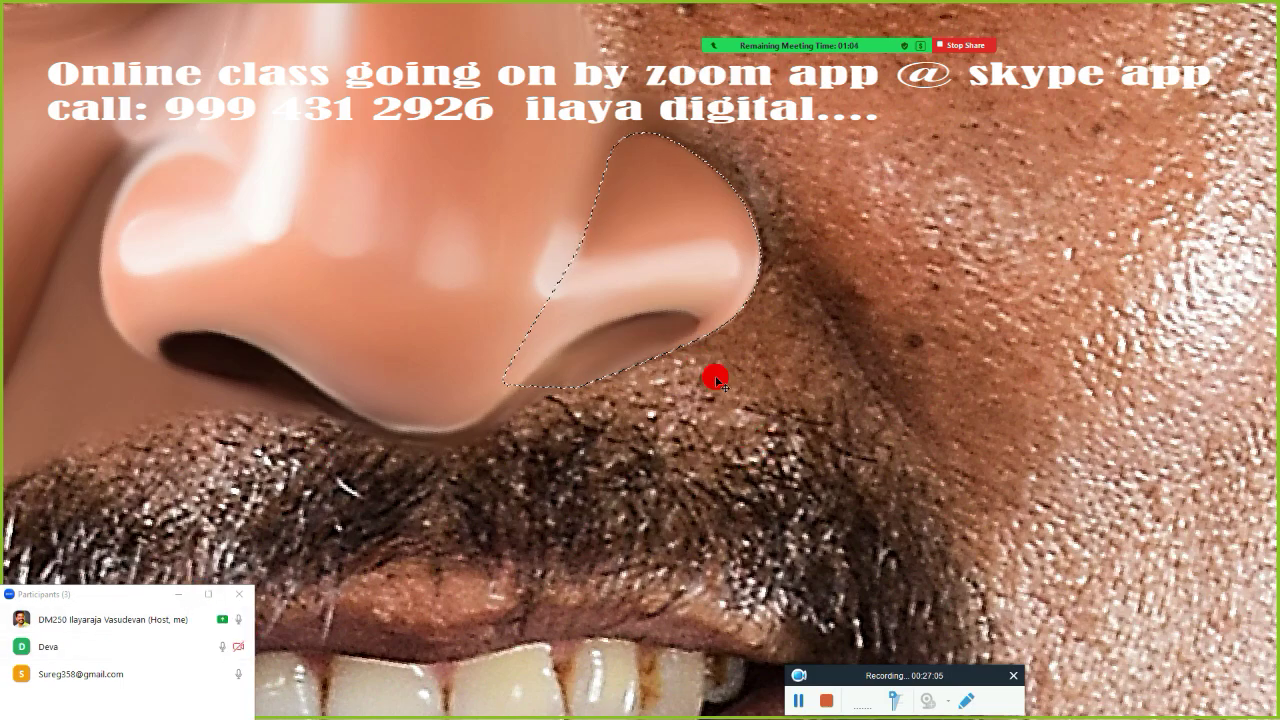
{"action": "key", "text": "shift+F6"}
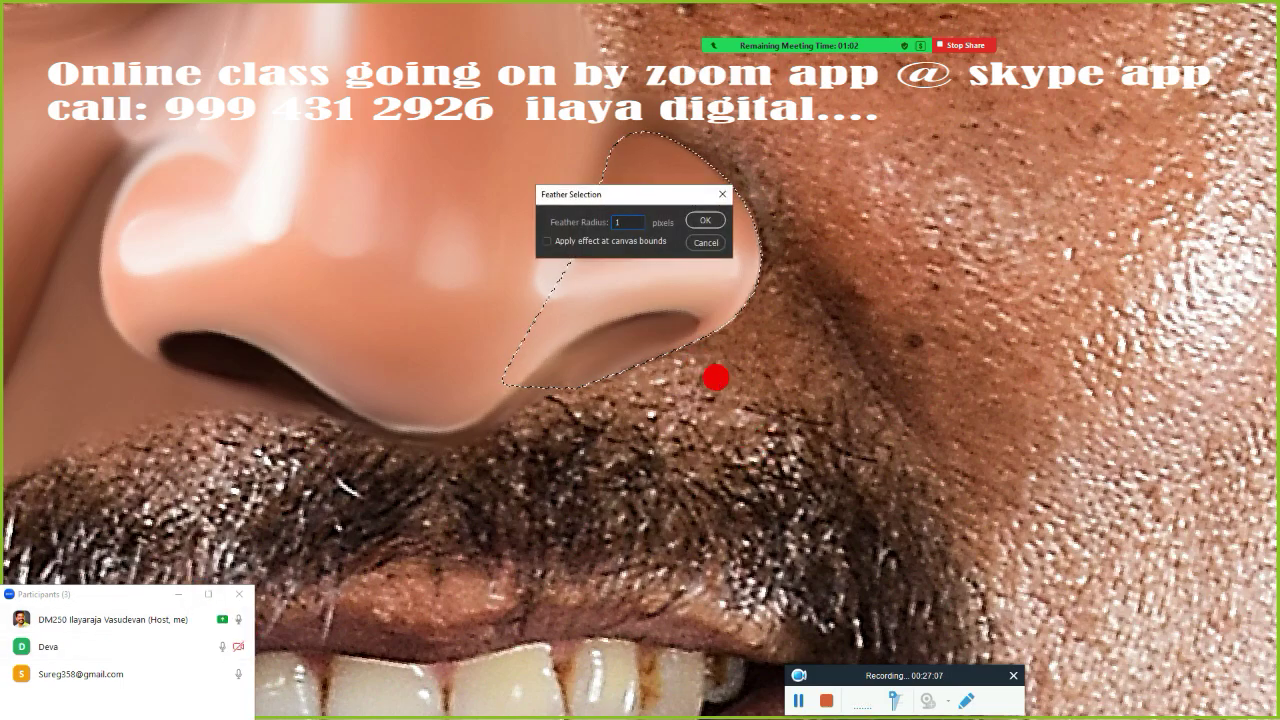
{"action": "key", "text": "Return"}
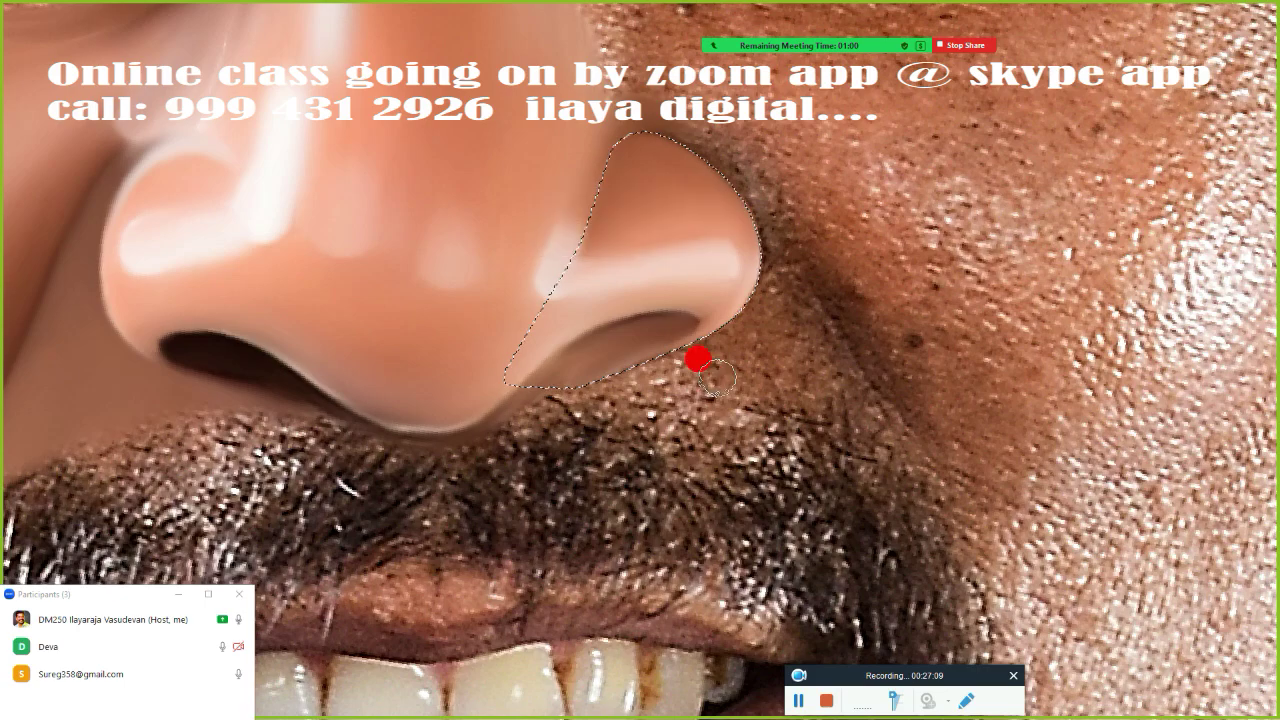
Paint the hairy skin beside the right nostril smooth, then deselect.
{"action": "left_click_drag", "start_coordinate": [743, 357], "coordinate": [657, 314]}
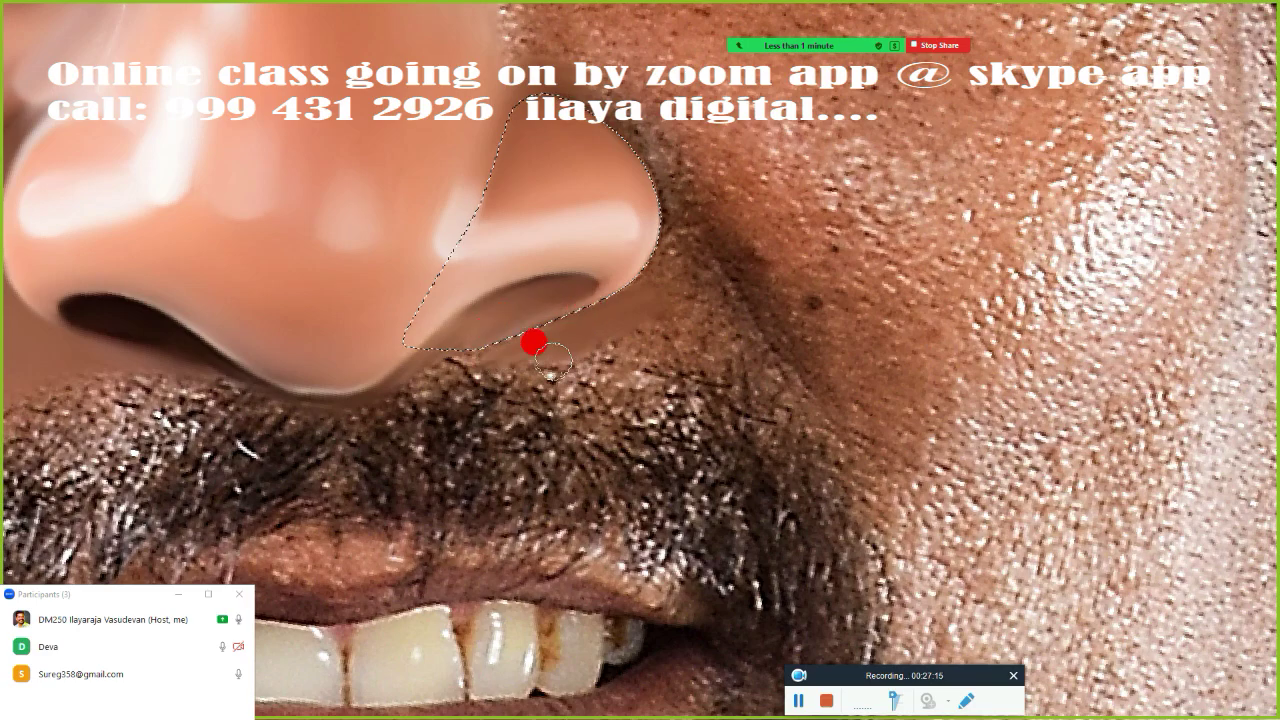
{"action": "mouse_move", "coordinate": [553, 360]}
{"action": "left_mouse_down"}
{"action": "mouse_move", "coordinate": [646, 331]}
{"action": "mouse_move", "coordinate": [670, 245]}
{"action": "mouse_move", "coordinate": [632, 188]}
{"action": "mouse_move", "coordinate": [638, 258]}
{"action": "mouse_move", "coordinate": [507, 303]}
{"action": "left_mouse_up"}
{"action": "mouse_move", "coordinate": [672, 287]}
{"action": "left_mouse_down"}
{"action": "mouse_move", "coordinate": [694, 309]}
{"action": "mouse_move", "coordinate": [689, 297]}
{"action": "mouse_move", "coordinate": [706, 369]}
{"action": "mouse_move", "coordinate": [665, 343]}
{"action": "mouse_move", "coordinate": [720, 351]}
{"action": "mouse_move", "coordinate": [794, 426]}
{"action": "mouse_move", "coordinate": [689, 280]}
{"action": "mouse_move", "coordinate": [783, 400]}
{"action": "left_mouse_up"}
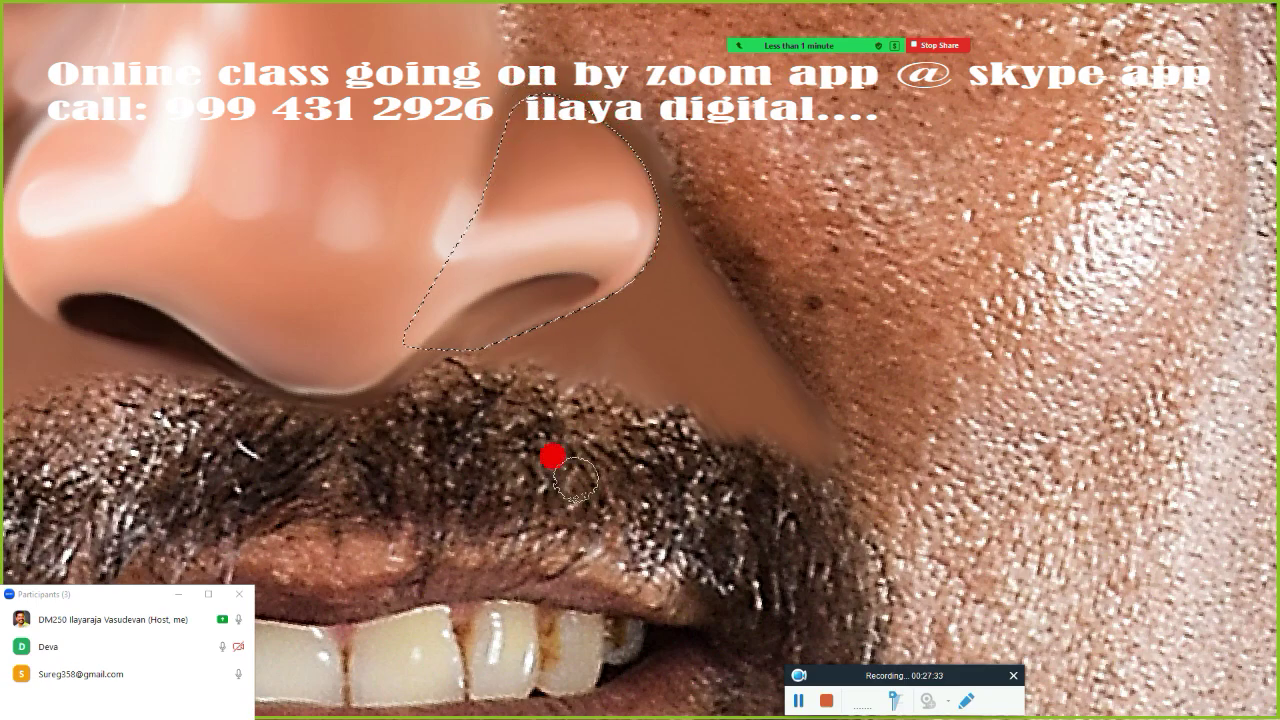
{"action": "key", "text": "ctrl+d"}
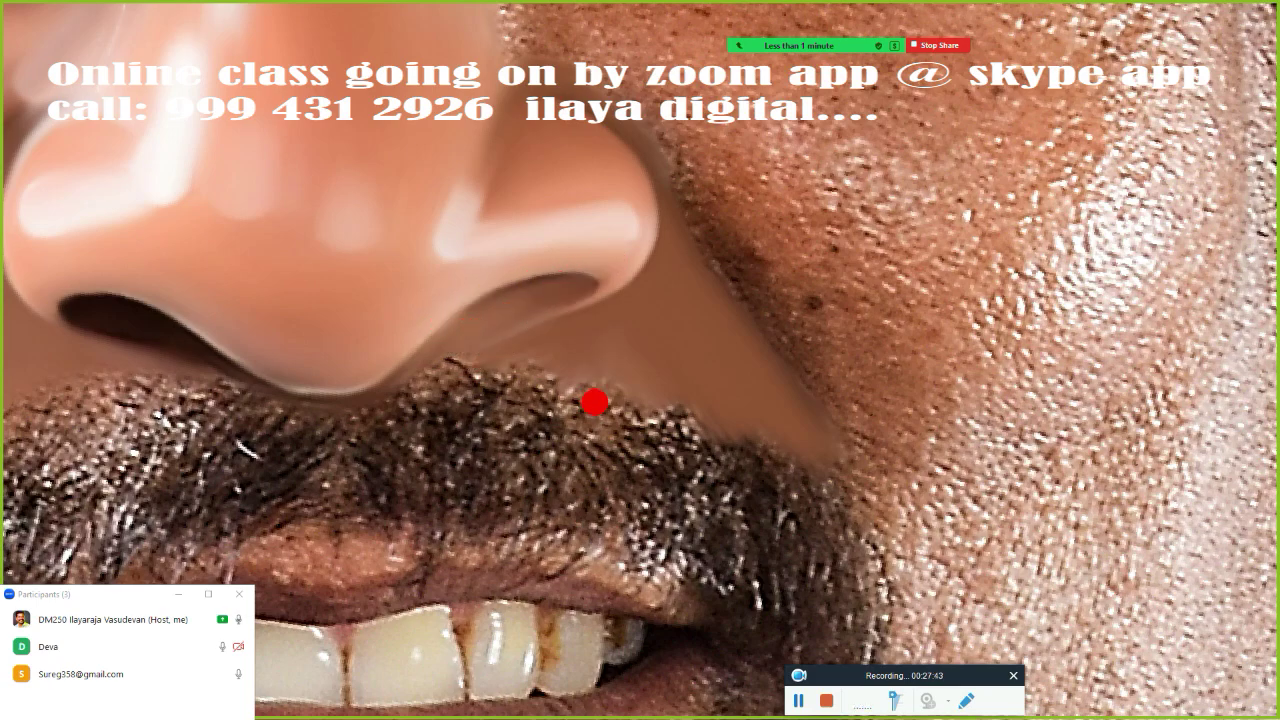
{"action": "scroll", "coordinate": [626, 403], "scroll_direction": "down", "scroll_amount": 5}
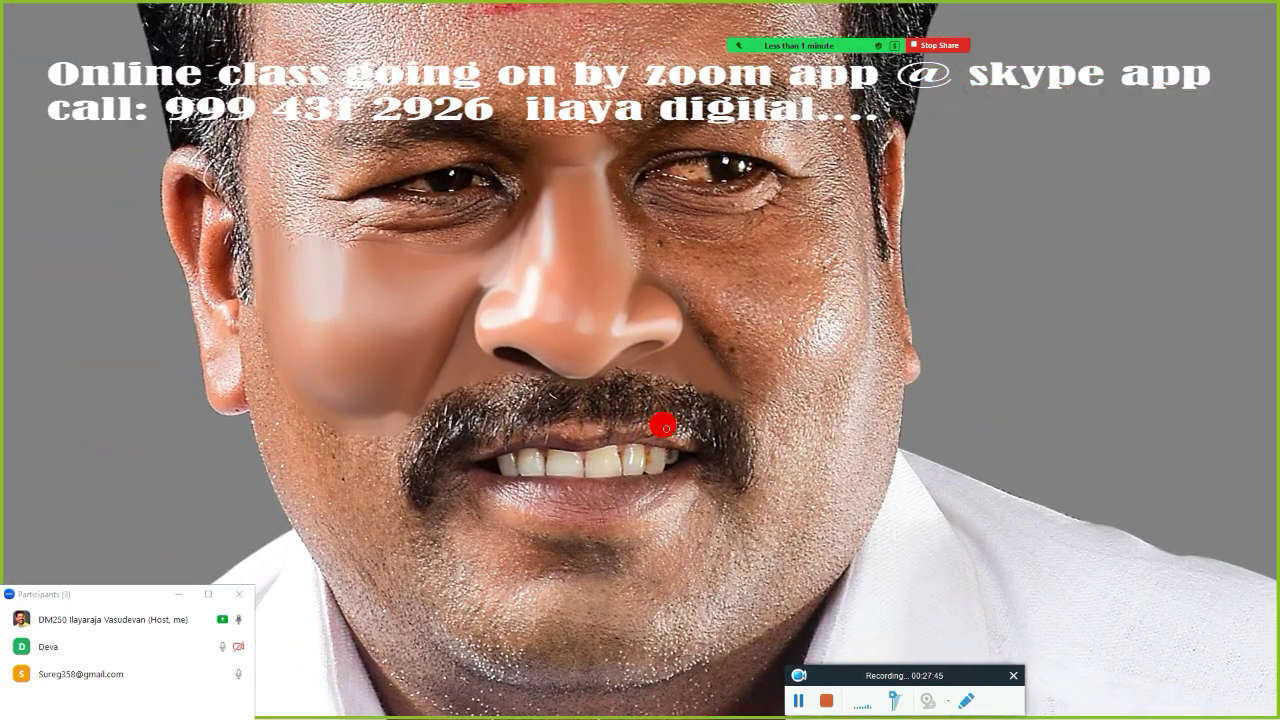
{"action": "scroll", "coordinate": [631, 399], "scroll_direction": "up", "scroll_amount": 1}
{"action": "scroll", "coordinate": [637, 409], "scroll_direction": "up", "scroll_amount": 4}
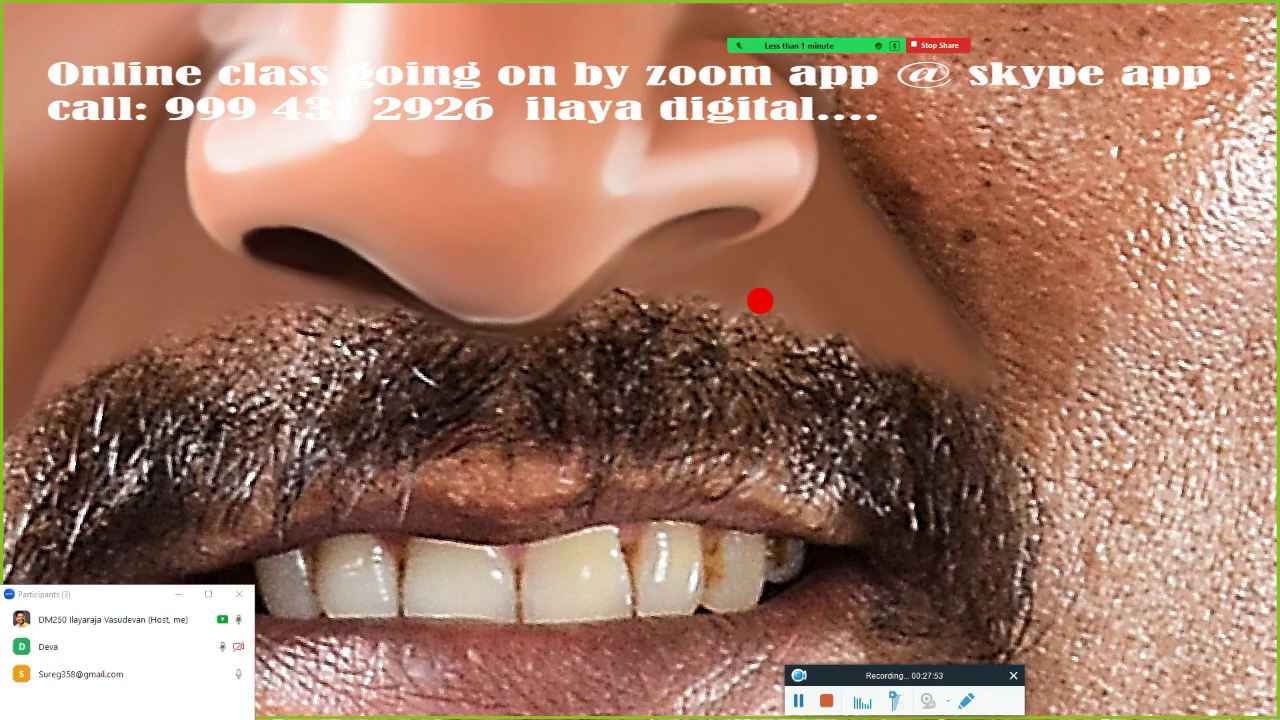
{"action": "scroll", "coordinate": [690, 405], "scroll_direction": "down", "scroll_amount": 3}
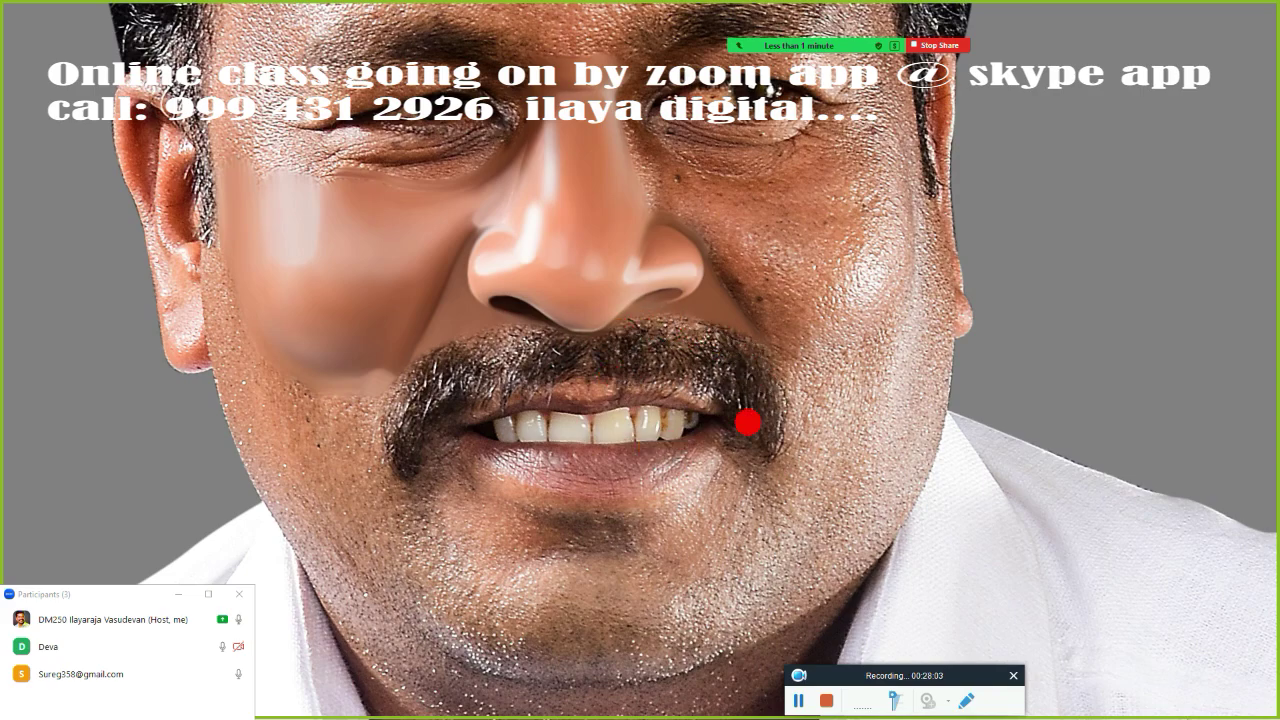
{"action": "scroll", "coordinate": [668, 418], "scroll_direction": "down", "scroll_amount": 3}
{"action": "scroll", "coordinate": [737, 394], "scroll_direction": "up", "scroll_amount": 3}
{"action": "scroll", "coordinate": [780, 429], "scroll_direction": "up", "scroll_amount": 2}
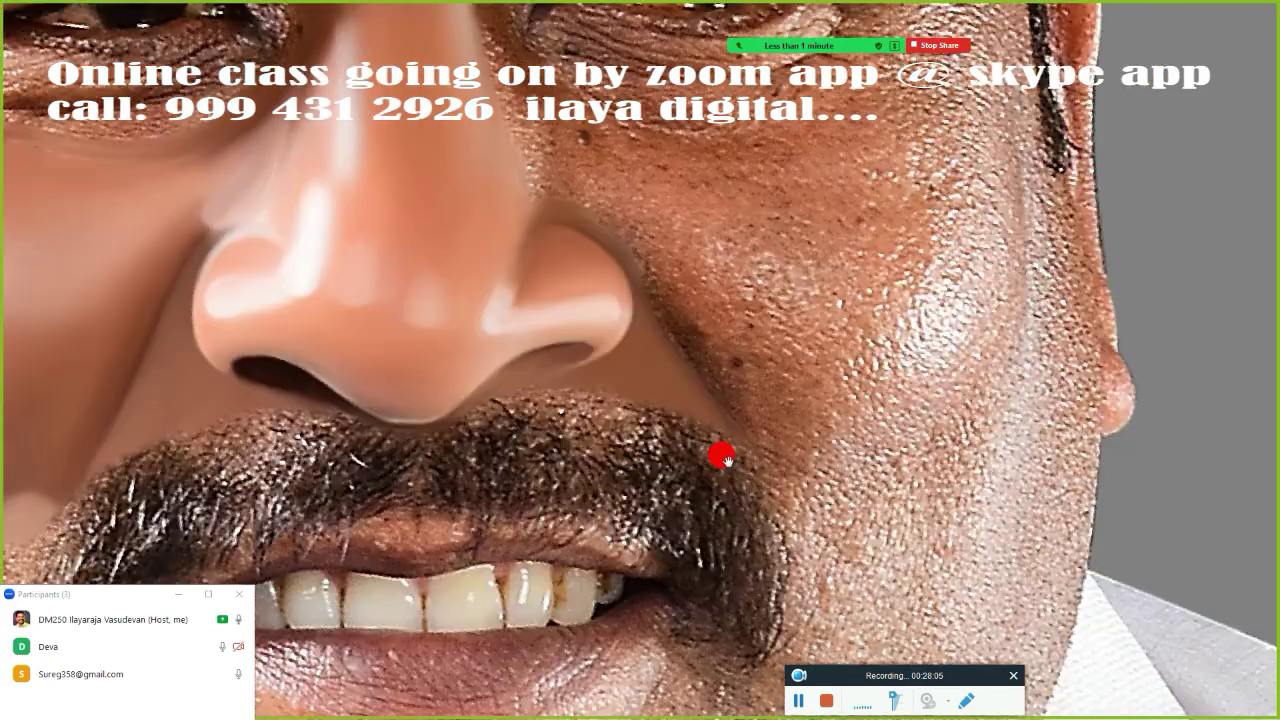
{"action": "scroll", "coordinate": [720, 451], "scroll_direction": "up", "scroll_amount": 2}
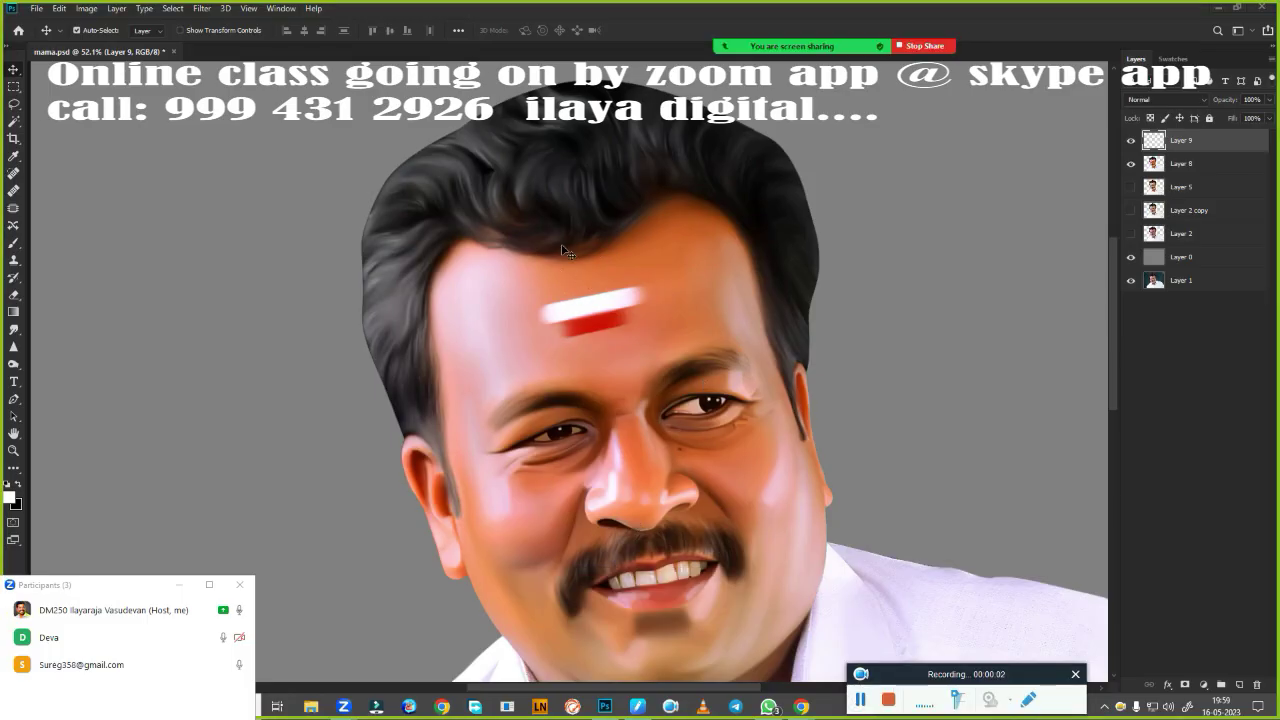
Select Layer 9 and pick a brush from the custom brush preset set.
{"action": "key", "text": "alt+bracketleft"}
{"action": "key", "text": "b"}
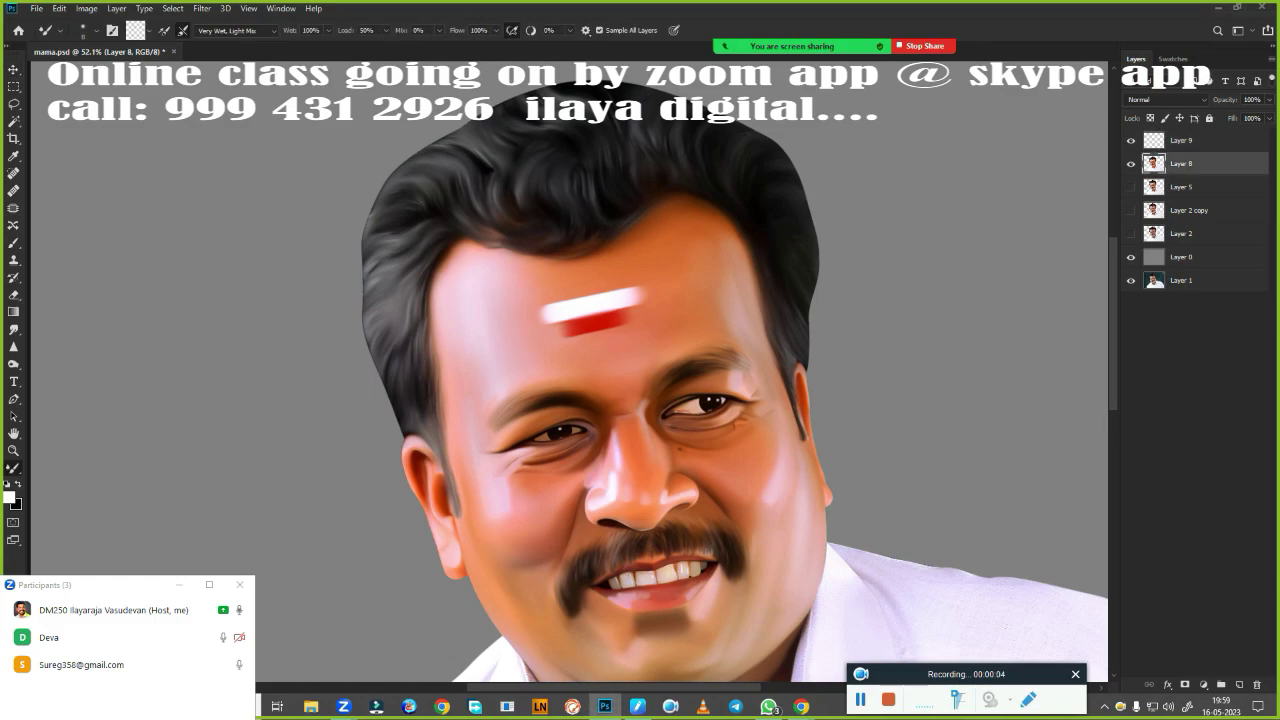
{"action": "left_click", "coordinate": [1190, 140]}
{"action": "right_click", "coordinate": [642, 226]}
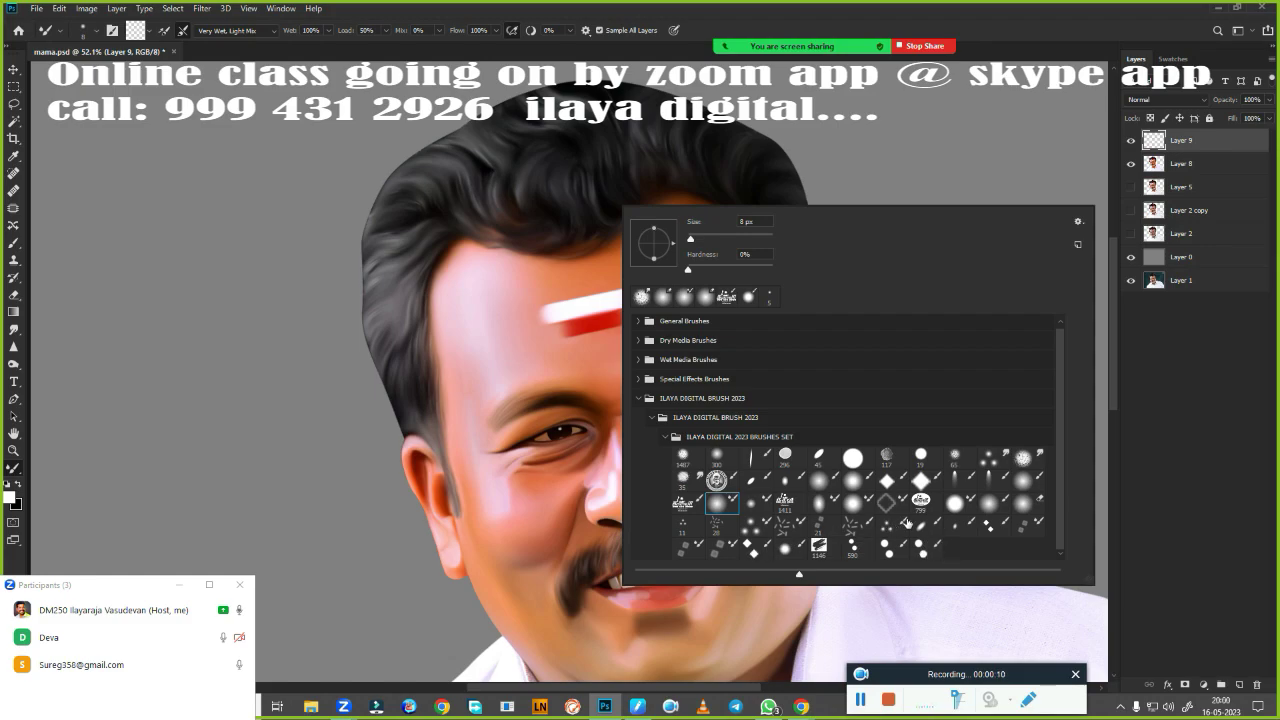
{"action": "left_click", "coordinate": [893, 528]}
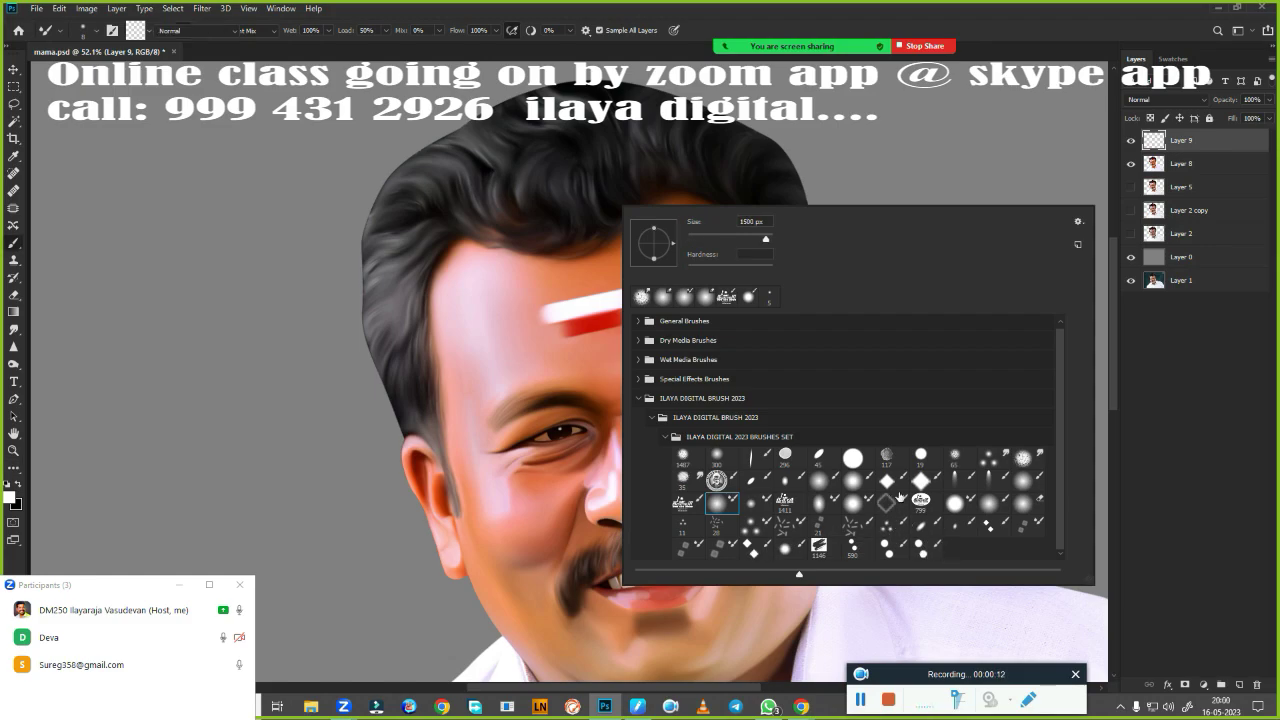
{"action": "left_click", "coordinate": [649, 54]}
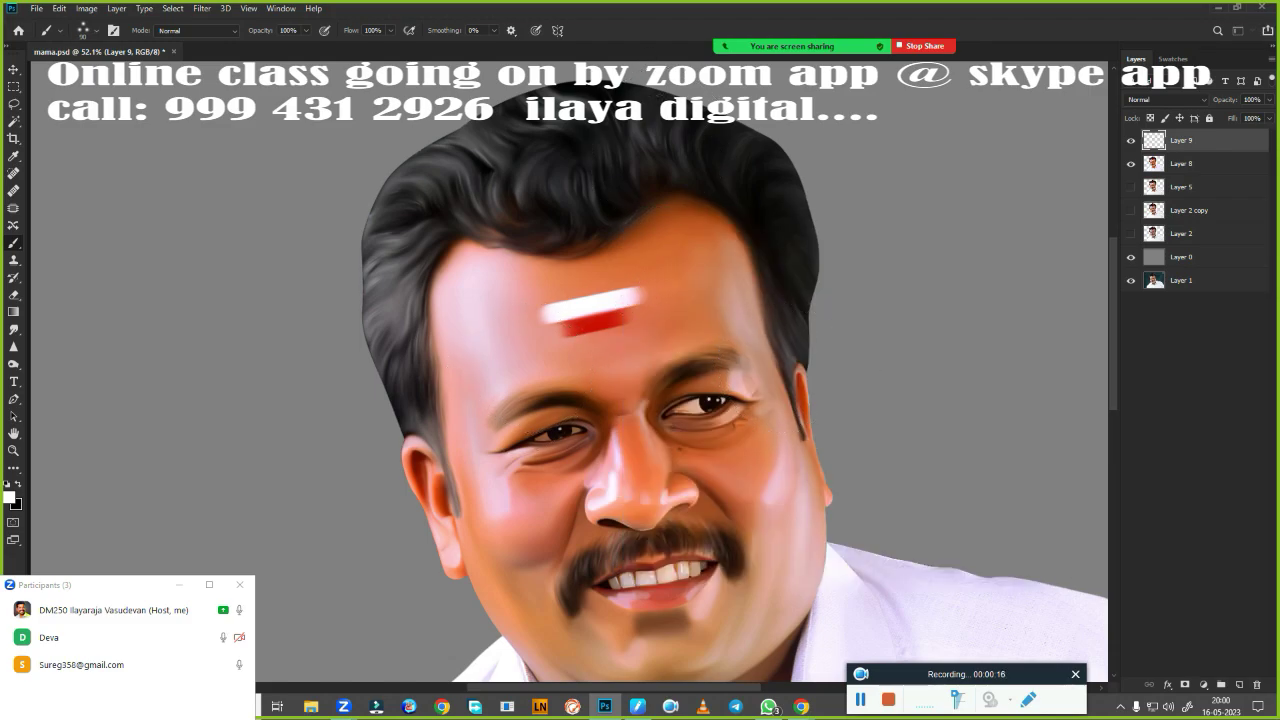
Zoom to the hairline and set a harder pen pressure curve in the tablet settings.
{"action": "scroll", "coordinate": [523, 366], "scroll_direction": "up", "scroll_amount": 2}
{"action": "scroll", "coordinate": [543, 349], "scroll_direction": "up", "scroll_amount": 2}
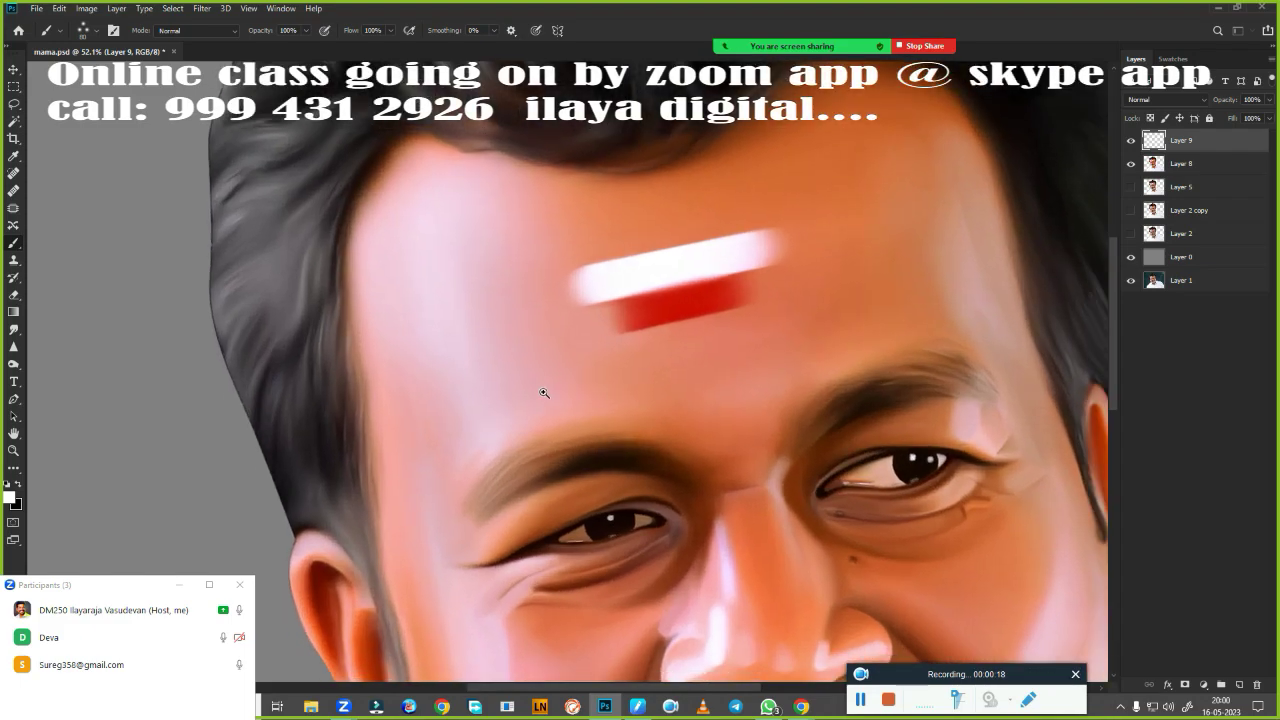
{"action": "scroll", "coordinate": [566, 523], "scroll_direction": "up", "scroll_amount": 2}
{"action": "left_click_drag", "start_coordinate": [532, 440], "coordinate": [486, 494]}
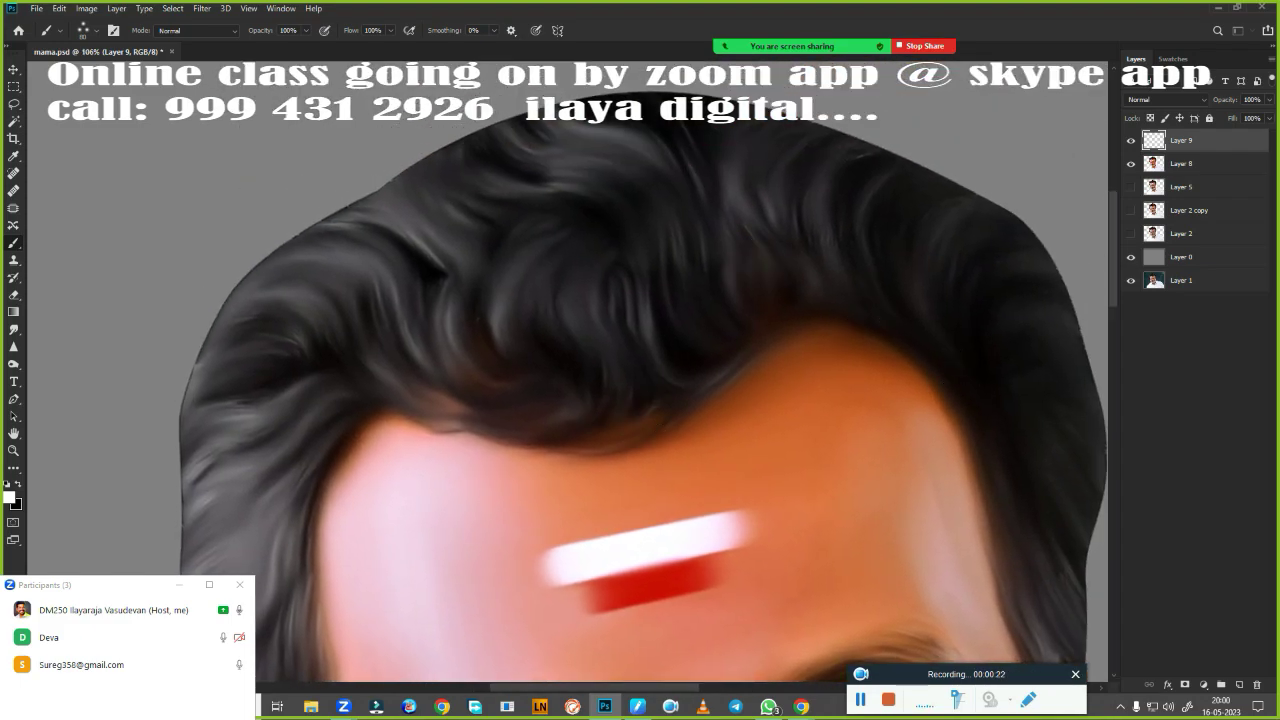
{"action": "scroll", "coordinate": [495, 443], "scroll_direction": "up", "scroll_amount": 3}
{"action": "scroll", "coordinate": [491, 500], "scroll_direction": "up", "scroll_amount": 1}
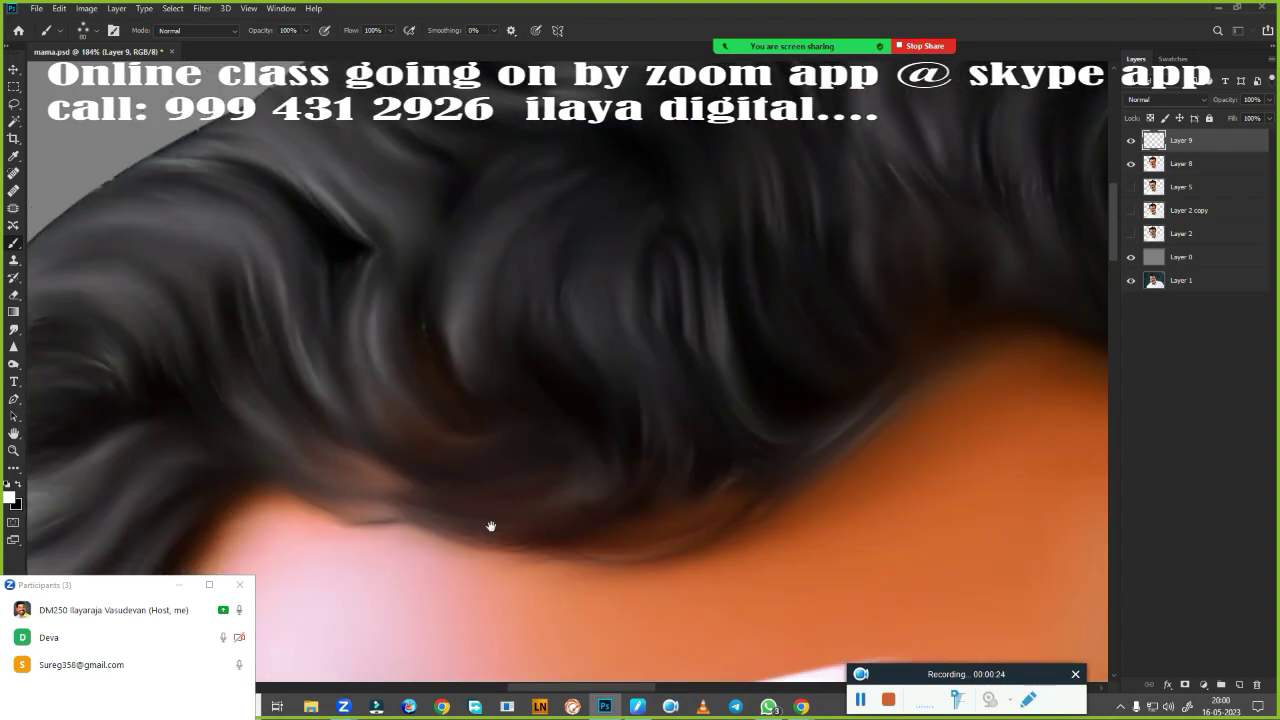
{"action": "scroll", "coordinate": [500, 420], "scroll_direction": "down", "scroll_amount": 1}
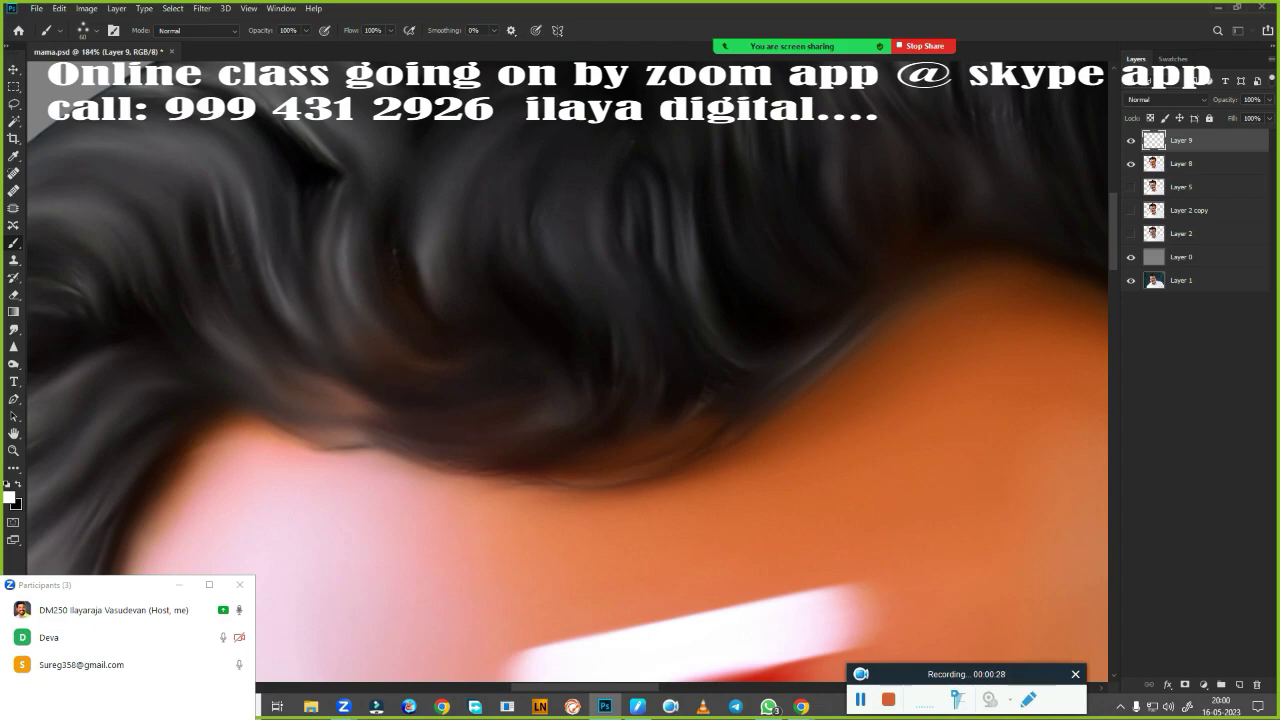
{"action": "left_click", "coordinate": [636, 707]}
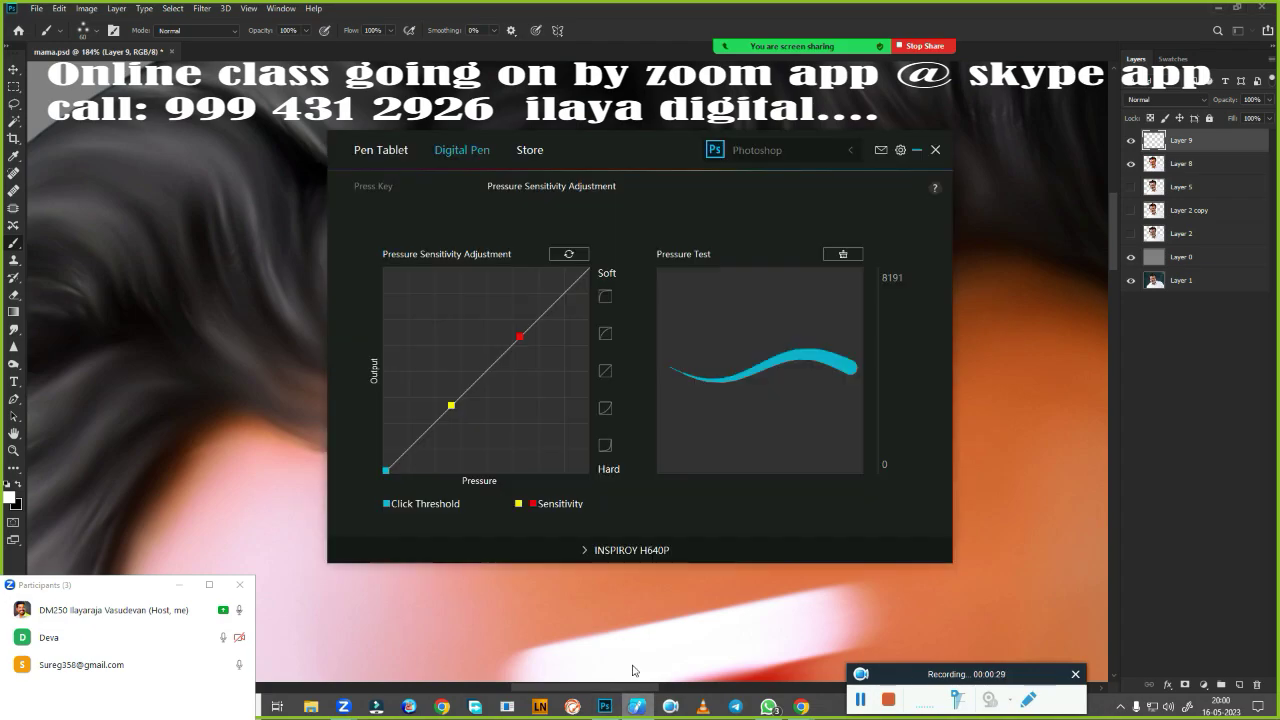
{"action": "left_click", "coordinate": [605, 405]}
{"action": "left_click", "coordinate": [916, 151]}
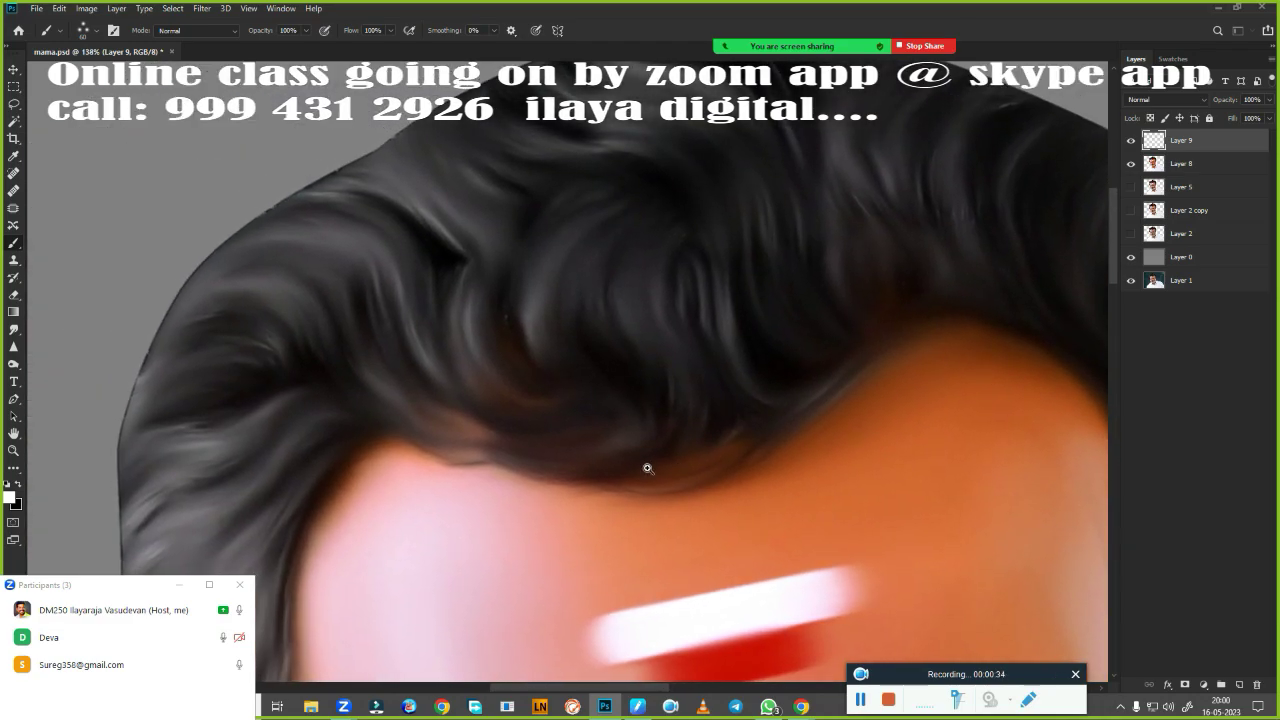
{"action": "mouse_move", "coordinate": [608, 451]}
{"action": "left_mouse_down"}
{"action": "mouse_move", "coordinate": [658, 481]}
{"action": "mouse_move", "coordinate": [686, 523]}
{"action": "left_mouse_up"}
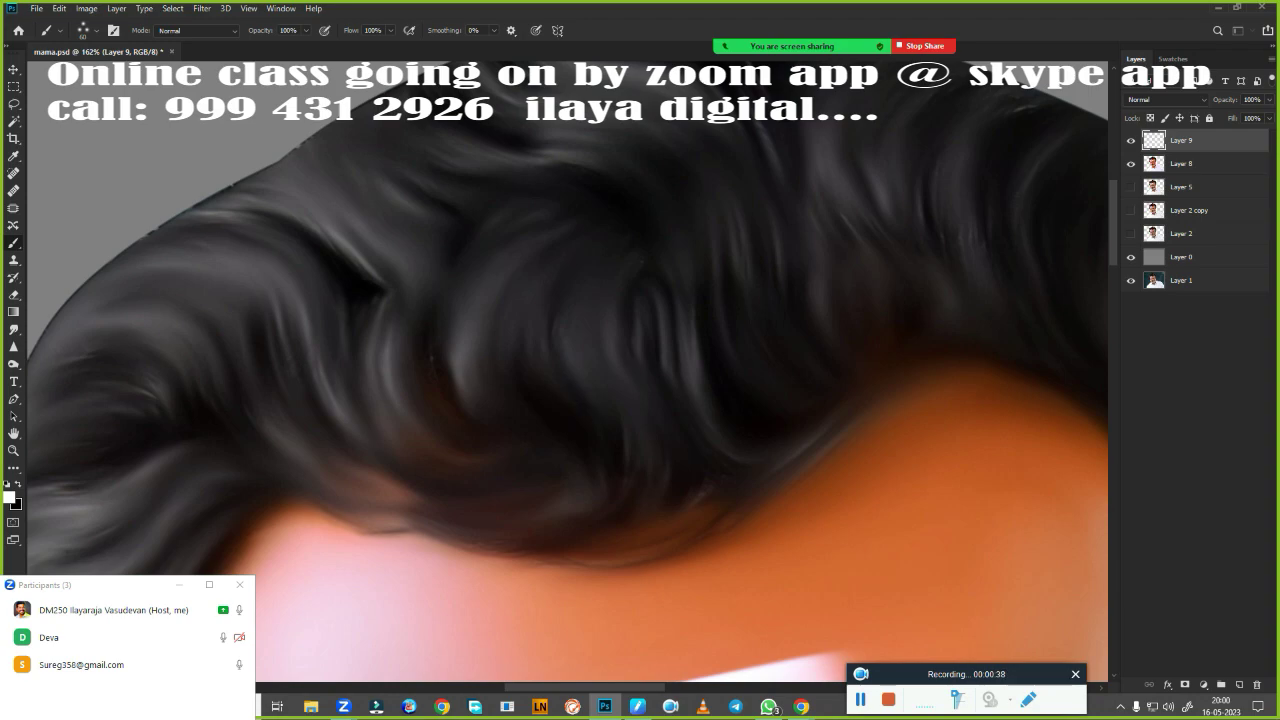
Set the foreground colour to bright blue #0099ff.
{"action": "left_click", "coordinate": [12, 497]}
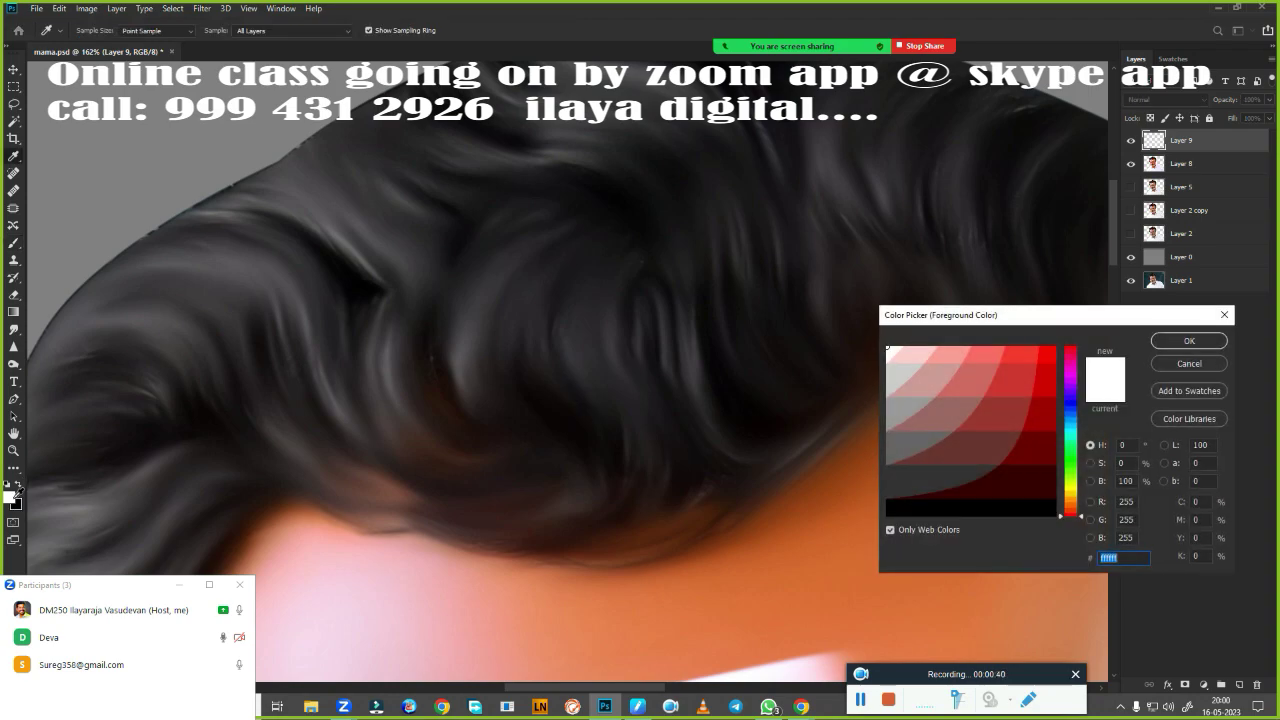
{"action": "left_click", "coordinate": [1073, 423]}
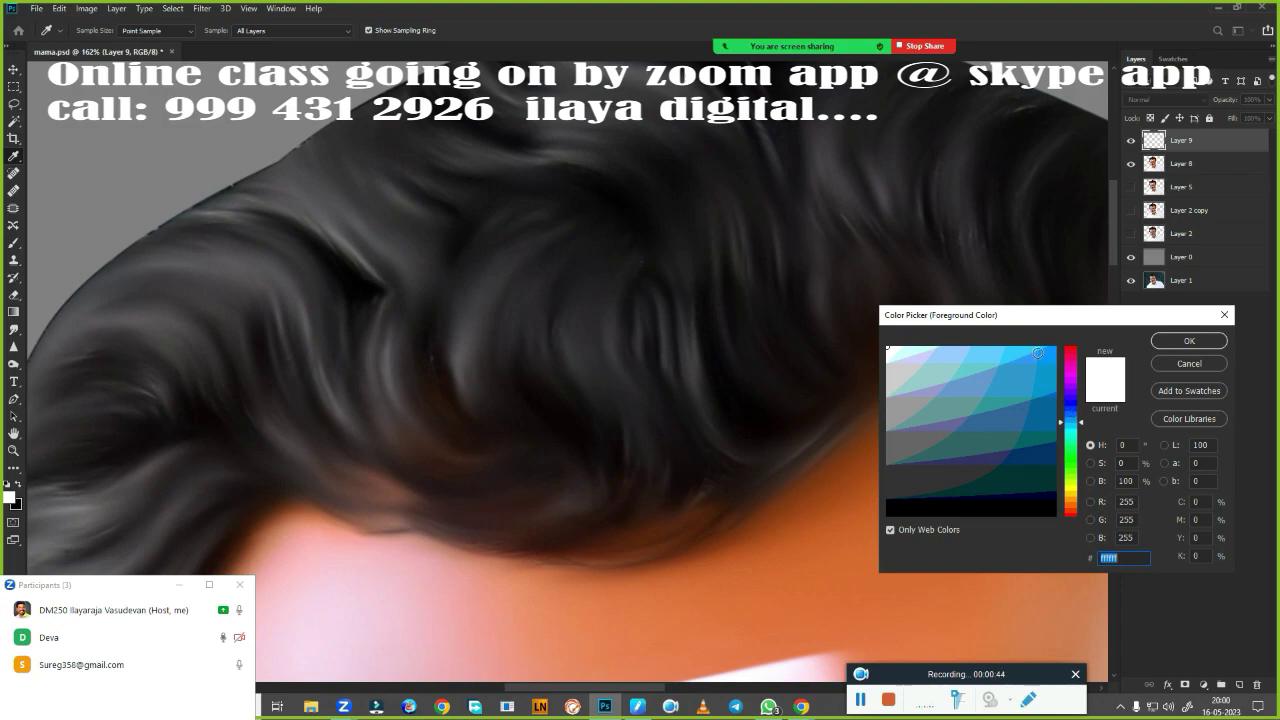
{"action": "left_click", "coordinate": [1053, 355]}
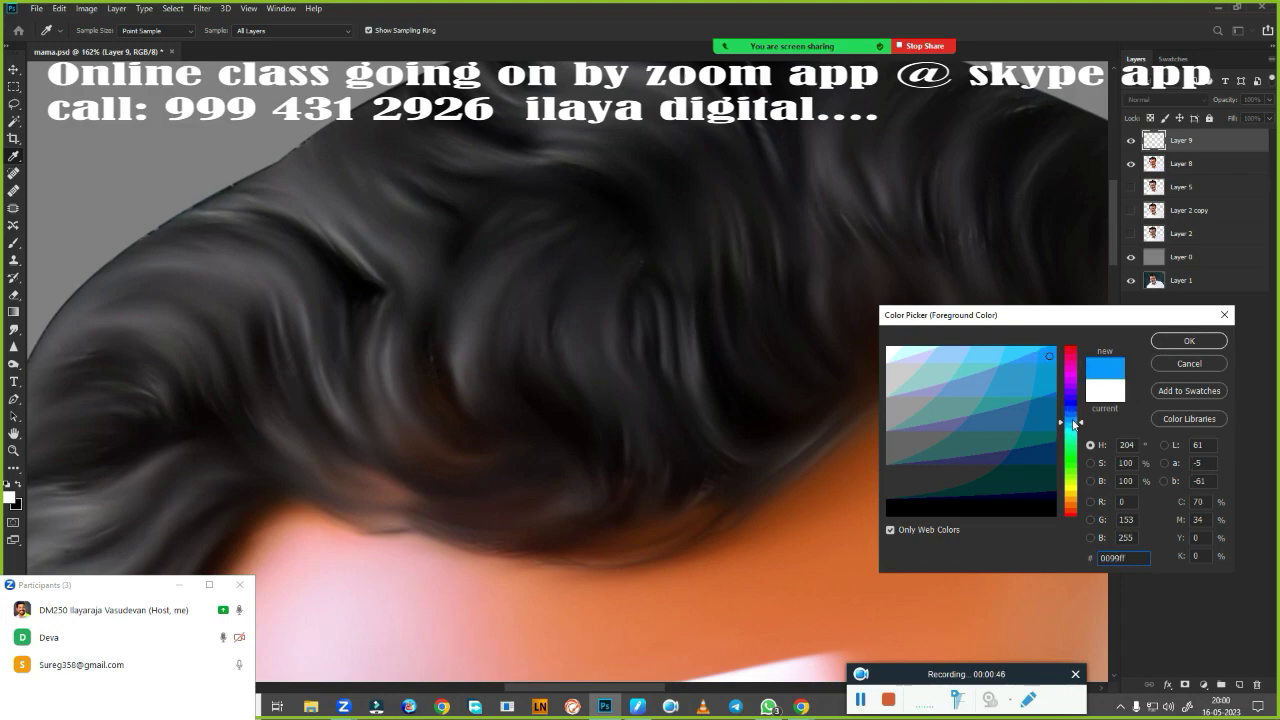
{"action": "left_click", "coordinate": [1075, 420]}
{"action": "left_click", "coordinate": [1189, 341]}
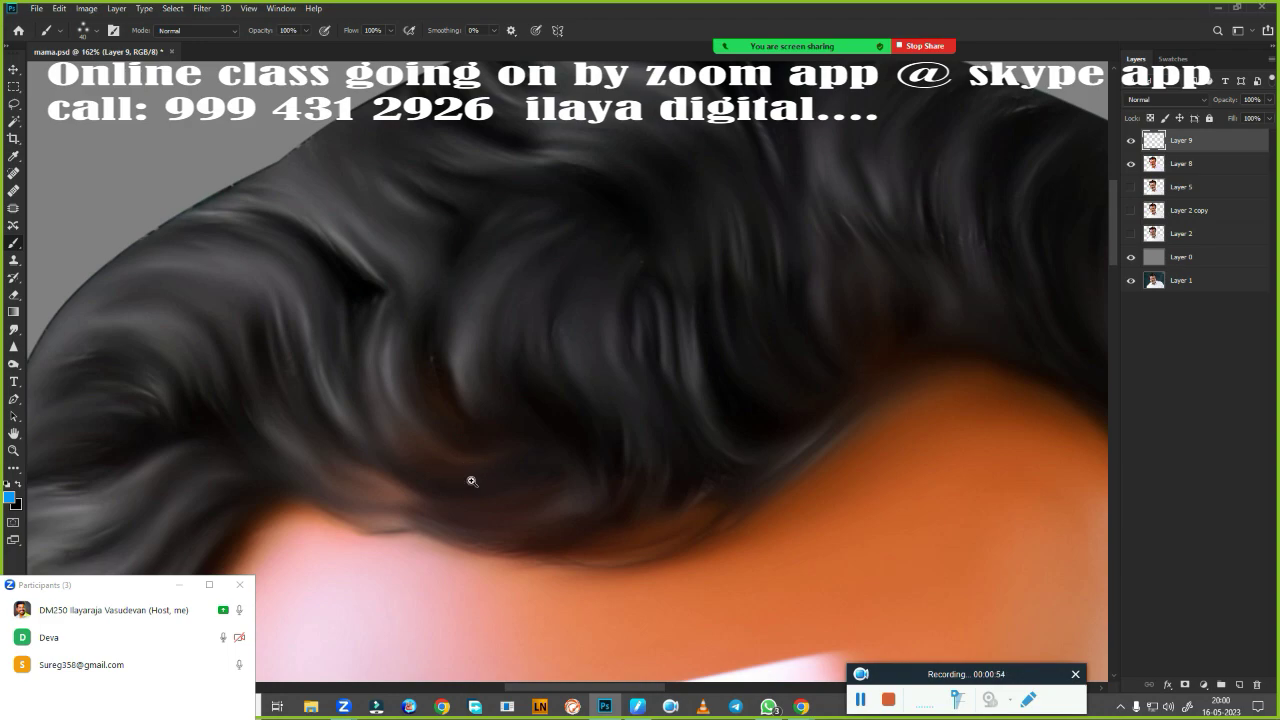
Paint curved blue strands along the front hair curls, redoing misplaced arcs.
{"action": "mouse_move", "coordinate": [472, 481]}
{"action": "left_mouse_down"}
{"action": "mouse_move", "coordinate": [497, 466]}
{"action": "mouse_move", "coordinate": [473, 531]}
{"action": "left_mouse_up"}
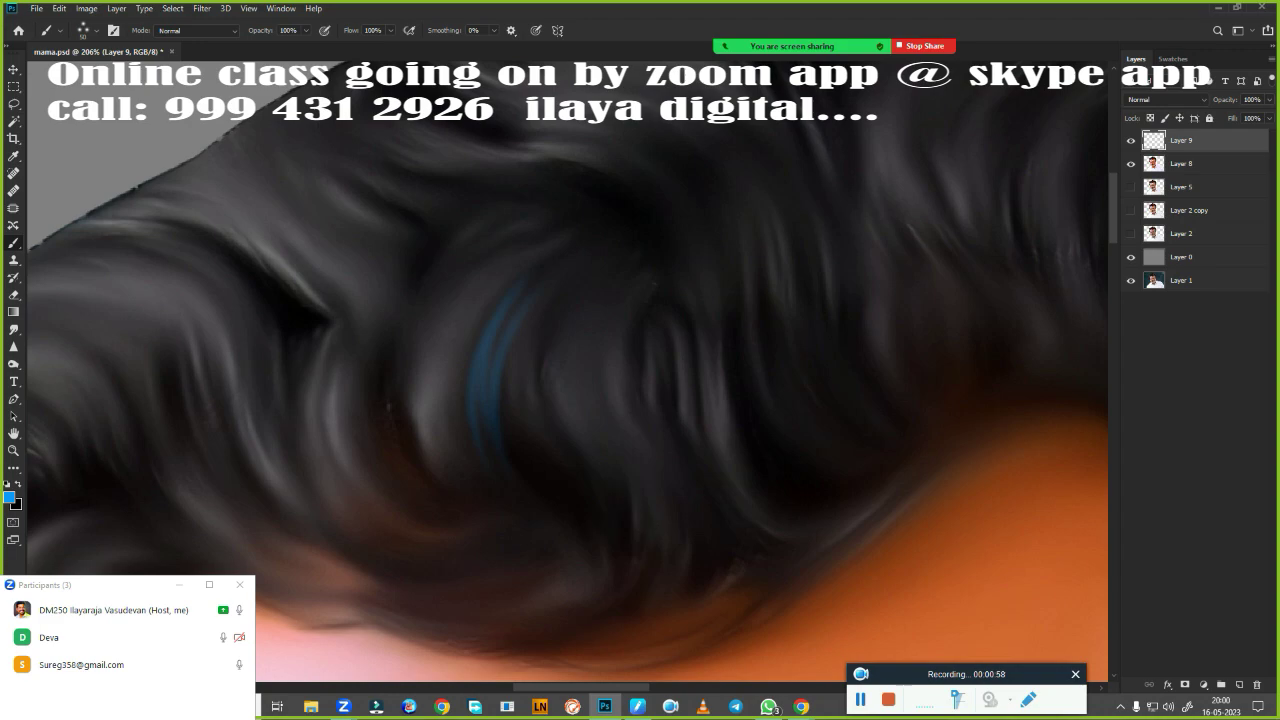
{"action": "key", "text": "ctrl+z"}
{"action": "left_click_drag", "start_coordinate": [528, 240], "coordinate": [455, 455]}
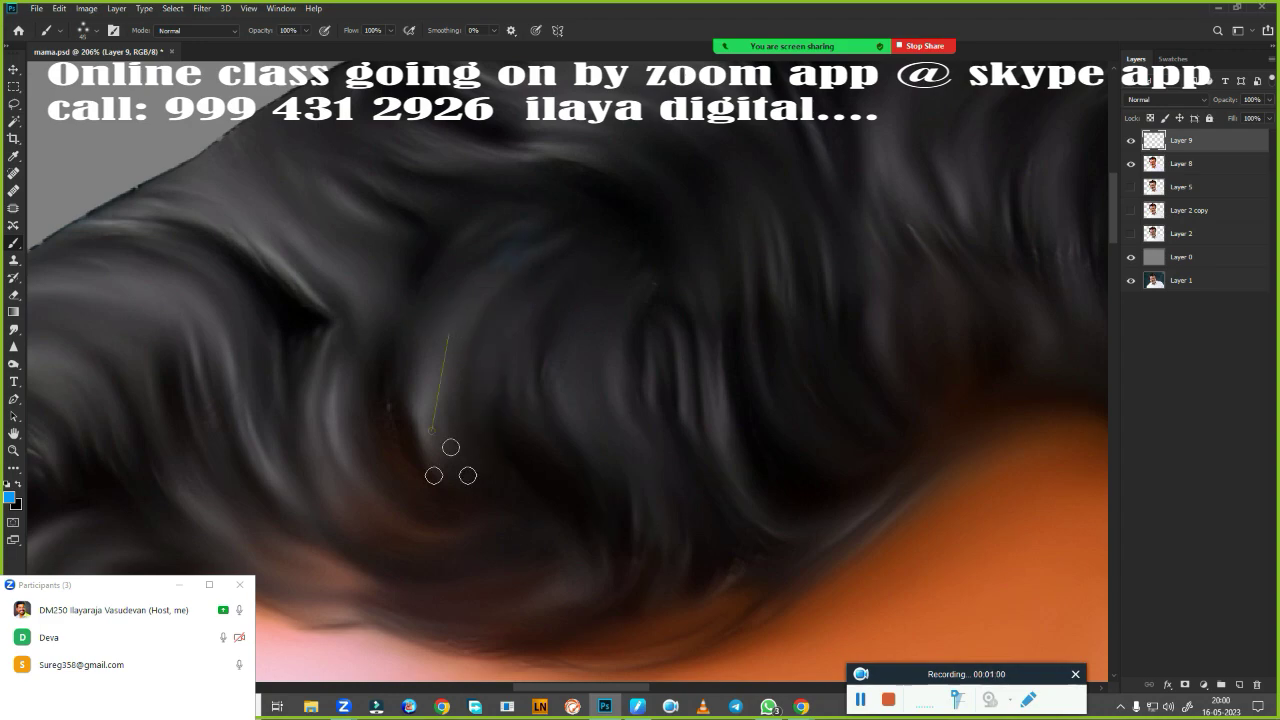
{"action": "key", "text": "ctrl+z"}
{"action": "left_click_drag", "start_coordinate": [480, 250], "coordinate": [447, 472]}
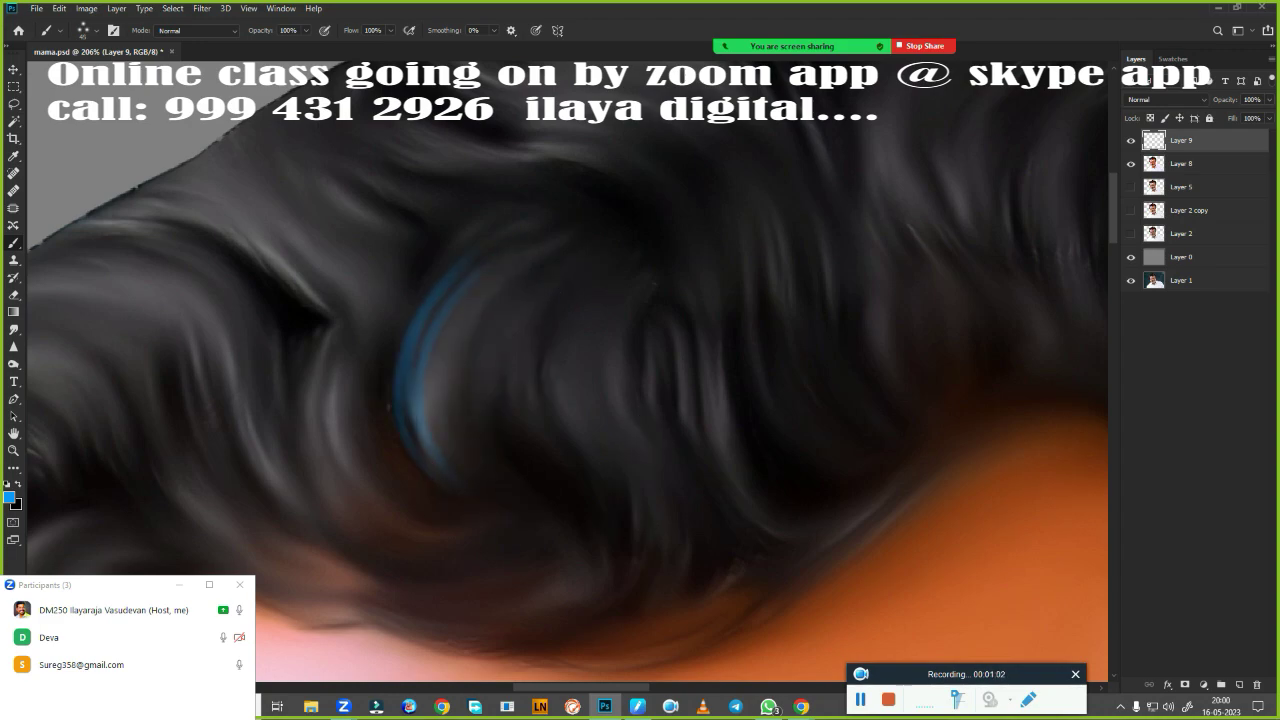
{"action": "mouse_move", "coordinate": [528, 238]}
{"action": "left_mouse_down"}
{"action": "mouse_move", "coordinate": [440, 420]}
{"action": "mouse_move", "coordinate": [456, 384]}
{"action": "left_mouse_up"}
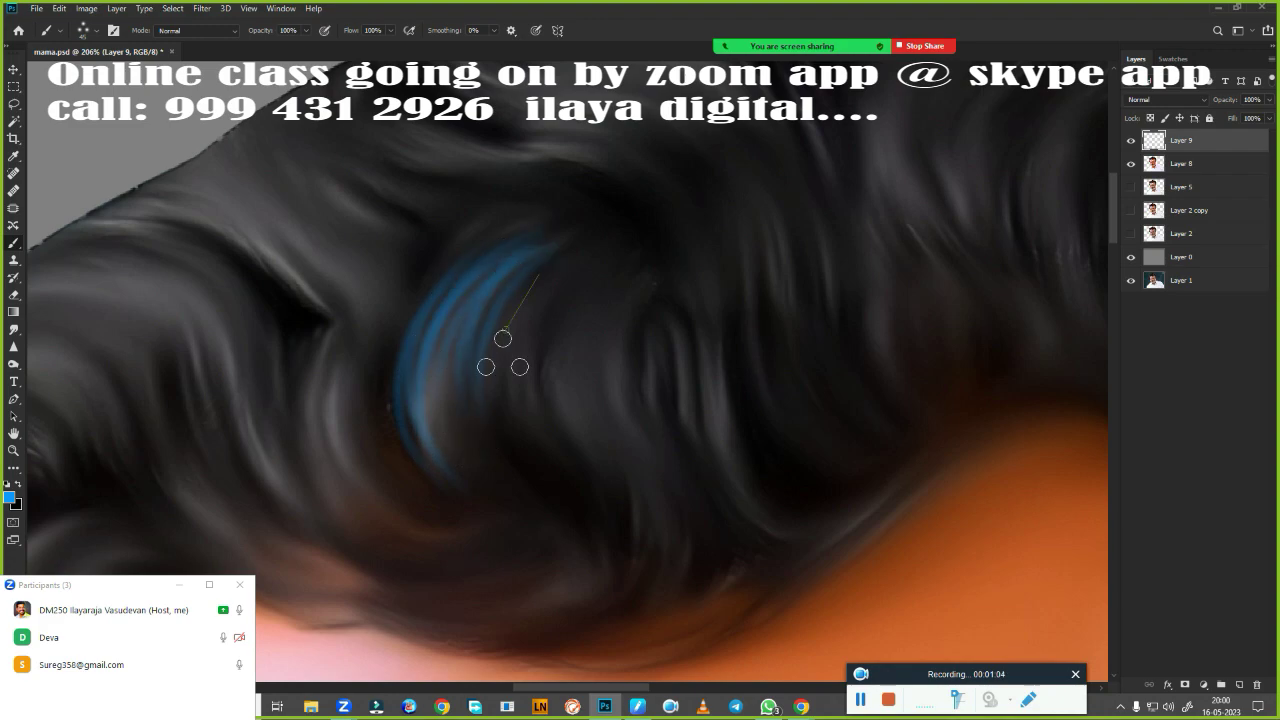
Add more curved blue strands further into the dark hair, undoing the last strokes.
{"action": "mouse_move", "coordinate": [610, 460]}
{"action": "left_mouse_down"}
{"action": "mouse_move", "coordinate": [509, 346]}
{"action": "mouse_move", "coordinate": [851, 366]}
{"action": "left_mouse_up"}
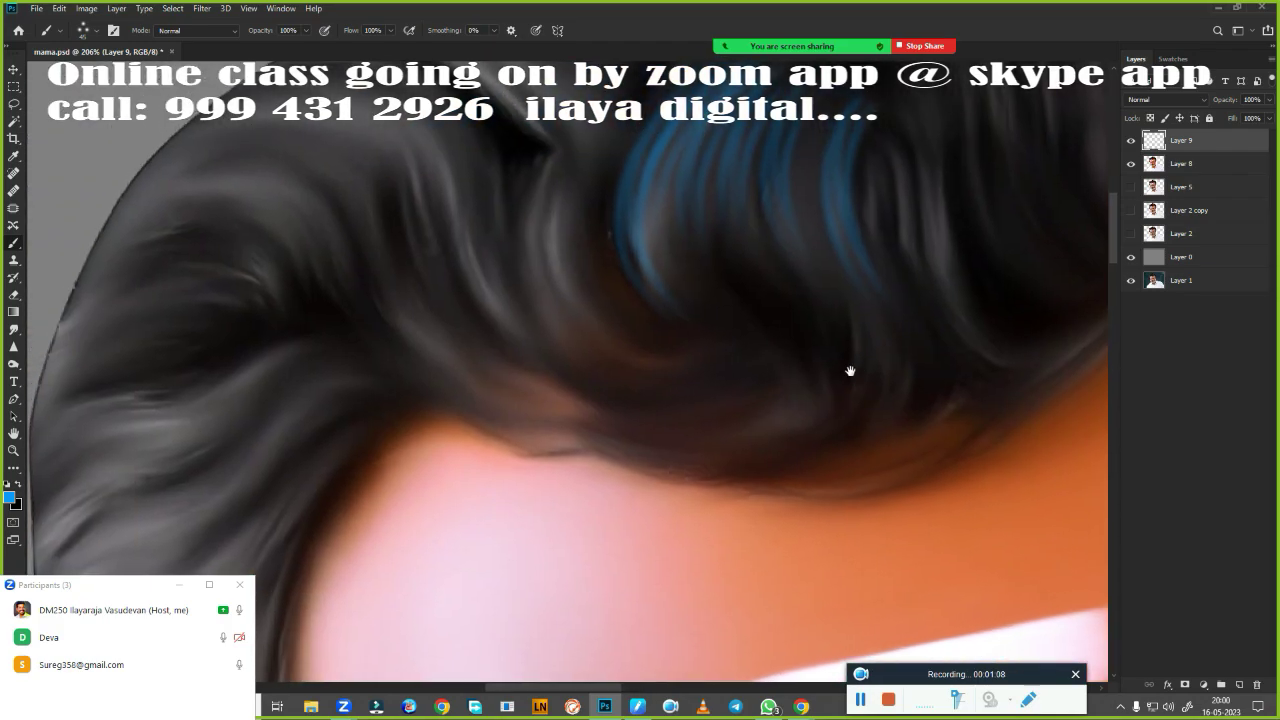
{"action": "left_click_drag", "start_coordinate": [561, 186], "coordinate": [655, 378]}
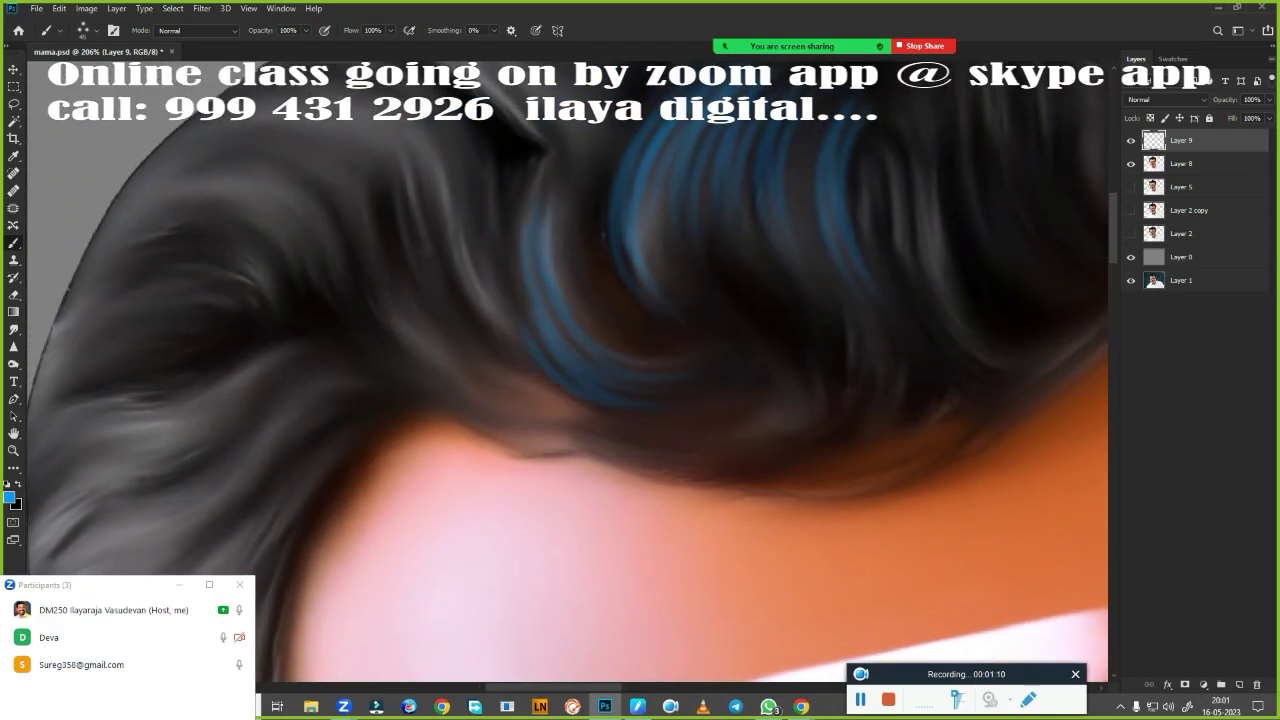
{"action": "mouse_move", "coordinate": [543, 434]}
{"action": "left_mouse_down"}
{"action": "mouse_move", "coordinate": [774, 446]}
{"action": "mouse_move", "coordinate": [231, 429]}
{"action": "left_mouse_up"}
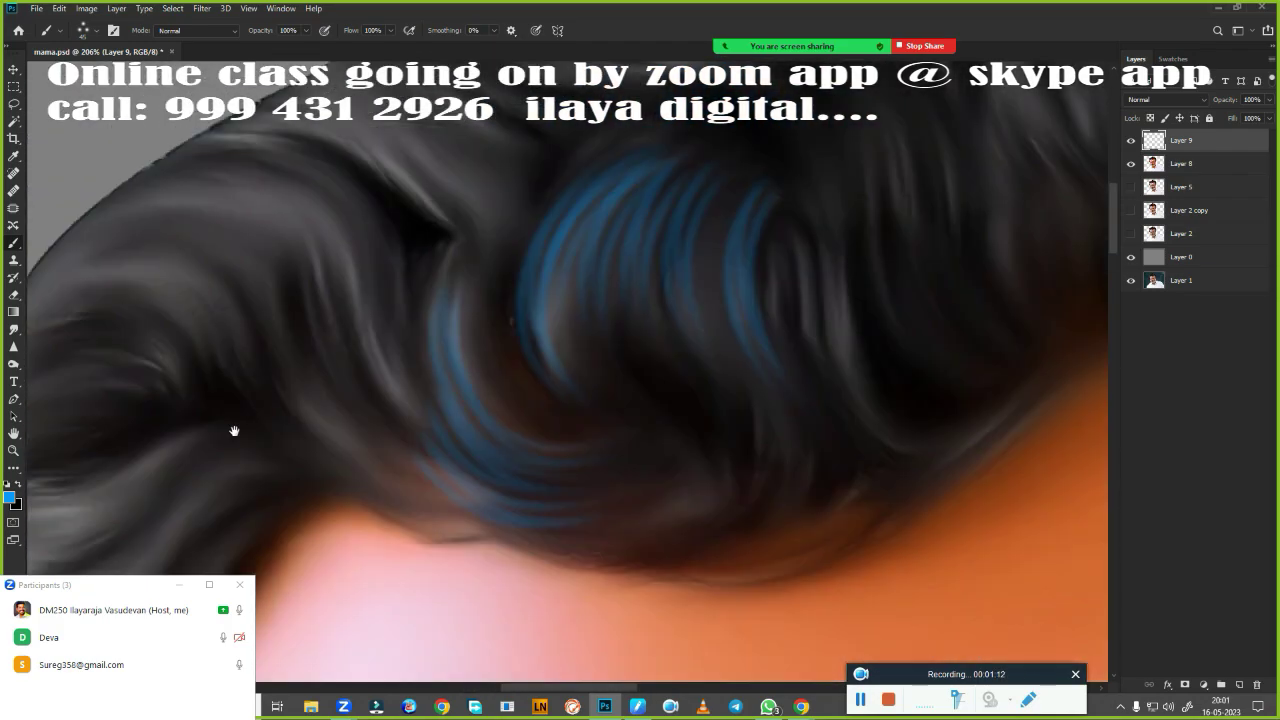
{"action": "left_click_drag", "start_coordinate": [614, 434], "coordinate": [449, 560]}
{"action": "mouse_move", "coordinate": [558, 416]}
{"action": "left_mouse_down"}
{"action": "mouse_move", "coordinate": [620, 331]}
{"action": "mouse_move", "coordinate": [691, 331]}
{"action": "left_mouse_up"}
{"action": "left_click_drag", "start_coordinate": [568, 288], "coordinate": [600, 420]}
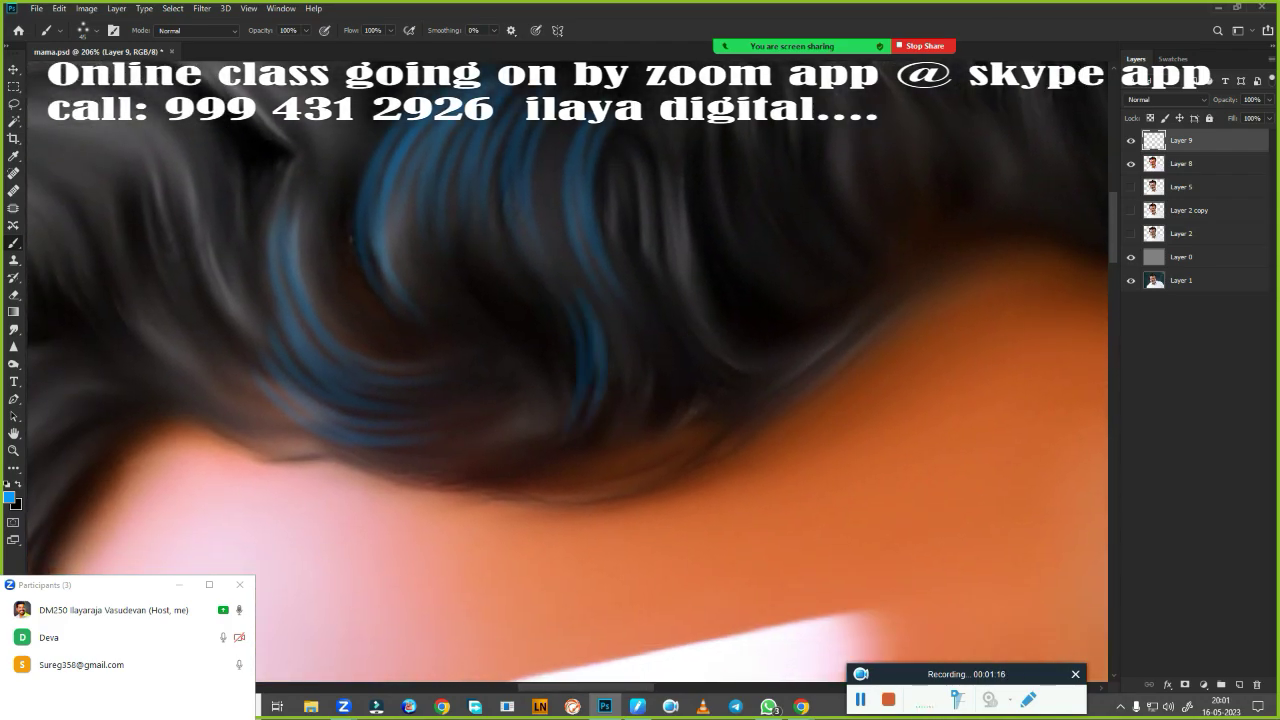
{"action": "mouse_move", "coordinate": [610, 350]}
{"action": "left_mouse_down"}
{"action": "mouse_move", "coordinate": [557, 443]}
{"action": "mouse_move", "coordinate": [634, 371]}
{"action": "mouse_move", "coordinate": [590, 450]}
{"action": "left_mouse_up"}
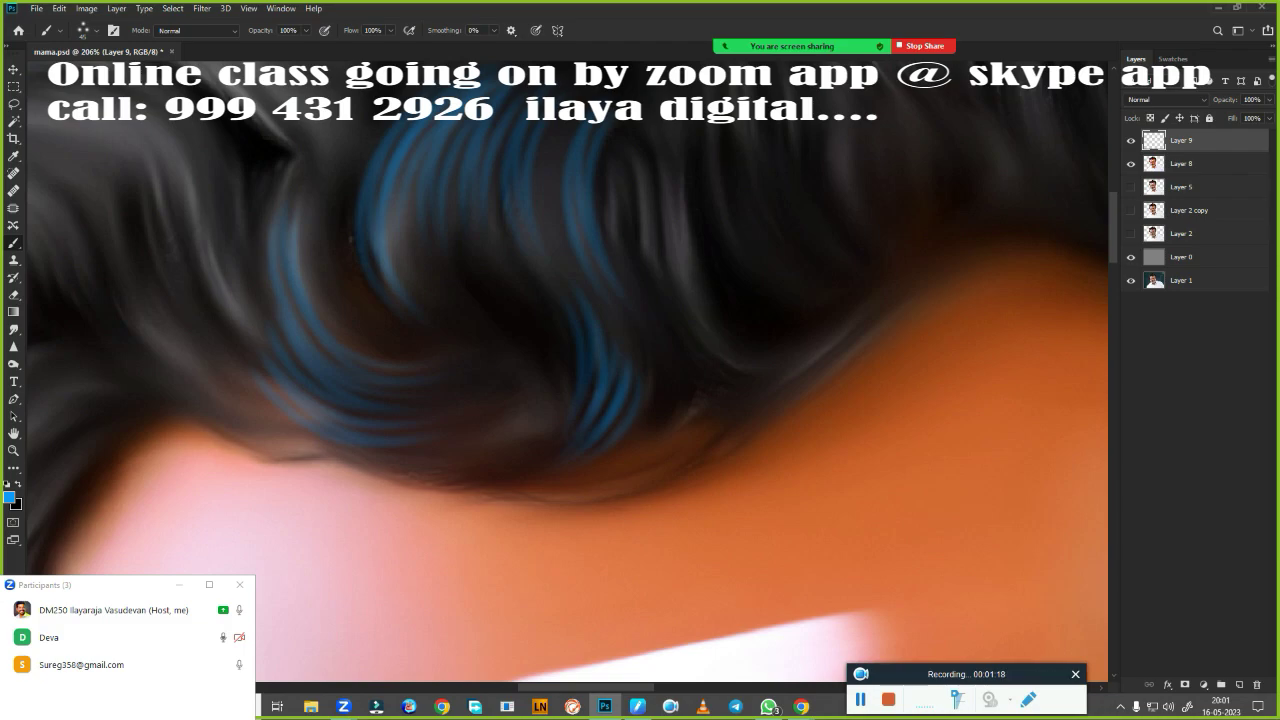
{"action": "key", "text": "ctrl+z"}
{"action": "key", "text": "ctrl+z"}
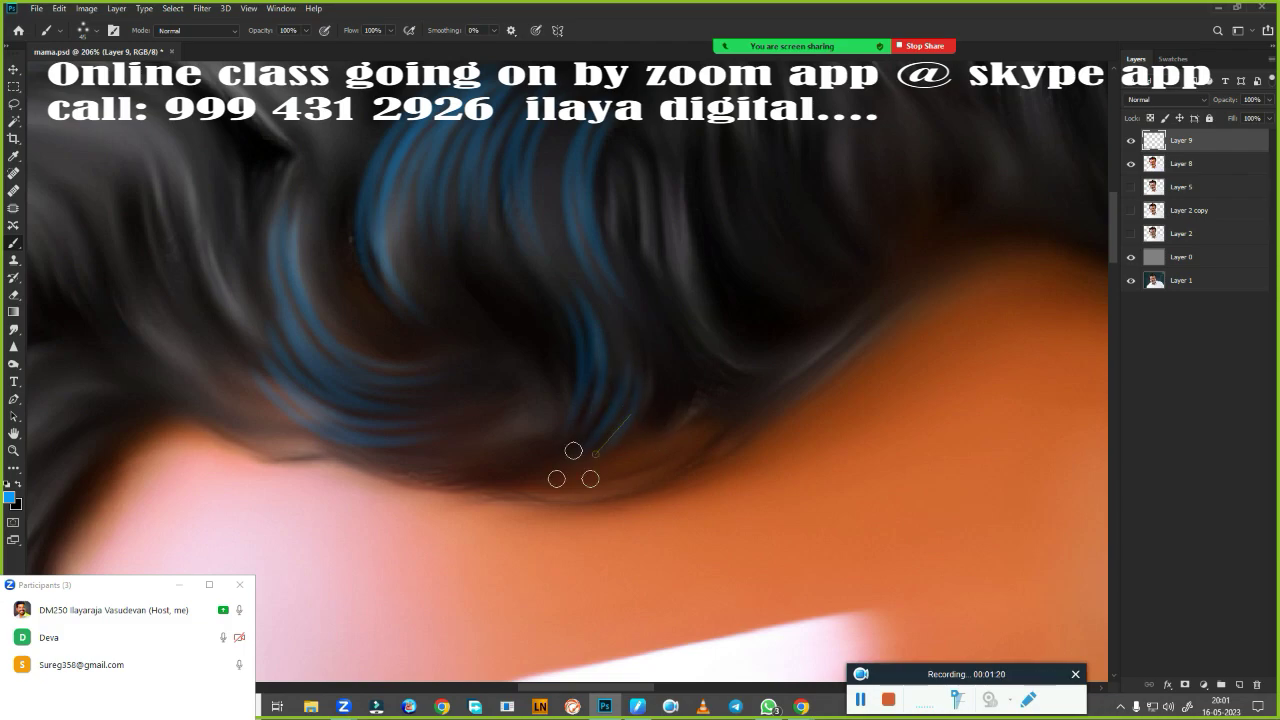
Paint blue strands higher in the curl and a faint stroke lower down.
{"action": "left_click_drag", "start_coordinate": [617, 397], "coordinate": [766, 417]}
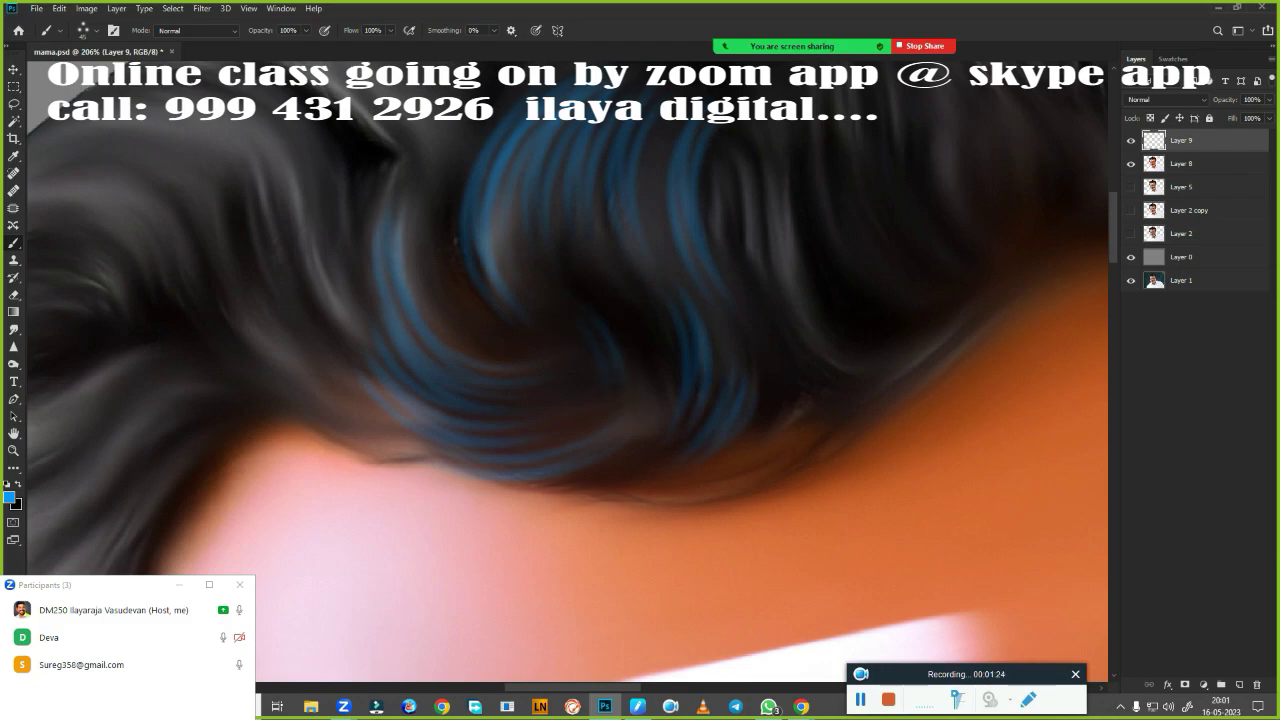
{"action": "left_click_drag", "start_coordinate": [621, 318], "coordinate": [642, 362]}
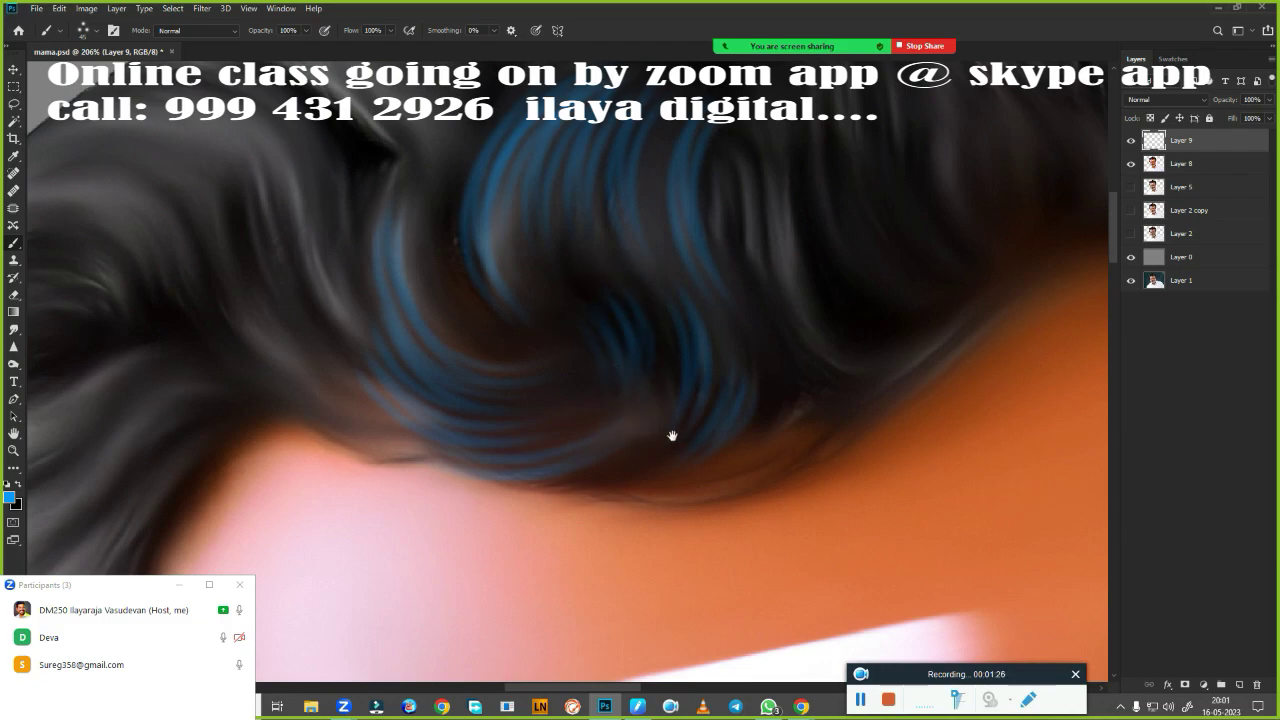
{"action": "key", "text": "ctrl+z"}
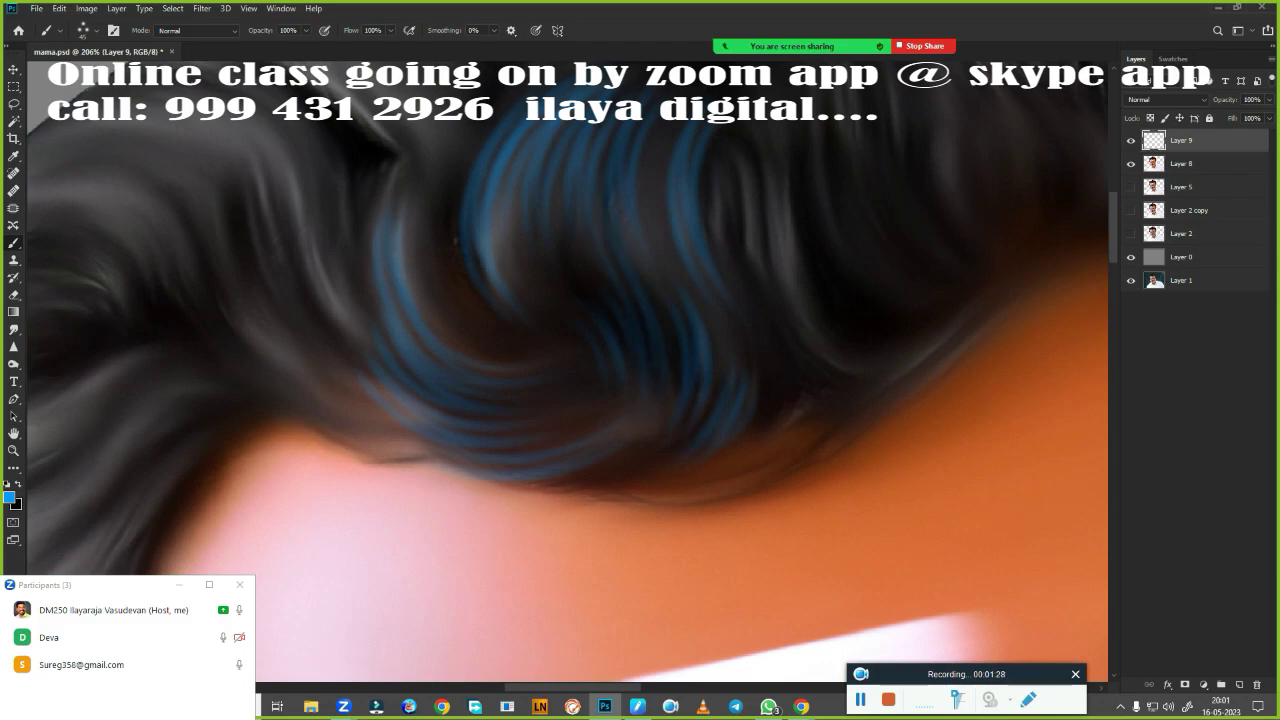
{"action": "scroll", "coordinate": [450, 560], "scroll_direction": "up", "scroll_amount": 2}
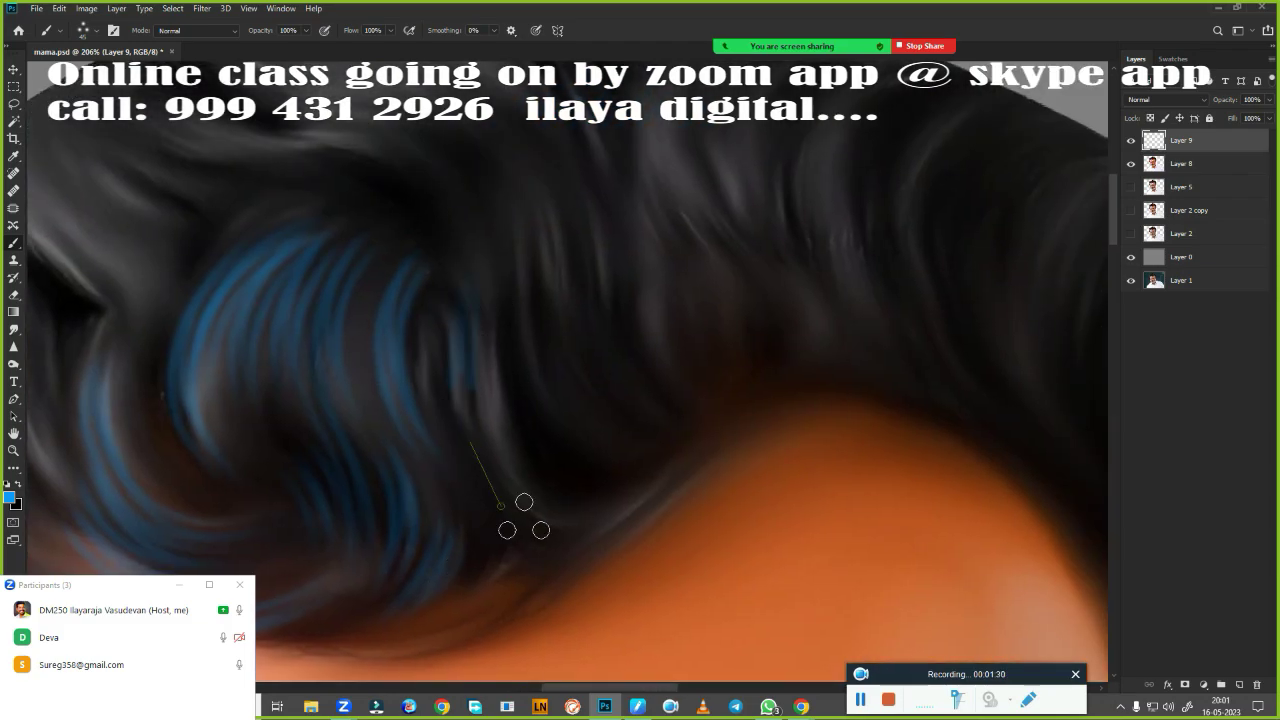
{"action": "left_click_drag", "start_coordinate": [460, 390], "coordinate": [535, 490]}
{"action": "key", "text": "ctrl+z"}
{"action": "left_click_drag", "start_coordinate": [495, 340], "coordinate": [475, 245]}
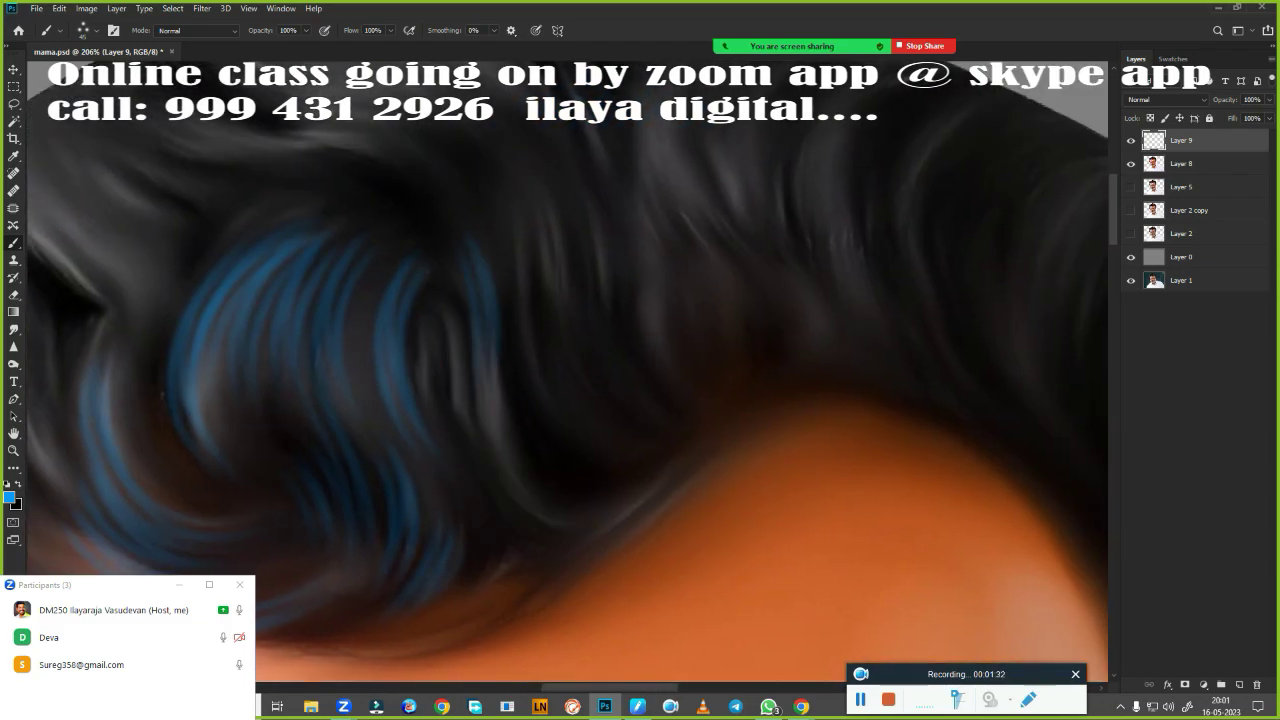
{"action": "left_click_drag", "start_coordinate": [484, 445], "coordinate": [472, 526]}
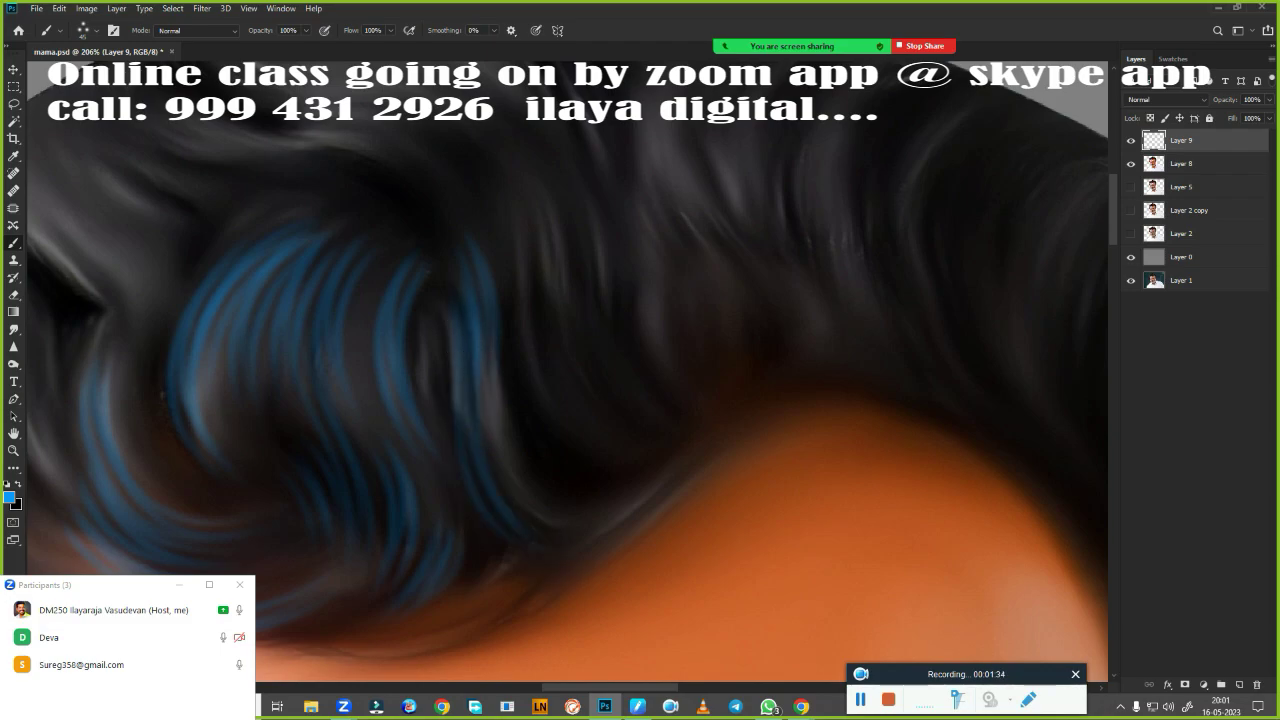
Paint a long blue strand running down the hair to the hairline.
{"action": "left_click_drag", "start_coordinate": [560, 500], "coordinate": [608, 543]}
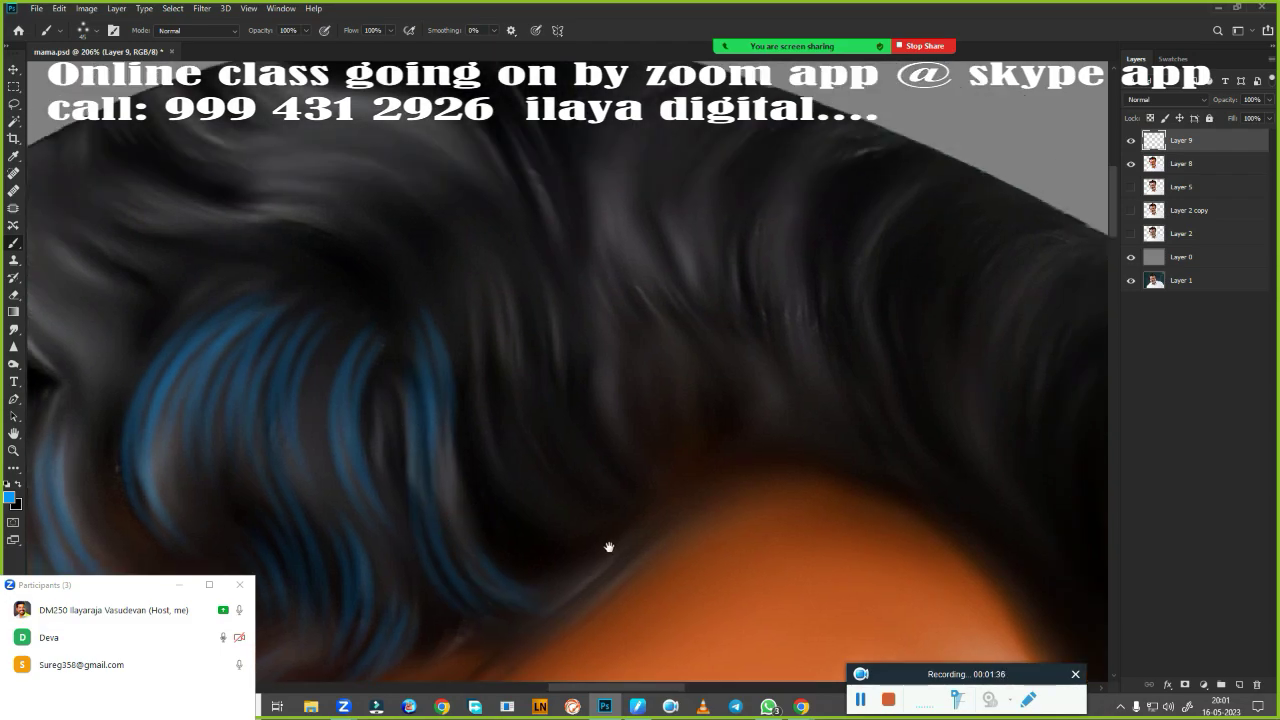
{"action": "left_click_drag", "start_coordinate": [467, 412], "coordinate": [555, 540]}
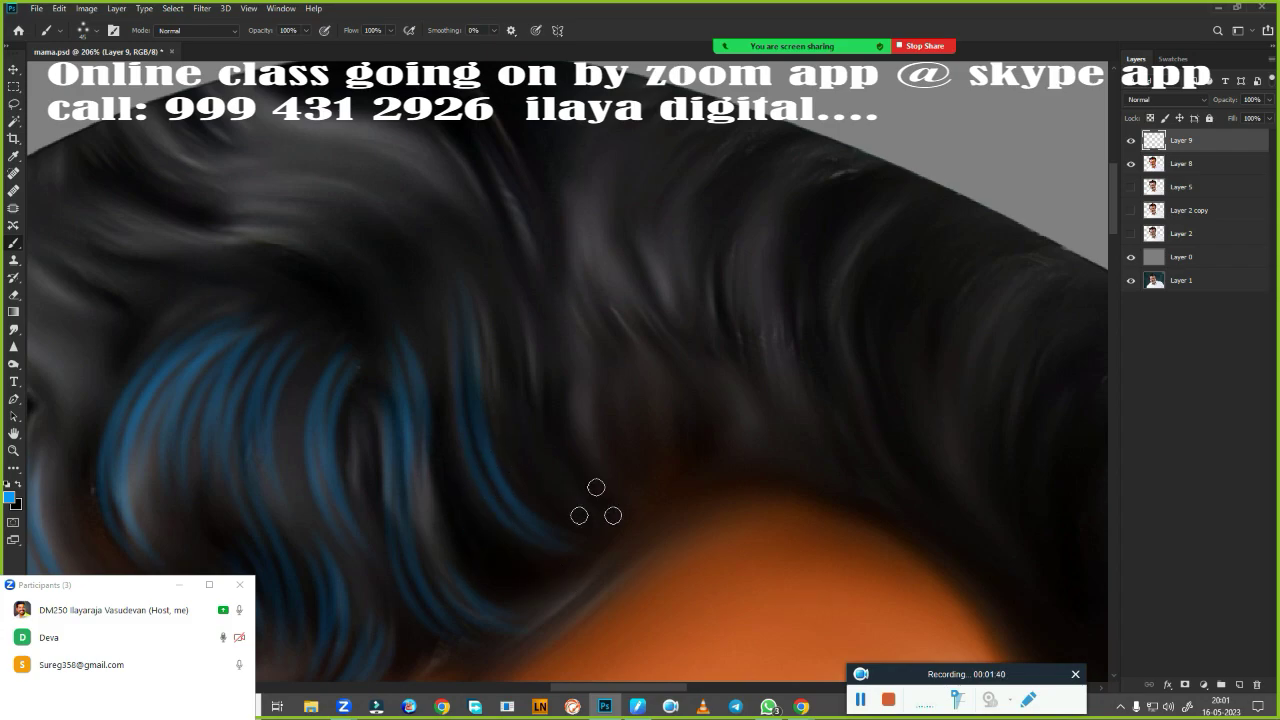
{"action": "left_click_drag", "start_coordinate": [586, 497], "coordinate": [658, 330]}
{"action": "key", "text": "ctrl+z"}
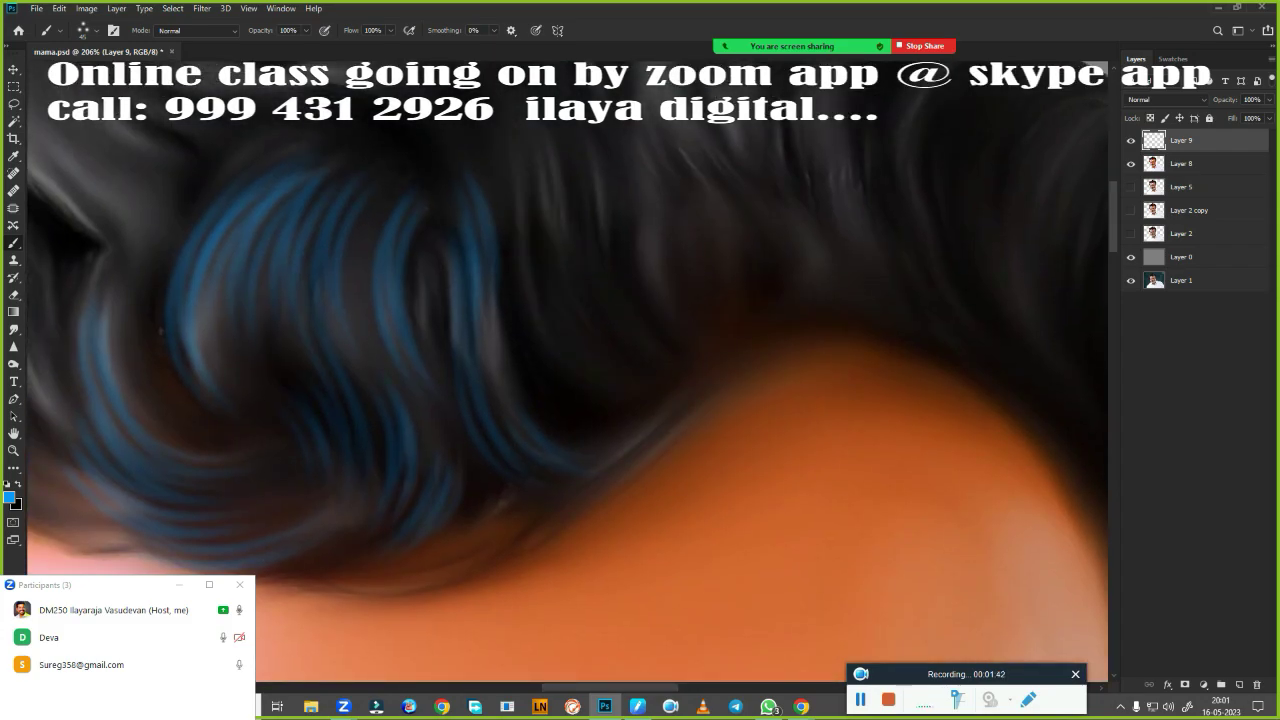
{"action": "key", "text": "ctrl+shift+z"}
{"action": "key", "text": "ctrl+shift+z"}
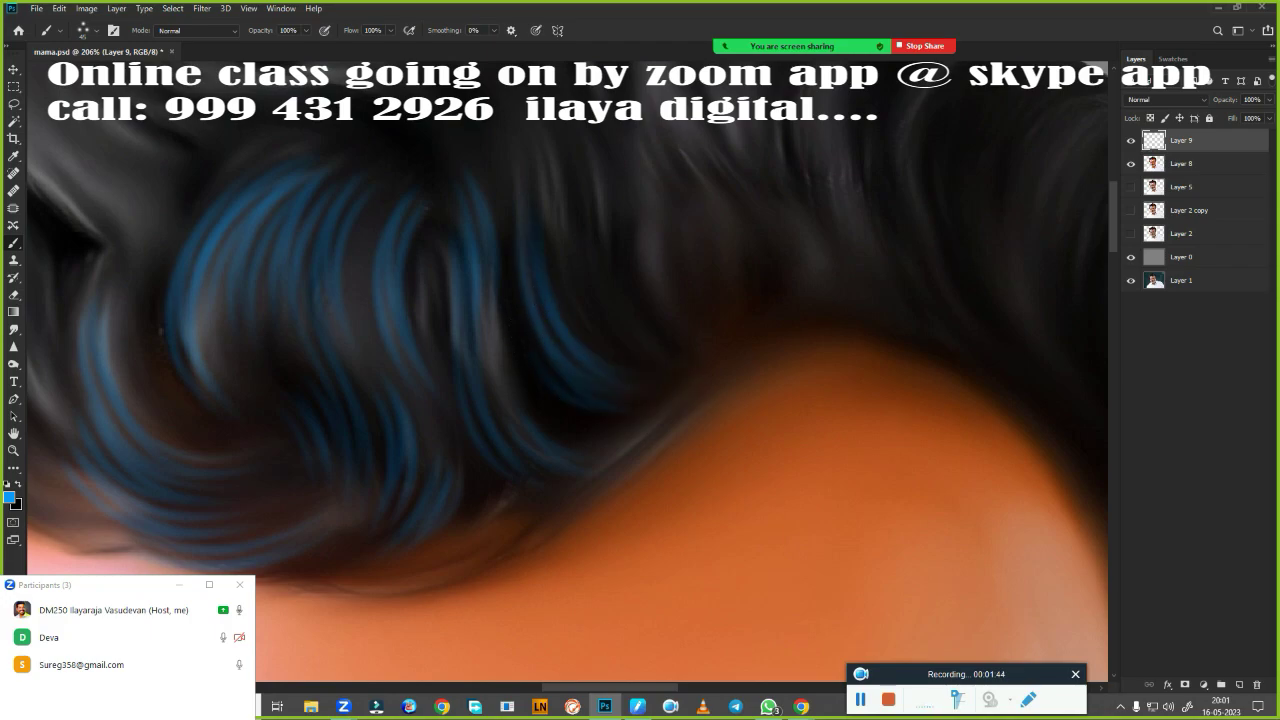
{"action": "left_click_drag", "start_coordinate": [604, 347], "coordinate": [554, 517]}
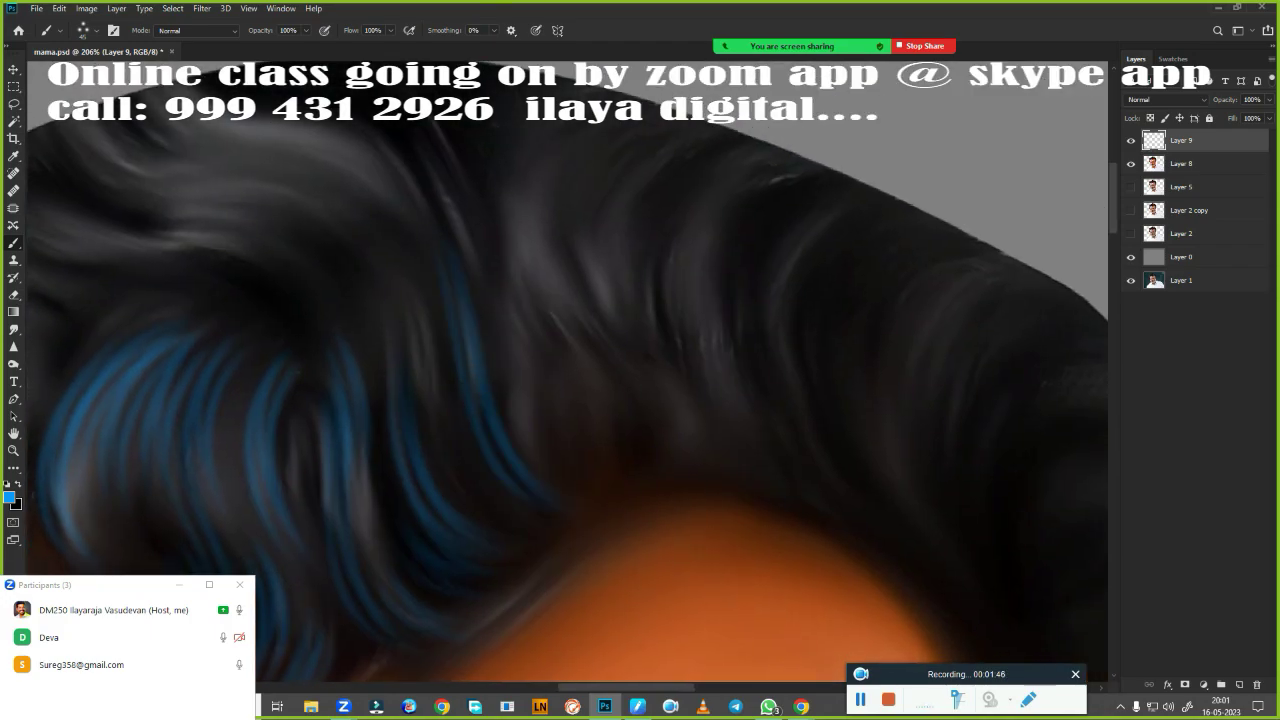
{"action": "key", "text": "ctrl+z"}
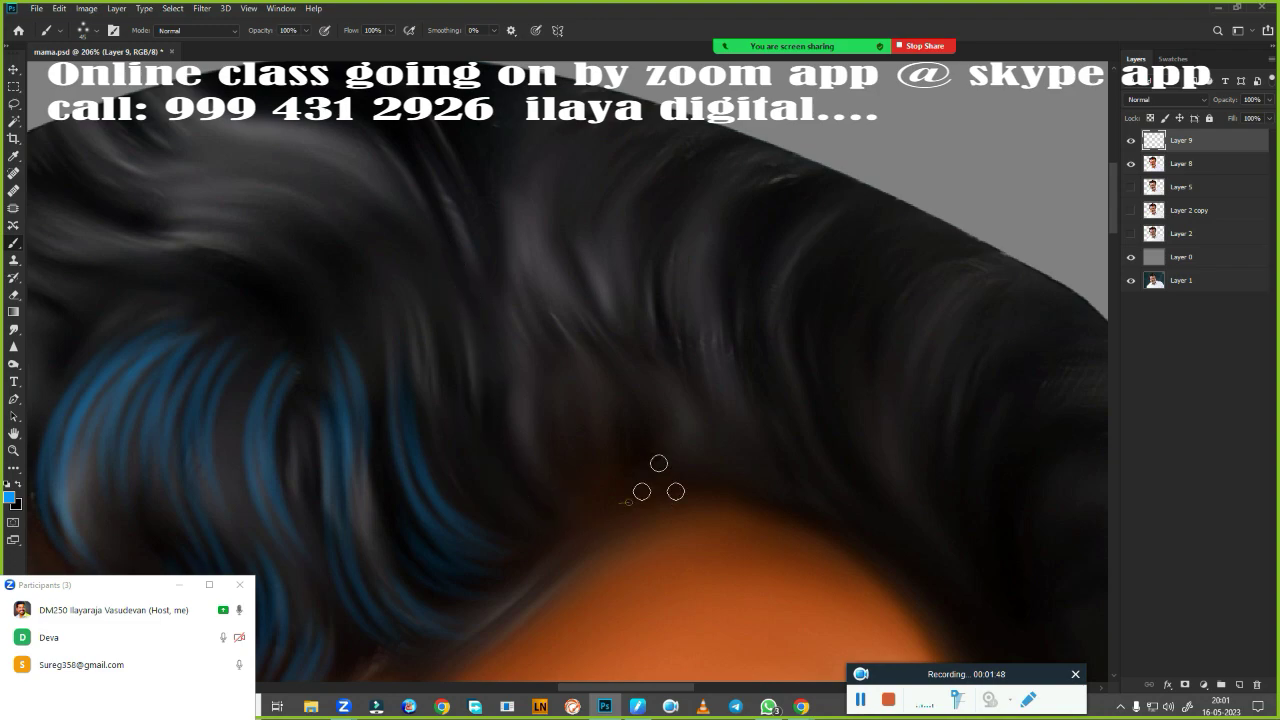
{"action": "key", "text": "ctrl+shift+z"}
Replace a misplaced blue strand and add more strands near the forehead hairline.
{"action": "key", "text": "ctrl+z"}
{"action": "left_click_drag", "start_coordinate": [437, 254], "coordinate": [474, 471]}
{"action": "key", "text": "ctrl+z"}
{"action": "mouse_move", "coordinate": [445, 268]}
{"action": "left_mouse_down"}
{"action": "mouse_move", "coordinate": [538, 526]}
{"action": "mouse_move", "coordinate": [806, 480]}
{"action": "mouse_move", "coordinate": [440, 463]}
{"action": "mouse_move", "coordinate": [421, 522]}
{"action": "left_mouse_up"}
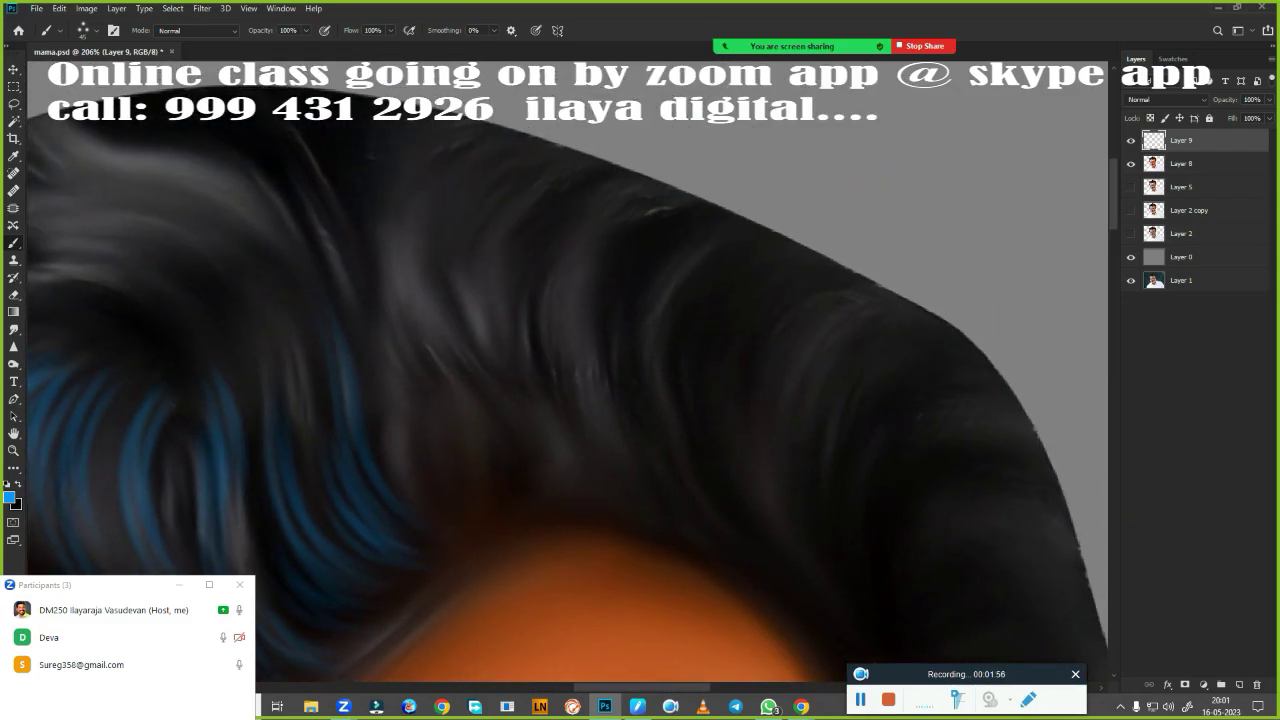
{"action": "left_click_drag", "start_coordinate": [458, 375], "coordinate": [503, 429]}
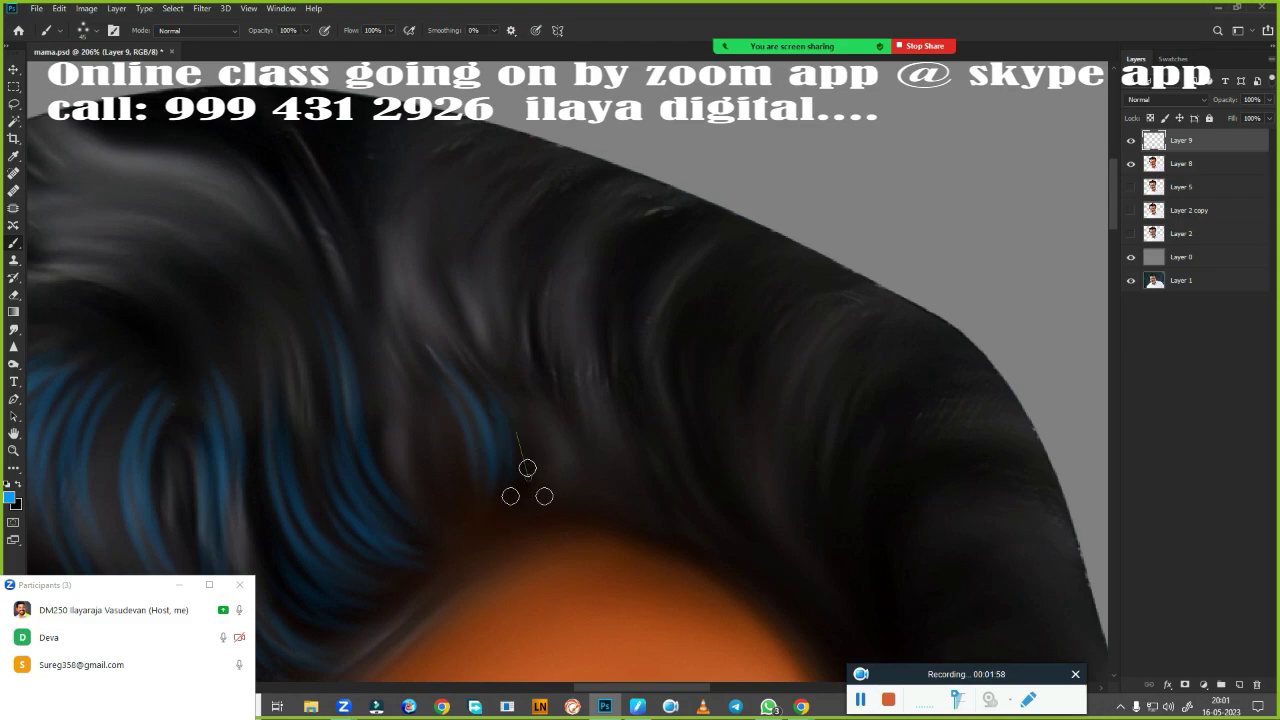
{"action": "left_click_drag", "start_coordinate": [520, 480], "coordinate": [820, 460]}
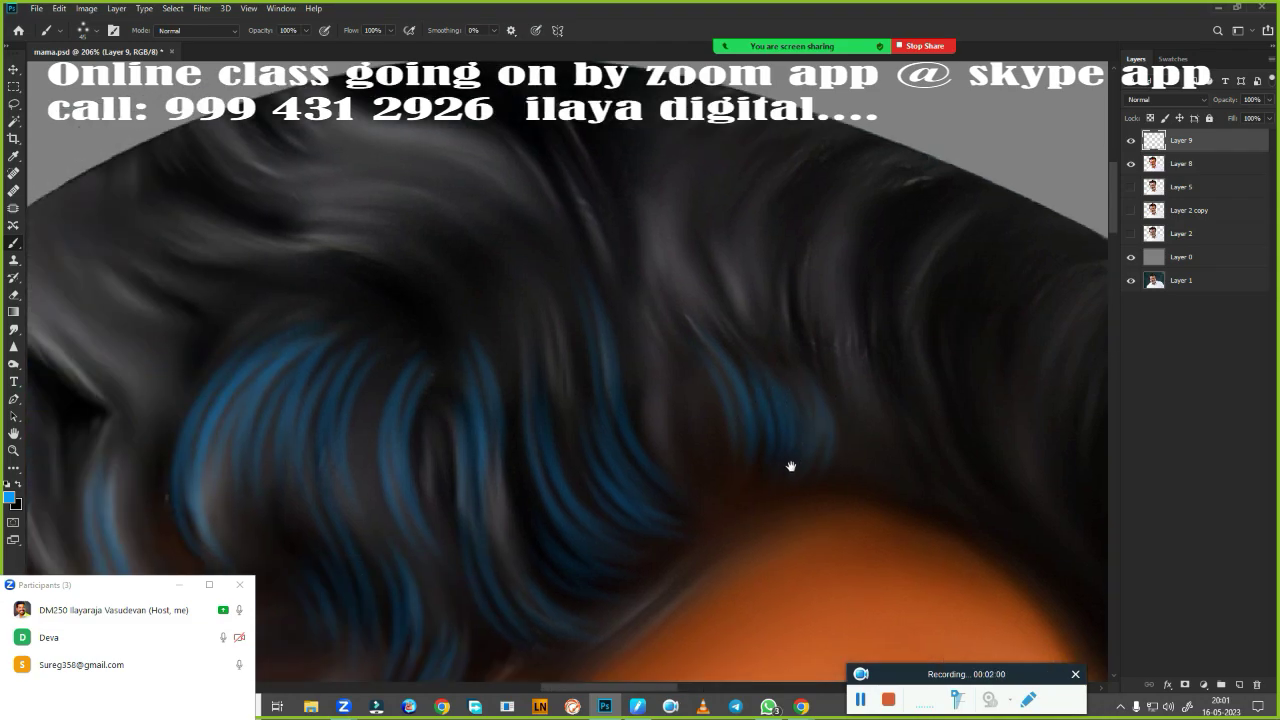
{"action": "mouse_move", "coordinate": [800, 510]}
{"action": "left_mouse_down"}
{"action": "mouse_move", "coordinate": [531, 549]}
{"action": "mouse_move", "coordinate": [511, 510]}
{"action": "mouse_move", "coordinate": [608, 357]}
{"action": "left_mouse_up"}
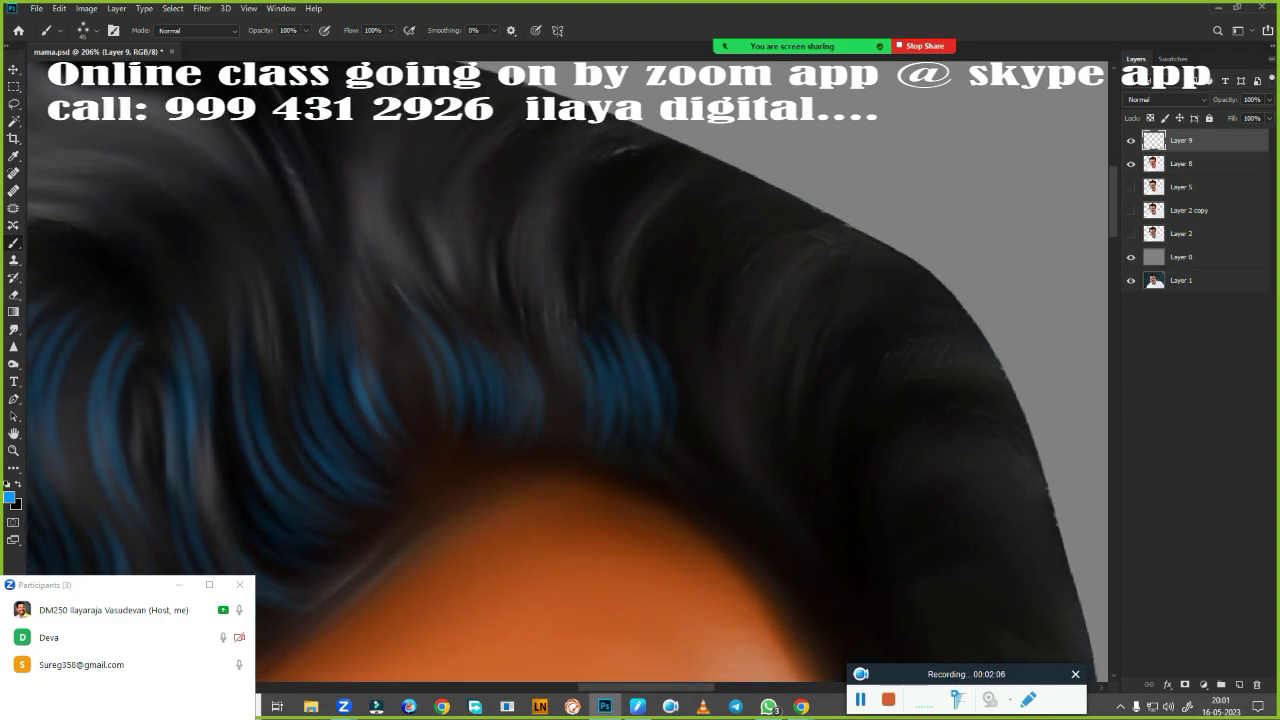
{"action": "left_click_drag", "start_coordinate": [563, 438], "coordinate": [699, 577]}
{"action": "mouse_move", "coordinate": [578, 536]}
{"action": "left_mouse_down"}
{"action": "mouse_move", "coordinate": [520, 494]}
{"action": "mouse_move", "coordinate": [751, 257]}
{"action": "mouse_move", "coordinate": [549, 394]}
{"action": "mouse_move", "coordinate": [570, 408]}
{"action": "mouse_move", "coordinate": [757, 234]}
{"action": "left_mouse_up"}
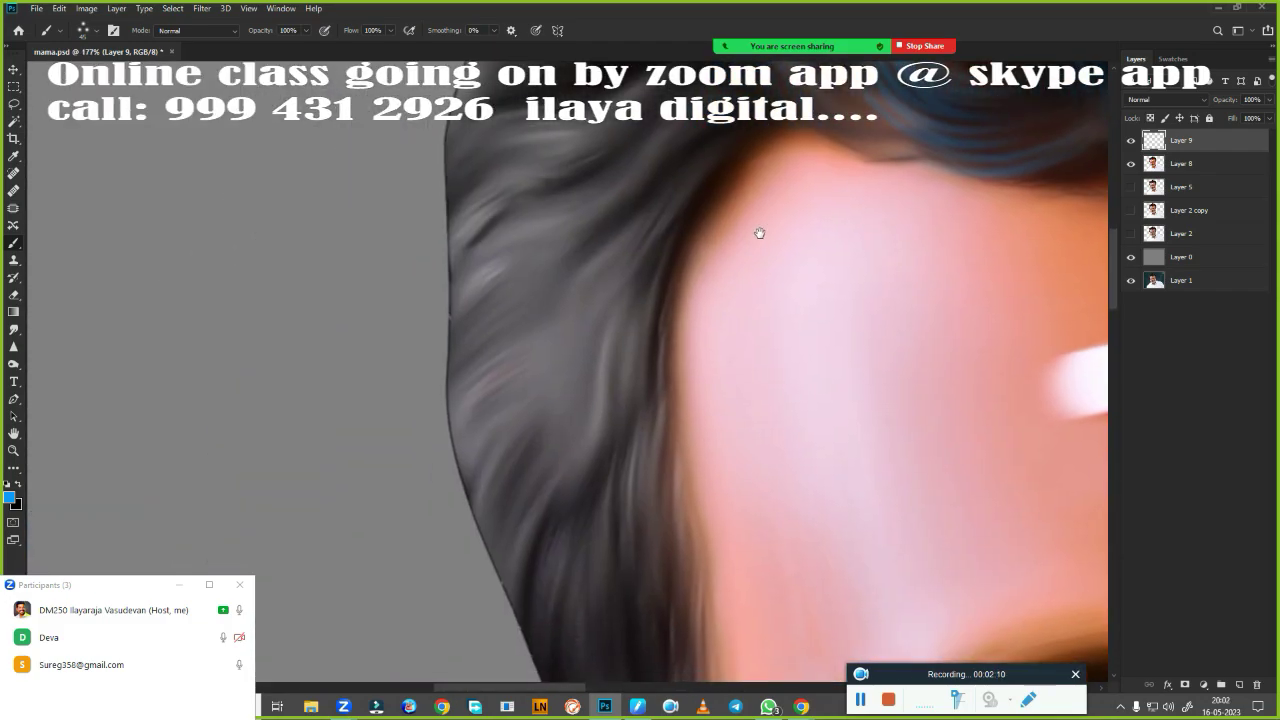
Rotate the canvas view to about 48° to follow the hair direction.
{"action": "key", "text": "r"}
{"action": "mouse_move", "coordinate": [509, 403]}
{"action": "left_mouse_down"}
{"action": "mouse_move", "coordinate": [458, 295]}
{"action": "mouse_move", "coordinate": [449, 331]}
{"action": "left_mouse_up"}
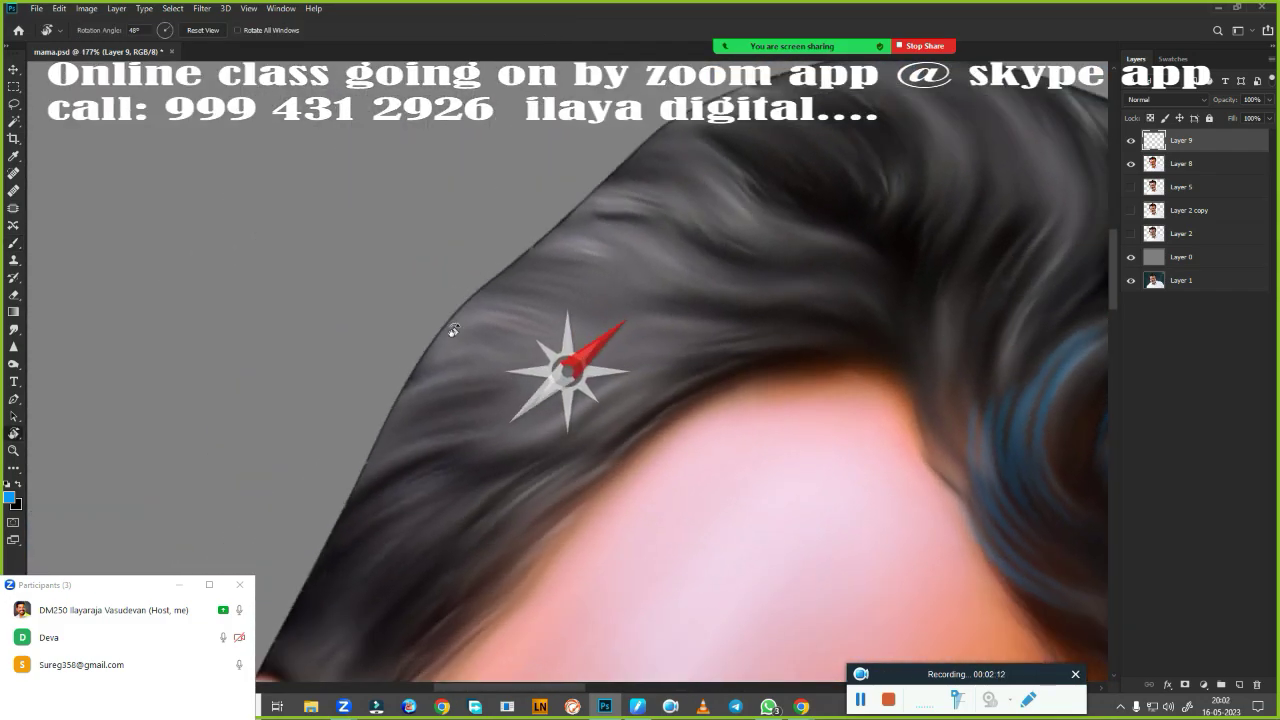
{"action": "mouse_move", "coordinate": [540, 391]}
{"action": "left_mouse_down"}
{"action": "mouse_move", "coordinate": [360, 446]}
{"action": "mouse_move", "coordinate": [488, 453]}
{"action": "mouse_move", "coordinate": [554, 423]}
{"action": "mouse_move", "coordinate": [490, 574]}
{"action": "left_mouse_up"}
{"action": "key", "text": "b"}
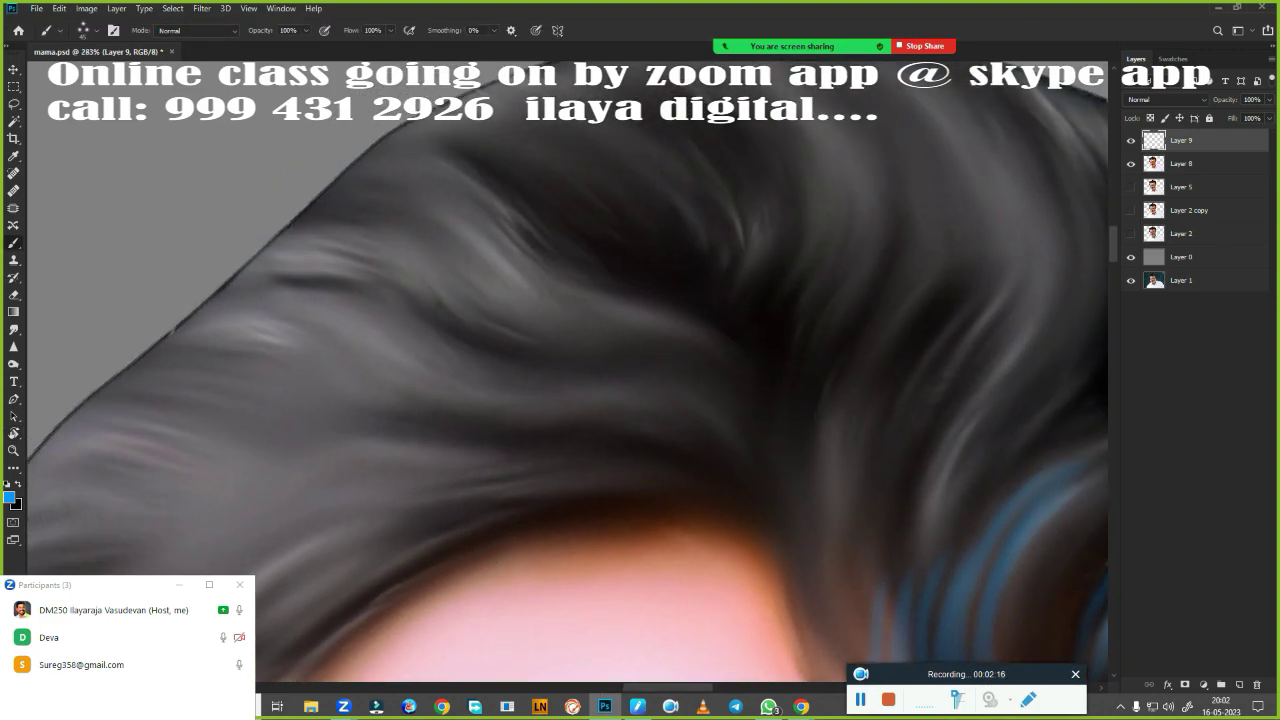
Paint several blue strands across the front of the hair.
{"action": "left_click_drag", "start_coordinate": [410, 250], "coordinate": [590, 356]}
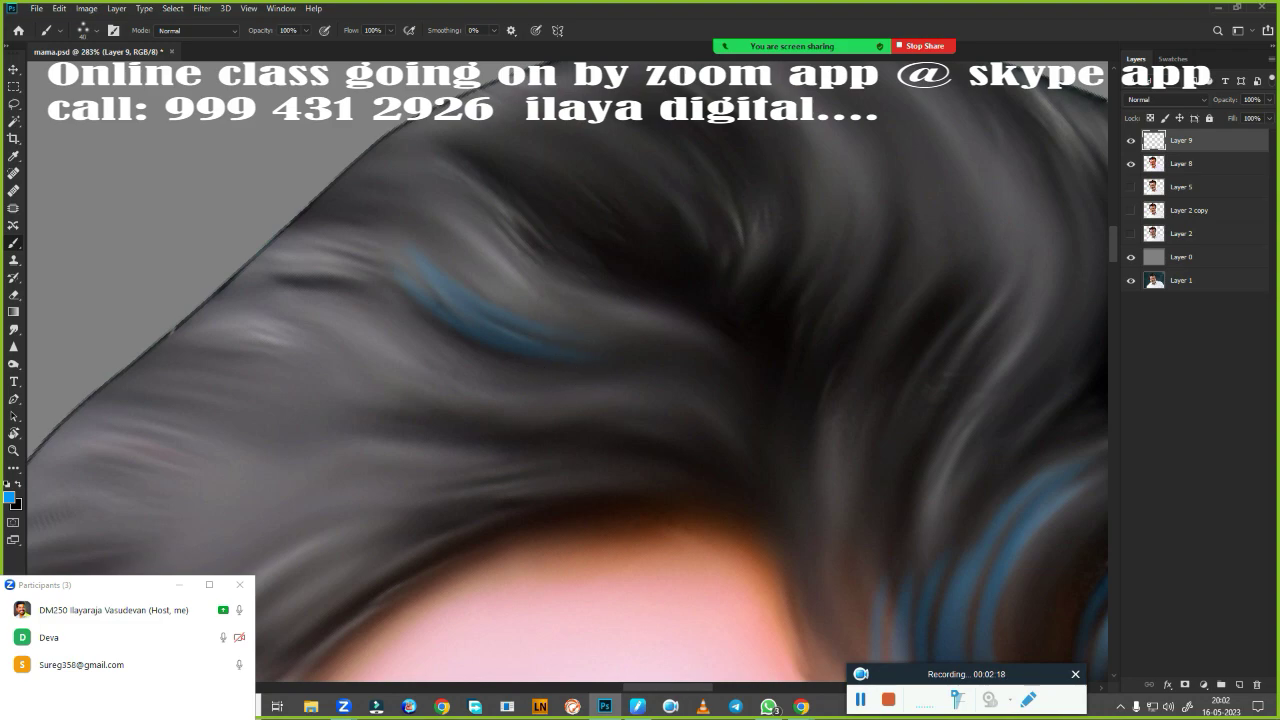
{"action": "left_click_drag", "start_coordinate": [508, 271], "coordinate": [650, 288]}
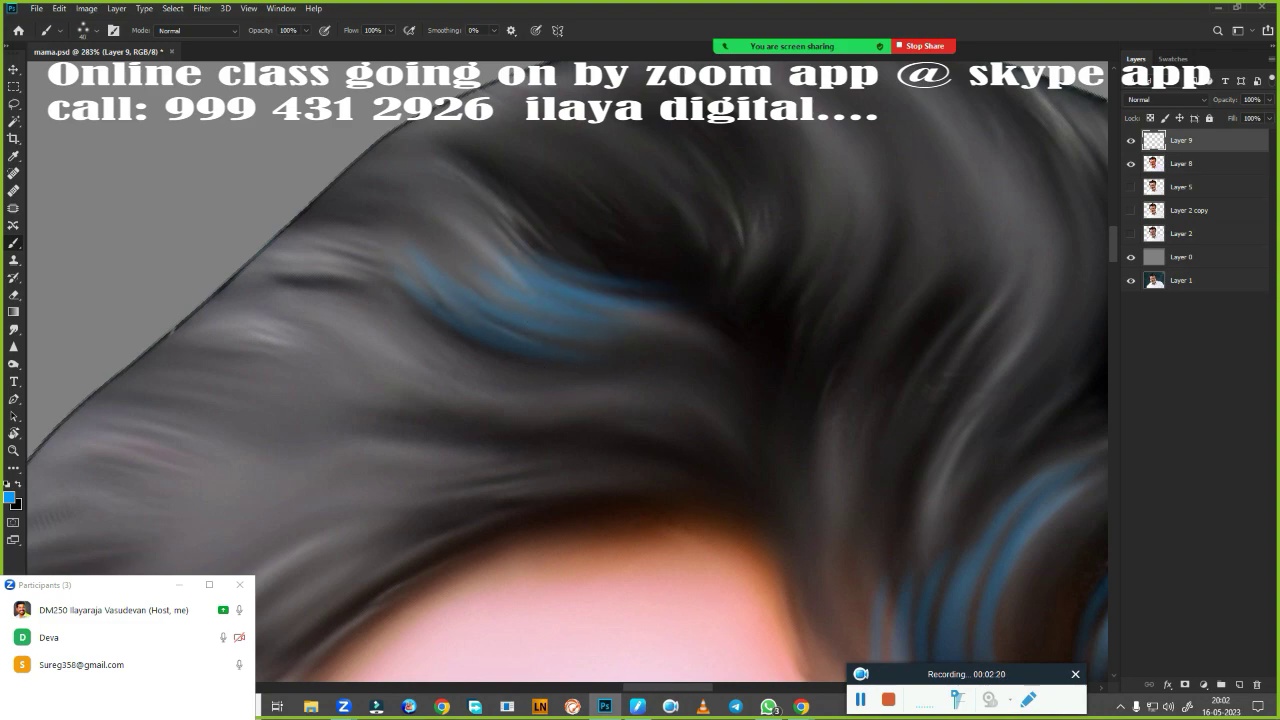
{"action": "left_click_drag", "start_coordinate": [330, 378], "coordinate": [590, 440]}
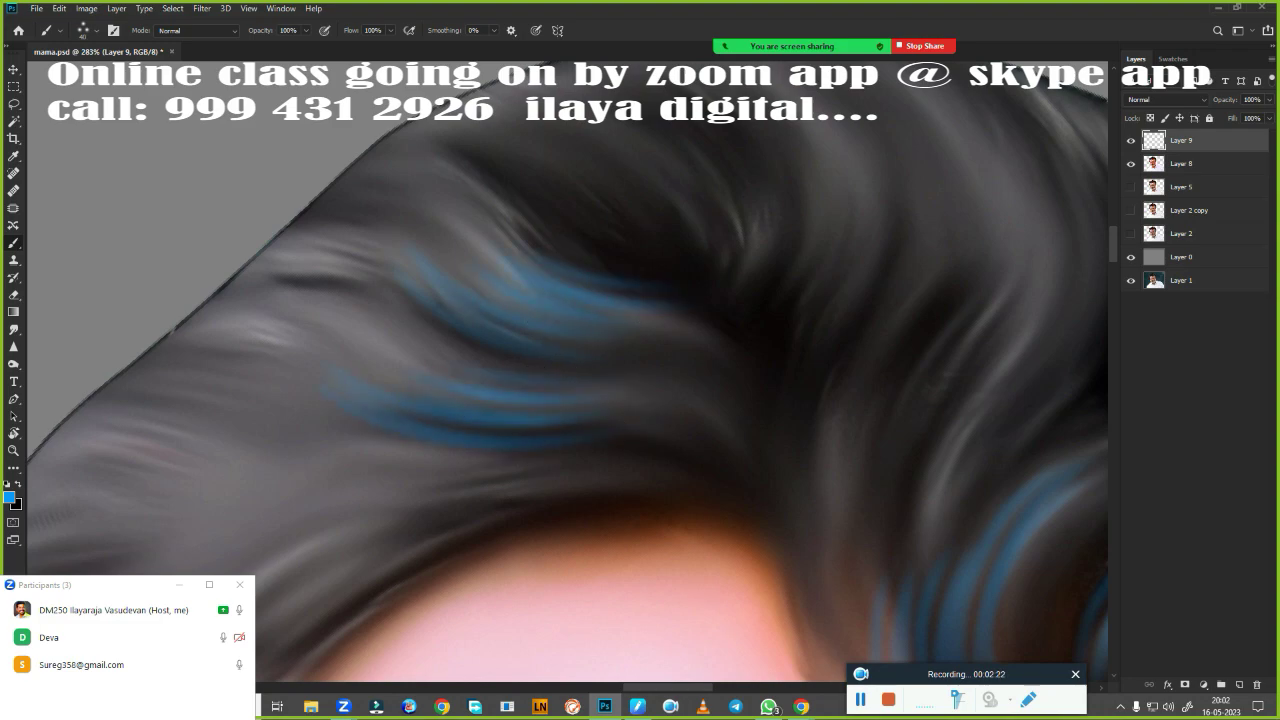
{"action": "left_click_drag", "start_coordinate": [600, 300], "coordinate": [450, 430]}
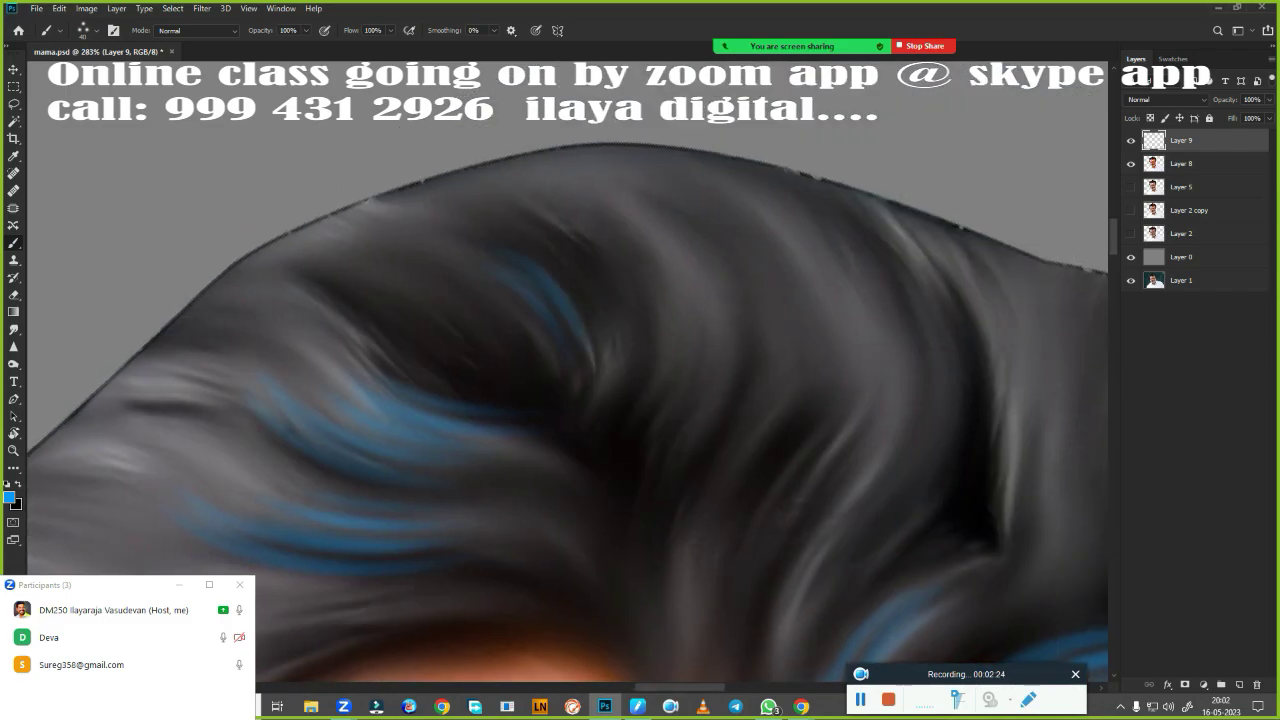
Paint blue highlight strands over the crown of the hair.
{"action": "mouse_move", "coordinate": [560, 258]}
{"action": "left_mouse_down"}
{"action": "mouse_move", "coordinate": [605, 360]}
{"action": "mouse_move", "coordinate": [612, 350]}
{"action": "left_mouse_up"}
{"action": "left_click_drag", "start_coordinate": [628, 272], "coordinate": [640, 440]}
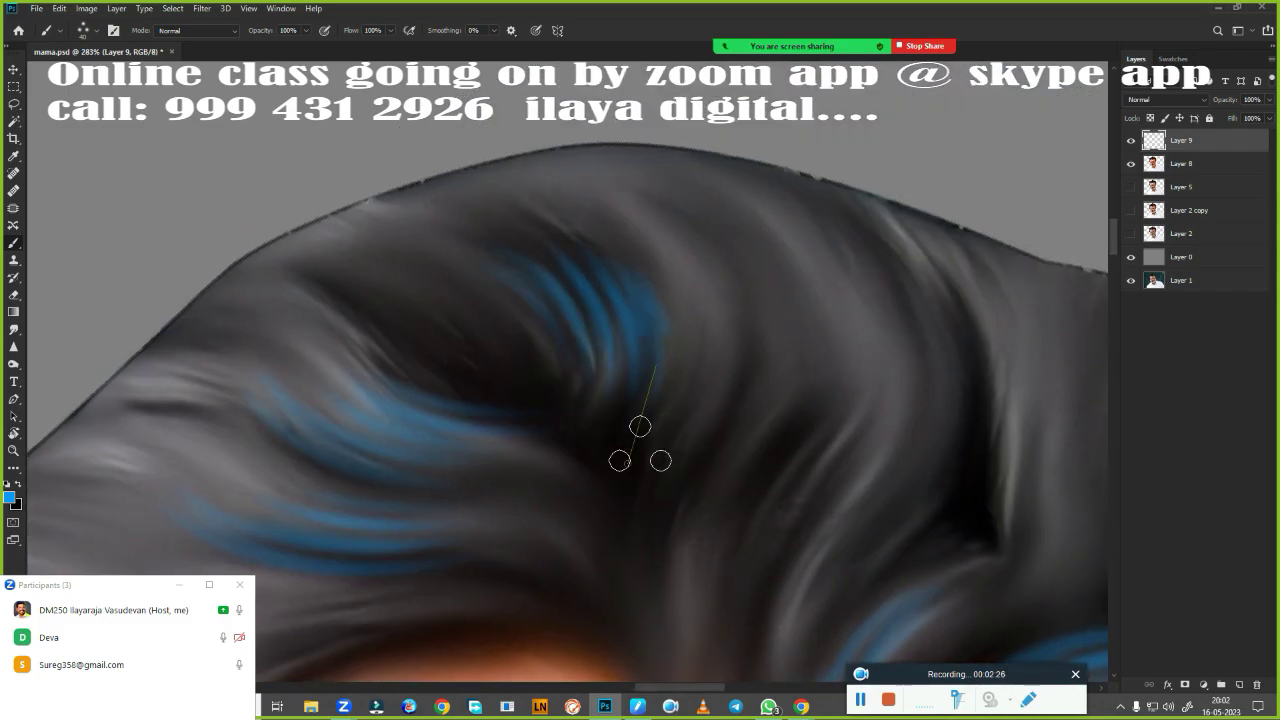
{"action": "mouse_move", "coordinate": [662, 320]}
{"action": "left_mouse_down"}
{"action": "mouse_move", "coordinate": [655, 468]}
{"action": "mouse_move", "coordinate": [501, 457]}
{"action": "left_mouse_up"}
{"action": "left_click_drag", "start_coordinate": [535, 240], "coordinate": [556, 390]}
{"action": "mouse_move", "coordinate": [550, 280]}
{"action": "left_mouse_down"}
{"action": "mouse_move", "coordinate": [562, 402]}
{"action": "mouse_move", "coordinate": [602, 438]}
{"action": "left_mouse_up"}
{"action": "mouse_move", "coordinate": [568, 340]}
{"action": "left_mouse_down"}
{"action": "mouse_move", "coordinate": [585, 445]}
{"action": "mouse_move", "coordinate": [610, 425]}
{"action": "left_mouse_up"}
{"action": "left_click_drag", "start_coordinate": [618, 330], "coordinate": [640, 410]}
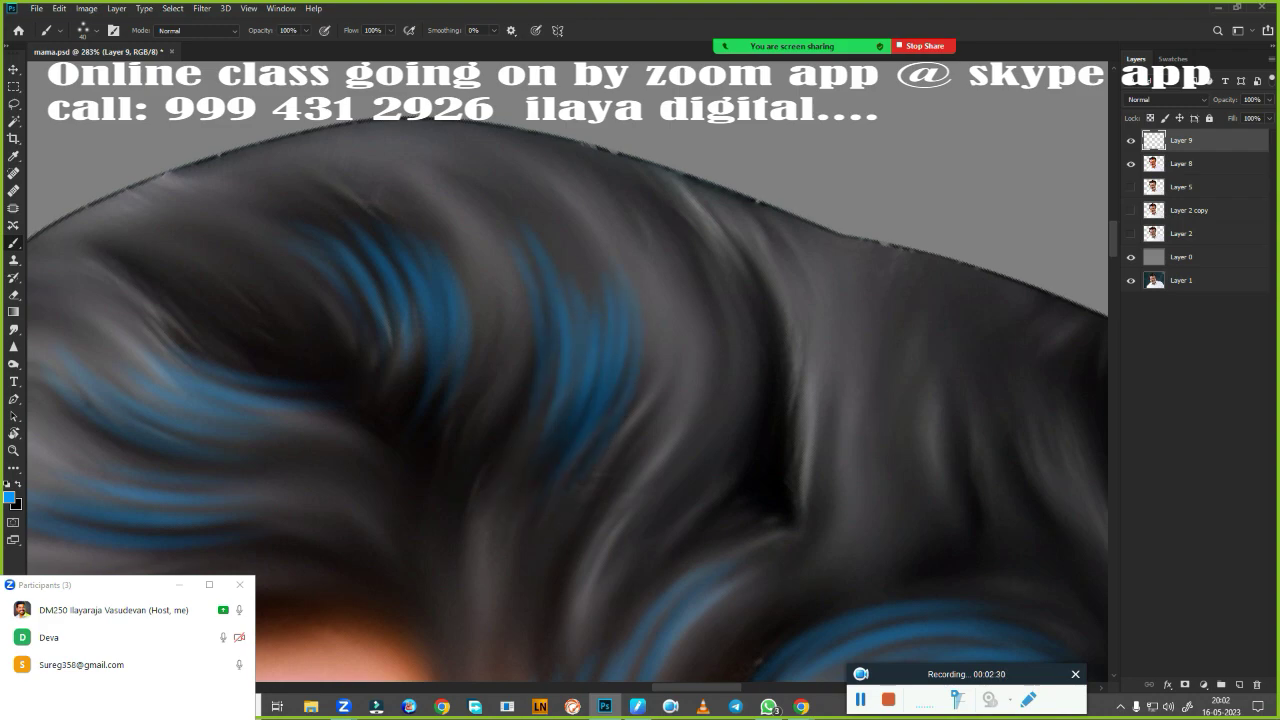
Add blue strands down the right side of the hair.
{"action": "left_click_drag", "start_coordinate": [714, 330], "coordinate": [723, 451]}
{"action": "left_click_drag", "start_coordinate": [745, 300], "coordinate": [730, 470]}
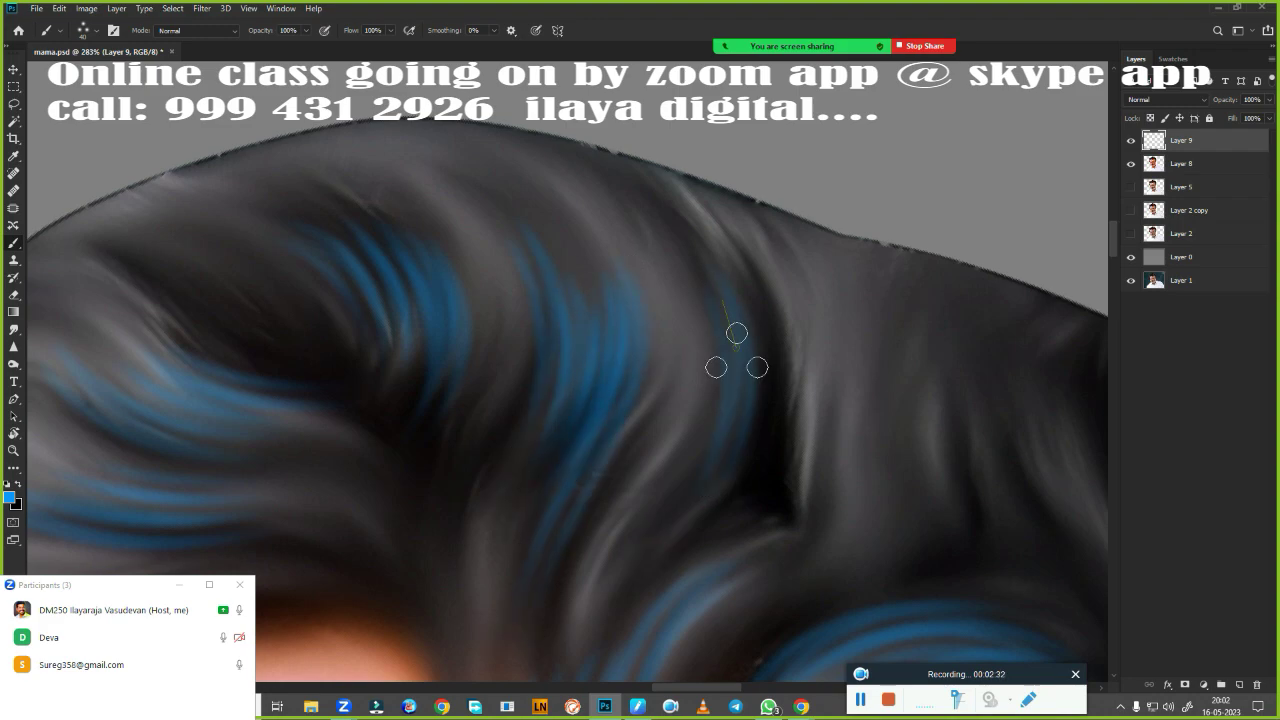
{"action": "left_click_drag", "start_coordinate": [734, 334], "coordinate": [745, 436]}
{"action": "left_click_drag", "start_coordinate": [740, 360], "coordinate": [645, 565]}
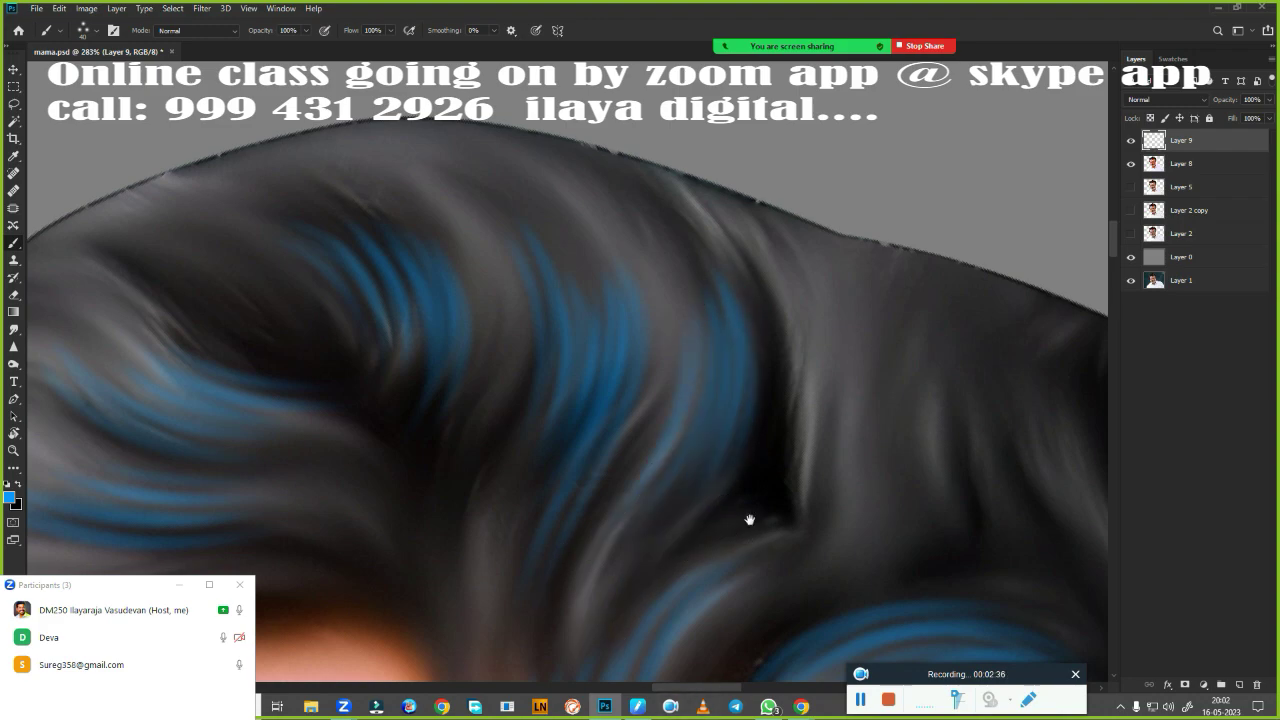
{"action": "scroll", "coordinate": [749, 517], "scroll_direction": "down", "scroll_amount": 3}
{"action": "left_click_drag", "start_coordinate": [750, 268], "coordinate": [655, 425]}
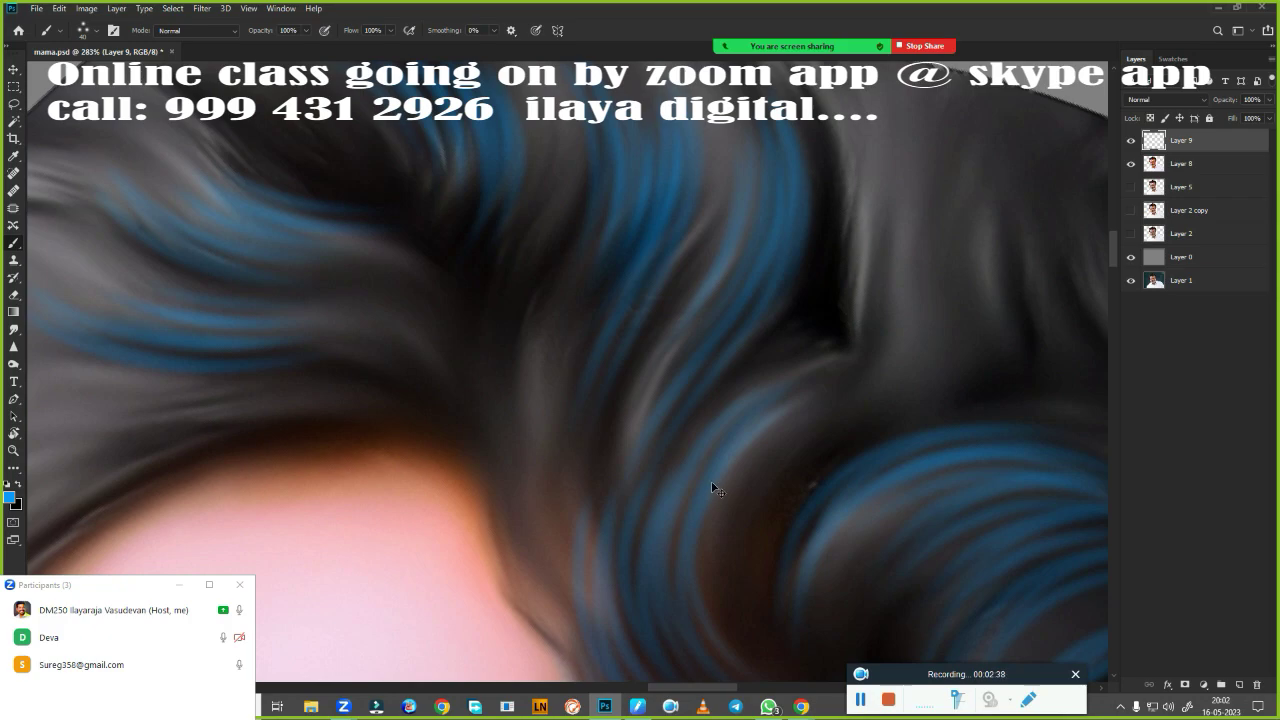
Paint a curving blue strand through the dark hair.
{"action": "scroll", "coordinate": [603, 520], "scroll_direction": "down", "scroll_amount": 1}
{"action": "scroll", "coordinate": [537, 457], "scroll_direction": "down", "scroll_amount": 1}
{"action": "scroll", "coordinate": [599, 431], "scroll_direction": "down", "scroll_amount": 1}
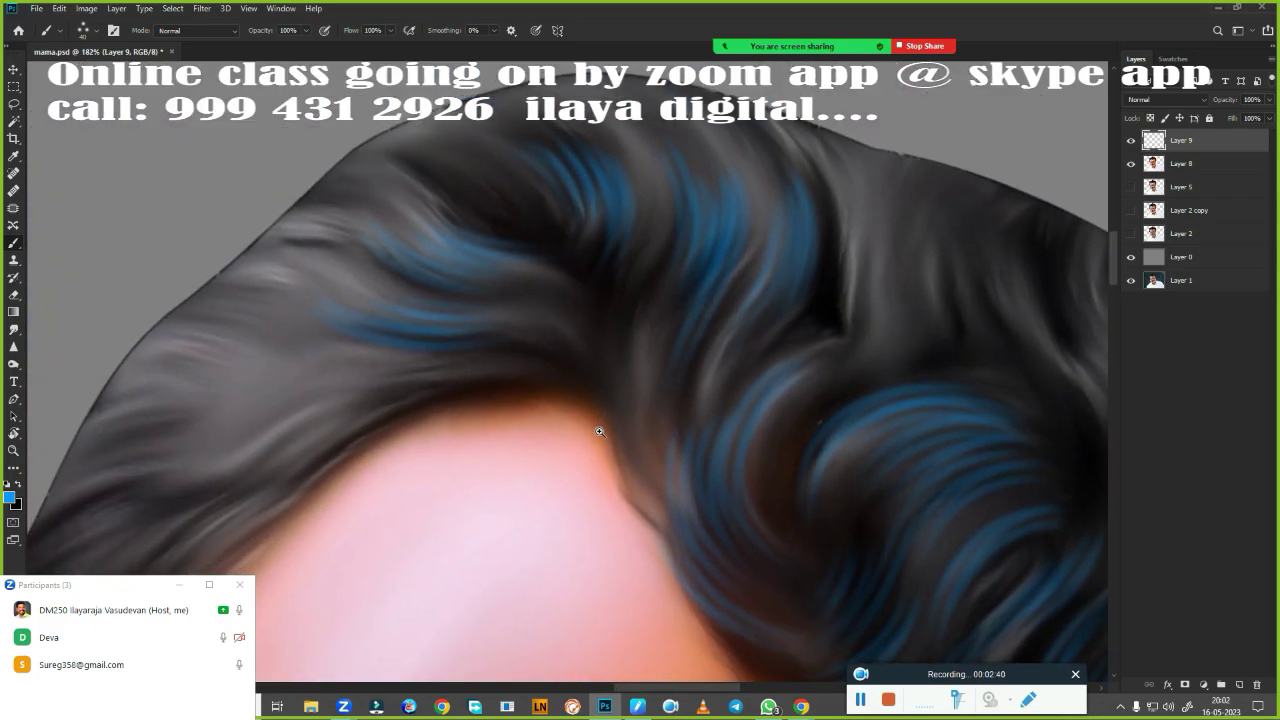
{"action": "scroll", "coordinate": [599, 431], "scroll_direction": "up", "scroll_amount": 1}
{"action": "scroll", "coordinate": [643, 420], "scroll_direction": "up", "scroll_amount": 1}
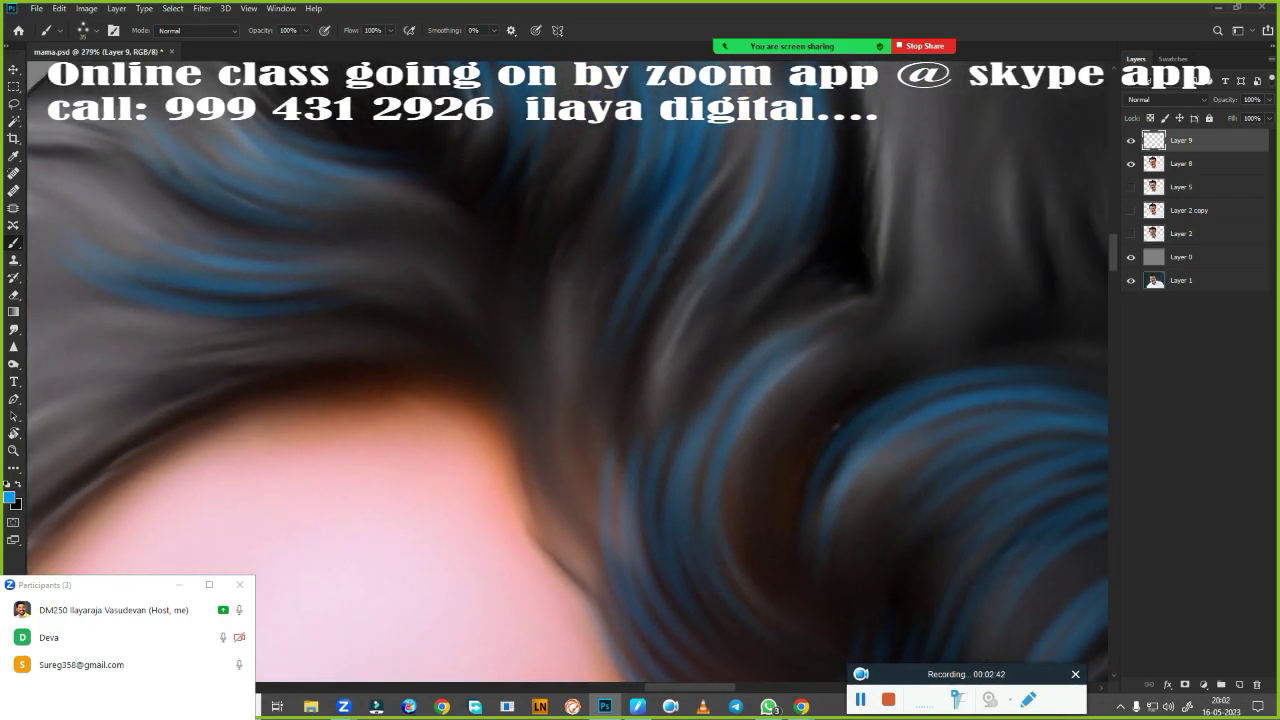
{"action": "mouse_move", "coordinate": [535, 262]}
{"action": "left_mouse_down"}
{"action": "mouse_move", "coordinate": [510, 428]}
{"action": "mouse_move", "coordinate": [614, 540]}
{"action": "left_mouse_up"}
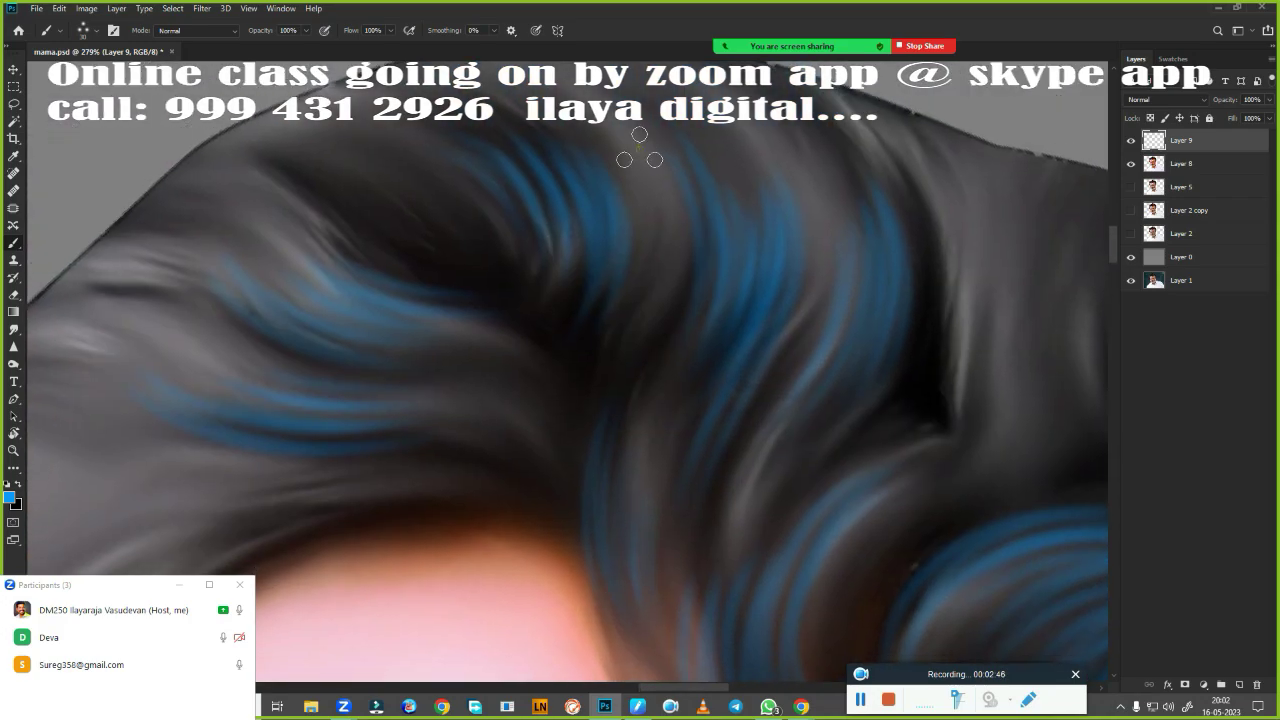
Paint bright blue strokes curving along the forehead hairline.
{"action": "mouse_move", "coordinate": [680, 451]}
{"action": "left_mouse_down"}
{"action": "mouse_move", "coordinate": [666, 380]}
{"action": "mouse_move", "coordinate": [644, 354]}
{"action": "left_mouse_up"}
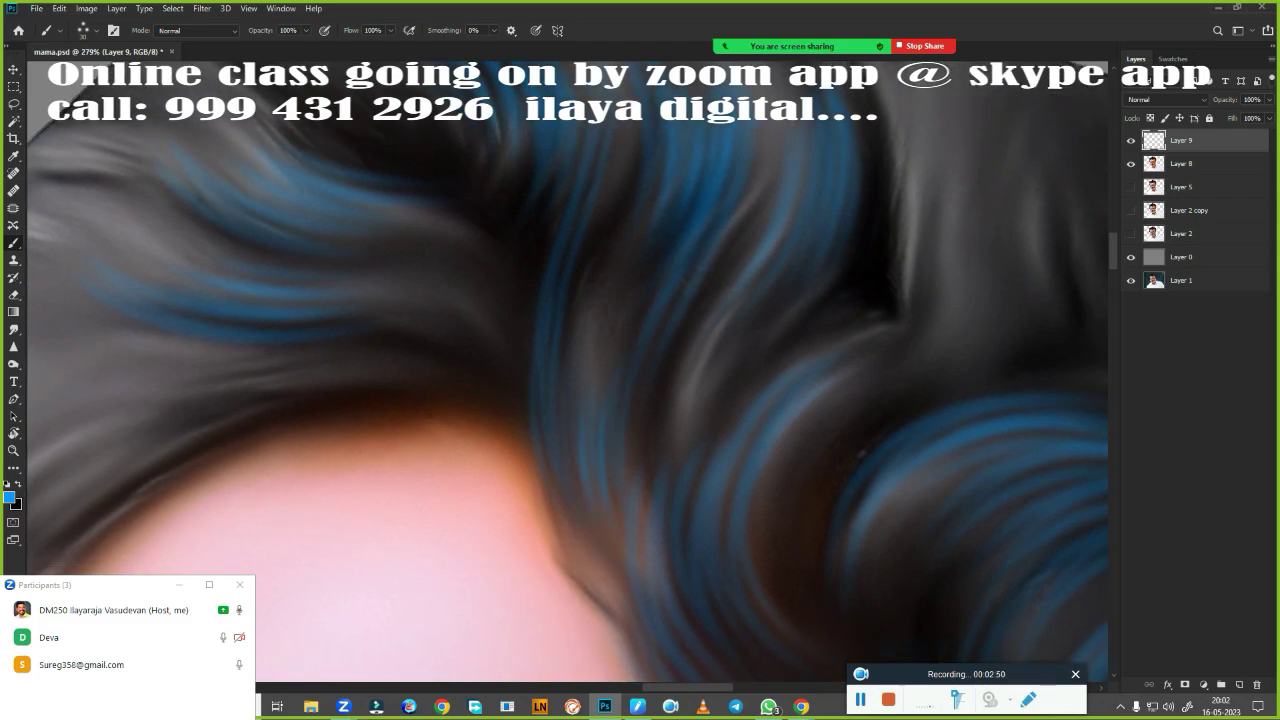
{"action": "left_click_drag", "start_coordinate": [494, 504], "coordinate": [794, 594]}
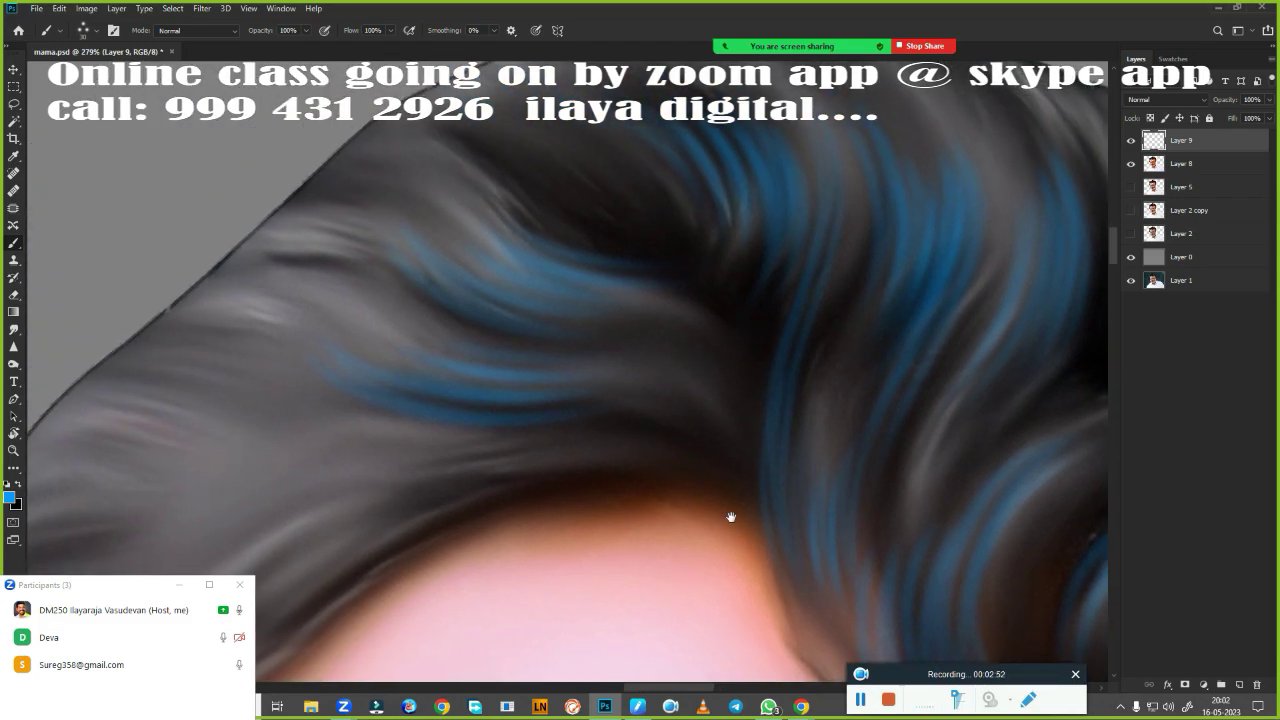
{"action": "left_click_drag", "start_coordinate": [731, 520], "coordinate": [549, 409]}
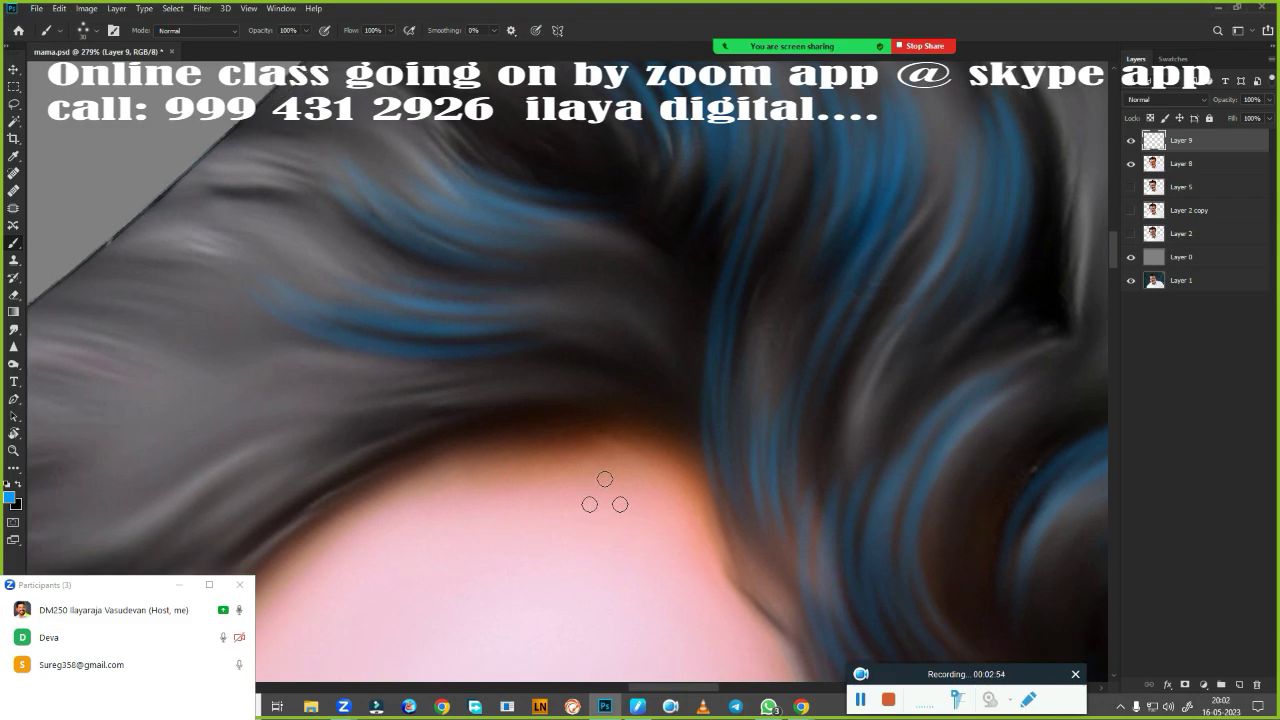
{"action": "mouse_move", "coordinate": [583, 502]}
{"action": "left_mouse_down"}
{"action": "mouse_move", "coordinate": [608, 500]}
{"action": "mouse_move", "coordinate": [606, 548]}
{"action": "left_mouse_up"}
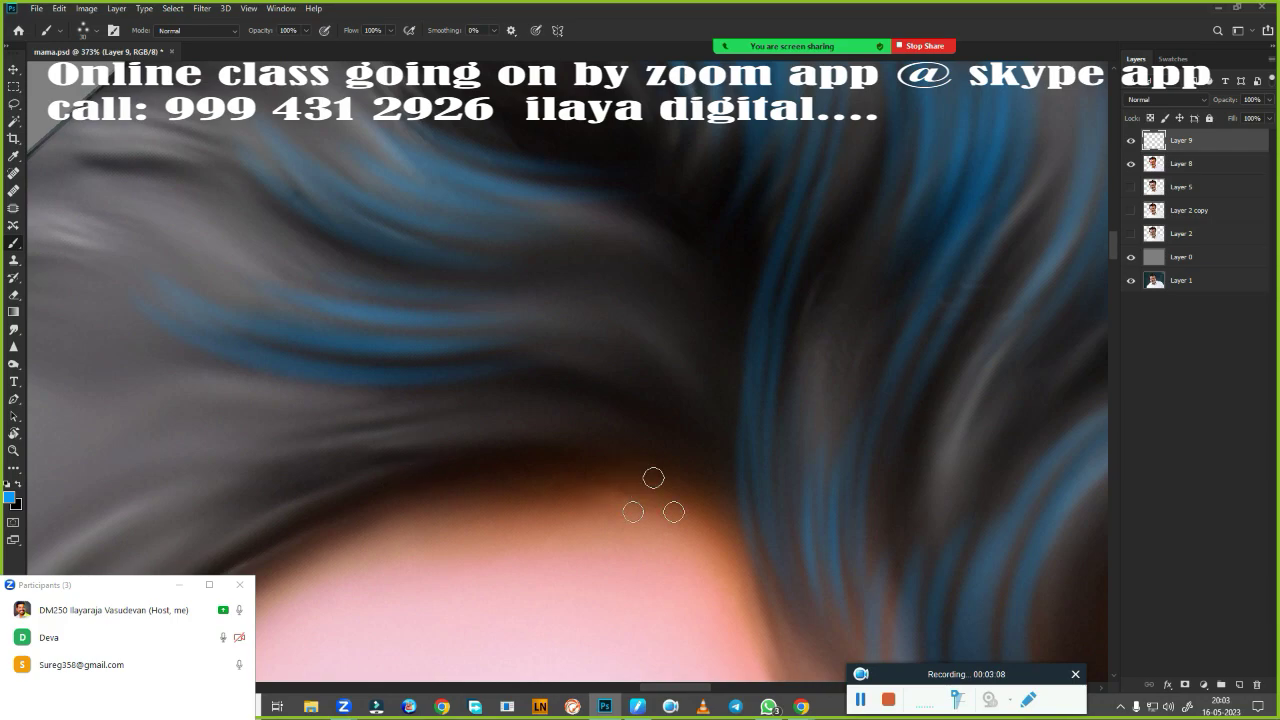
{"action": "left_click_drag", "start_coordinate": [380, 462], "coordinate": [578, 455]}
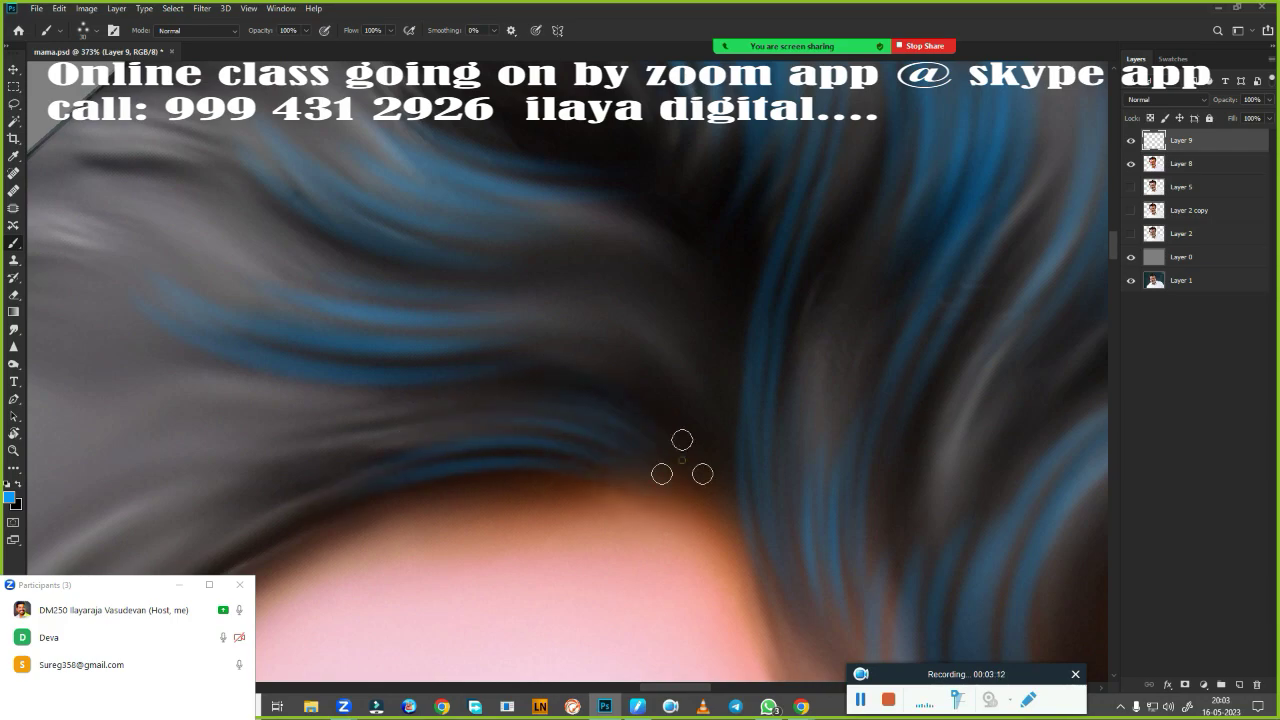
{"action": "left_click_drag", "start_coordinate": [590, 340], "coordinate": [690, 450]}
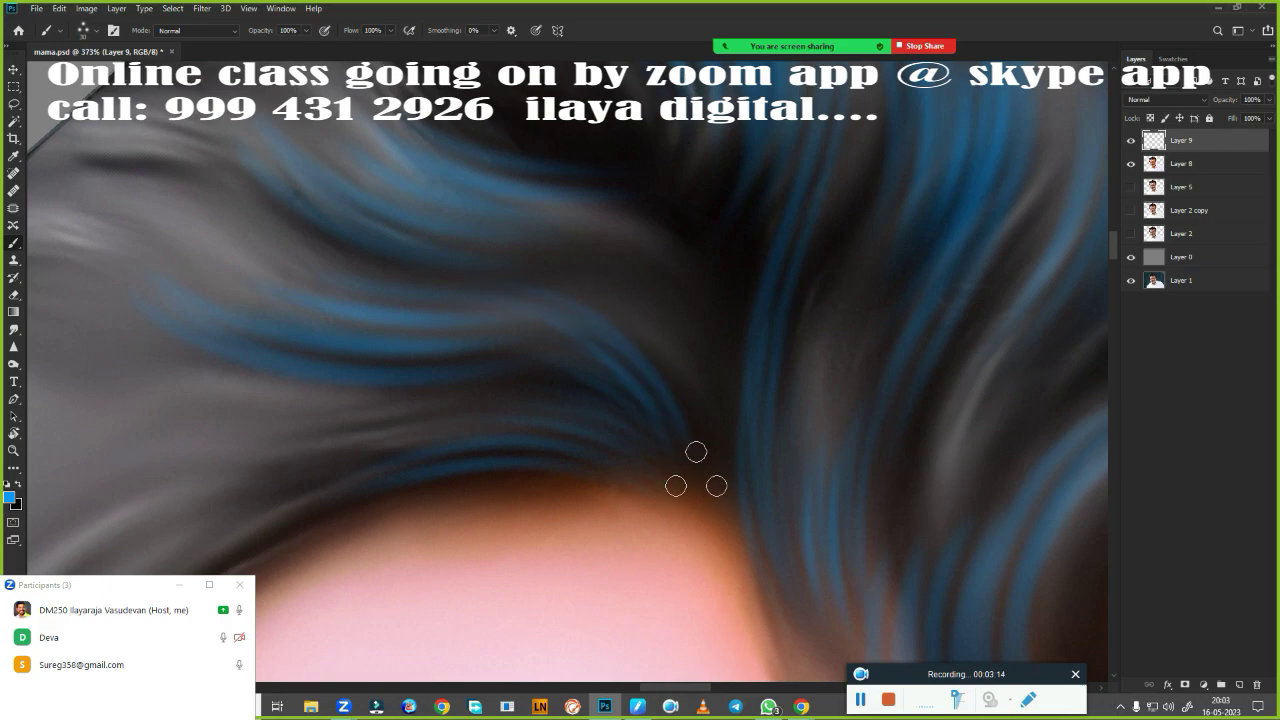
{"action": "key", "text": "ctrl+z"}
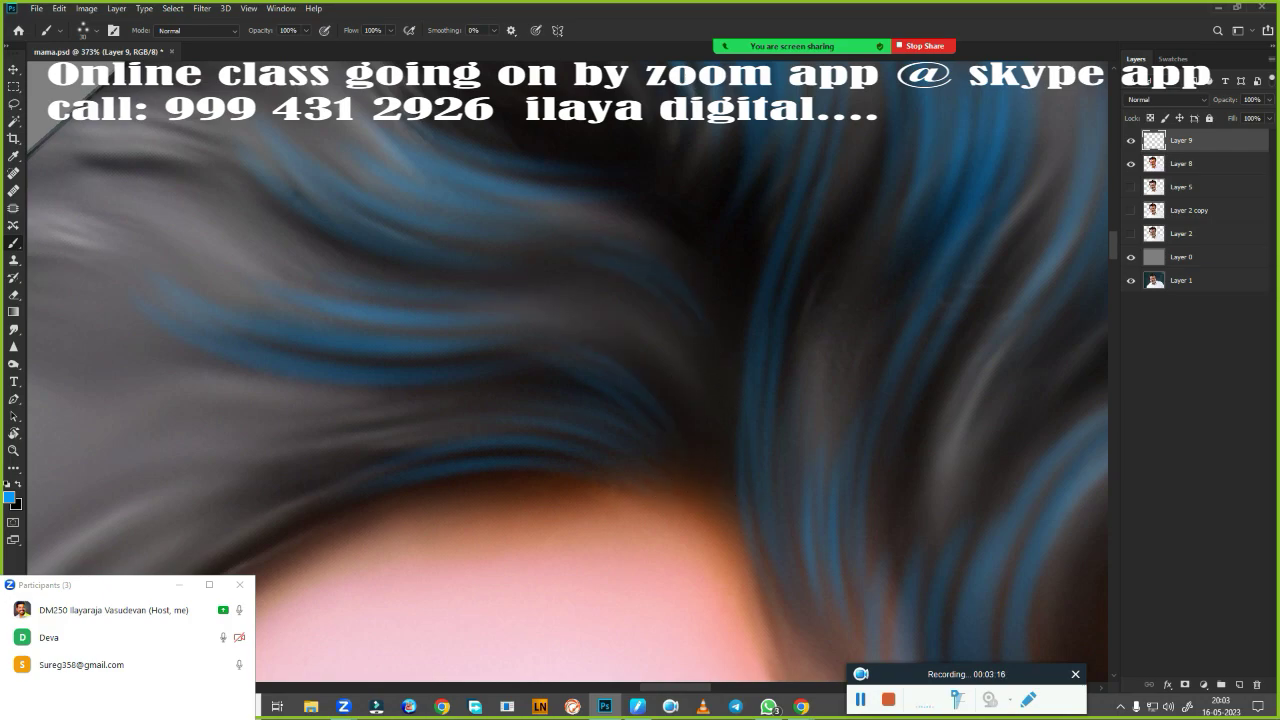
{"action": "left_click_drag", "start_coordinate": [480, 268], "coordinate": [640, 316]}
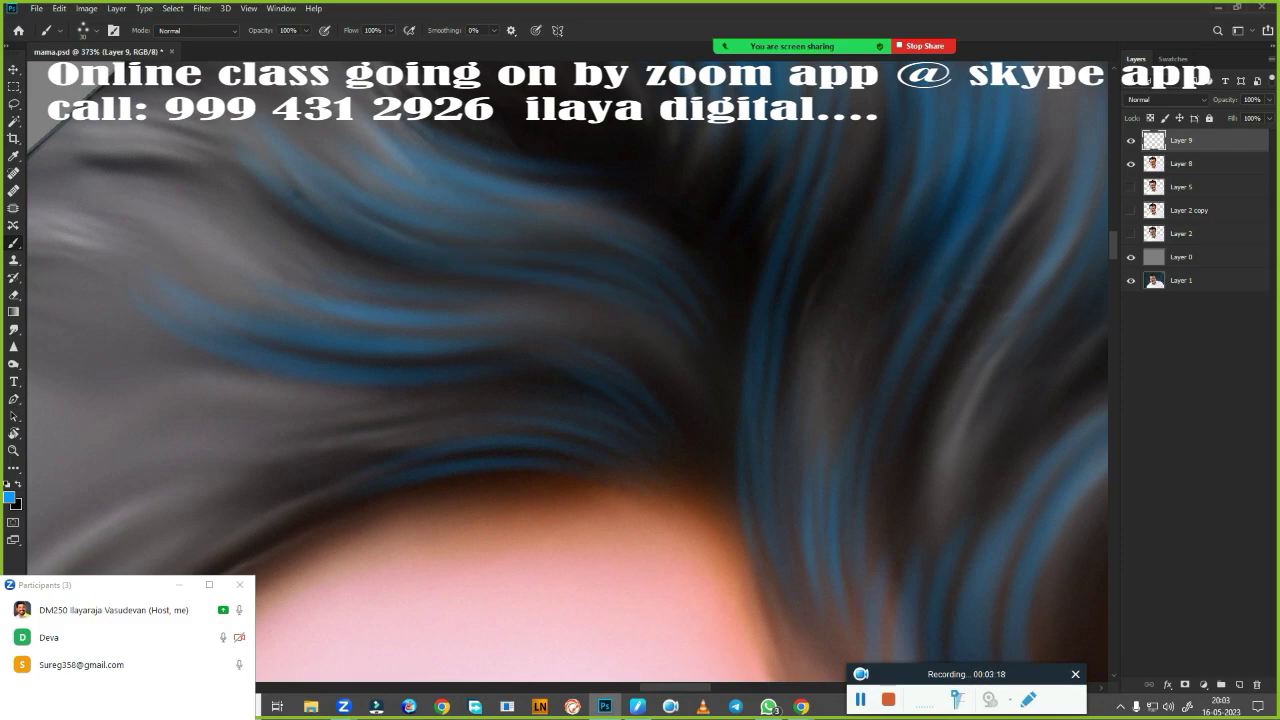
Add and touch up blue strands across the hair near the hairline.
{"action": "left_click_drag", "start_coordinate": [484, 501], "coordinate": [745, 408]}
{"action": "left_click_drag", "start_coordinate": [712, 244], "coordinate": [900, 318]}
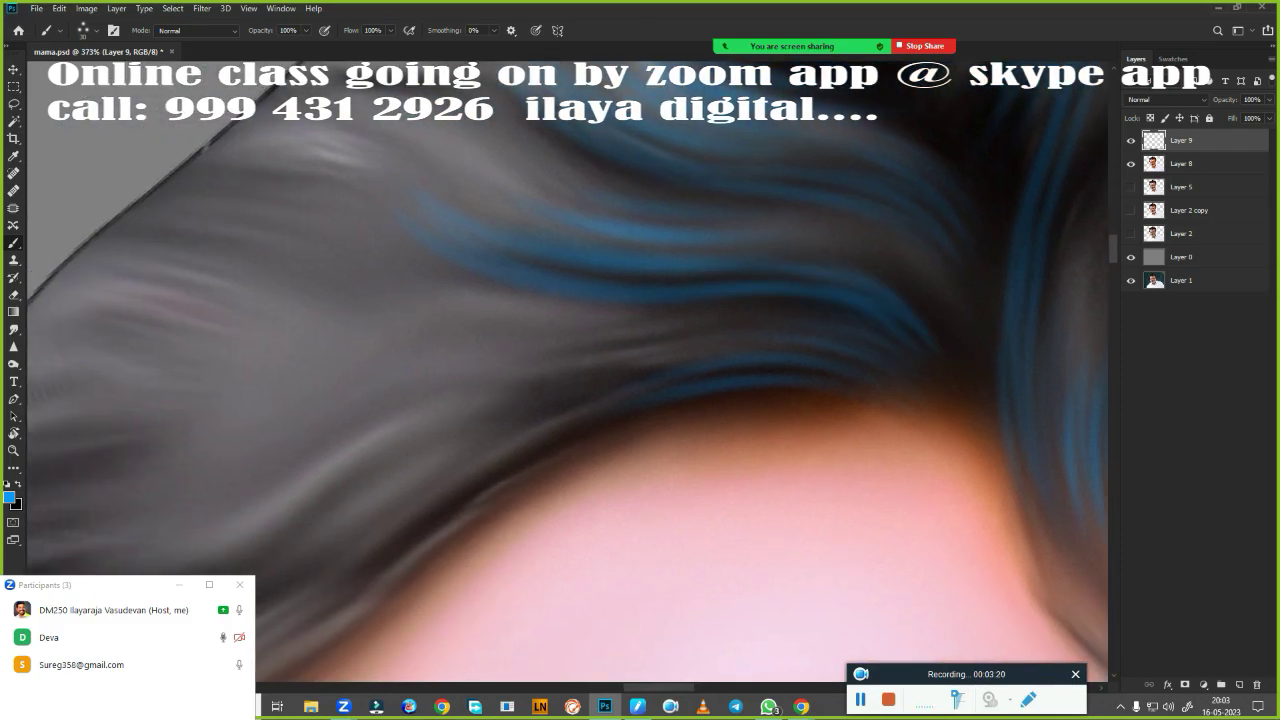
{"action": "key", "text": "ctrl+z"}
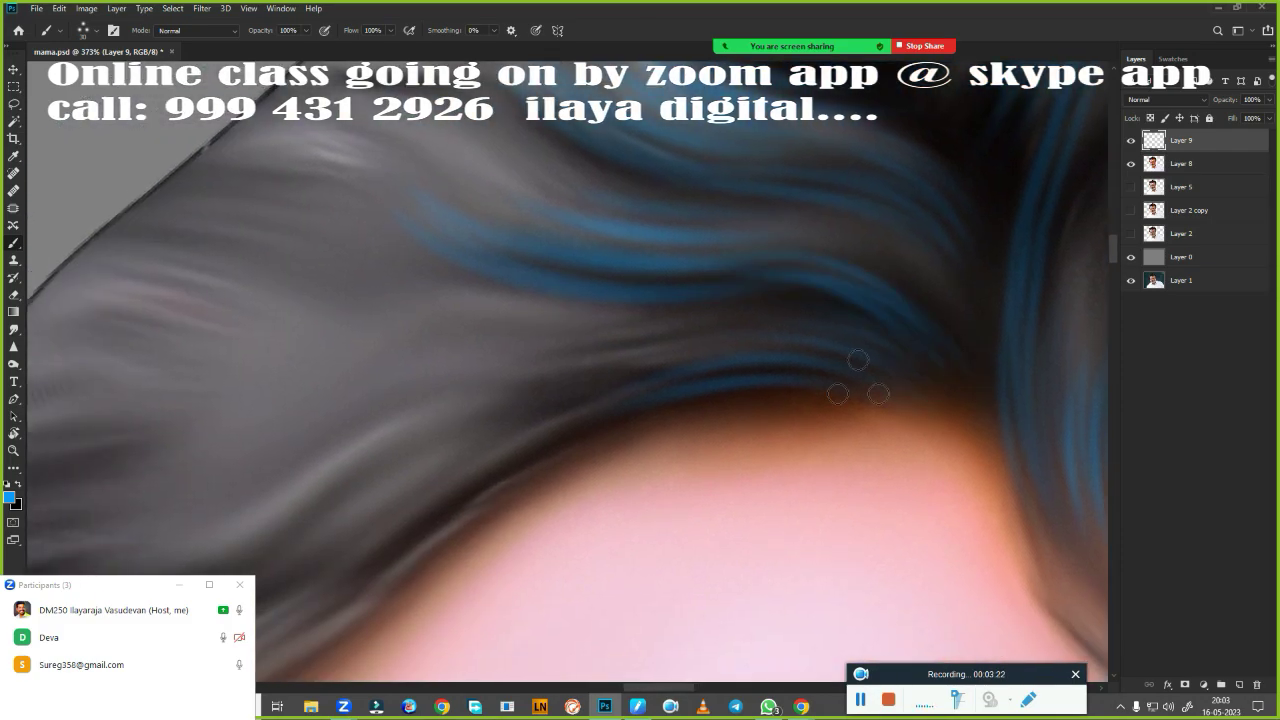
{"action": "key", "text": "ctrl+z"}
{"action": "left_click_drag", "start_coordinate": [950, 365], "coordinate": [720, 265]}
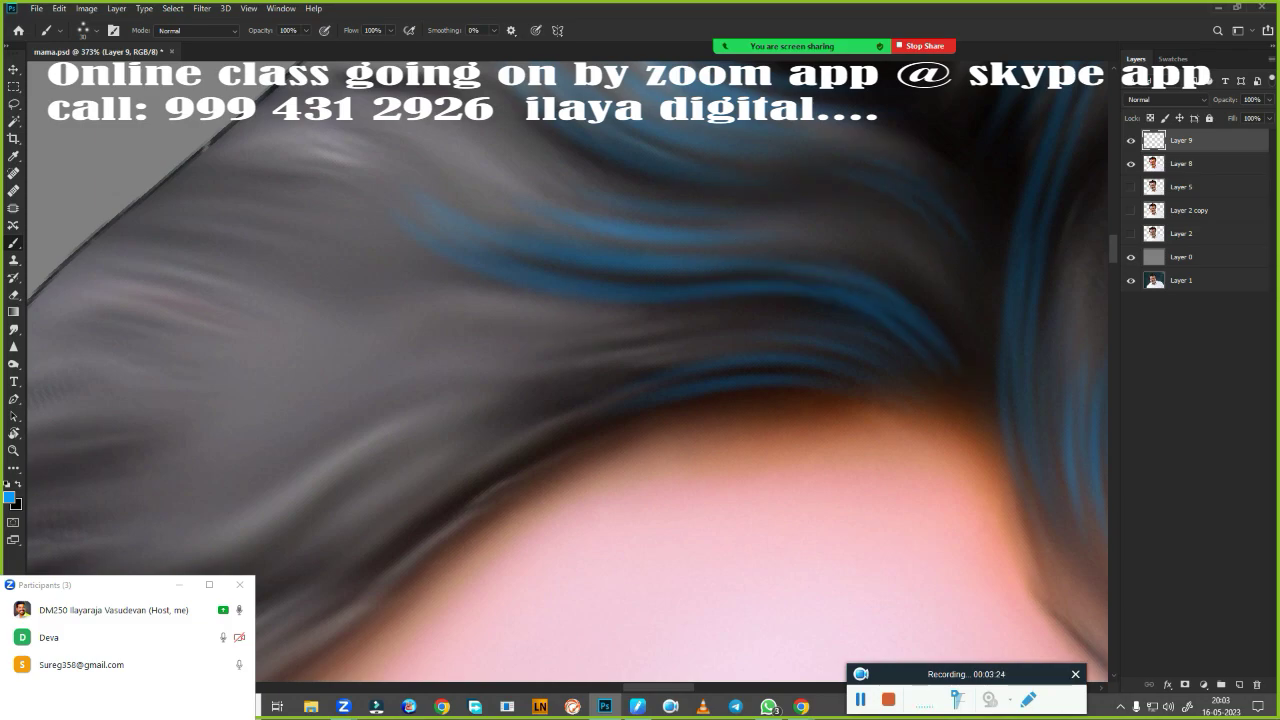
{"action": "mouse_move", "coordinate": [726, 480]}
{"action": "left_mouse_down"}
{"action": "mouse_move", "coordinate": [750, 401]}
{"action": "mouse_move", "coordinate": [686, 443]}
{"action": "left_mouse_up"}
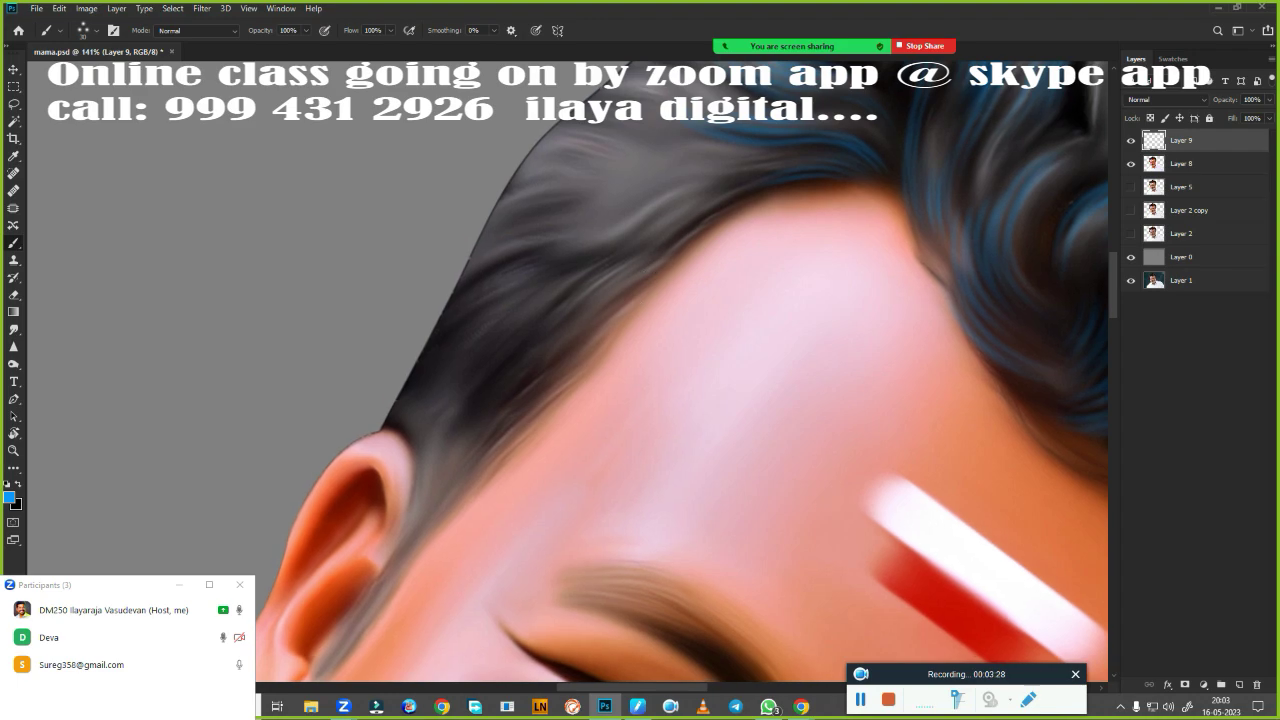
Rotate the canvas to view the side hair above the ear.
{"action": "key", "text": "r"}
{"action": "mouse_move", "coordinate": [445, 385]}
{"action": "left_mouse_down"}
{"action": "mouse_move", "coordinate": [433, 365]}
{"action": "mouse_move", "coordinate": [490, 365]}
{"action": "left_mouse_up"}
{"action": "scroll", "coordinate": [594, 420], "scroll_direction": "up", "scroll_amount": 5}
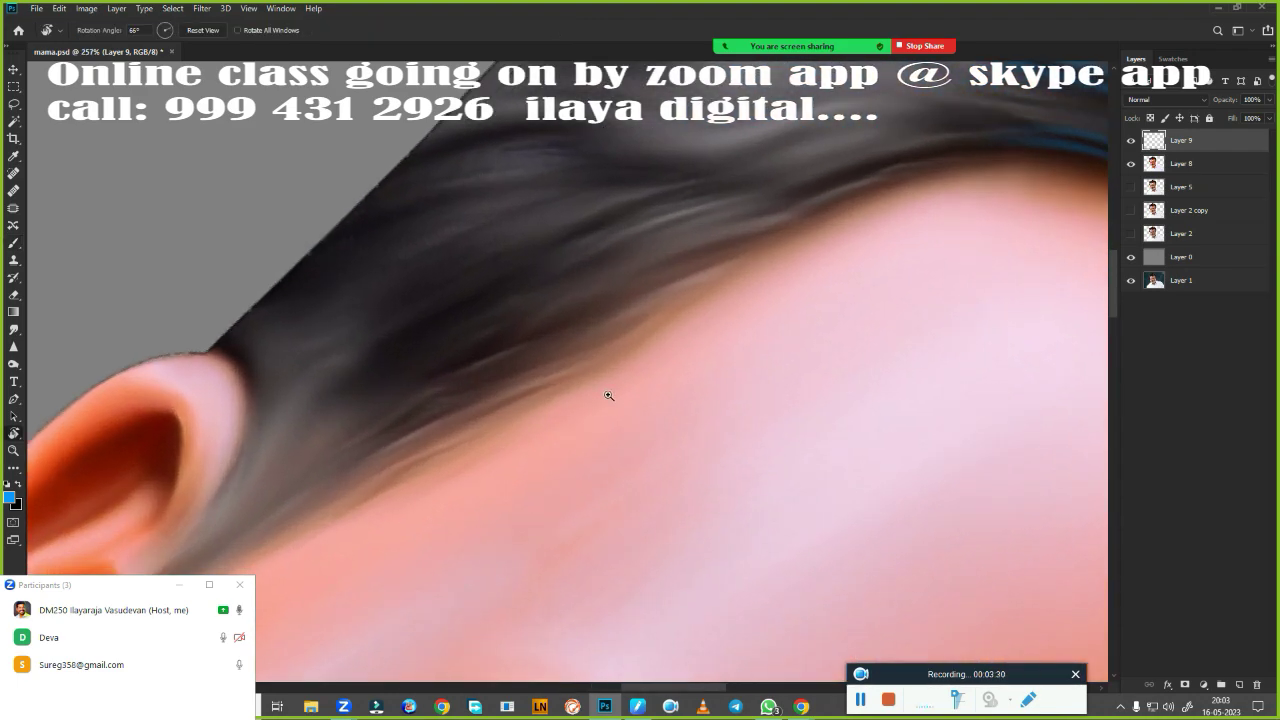
{"action": "key", "text": "b"}
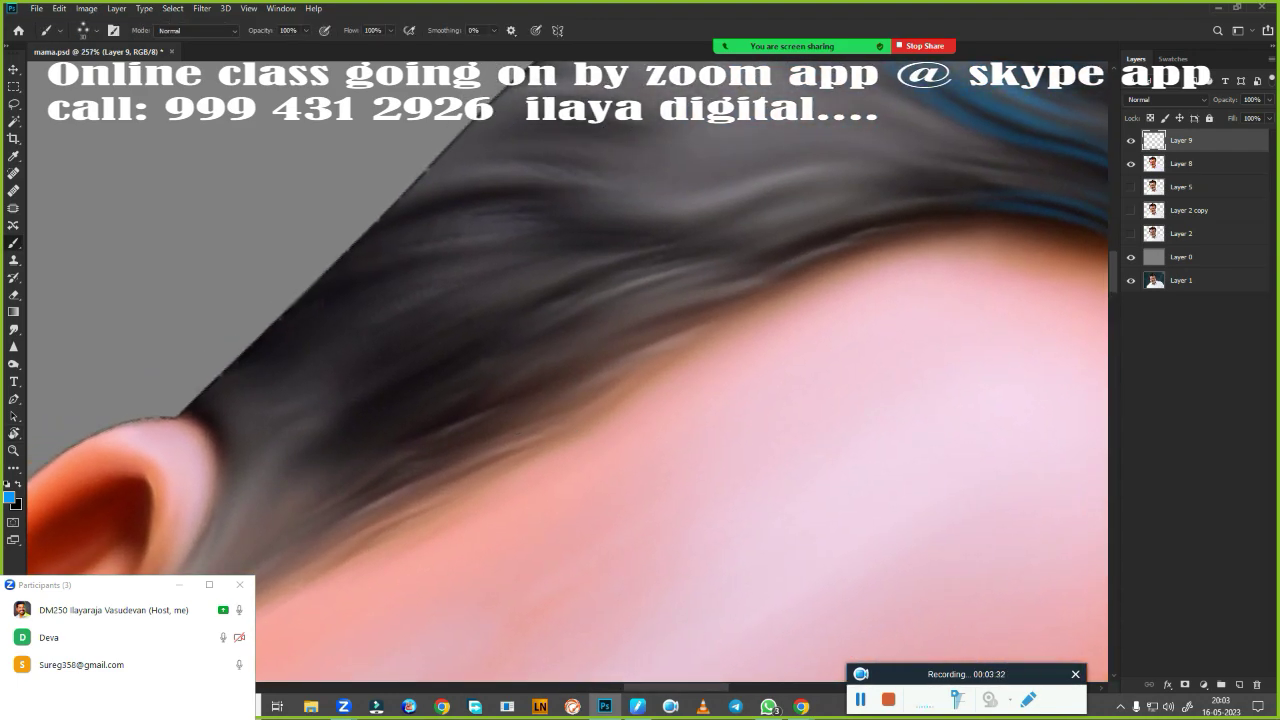
Paint blue streaks across the side hair and wisps along its lower edge.
{"action": "left_click_drag", "start_coordinate": [380, 355], "coordinate": [515, 305]}
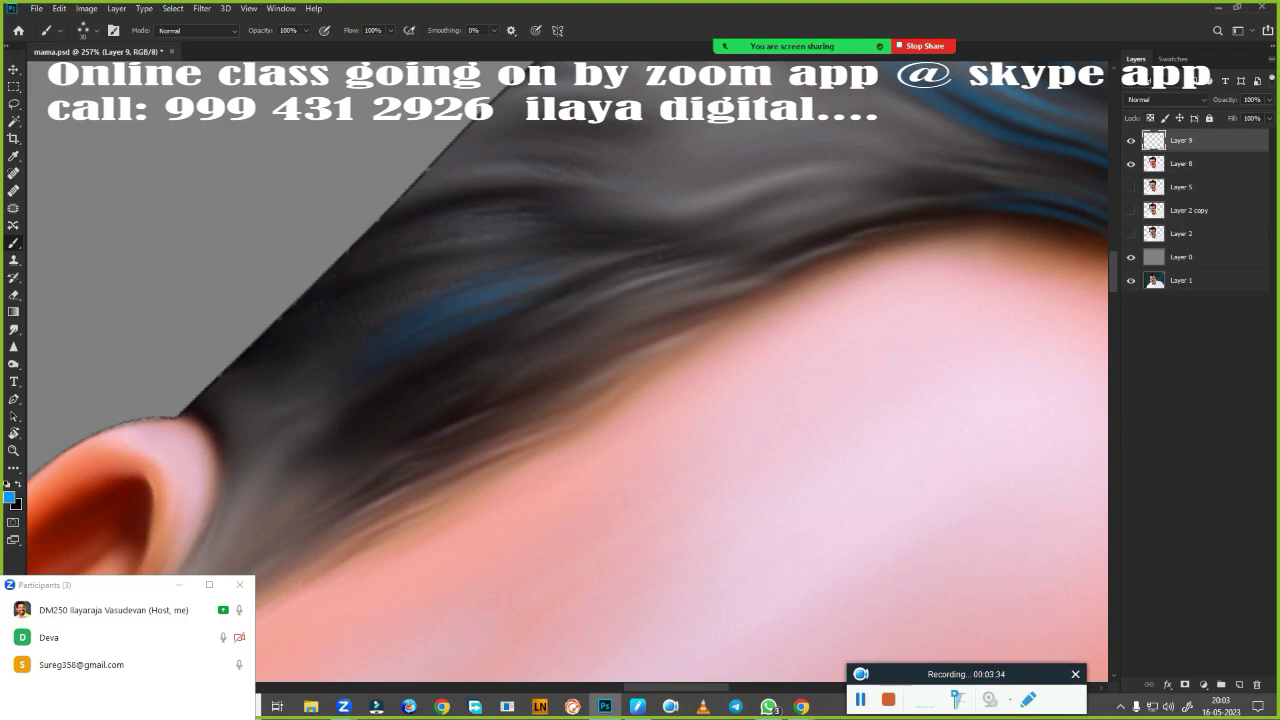
{"action": "mouse_move", "coordinate": [330, 360]}
{"action": "left_mouse_down"}
{"action": "mouse_move", "coordinate": [537, 257]}
{"action": "mouse_move", "coordinate": [386, 286]}
{"action": "mouse_move", "coordinate": [583, 230]}
{"action": "left_mouse_up"}
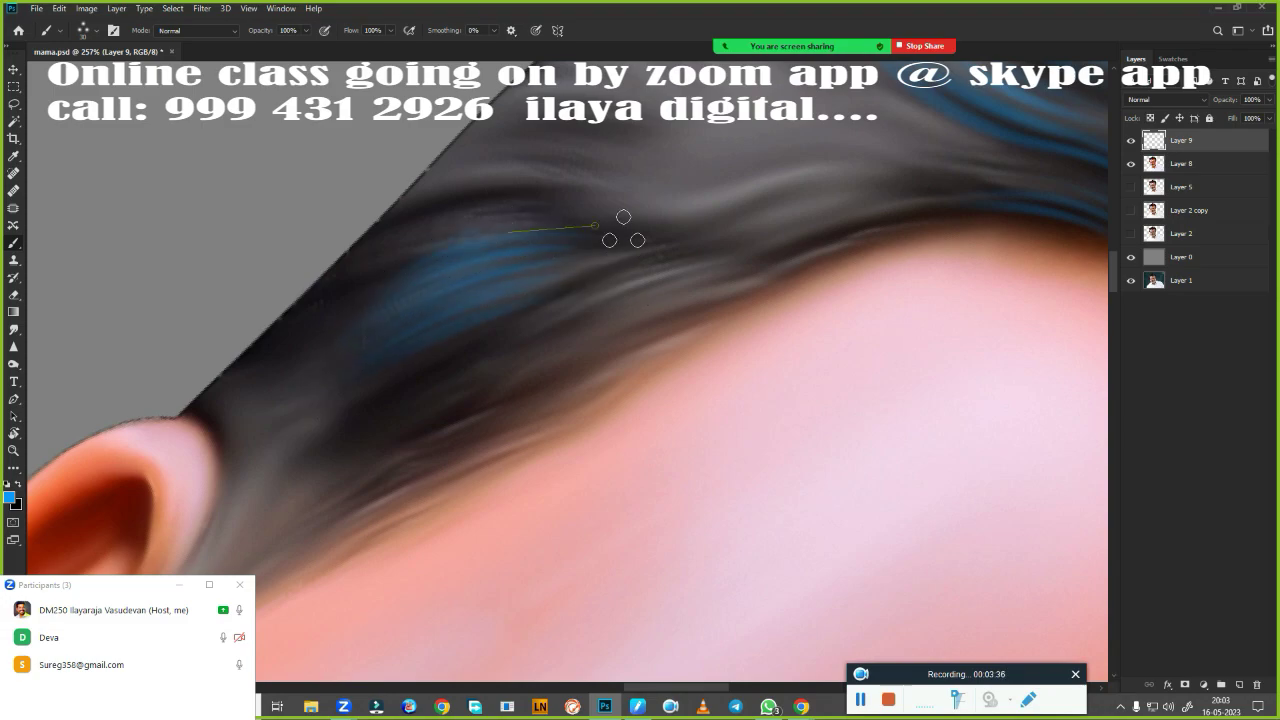
{"action": "mouse_move", "coordinate": [366, 277]}
{"action": "left_mouse_down"}
{"action": "mouse_move", "coordinate": [563, 191]}
{"action": "mouse_move", "coordinate": [663, 206]}
{"action": "left_mouse_up"}
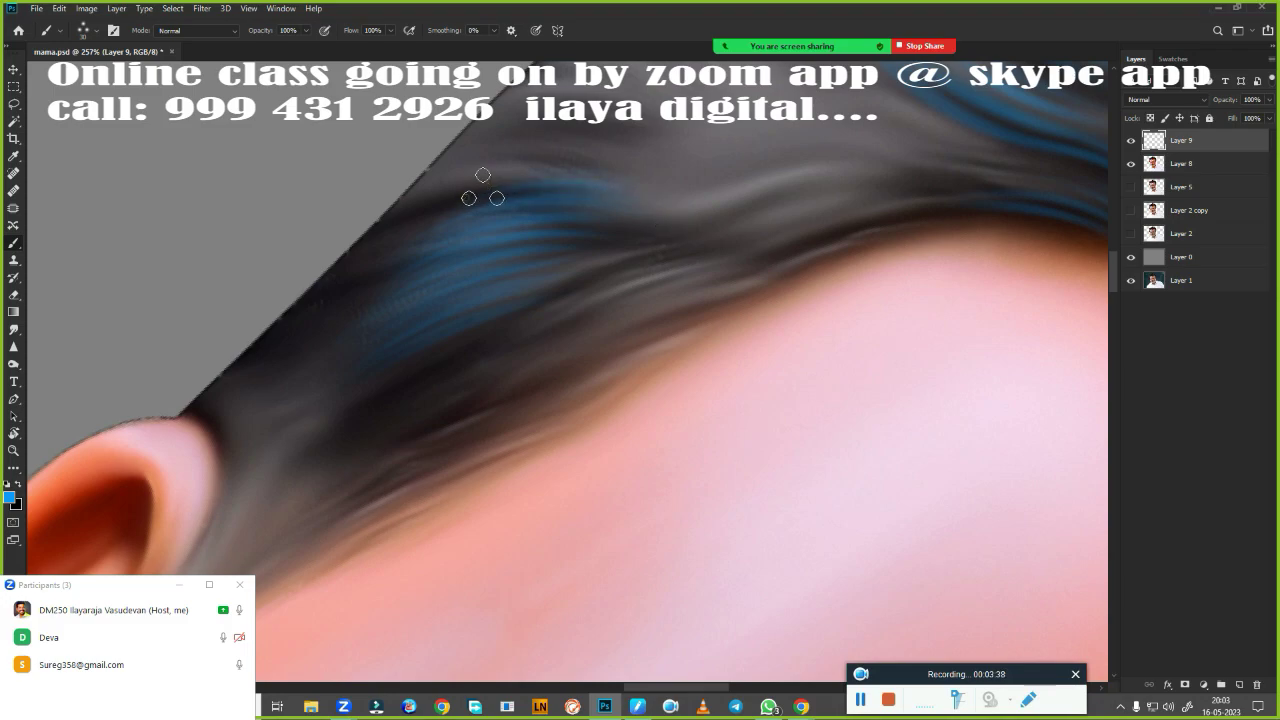
{"action": "left_click_drag", "start_coordinate": [523, 170], "coordinate": [722, 177]}
{"action": "left_click_drag", "start_coordinate": [465, 410], "coordinate": [434, 369]}
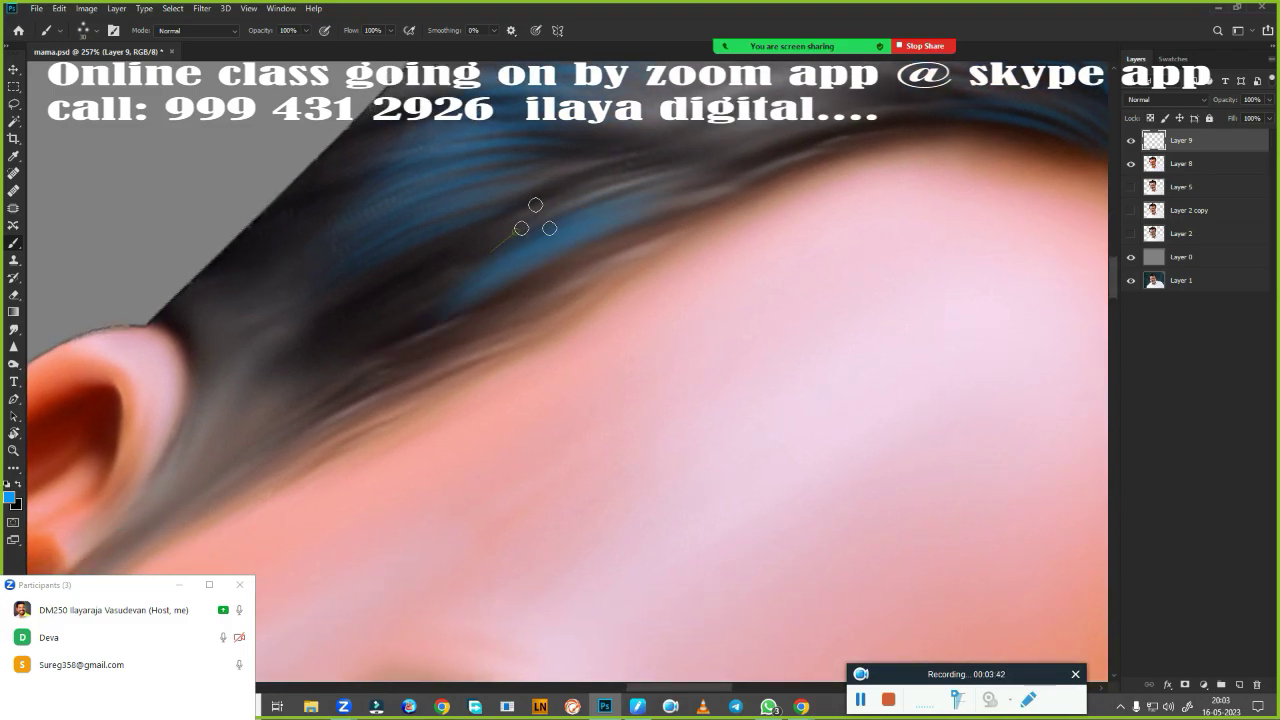
{"action": "left_click_drag", "start_coordinate": [537, 228], "coordinate": [722, 145]}
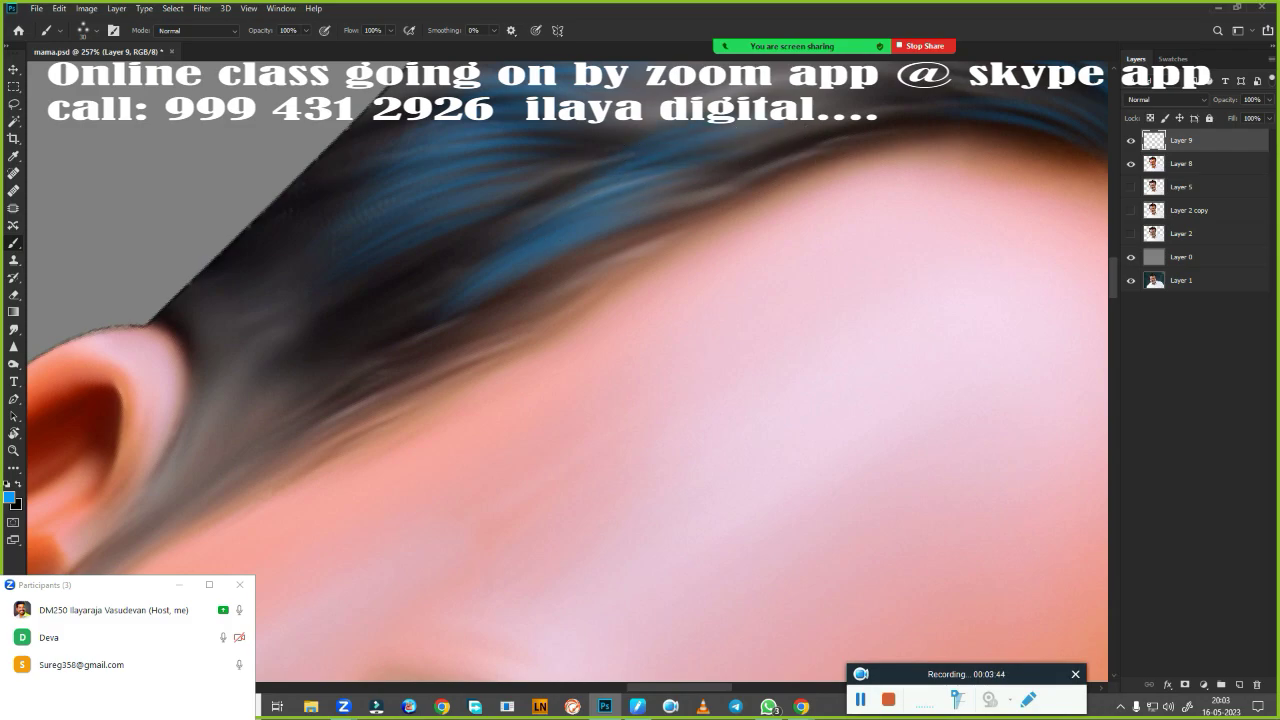
{"action": "left_click_drag", "start_coordinate": [320, 395], "coordinate": [470, 335]}
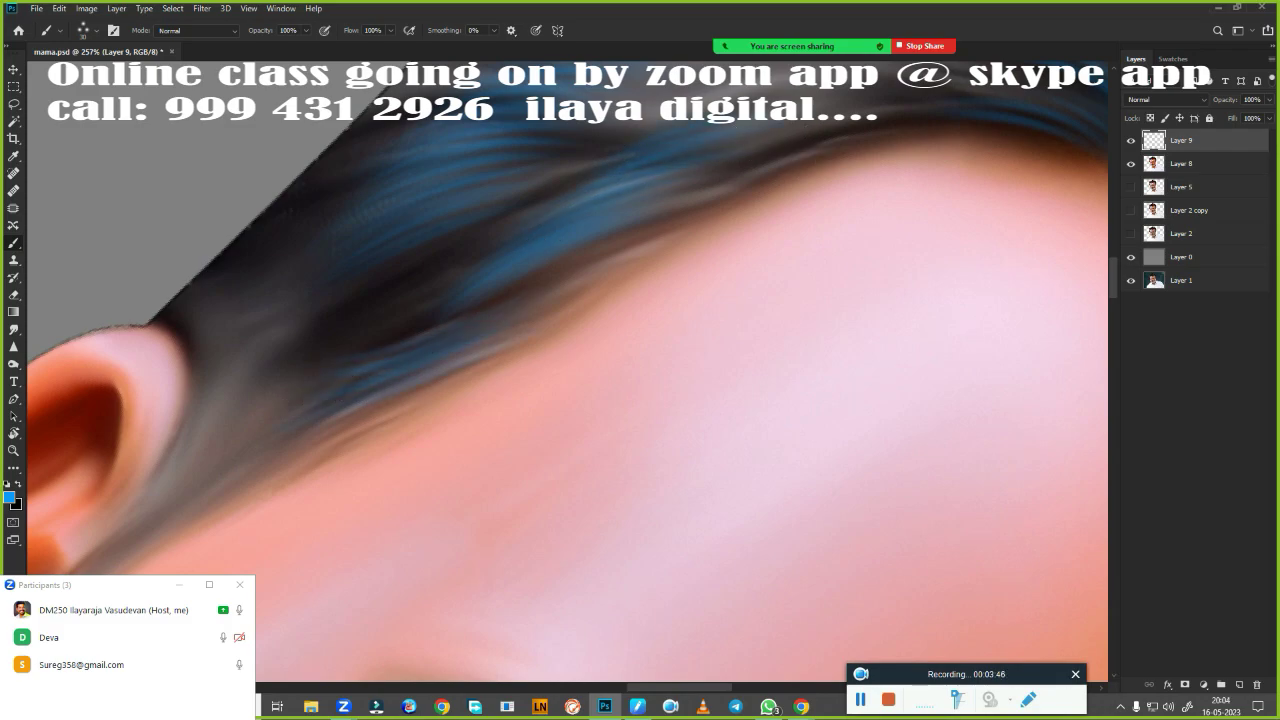
Add blue highlight strands along the top outline of the hair.
{"action": "mouse_move", "coordinate": [716, 218]}
{"action": "left_mouse_down"}
{"action": "mouse_move", "coordinate": [706, 306]}
{"action": "mouse_move", "coordinate": [478, 527]}
{"action": "left_mouse_up"}
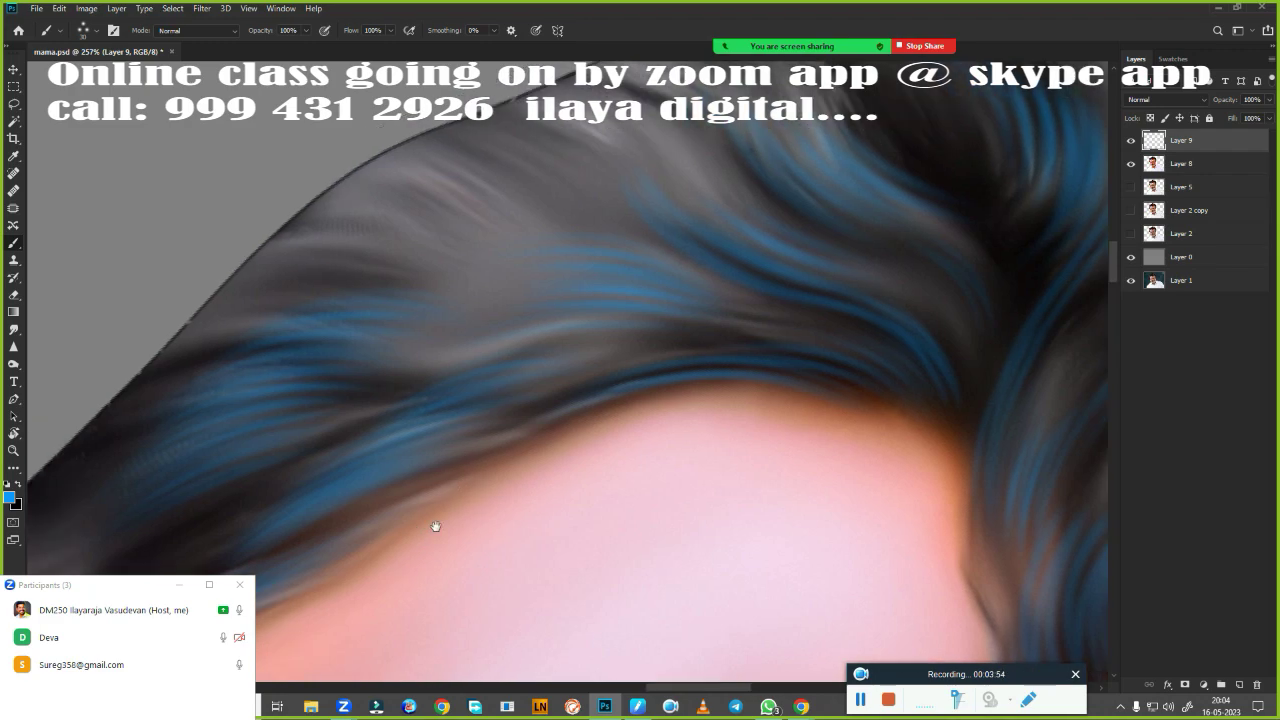
{"action": "left_click_drag", "start_coordinate": [508, 466], "coordinate": [588, 445]}
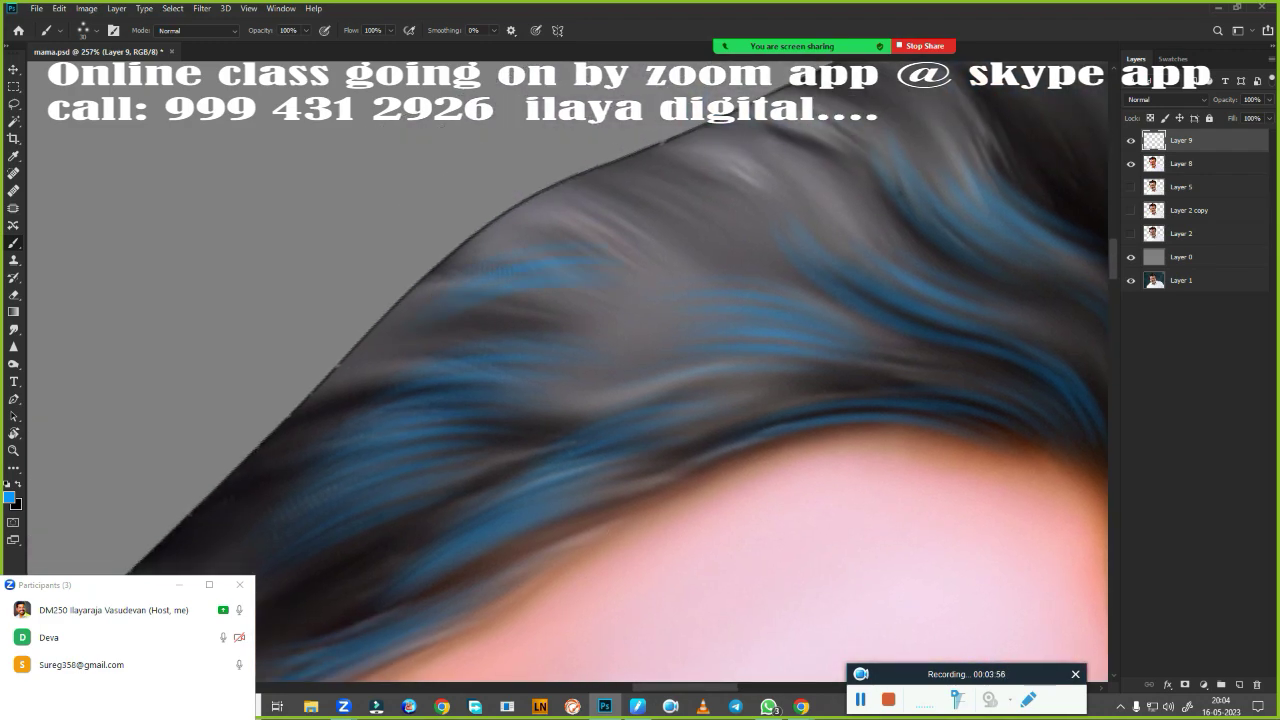
{"action": "left_click_drag", "start_coordinate": [466, 285], "coordinate": [641, 210]}
{"action": "mouse_move", "coordinate": [720, 229]}
{"action": "left_mouse_down"}
{"action": "mouse_move", "coordinate": [586, 186]}
{"action": "mouse_move", "coordinate": [743, 180]}
{"action": "left_mouse_up"}
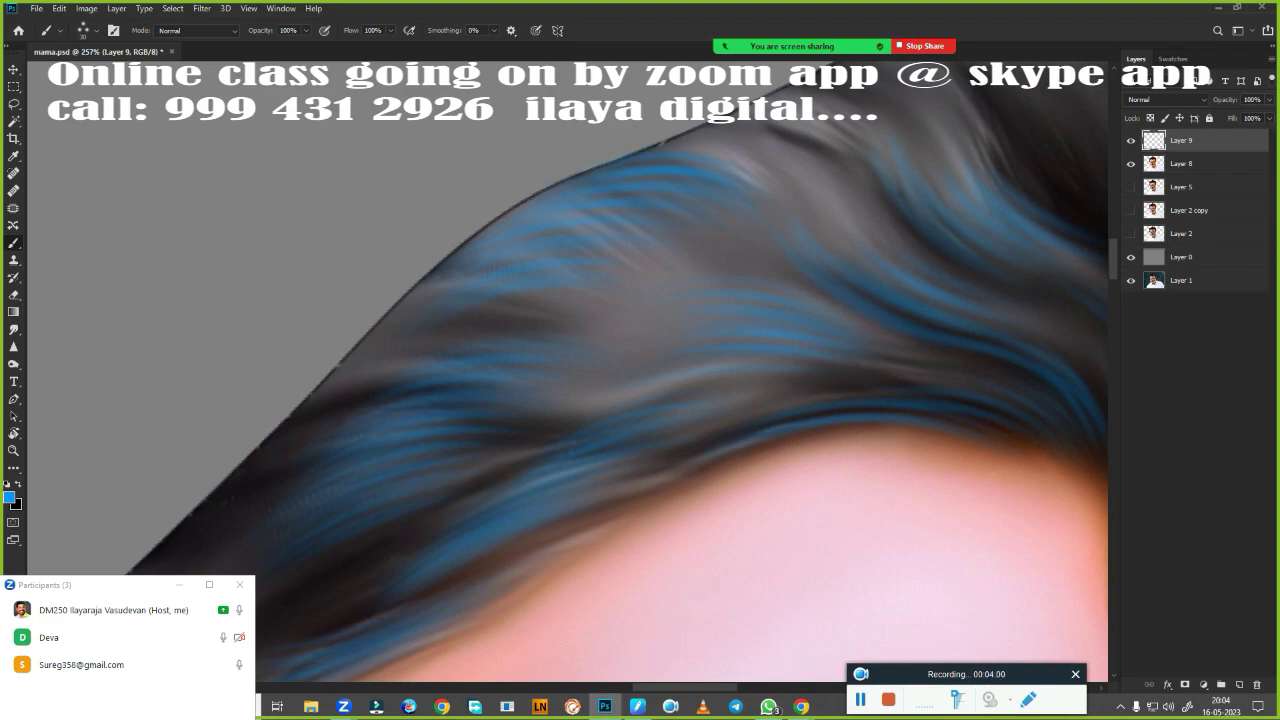
{"action": "left_click_drag", "start_coordinate": [571, 175], "coordinate": [420, 258]}
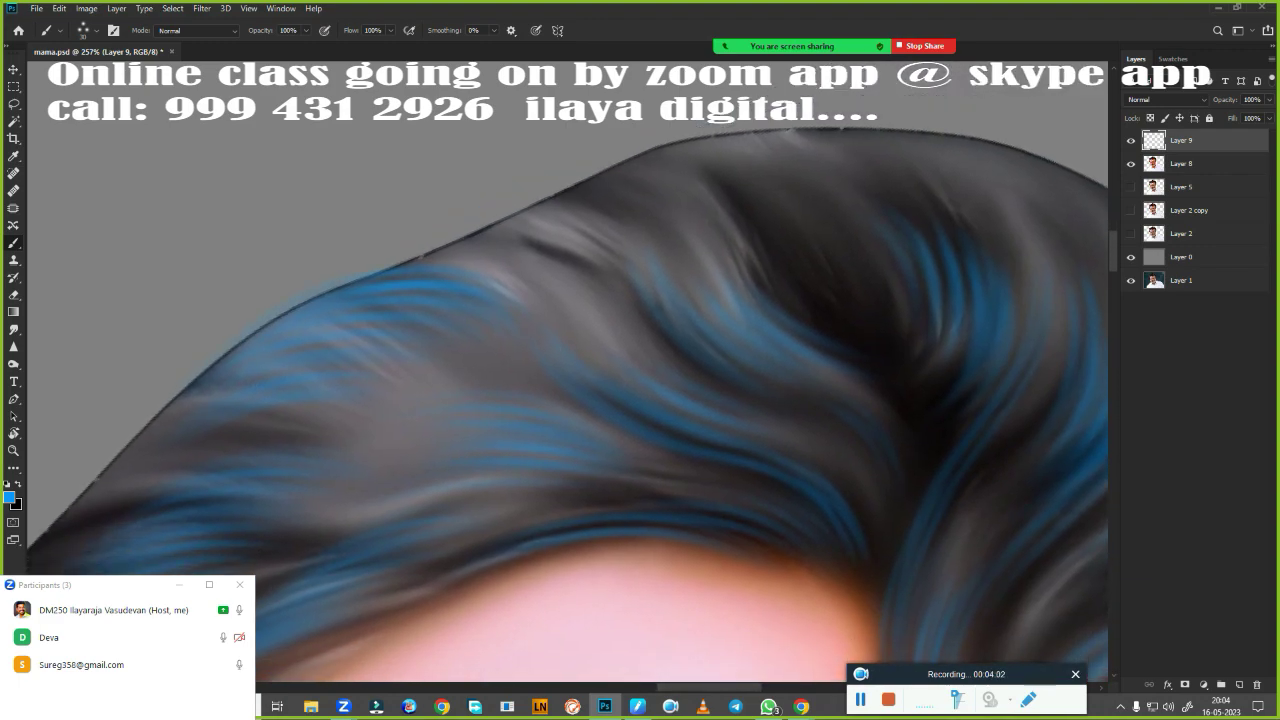
{"action": "mouse_move", "coordinate": [516, 227]}
{"action": "left_mouse_down"}
{"action": "mouse_move", "coordinate": [560, 200]}
{"action": "mouse_move", "coordinate": [617, 207]}
{"action": "mouse_move", "coordinate": [571, 357]}
{"action": "mouse_move", "coordinate": [869, 176]}
{"action": "mouse_move", "coordinate": [819, 170]}
{"action": "left_mouse_up"}
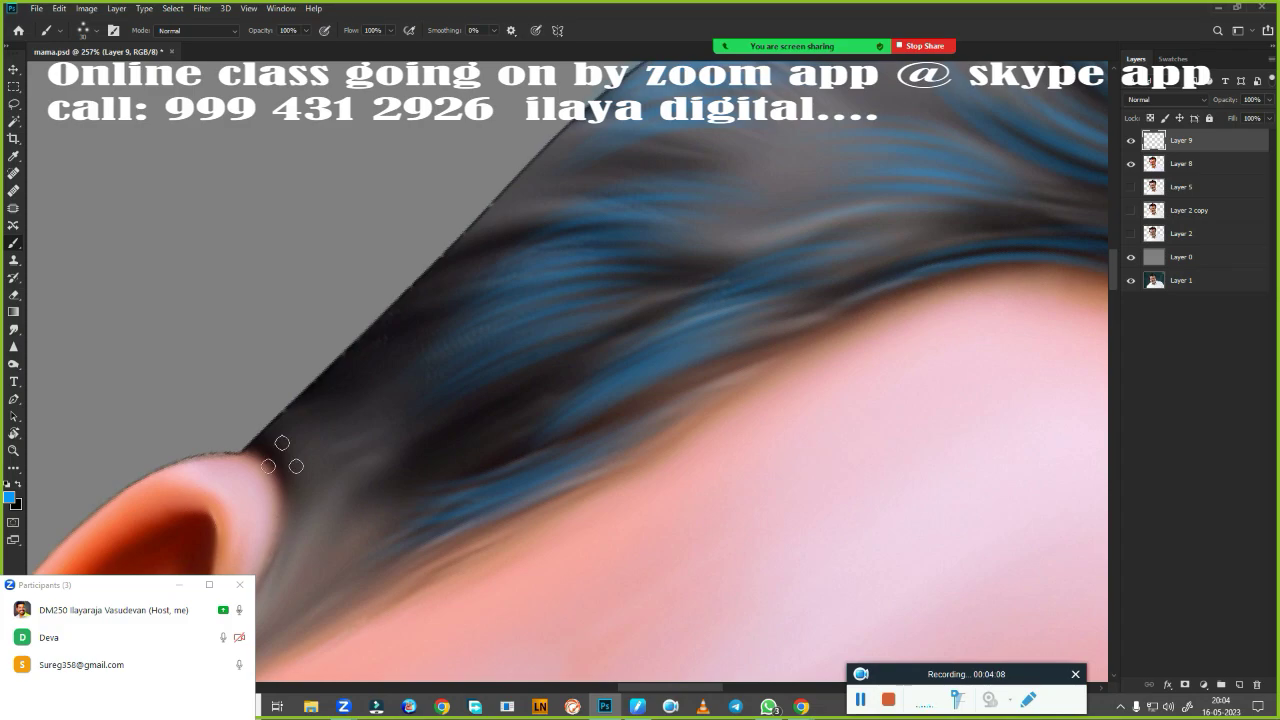
Paint blue strands in the hair beside the ear, then view the whole forehead.
{"action": "left_click_drag", "start_coordinate": [282, 455], "coordinate": [368, 380]}
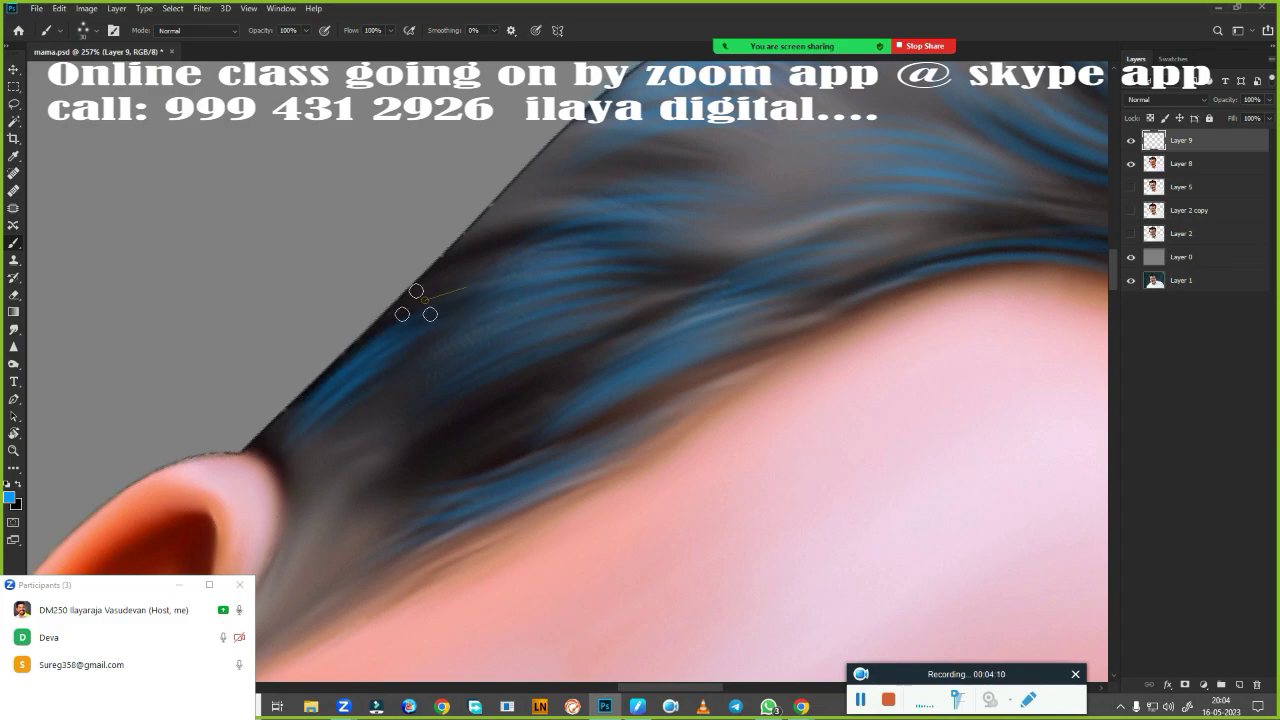
{"action": "mouse_move", "coordinate": [511, 282]}
{"action": "left_mouse_down"}
{"action": "mouse_move", "coordinate": [494, 362]}
{"action": "mouse_move", "coordinate": [524, 422]}
{"action": "left_mouse_up"}
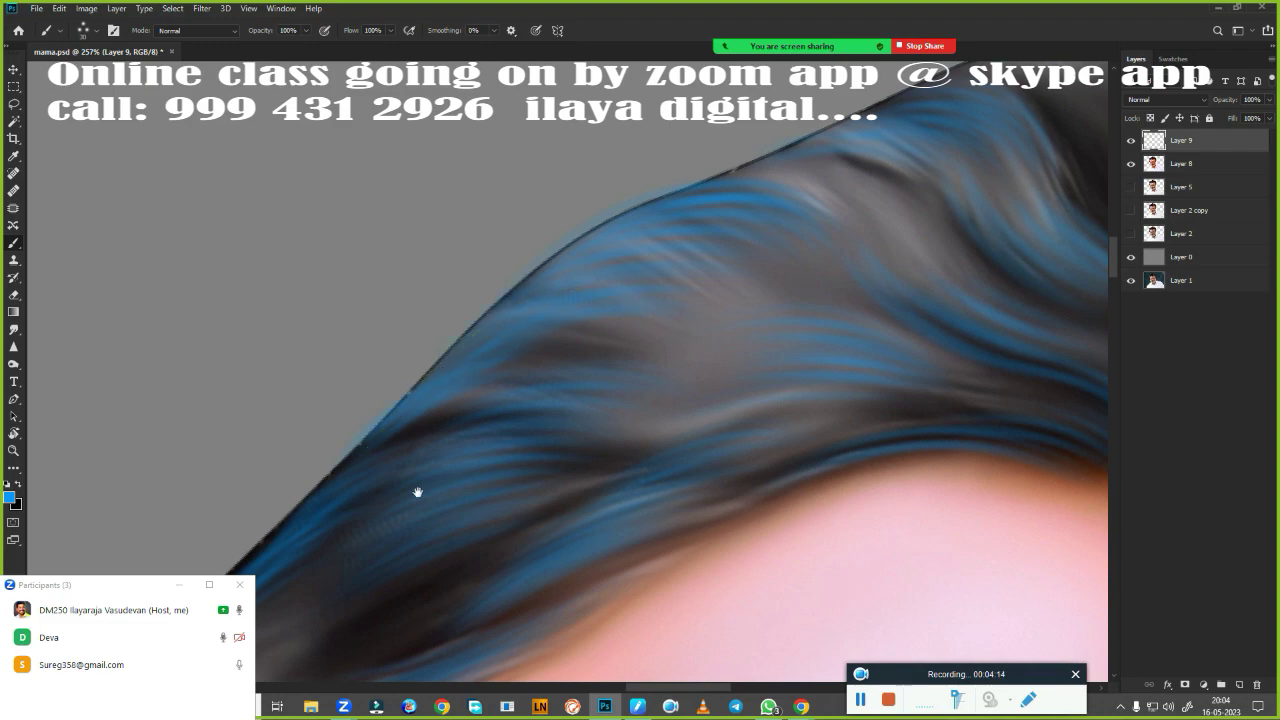
{"action": "left_click_drag", "start_coordinate": [420, 491], "coordinate": [711, 166]}
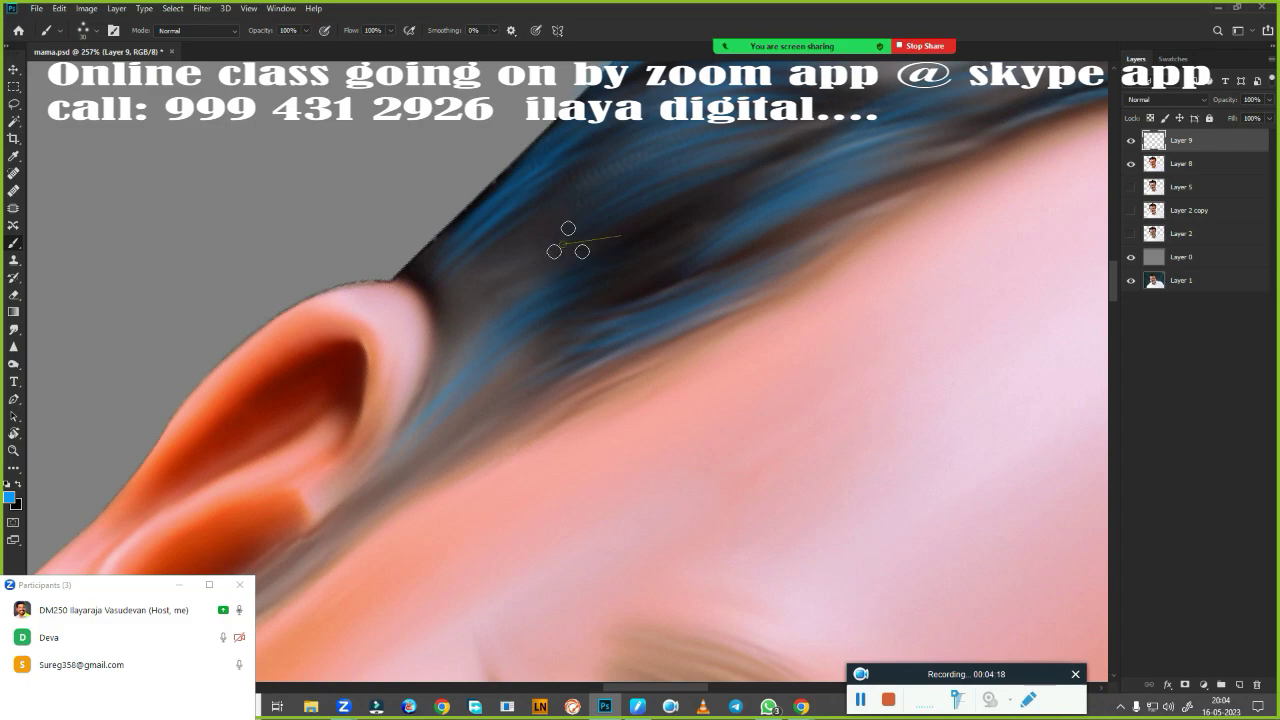
{"action": "left_click_drag", "start_coordinate": [517, 424], "coordinate": [627, 264]}
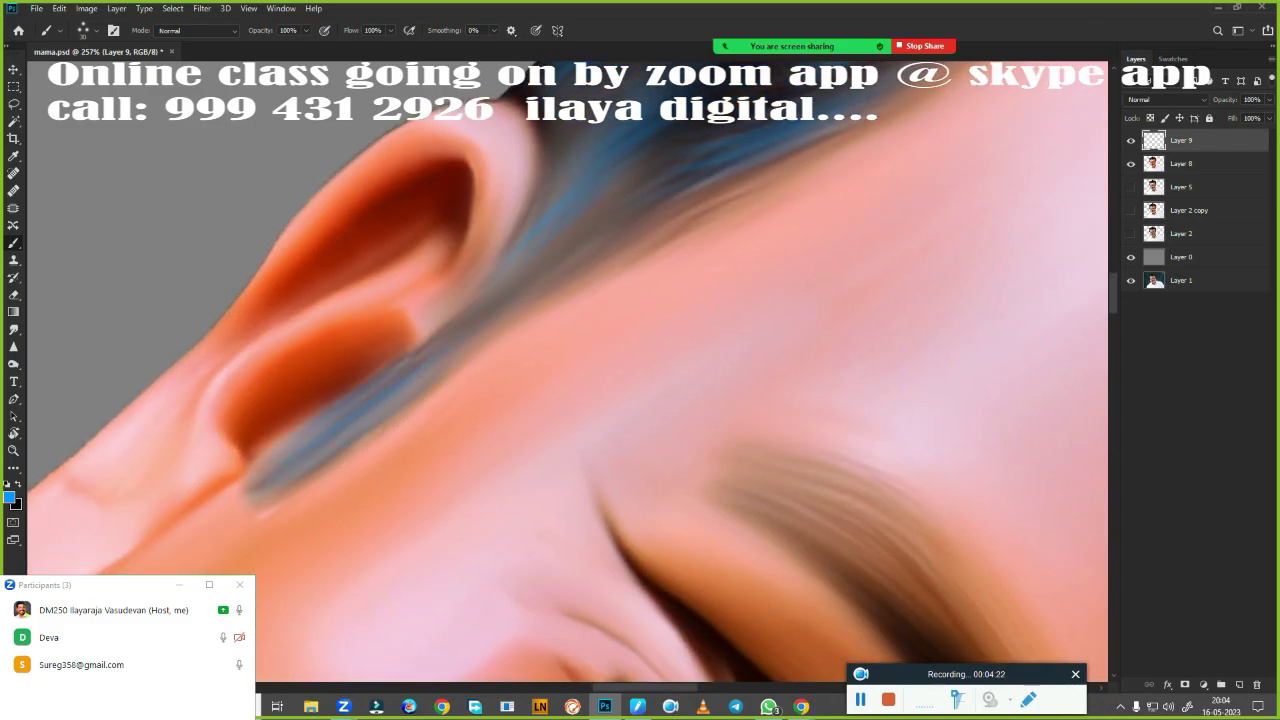
{"action": "mouse_move", "coordinate": [600, 264]}
{"action": "left_mouse_down"}
{"action": "mouse_move", "coordinate": [460, 437]}
{"action": "mouse_move", "coordinate": [430, 400]}
{"action": "left_mouse_up"}
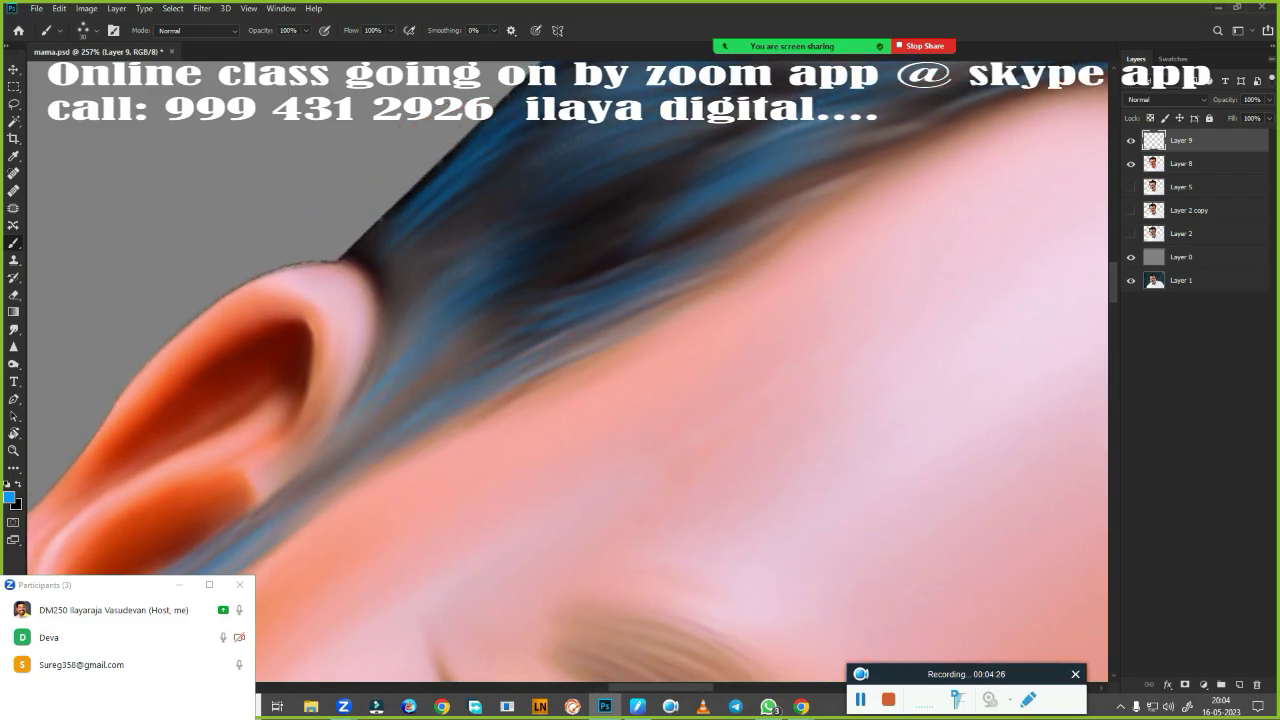
{"action": "left_click_drag", "start_coordinate": [740, 141], "coordinate": [582, 490]}
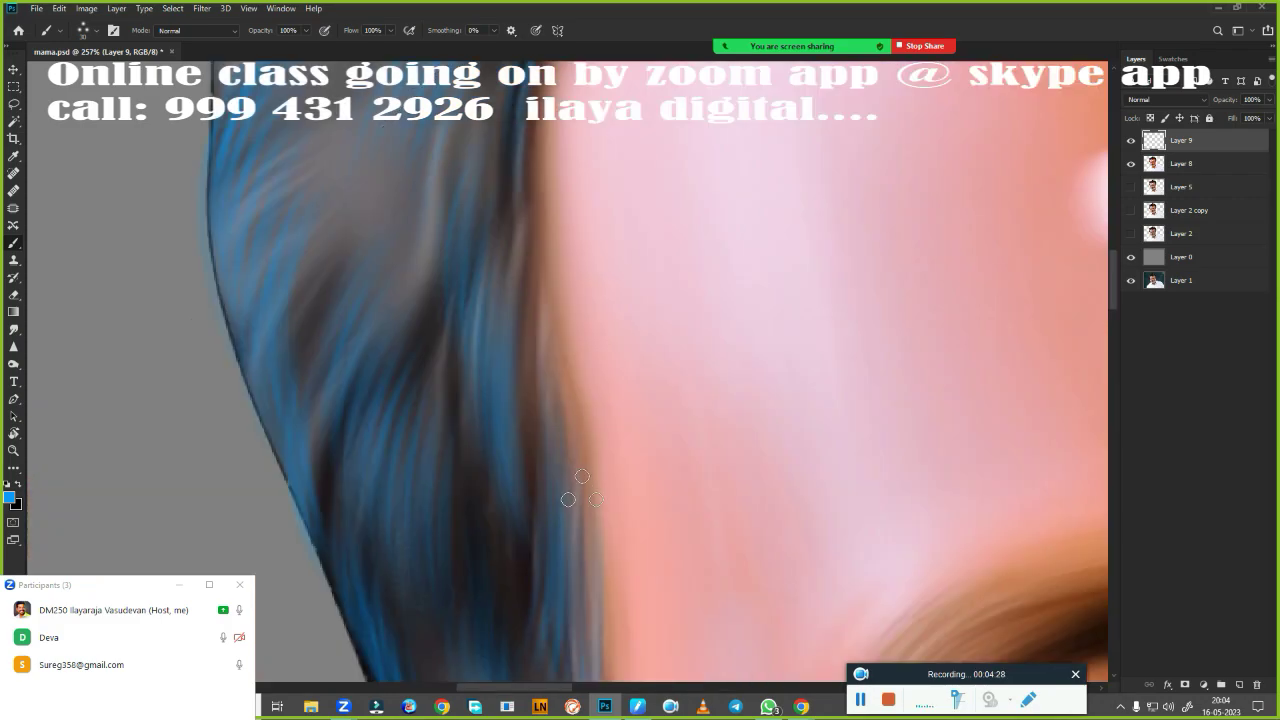
{"action": "mouse_move", "coordinate": [683, 484]}
{"action": "left_mouse_down"}
{"action": "mouse_move", "coordinate": [541, 363]}
{"action": "mouse_move", "coordinate": [560, 363]}
{"action": "left_mouse_up"}
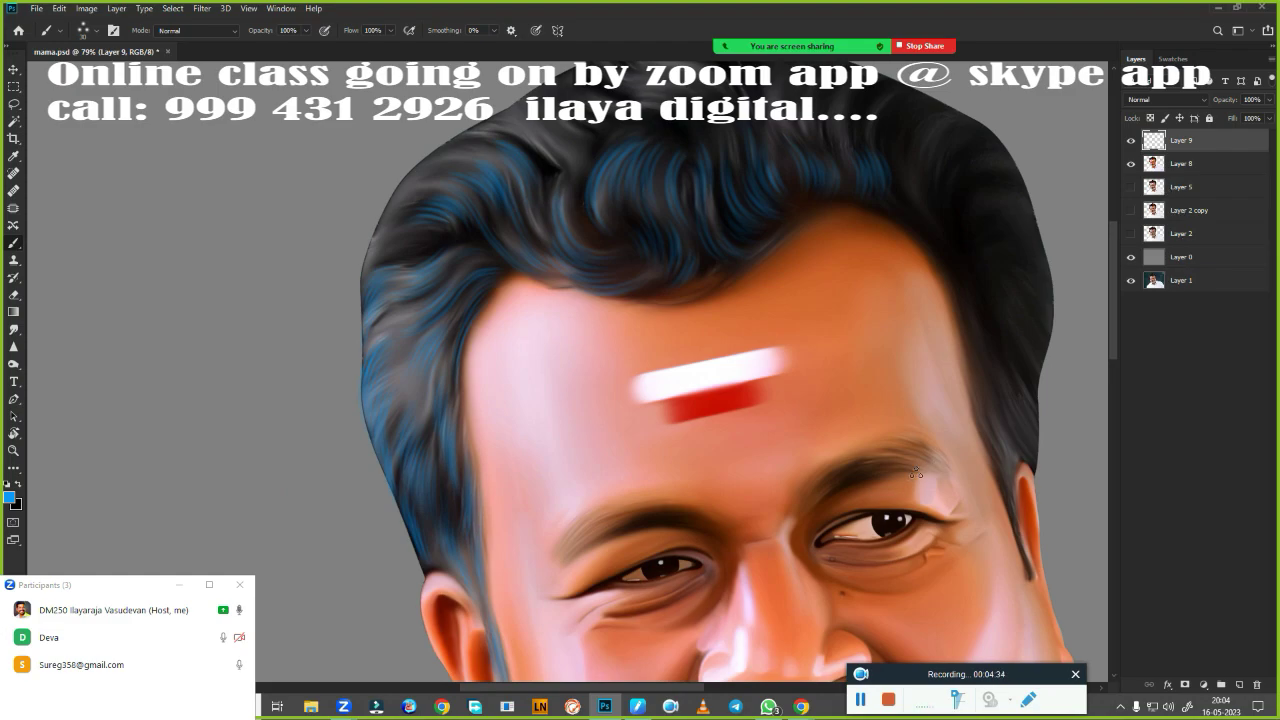
Add a new empty layer above Layer 8.
{"action": "scroll", "coordinate": [996, 386], "scroll_direction": "down", "scroll_amount": 2}
{"action": "scroll", "coordinate": [990, 389], "scroll_direction": "down", "scroll_amount": 2}
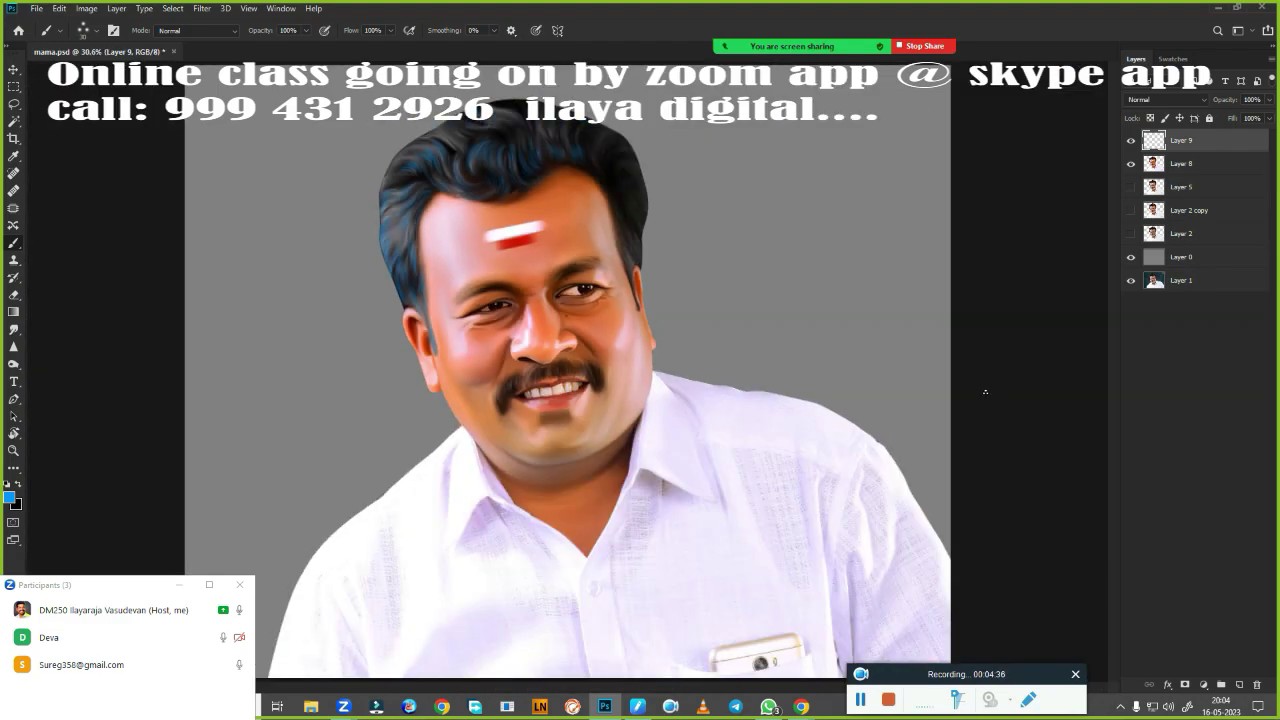
{"action": "left_click", "coordinate": [1198, 170]}
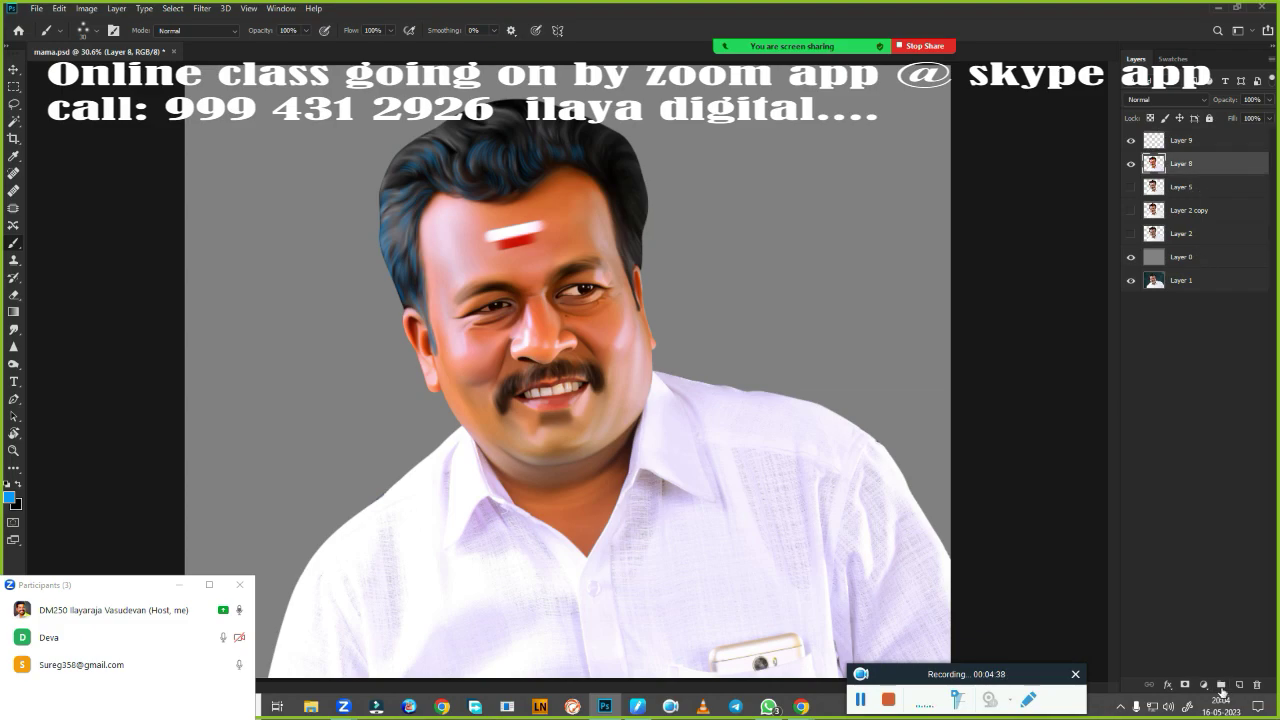
{"action": "left_click", "coordinate": [1240, 684]}
{"action": "scroll", "coordinate": [790, 437], "scroll_direction": "up", "scroll_amount": 3}
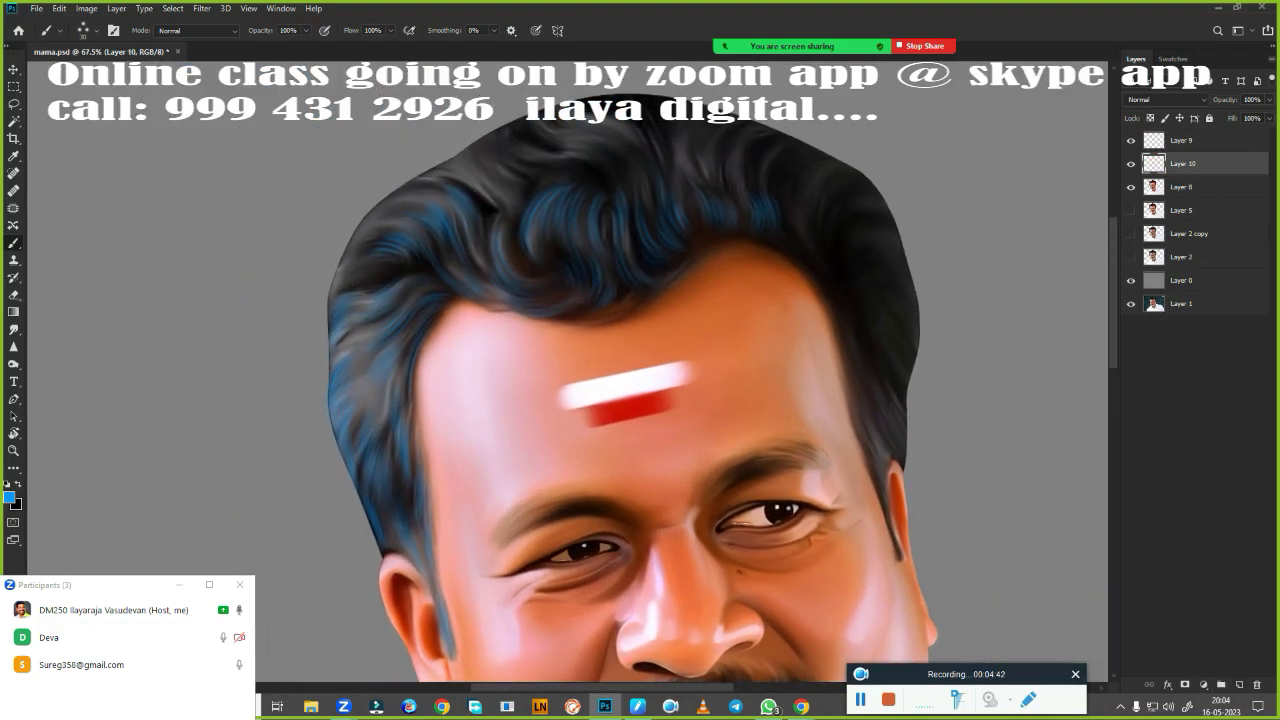
Load the head outline selection and paint black over the top of the hair.
{"action": "right_click", "coordinate": [773, 484]}
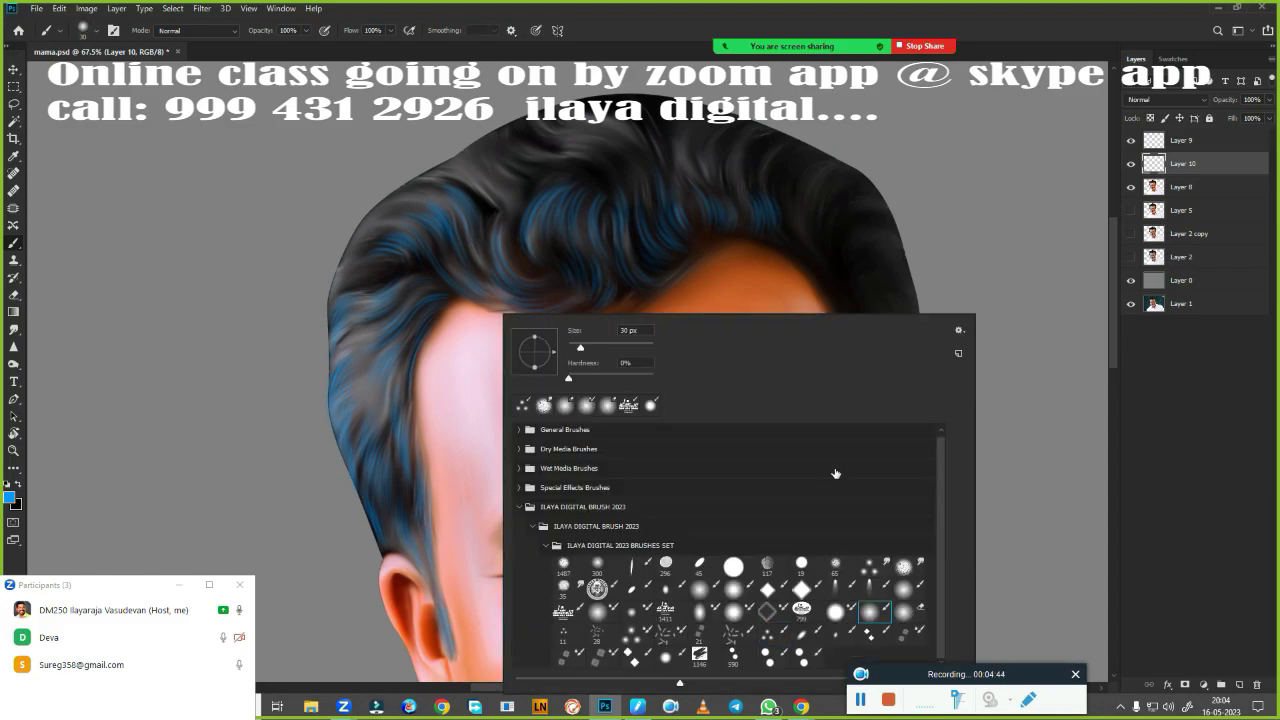
{"action": "key", "text": "Escape"}
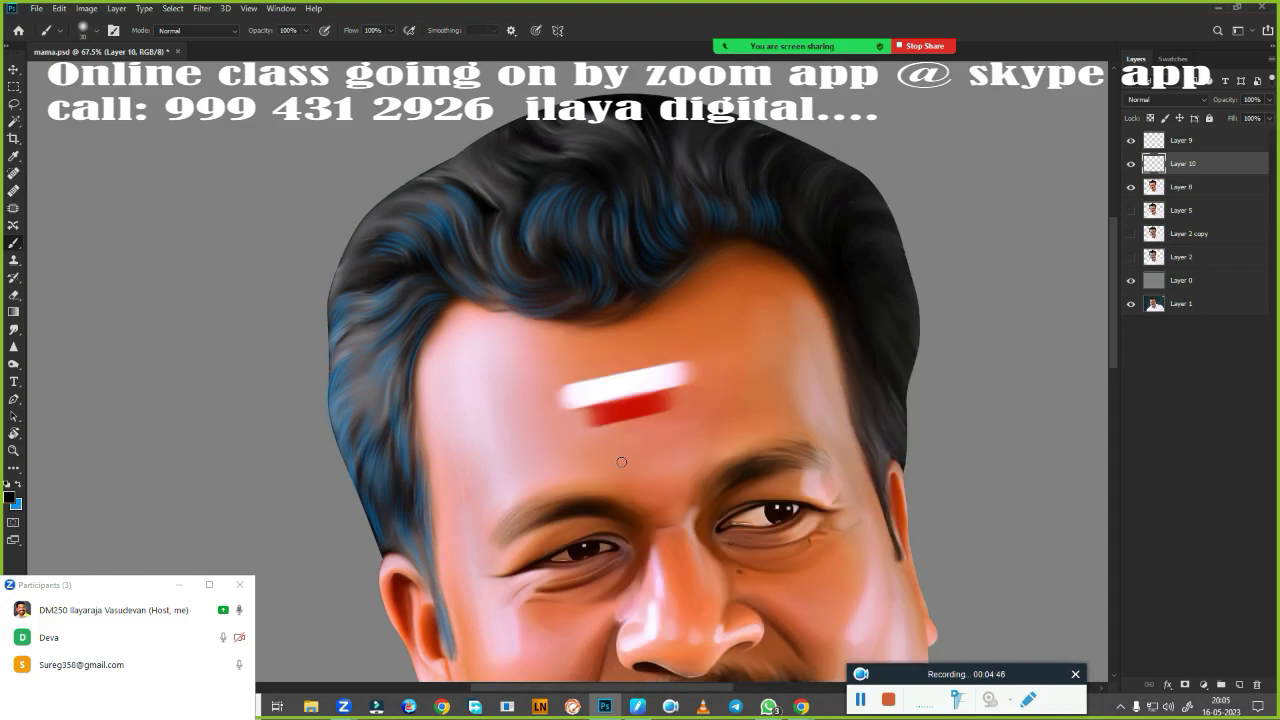
{"action": "left_click_drag", "start_coordinate": [627, 347], "coordinate": [700, 364]}
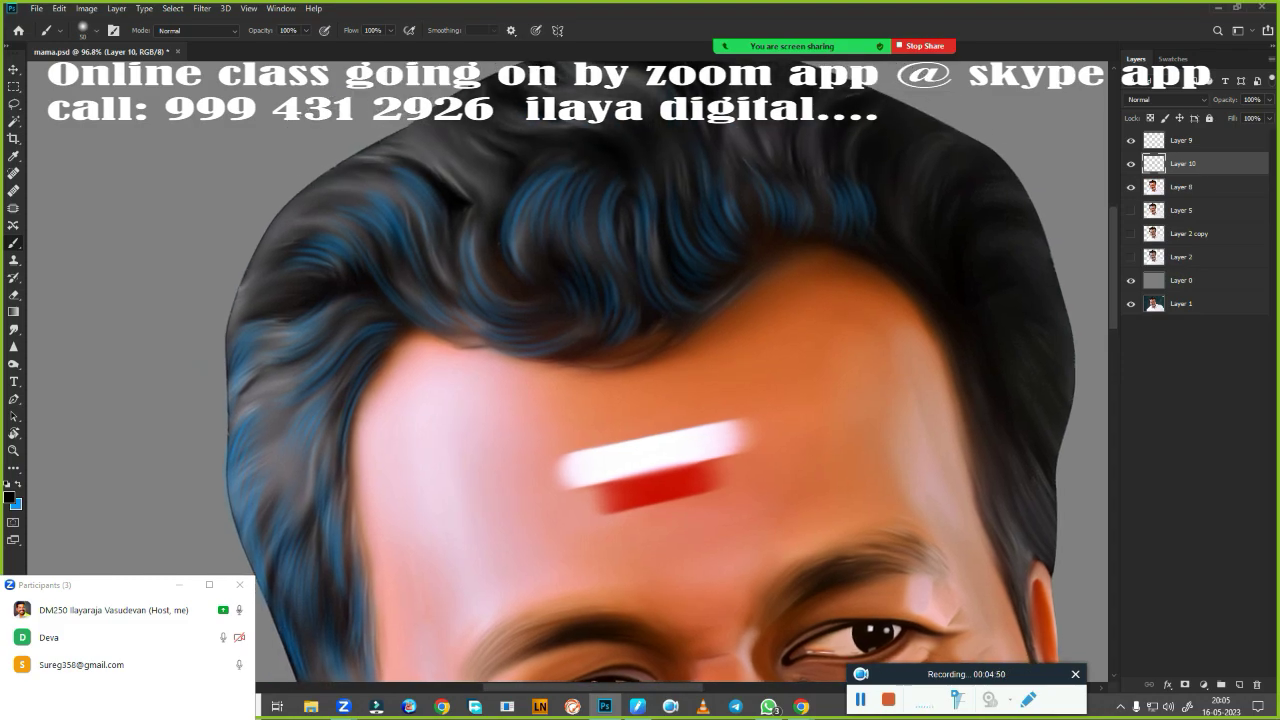
{"action": "left_click", "coordinate": [1131, 210]}
{"action": "left_click", "coordinate": [1154, 210], "text": "ctrl"}
{"action": "key", "text": "bracketright"}
{"action": "key", "text": "bracketright"}
{"action": "key", "text": "bracketright"}
{"action": "mouse_move", "coordinate": [560, 220]}
{"action": "left_mouse_down"}
{"action": "mouse_move", "coordinate": [590, 238]}
{"action": "mouse_move", "coordinate": [500, 223]}
{"action": "mouse_move", "coordinate": [690, 122]}
{"action": "mouse_move", "coordinate": [314, 200]}
{"action": "mouse_move", "coordinate": [337, 243]}
{"action": "mouse_move", "coordinate": [240, 300]}
{"action": "mouse_move", "coordinate": [235, 405]}
{"action": "mouse_move", "coordinate": [286, 286]}
{"action": "mouse_move", "coordinate": [543, 277]}
{"action": "mouse_move", "coordinate": [714, 200]}
{"action": "mouse_move", "coordinate": [810, 255]}
{"action": "left_mouse_up"}
With a larger brush, darken both sides of the hair down toward the ear.
{"action": "key", "text": "bracketright"}
{"action": "scroll", "coordinate": [810, 255], "scroll_direction": "down", "scroll_amount": 3}
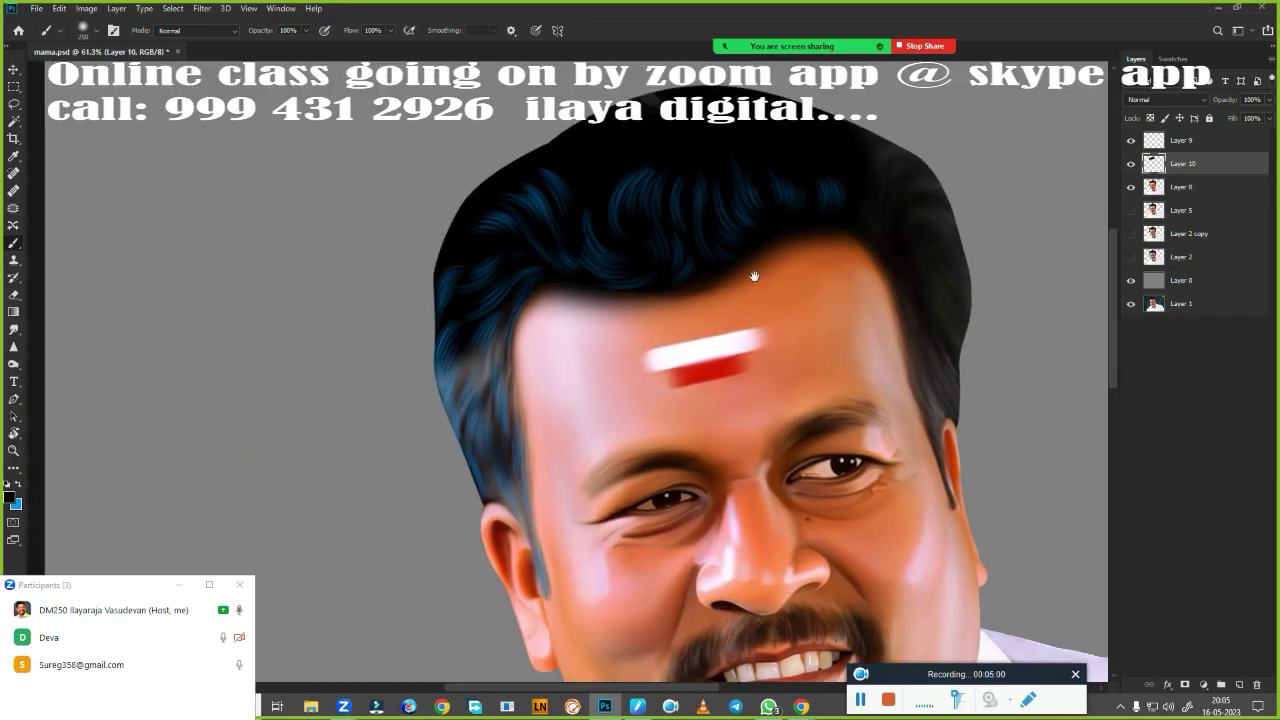
{"action": "scroll", "coordinate": [751, 277], "scroll_direction": "down", "scroll_amount": 2}
{"action": "mouse_move", "coordinate": [550, 270]}
{"action": "left_mouse_down"}
{"action": "mouse_move", "coordinate": [547, 207]}
{"action": "mouse_move", "coordinate": [523, 271]}
{"action": "mouse_move", "coordinate": [598, 540]}
{"action": "left_mouse_up"}
{"action": "left_click_drag", "start_coordinate": [612, 307], "coordinate": [482, 444]}
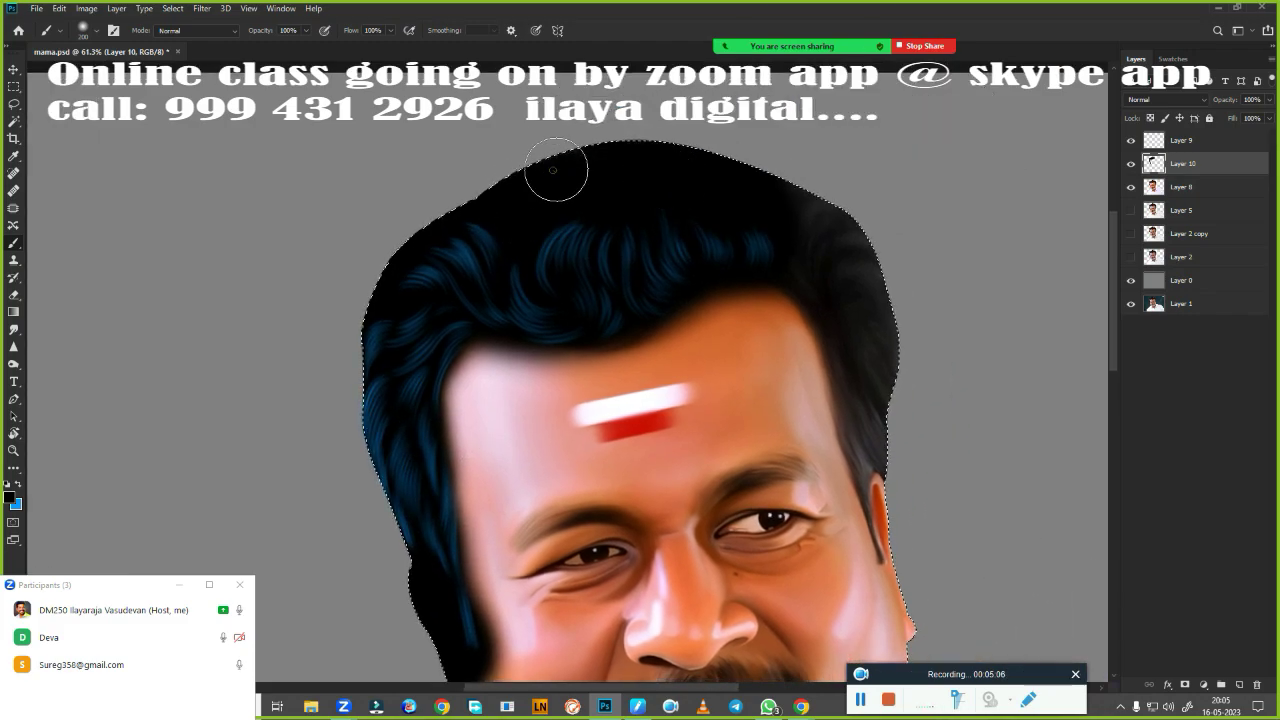
{"action": "left_click_drag", "start_coordinate": [857, 294], "coordinate": [898, 598]}
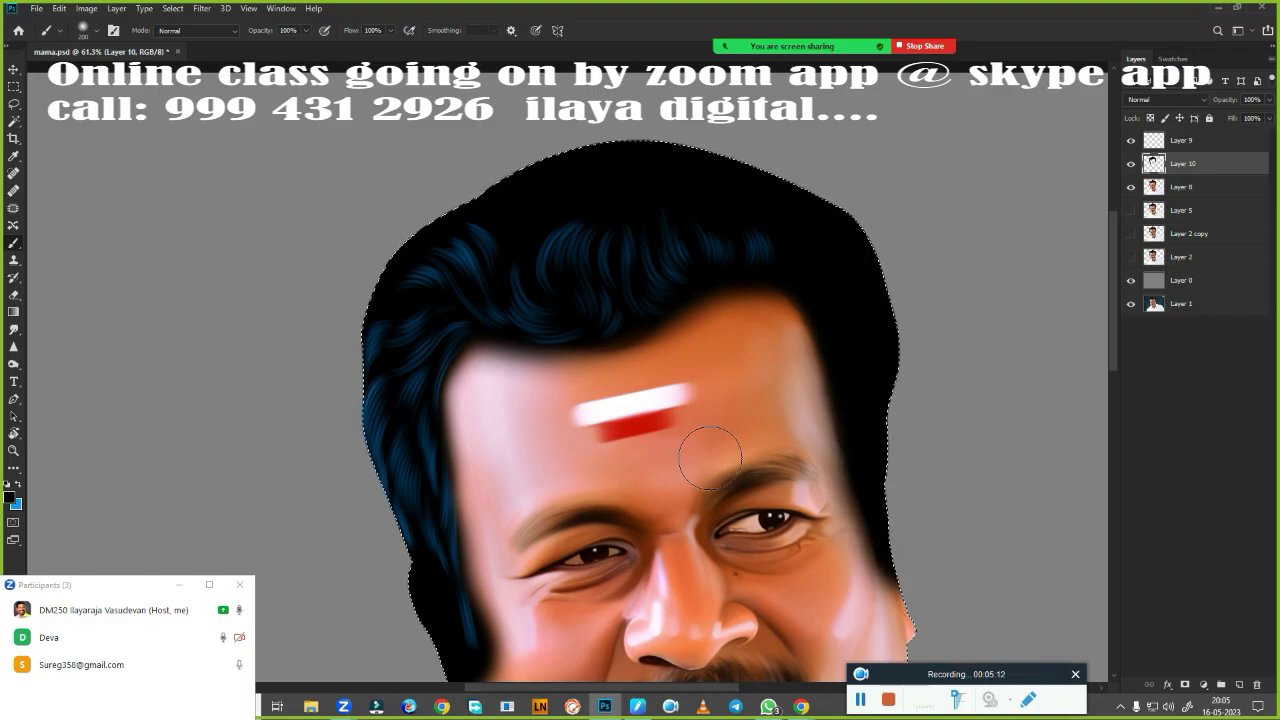
Erase stray dark paint along the forehead hairline and the right cheek edge.
{"action": "key", "text": "e"}
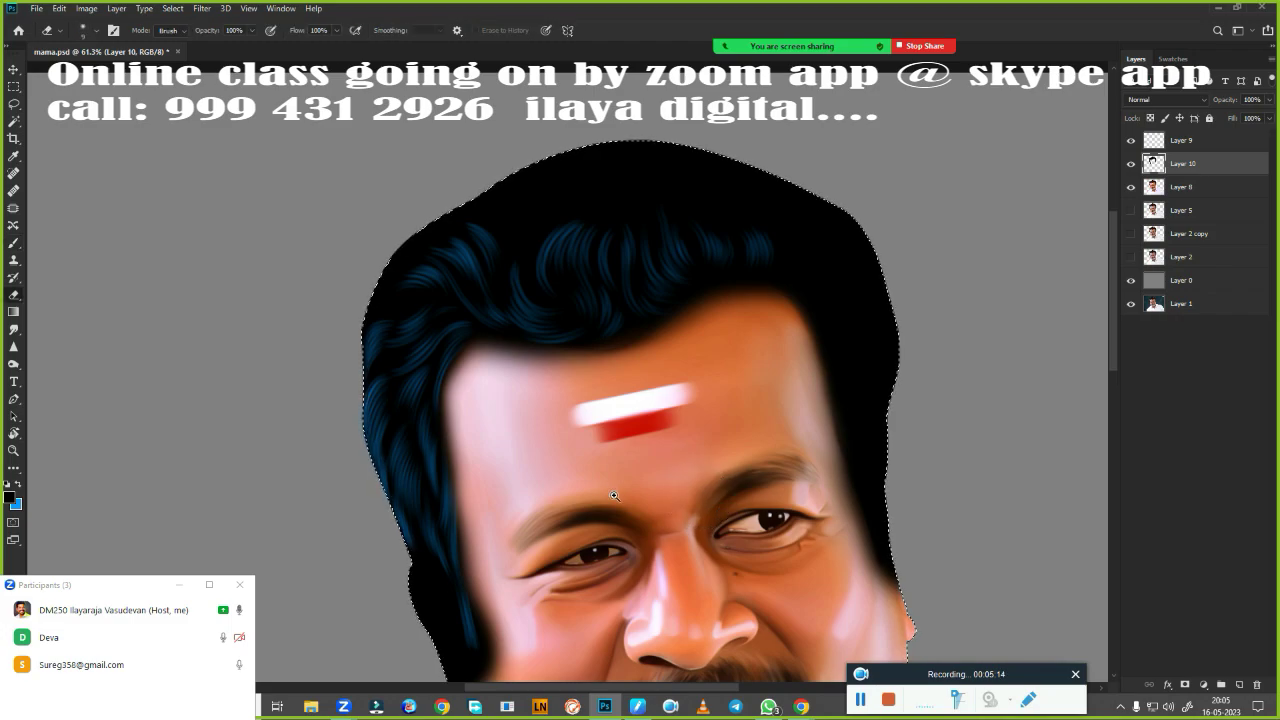
{"action": "scroll", "coordinate": [615, 497], "scroll_direction": "up", "scroll_amount": 3}
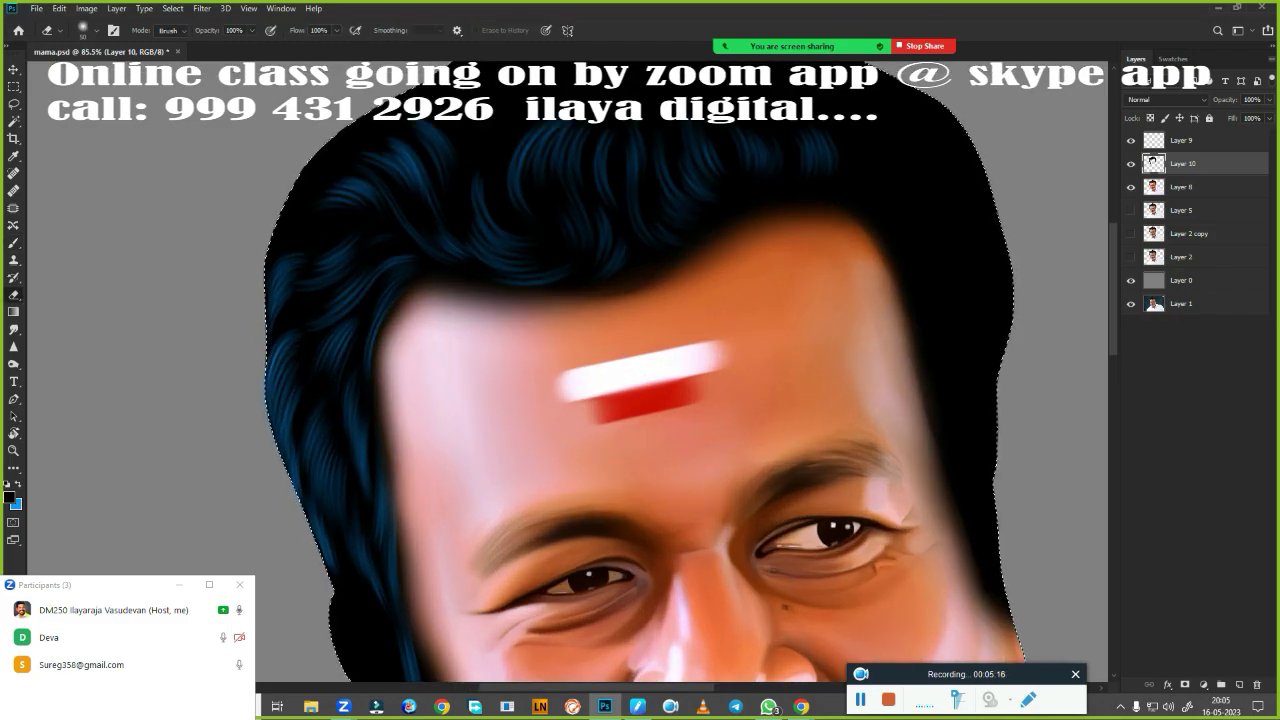
{"action": "mouse_move", "coordinate": [837, 277]}
{"action": "left_mouse_down"}
{"action": "mouse_move", "coordinate": [846, 283]}
{"action": "mouse_move", "coordinate": [829, 263]}
{"action": "mouse_move", "coordinate": [796, 266]}
{"action": "mouse_move", "coordinate": [543, 343]}
{"action": "mouse_move", "coordinate": [457, 329]}
{"action": "mouse_move", "coordinate": [423, 371]}
{"action": "mouse_move", "coordinate": [429, 471]}
{"action": "mouse_move", "coordinate": [457, 484]}
{"action": "left_mouse_up"}
{"action": "key", "text": "ctrl+z"}
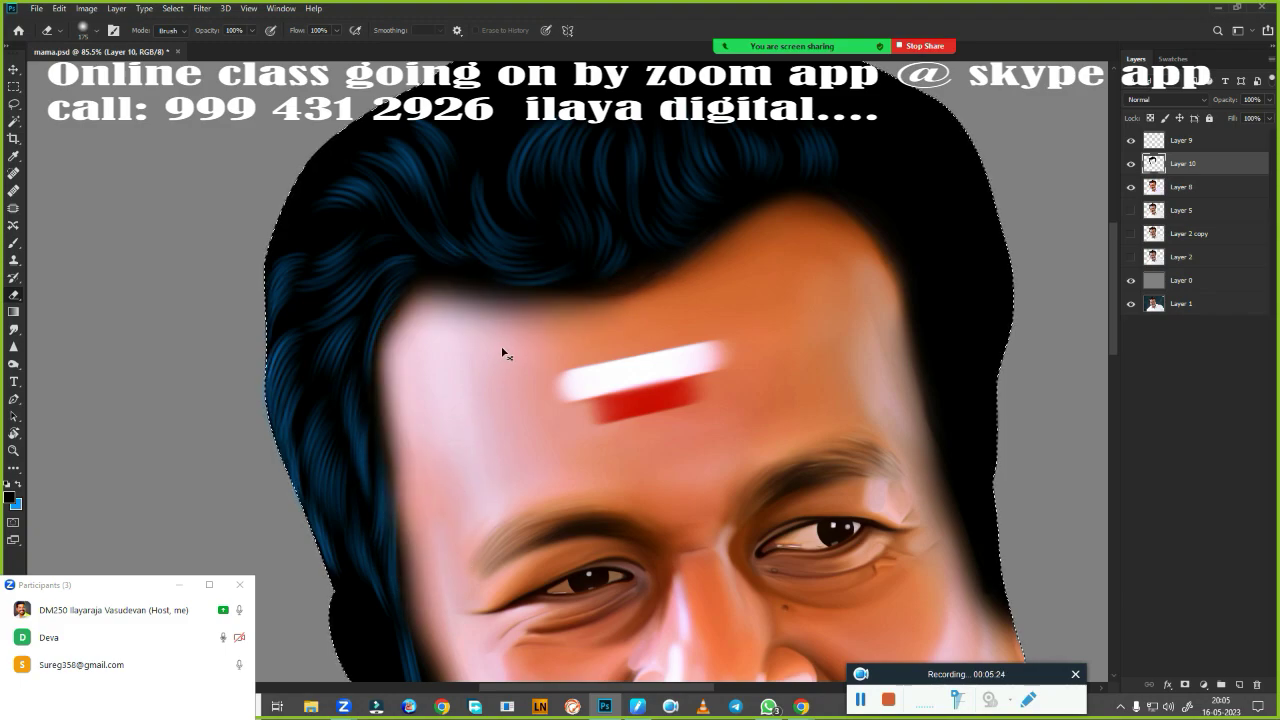
{"action": "mouse_move", "coordinate": [415, 330]}
{"action": "left_mouse_down"}
{"action": "mouse_move", "coordinate": [580, 374]}
{"action": "mouse_move", "coordinate": [529, 352]}
{"action": "mouse_move", "coordinate": [586, 355]}
{"action": "mouse_move", "coordinate": [689, 326]}
{"action": "left_mouse_up"}
{"action": "mouse_move", "coordinate": [743, 293]}
{"action": "left_mouse_down"}
{"action": "mouse_move", "coordinate": [793, 260]}
{"action": "mouse_move", "coordinate": [560, 170]}
{"action": "mouse_move", "coordinate": [594, 206]}
{"action": "mouse_move", "coordinate": [686, 491]}
{"action": "mouse_move", "coordinate": [768, 628]}
{"action": "left_mouse_up"}
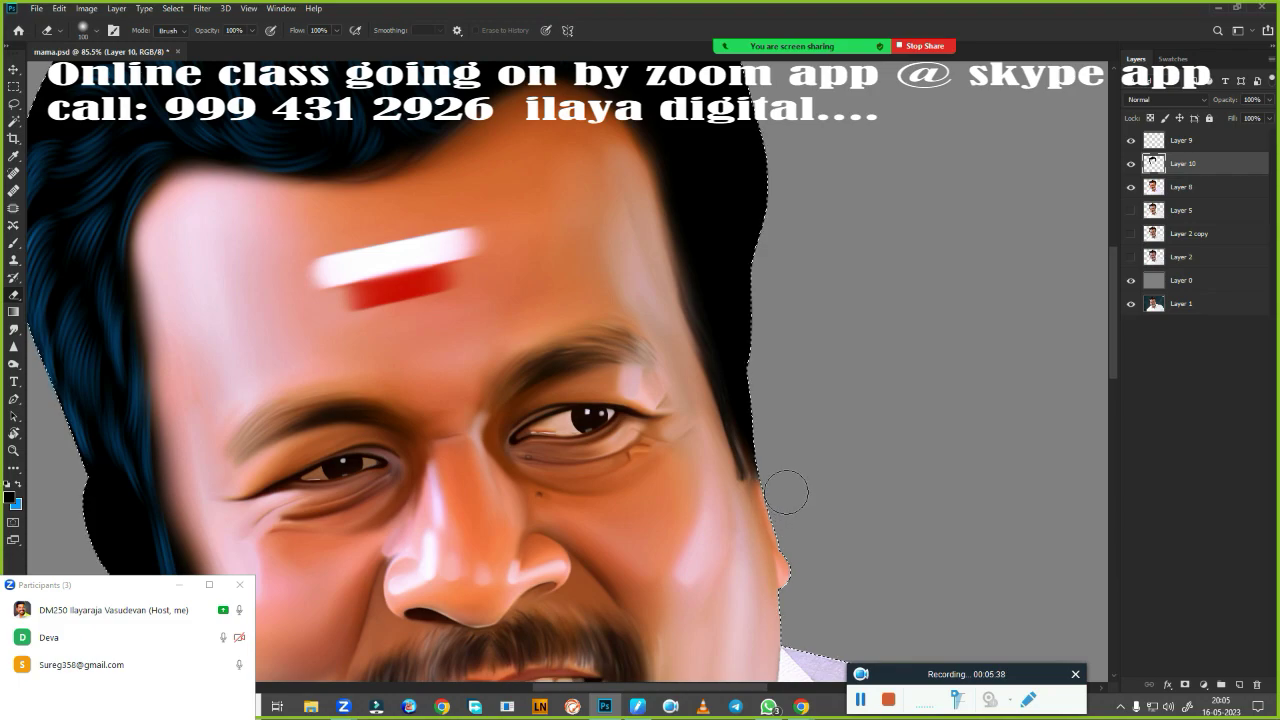
{"action": "mouse_move", "coordinate": [779, 459]}
{"action": "left_mouse_down"}
{"action": "mouse_move", "coordinate": [770, 362]}
{"action": "mouse_move", "coordinate": [738, 380]}
{"action": "mouse_move", "coordinate": [755, 372]}
{"action": "left_mouse_up"}
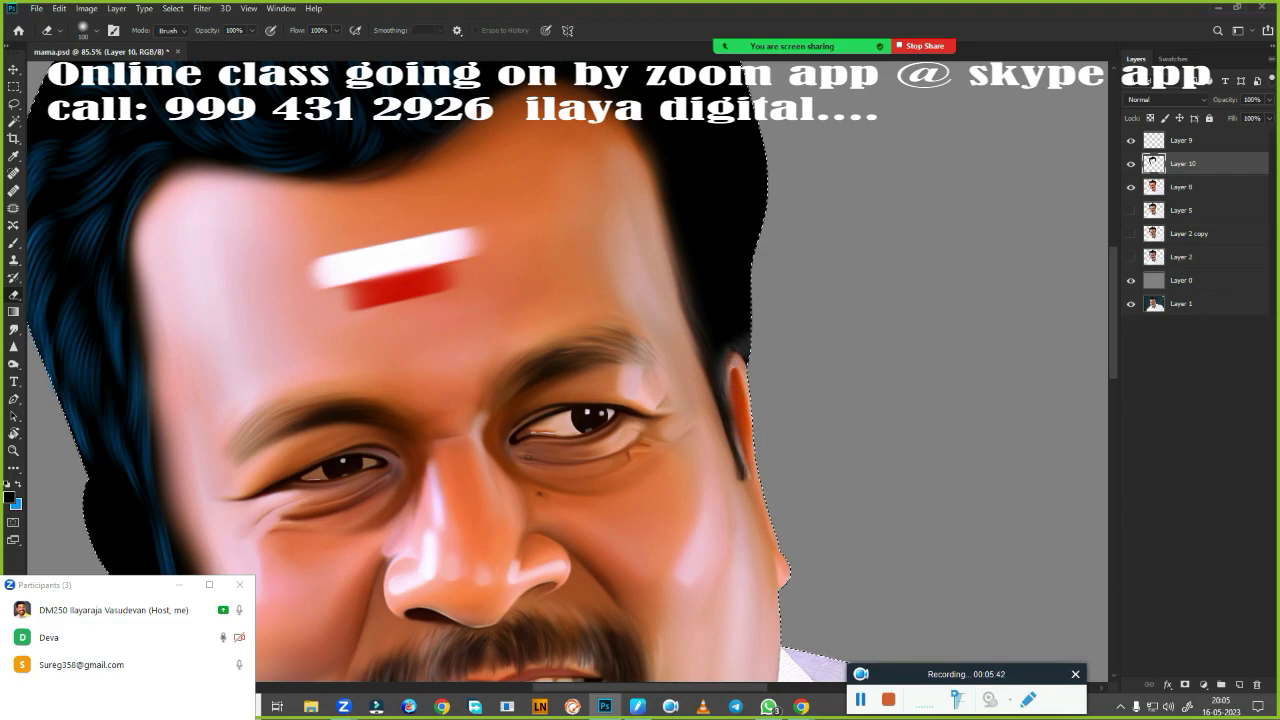
Erase dark paint from the lower left face, the cheek shadow and around the ear.
{"action": "mouse_move", "coordinate": [402, 504]}
{"action": "left_mouse_down"}
{"action": "mouse_move", "coordinate": [692, 482]}
{"action": "mouse_move", "coordinate": [872, 439]}
{"action": "left_mouse_up"}
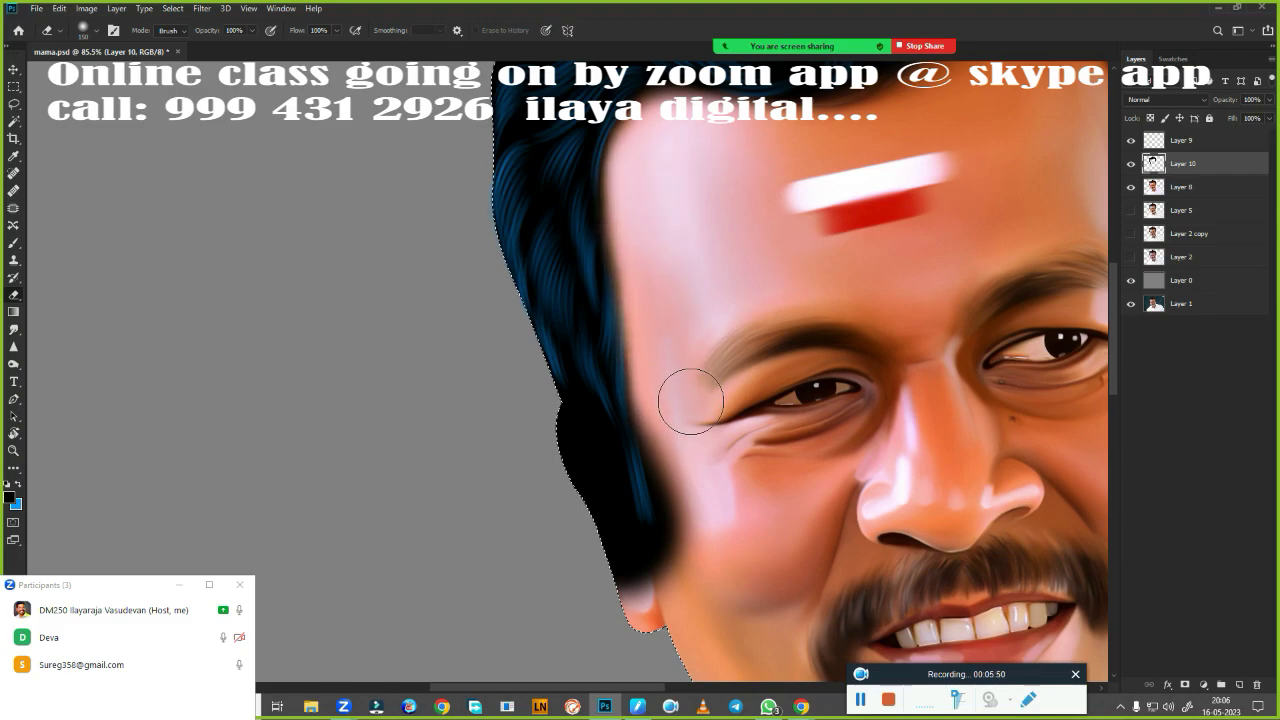
{"action": "left_click_drag", "start_coordinate": [719, 513], "coordinate": [739, 623]}
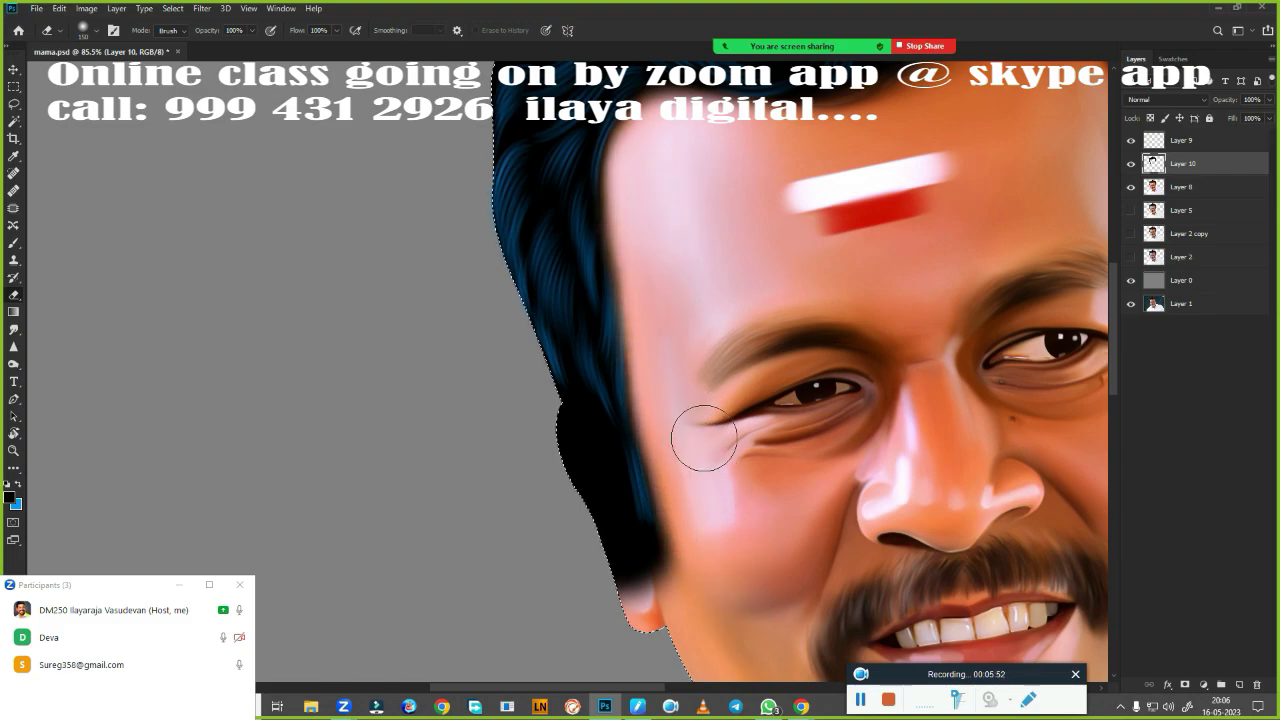
{"action": "left_click_drag", "start_coordinate": [703, 563], "coordinate": [420, 635]}
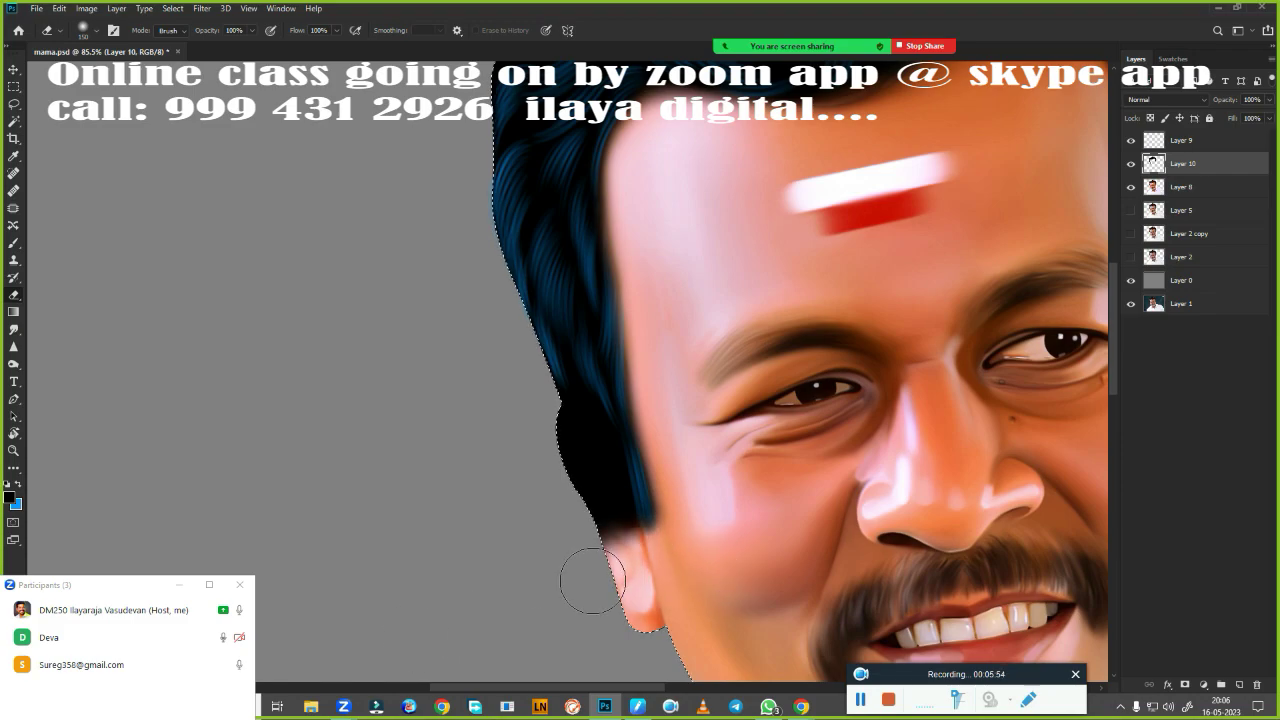
{"action": "mouse_move", "coordinate": [592, 581]}
{"action": "left_mouse_down"}
{"action": "mouse_move", "coordinate": [523, 463]}
{"action": "mouse_move", "coordinate": [560, 463]}
{"action": "mouse_move", "coordinate": [590, 420]}
{"action": "mouse_move", "coordinate": [560, 458]}
{"action": "mouse_move", "coordinate": [584, 542]}
{"action": "mouse_move", "coordinate": [570, 478]}
{"action": "left_mouse_up"}
{"action": "left_click_drag", "start_coordinate": [677, 582], "coordinate": [695, 540]}
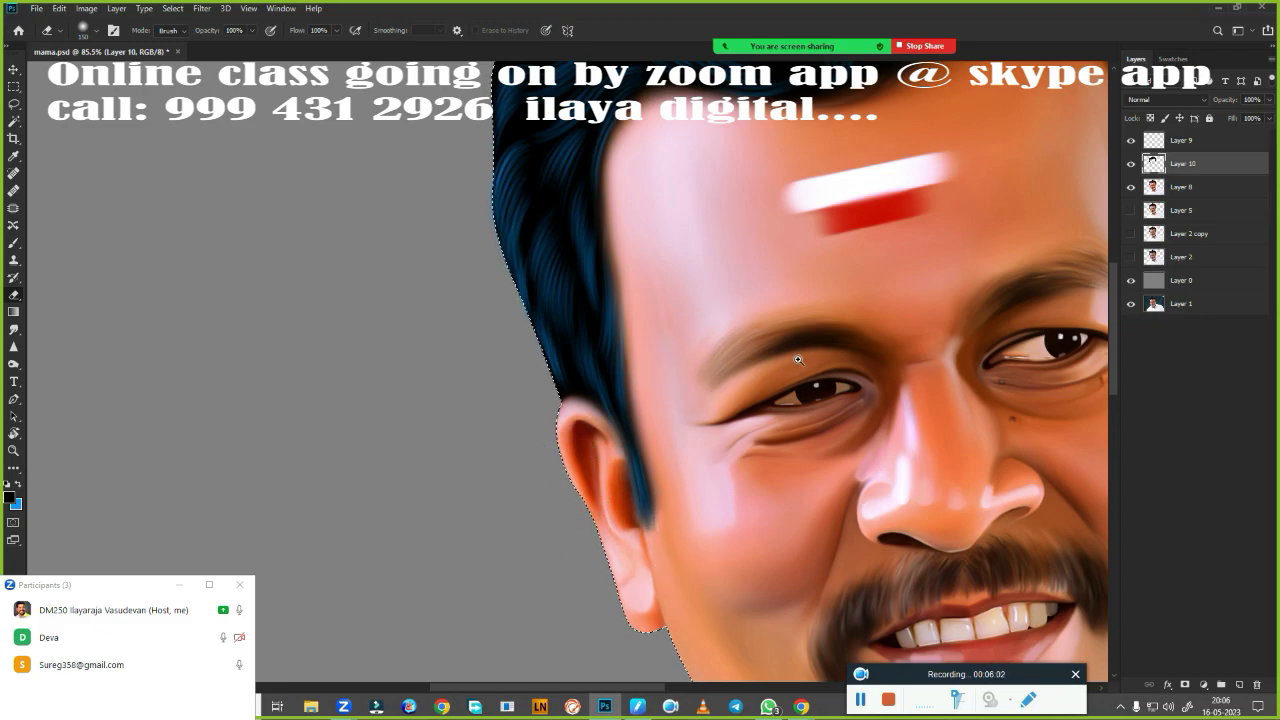
{"action": "scroll", "coordinate": [780, 390], "scroll_direction": "down", "scroll_amount": 3}
{"action": "left_click_drag", "start_coordinate": [789, 384], "coordinate": [451, 381]}
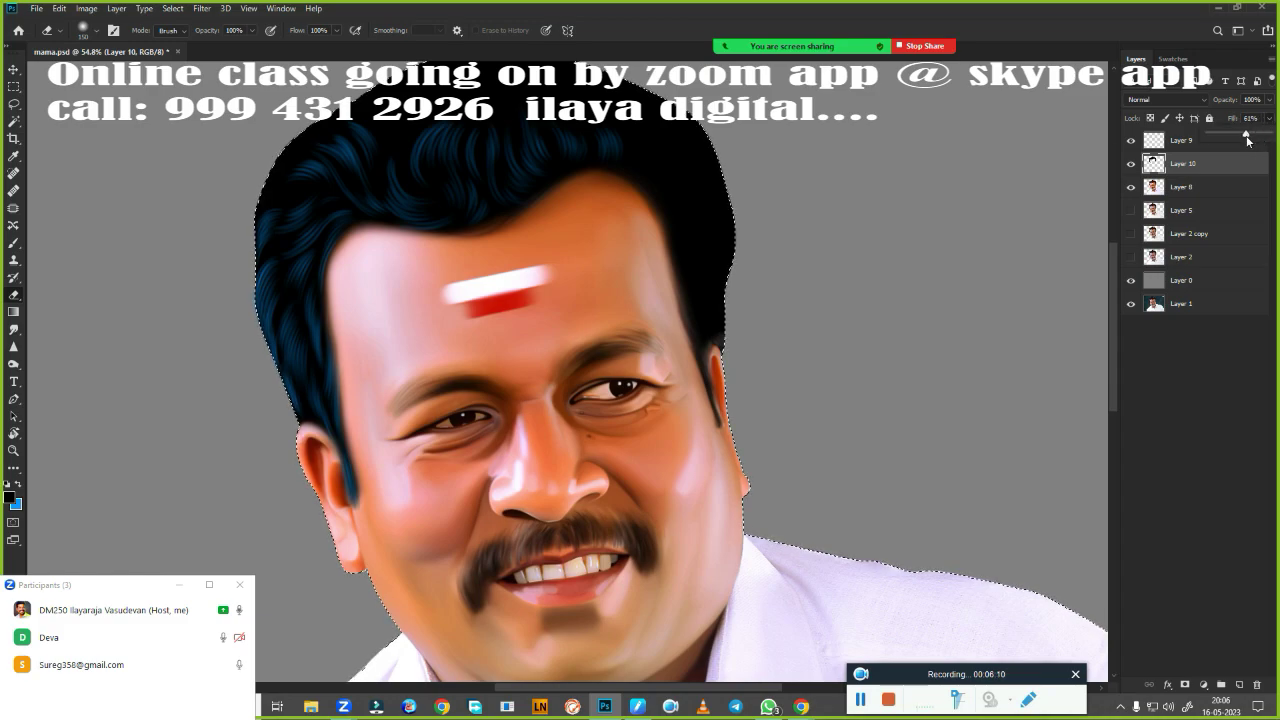
Lower Layer 10's fill, select Layer 9 and zoom in on the forehead.
{"action": "left_click_drag", "start_coordinate": [1247, 139], "coordinate": [1257, 143]}
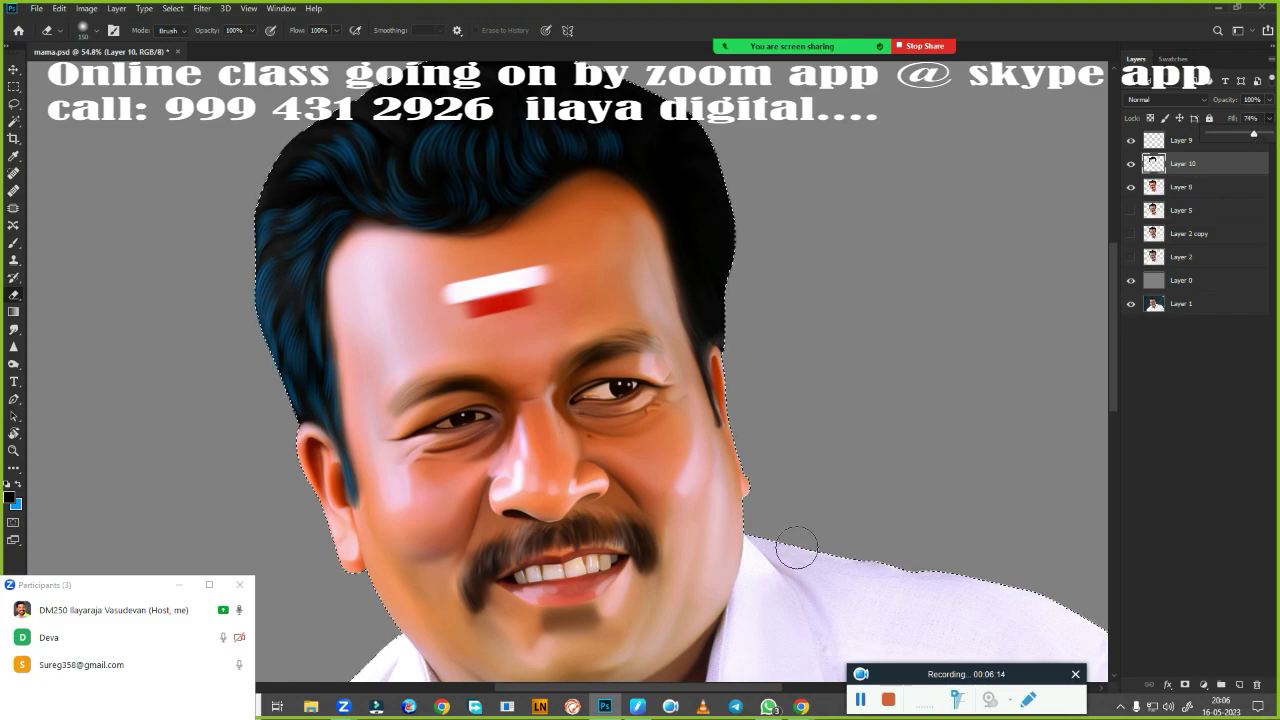
{"action": "left_click", "coordinate": [1177, 149]}
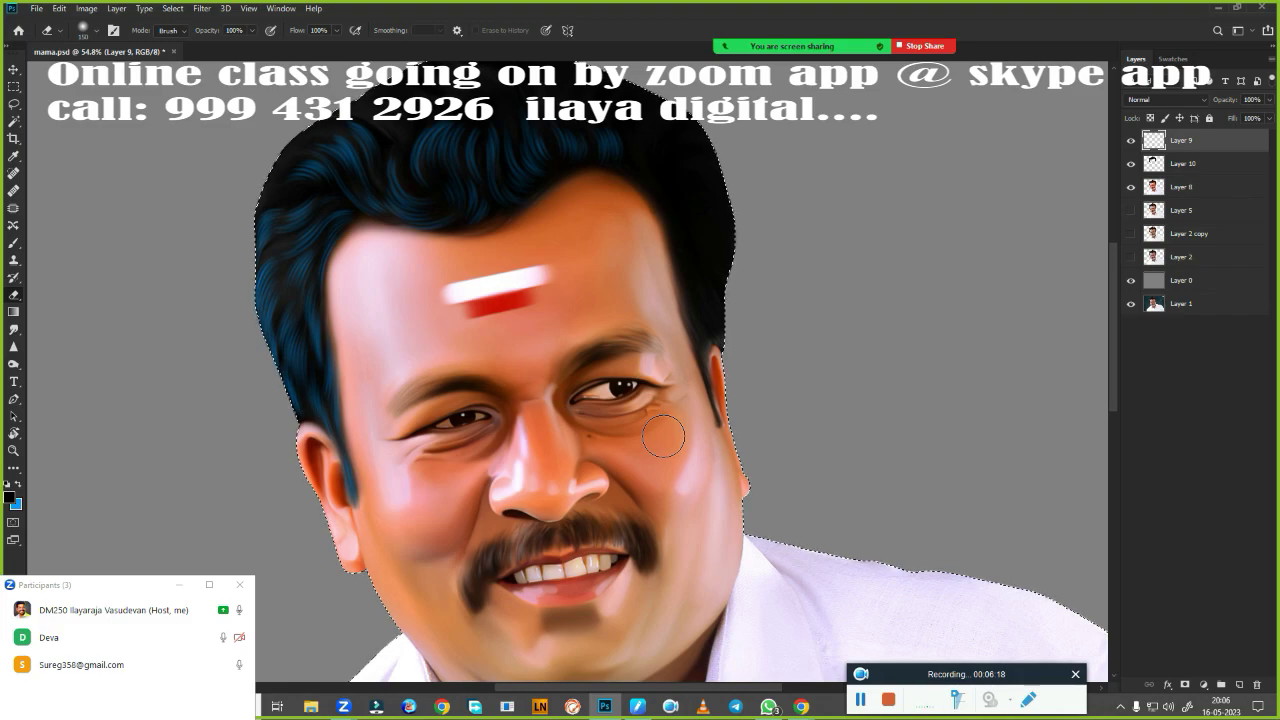
{"action": "mouse_move", "coordinate": [524, 234]}
{"action": "left_mouse_down"}
{"action": "mouse_move", "coordinate": [543, 214]}
{"action": "mouse_move", "coordinate": [777, 320]}
{"action": "left_mouse_up"}
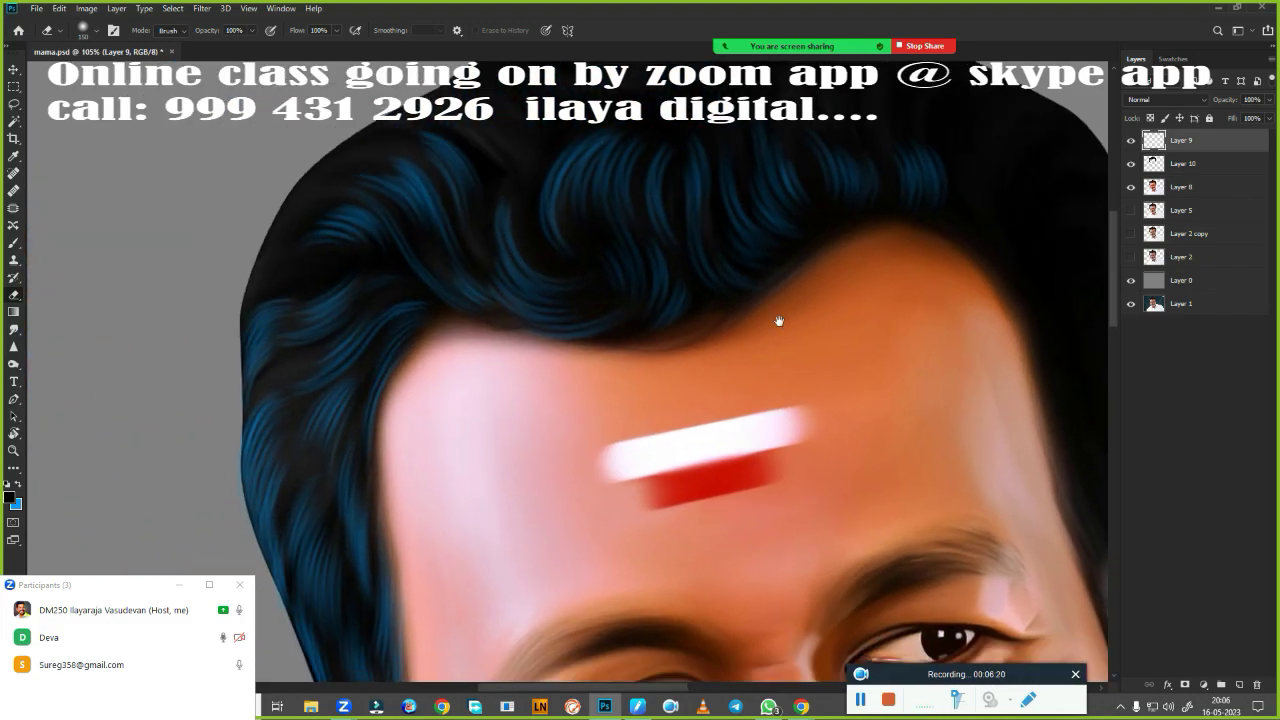
{"action": "mouse_move", "coordinate": [700, 420]}
{"action": "left_mouse_down"}
{"action": "mouse_move", "coordinate": [542, 372]}
{"action": "mouse_move", "coordinate": [486, 323]}
{"action": "mouse_move", "coordinate": [529, 337]}
{"action": "mouse_move", "coordinate": [560, 288]}
{"action": "mouse_move", "coordinate": [720, 399]}
{"action": "mouse_move", "coordinate": [391, 480]}
{"action": "mouse_move", "coordinate": [571, 380]}
{"action": "mouse_move", "coordinate": [597, 391]}
{"action": "mouse_move", "coordinate": [629, 462]}
{"action": "left_mouse_up"}
Switch to the Brush tool with the scattered hair-strand brush preset.
{"action": "key", "text": "b"}
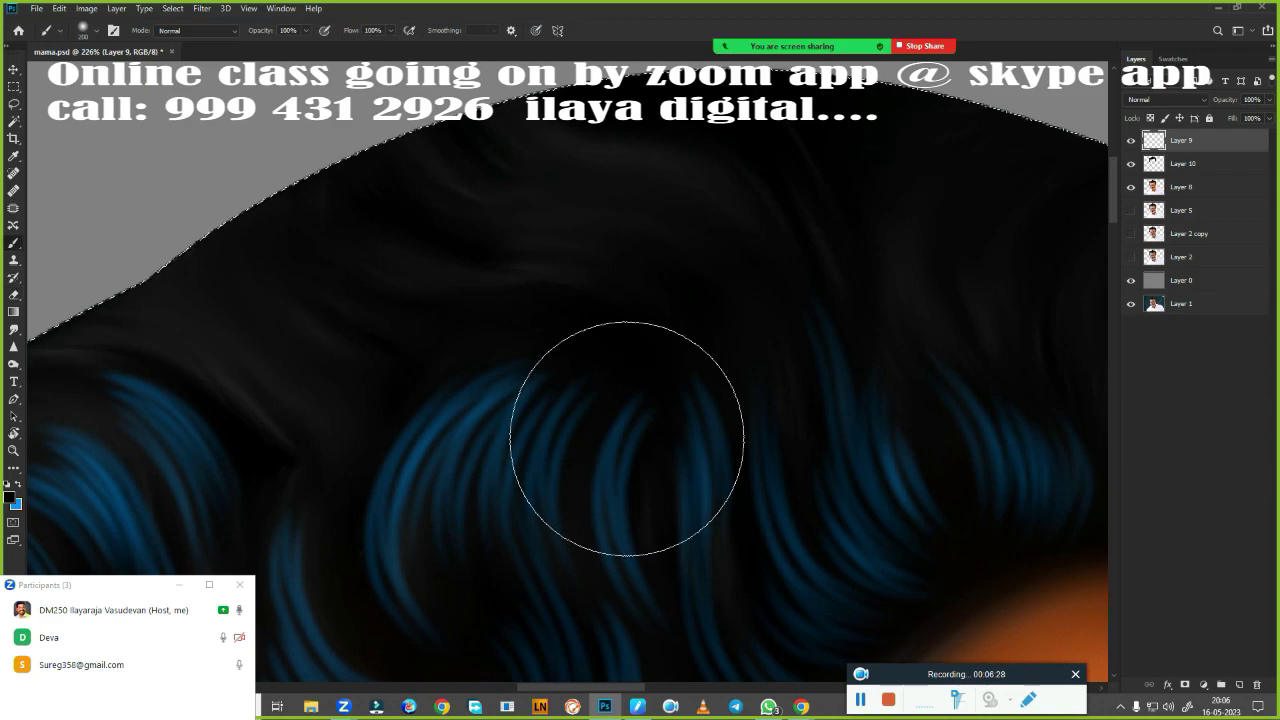
{"action": "right_click", "coordinate": [619, 303]}
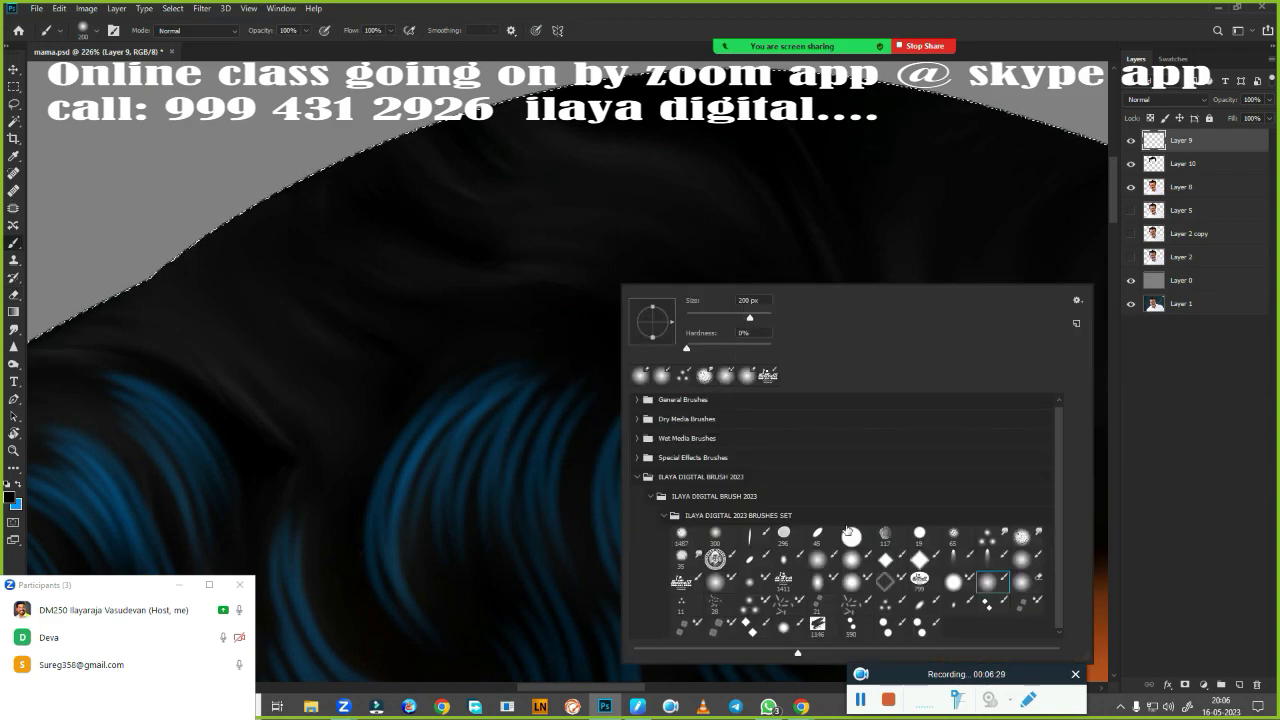
{"action": "left_click", "coordinate": [889, 603]}
{"action": "key", "text": "Escape"}
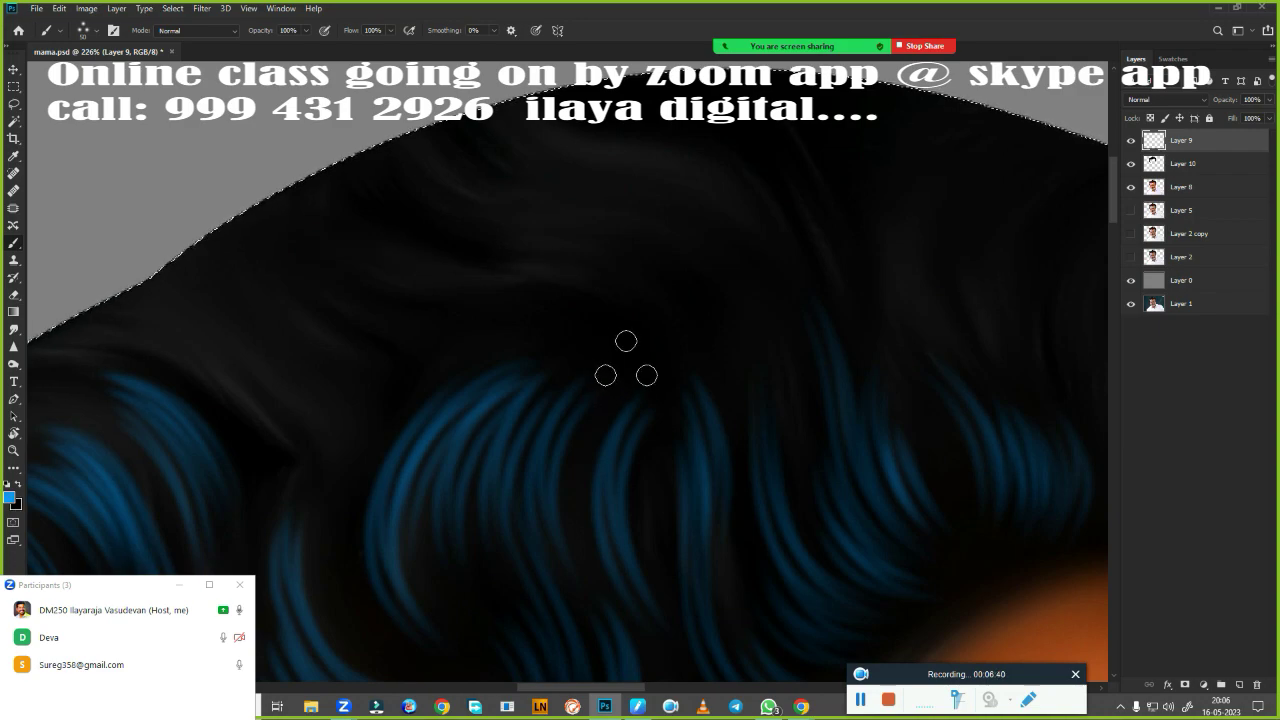
{"action": "scroll", "coordinate": [614, 437], "scroll_direction": "down", "scroll_amount": 5}
{"action": "scroll", "coordinate": [634, 437], "scroll_direction": "up", "scroll_amount": 2}
{"action": "mouse_move", "coordinate": [634, 437]}
{"action": "left_mouse_down"}
{"action": "mouse_move", "coordinate": [631, 287]}
{"action": "mouse_move", "coordinate": [657, 303]}
{"action": "left_mouse_up"}
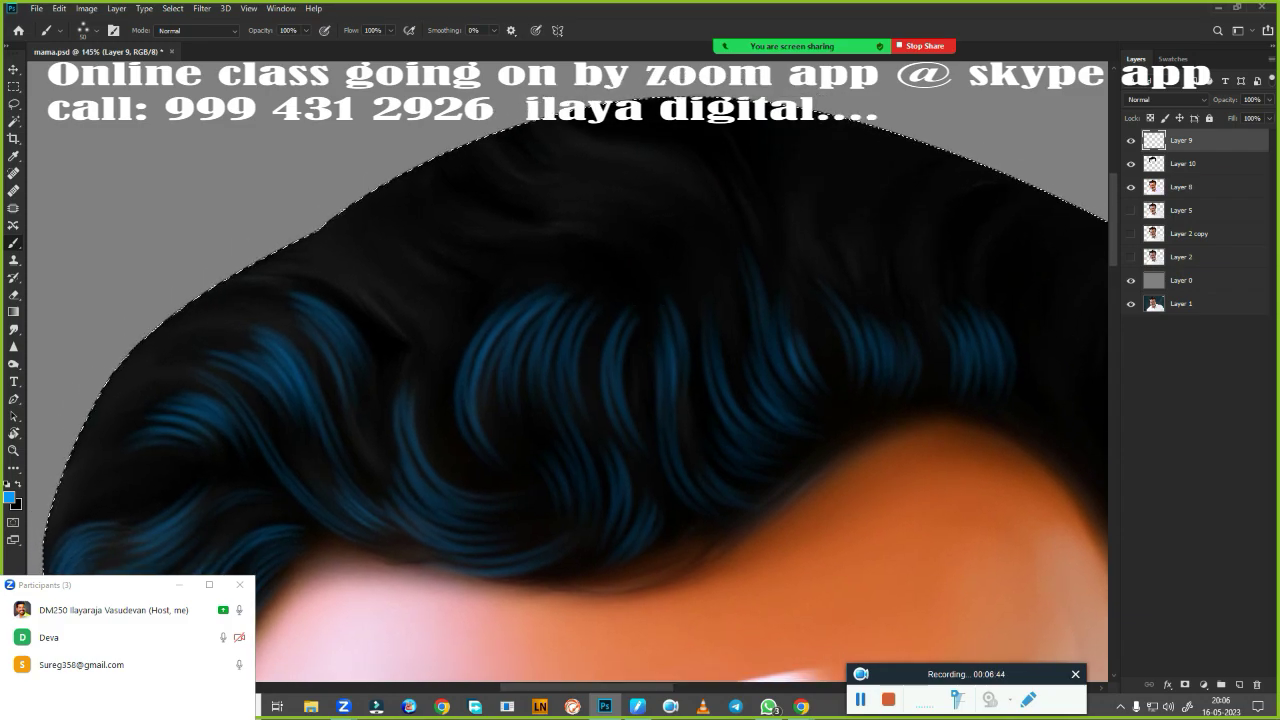
Paint a thin blue strand across the dark hair and a faint one near the hairline.
{"action": "mouse_move", "coordinate": [440, 210]}
{"action": "left_mouse_down"}
{"action": "mouse_move", "coordinate": [600, 238]}
{"action": "mouse_move", "coordinate": [643, 220]}
{"action": "mouse_move", "coordinate": [671, 241]}
{"action": "left_mouse_up"}
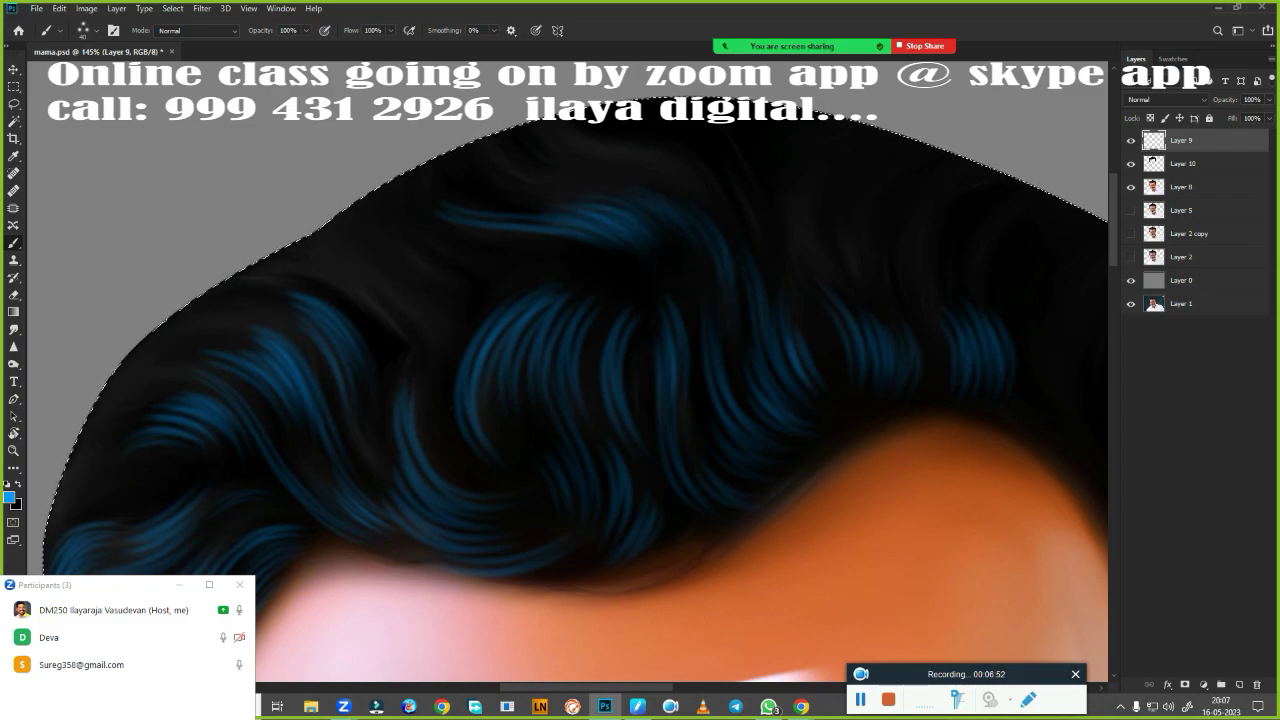
{"action": "left_click_drag", "start_coordinate": [755, 180], "coordinate": [689, 142]}
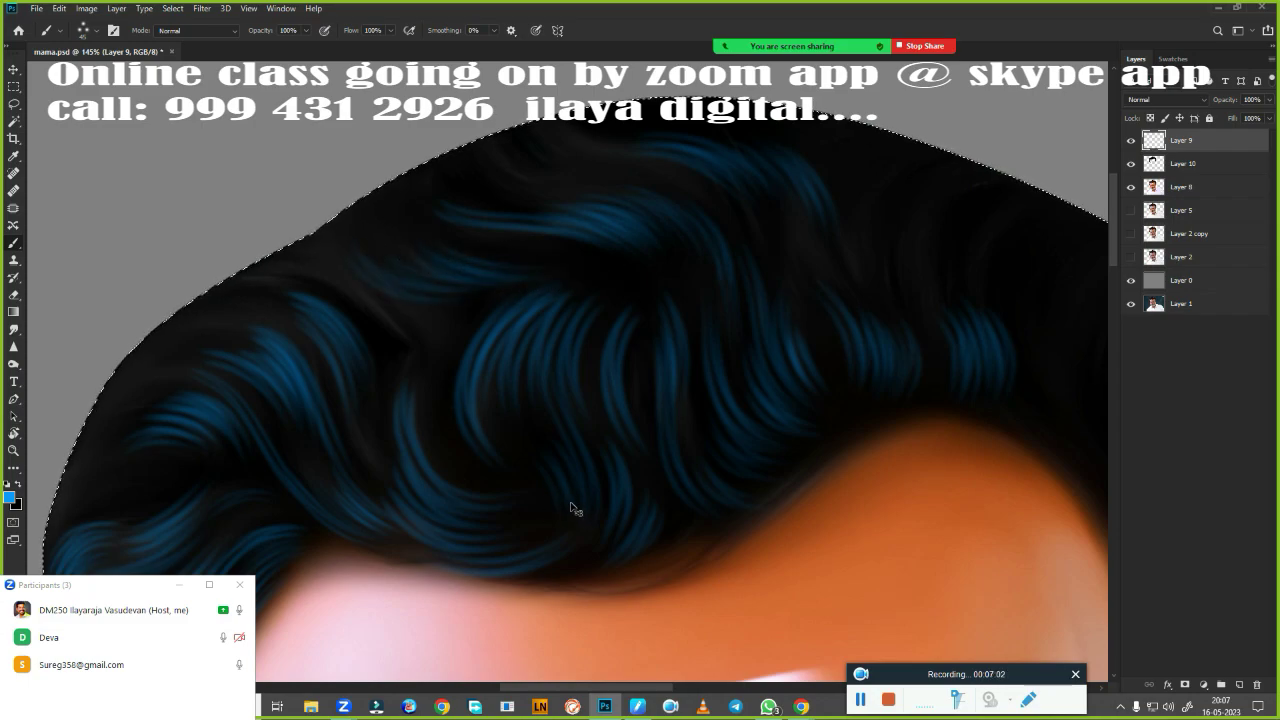
{"action": "scroll", "coordinate": [543, 443], "scroll_direction": "up", "scroll_amount": 2}
{"action": "scroll", "coordinate": [470, 381], "scroll_direction": "up", "scroll_amount": 2}
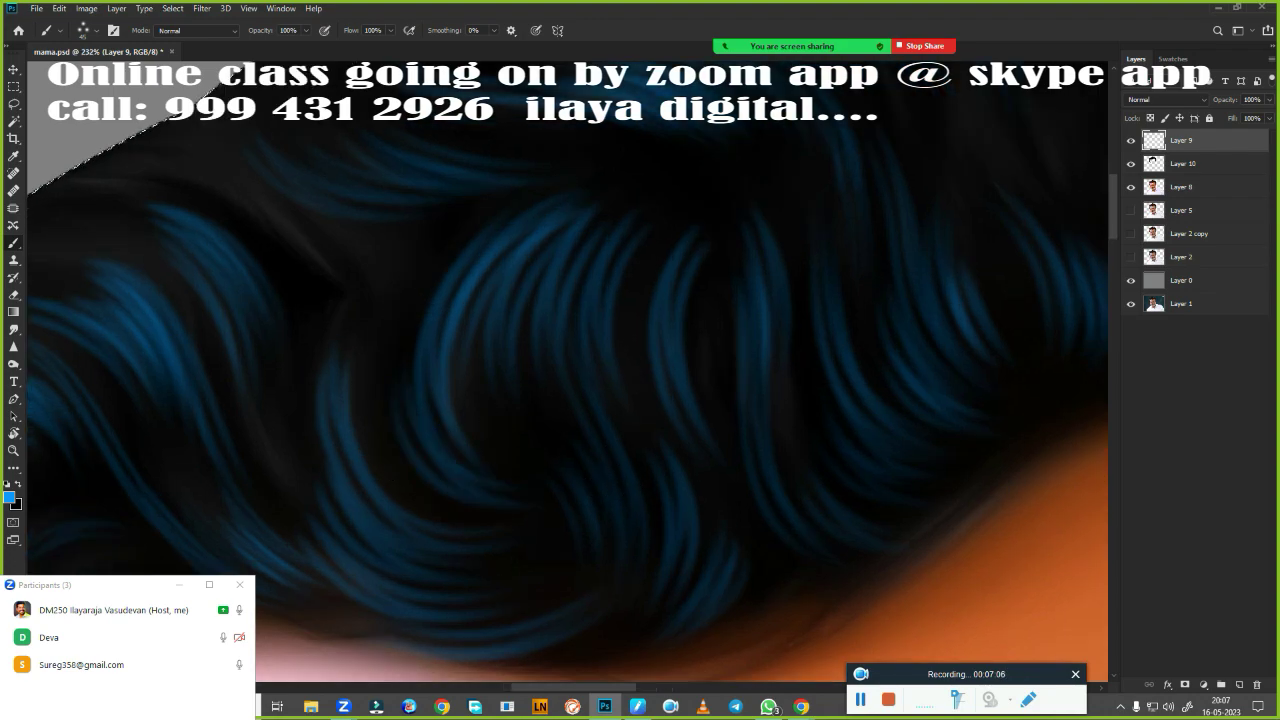
{"action": "left_click_drag", "start_coordinate": [434, 463], "coordinate": [803, 608]}
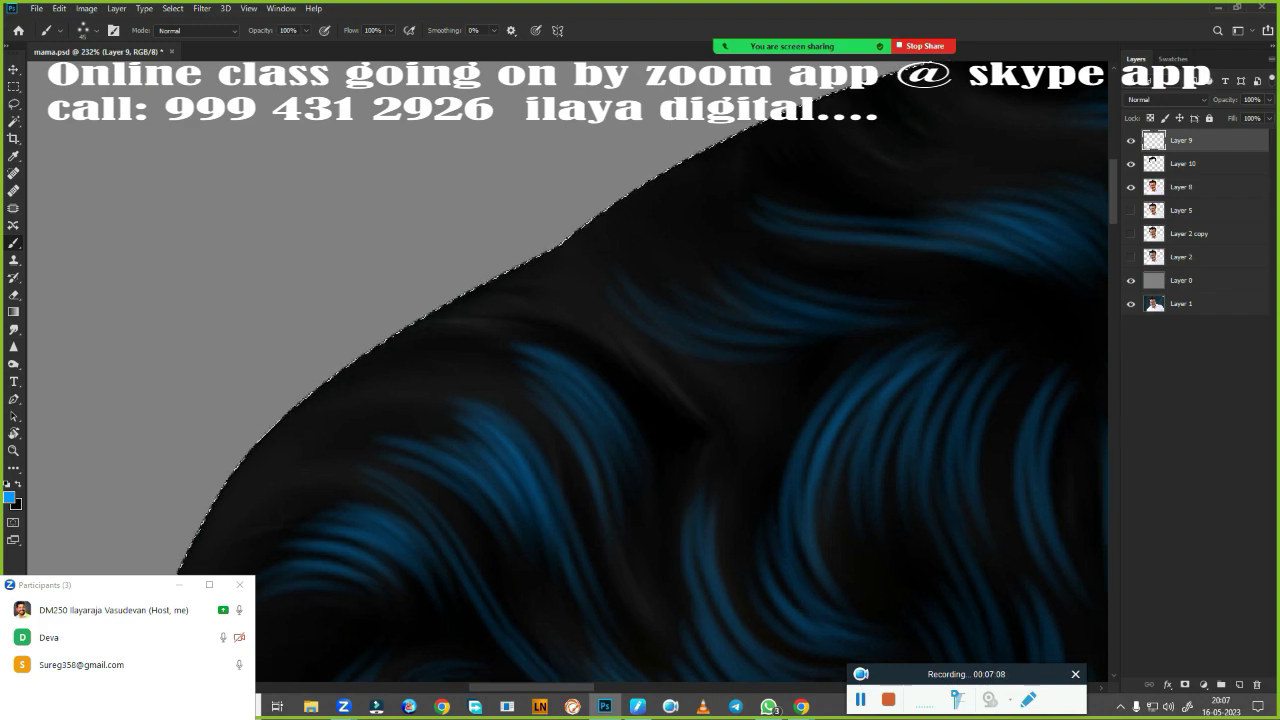
{"action": "mouse_move", "coordinate": [266, 466]}
{"action": "left_mouse_down"}
{"action": "mouse_move", "coordinate": [654, 223]}
{"action": "mouse_move", "coordinate": [580, 234]}
{"action": "mouse_move", "coordinate": [712, 157]}
{"action": "left_mouse_up"}
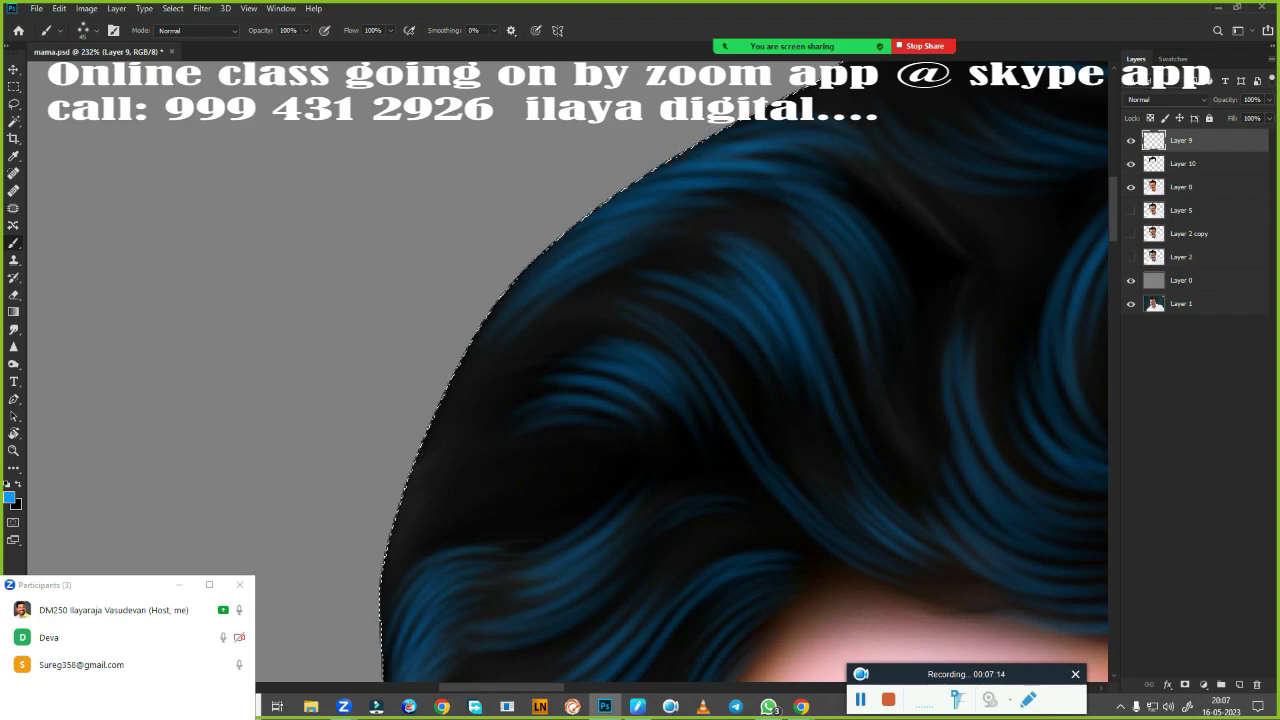
{"action": "mouse_move", "coordinate": [560, 390]}
{"action": "left_mouse_down"}
{"action": "mouse_move", "coordinate": [620, 259]}
{"action": "mouse_move", "coordinate": [614, 200]}
{"action": "mouse_move", "coordinate": [534, 300]}
{"action": "mouse_move", "coordinate": [444, 467]}
{"action": "mouse_move", "coordinate": [528, 237]}
{"action": "left_mouse_up"}
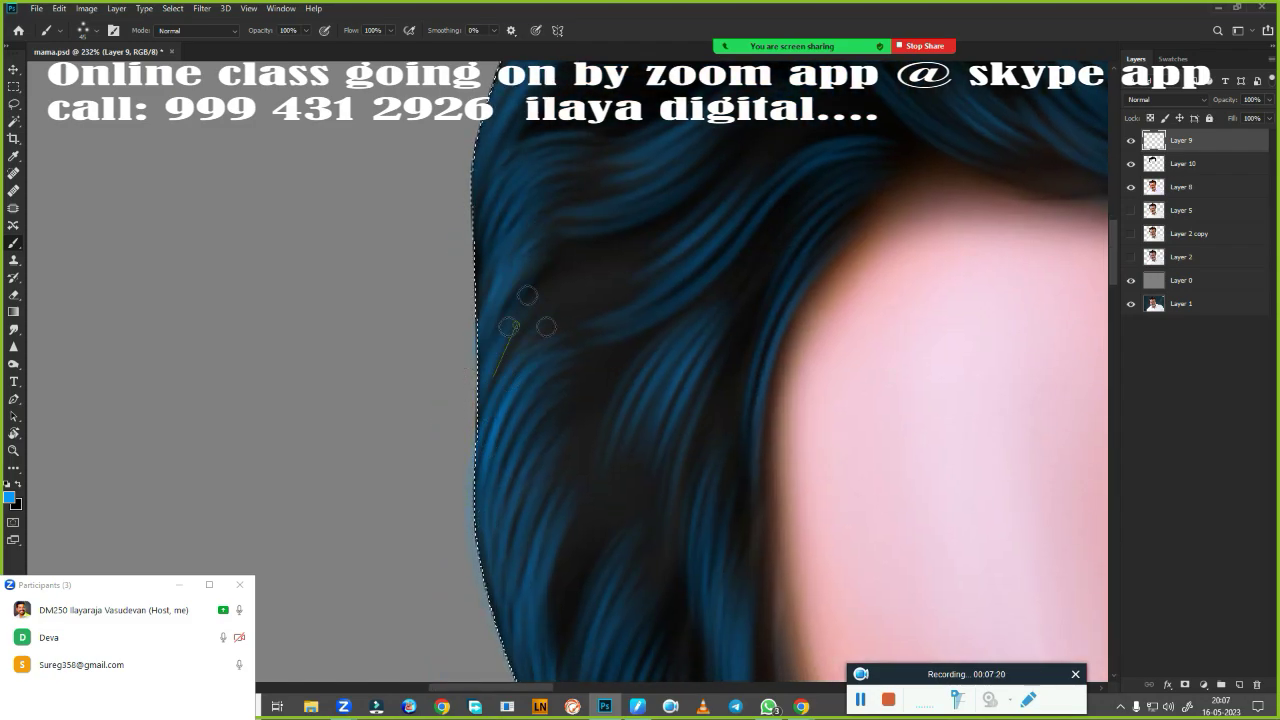
{"action": "left_click_drag", "start_coordinate": [743, 183], "coordinate": [428, 596]}
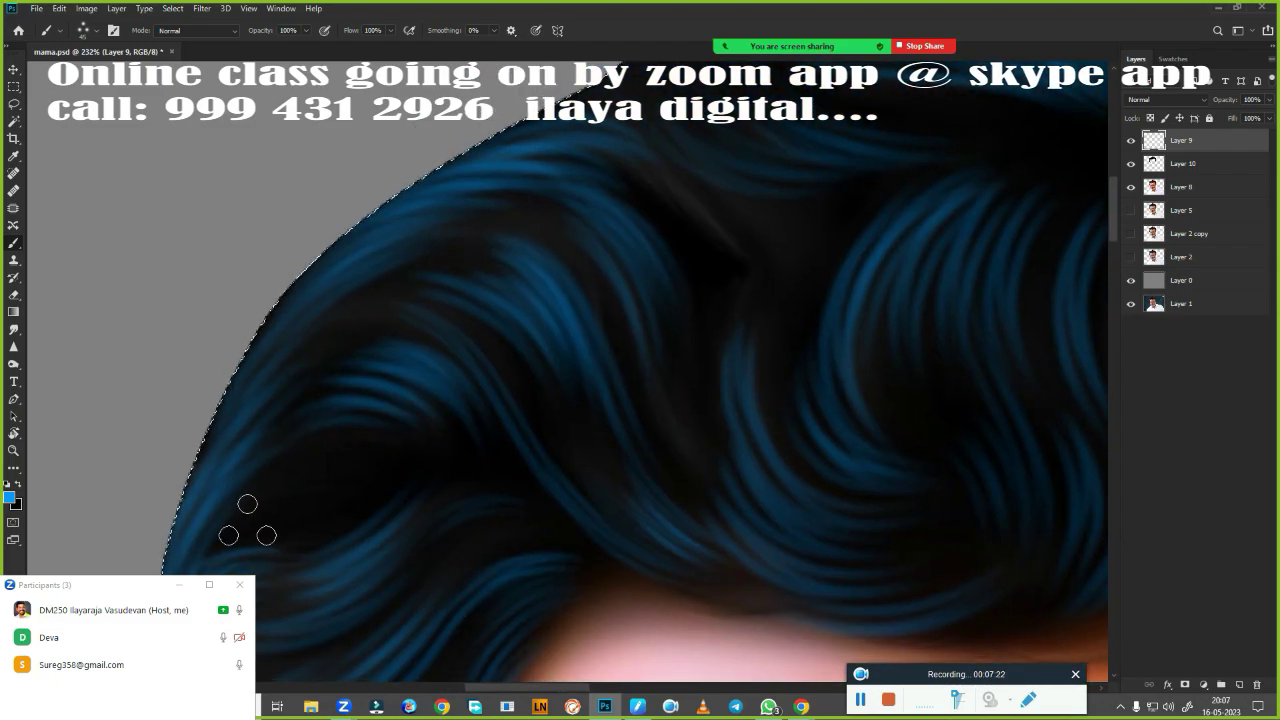
Paint faint blue strands near the hair edge and in the upper hair.
{"action": "key", "text": "ctrl+d"}
{"action": "left_click_drag", "start_coordinate": [497, 391], "coordinate": [487, 444]}
{"action": "key", "text": "ctrl+shift+d"}
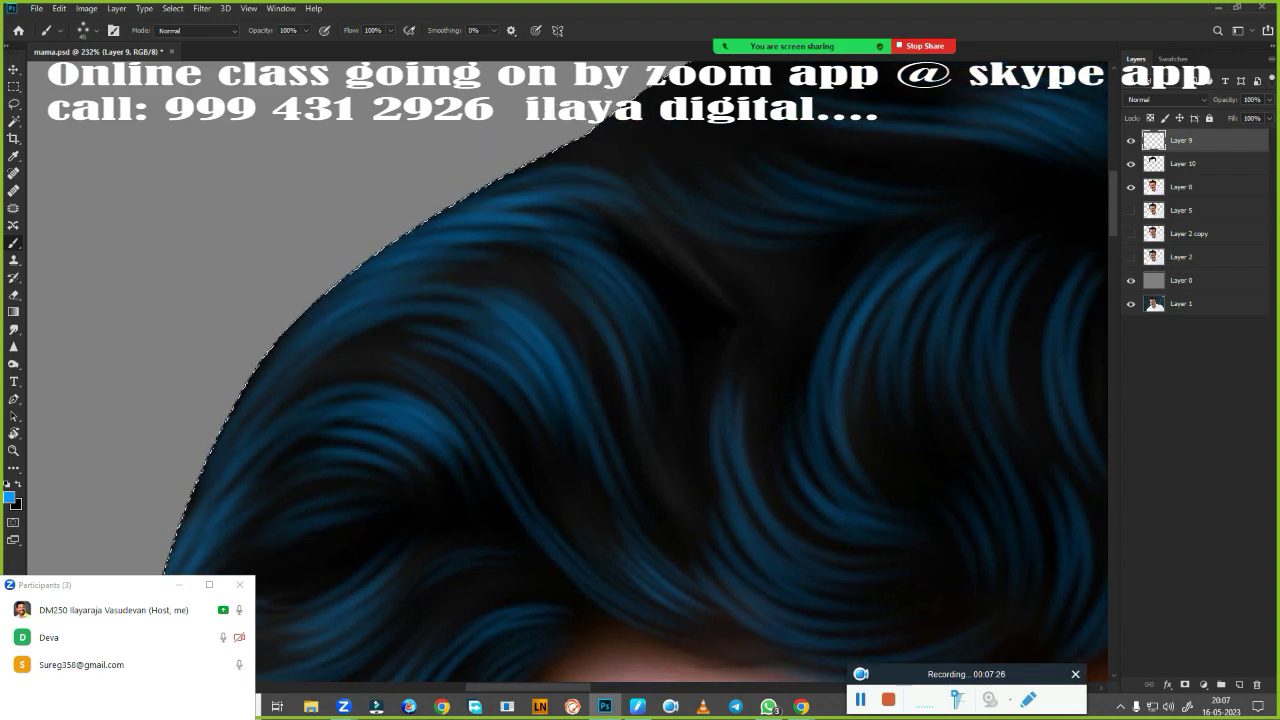
{"action": "left_click_drag", "start_coordinate": [552, 360], "coordinate": [514, 526]}
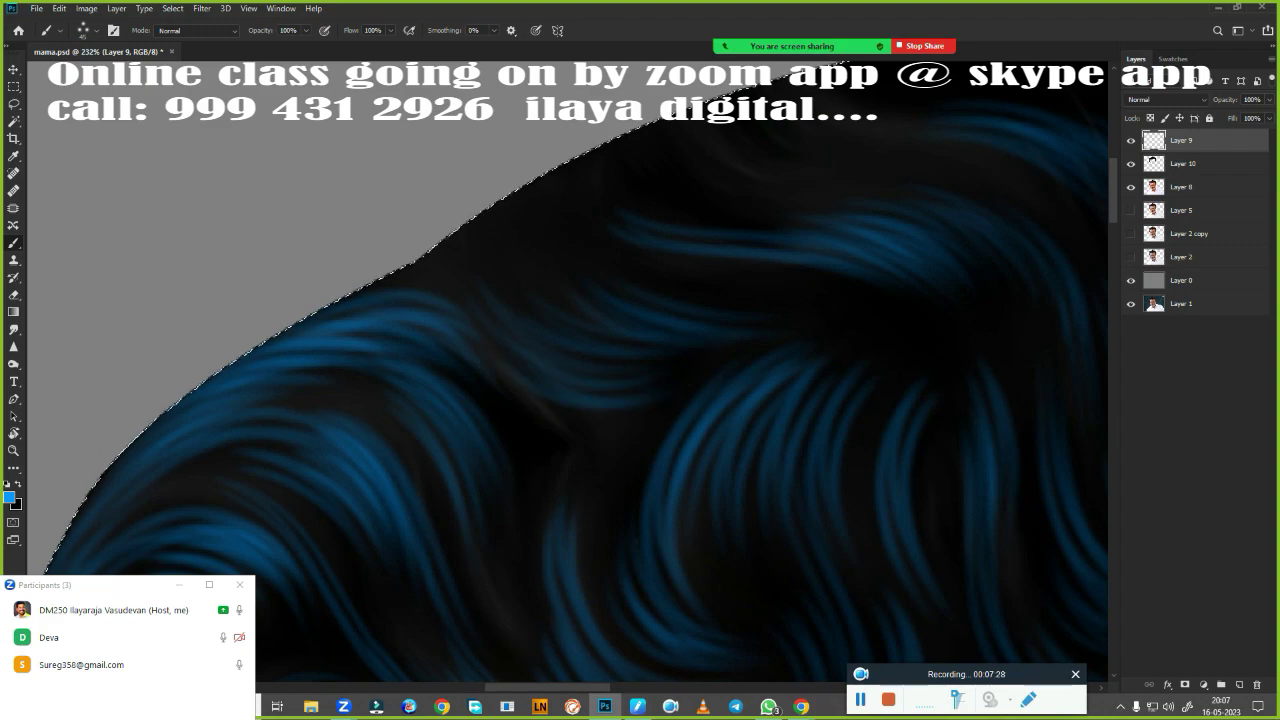
{"action": "key", "text": "ctrl+d"}
{"action": "left_click_drag", "start_coordinate": [669, 369], "coordinate": [574, 486]}
{"action": "key", "text": "ctrl+shift+d"}
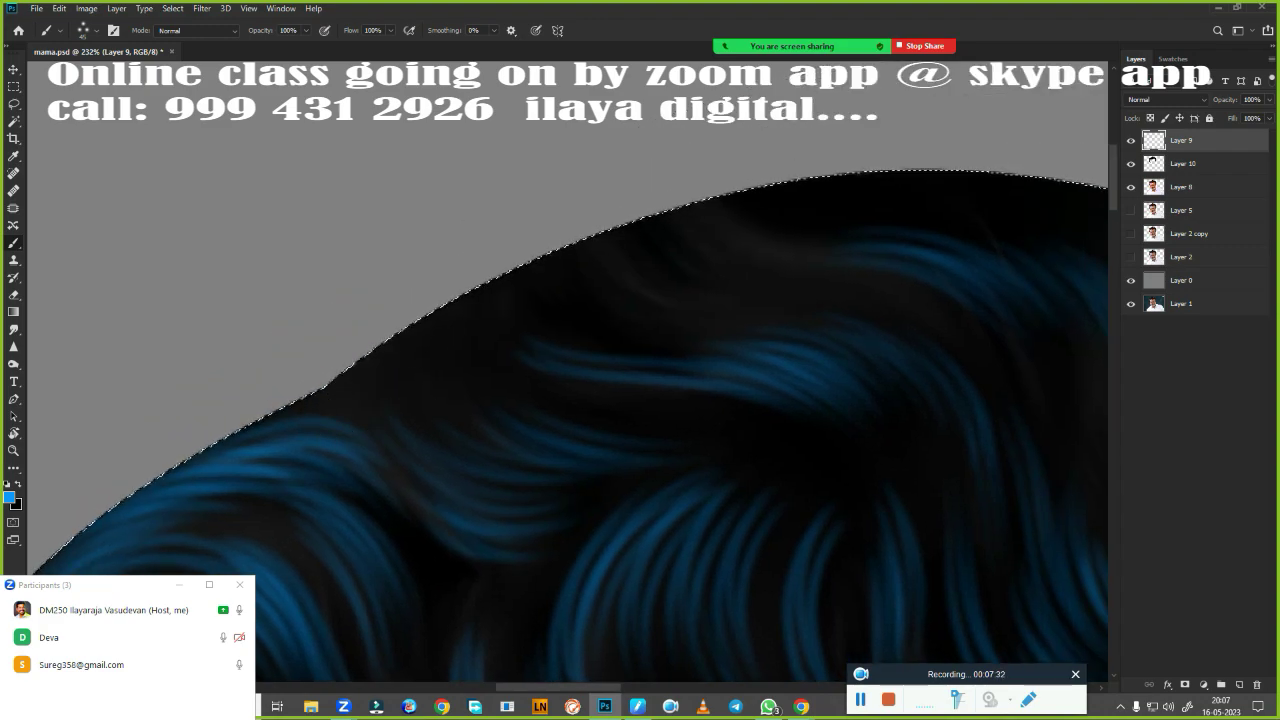
{"action": "left_click_drag", "start_coordinate": [321, 410], "coordinate": [350, 406]}
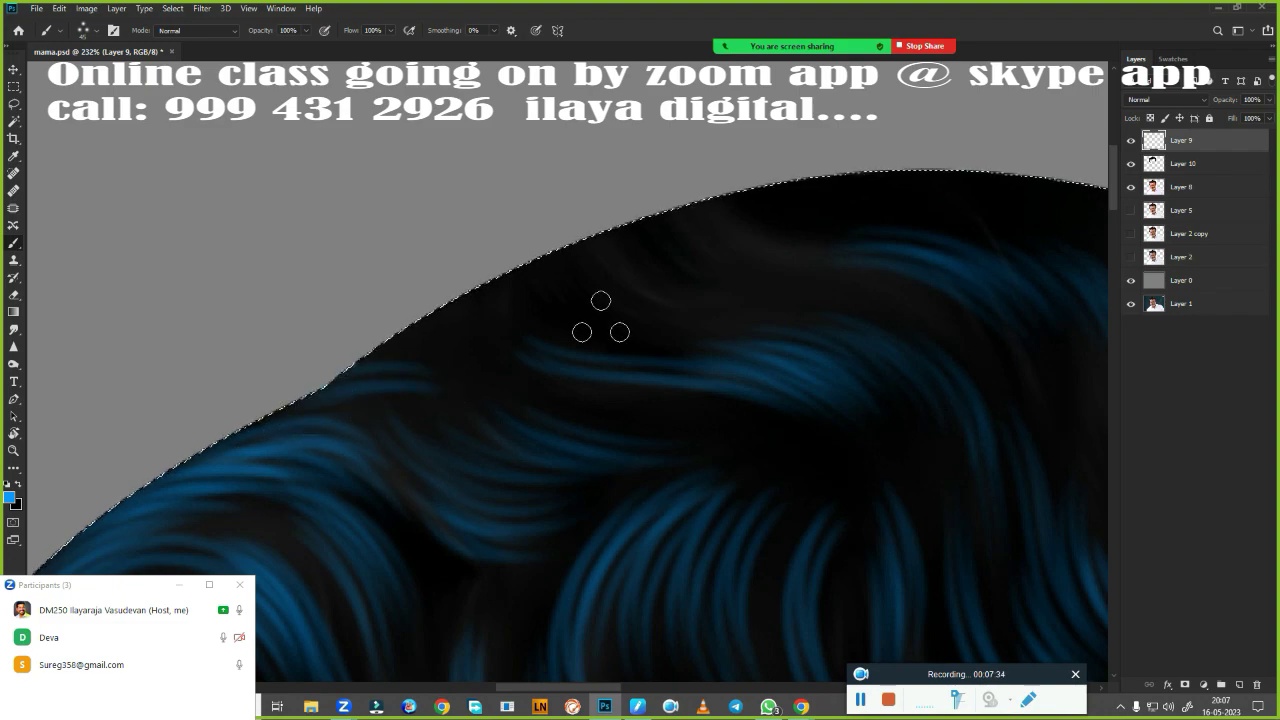
{"action": "left_click_drag", "start_coordinate": [600, 320], "coordinate": [437, 323]}
{"action": "left_click_drag", "start_coordinate": [543, 300], "coordinate": [430, 340]}
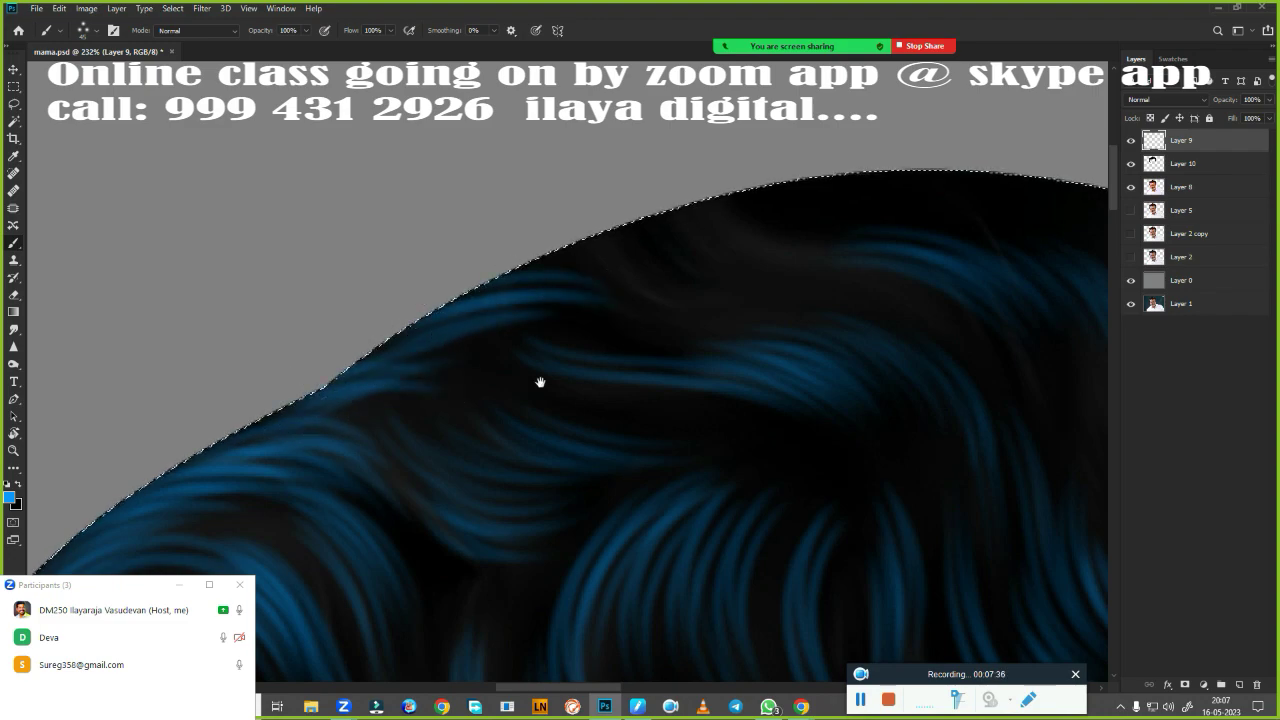
{"action": "left_click_drag", "start_coordinate": [540, 383], "coordinate": [294, 471]}
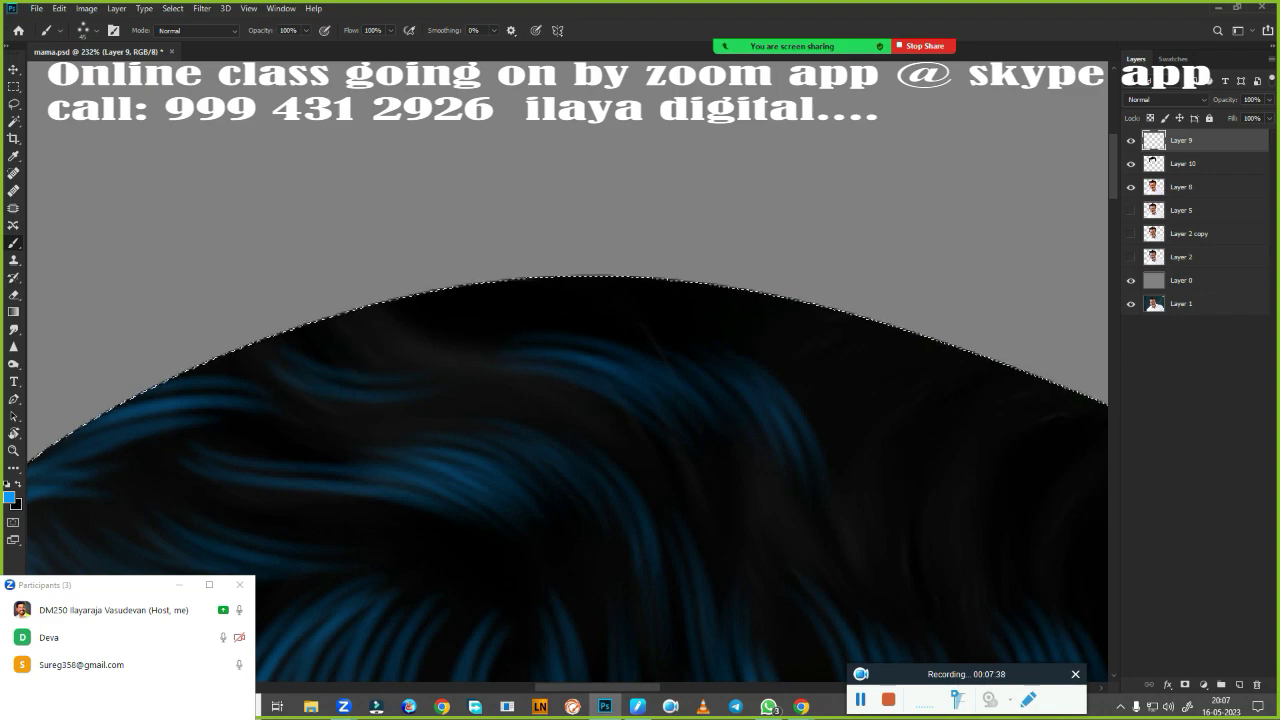
Paint bright blue strands along the top and upper-left of the hair.
{"action": "mouse_move", "coordinate": [355, 380]}
{"action": "left_mouse_down"}
{"action": "mouse_move", "coordinate": [595, 333]}
{"action": "mouse_move", "coordinate": [820, 412]}
{"action": "left_mouse_up"}
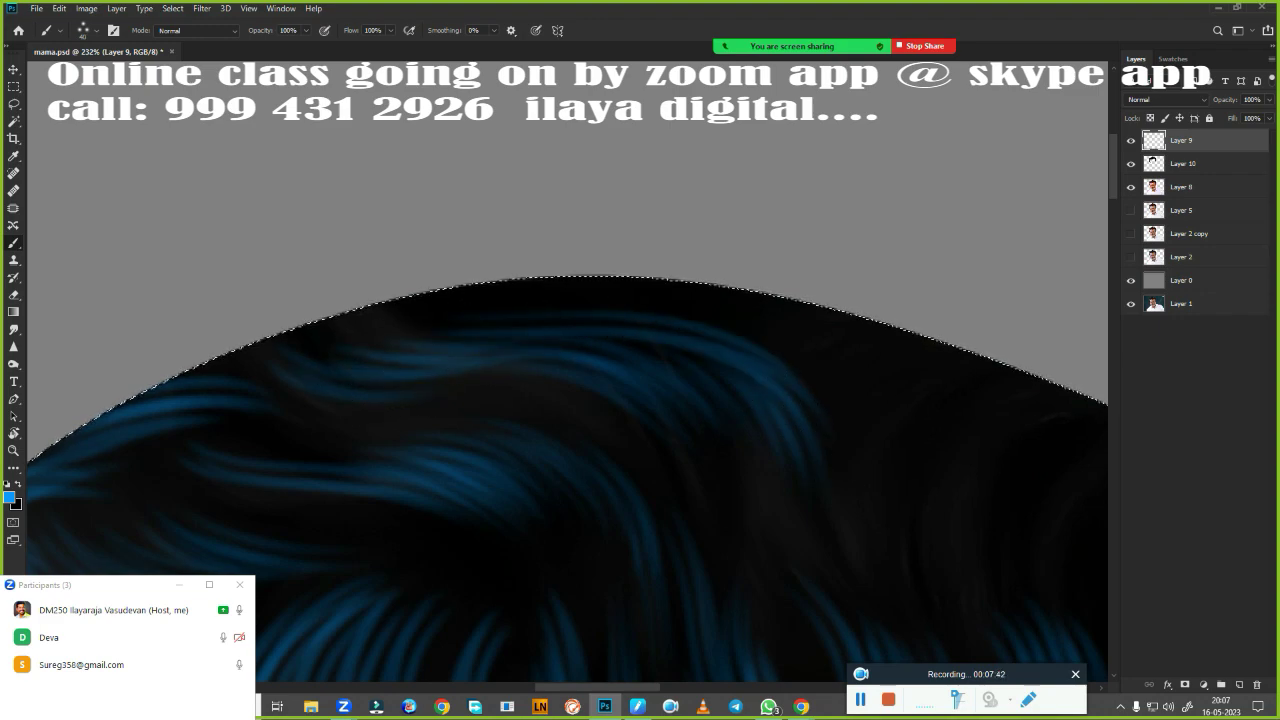
{"action": "left_click_drag", "start_coordinate": [650, 295], "coordinate": [765, 335]}
{"action": "left_click_drag", "start_coordinate": [460, 323], "coordinate": [650, 295]}
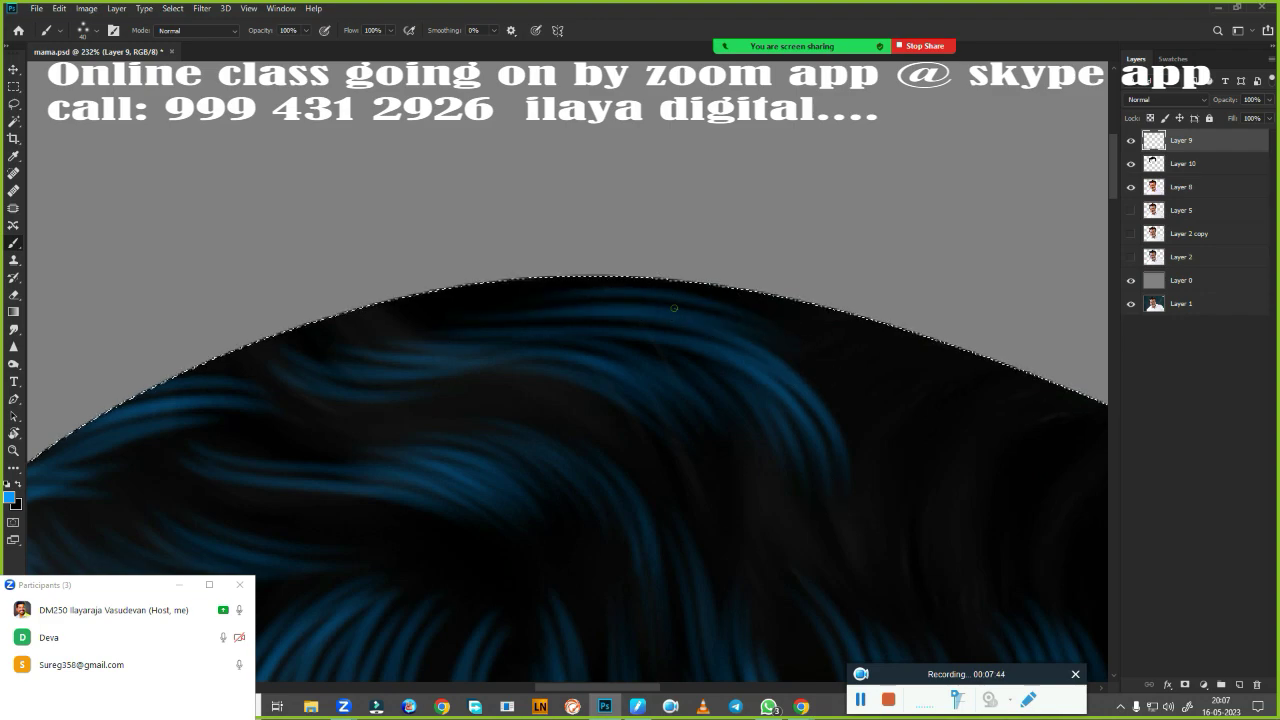
{"action": "left_click_drag", "start_coordinate": [455, 300], "coordinate": [650, 290]}
{"action": "left_click_drag", "start_coordinate": [263, 346], "coordinate": [438, 330]}
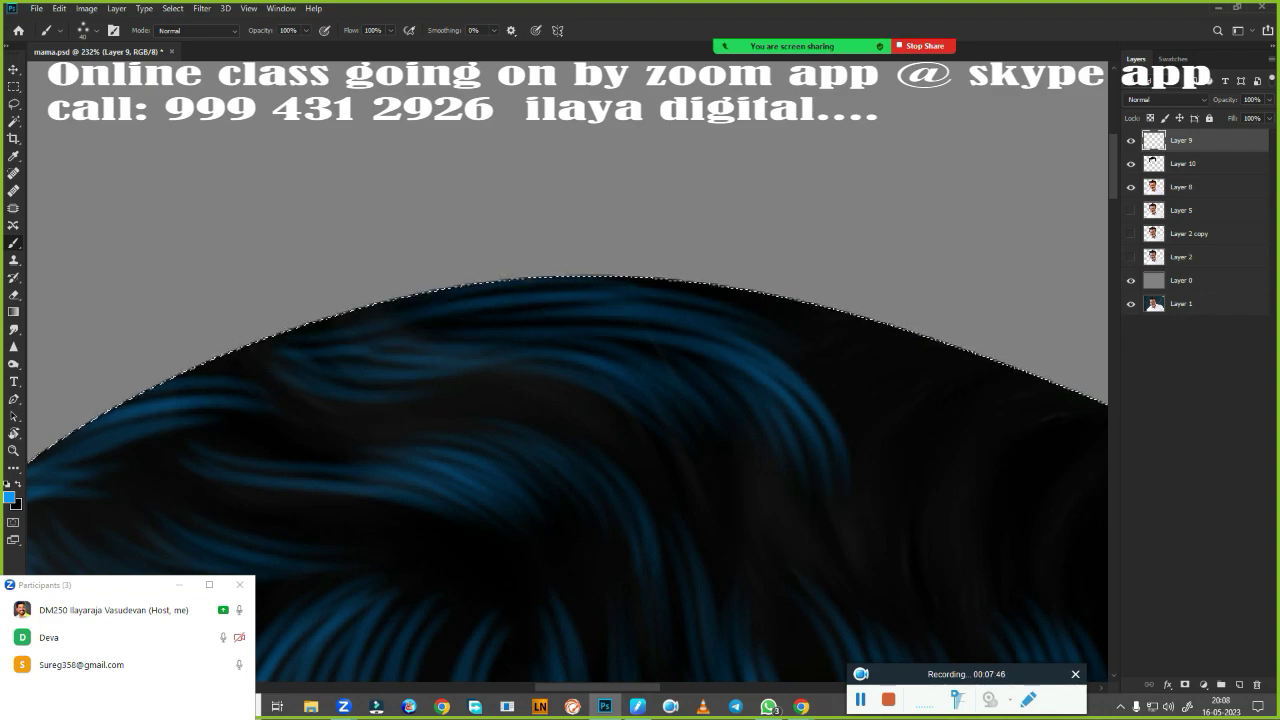
{"action": "left_click_drag", "start_coordinate": [270, 395], "coordinate": [430, 405]}
{"action": "left_click_drag", "start_coordinate": [320, 425], "coordinate": [630, 365]}
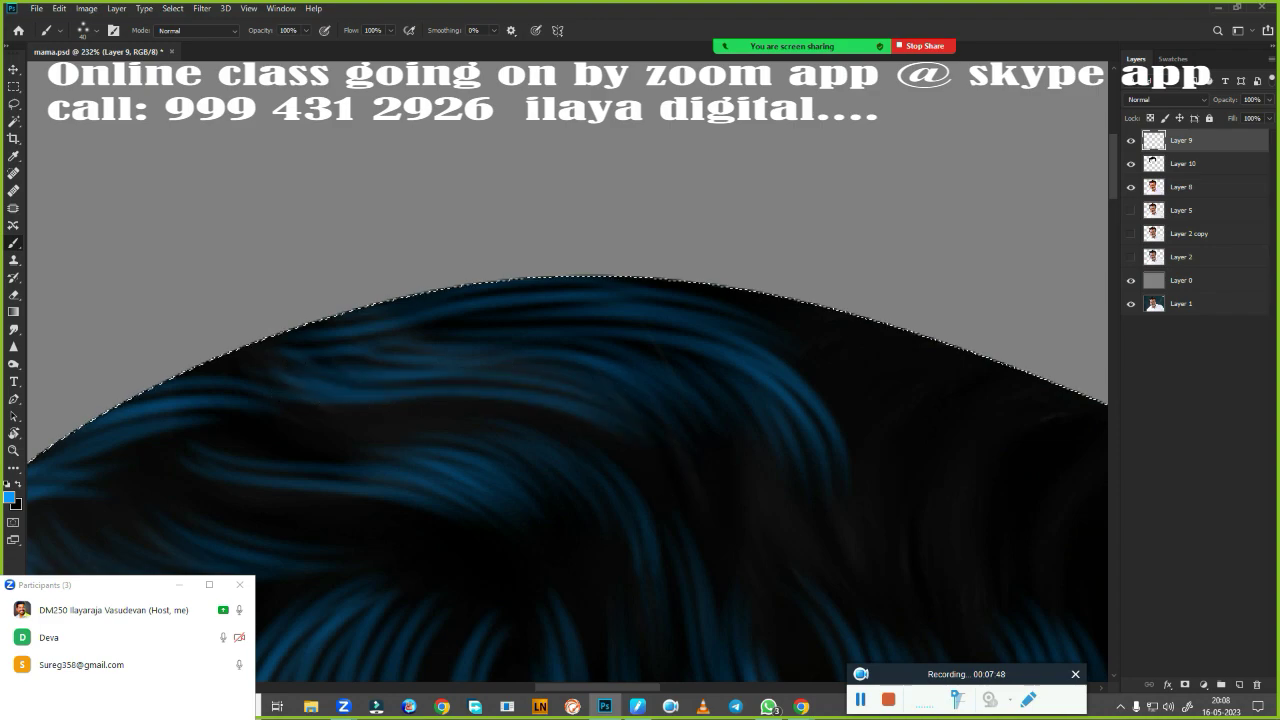
Paint several faint blue strands near the top of the hair.
{"action": "scroll", "coordinate": [749, 366], "scroll_direction": "down", "scroll_amount": 3}
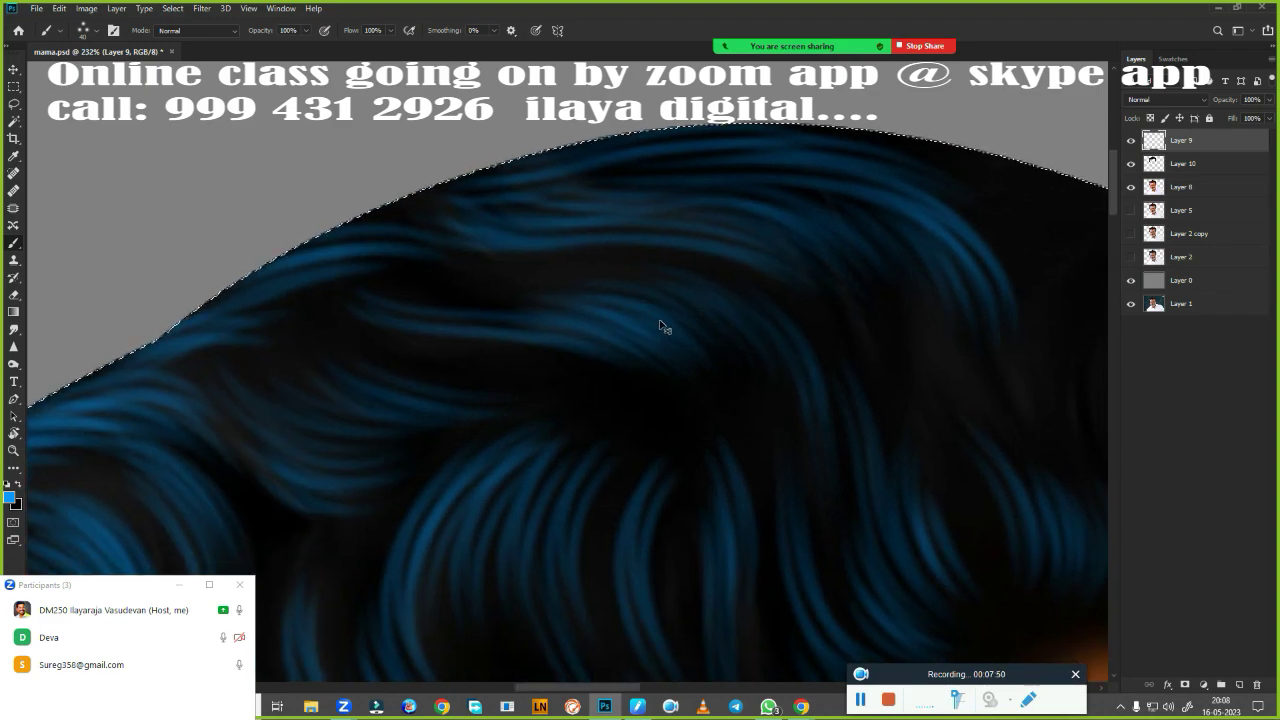
{"action": "left_click_drag", "start_coordinate": [515, 312], "coordinate": [845, 210]}
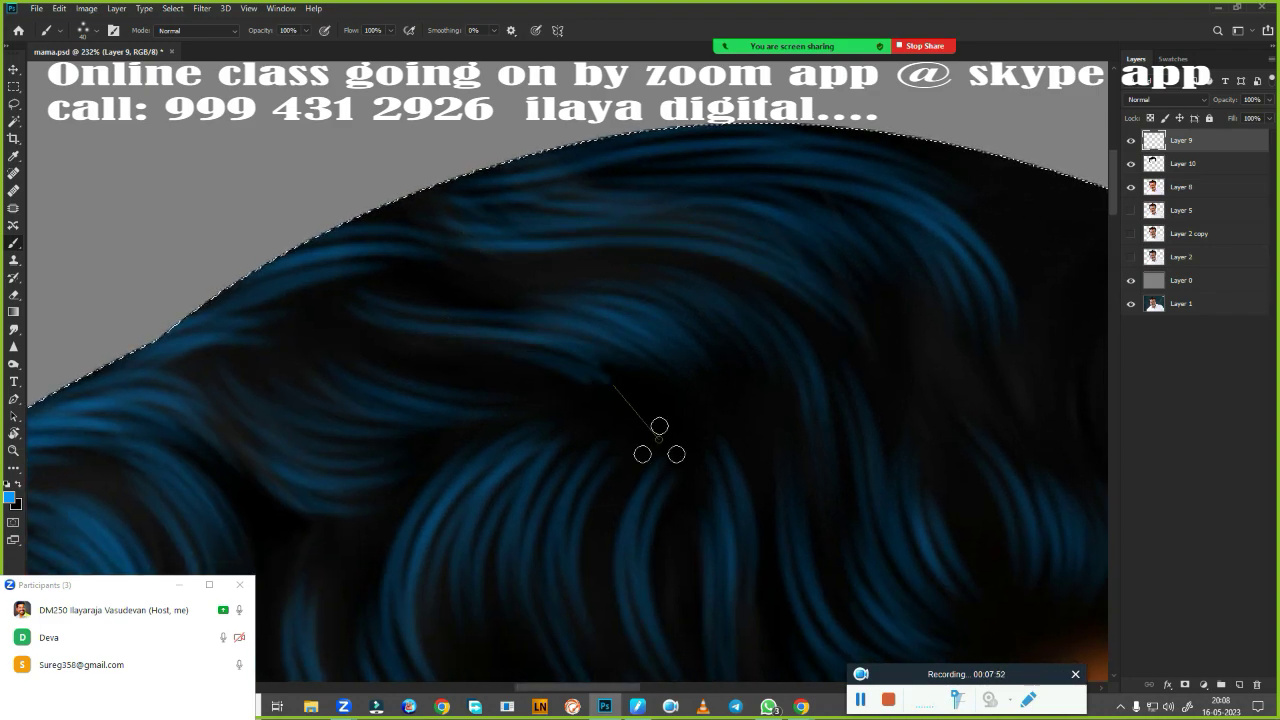
{"action": "mouse_move", "coordinate": [717, 423]}
{"action": "left_mouse_down"}
{"action": "mouse_move", "coordinate": [534, 491]}
{"action": "mouse_move", "coordinate": [340, 489]}
{"action": "left_mouse_up"}
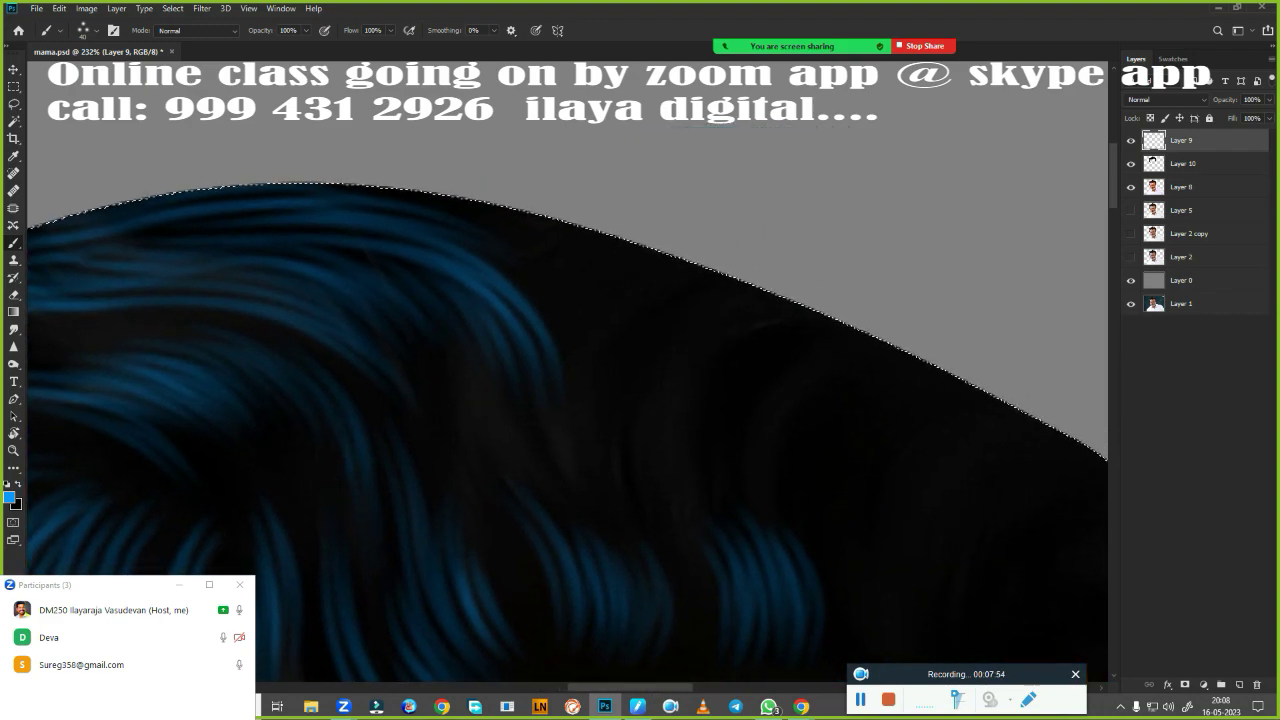
{"action": "mouse_move", "coordinate": [590, 266]}
{"action": "left_mouse_down"}
{"action": "mouse_move", "coordinate": [620, 284]}
{"action": "mouse_move", "coordinate": [650, 385]}
{"action": "left_mouse_up"}
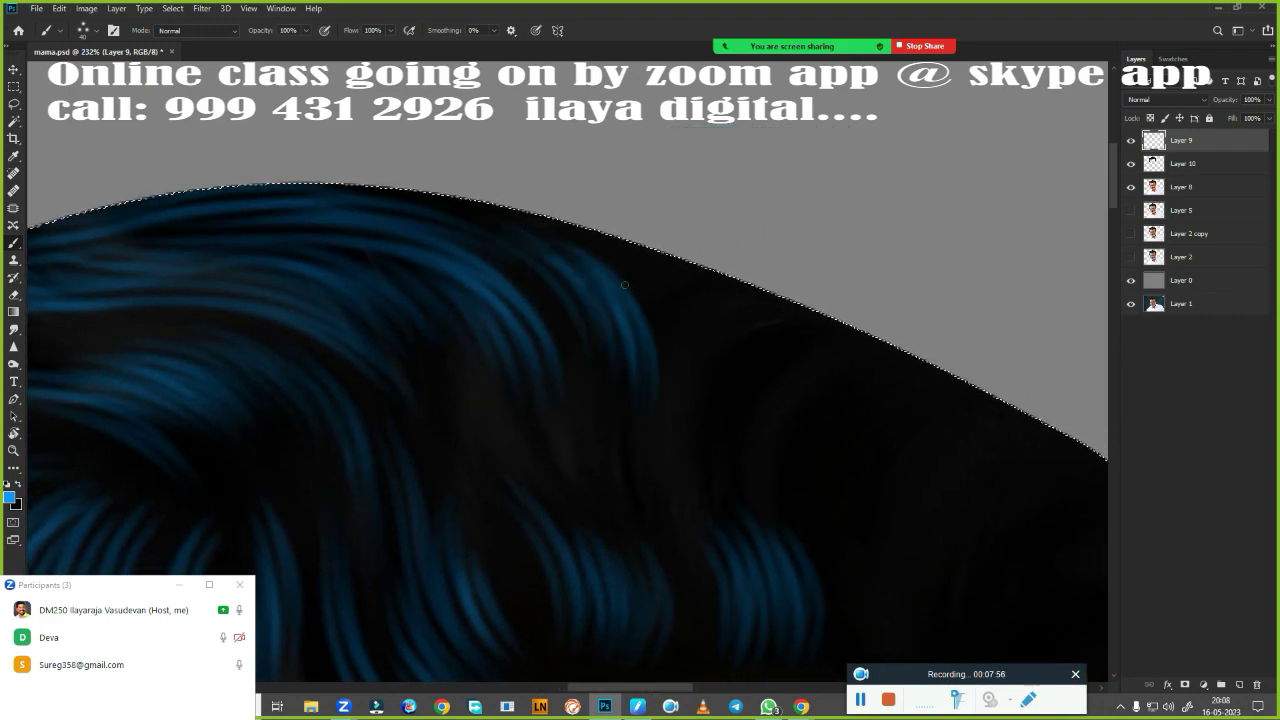
{"action": "left_click_drag", "start_coordinate": [632, 290], "coordinate": [682, 415]}
{"action": "left_click_drag", "start_coordinate": [660, 315], "coordinate": [695, 425]}
{"action": "left_click_drag", "start_coordinate": [700, 370], "coordinate": [478, 206]}
{"action": "mouse_move", "coordinate": [711, 409]}
{"action": "left_mouse_down"}
{"action": "mouse_move", "coordinate": [608, 323]}
{"action": "mouse_move", "coordinate": [549, 369]}
{"action": "left_mouse_up"}
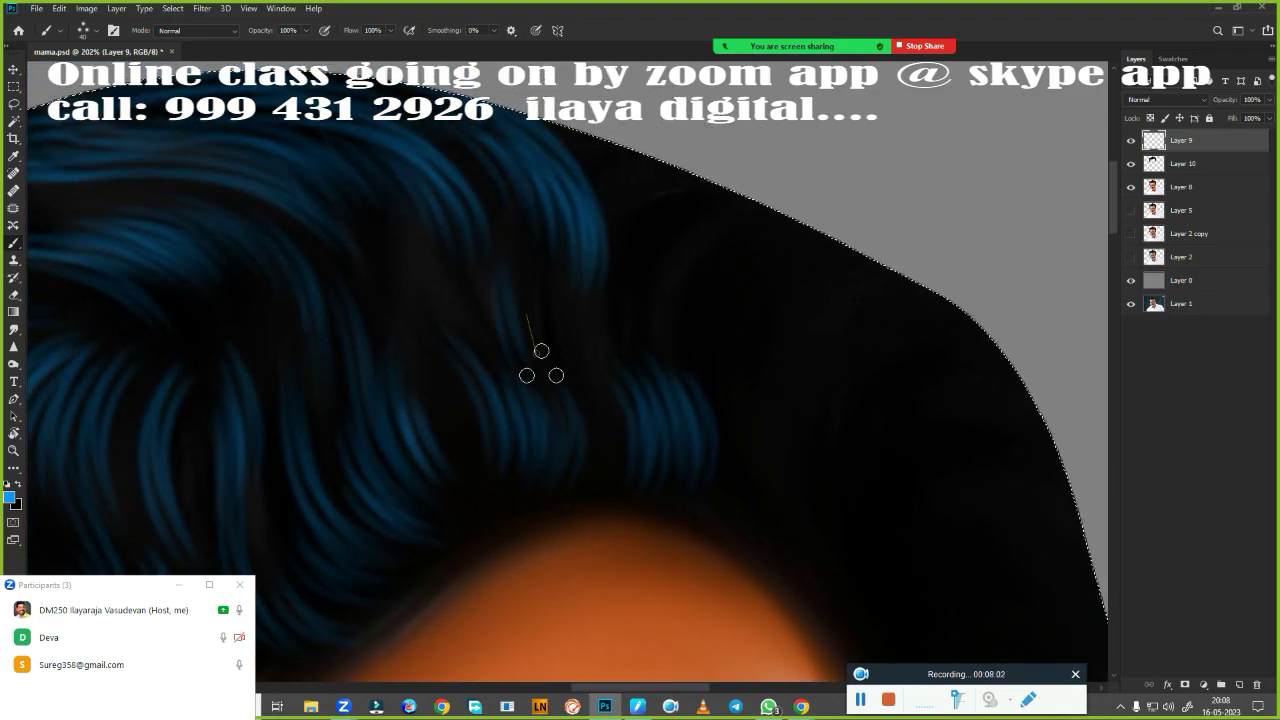
Paint fine blue strands along the hair's lower edge above the forehead.
{"action": "left_click_drag", "start_coordinate": [597, 463], "coordinate": [569, 506]}
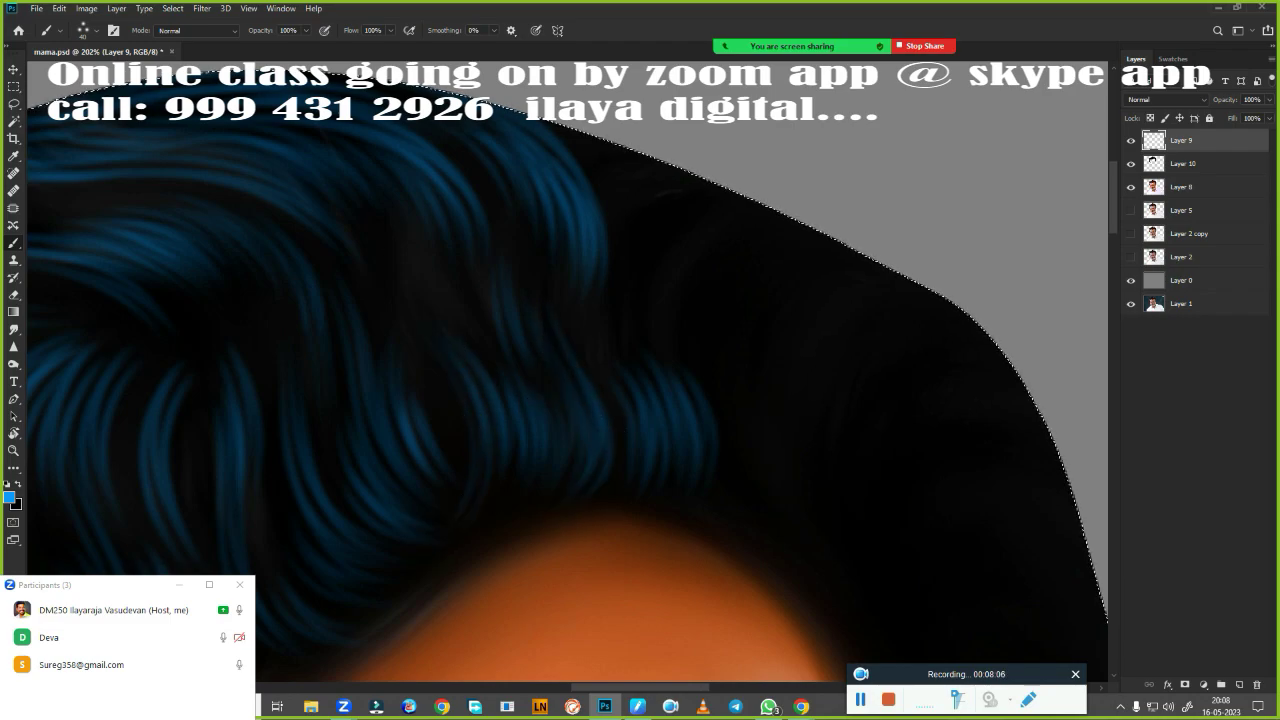
{"action": "left_click_drag", "start_coordinate": [650, 530], "coordinate": [891, 334]}
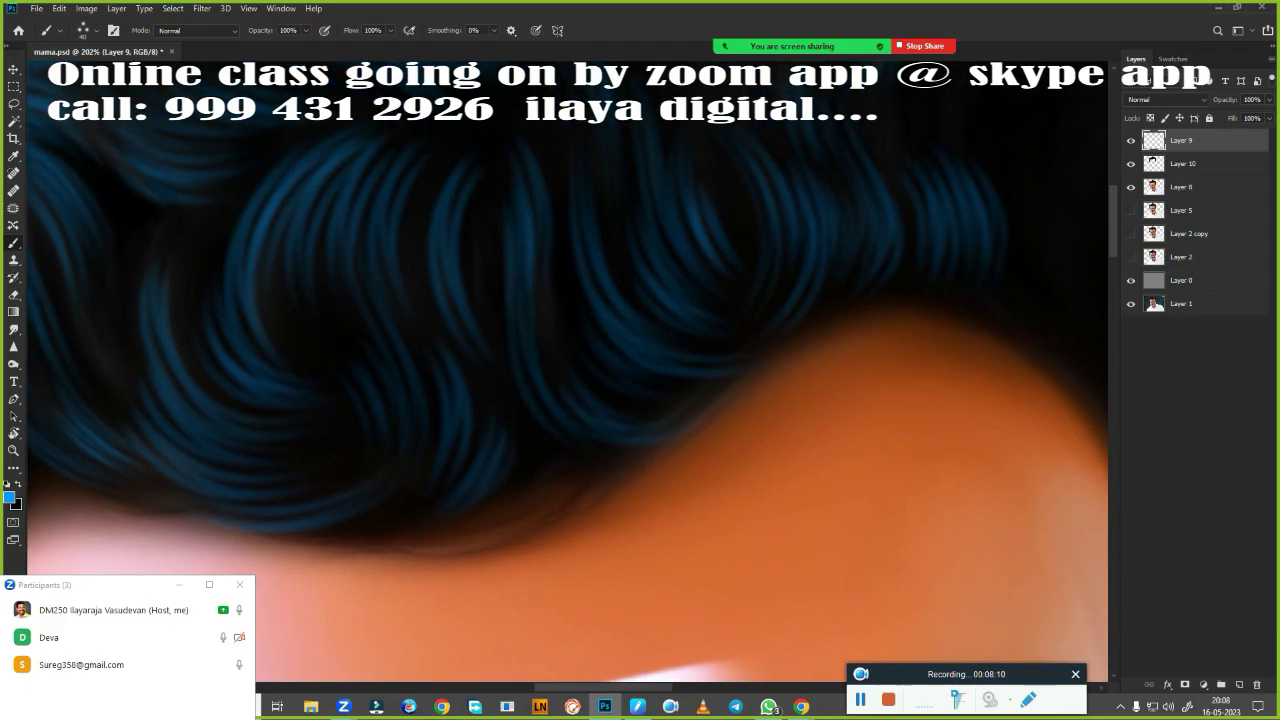
{"action": "left_click_drag", "start_coordinate": [430, 548], "coordinate": [545, 502]}
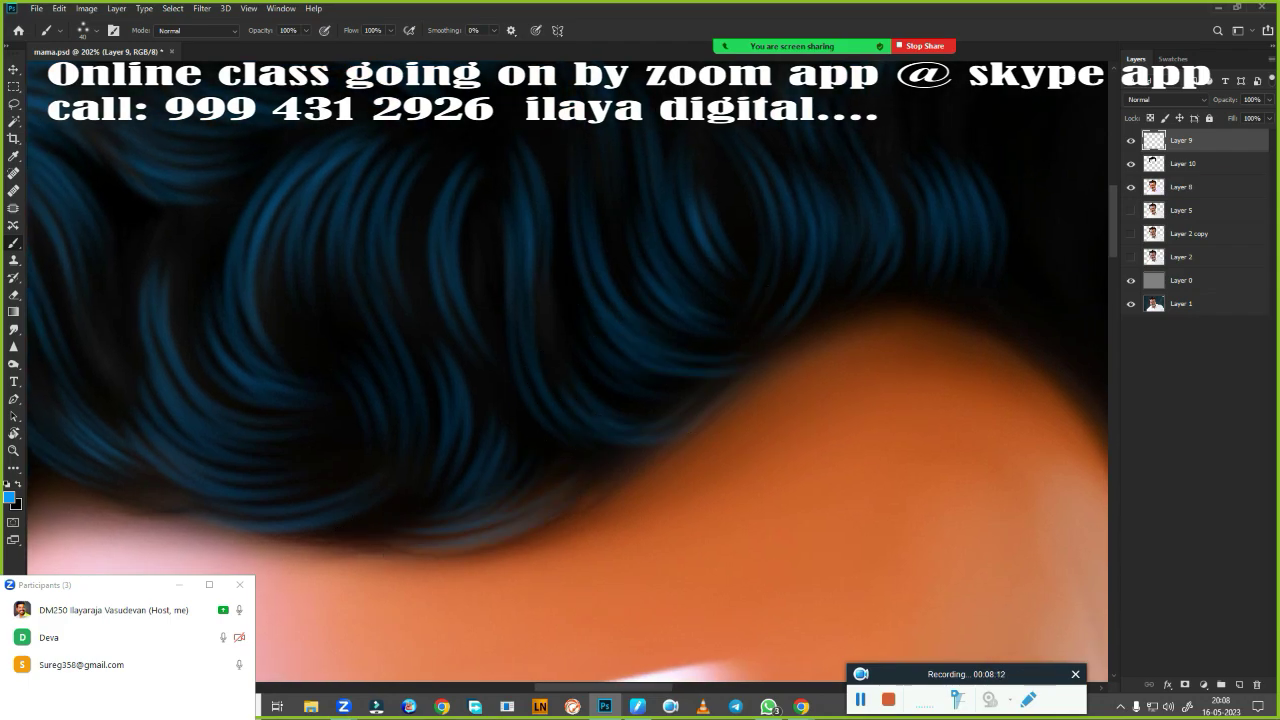
{"action": "left_click_drag", "start_coordinate": [450, 522], "coordinate": [336, 536]}
{"action": "left_click_drag", "start_coordinate": [440, 545], "coordinate": [515, 515]}
{"action": "left_click_drag", "start_coordinate": [700, 570], "coordinate": [777, 406]}
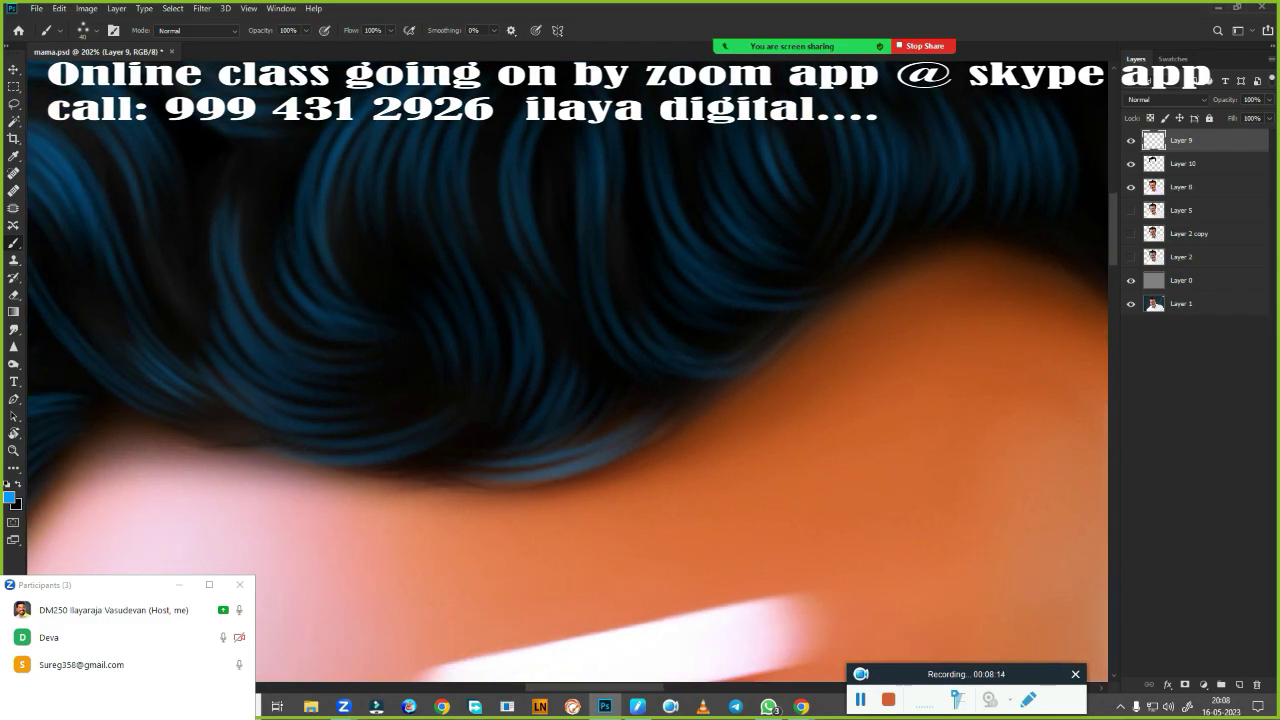
{"action": "mouse_move", "coordinate": [828, 280]}
{"action": "left_mouse_down"}
{"action": "mouse_move", "coordinate": [741, 464]}
{"action": "mouse_move", "coordinate": [910, 410]}
{"action": "left_mouse_up"}
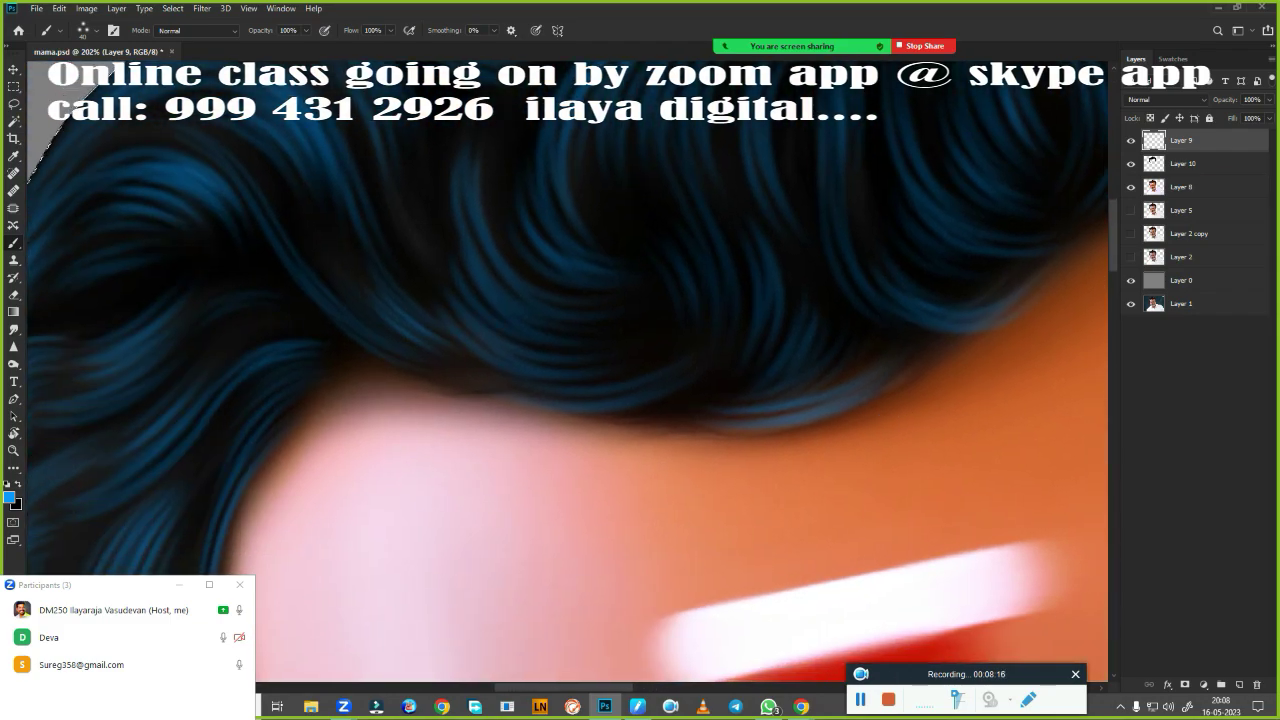
{"action": "mouse_move", "coordinate": [557, 401]}
{"action": "left_mouse_down"}
{"action": "mouse_move", "coordinate": [700, 390]}
{"action": "mouse_move", "coordinate": [578, 432]}
{"action": "left_mouse_up"}
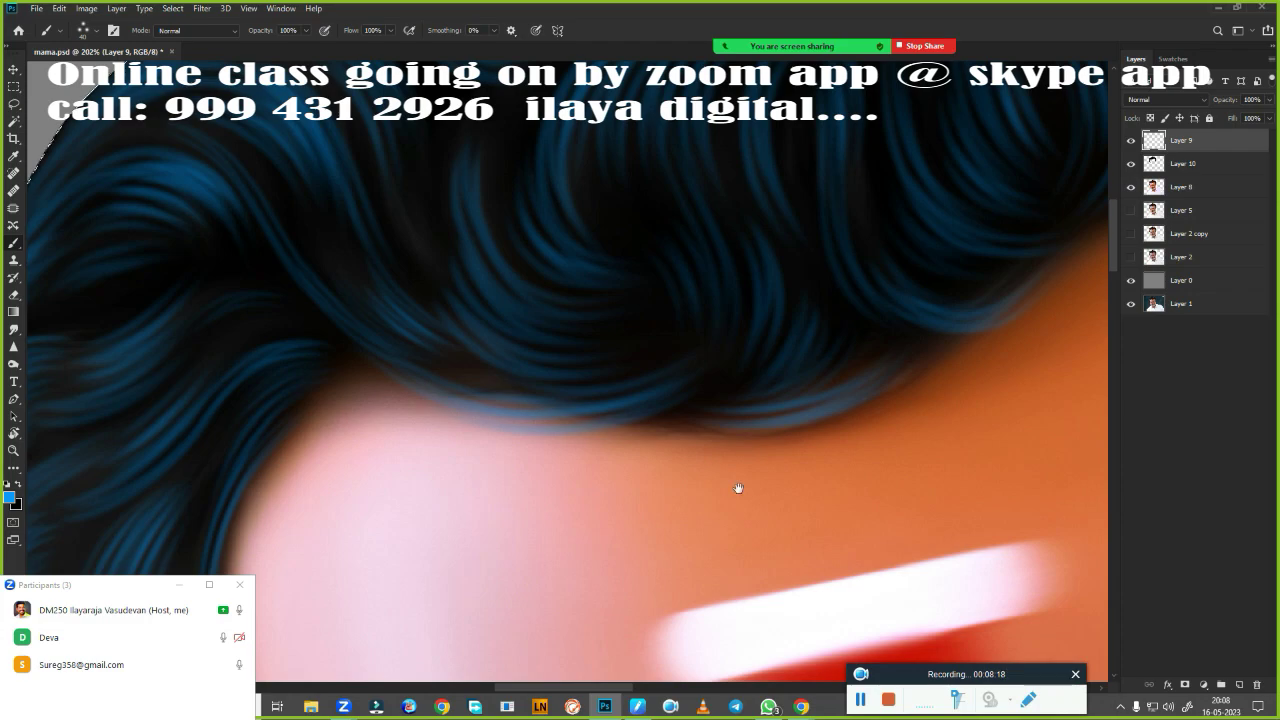
Paint a brighter blue strand through the left side of the hair.
{"action": "mouse_move", "coordinate": [738, 488]}
{"action": "left_mouse_down"}
{"action": "mouse_move", "coordinate": [380, 534]}
{"action": "mouse_move", "coordinate": [934, 503]}
{"action": "left_mouse_up"}
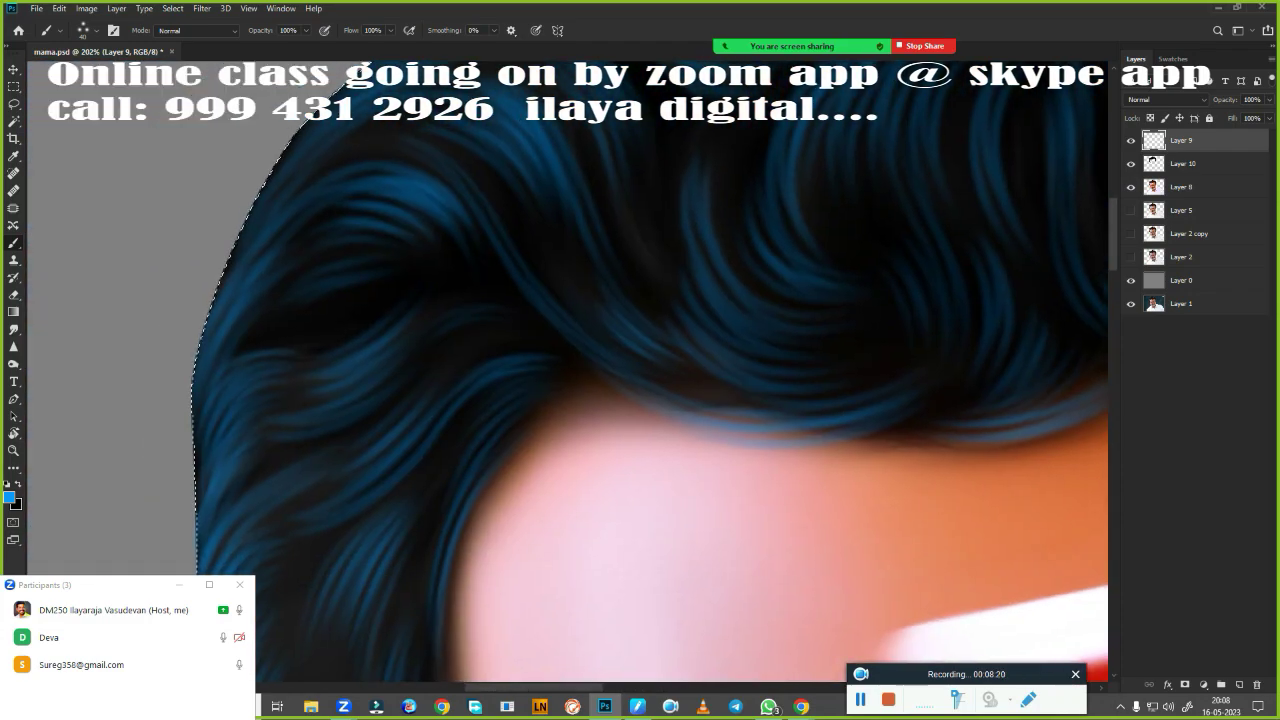
{"action": "left_click_drag", "start_coordinate": [476, 178], "coordinate": [600, 345]}
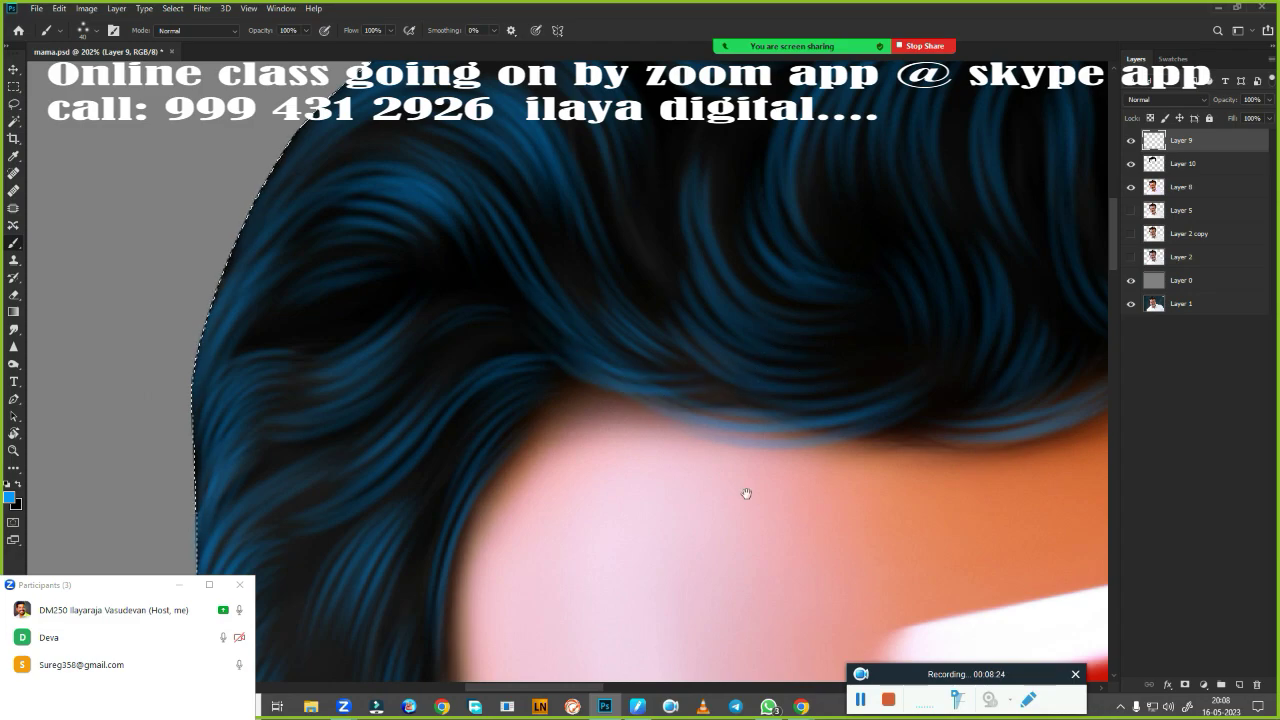
{"action": "mouse_move", "coordinate": [874, 473]}
{"action": "left_mouse_down"}
{"action": "mouse_move", "coordinate": [749, 463]}
{"action": "mouse_move", "coordinate": [795, 443]}
{"action": "left_mouse_up"}
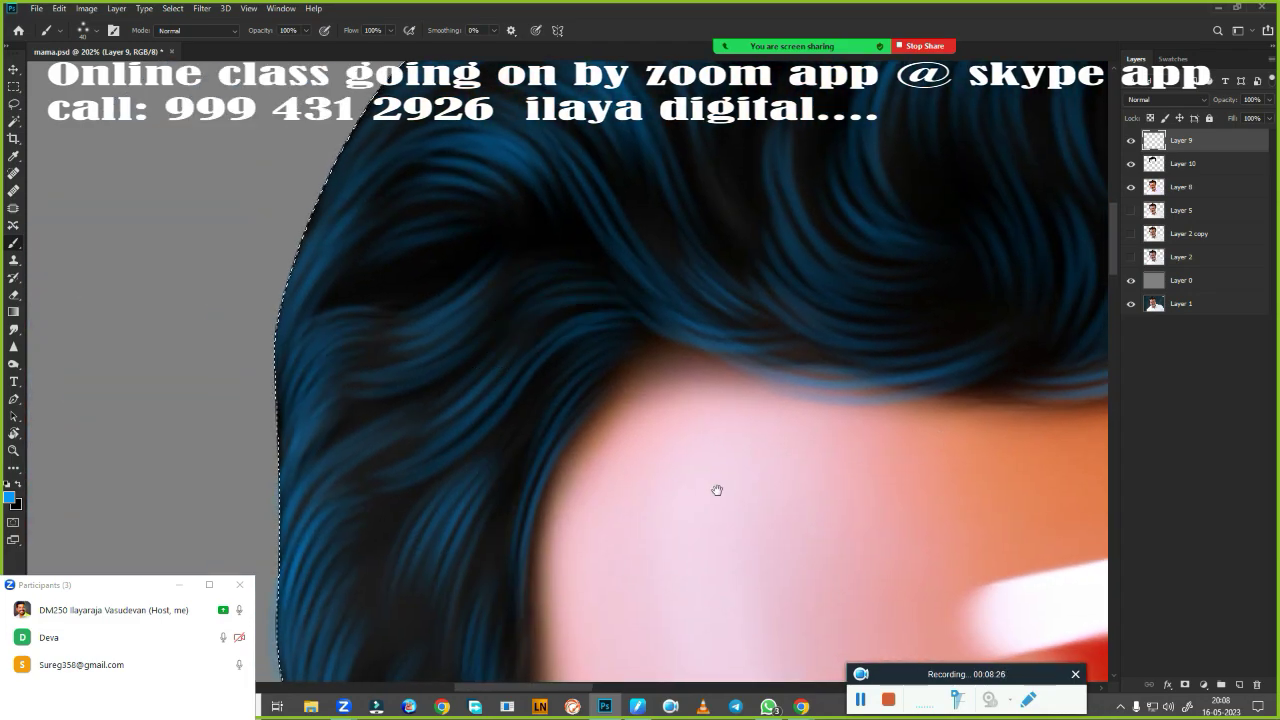
{"action": "mouse_move", "coordinate": [714, 491]}
{"action": "left_mouse_down"}
{"action": "mouse_move", "coordinate": [344, 508]}
{"action": "mouse_move", "coordinate": [643, 514]}
{"action": "mouse_move", "coordinate": [680, 569]}
{"action": "mouse_move", "coordinate": [706, 549]}
{"action": "left_mouse_up"}
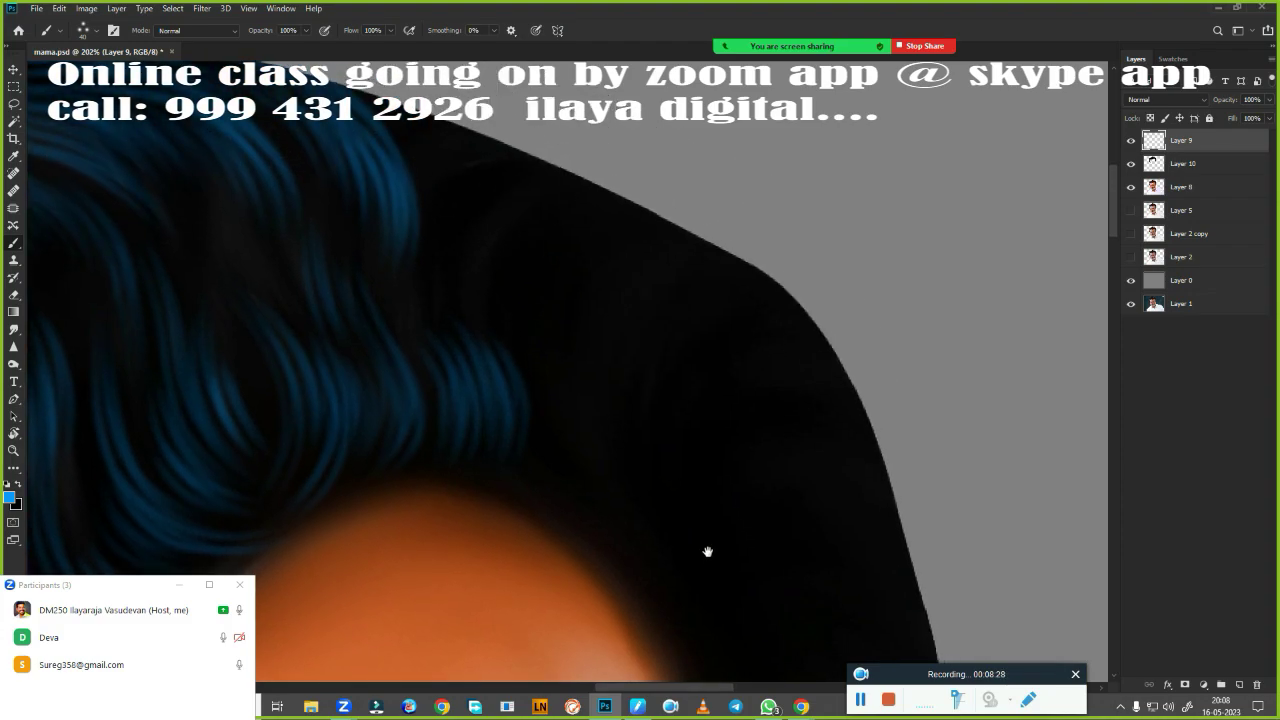
Paint blue strands over the dark crown hair, extending them lower down.
{"action": "scroll", "coordinate": [657, 443], "scroll_direction": "up", "scroll_amount": 3}
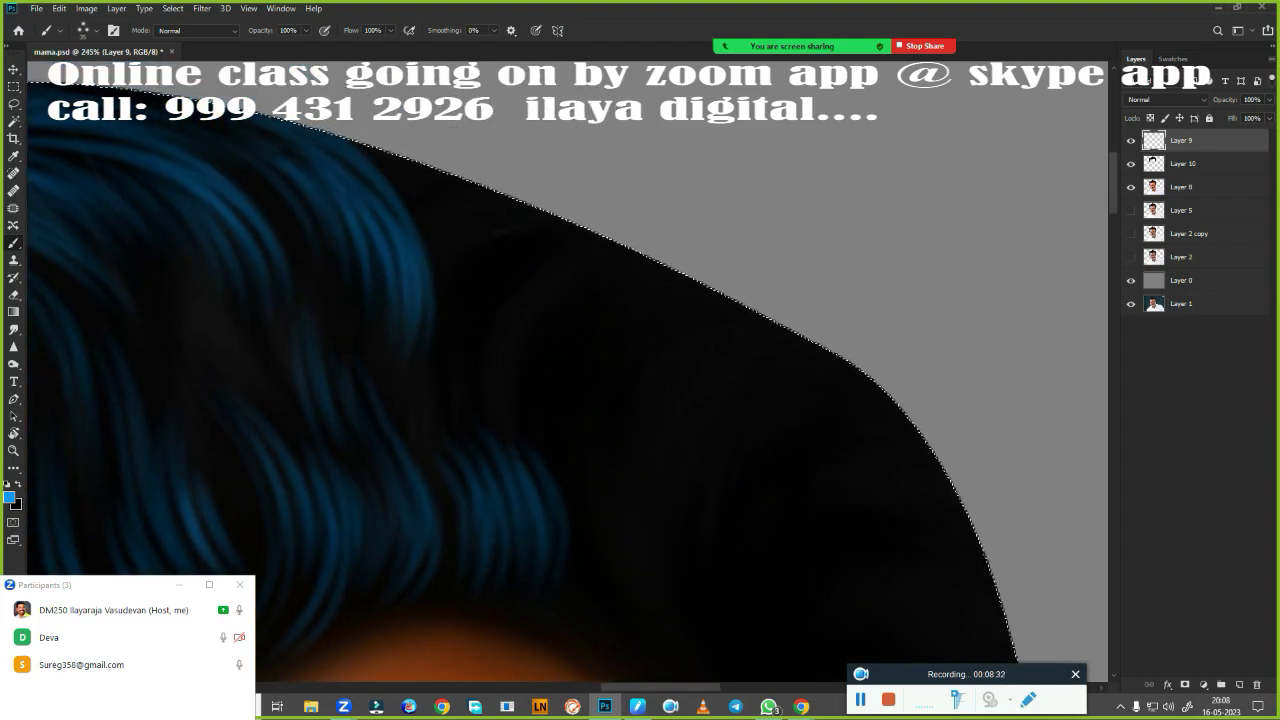
{"action": "left_click_drag", "start_coordinate": [490, 194], "coordinate": [565, 320]}
{"action": "left_click_drag", "start_coordinate": [545, 255], "coordinate": [595, 335]}
{"action": "left_click_drag", "start_coordinate": [565, 275], "coordinate": [612, 380]}
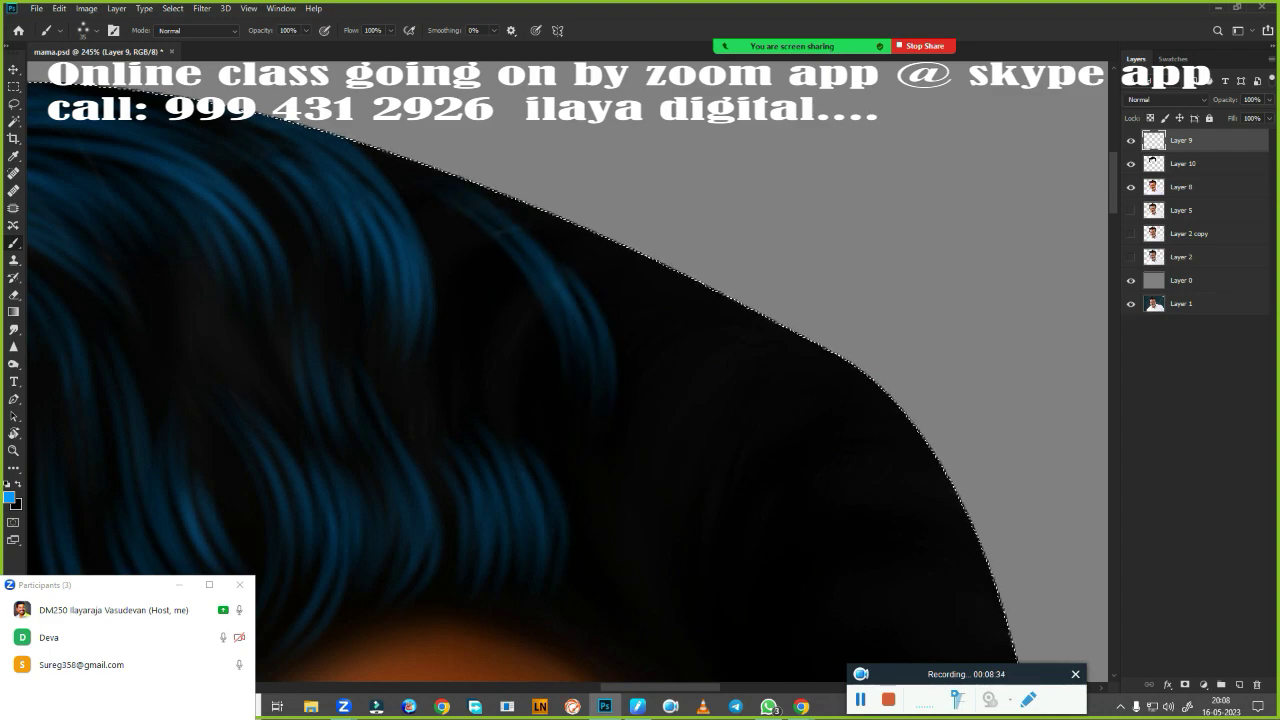
{"action": "left_click_drag", "start_coordinate": [600, 305], "coordinate": [605, 400]}
{"action": "left_click_drag", "start_coordinate": [635, 355], "coordinate": [671, 461]}
{"action": "left_click_drag", "start_coordinate": [650, 400], "coordinate": [688, 505]}
{"action": "left_click_drag", "start_coordinate": [640, 430], "coordinate": [685, 560]}
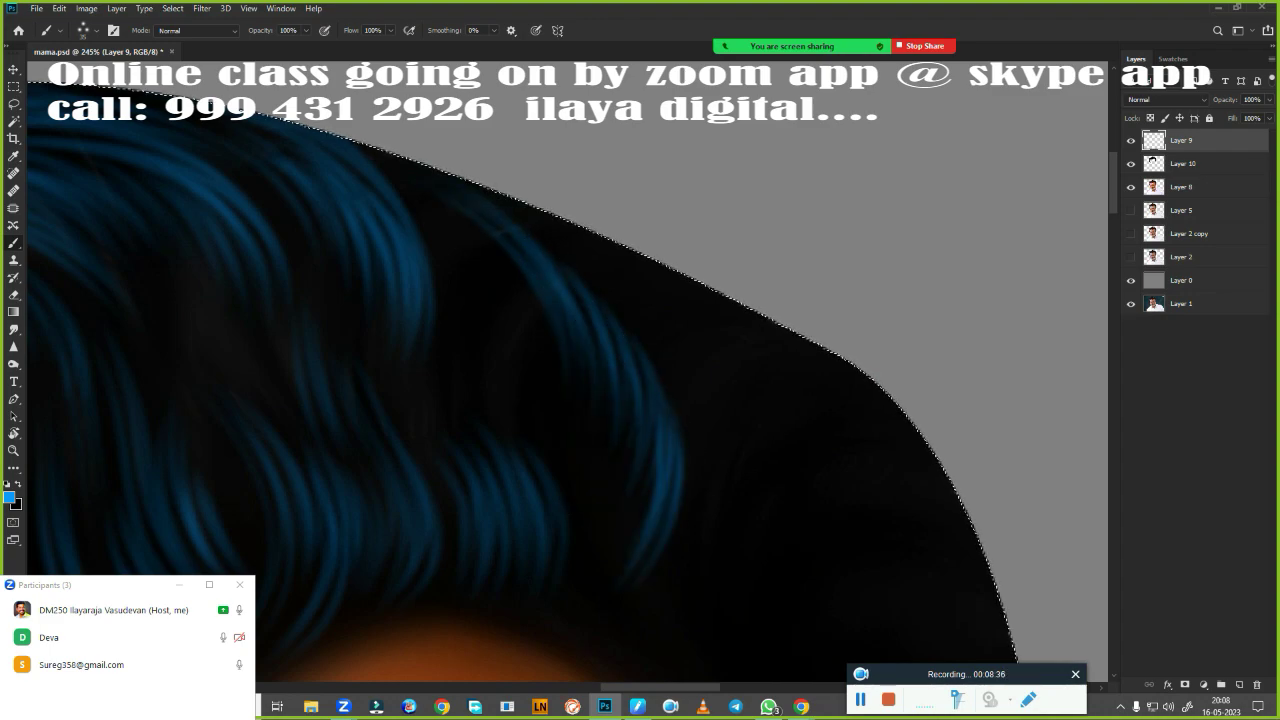
Add diagonal and curving blue strands above the earlier ones, toward the head's right edge.
{"action": "left_click_drag", "start_coordinate": [457, 263], "coordinate": [497, 382]}
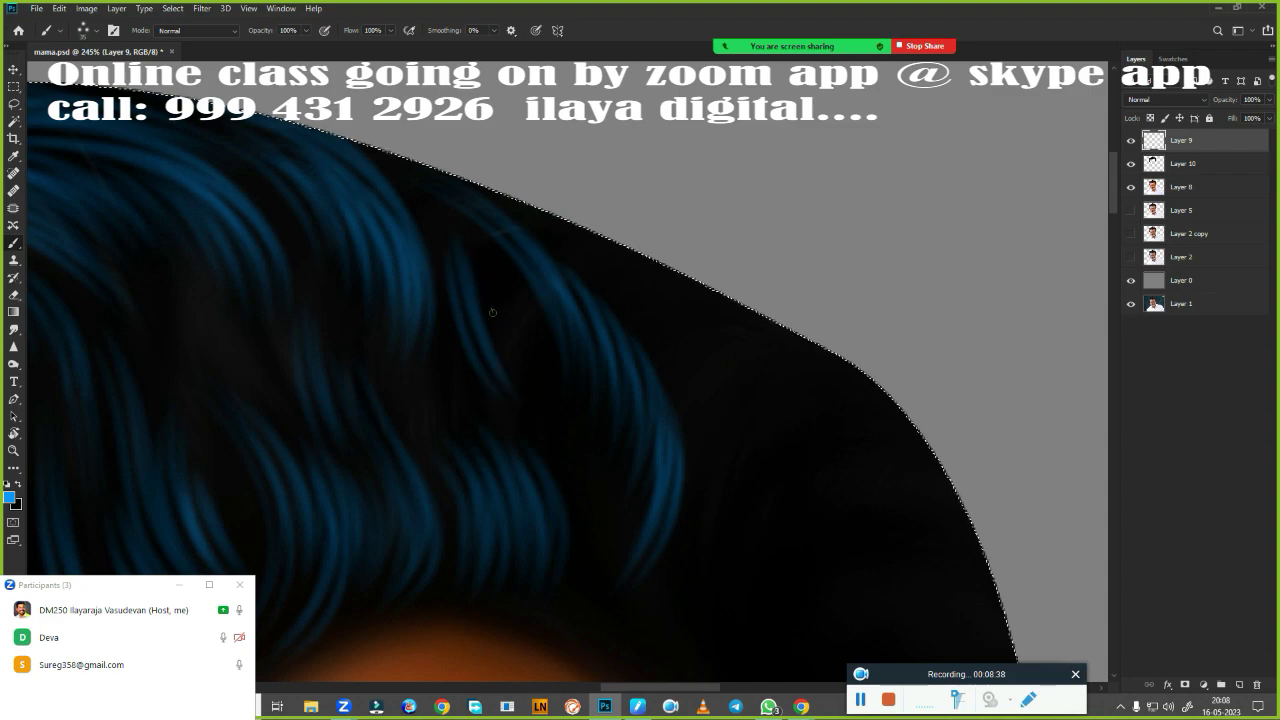
{"action": "left_click_drag", "start_coordinate": [513, 325], "coordinate": [558, 388]}
{"action": "left_click_drag", "start_coordinate": [370, 162], "coordinate": [655, 330]}
{"action": "left_click_drag", "start_coordinate": [635, 282], "coordinate": [670, 305]}
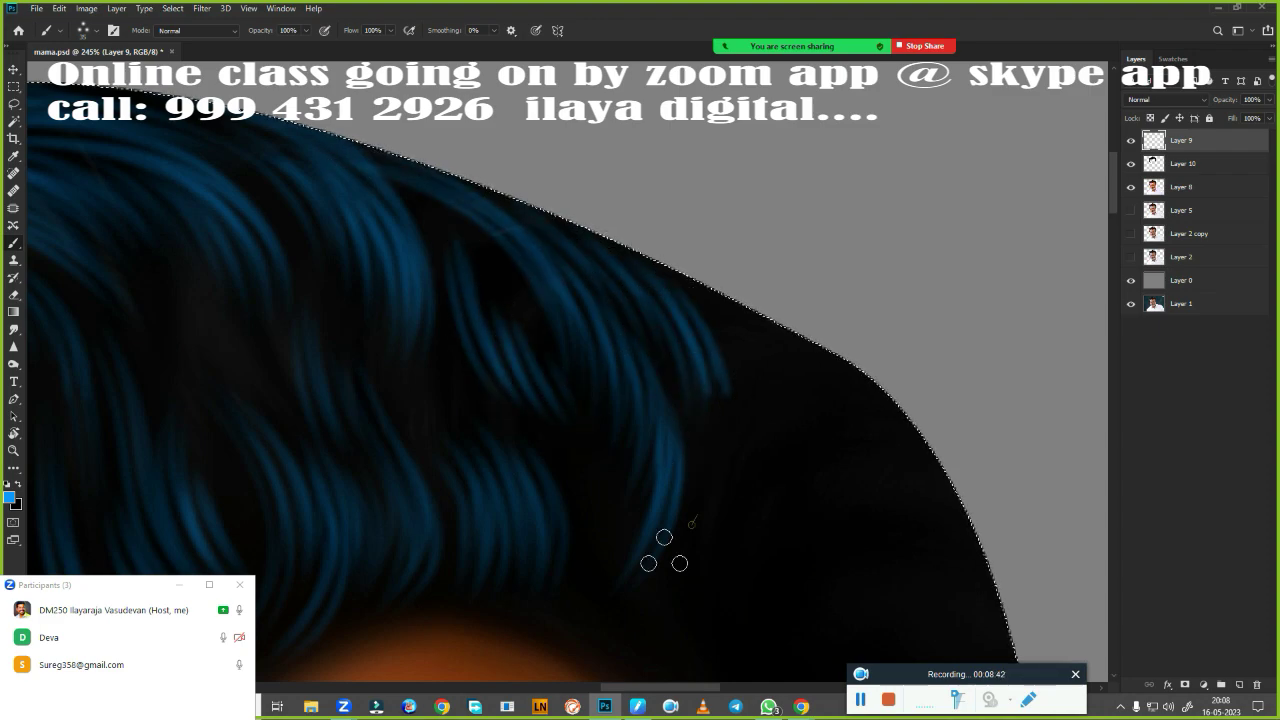
{"action": "mouse_move", "coordinate": [629, 603]}
{"action": "left_mouse_down"}
{"action": "mouse_move", "coordinate": [611, 346]}
{"action": "mouse_move", "coordinate": [690, 395]}
{"action": "left_mouse_up"}
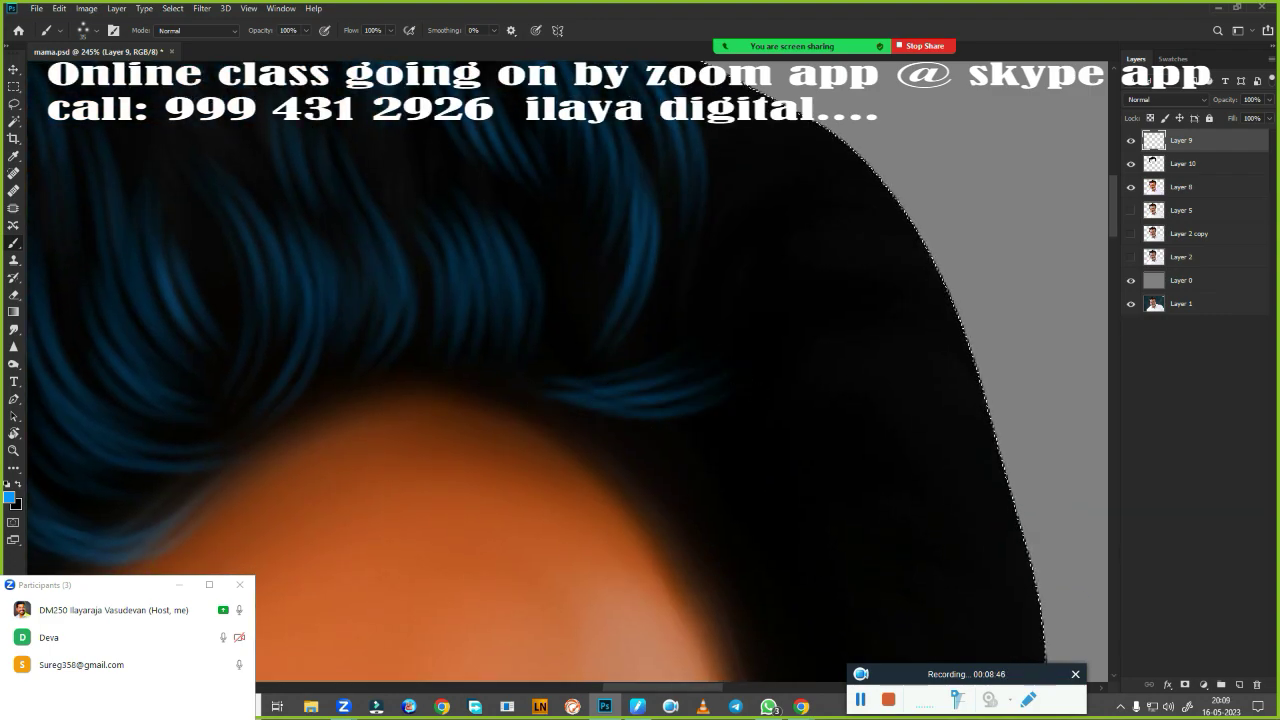
{"action": "left_click_drag", "start_coordinate": [600, 347], "coordinate": [720, 135]}
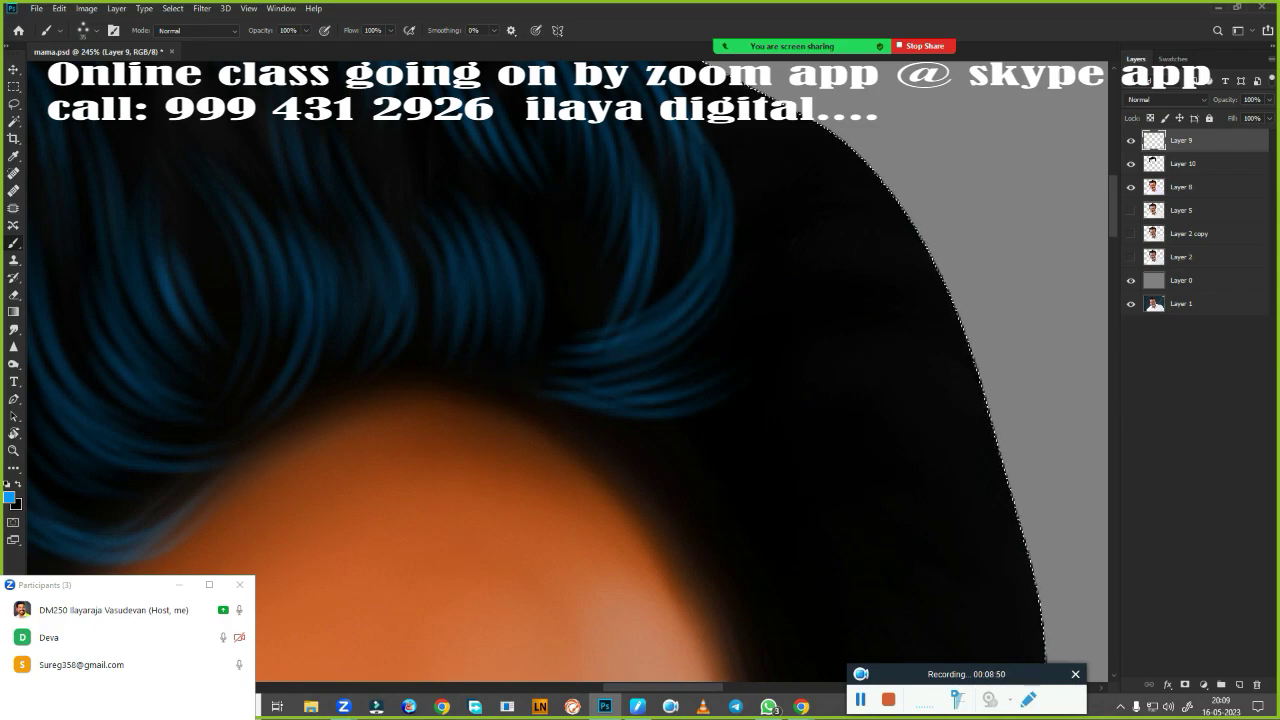
{"action": "left_click_drag", "start_coordinate": [660, 440], "coordinate": [800, 300]}
Check the strands with the selection outline hidden, then paint more along the head's right edge.
{"action": "key", "text": "ctrl+d"}
{"action": "left_click_drag", "start_coordinate": [697, 382], "coordinate": [666, 455]}
{"action": "key", "text": "ctrl+z"}
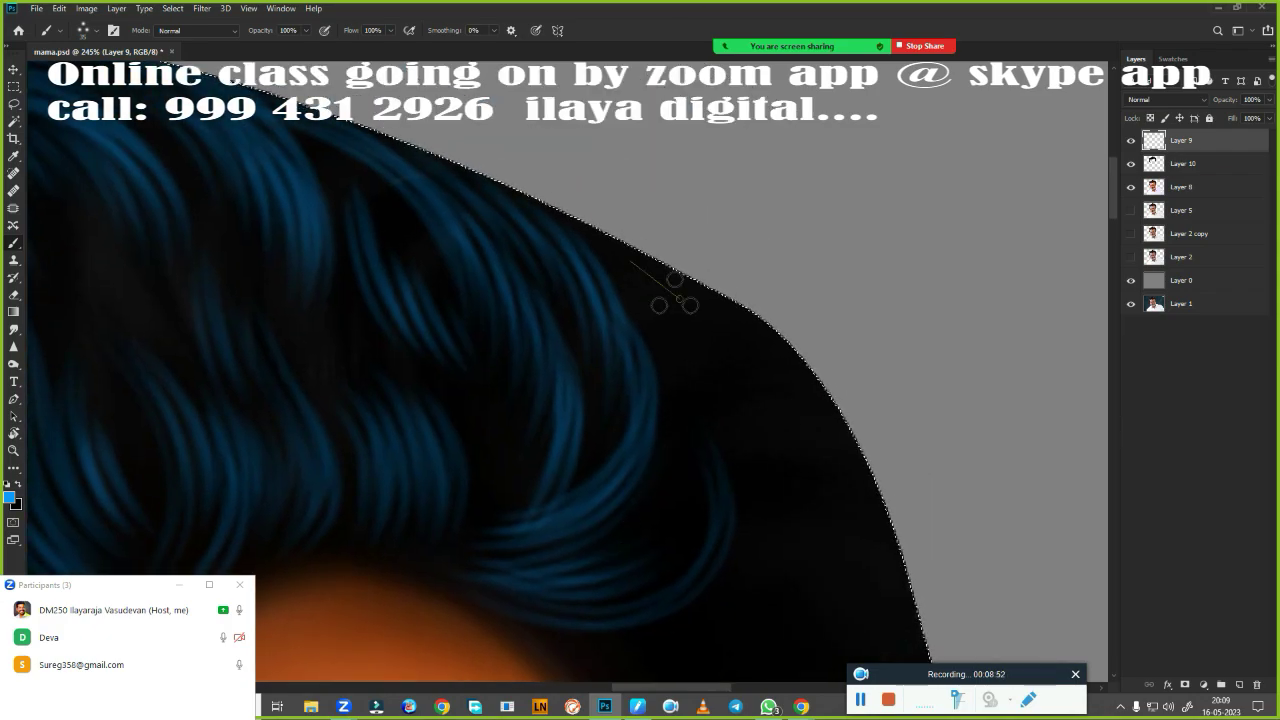
{"action": "left_click_drag", "start_coordinate": [710, 310], "coordinate": [770, 440]}
{"action": "left_click_drag", "start_coordinate": [773, 530], "coordinate": [790, 360]}
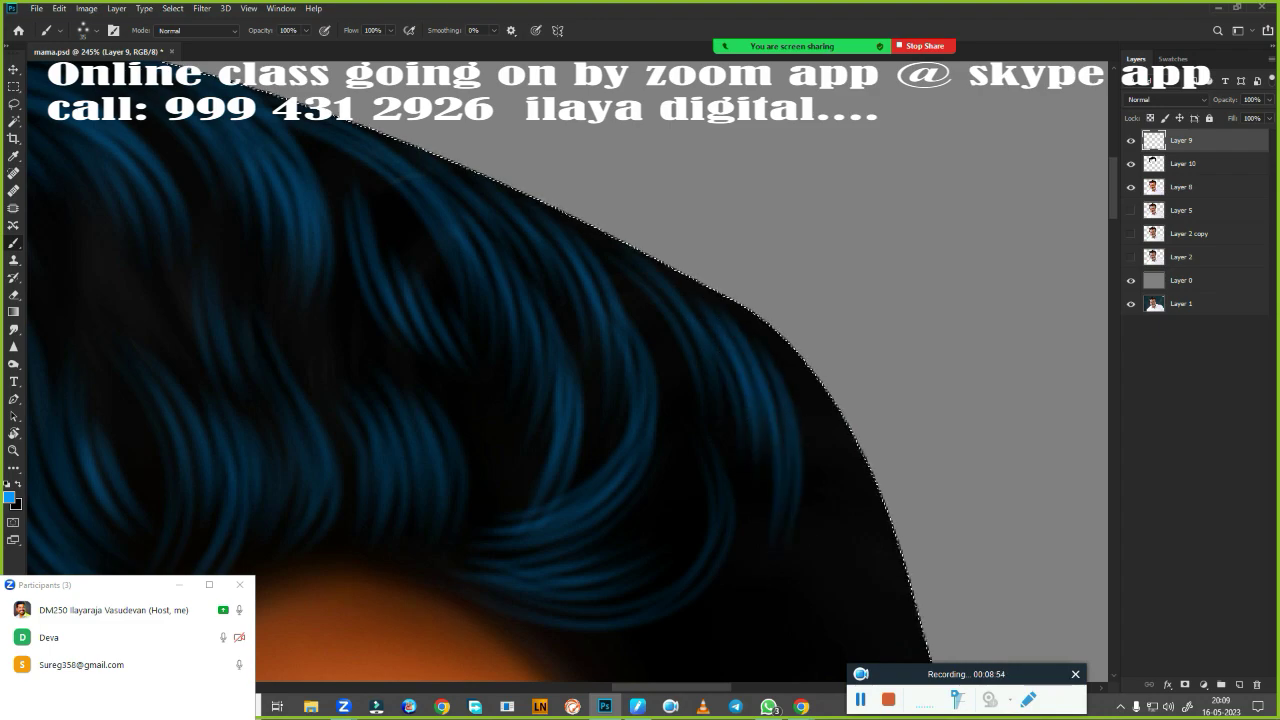
{"action": "left_click_drag", "start_coordinate": [642, 343], "coordinate": [690, 450]}
{"action": "left_click_drag", "start_coordinate": [740, 380], "coordinate": [600, 610]}
{"action": "left_click_drag", "start_coordinate": [720, 300], "coordinate": [640, 380]}
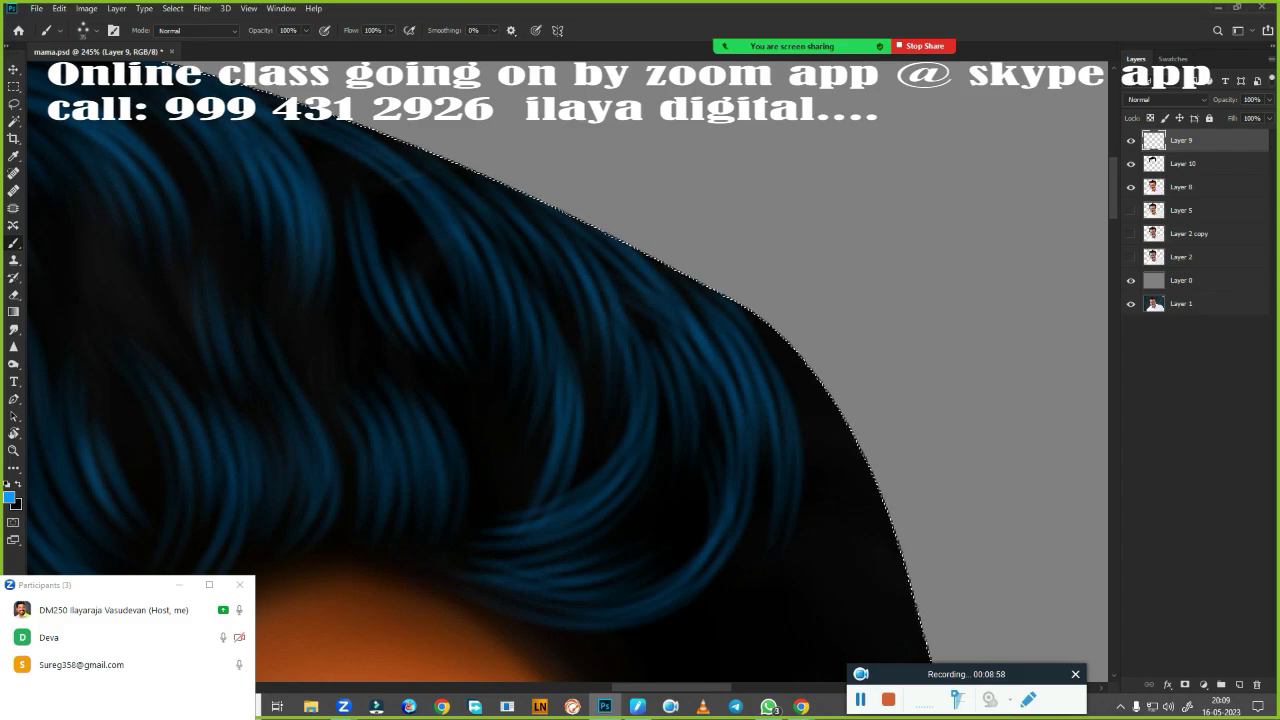
{"action": "left_click_drag", "start_coordinate": [504, 426], "coordinate": [500, 332]}
{"action": "scroll", "coordinate": [708, 575], "scroll_direction": "down", "scroll_amount": 3}
Zoom into the side of the head and paint blue strands into the black temple hair.
{"action": "scroll", "coordinate": [686, 446], "scroll_direction": "down", "scroll_amount": 2}
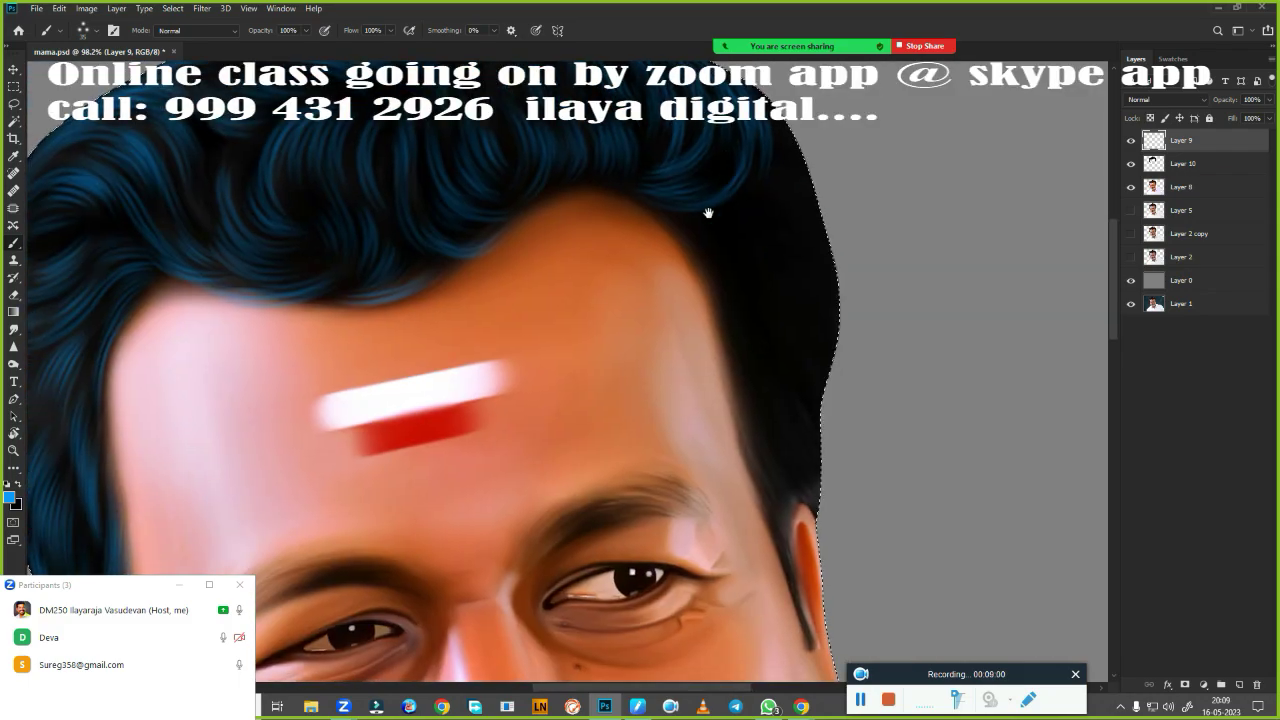
{"action": "left_click_drag", "start_coordinate": [714, 294], "coordinate": [735, 322]}
{"action": "scroll", "coordinate": [735, 322], "scroll_direction": "up", "scroll_amount": 1}
{"action": "scroll", "coordinate": [583, 294], "scroll_direction": "up", "scroll_amount": 1}
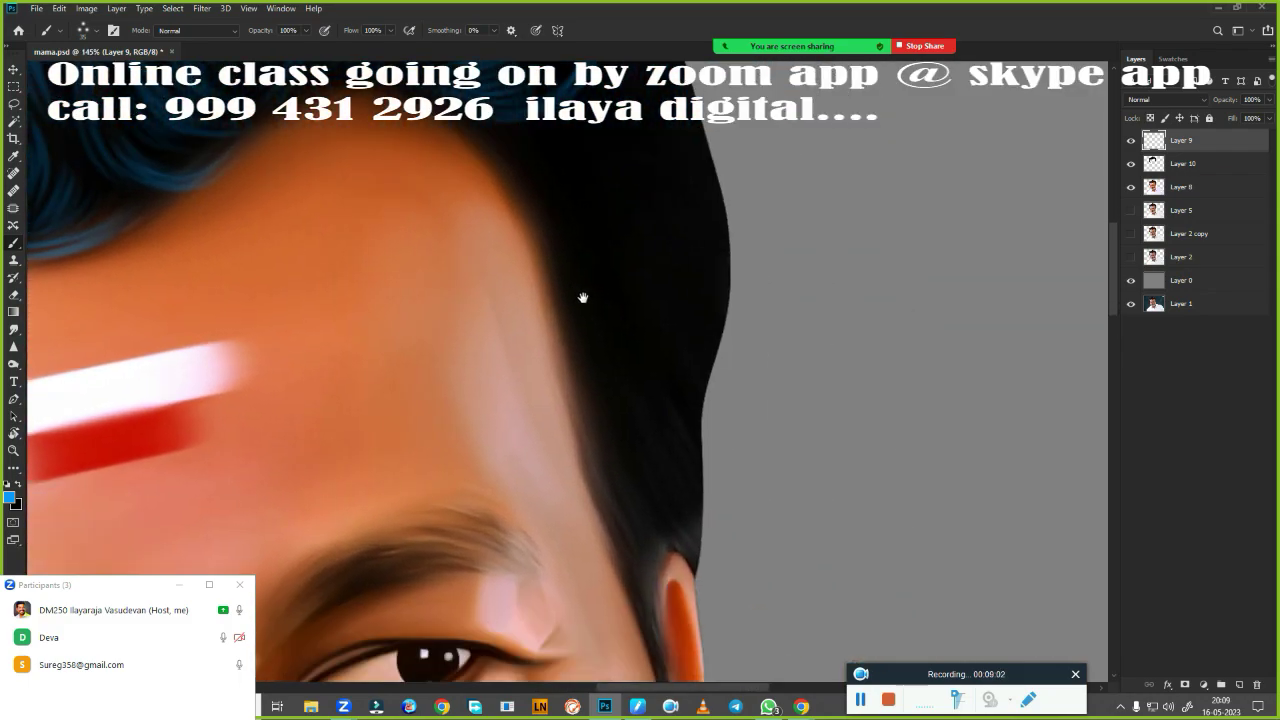
{"action": "scroll", "coordinate": [554, 283], "scroll_direction": "up", "scroll_amount": 1}
{"action": "scroll", "coordinate": [508, 219], "scroll_direction": "up", "scroll_amount": 1}
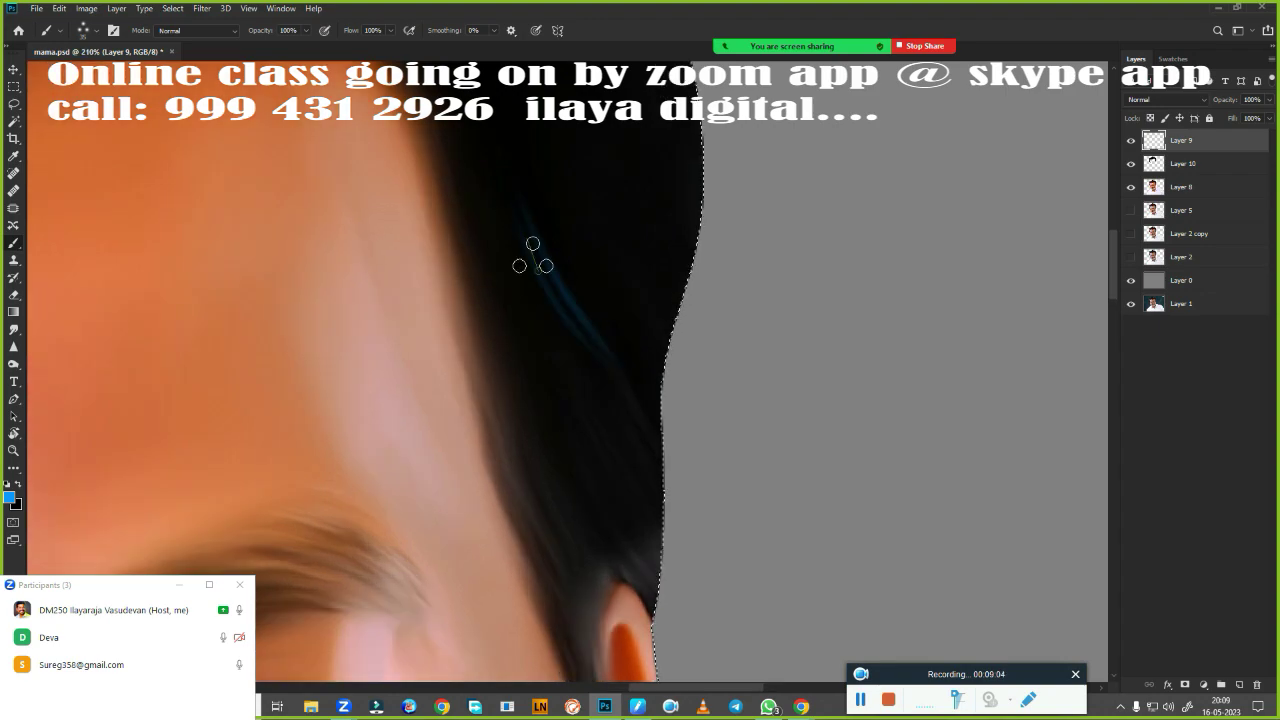
{"action": "left_click_drag", "start_coordinate": [529, 251], "coordinate": [575, 340]}
{"action": "left_click_drag", "start_coordinate": [545, 300], "coordinate": [625, 420]}
Extend the temple strands down toward the ear and add one more above it.
{"action": "left_click_drag", "start_coordinate": [545, 365], "coordinate": [610, 440]}
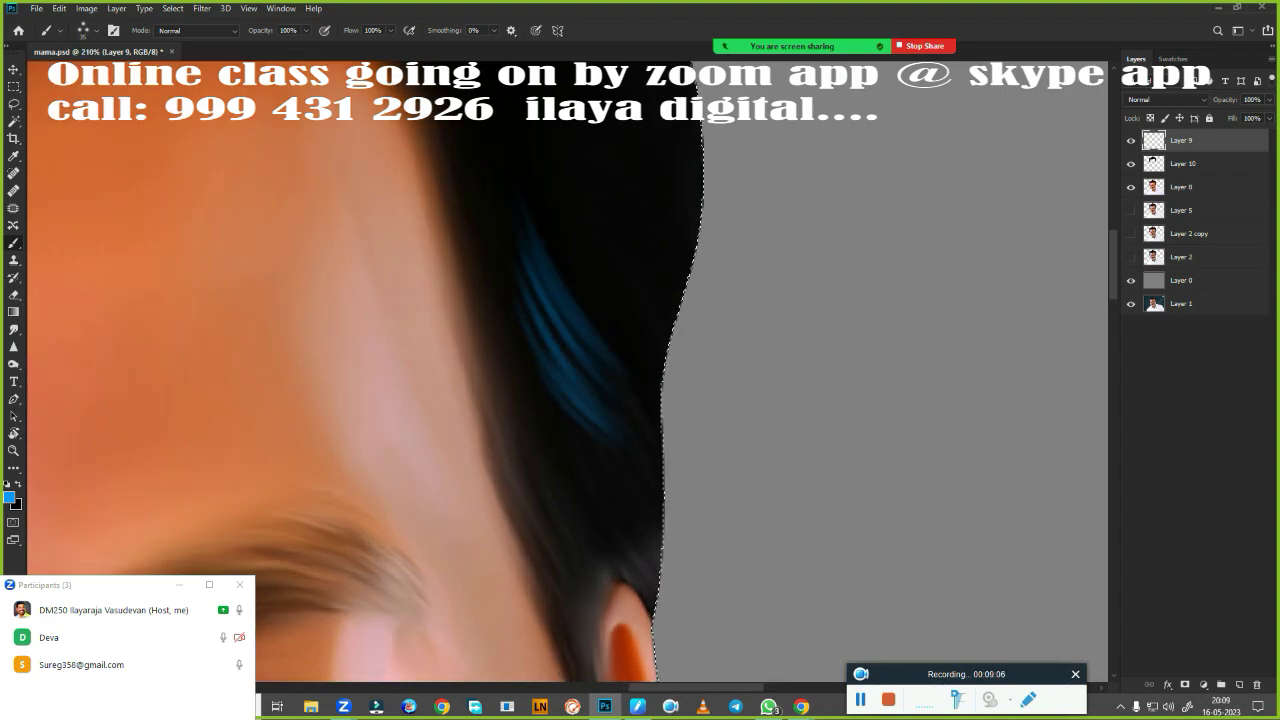
{"action": "mouse_move", "coordinate": [560, 385]}
{"action": "left_mouse_down"}
{"action": "mouse_move", "coordinate": [650, 485]}
{"action": "mouse_move", "coordinate": [615, 470]}
{"action": "left_mouse_up"}
{"action": "left_click_drag", "start_coordinate": [555, 428], "coordinate": [612, 498]}
{"action": "left_click_drag", "start_coordinate": [683, 480], "coordinate": [703, 280]}
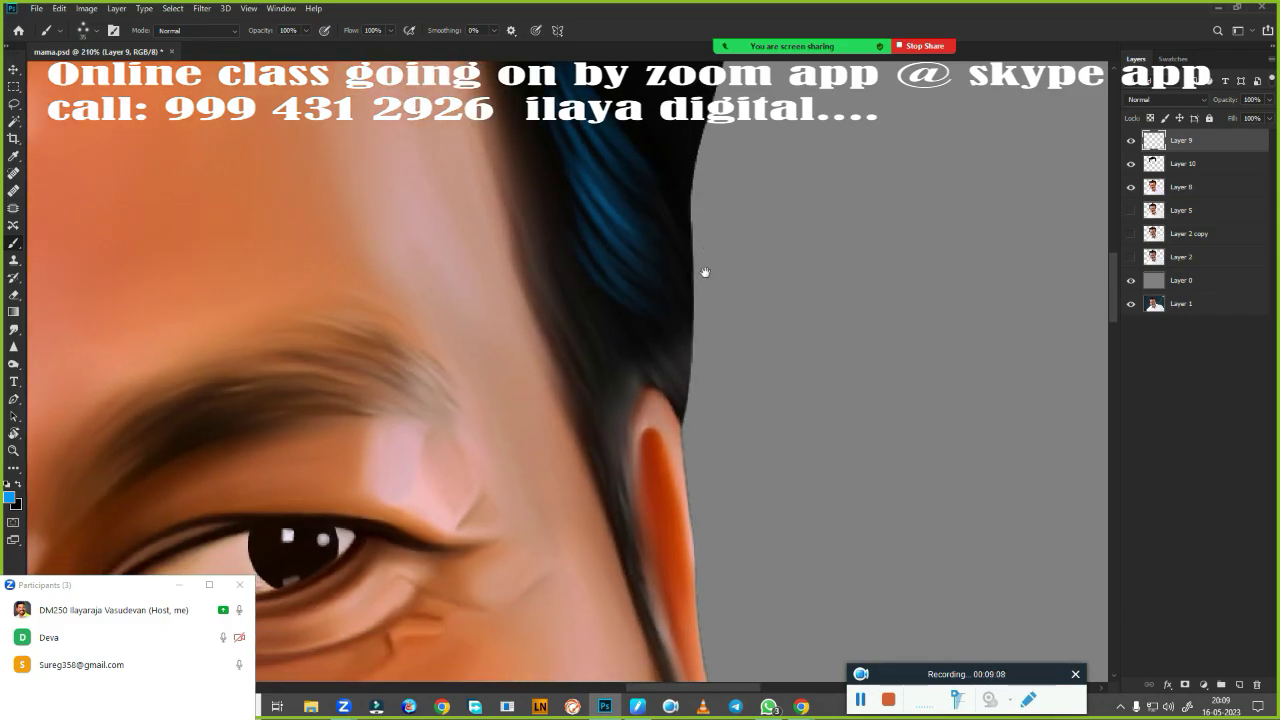
{"action": "mouse_move", "coordinate": [556, 242]}
{"action": "left_mouse_down"}
{"action": "mouse_move", "coordinate": [590, 305]}
{"action": "mouse_move", "coordinate": [606, 434]}
{"action": "mouse_move", "coordinate": [600, 255]}
{"action": "left_mouse_up"}
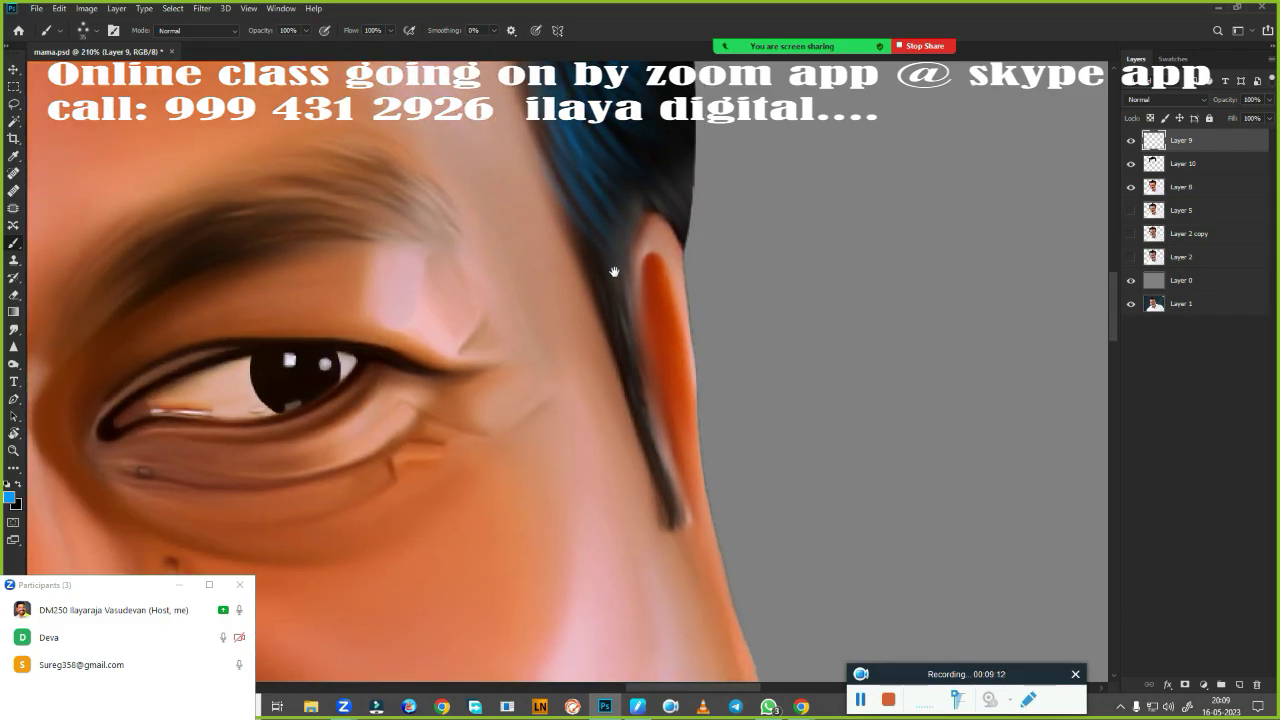
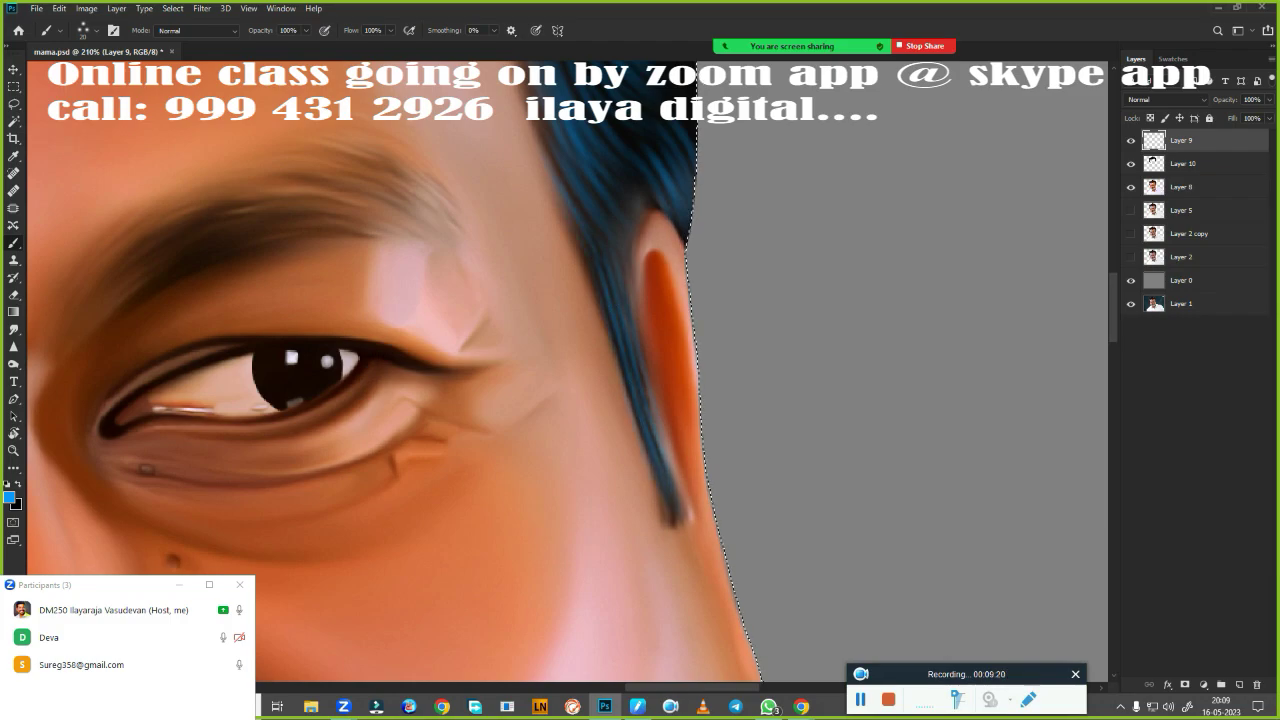
Paint thin blue strands over the dark hair on the right side of the head.
{"action": "left_click_drag", "start_coordinate": [634, 378], "coordinate": [764, 638]}
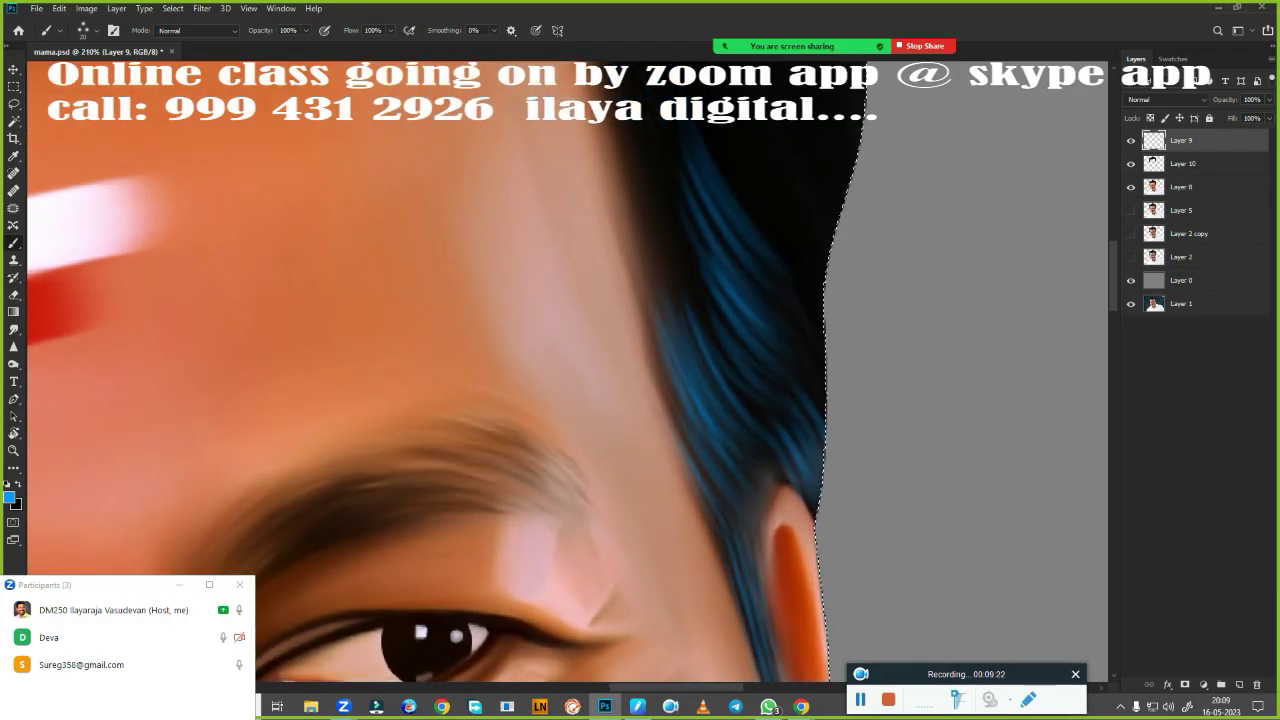
{"action": "left_click_drag", "start_coordinate": [716, 283], "coordinate": [706, 583]}
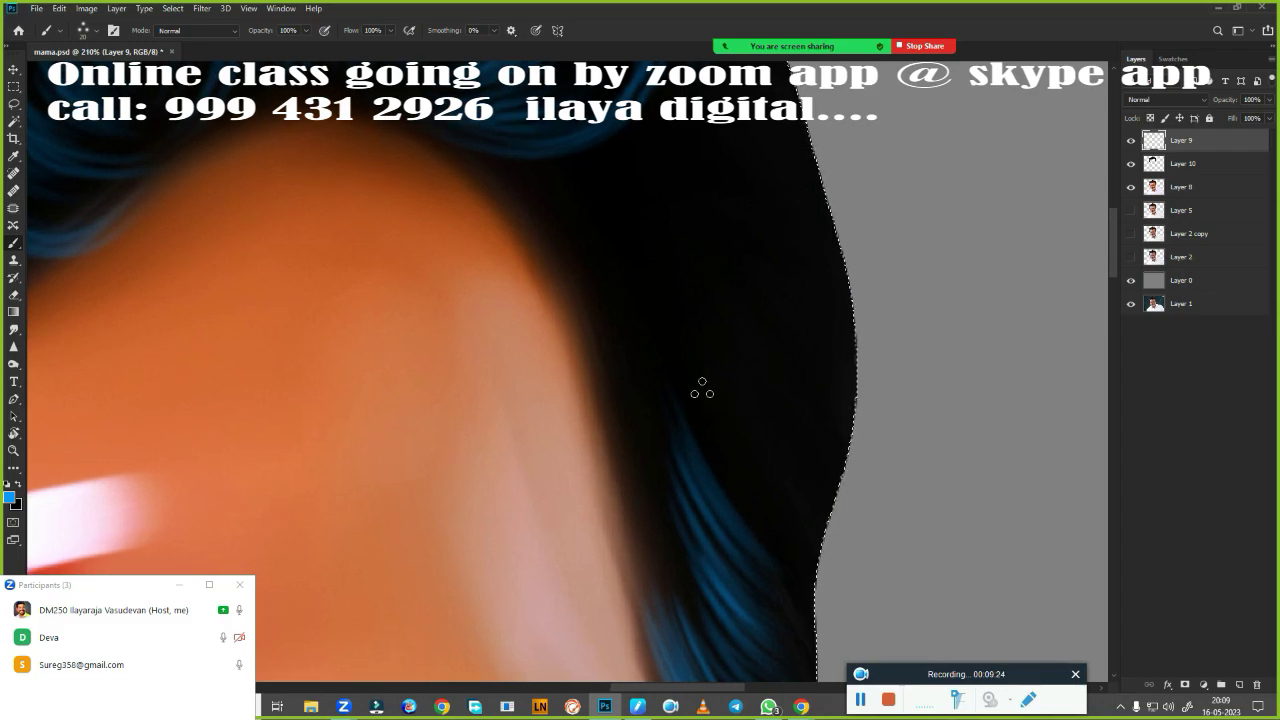
{"action": "key", "text": "Return"}
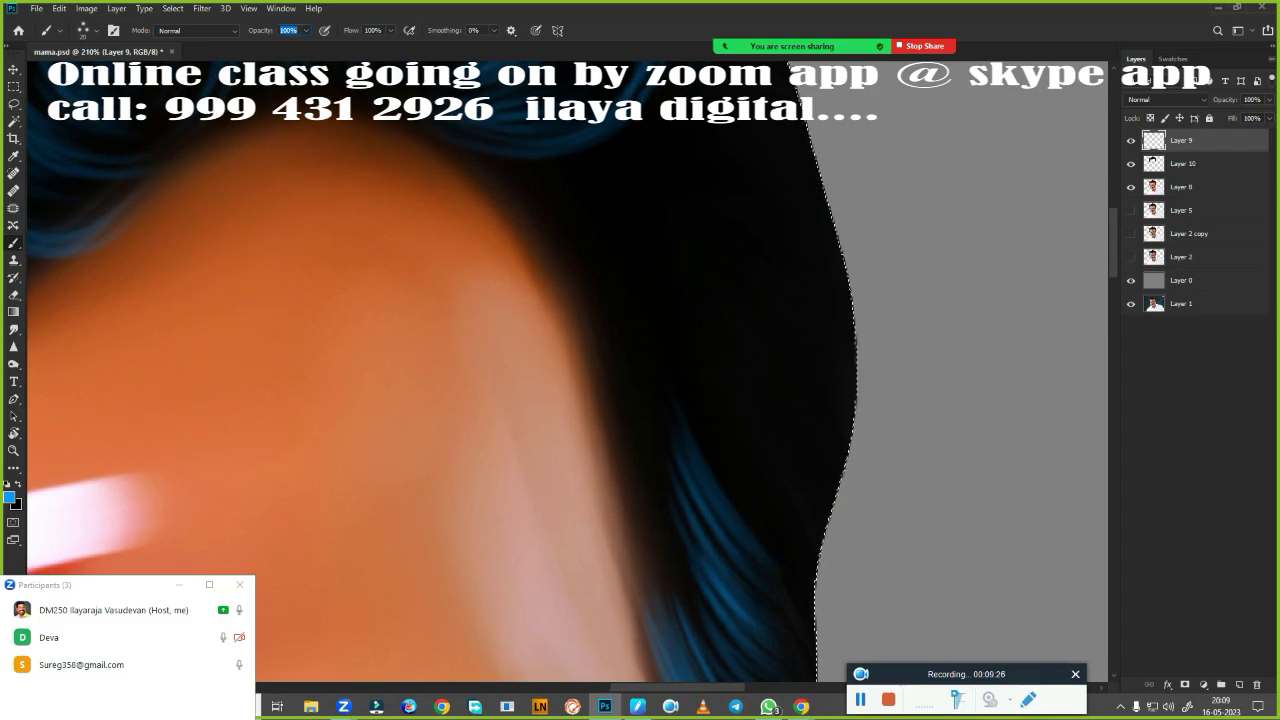
{"action": "left_click", "coordinate": [730, 300]}
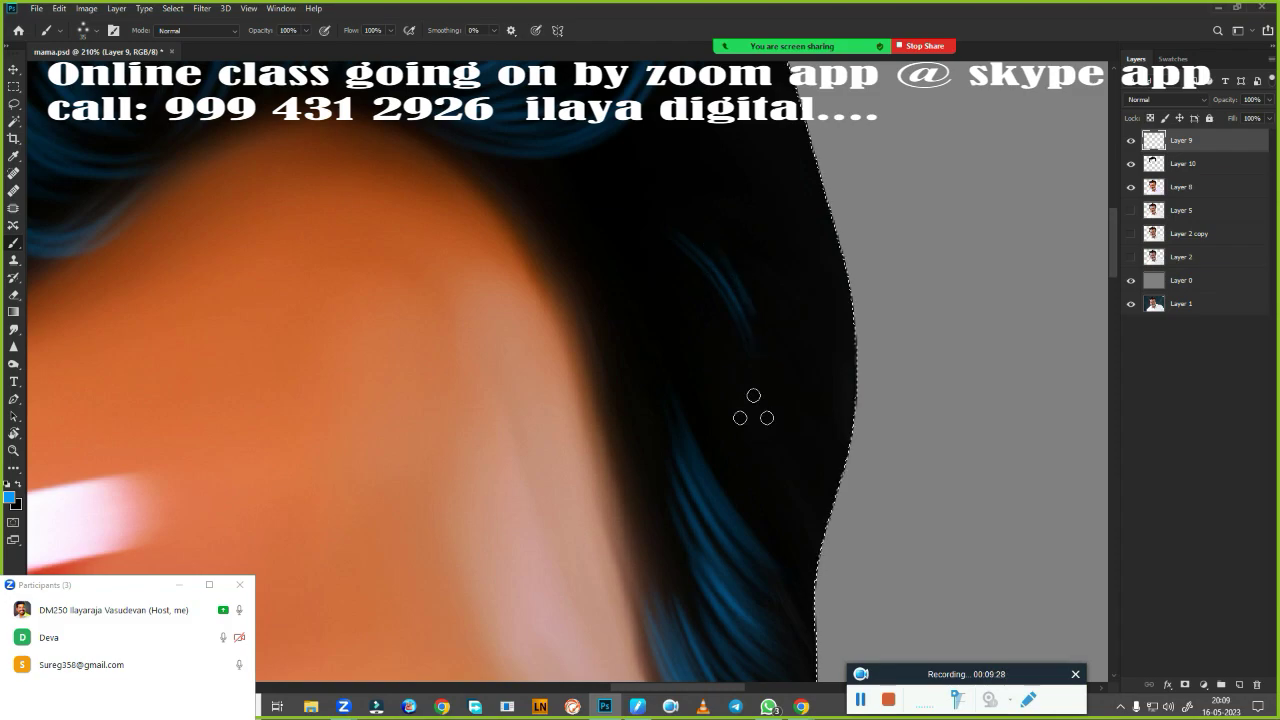
{"action": "left_click_drag", "start_coordinate": [740, 275], "coordinate": [765, 370]}
{"action": "left_click_drag", "start_coordinate": [750, 300], "coordinate": [775, 395]}
{"action": "mouse_move", "coordinate": [760, 325]}
{"action": "left_mouse_down"}
{"action": "mouse_move", "coordinate": [780, 405]}
{"action": "mouse_move", "coordinate": [815, 460]}
{"action": "left_mouse_up"}
{"action": "left_click_drag", "start_coordinate": [815, 362], "coordinate": [840, 485]}
{"action": "left_click_drag", "start_coordinate": [695, 335], "coordinate": [720, 440]}
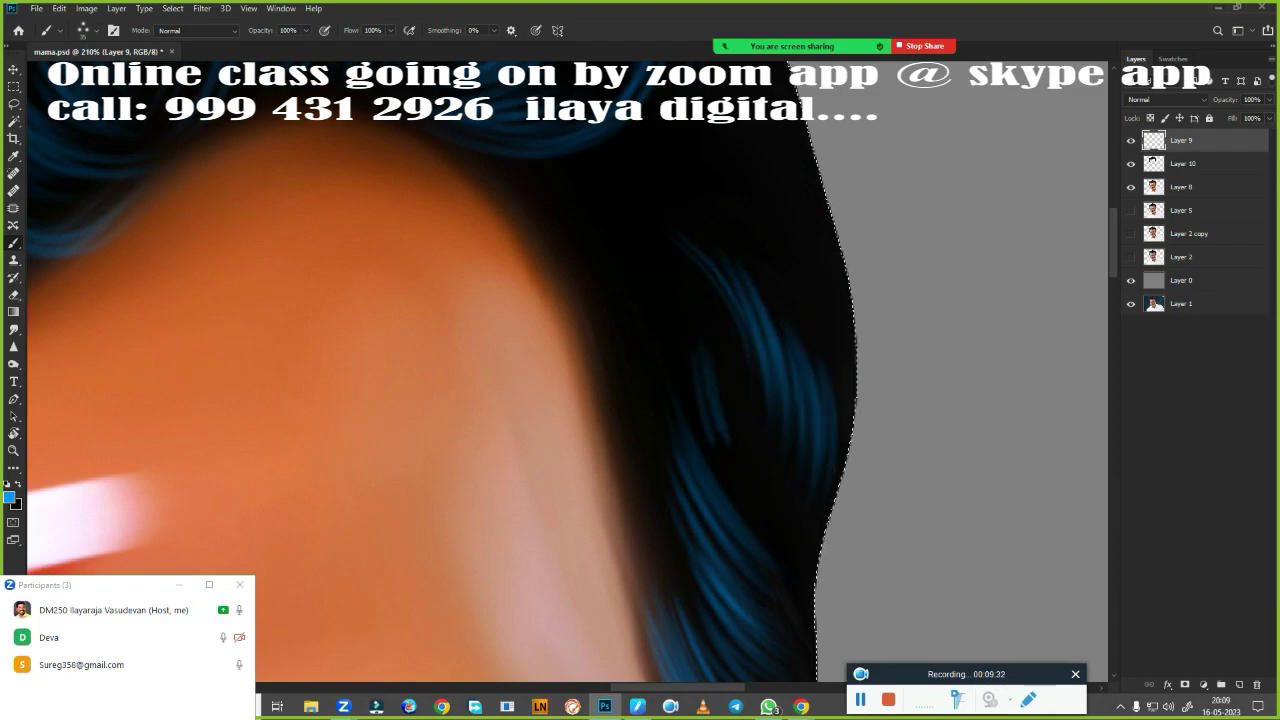
Add blue strands along the front hairline and the hair's outer edge.
{"action": "left_click_drag", "start_coordinate": [605, 320], "coordinate": [644, 378]}
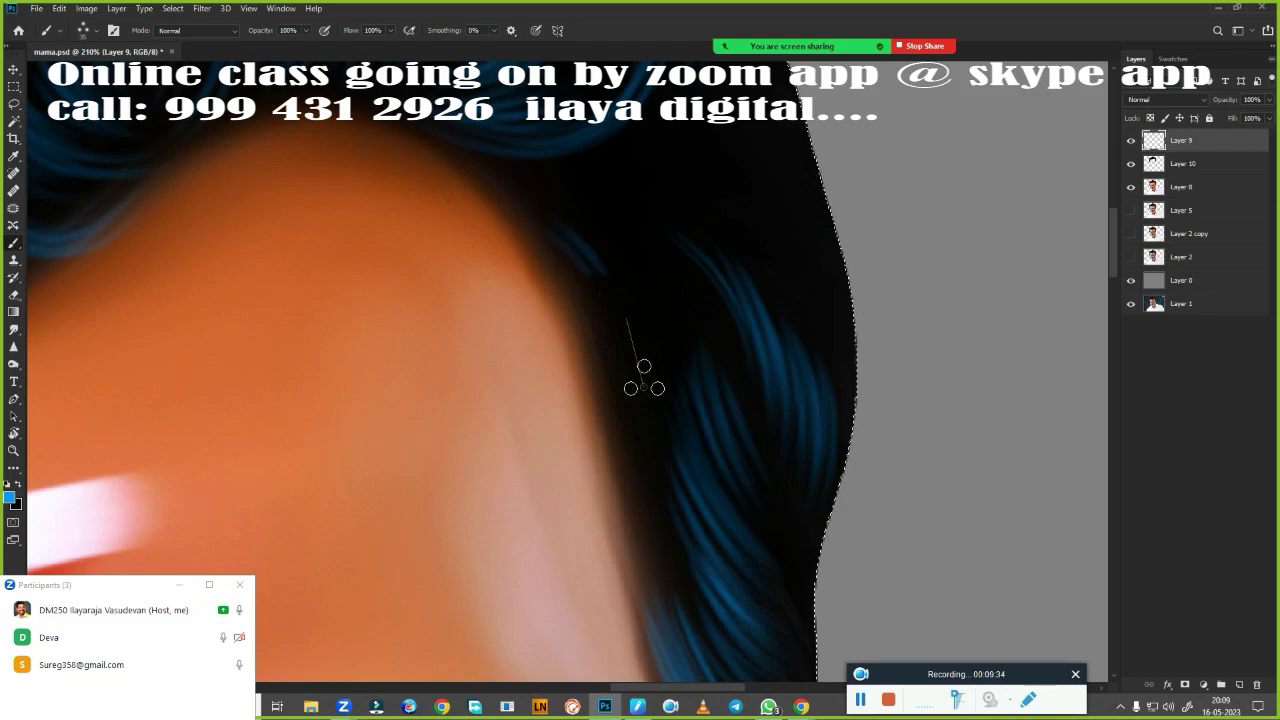
{"action": "left_click_drag", "start_coordinate": [592, 276], "coordinate": [634, 364]}
{"action": "mouse_move", "coordinate": [610, 236]}
{"action": "left_mouse_down"}
{"action": "mouse_move", "coordinate": [660, 344]}
{"action": "mouse_move", "coordinate": [682, 338]}
{"action": "left_mouse_up"}
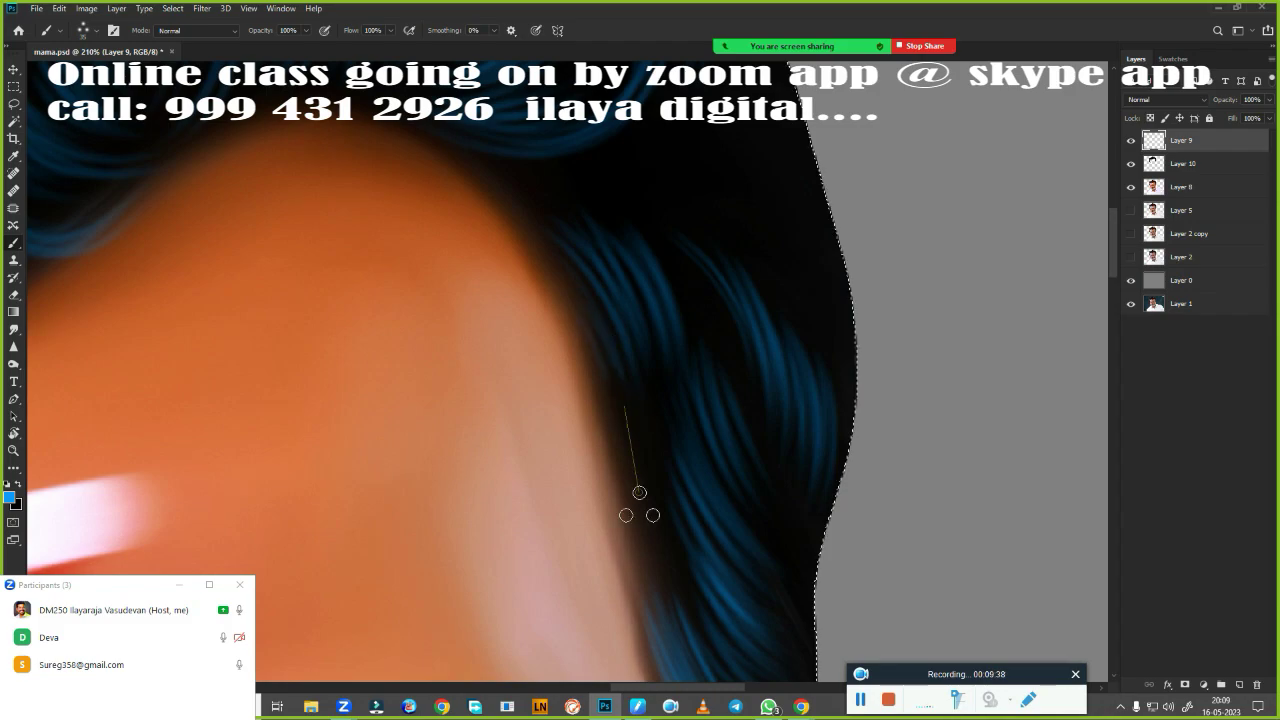
{"action": "scroll", "coordinate": [720, 260], "scroll_direction": "down", "scroll_amount": 2}
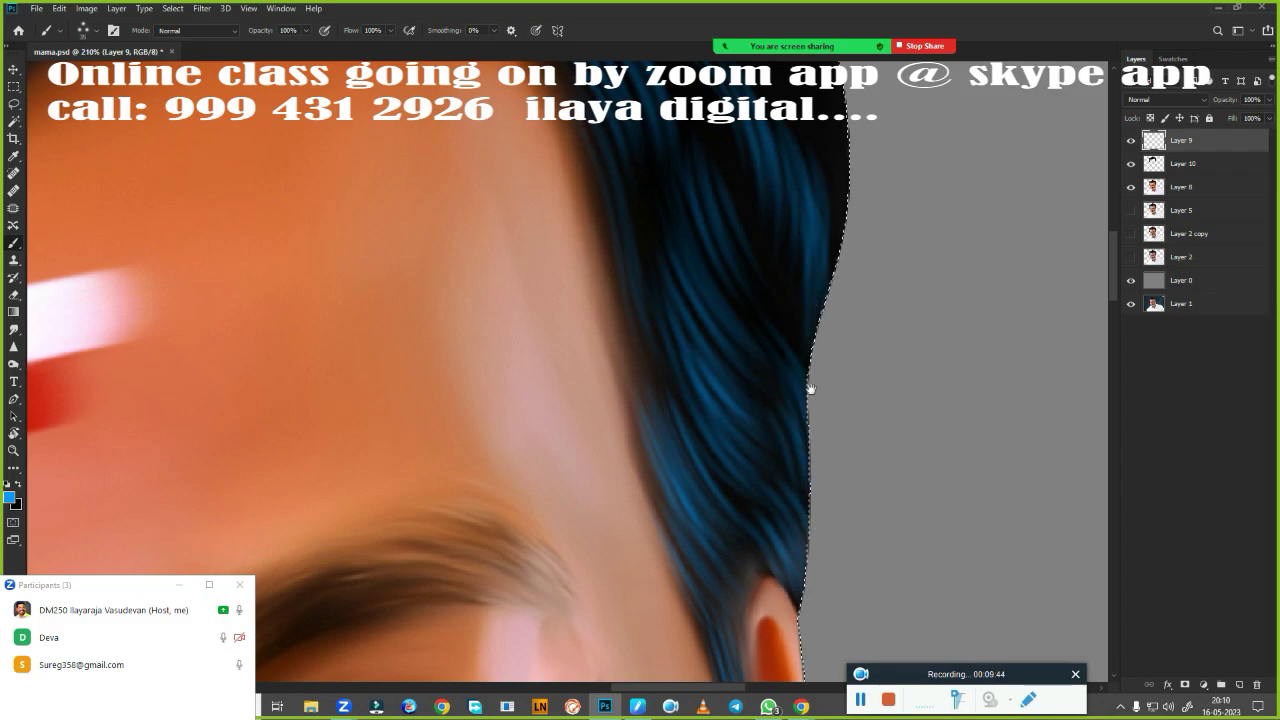
{"action": "scroll", "coordinate": [812, 370], "scroll_direction": "up", "scroll_amount": 5}
{"action": "left_click_drag", "start_coordinate": [690, 262], "coordinate": [795, 420]}
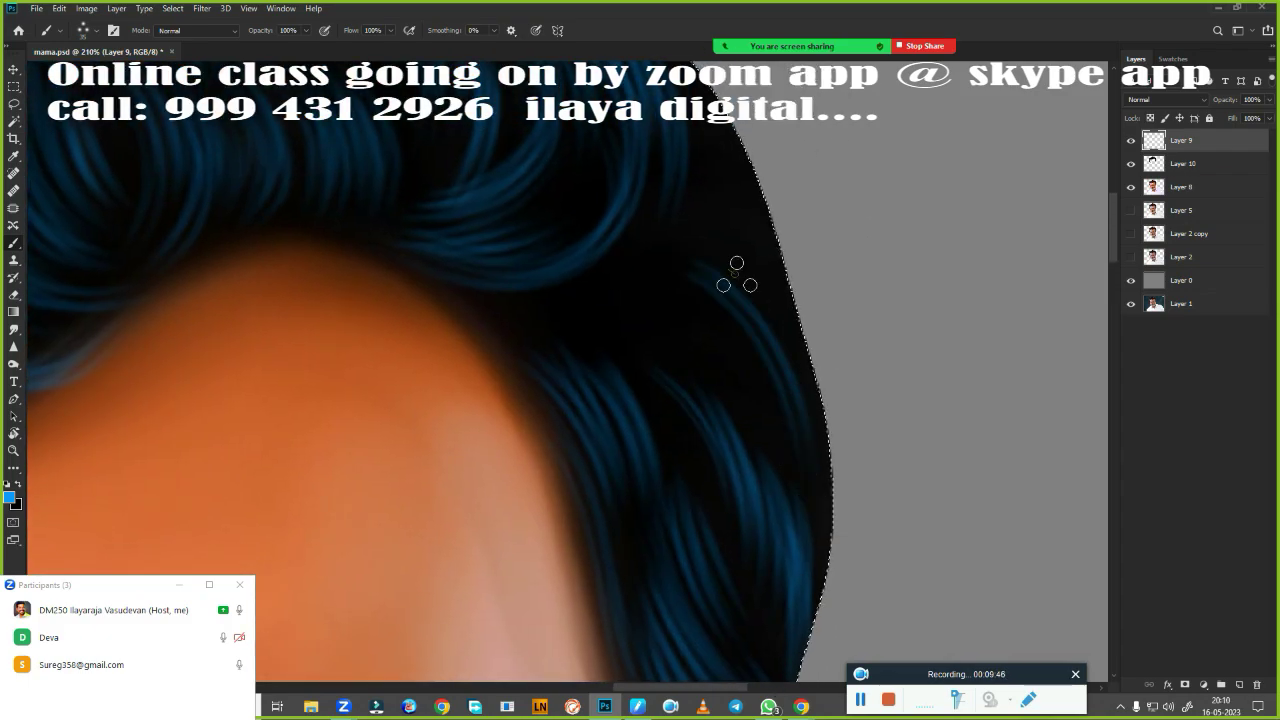
{"action": "left_click_drag", "start_coordinate": [732, 258], "coordinate": [796, 430]}
{"action": "left_click_drag", "start_coordinate": [762, 306], "coordinate": [800, 395]}
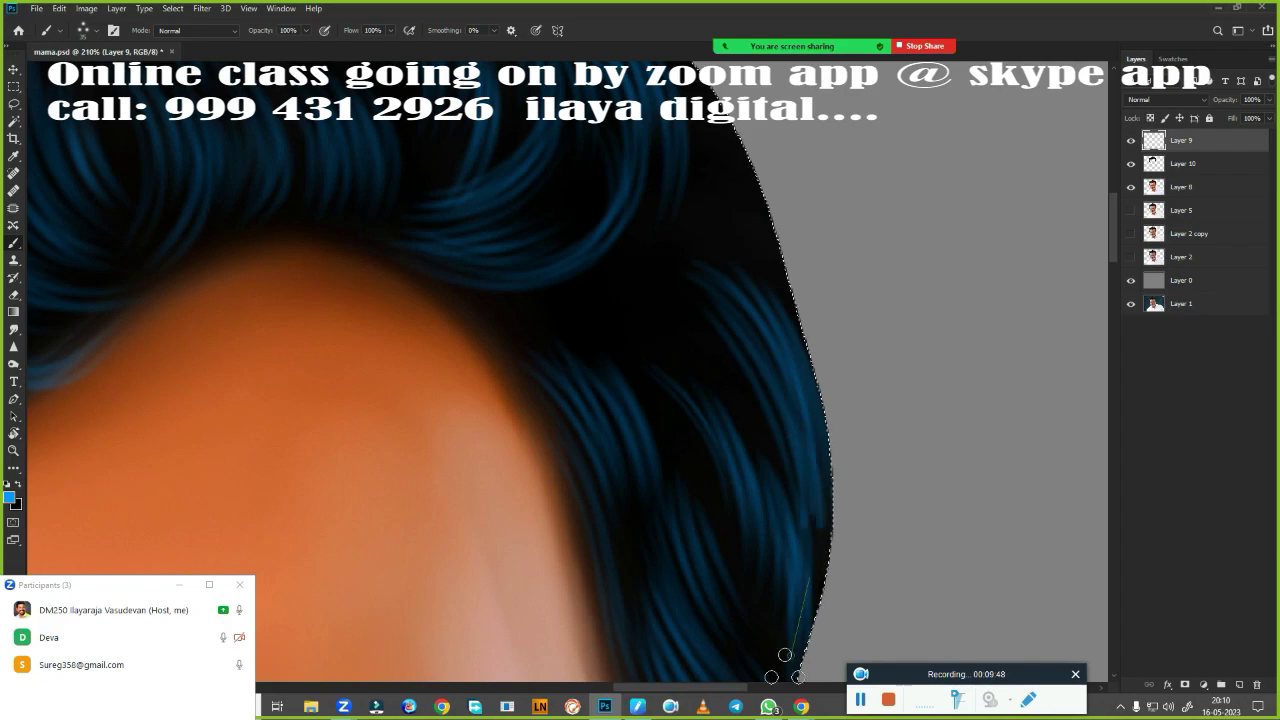
Paint blue strands along the top hair edge, plus straight strands lower in the hair.
{"action": "scroll", "coordinate": [846, 303], "scroll_direction": "down", "scroll_amount": 3}
{"action": "scroll", "coordinate": [778, 428], "scroll_direction": "up", "scroll_amount": 4}
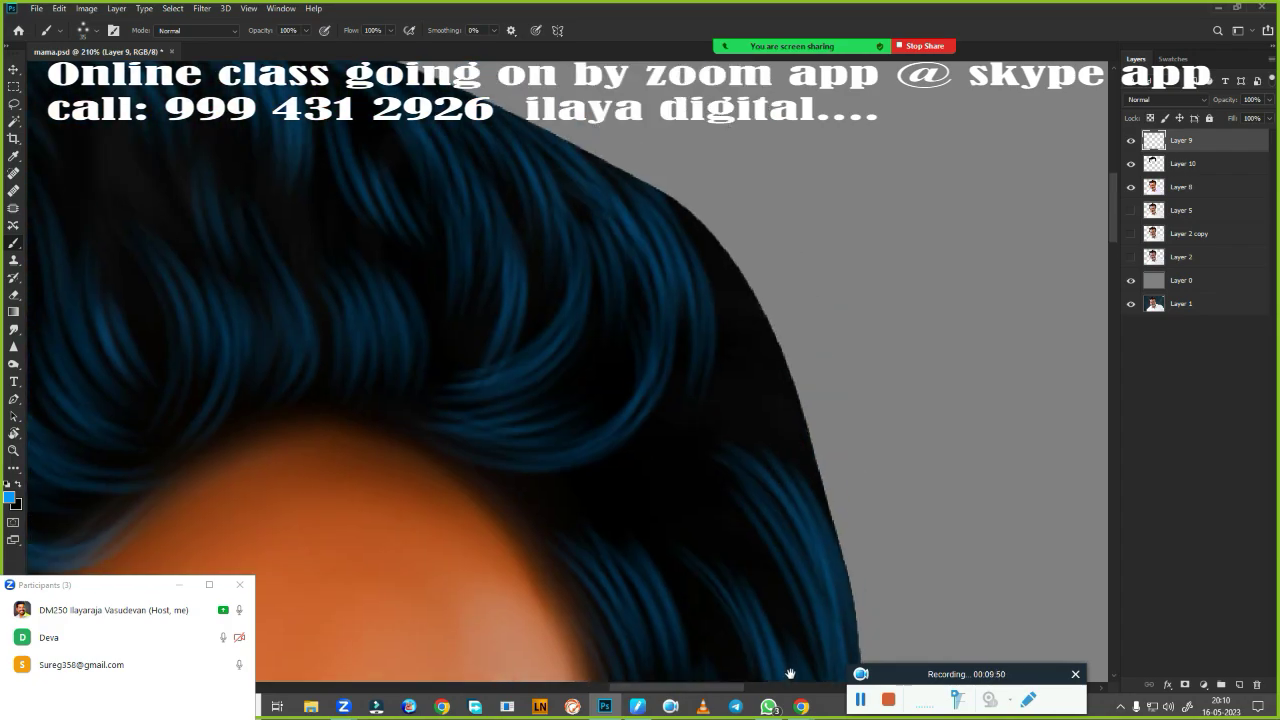
{"action": "left_click_drag", "start_coordinate": [731, 223], "coordinate": [770, 390]}
{"action": "left_click_drag", "start_coordinate": [708, 244], "coordinate": [742, 382]}
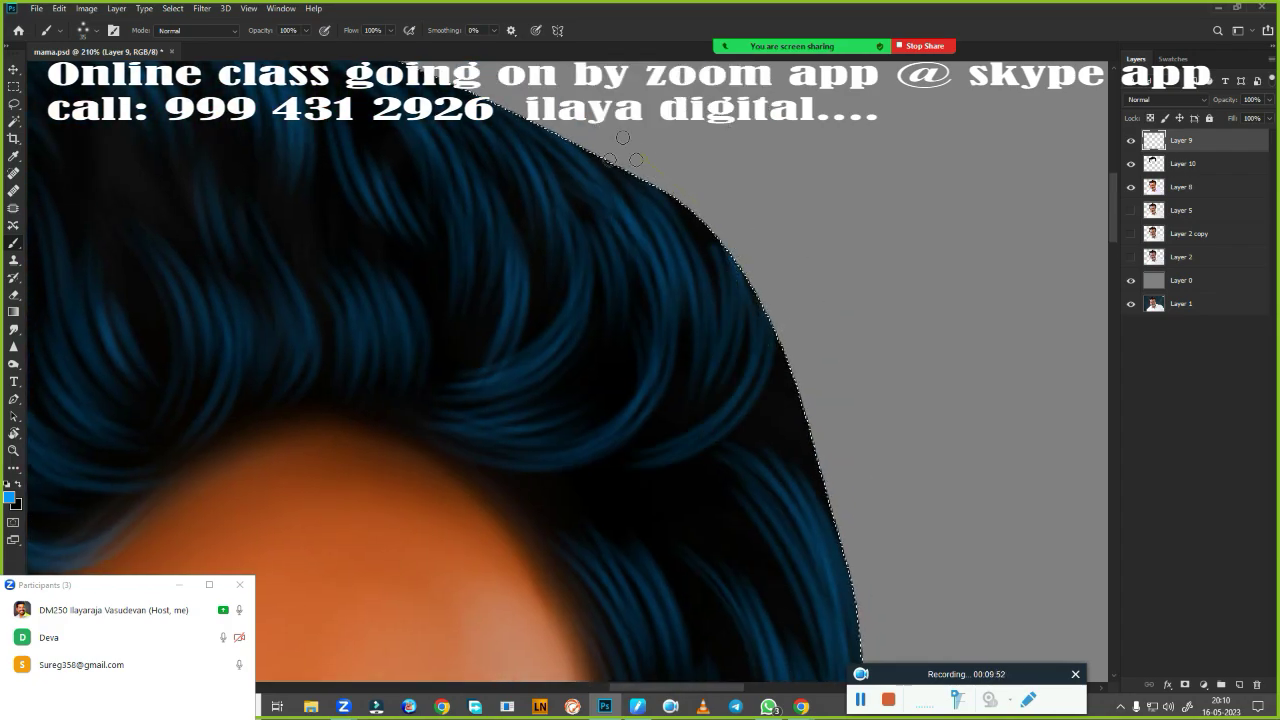
{"action": "left_click_drag", "start_coordinate": [678, 200], "coordinate": [720, 268]}
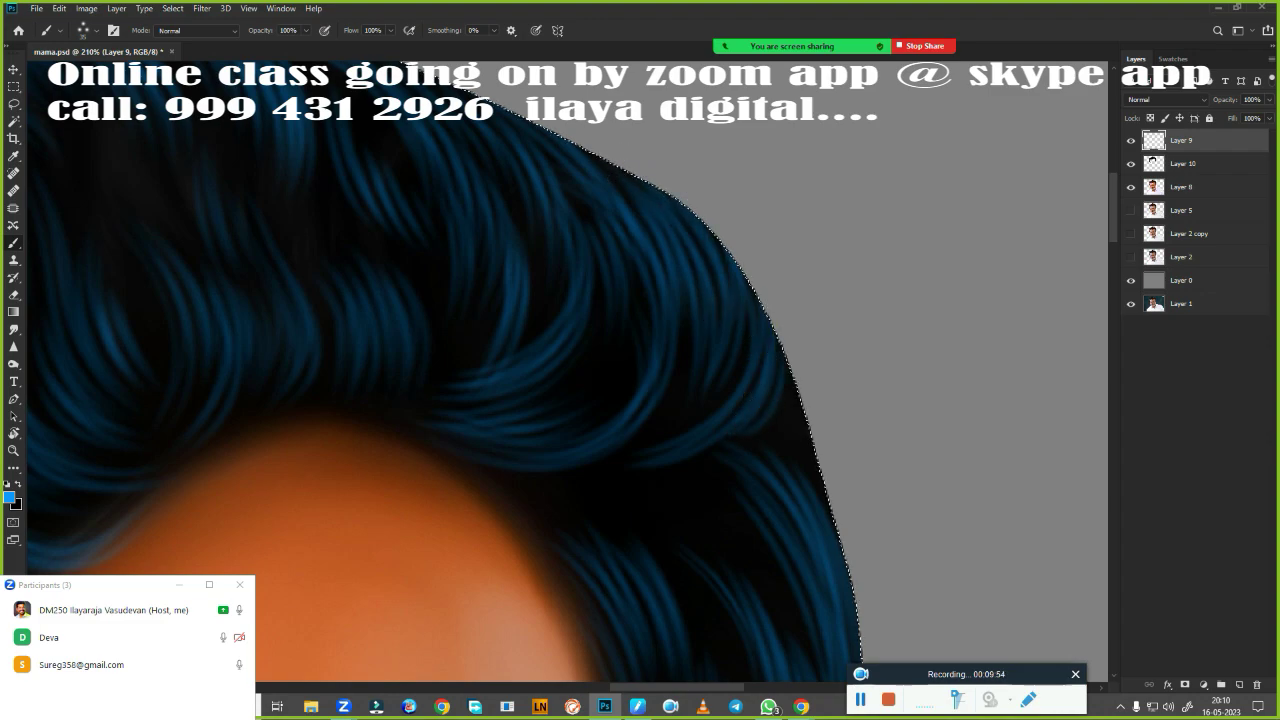
{"action": "left_click_drag", "start_coordinate": [600, 491], "coordinate": [697, 475]}
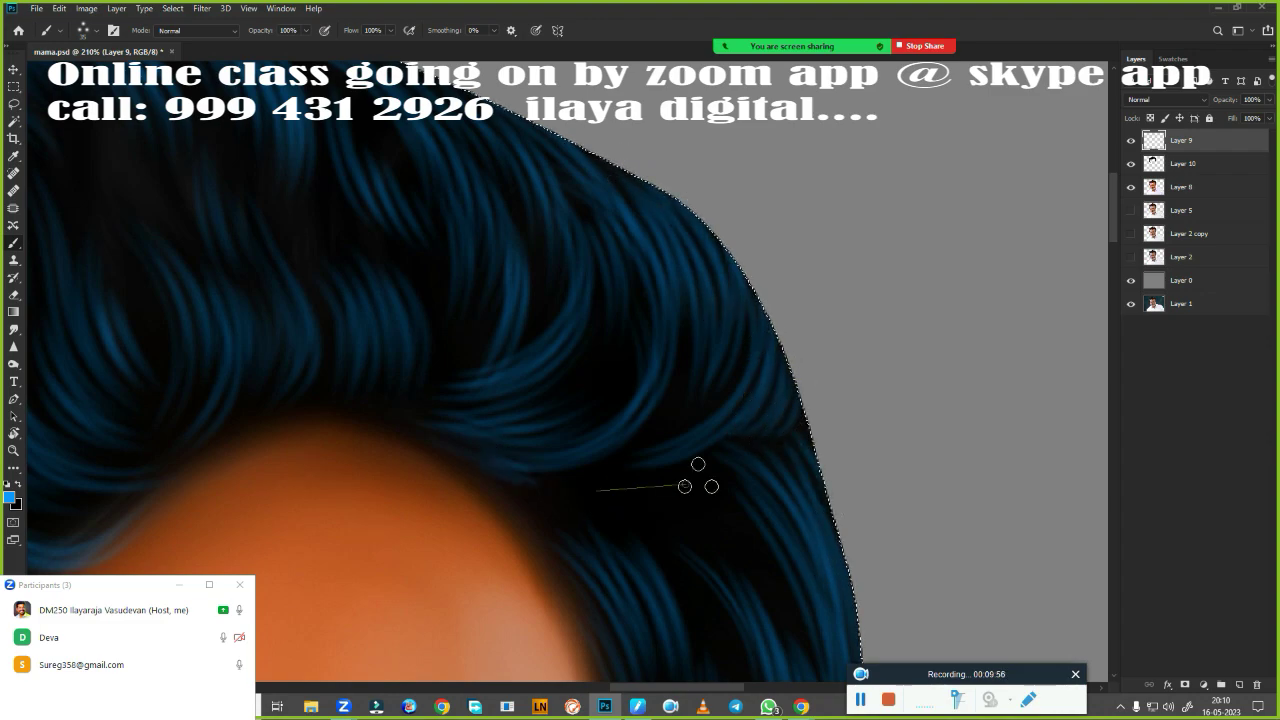
{"action": "left_click_drag", "start_coordinate": [670, 430], "coordinate": [740, 345]}
{"action": "left_click", "coordinate": [740, 338], "text": "shift"}
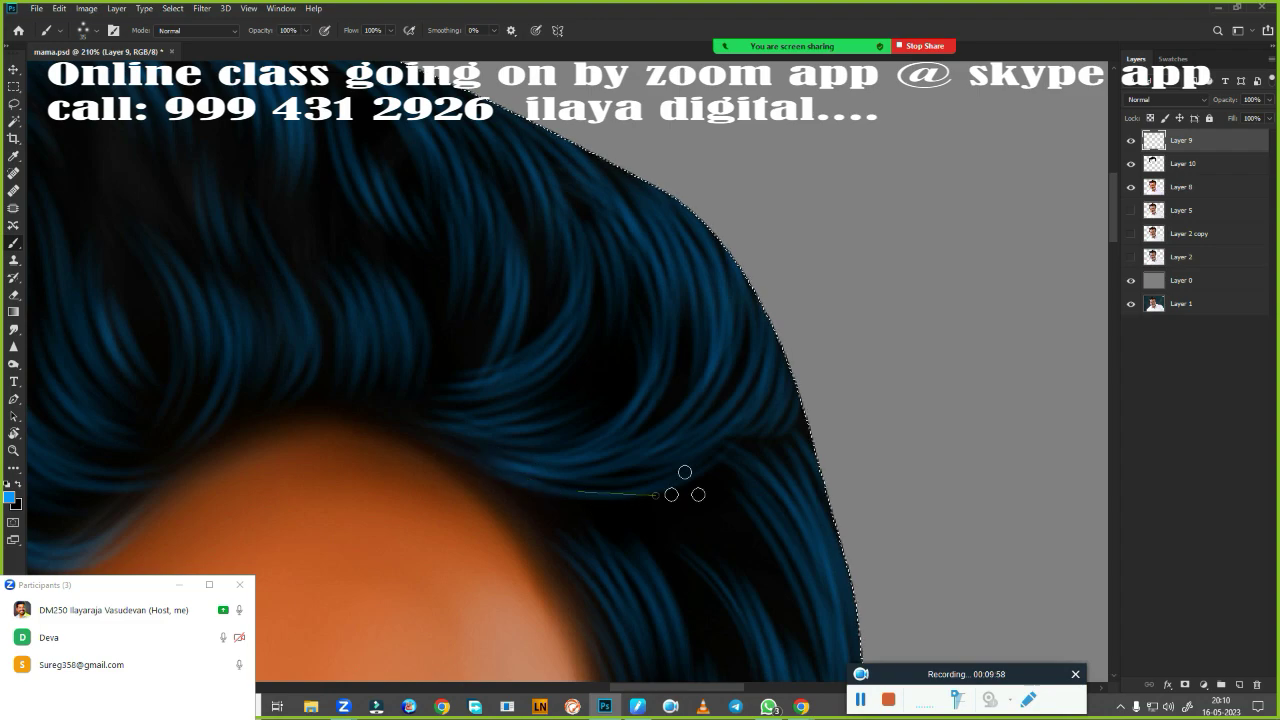
{"action": "left_click_drag", "start_coordinate": [683, 486], "coordinate": [750, 400]}
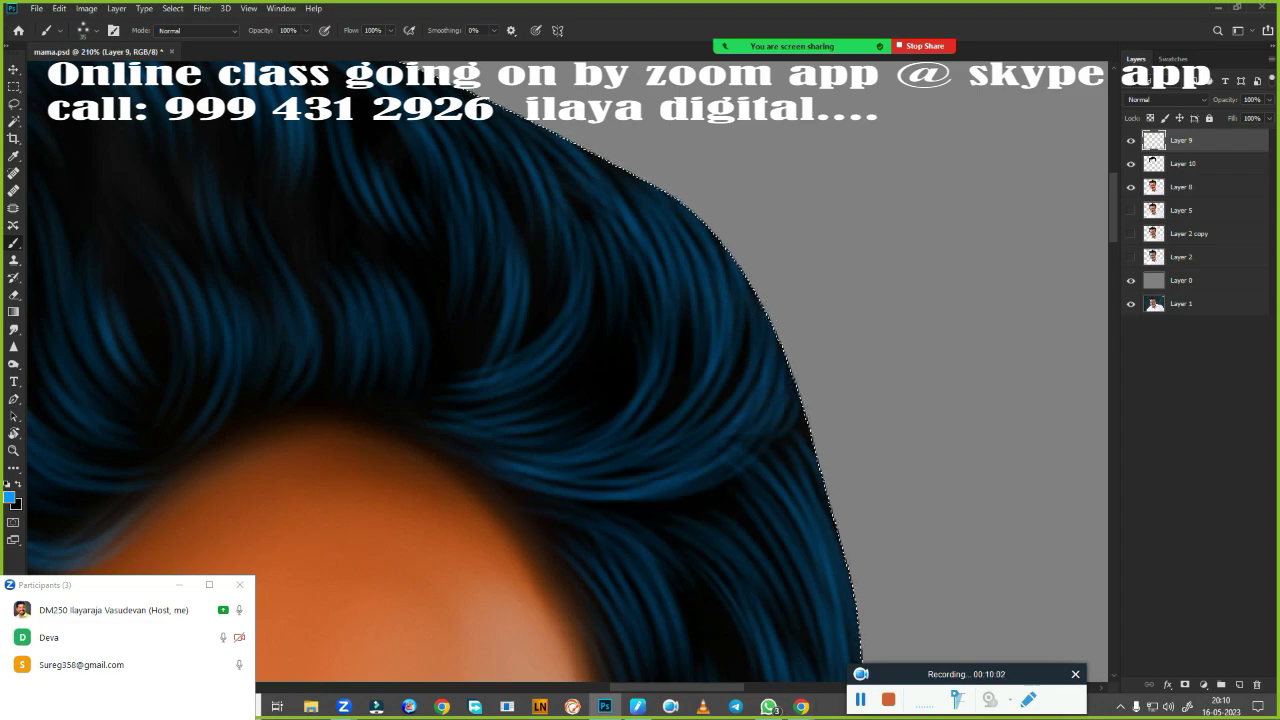
Zoom in and brush a few faint bright strands along the hairline.
{"action": "scroll", "coordinate": [834, 529], "scroll_direction": "down", "scroll_amount": 3}
{"action": "scroll", "coordinate": [880, 377], "scroll_direction": "down", "scroll_amount": 2}
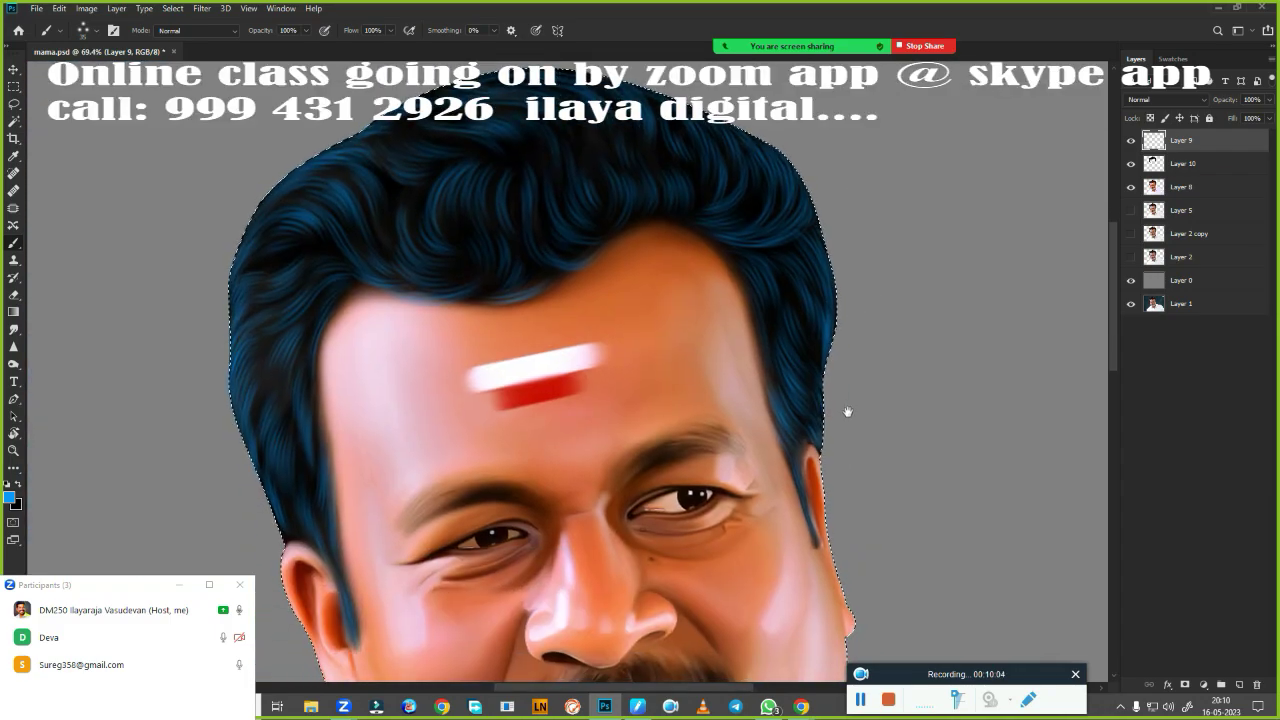
{"action": "scroll", "coordinate": [840, 405], "scroll_direction": "up", "scroll_amount": 1}
{"action": "scroll", "coordinate": [828, 395], "scroll_direction": "up", "scroll_amount": 1}
{"action": "scroll", "coordinate": [814, 364], "scroll_direction": "up", "scroll_amount": 1}
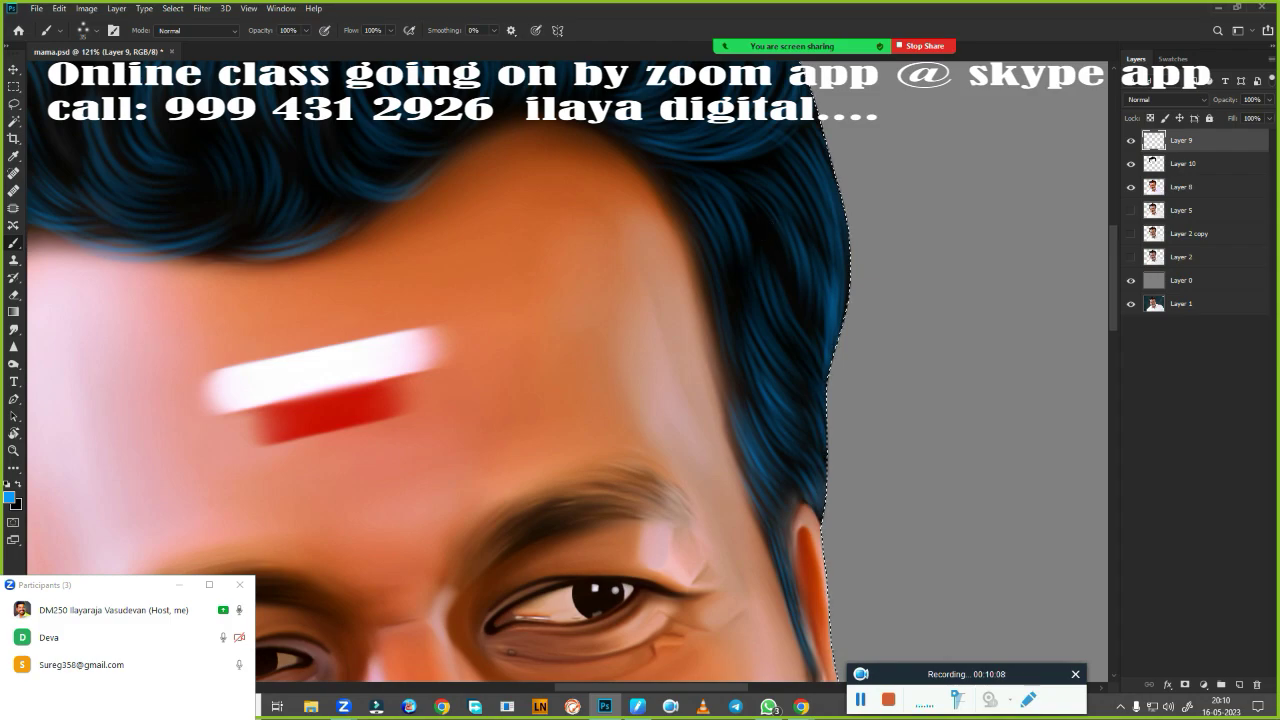
{"action": "scroll", "coordinate": [696, 391], "scroll_direction": "down", "scroll_amount": 2}
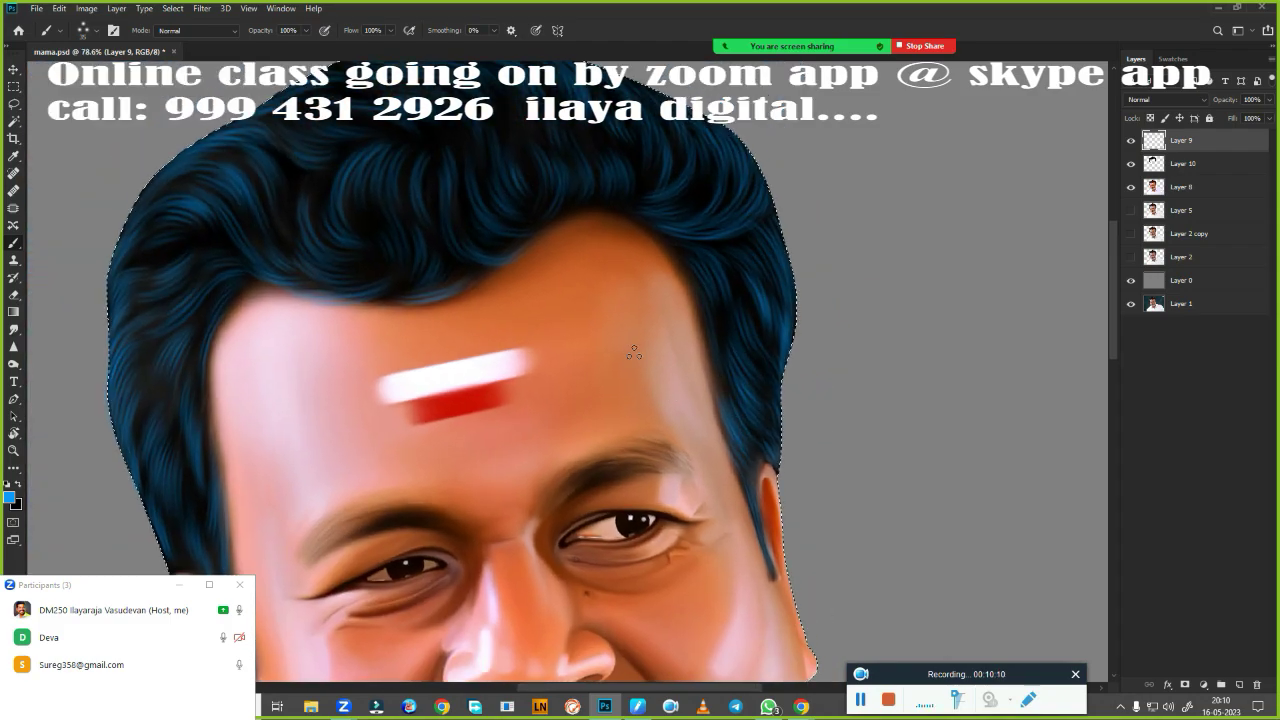
{"action": "scroll", "coordinate": [498, 314], "scroll_direction": "up", "scroll_amount": 3}
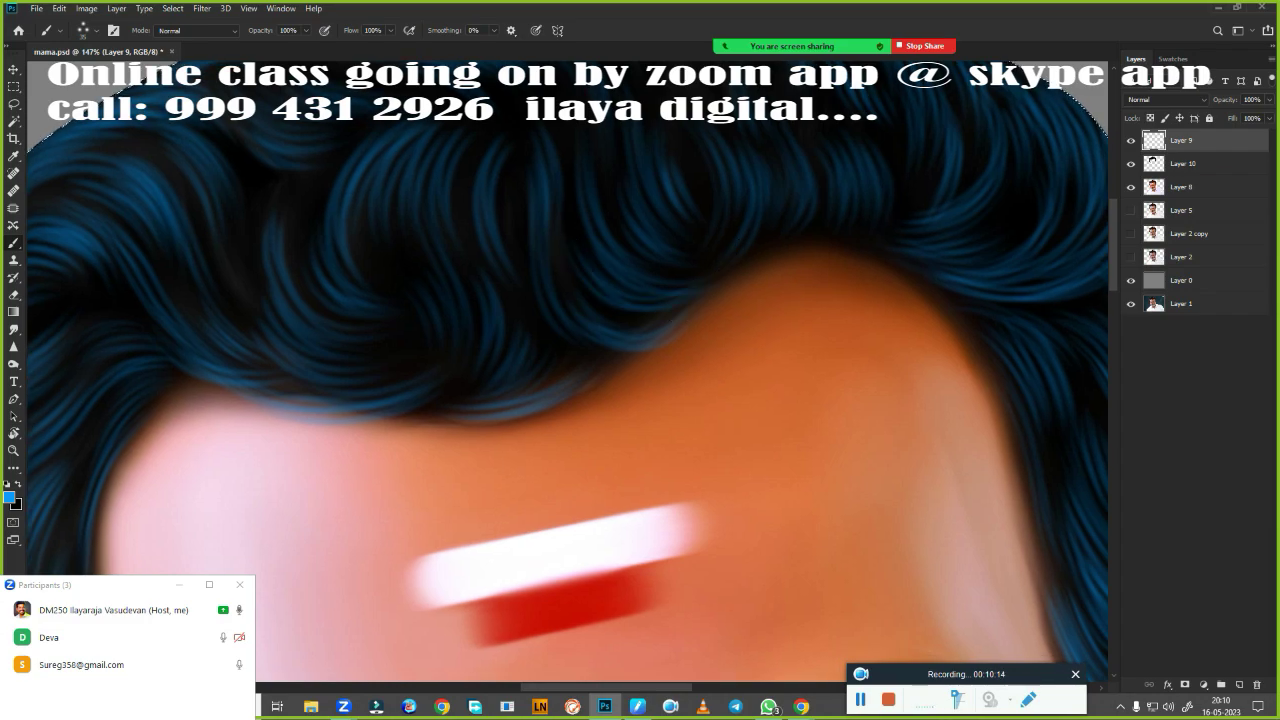
{"action": "left_click_drag", "start_coordinate": [567, 187], "coordinate": [713, 252]}
{"action": "left_click_drag", "start_coordinate": [636, 348], "coordinate": [669, 337]}
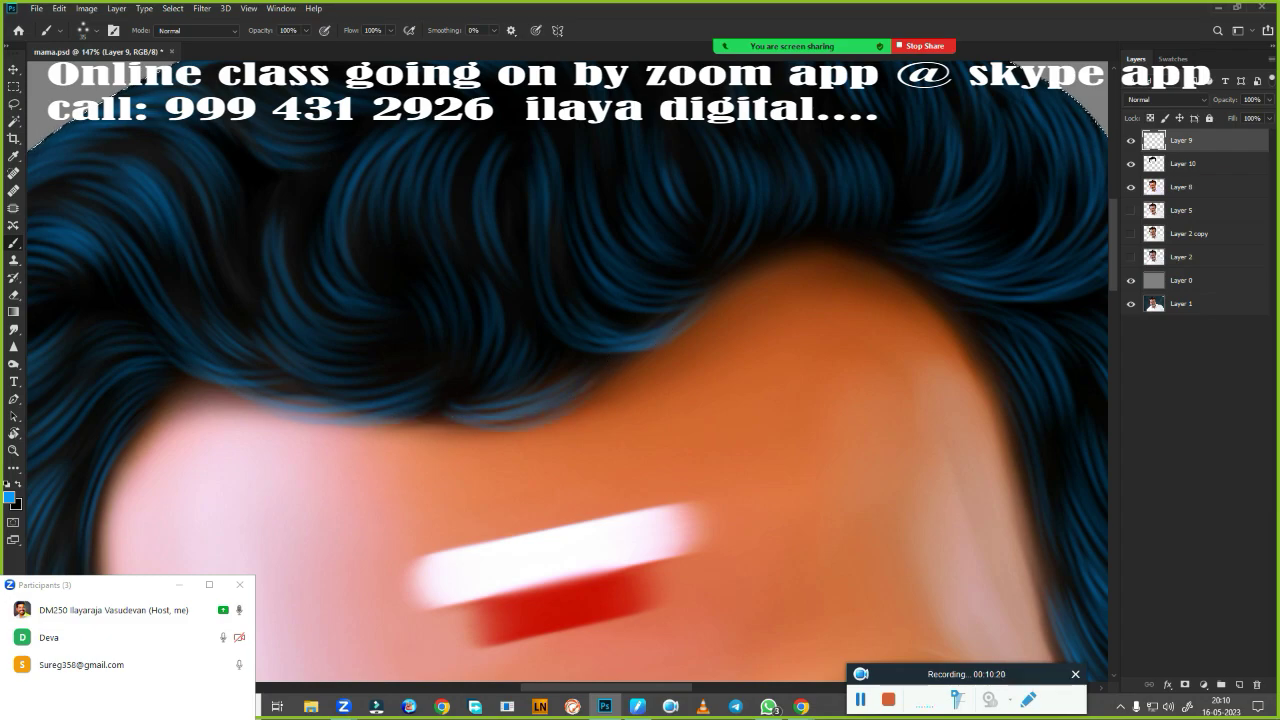
{"action": "left_click_drag", "start_coordinate": [490, 290], "coordinate": [468, 385]}
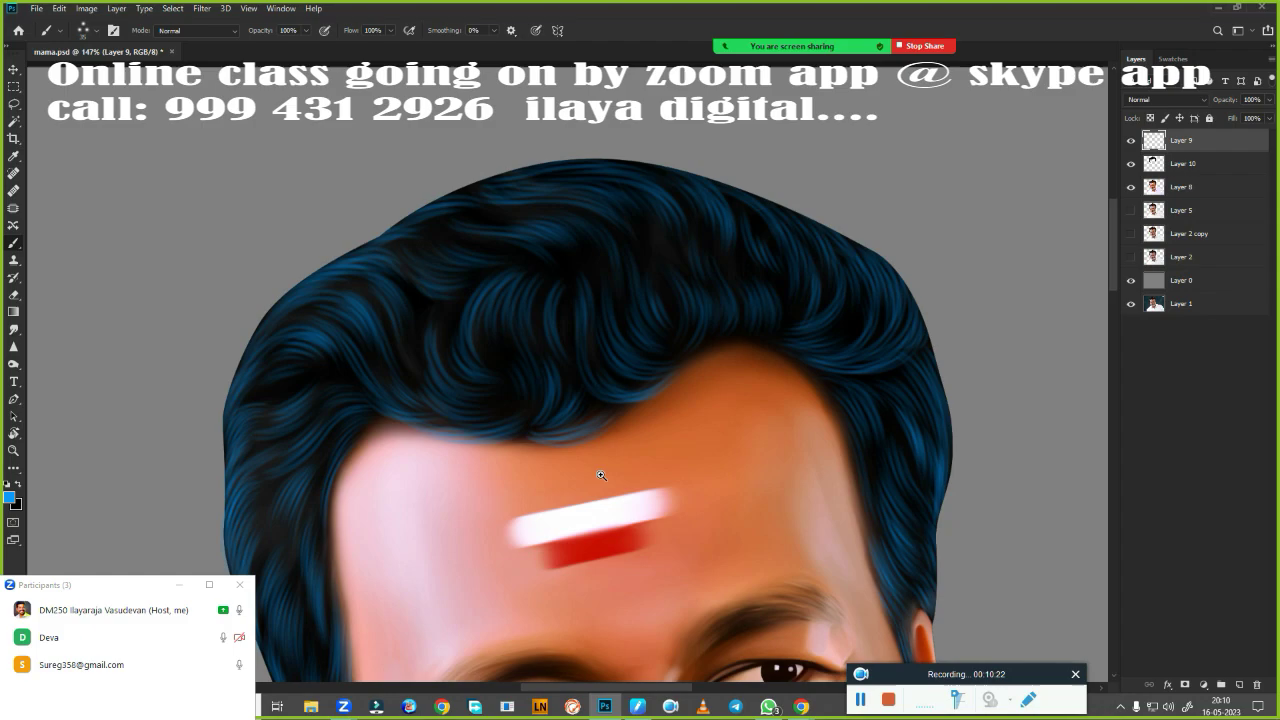
Deselect the figure and reframe the view on the full portrait.
{"action": "scroll", "coordinate": [600, 471], "scroll_direction": "down", "scroll_amount": 5}
{"action": "left_click_drag", "start_coordinate": [600, 471], "coordinate": [725, 256]}
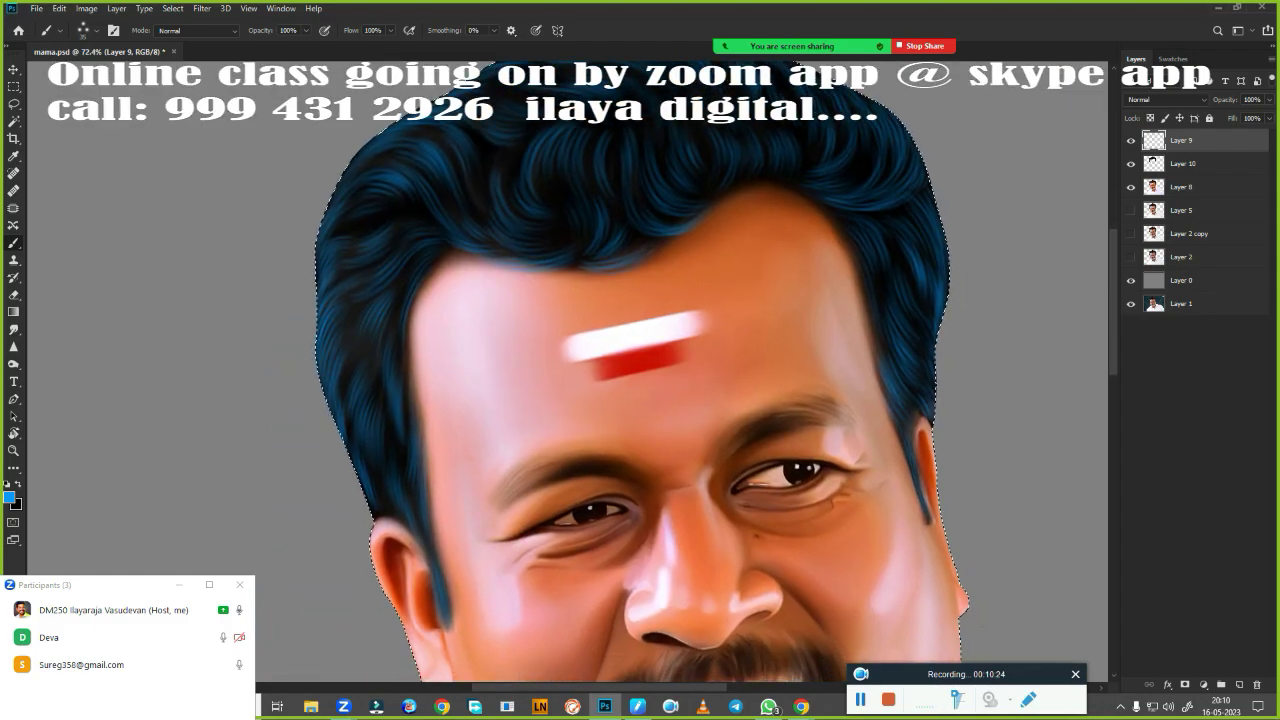
{"action": "scroll", "coordinate": [755, 432], "scroll_direction": "down", "scroll_amount": 3}
{"action": "key", "text": "ctrl+d"}
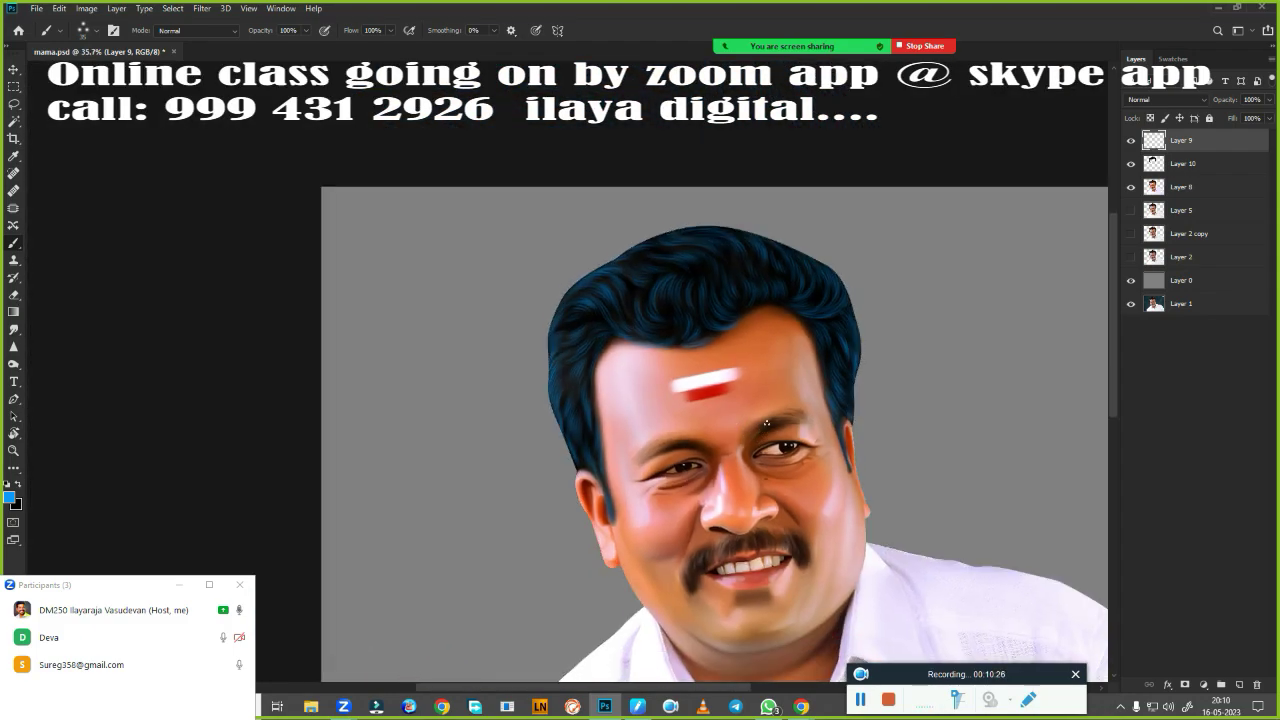
{"action": "left_click_drag", "start_coordinate": [942, 497], "coordinate": [784, 362]}
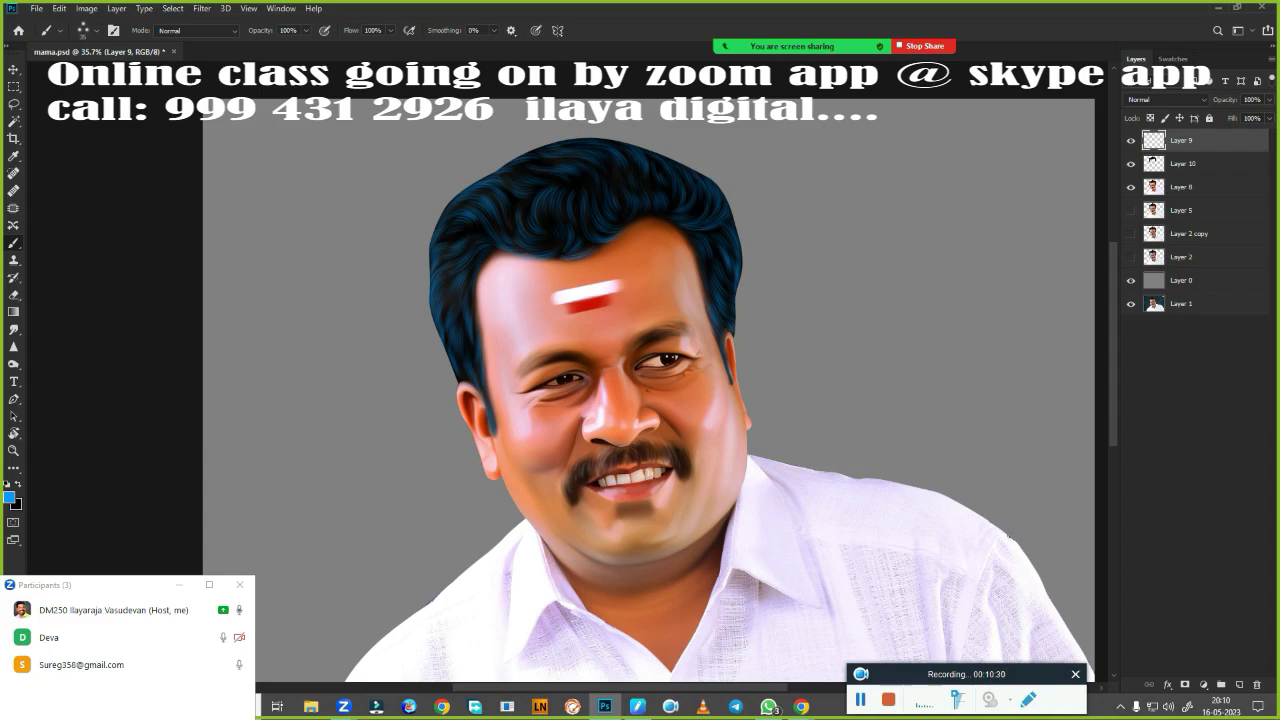
Add a Gradient Overlay effect to Layer 9.
{"action": "left_click", "coordinate": [1170, 684]}
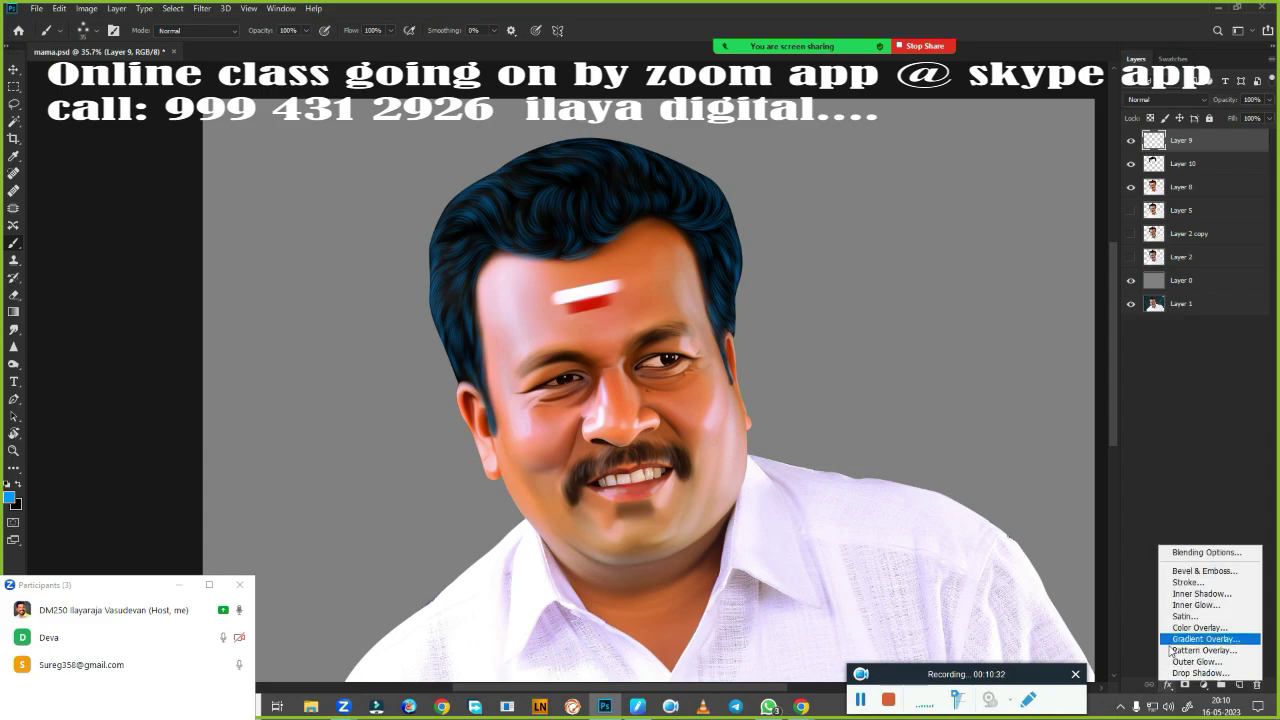
{"action": "left_click", "coordinate": [1190, 640]}
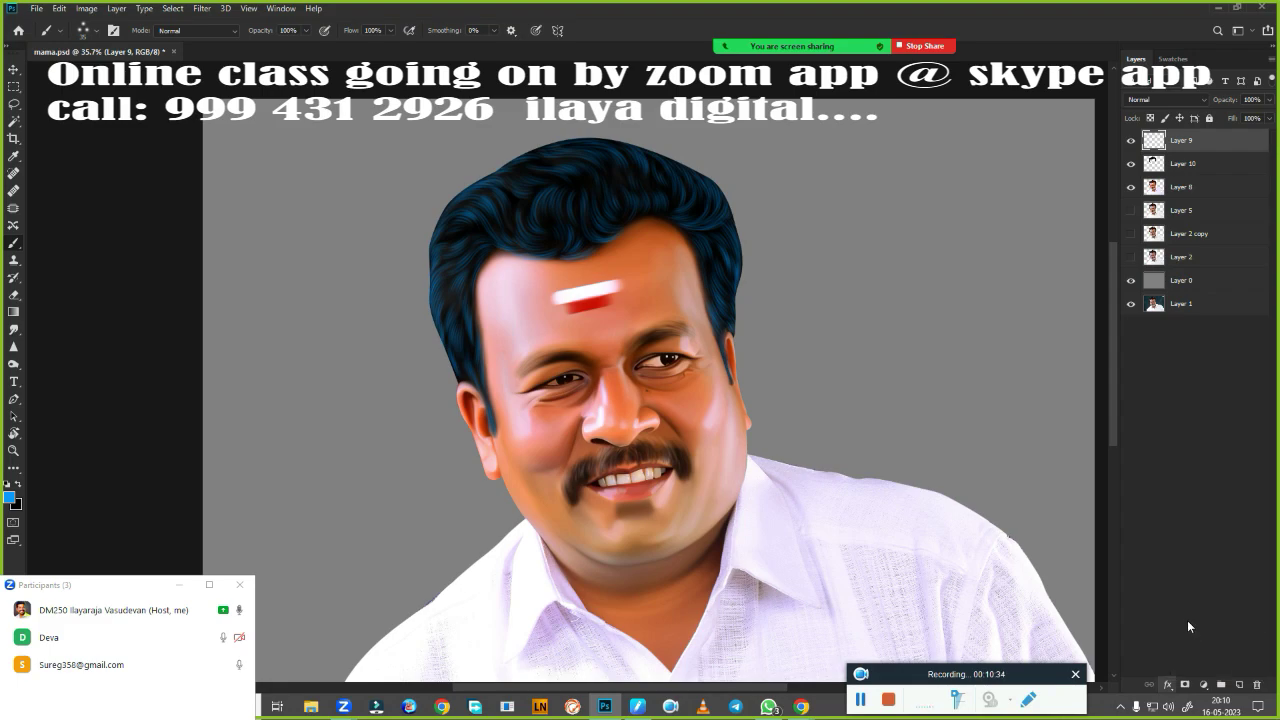
{"action": "left_click_drag", "start_coordinate": [991, 52], "coordinate": [1090, 182]}
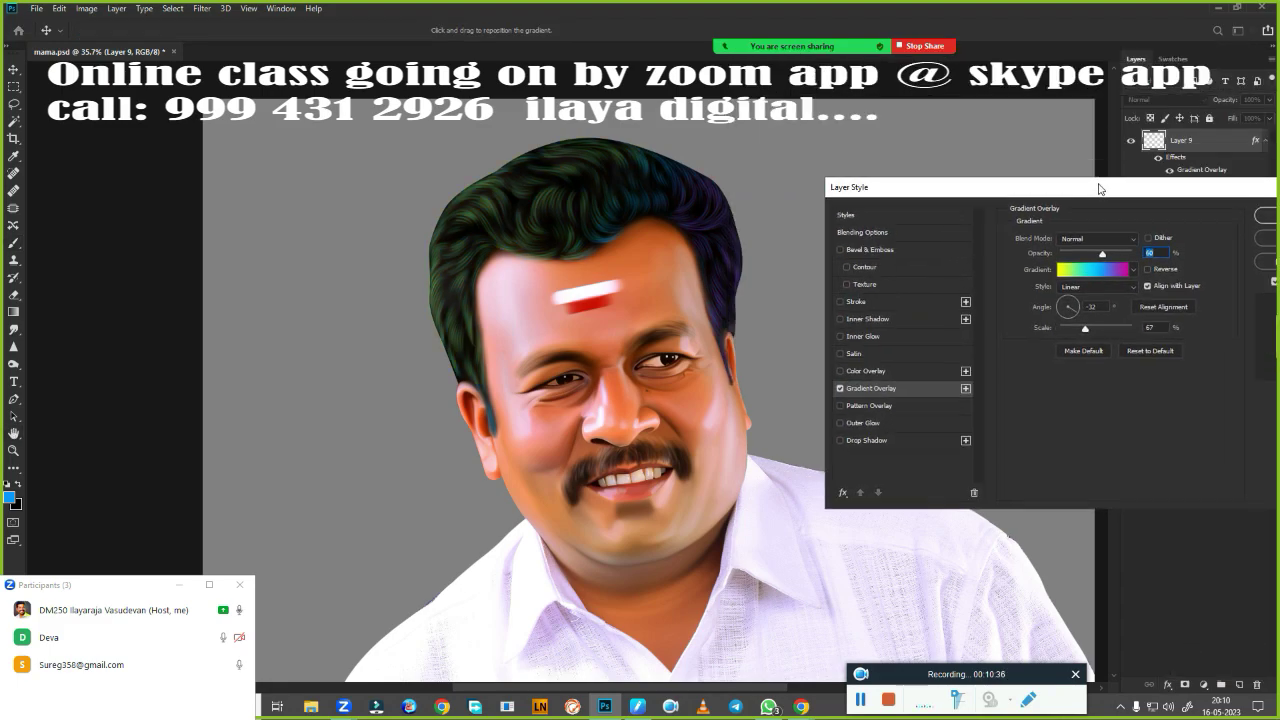
{"action": "left_click", "coordinate": [1088, 270]}
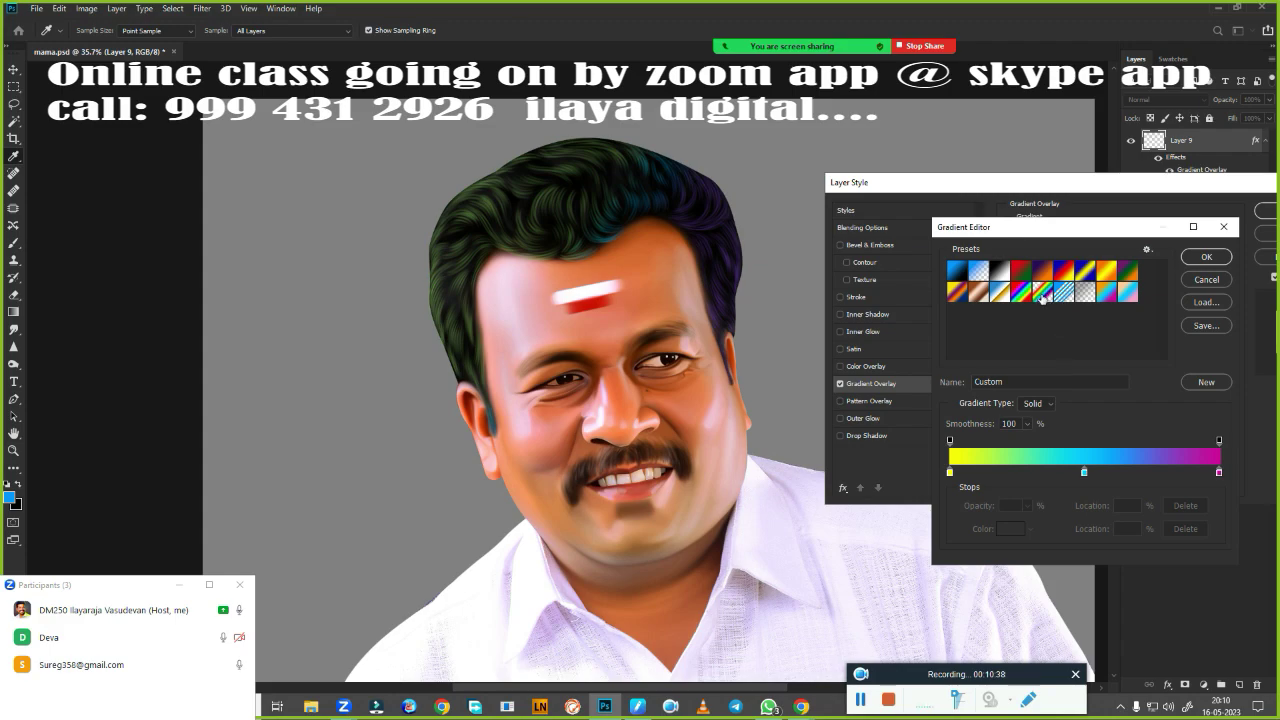
Pick the peach-cyan-pink gradient preset and saturate it into orange-cyan-magenta.
{"action": "left_click", "coordinate": [1042, 298]}
{"action": "left_click", "coordinate": [963, 274]}
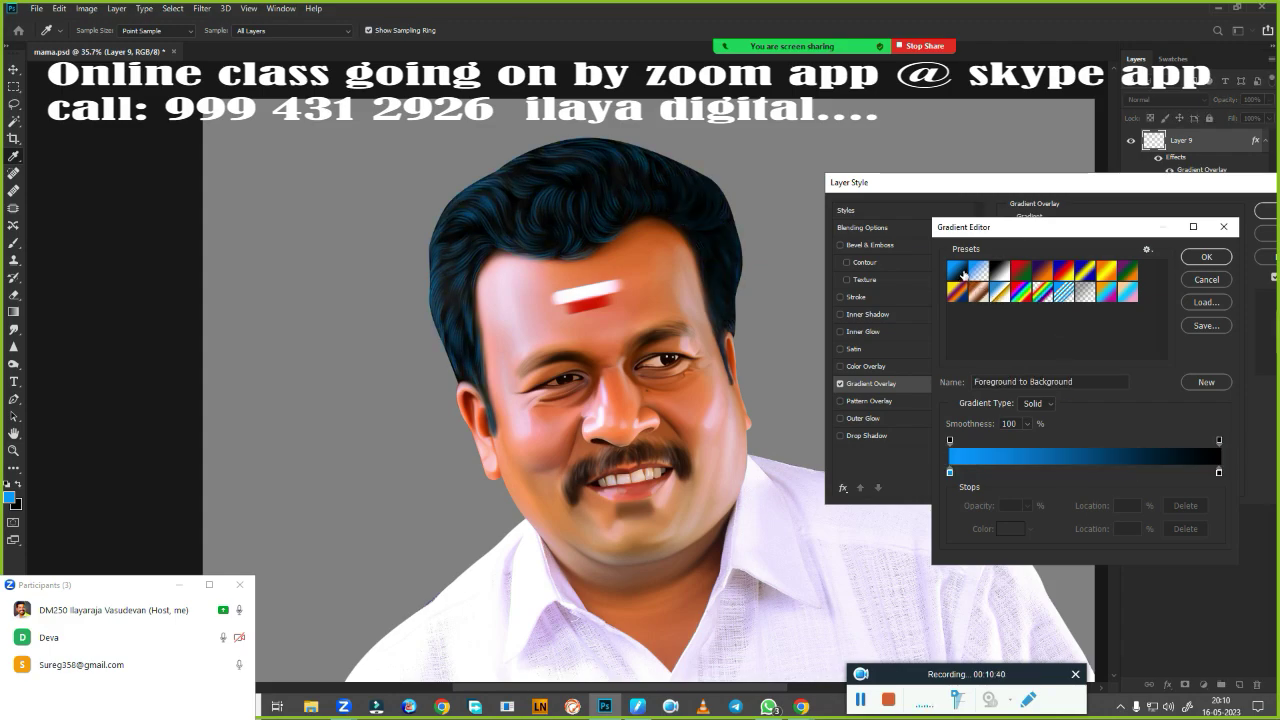
{"action": "left_click", "coordinate": [1021, 272]}
{"action": "left_click", "coordinate": [1107, 273]}
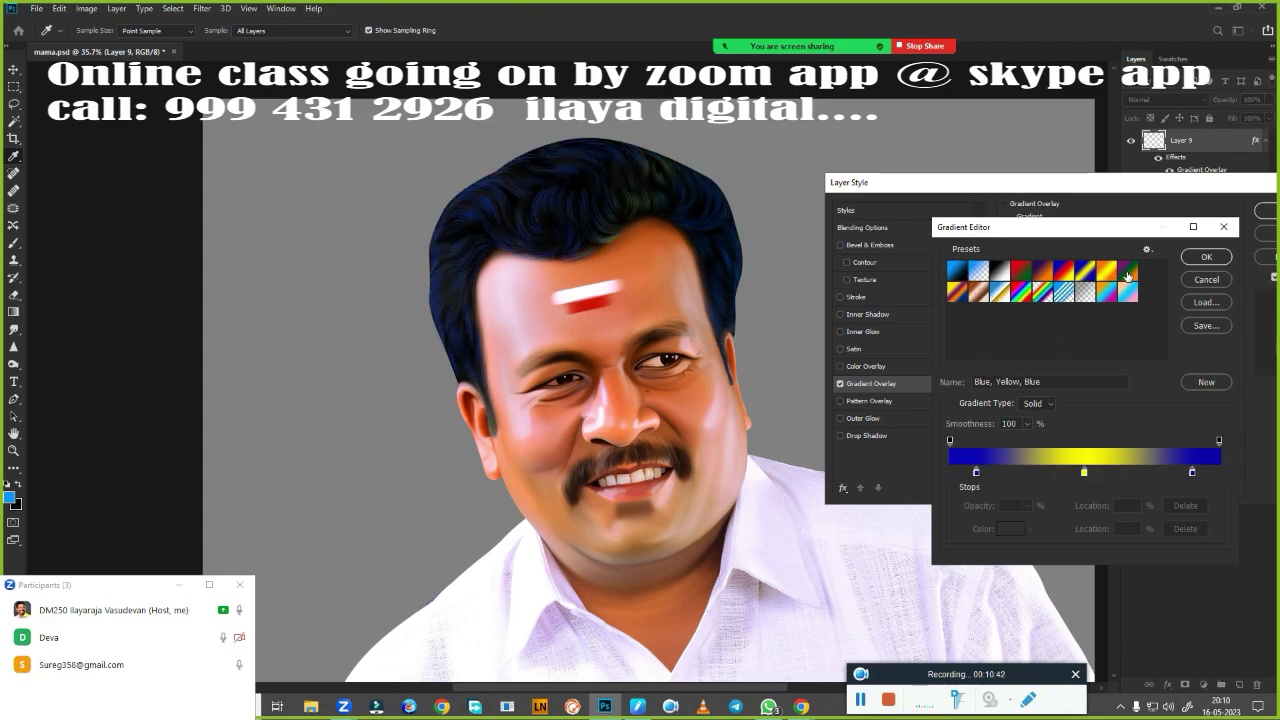
{"action": "left_click", "coordinate": [1128, 273]}
{"action": "left_click", "coordinate": [1107, 294]}
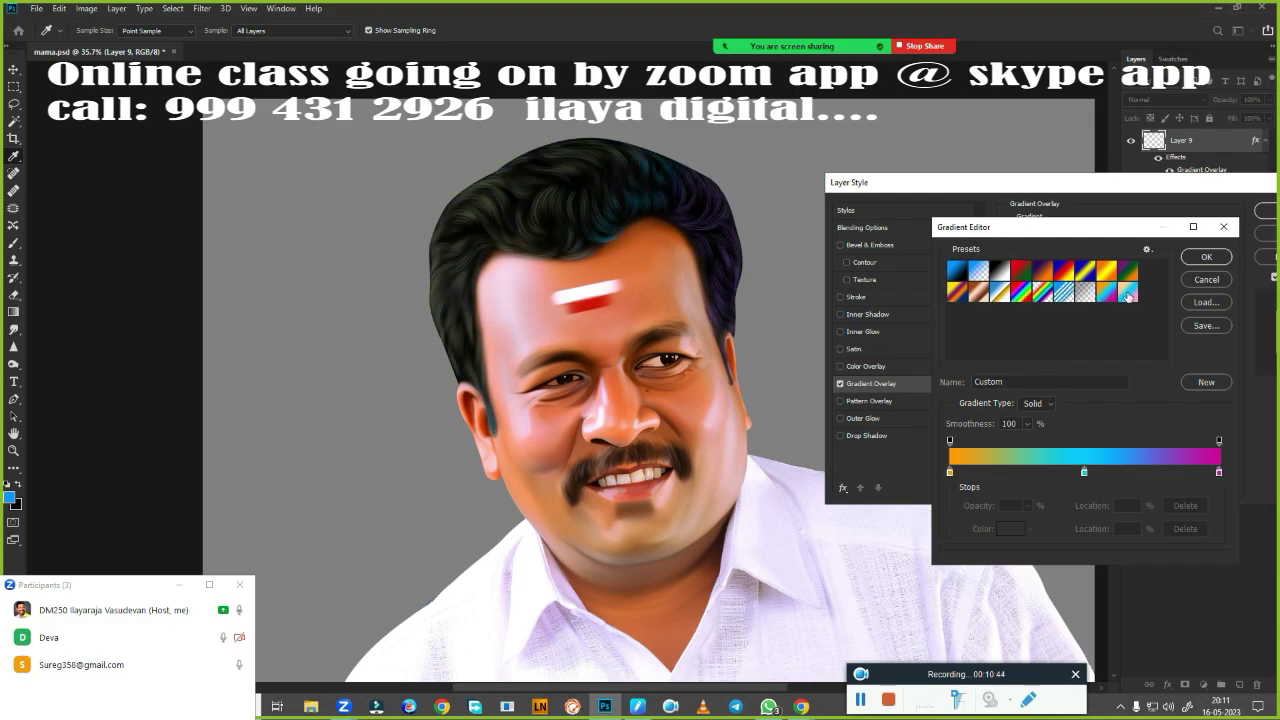
{"action": "left_click", "coordinate": [1128, 294]}
{"action": "left_click_drag", "start_coordinate": [1097, 300], "coordinate": [1095, 348]}
{"action": "left_click", "coordinate": [1205, 257]}
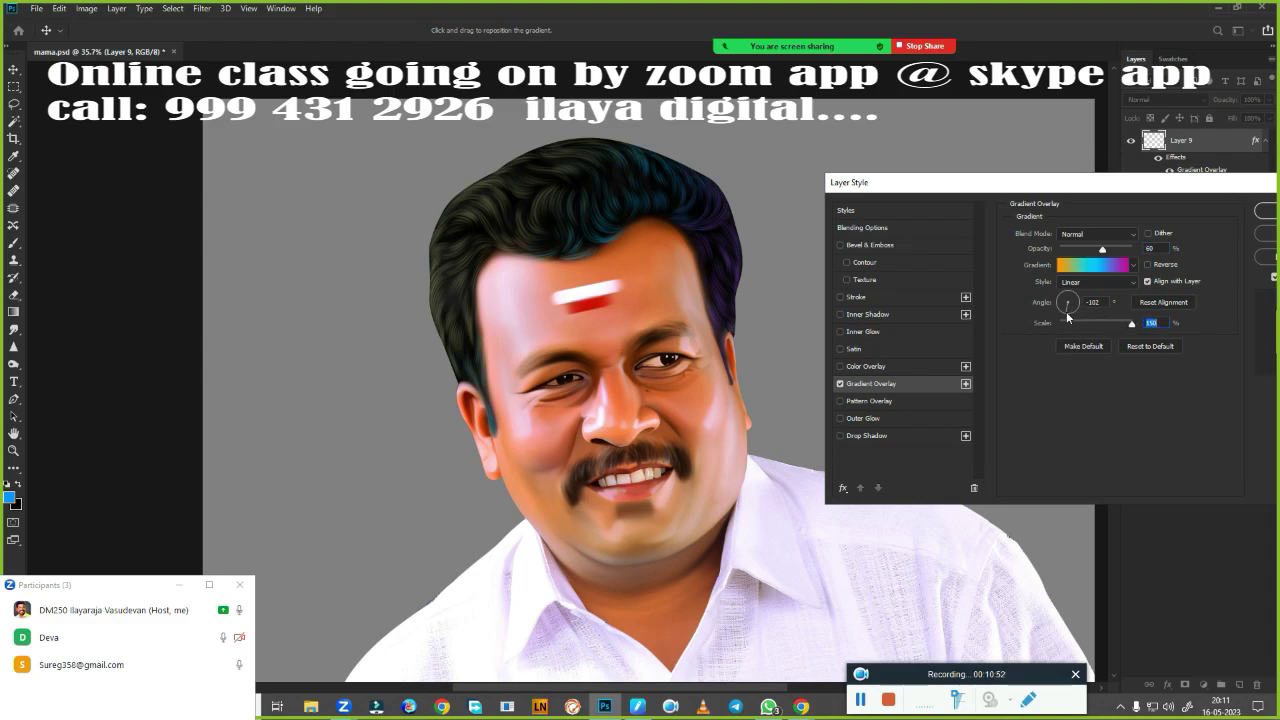
Rotate the overlay's gradient angle to around -139°.
{"action": "left_click_drag", "start_coordinate": [1067, 317], "coordinate": [1063, 314]}
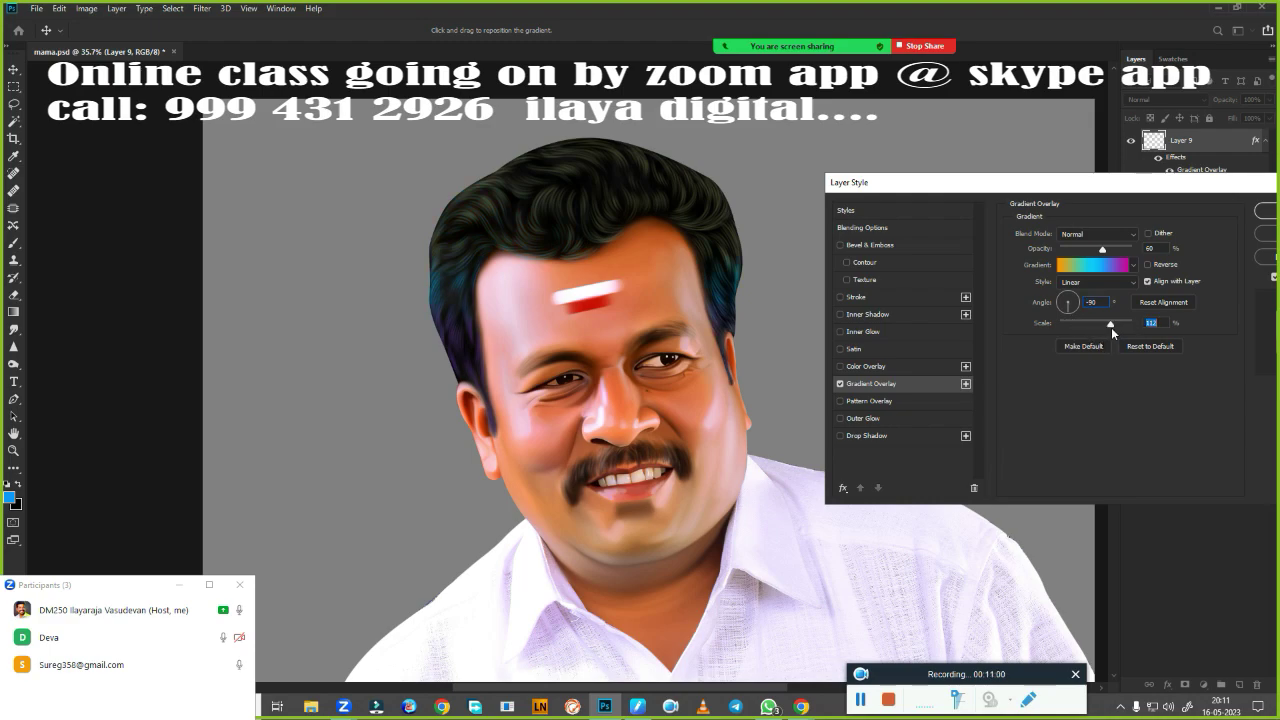
{"action": "left_click_drag", "start_coordinate": [1068, 308], "coordinate": [1062, 312]}
{"action": "left_click_drag", "start_coordinate": [1068, 314], "coordinate": [1062, 310]}
Try extra cyan colour stops, discard them, and apply the overlay at 60% opacity.
{"action": "left_click", "coordinate": [1104, 266]}
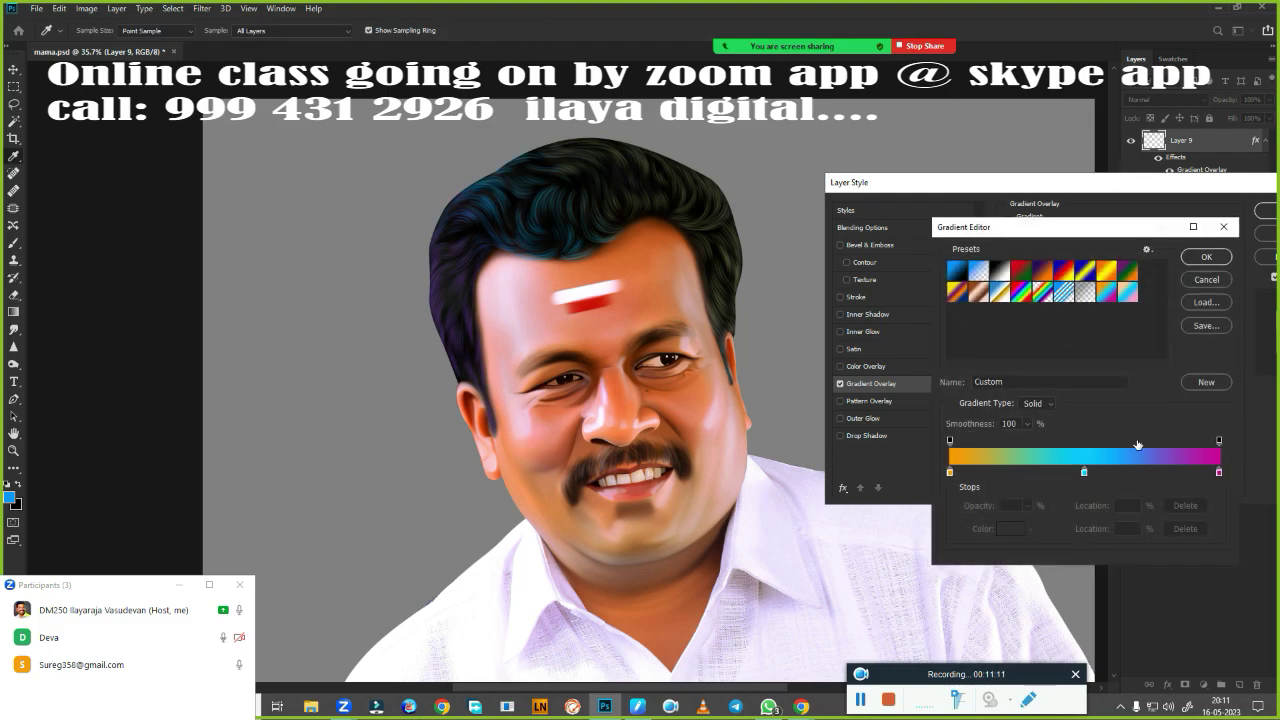
{"action": "left_click", "coordinate": [1085, 472]}
{"action": "left_click", "coordinate": [1184, 472]}
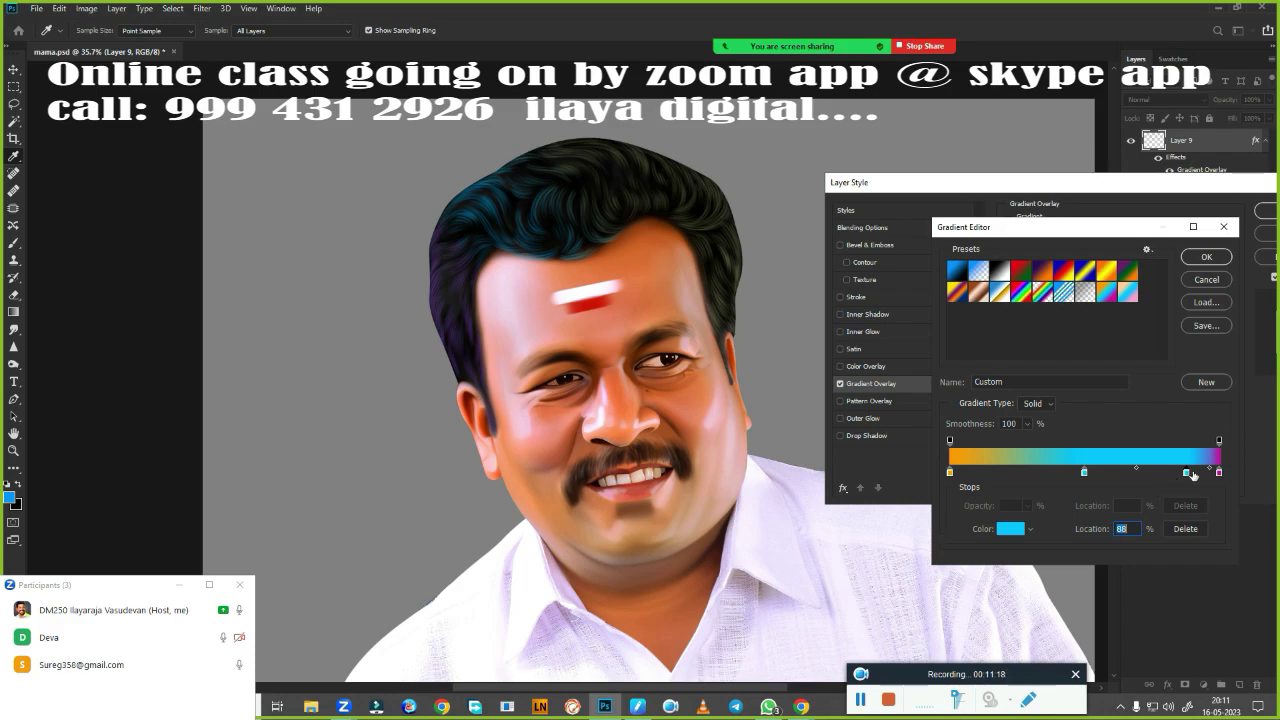
{"action": "mouse_move", "coordinate": [1187, 474]}
{"action": "left_mouse_down"}
{"action": "mouse_move", "coordinate": [1165, 471]}
{"action": "mouse_move", "coordinate": [1188, 472]}
{"action": "left_mouse_up"}
{"action": "left_click", "coordinate": [1196, 471]}
{"action": "key", "text": "Delete"}
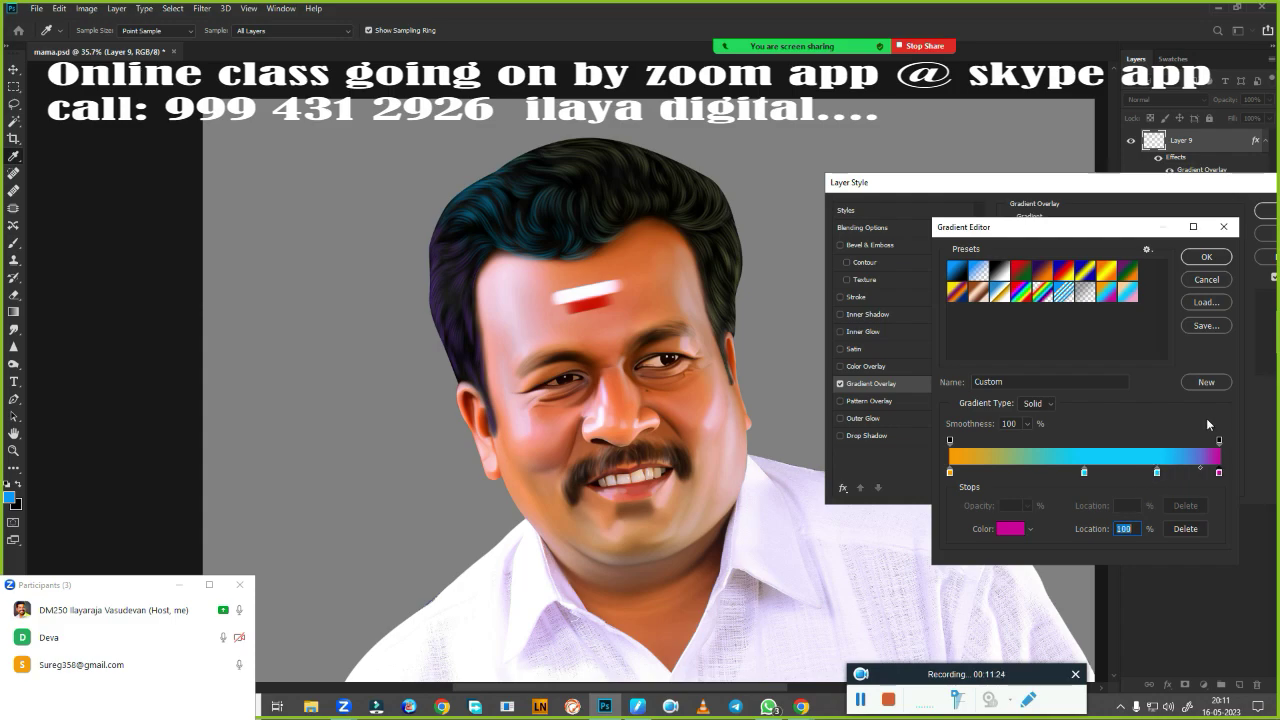
{"action": "left_click", "coordinate": [1206, 281]}
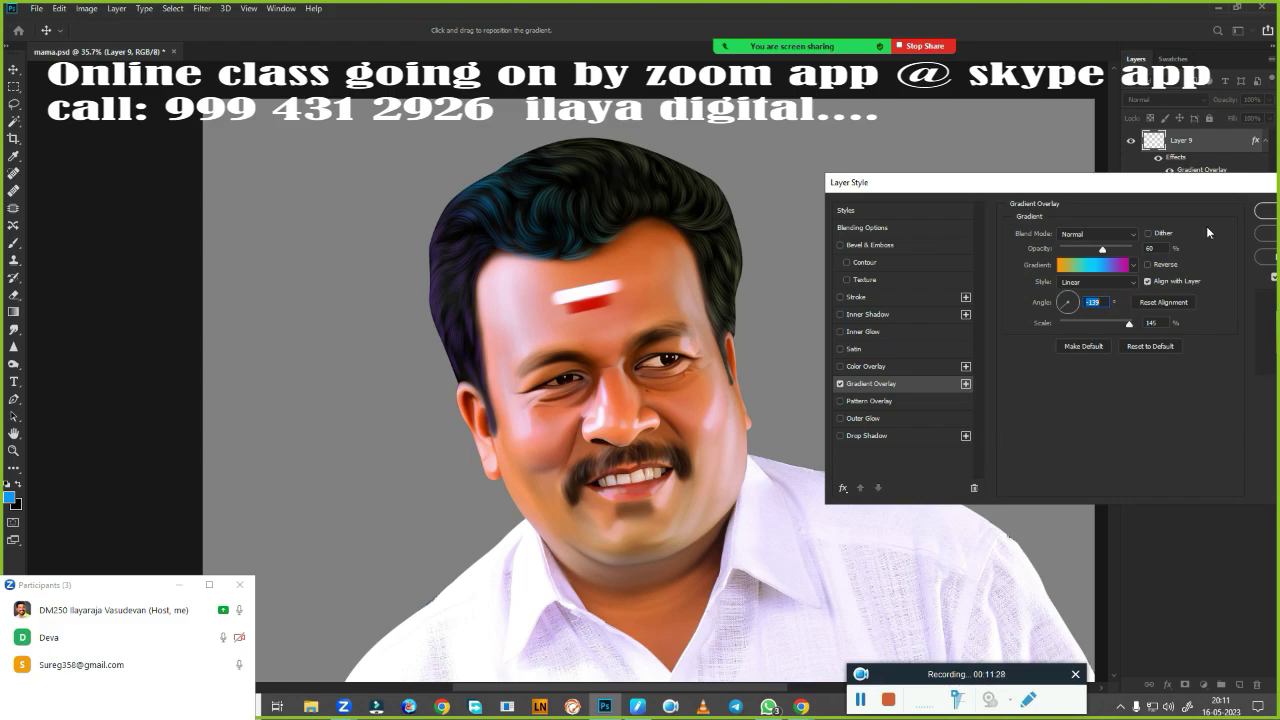
{"action": "left_click", "coordinate": [1262, 213]}
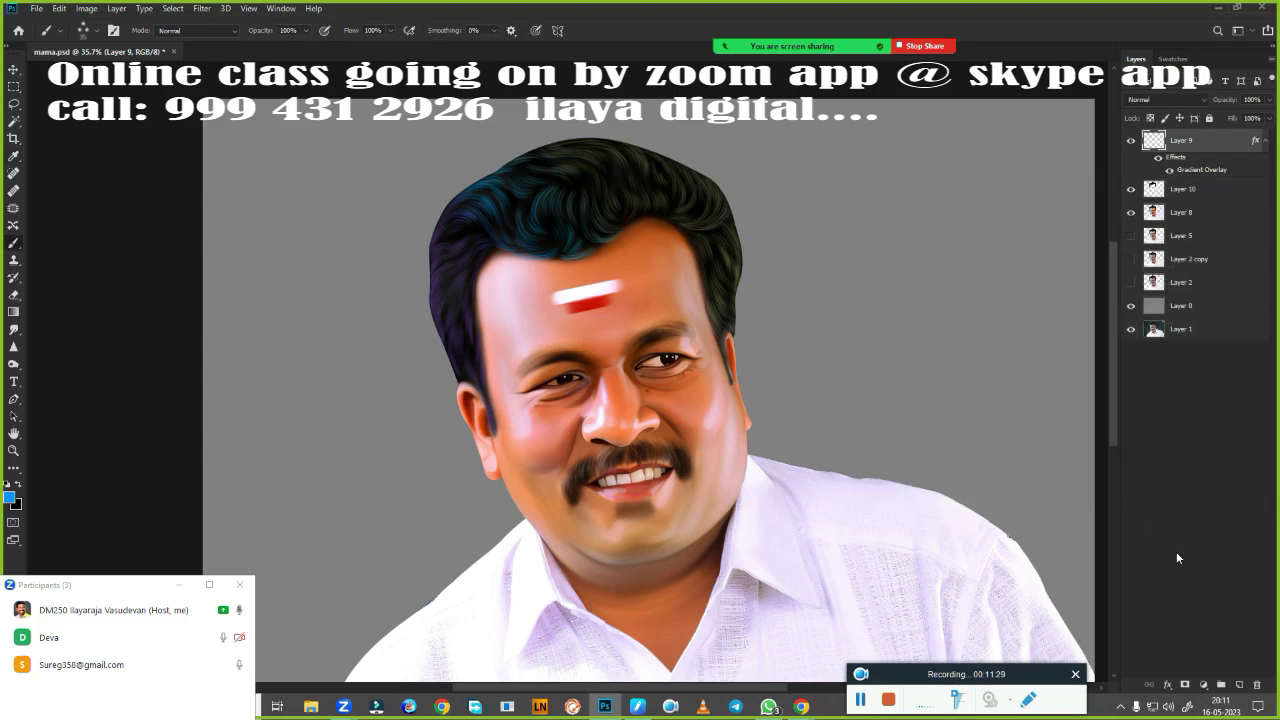
Merge Layer 9 into a new empty layer below to bake in the gradient tint.
{"action": "left_click", "coordinate": [1239, 685]}
{"action": "left_click", "coordinate": [1207, 149]}
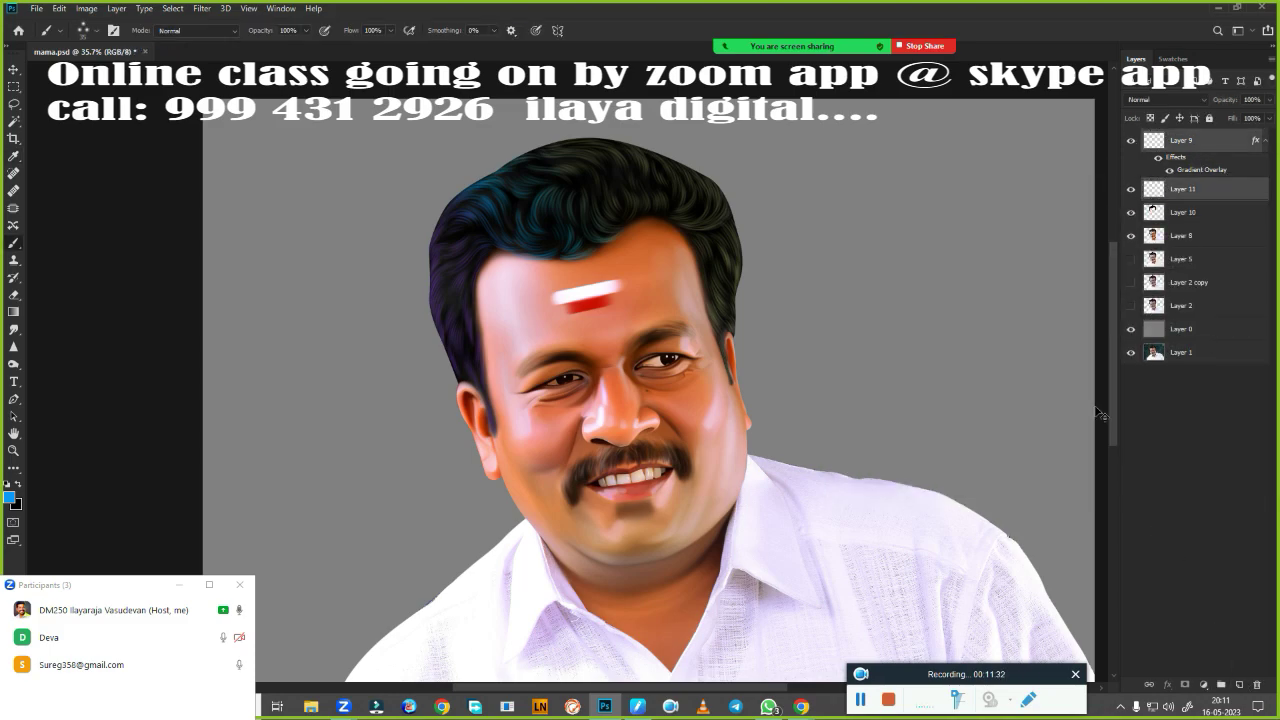
{"action": "key", "text": "ctrl+z"}
{"action": "key", "text": "ctrl+z"}
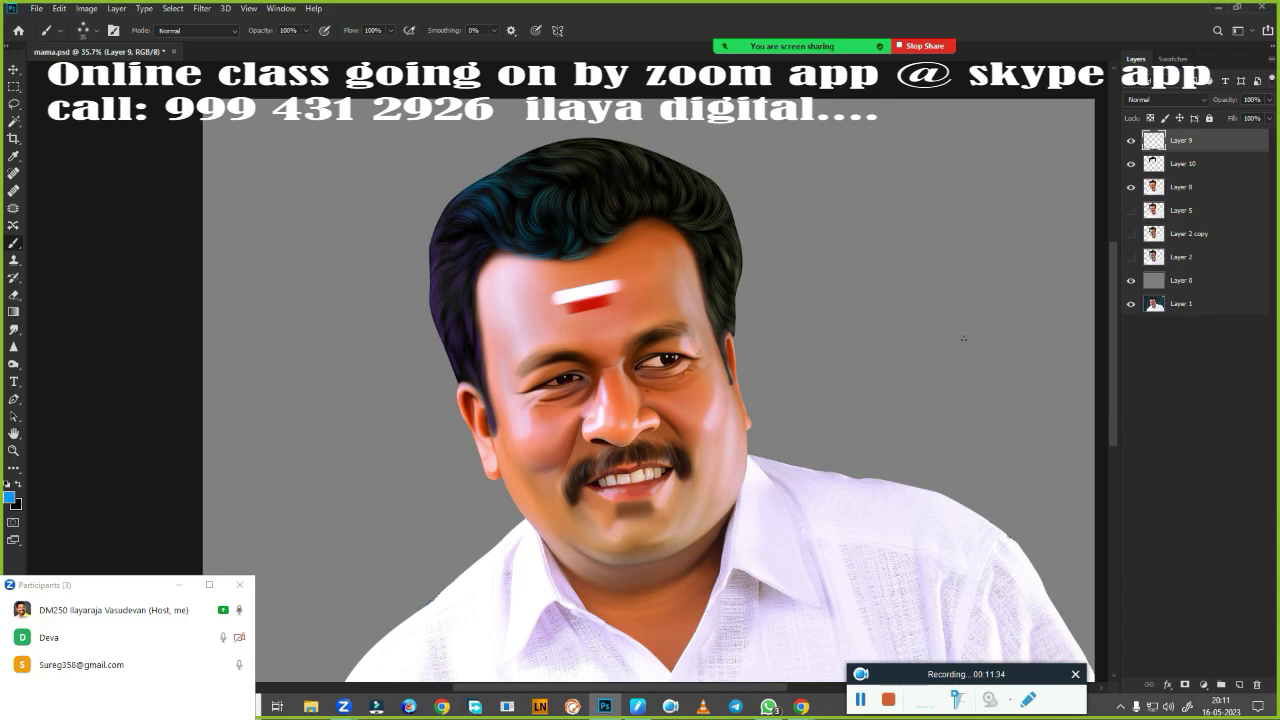
Preview Hue/Saturation hue shifts on the hair, then cancel them.
{"action": "key", "text": "ctrl+u"}
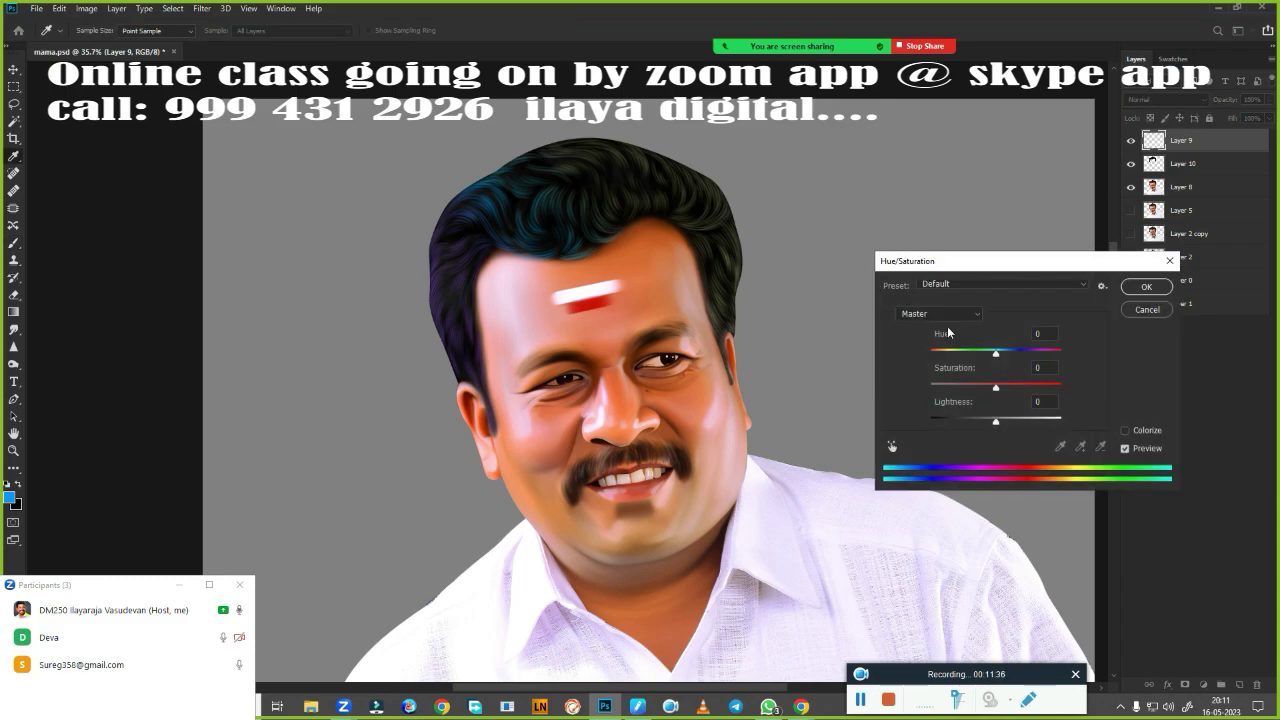
{"action": "left_click_drag", "start_coordinate": [995, 355], "coordinate": [1040, 355]}
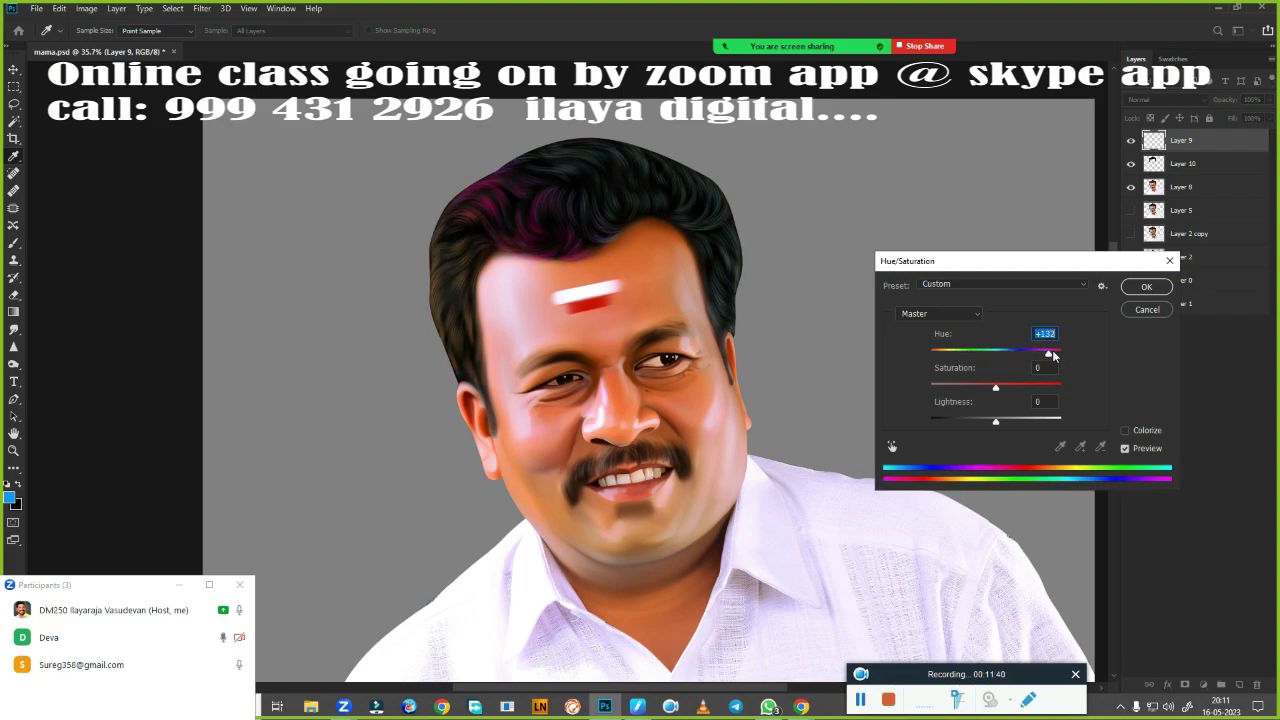
{"action": "mouse_move", "coordinate": [1040, 355]}
{"action": "left_mouse_down"}
{"action": "mouse_move", "coordinate": [973, 353]}
{"action": "mouse_move", "coordinate": [1004, 365]}
{"action": "mouse_move", "coordinate": [993, 367]}
{"action": "left_mouse_up"}
{"action": "left_click", "coordinate": [1150, 312]}
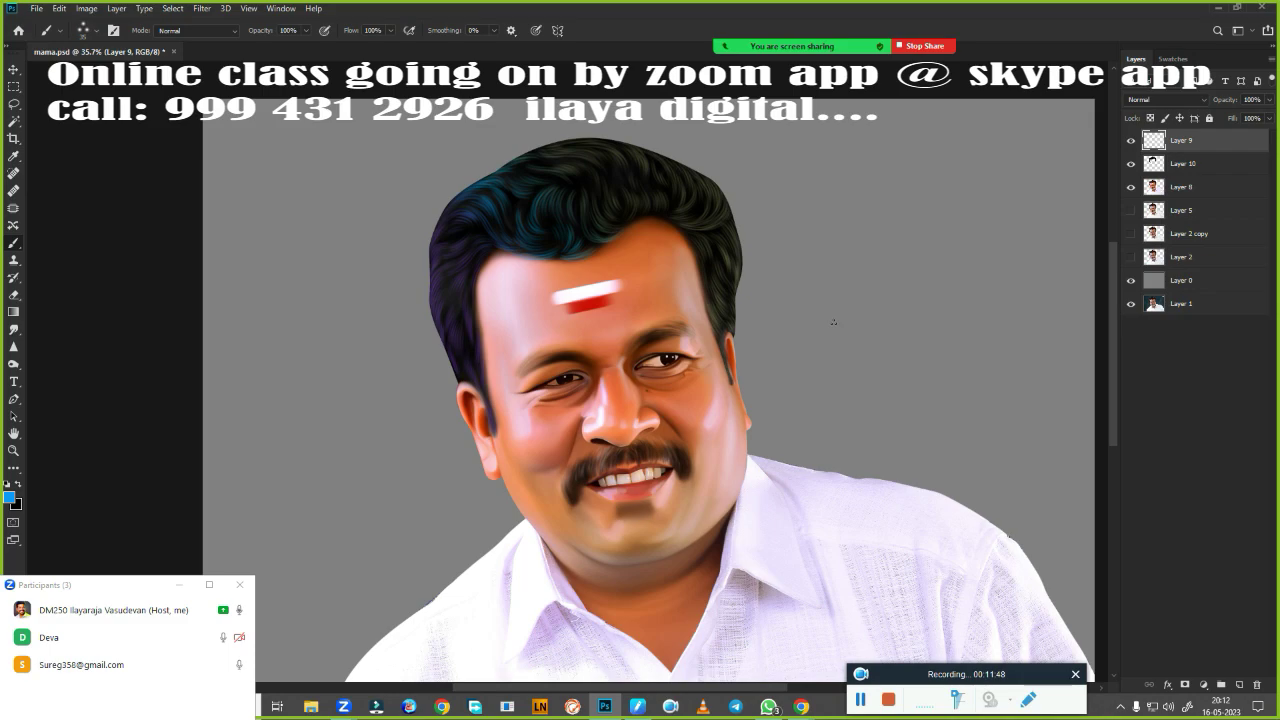
Add a new top layer set to Soft Light blend mode.
{"action": "left_click_drag", "start_coordinate": [898, 445], "coordinate": [877, 437]}
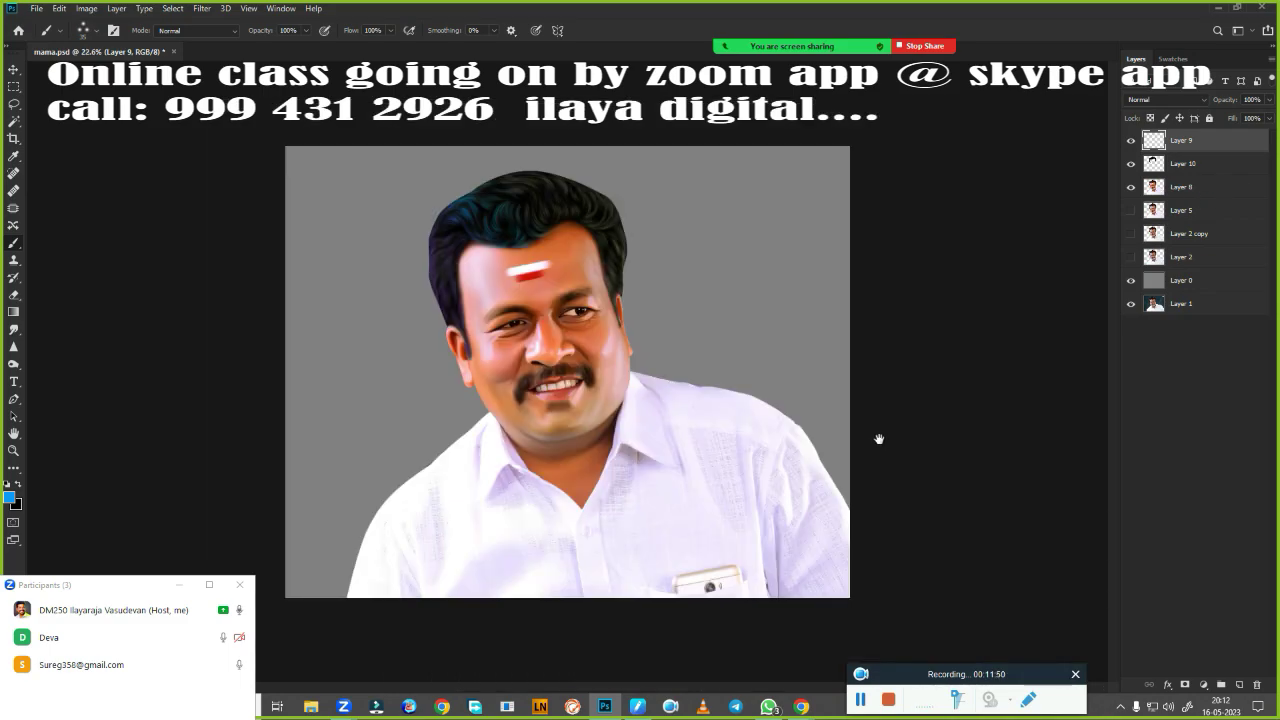
{"action": "left_click_drag", "start_coordinate": [716, 328], "coordinate": [731, 331]}
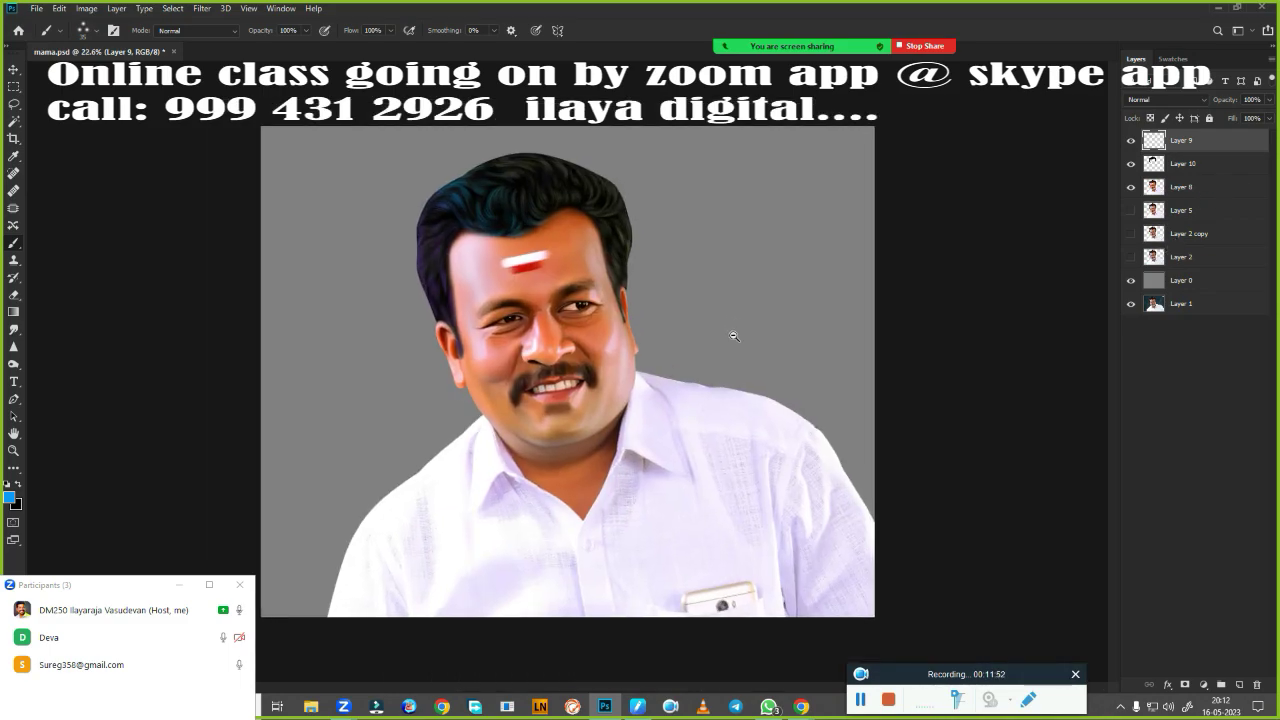
{"action": "left_click", "coordinate": [1239, 685]}
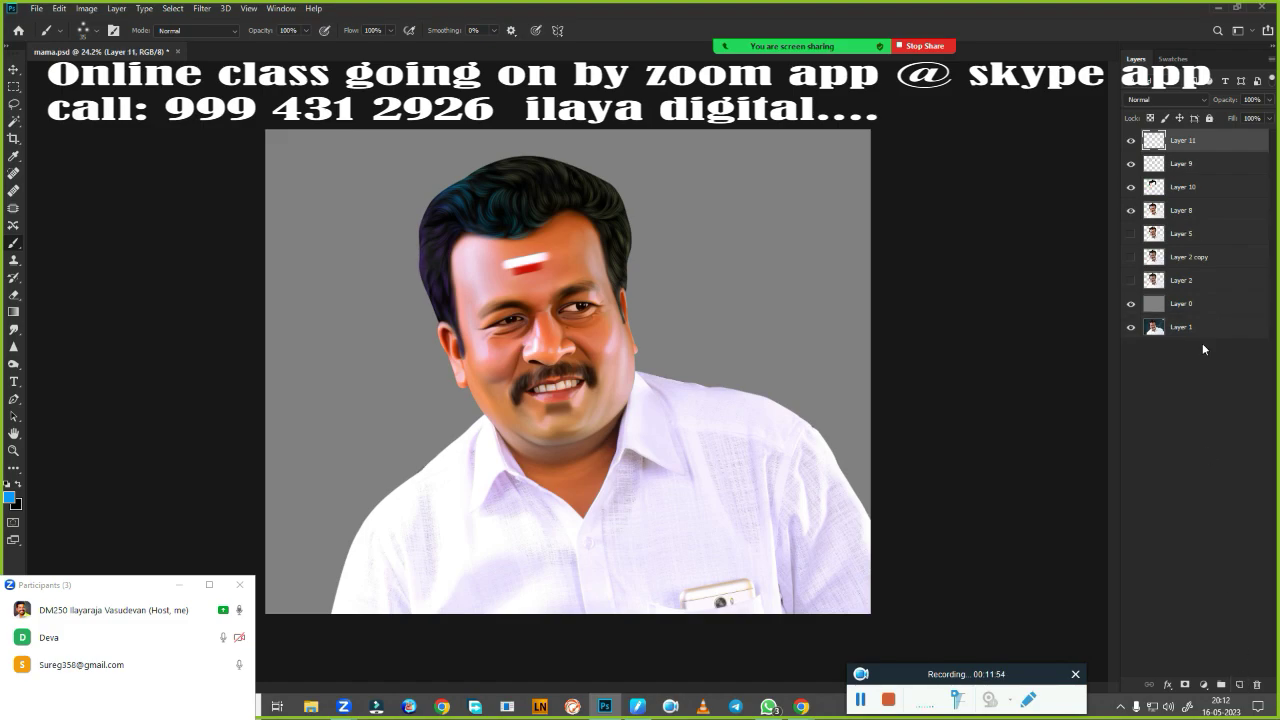
{"action": "left_click", "coordinate": [1182, 97]}
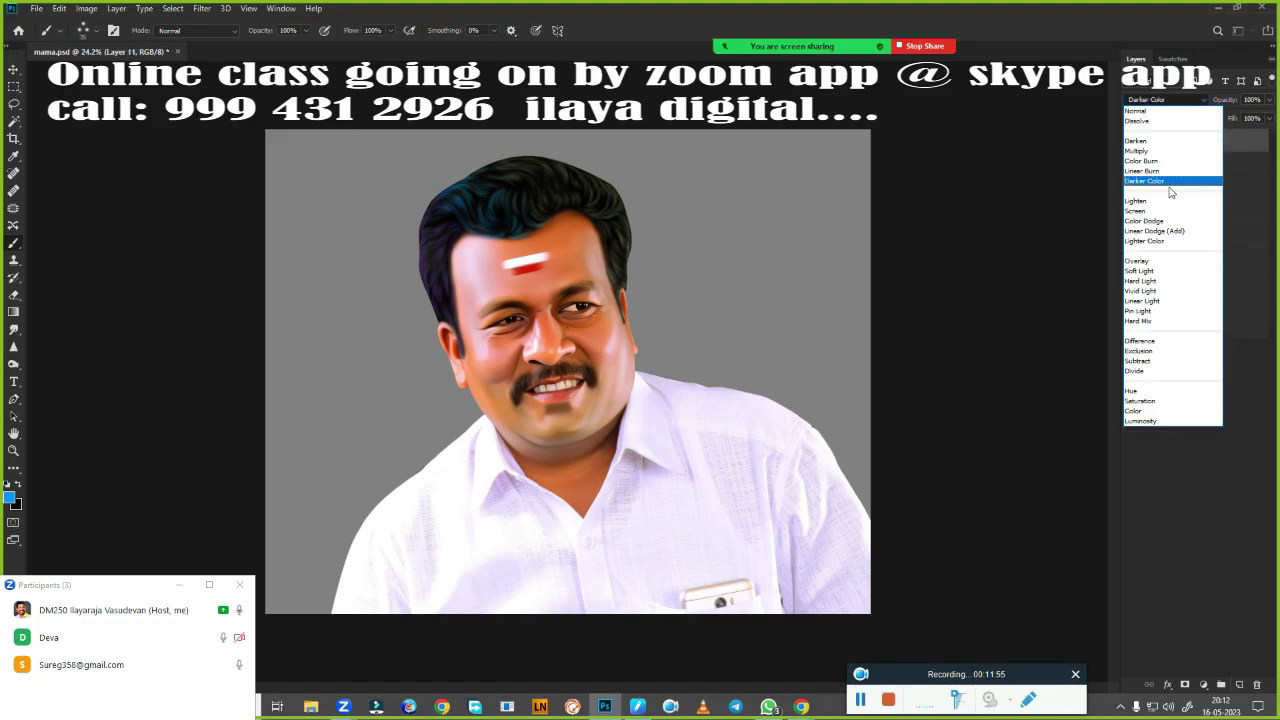
{"action": "left_click", "coordinate": [1159, 271]}
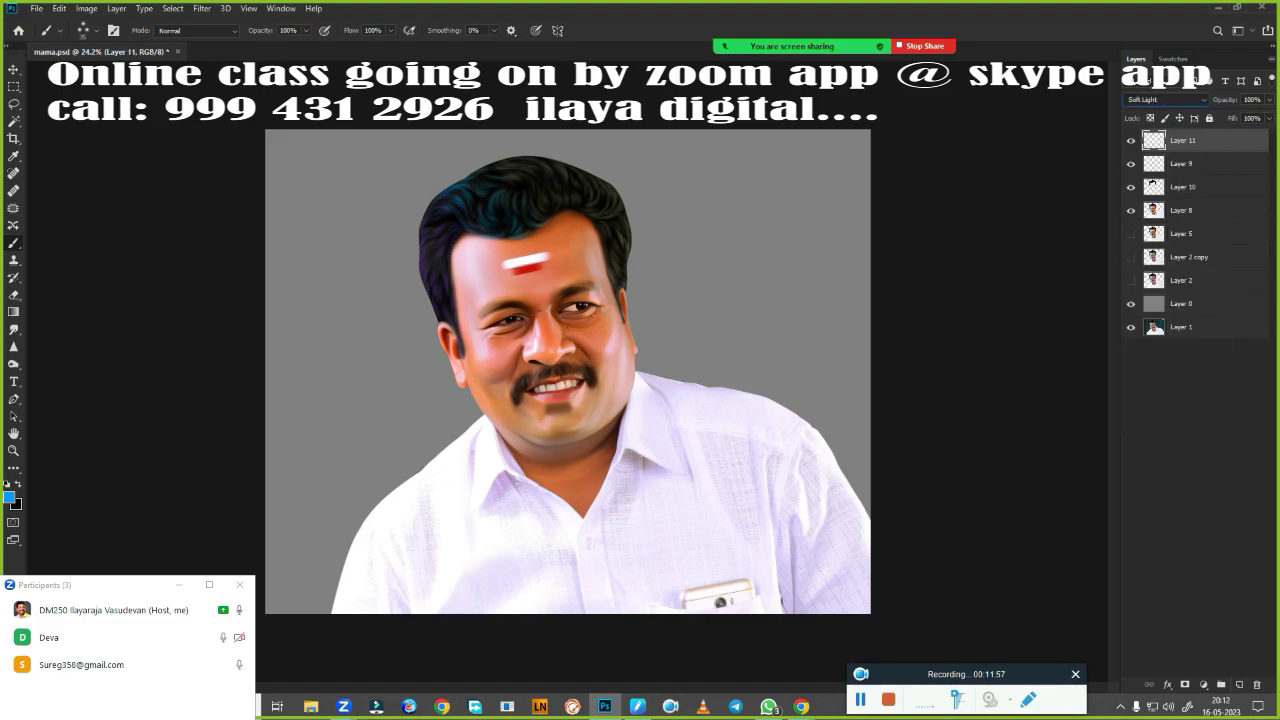
Load the man's outline as a selection and choose a soft round brush.
{"action": "left_click", "coordinate": [1153, 210], "text": "ctrl"}
{"action": "right_click", "coordinate": [767, 285]}
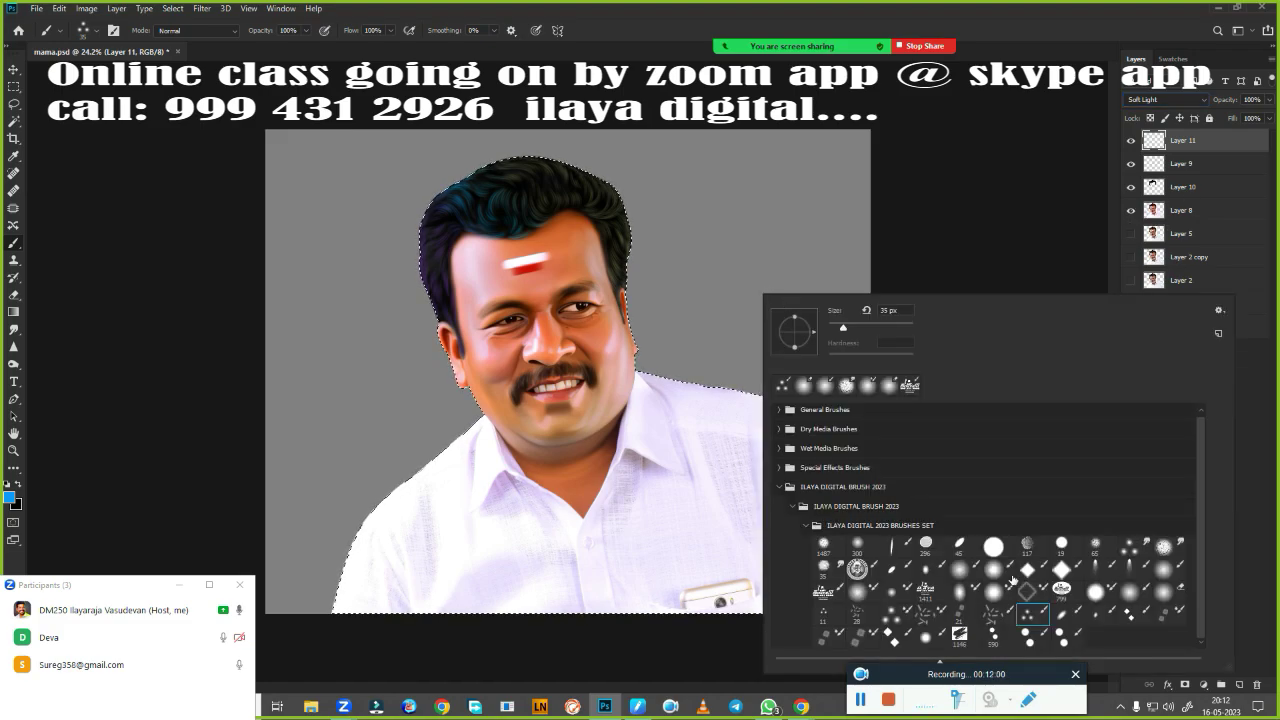
{"action": "left_click", "coordinate": [1135, 592]}
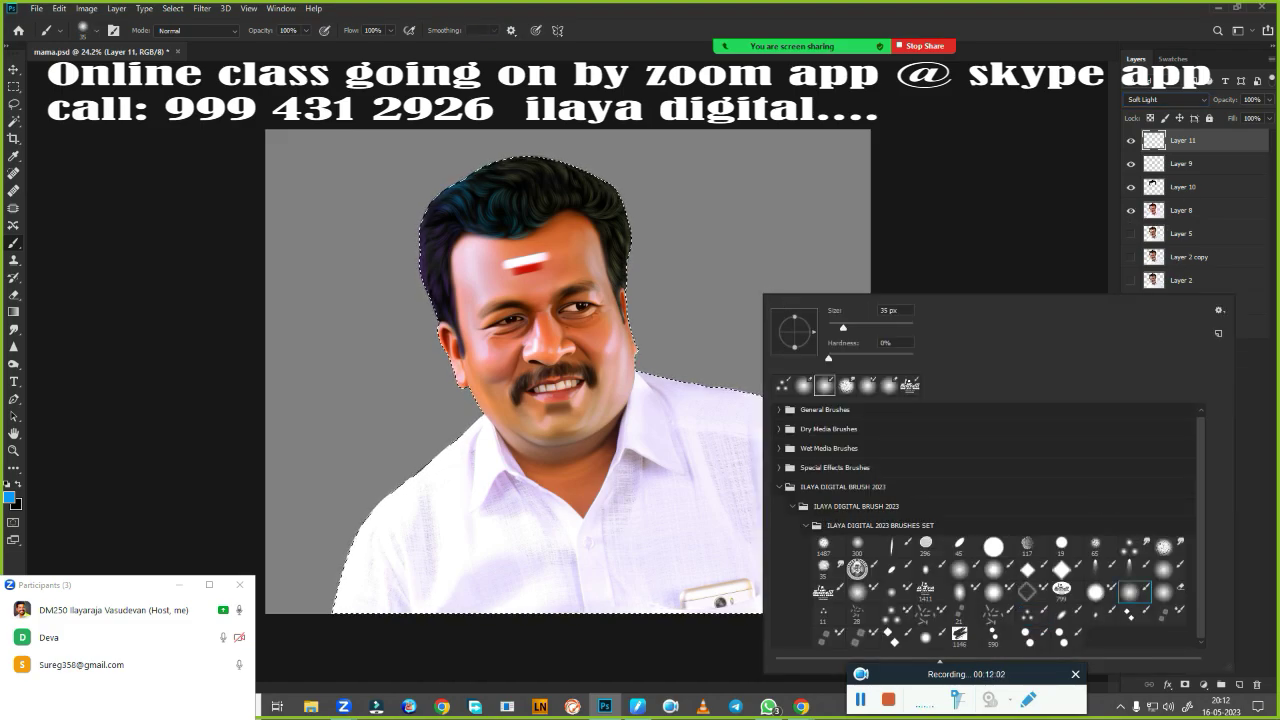
{"action": "left_click", "coordinate": [678, 31]}
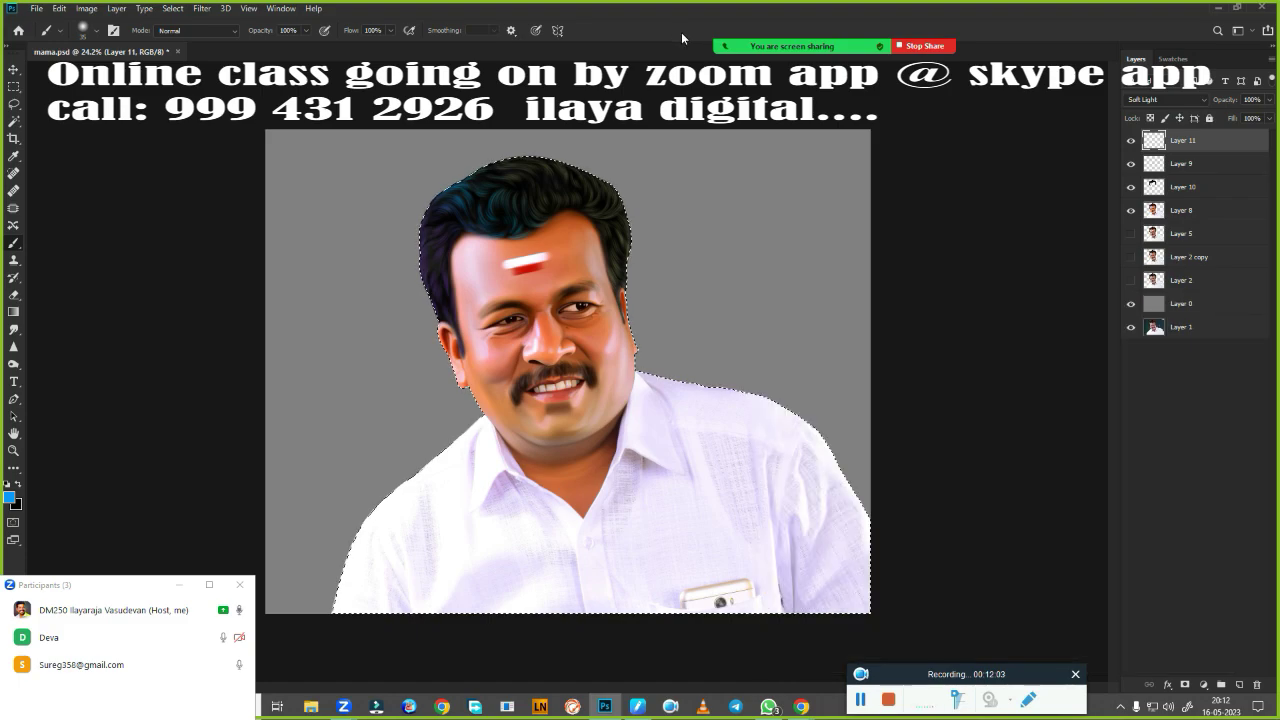
Set the foreground colour to yellow ffff33.
{"action": "left_click", "coordinate": [9, 496]}
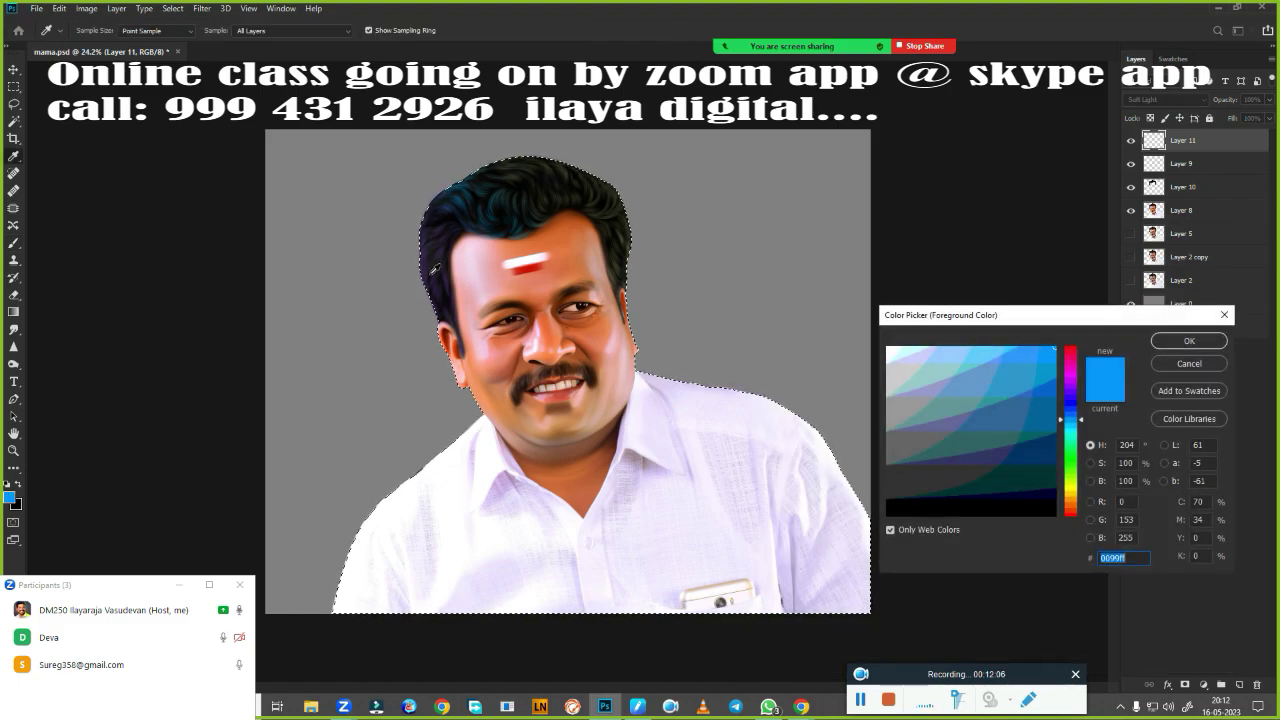
{"action": "left_click", "coordinate": [1070, 388]}
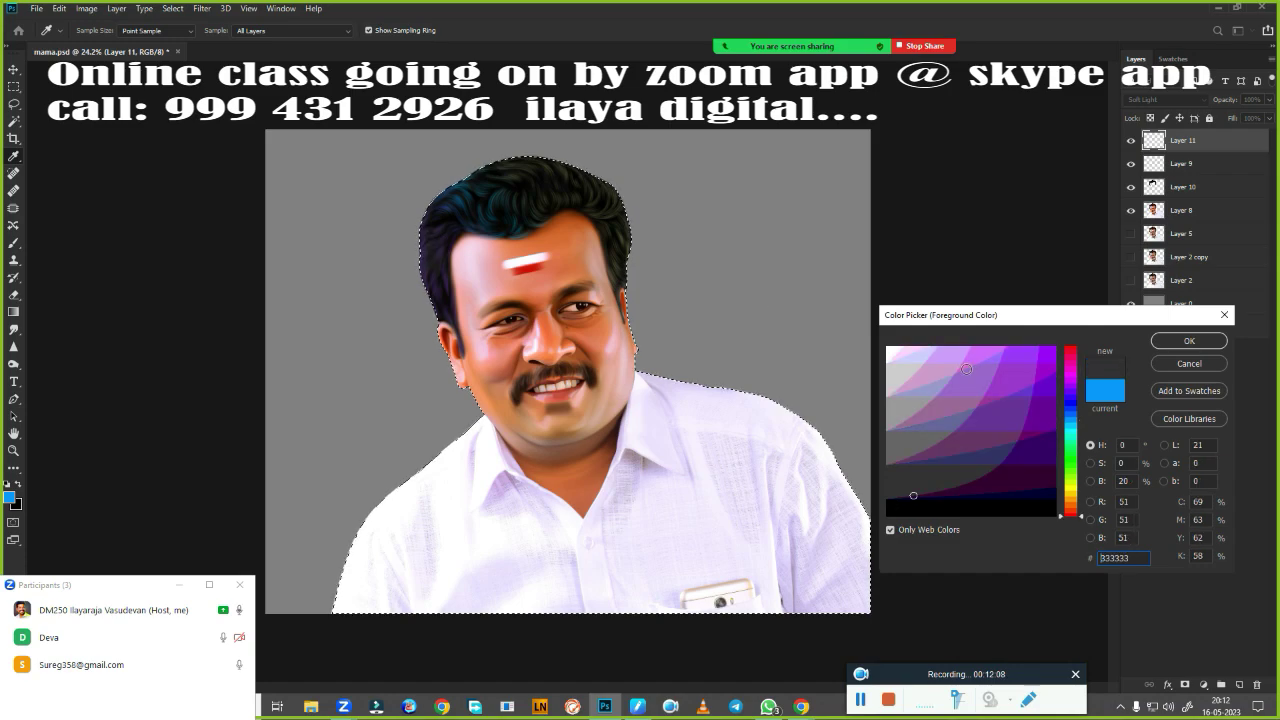
{"action": "left_click", "coordinate": [955, 350]}
{"action": "left_click", "coordinate": [917, 348]}
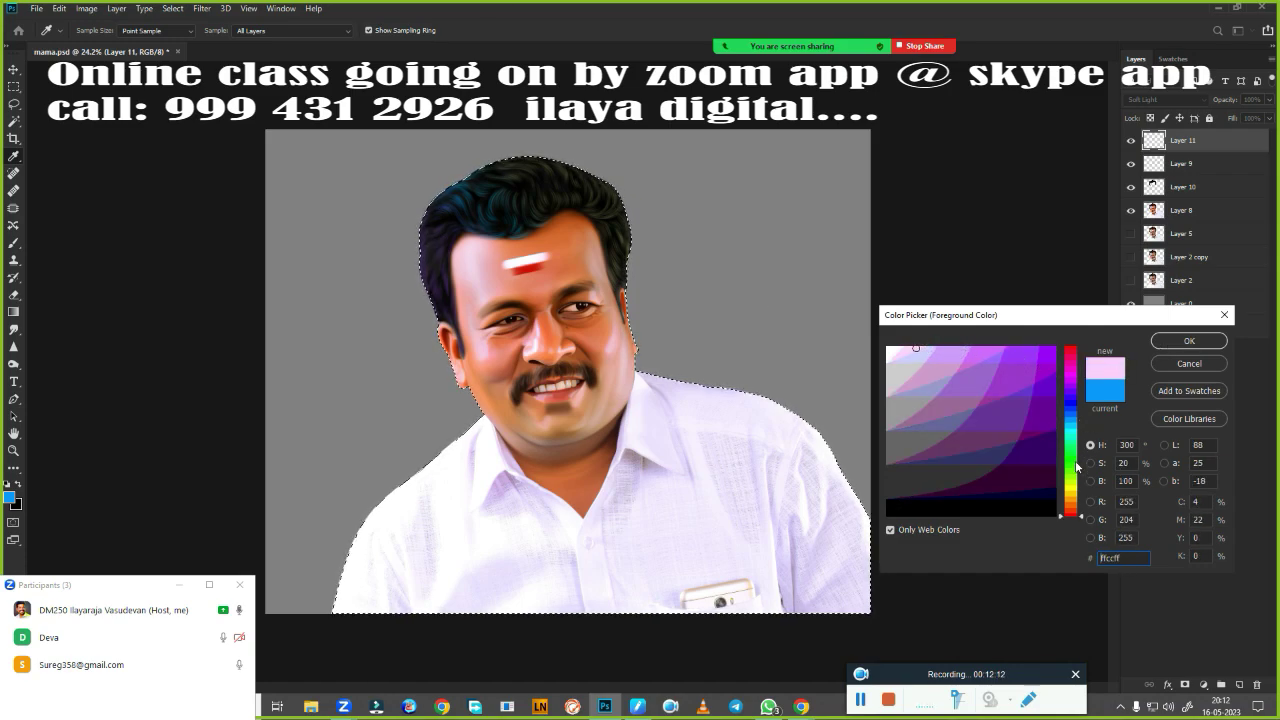
{"action": "left_click", "coordinate": [1070, 485]}
{"action": "left_click", "coordinate": [1030, 349]}
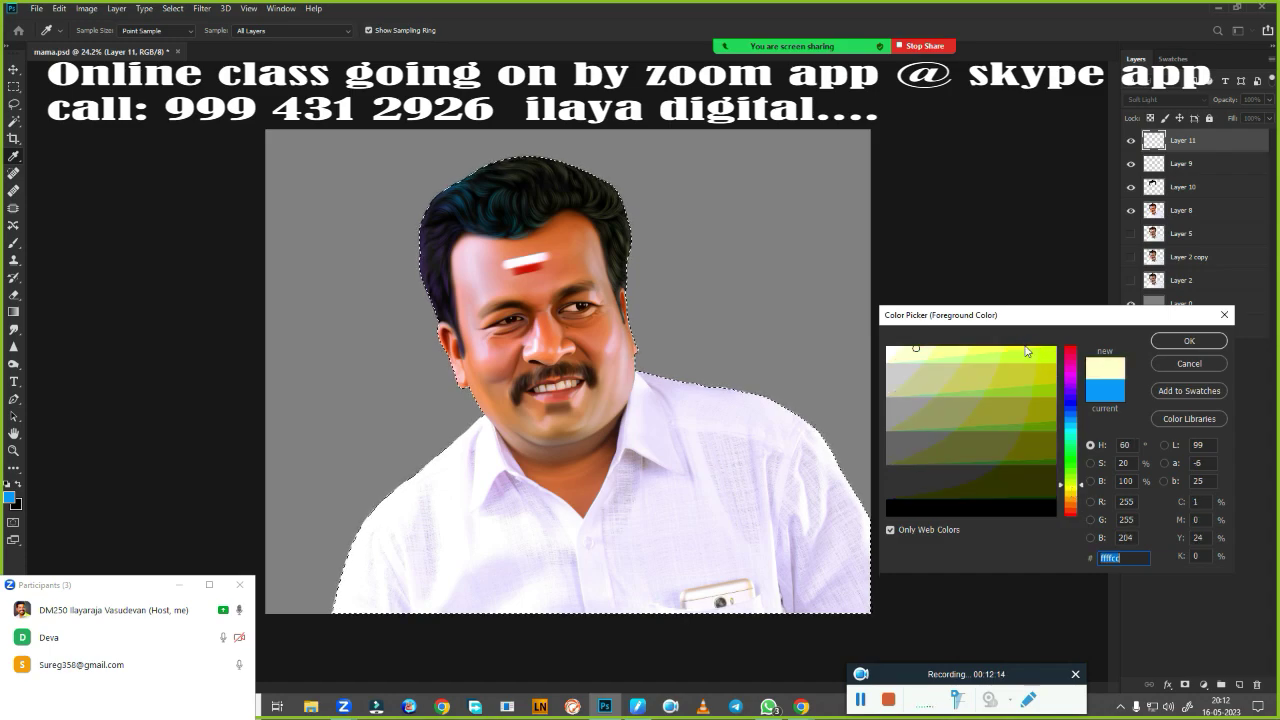
{"action": "left_click", "coordinate": [1189, 340]}
{"action": "key", "text": "b"}
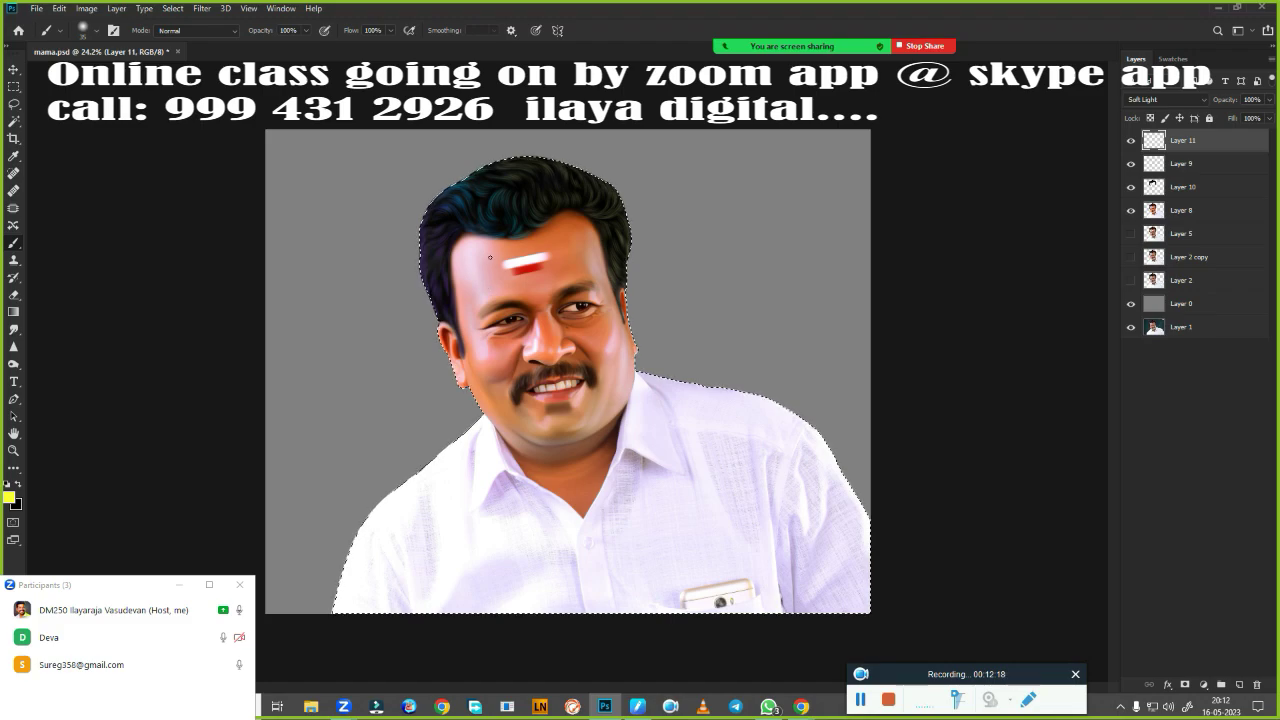
Deselect, resize the brush to 400, and set Layer 11 to Overlay.
{"action": "key", "text": "ctrl+d"}
{"action": "key", "text": "bracketright"}
{"action": "key", "text": "bracketright"}
{"action": "key", "text": "bracketright"}
{"action": "key", "text": "bracketleft"}
{"action": "key", "text": "bracketleft"}
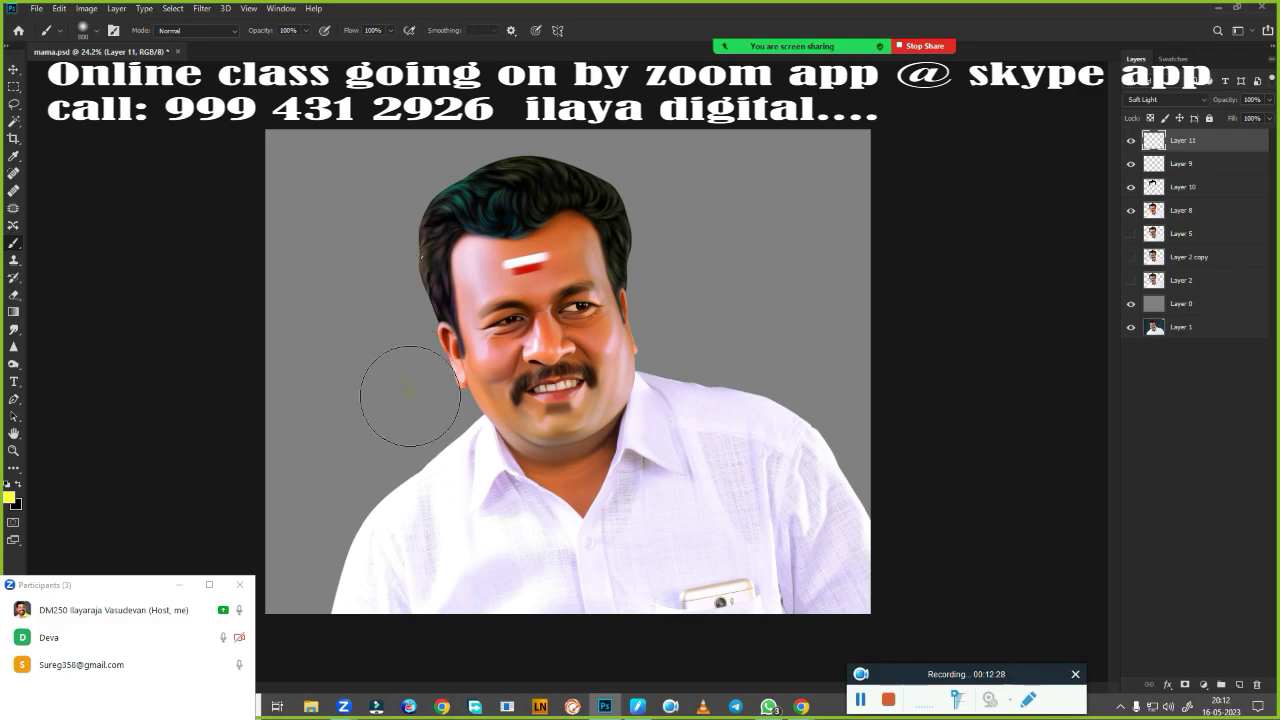
{"action": "left_click", "coordinate": [1176, 101]}
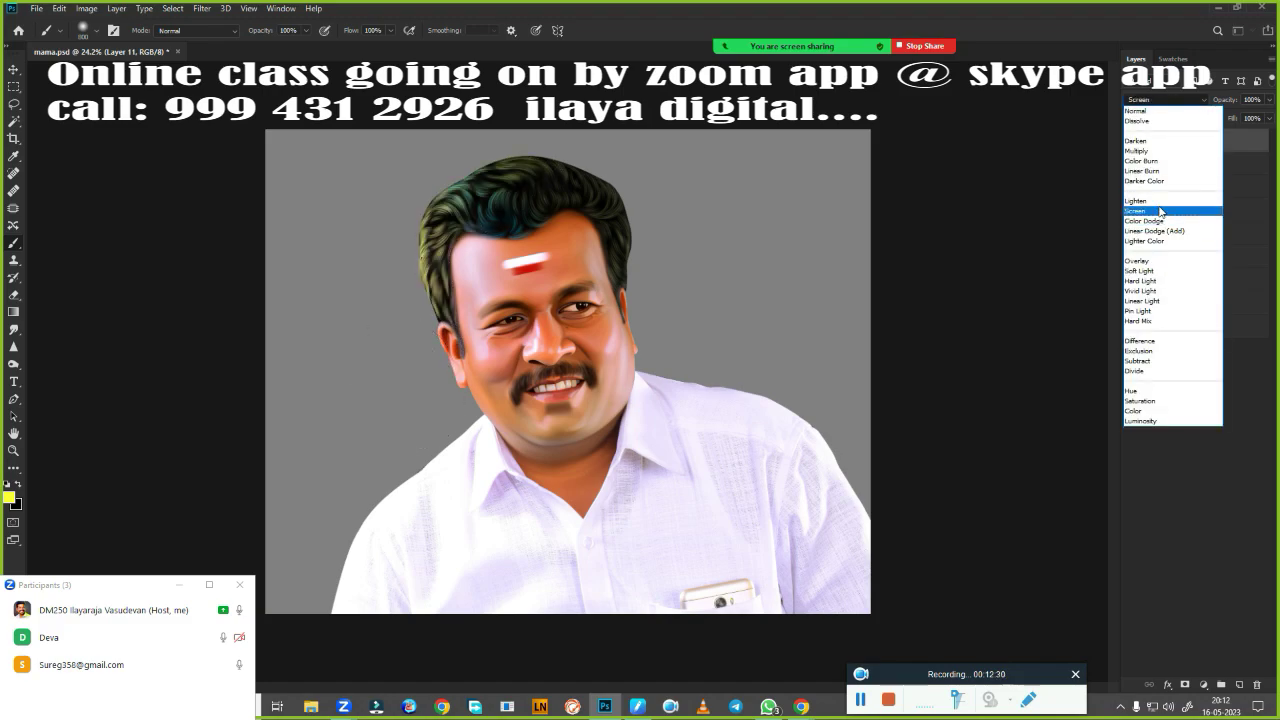
{"action": "left_click", "coordinate": [1163, 262]}
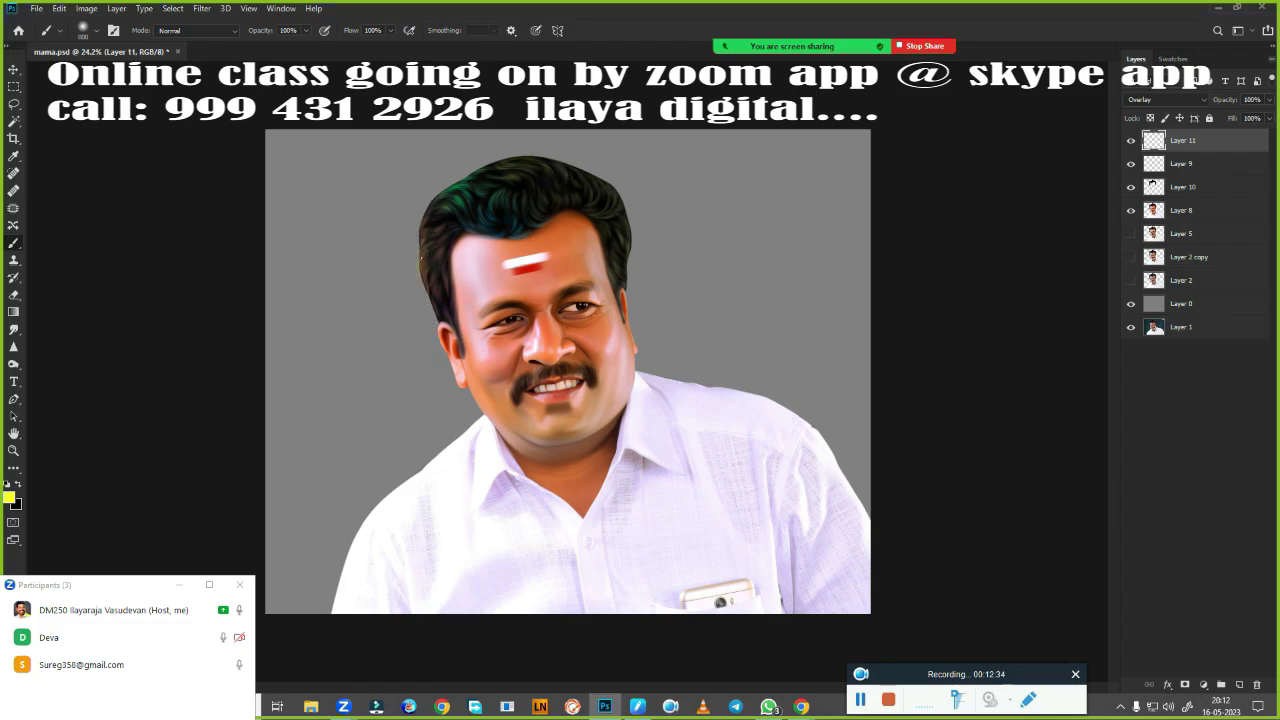
{"action": "scroll", "coordinate": [428, 394], "scroll_direction": "up", "scroll_amount": 3}
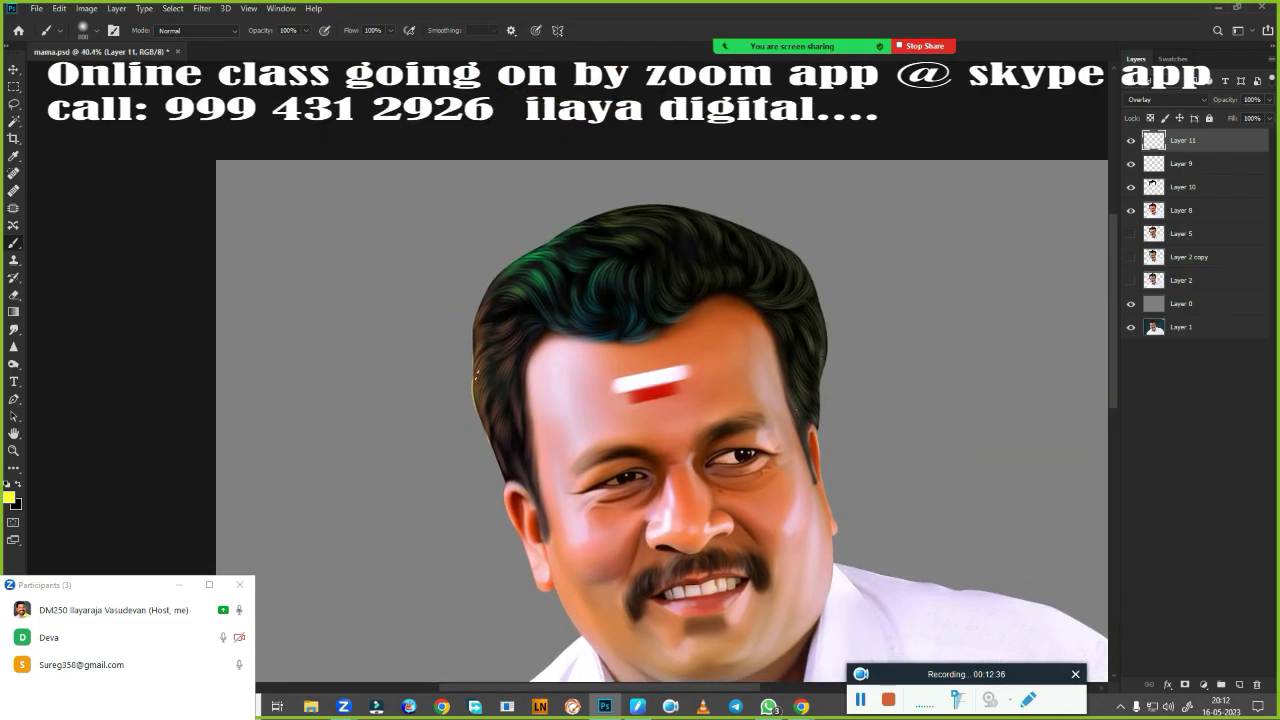
{"action": "key", "text": "bracketleft"}
{"action": "key", "text": "bracketleft"}
{"action": "key", "text": "bracketleft"}
Add Overlay Layer 12 and brush a yellow-olive tint over the top of the hair.
{"action": "left_click", "coordinate": [1238, 685]}
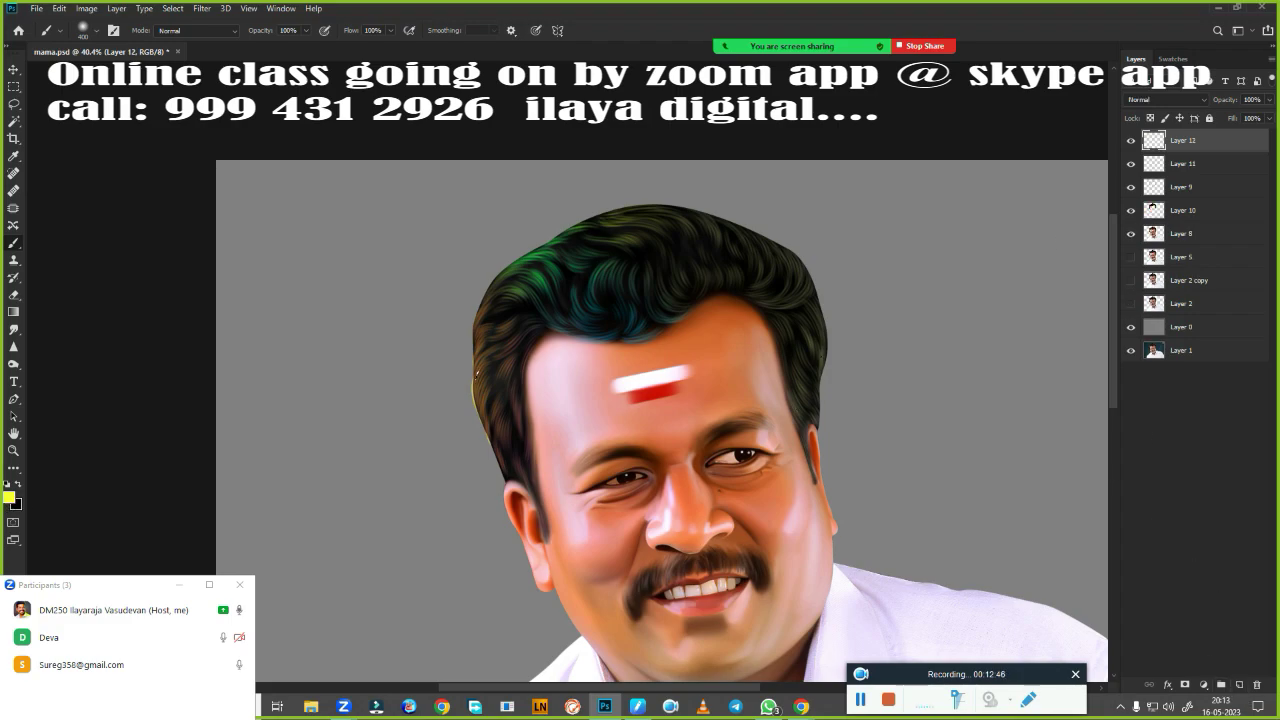
{"action": "left_click", "coordinate": [1180, 100]}
{"action": "left_click", "coordinate": [1160, 262]}
{"action": "mouse_move", "coordinate": [645, 180]}
{"action": "left_mouse_down"}
{"action": "mouse_move", "coordinate": [800, 243]}
{"action": "mouse_move", "coordinate": [822, 380]}
{"action": "left_mouse_up"}
{"action": "key", "text": "bracketright"}
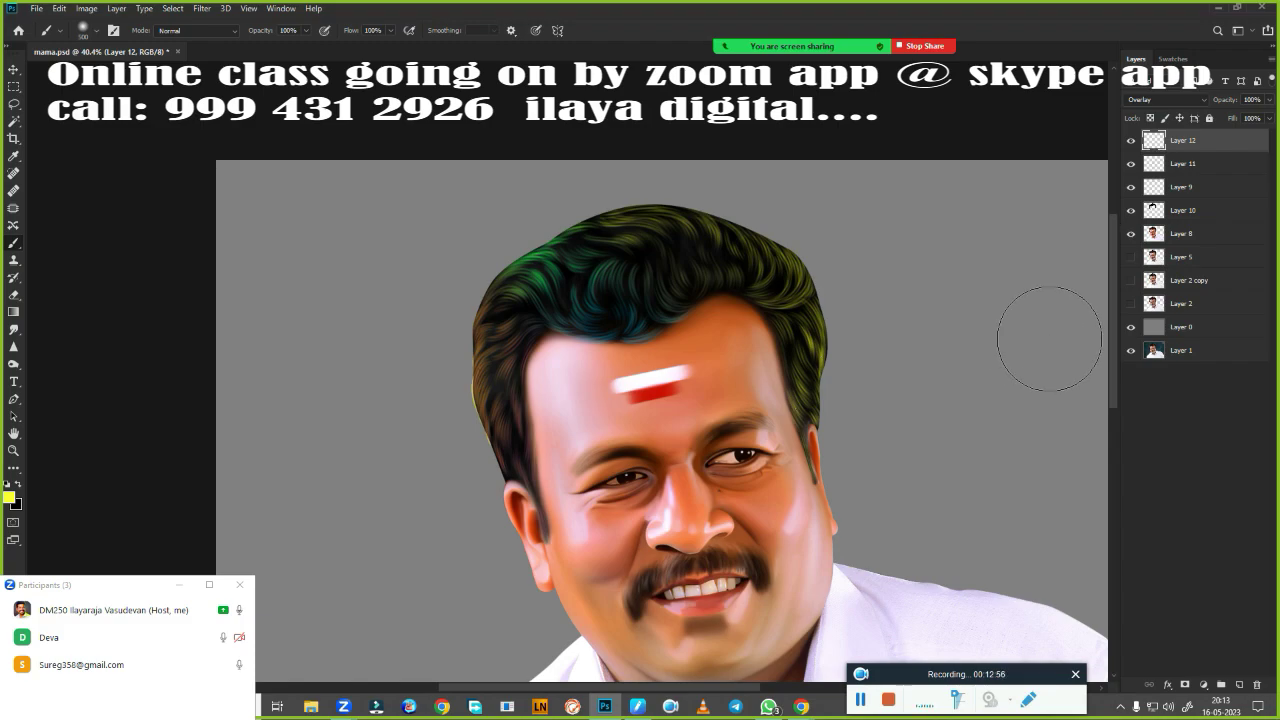
{"action": "key", "text": "ctrl+u"}
Shift Layer 12's hue to -19, then apply a small hue adjustment to Layer 11.
{"action": "left_click_drag", "start_coordinate": [995, 353], "coordinate": [984, 354]}
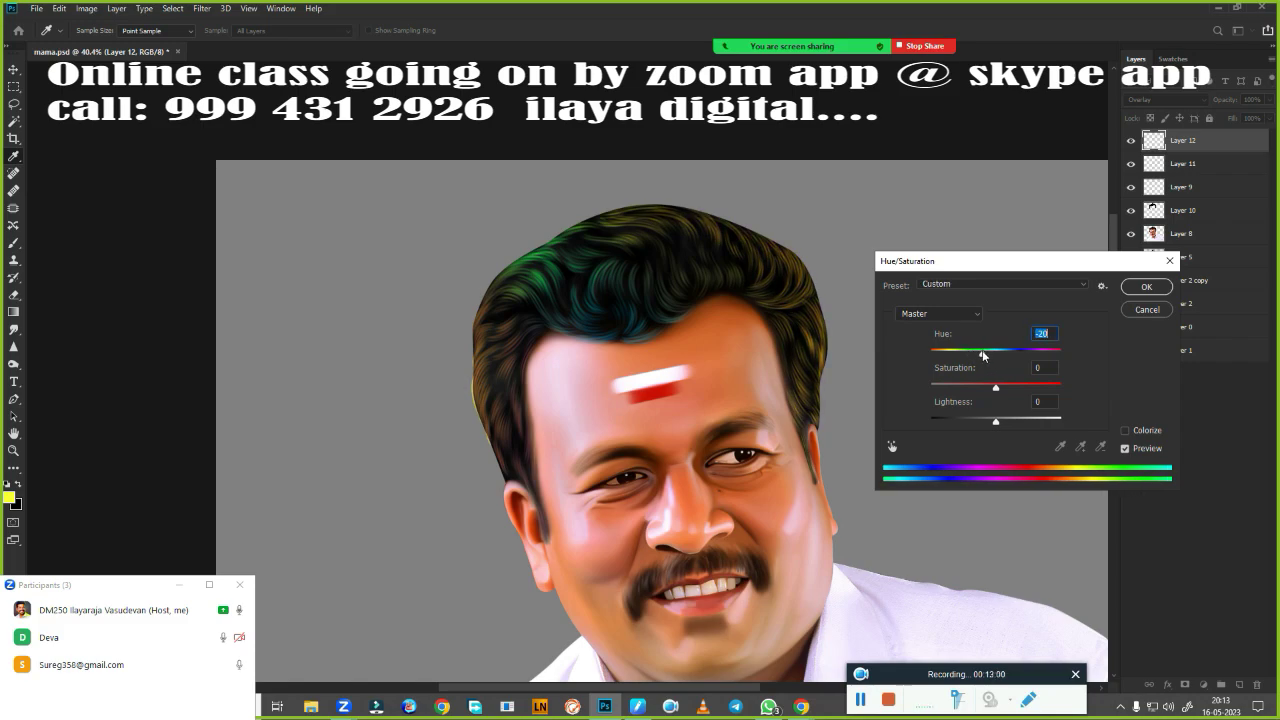
{"action": "left_click", "coordinate": [1146, 286]}
{"action": "left_click", "coordinate": [1183, 164]}
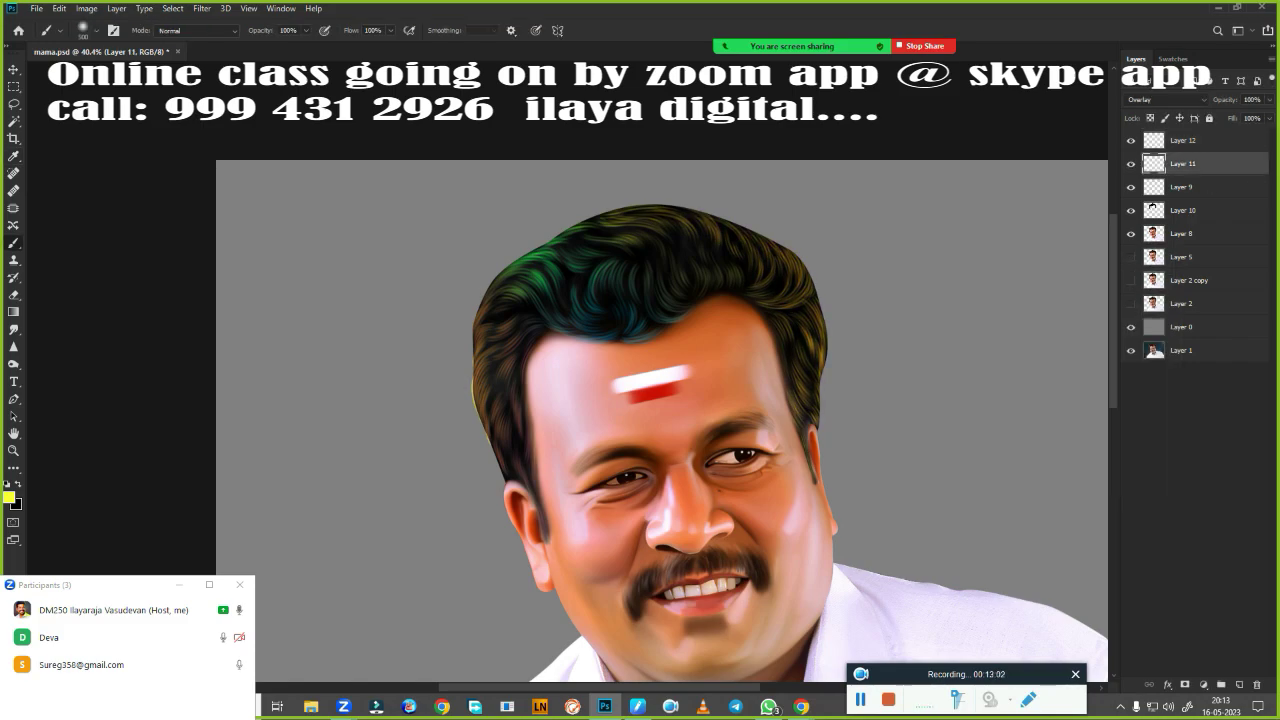
{"action": "key", "text": "ctrl+u"}
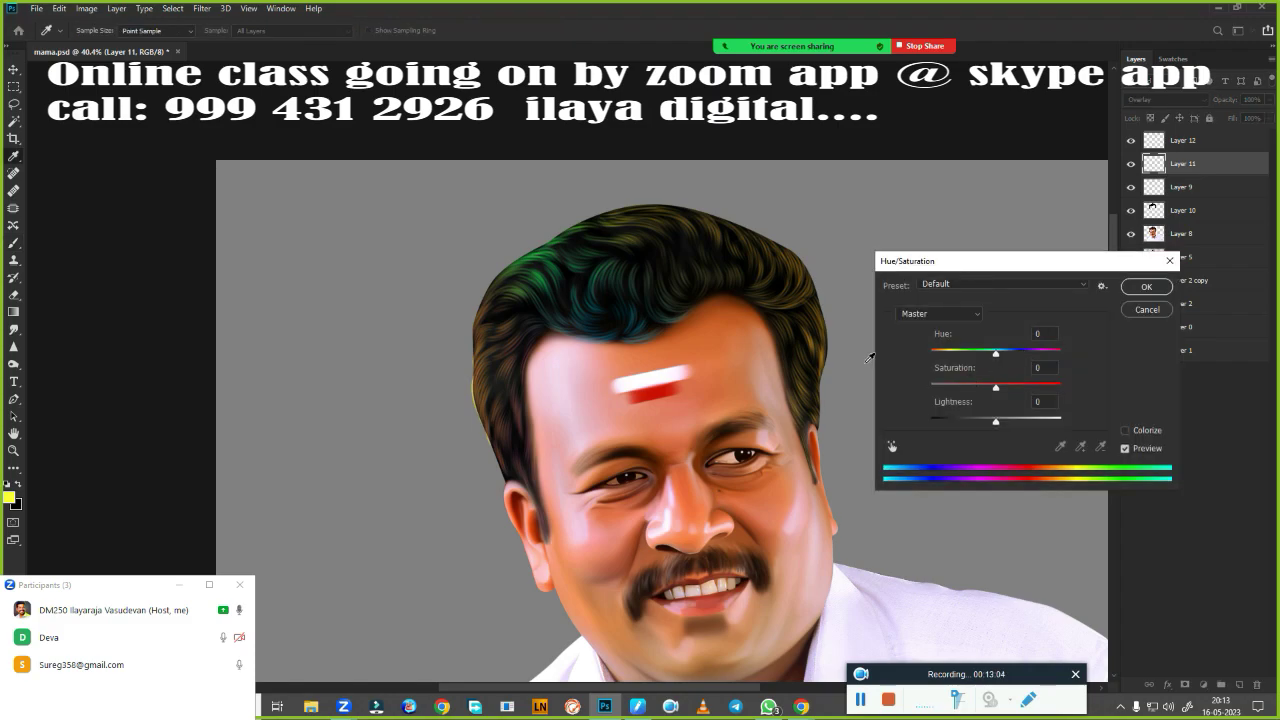
{"action": "left_click_drag", "start_coordinate": [995, 354], "coordinate": [944, 356]}
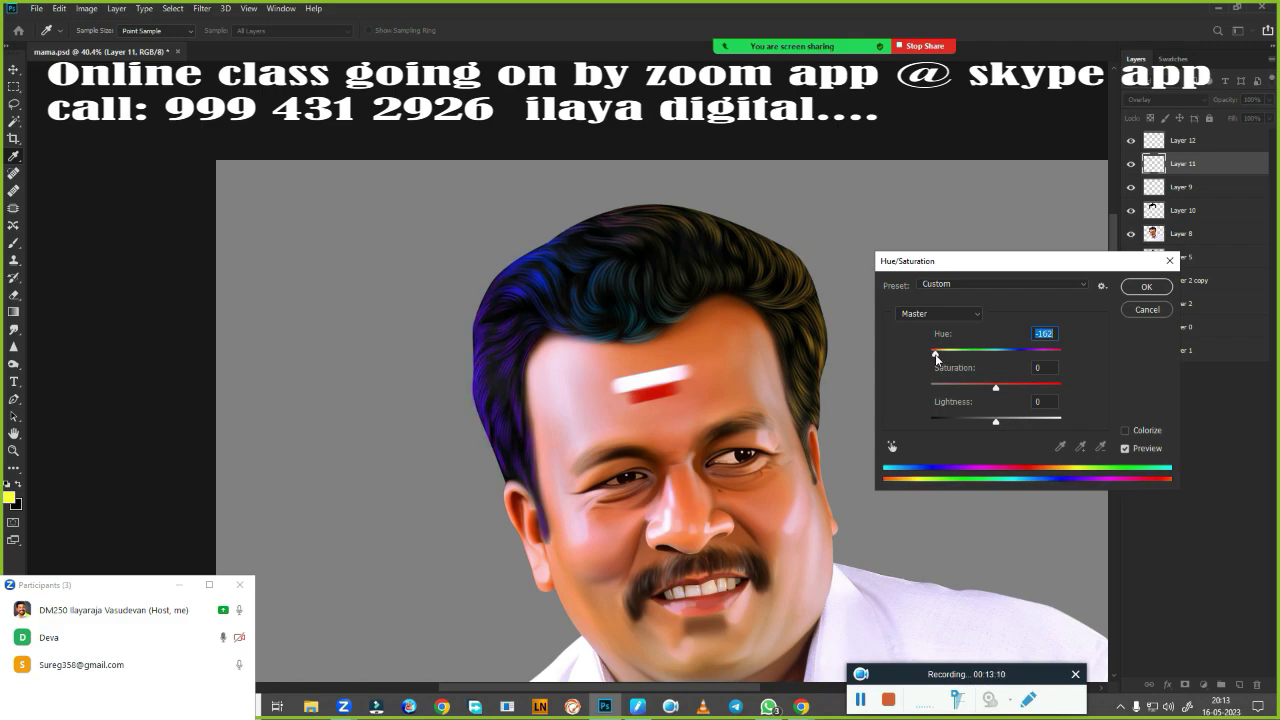
{"action": "left_click_drag", "start_coordinate": [944, 356], "coordinate": [991, 352]}
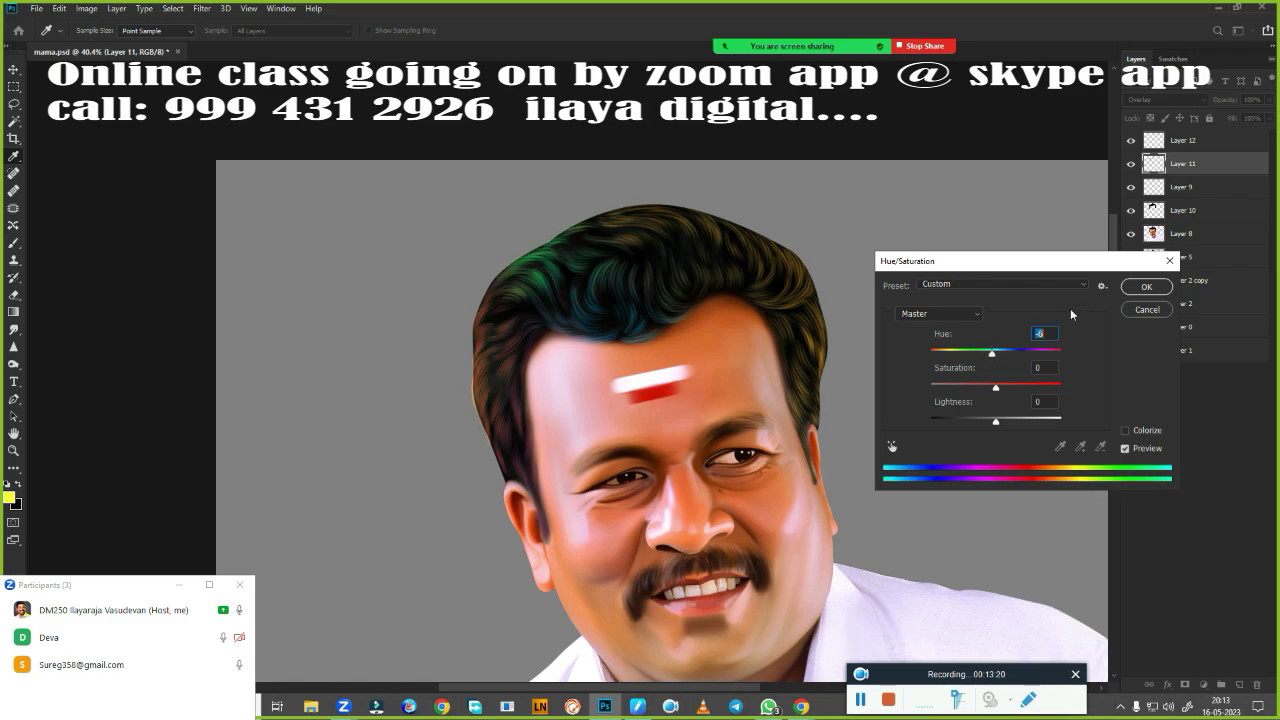
{"action": "left_click", "coordinate": [1146, 287]}
{"action": "scroll", "coordinate": [915, 380], "scroll_direction": "down", "scroll_amount": 3}
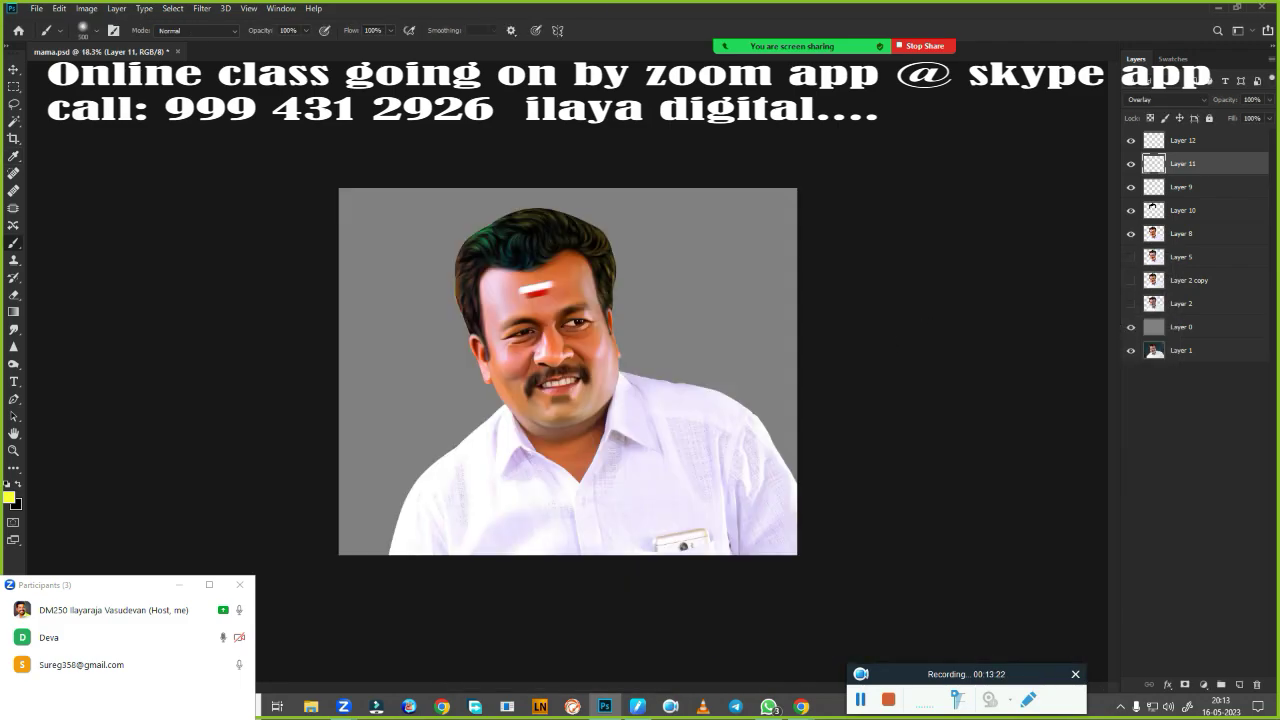
With the Lasso tool, compare the hair with Layer 11 hidden and shown, then select Layer 9.
{"action": "scroll", "coordinate": [640, 350], "scroll_direction": "up", "scroll_amount": 2}
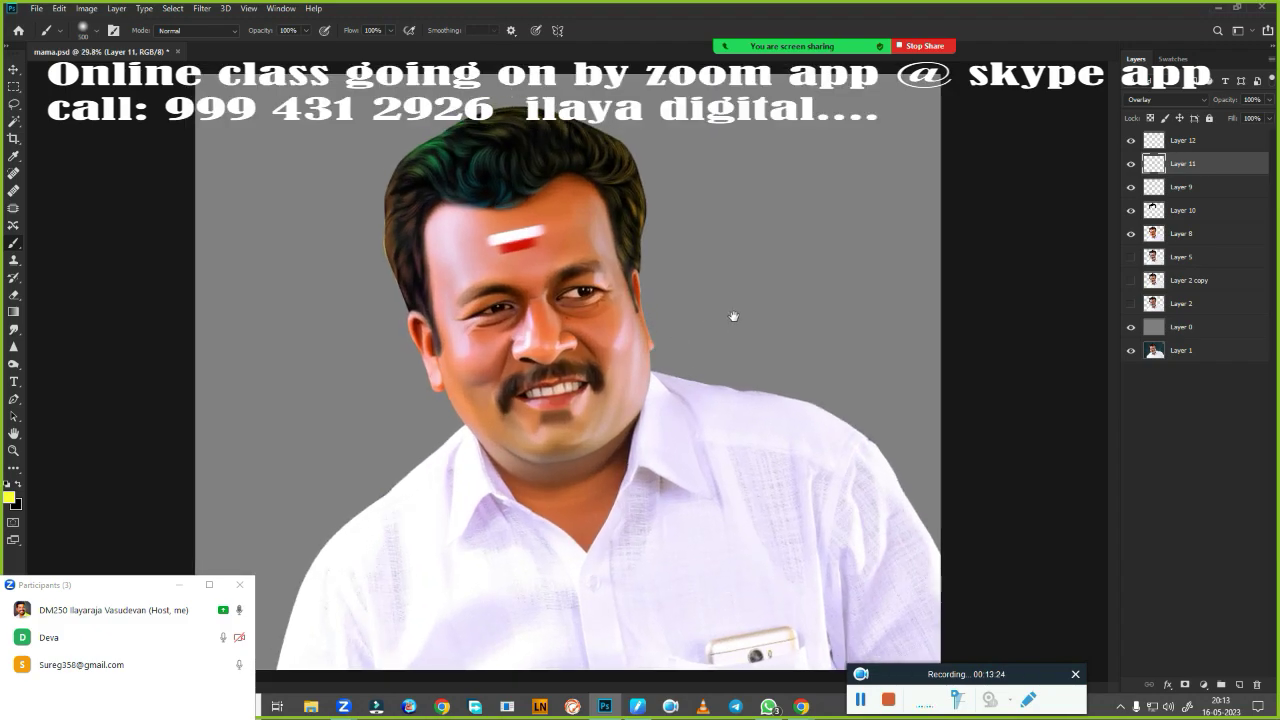
{"action": "scroll", "coordinate": [733, 317], "scroll_direction": "up", "scroll_amount": 2}
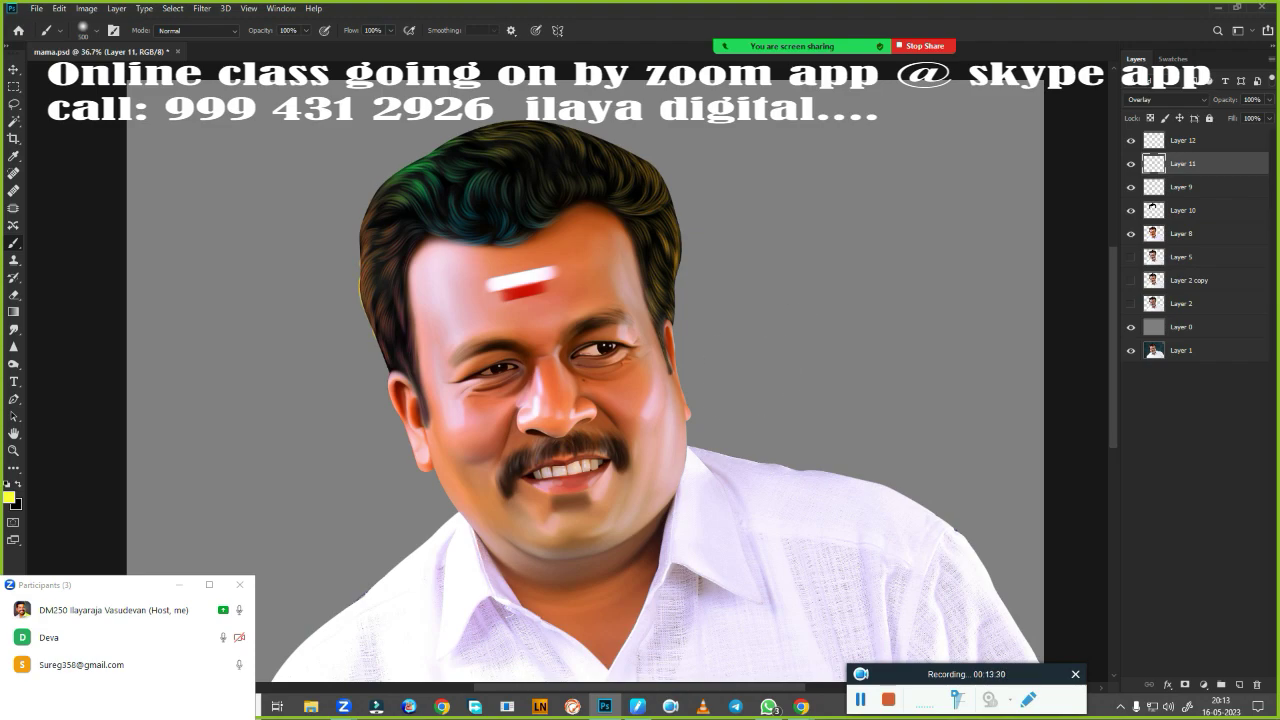
{"action": "key", "text": "l"}
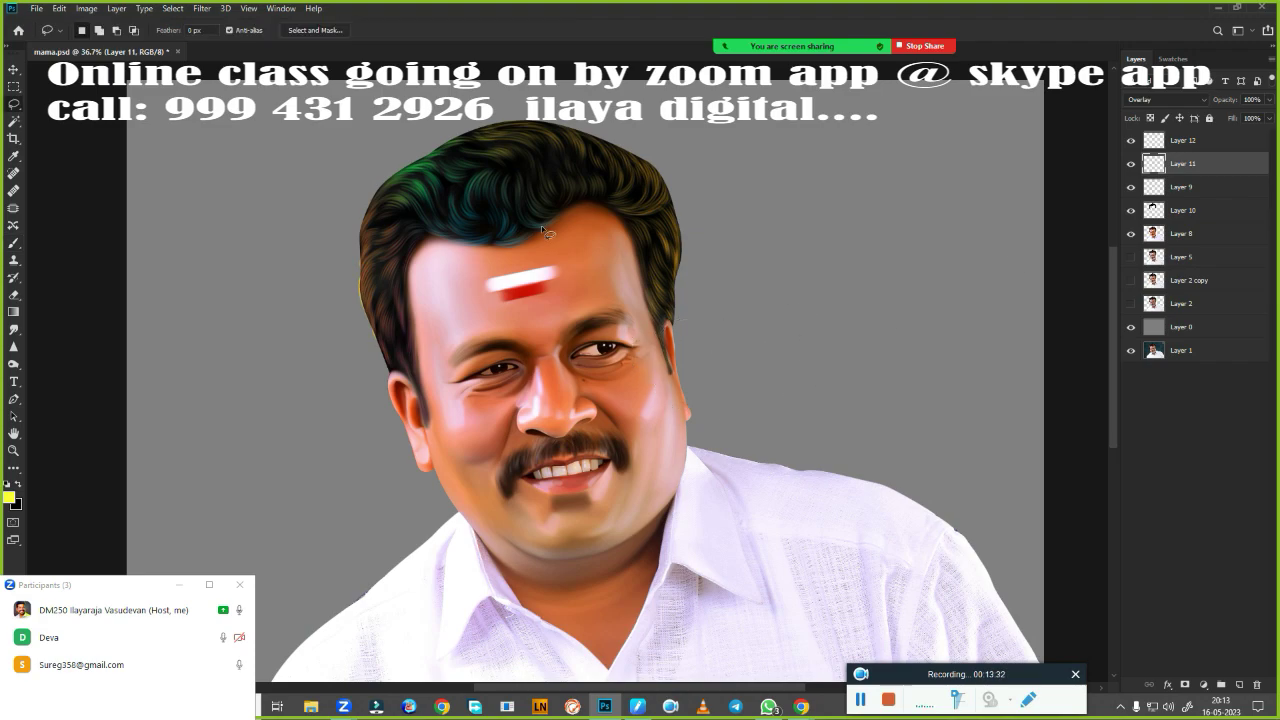
{"action": "left_click", "coordinate": [1131, 165]}
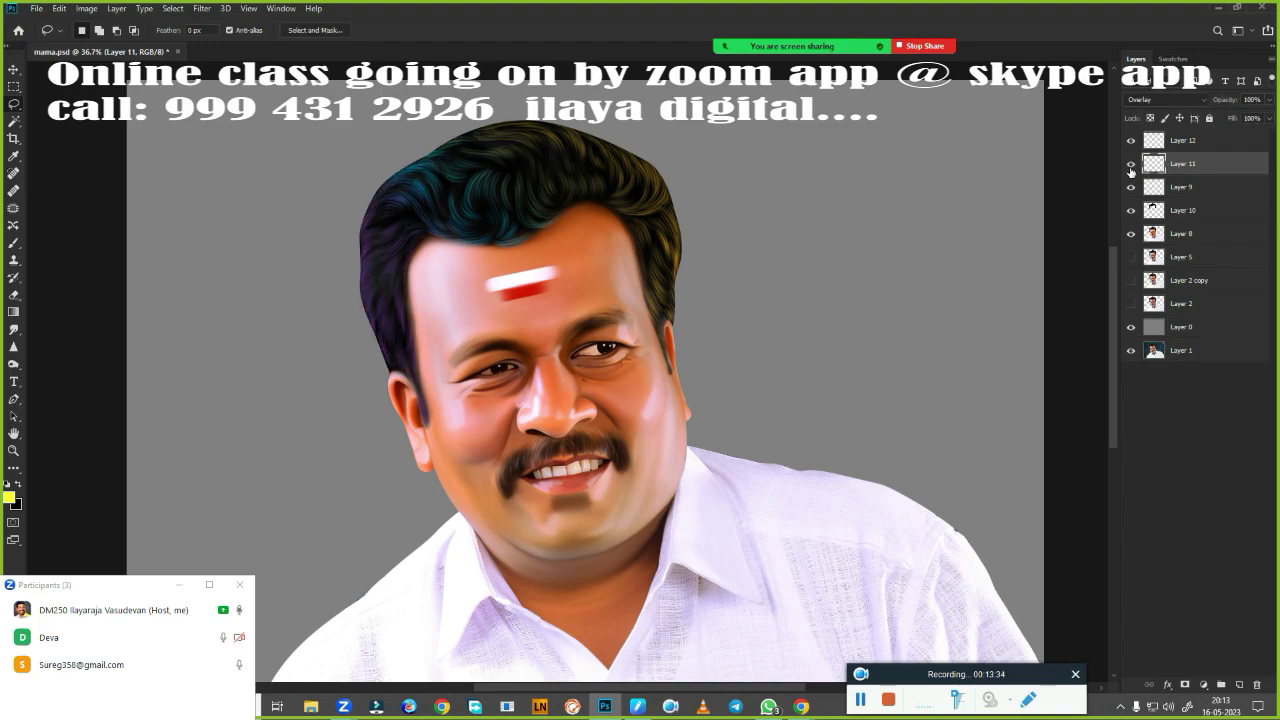
{"action": "left_click", "coordinate": [1131, 165]}
{"action": "left_click", "coordinate": [1200, 190]}
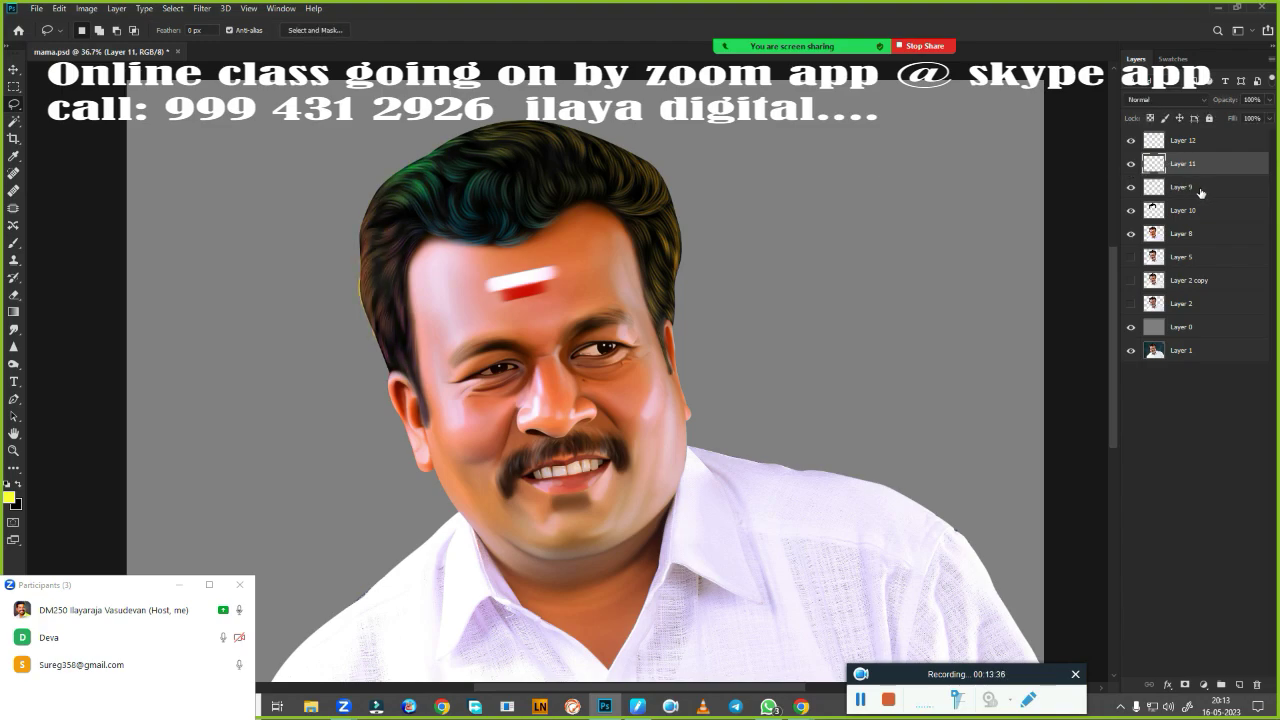
{"action": "left_click", "coordinate": [1131, 187]}
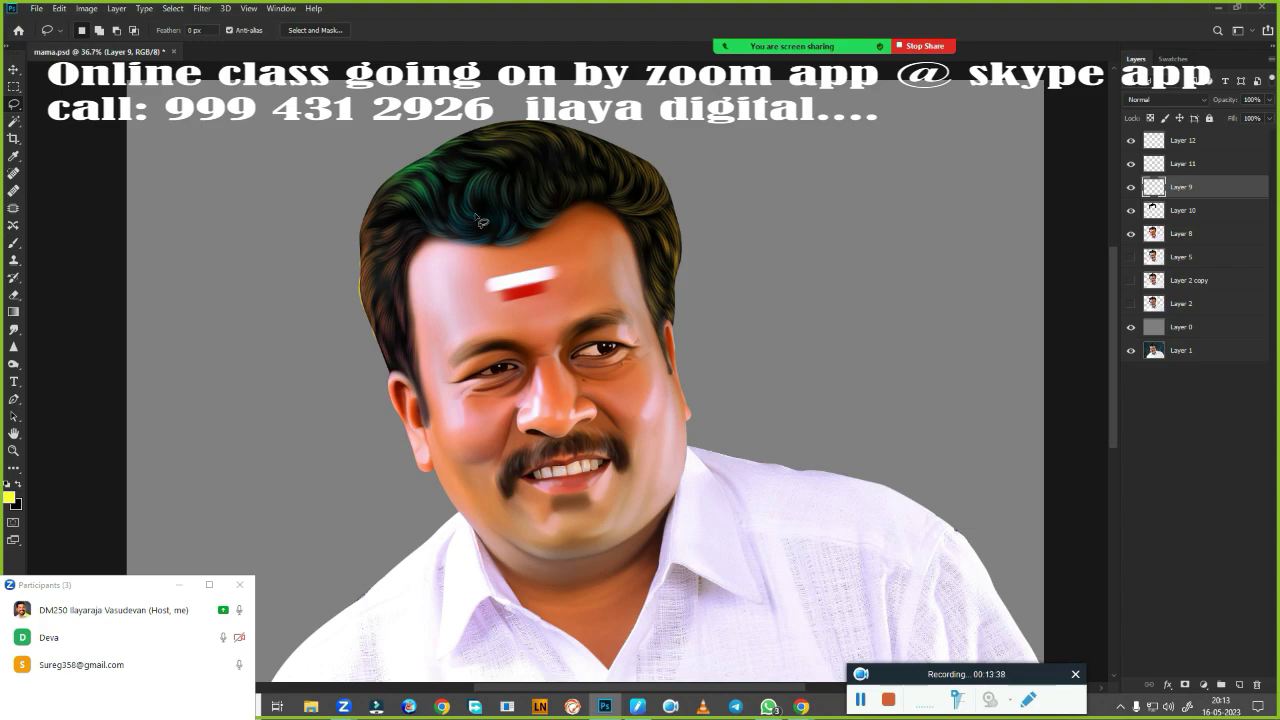
Lasso the top of the hair and feather the selection by 10 px.
{"action": "mouse_move", "coordinate": [481, 221]}
{"action": "left_mouse_down"}
{"action": "mouse_move", "coordinate": [680, 195]}
{"action": "mouse_move", "coordinate": [706, 152]}
{"action": "left_mouse_up"}
{"action": "key", "text": "shift+F6"}
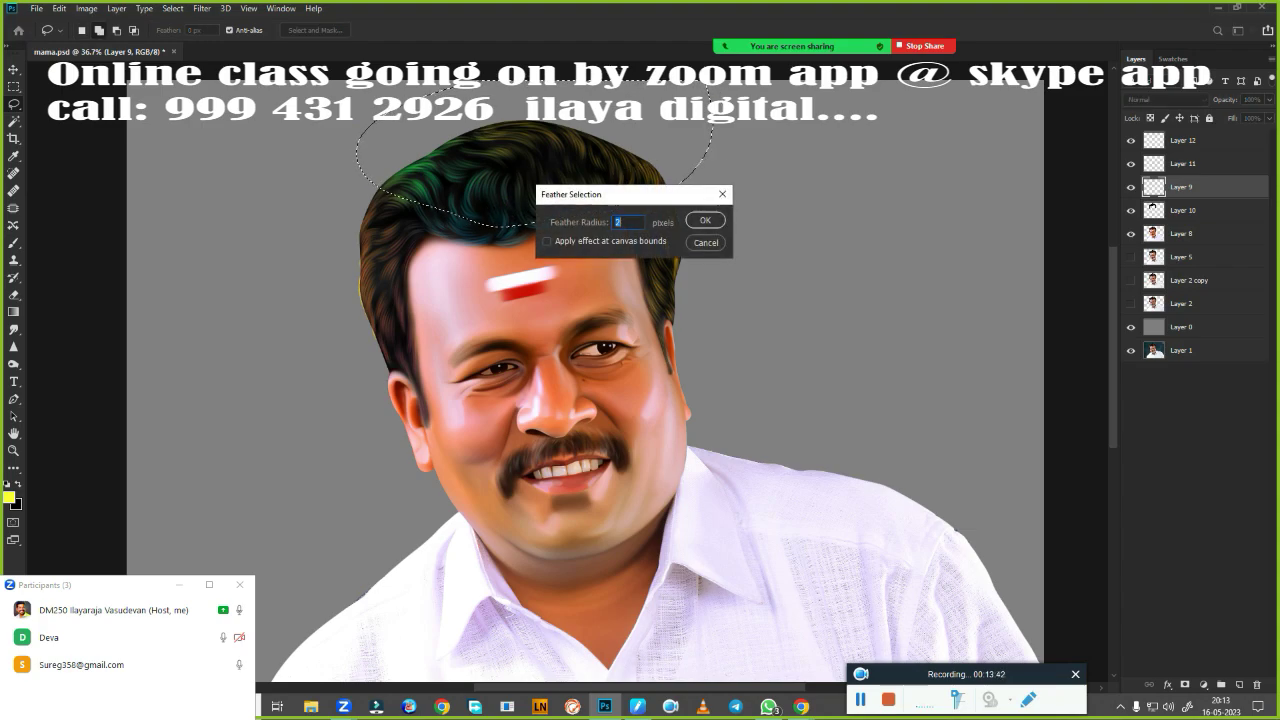
{"action": "type", "text": "10"}
{"action": "key", "text": "Return"}
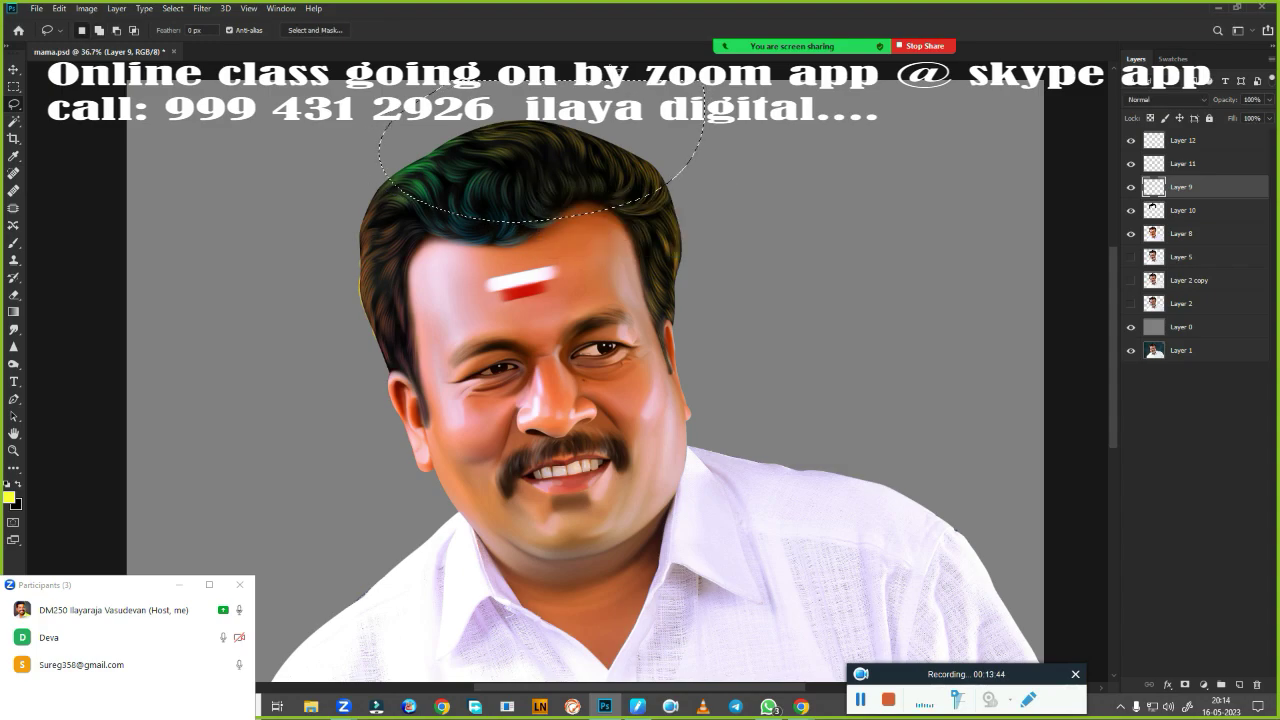
Shift the selected hair's hue to +150 on Layer 9.
{"action": "key", "text": "ctrl+u"}
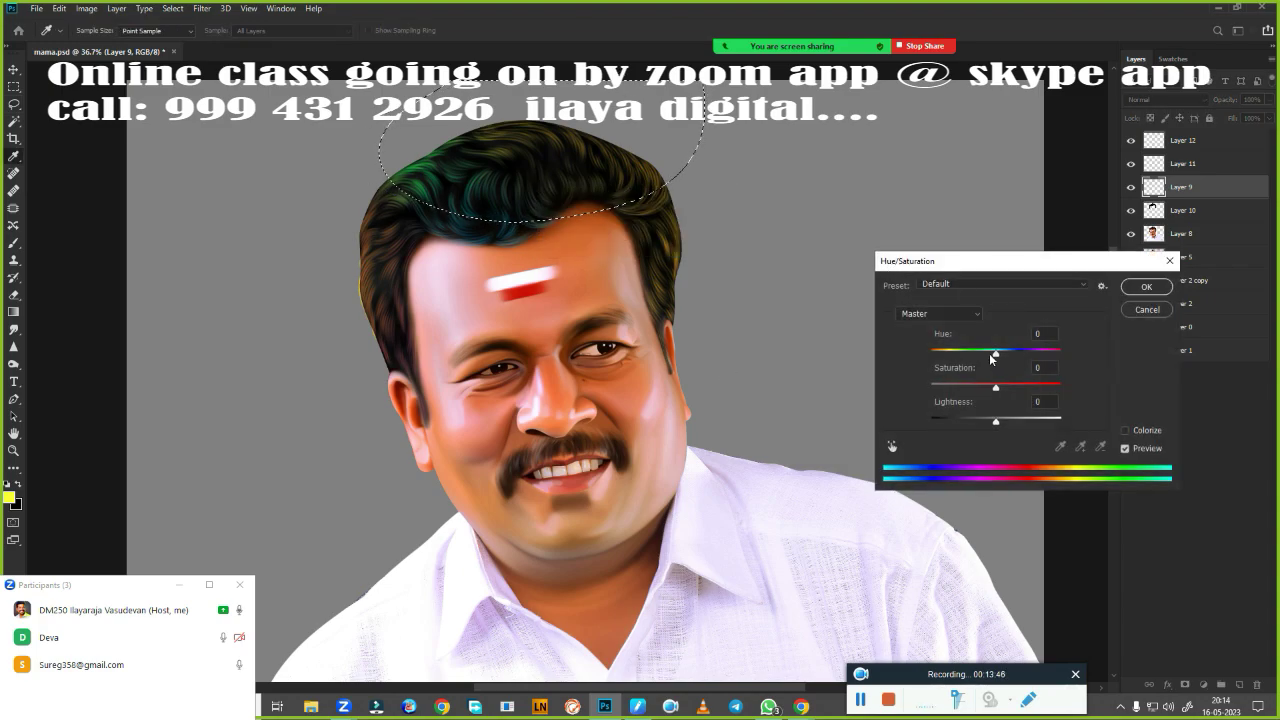
{"action": "mouse_move", "coordinate": [994, 354]}
{"action": "left_mouse_down"}
{"action": "mouse_move", "coordinate": [1054, 354]}
{"action": "mouse_move", "coordinate": [930, 362]}
{"action": "mouse_move", "coordinate": [1020, 360]}
{"action": "left_mouse_up"}
{"action": "left_click", "coordinate": [1142, 311]}
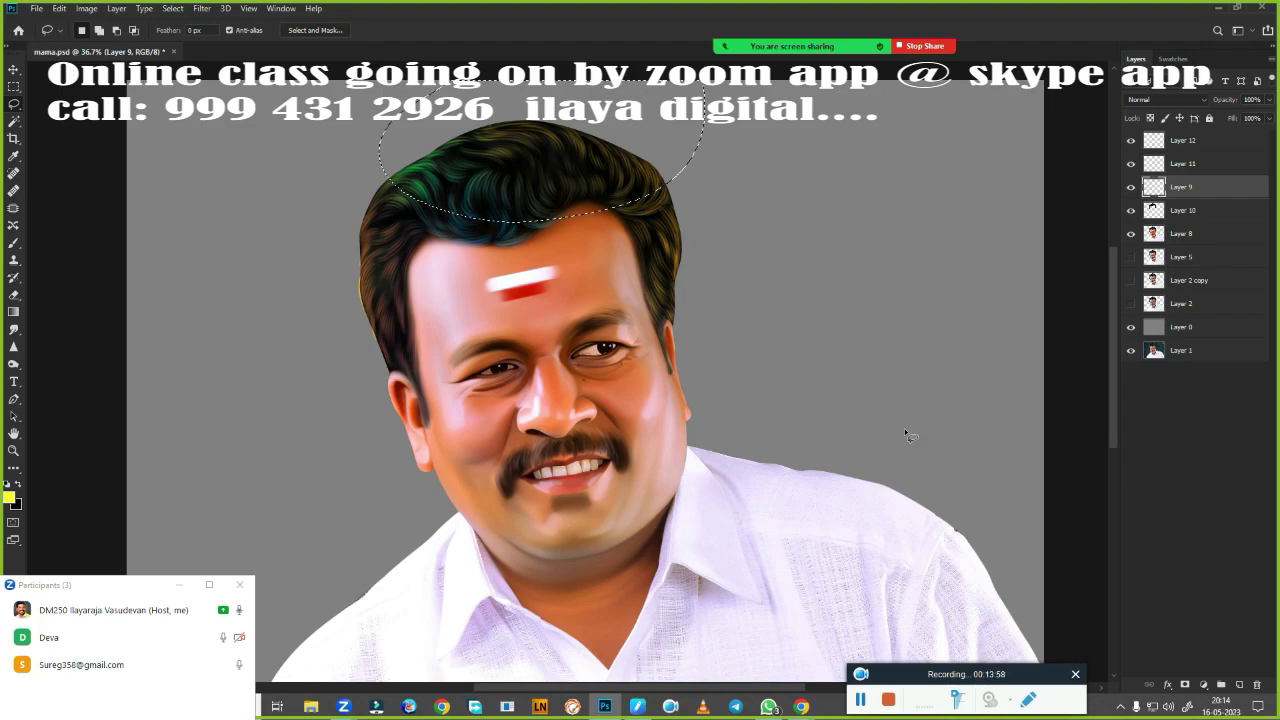
{"action": "key", "text": "i"}
{"action": "key", "text": "ctrl+b"}
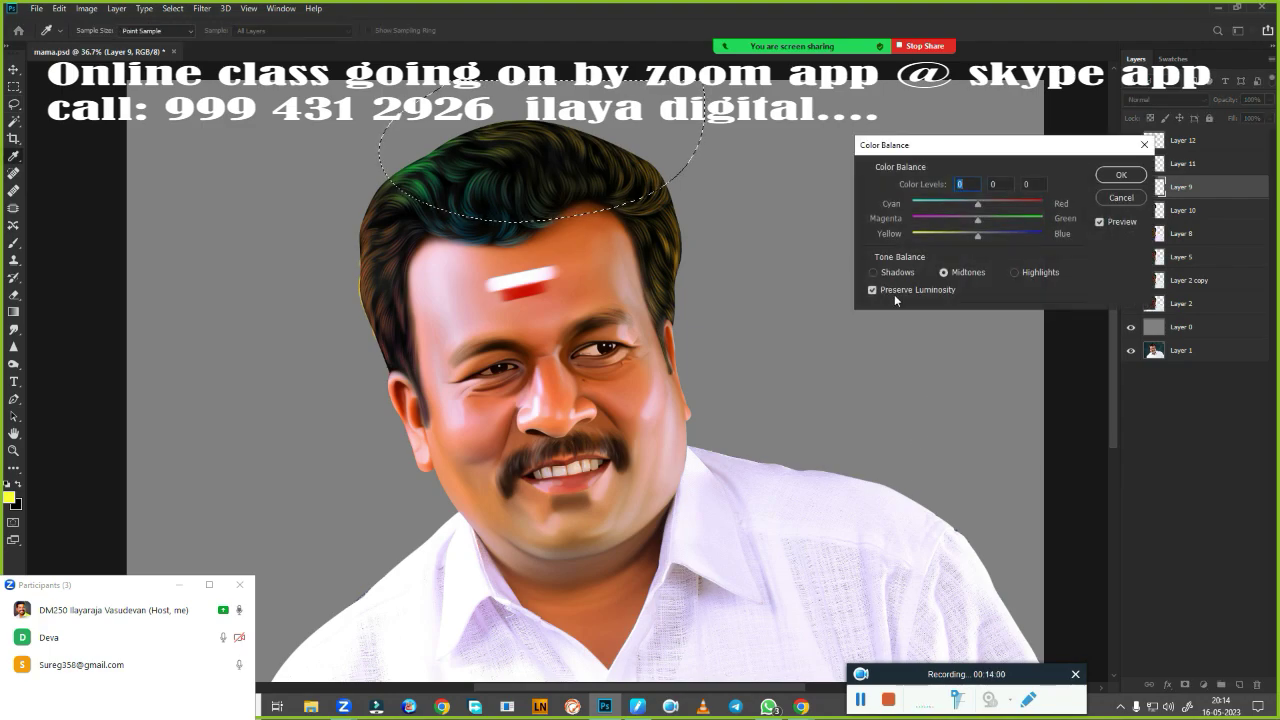
Balance the top hair's midtones, shadows and highlights toward cyan and apply it.
{"action": "mouse_move", "coordinate": [977, 206]}
{"action": "left_mouse_down"}
{"action": "mouse_move", "coordinate": [930, 210]}
{"action": "mouse_move", "coordinate": [1007, 233]}
{"action": "left_mouse_up"}
{"action": "left_click", "coordinate": [903, 271]}
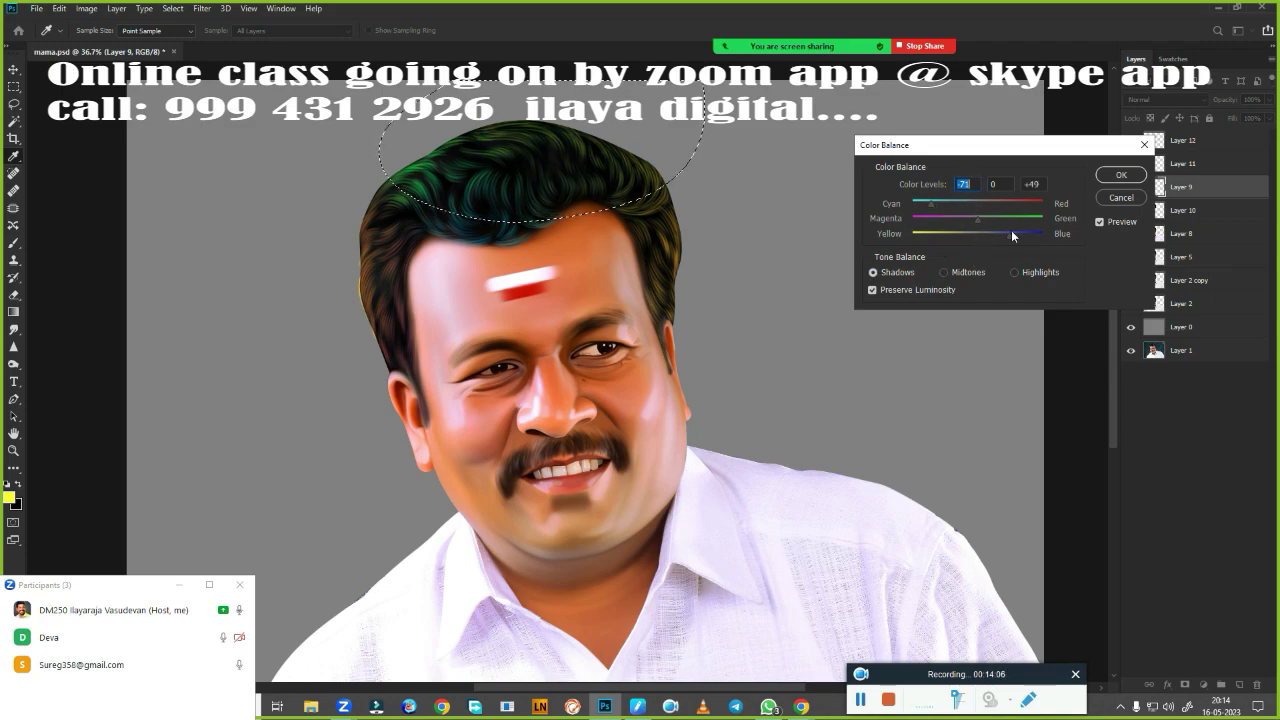
{"action": "left_click", "coordinate": [1015, 272]}
{"action": "left_click_drag", "start_coordinate": [1012, 236], "coordinate": [1009, 233]}
{"action": "left_click_drag", "start_coordinate": [933, 205], "coordinate": [925, 207]}
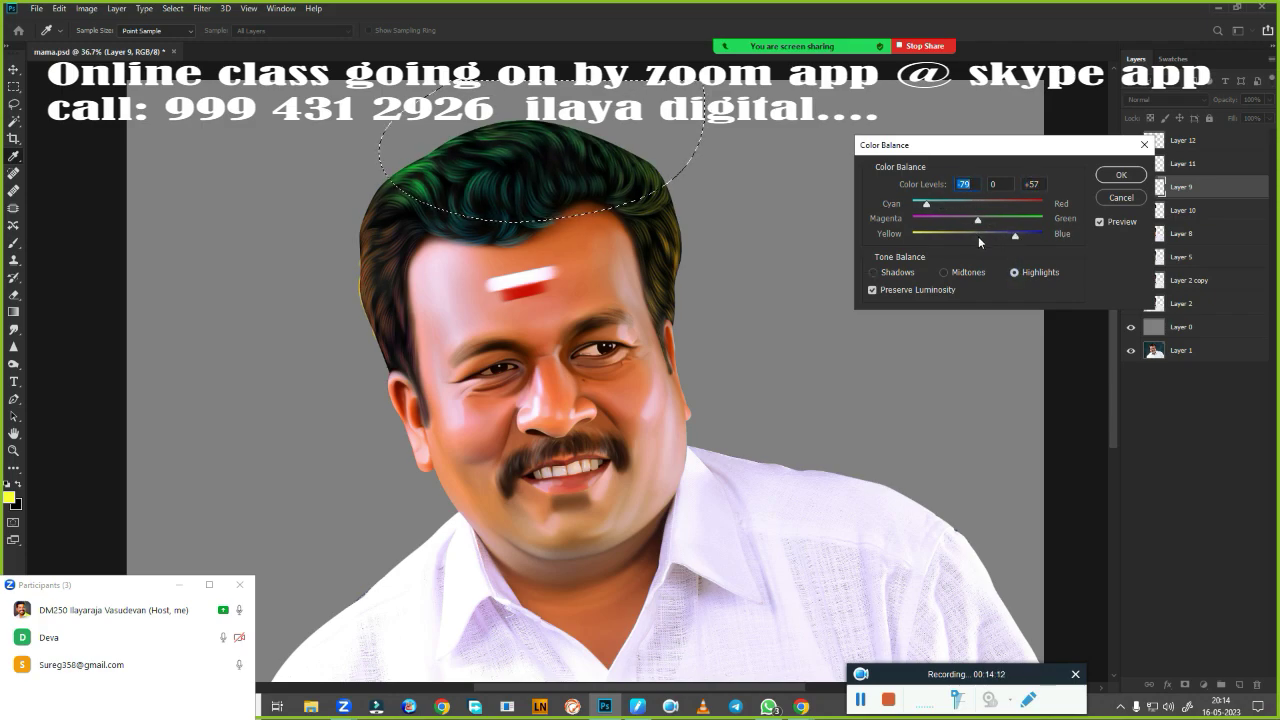
{"action": "left_click", "coordinate": [967, 271]}
{"action": "left_click_drag", "start_coordinate": [955, 240], "coordinate": [946, 238]}
{"action": "left_click", "coordinate": [1121, 173]}
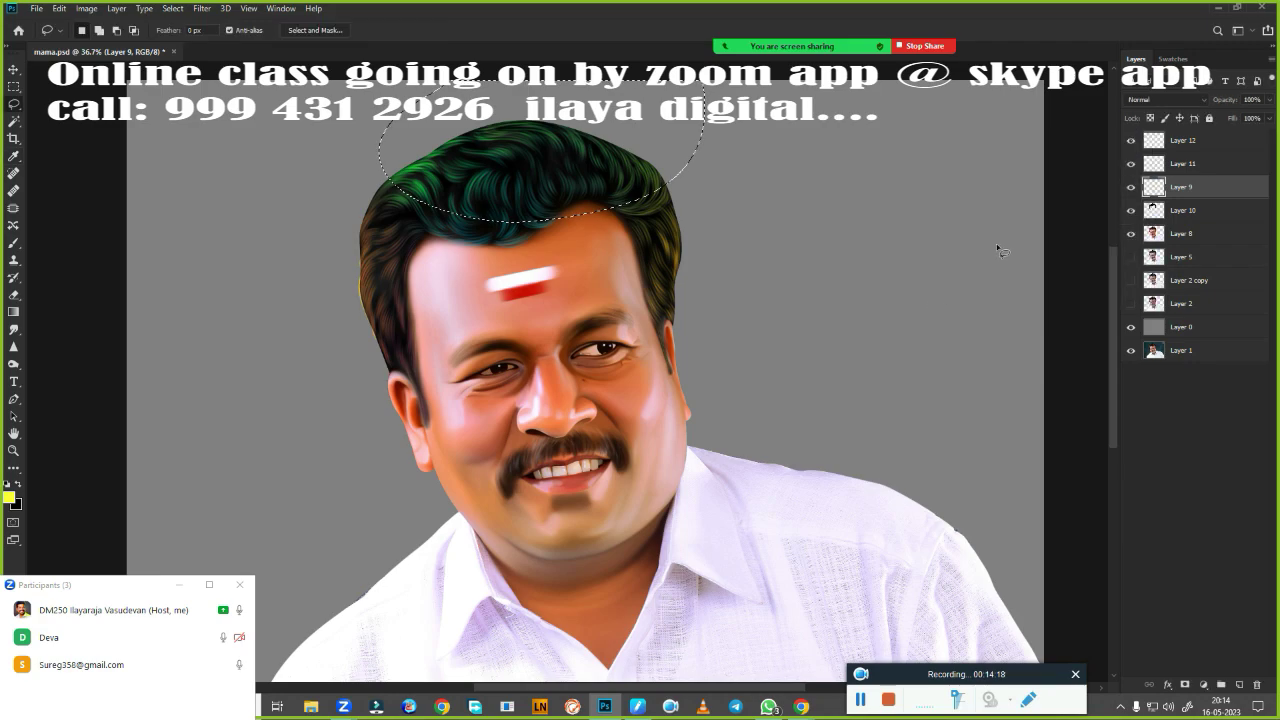
{"action": "key", "text": "ctrl+u"}
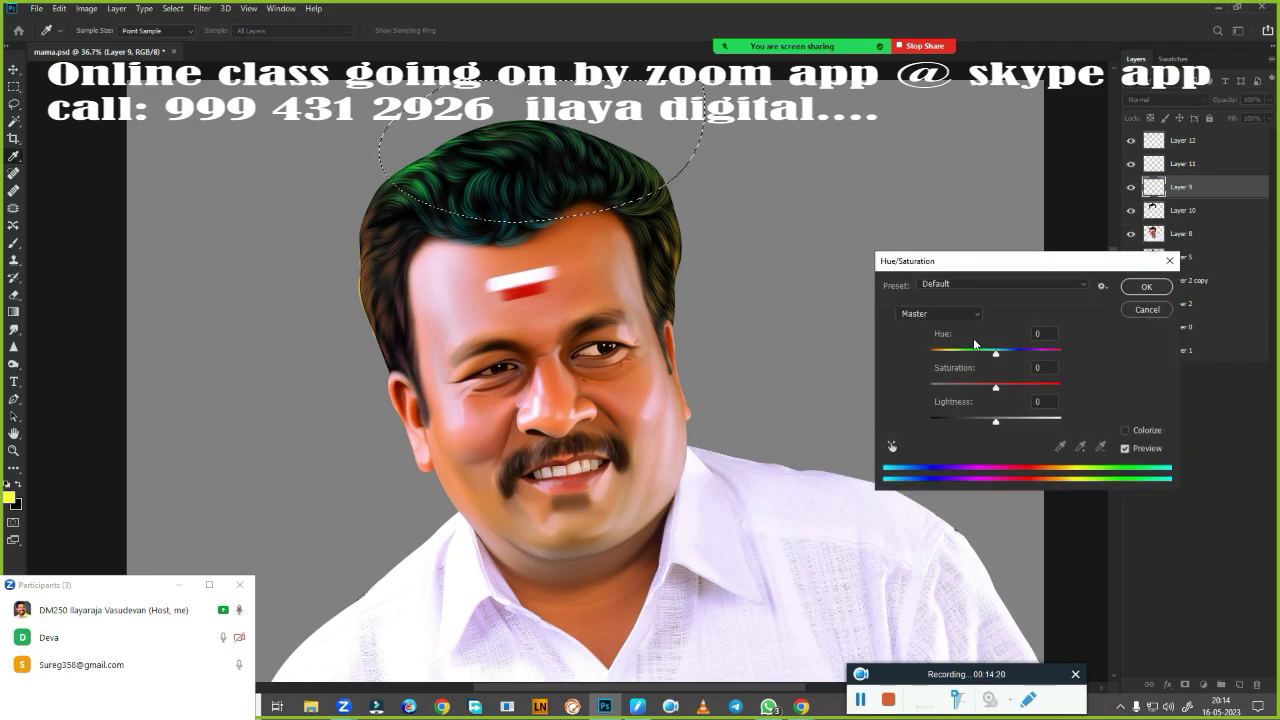
Shift the selected hair top's hue to +170 for a reddish-brown sheen.
{"action": "mouse_move", "coordinate": [995, 353]}
{"action": "left_mouse_down"}
{"action": "mouse_move", "coordinate": [925, 366]}
{"action": "mouse_move", "coordinate": [1023, 351]}
{"action": "mouse_move", "coordinate": [1078, 360]}
{"action": "mouse_move", "coordinate": [1058, 354]}
{"action": "left_mouse_up"}
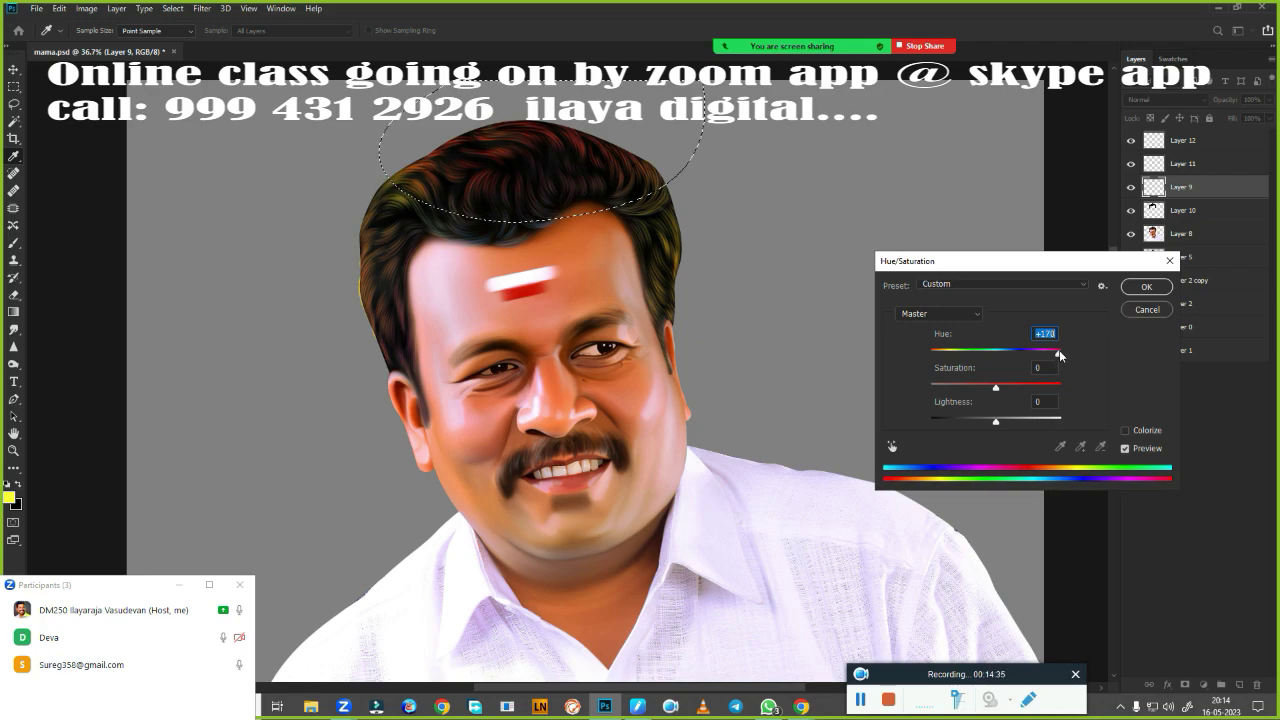
{"action": "left_click", "coordinate": [1147, 288]}
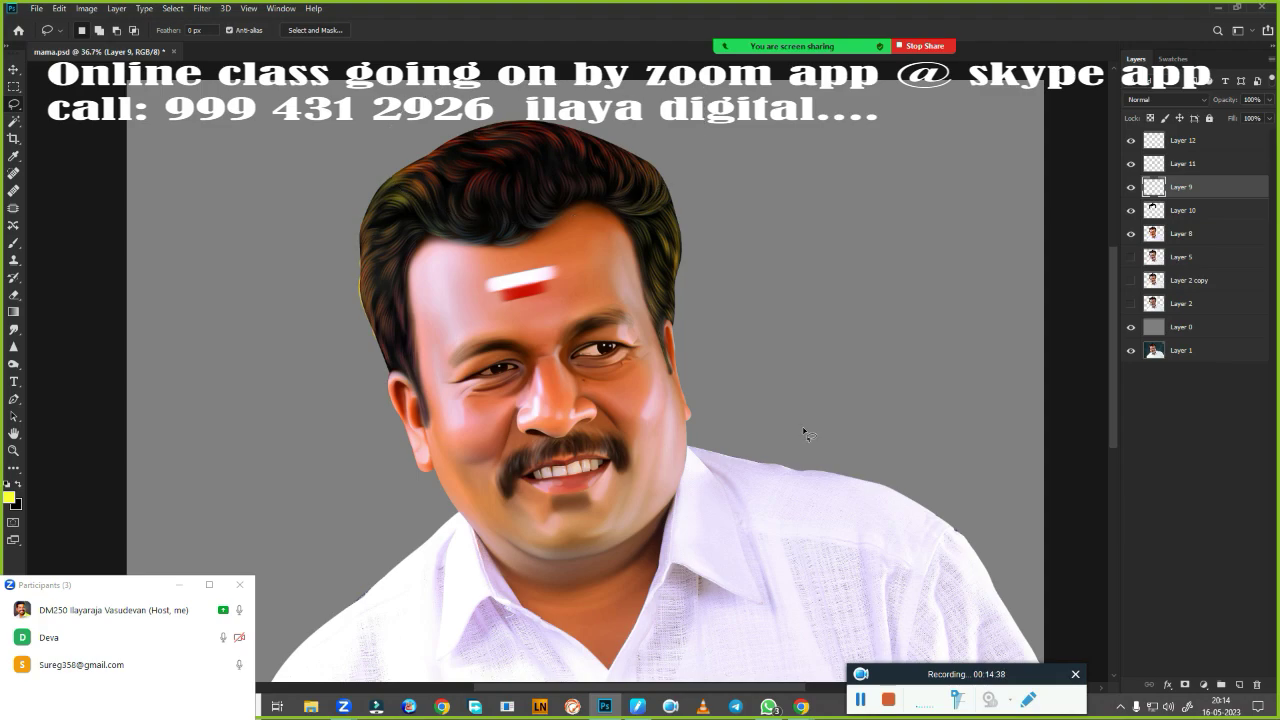
Lasso the hair, feather it by 150 px, and copy it onto new Layer 13.
{"action": "scroll", "coordinate": [745, 417], "scroll_direction": "down", "scroll_amount": 3}
{"action": "scroll", "coordinate": [694, 351], "scroll_direction": "up", "scroll_amount": 3}
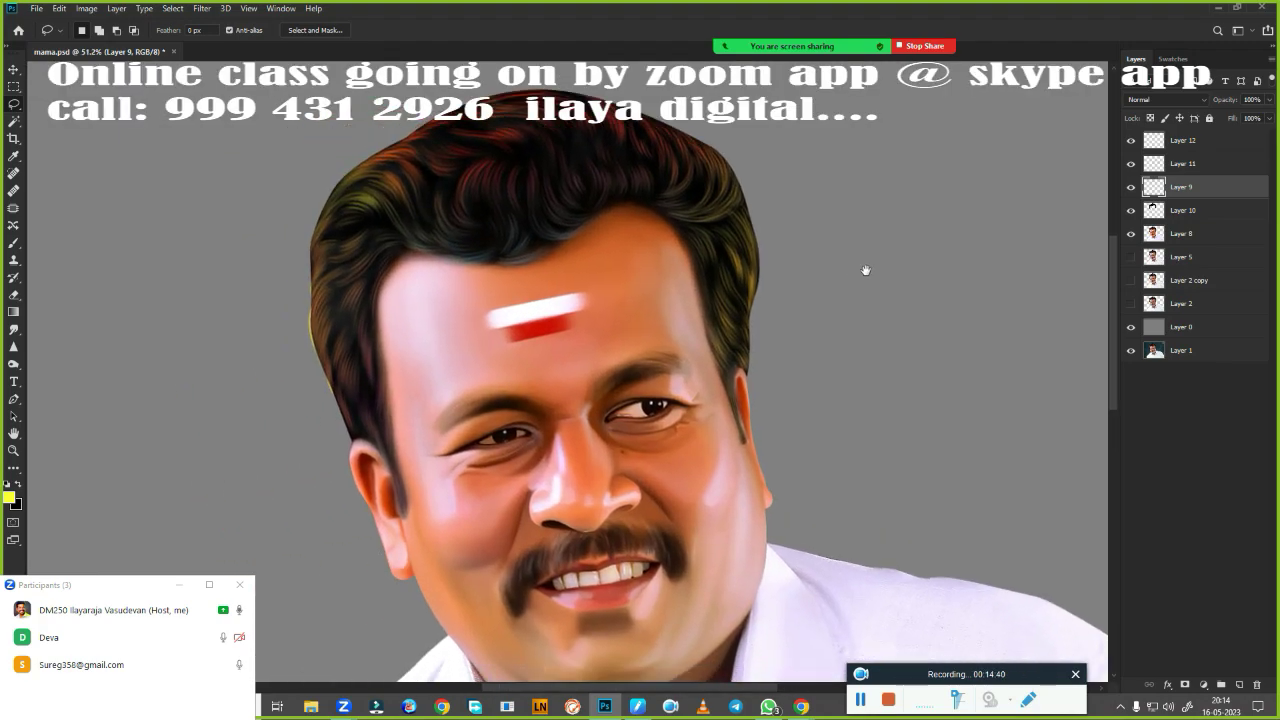
{"action": "left_click", "coordinate": [1131, 188]}
{"action": "mouse_move", "coordinate": [343, 196]}
{"action": "left_mouse_down"}
{"action": "mouse_move", "coordinate": [706, 6]}
{"action": "mouse_move", "coordinate": [830, 445]}
{"action": "mouse_move", "coordinate": [748, 402]}
{"action": "mouse_move", "coordinate": [748, 260]}
{"action": "mouse_move", "coordinate": [706, 150]}
{"action": "mouse_move", "coordinate": [720, 135]}
{"action": "mouse_move", "coordinate": [780, 205]}
{"action": "mouse_move", "coordinate": [640, 128]}
{"action": "mouse_move", "coordinate": [511, 108]}
{"action": "mouse_move", "coordinate": [373, 160]}
{"action": "left_mouse_up"}
{"action": "key", "text": "shift+F6"}
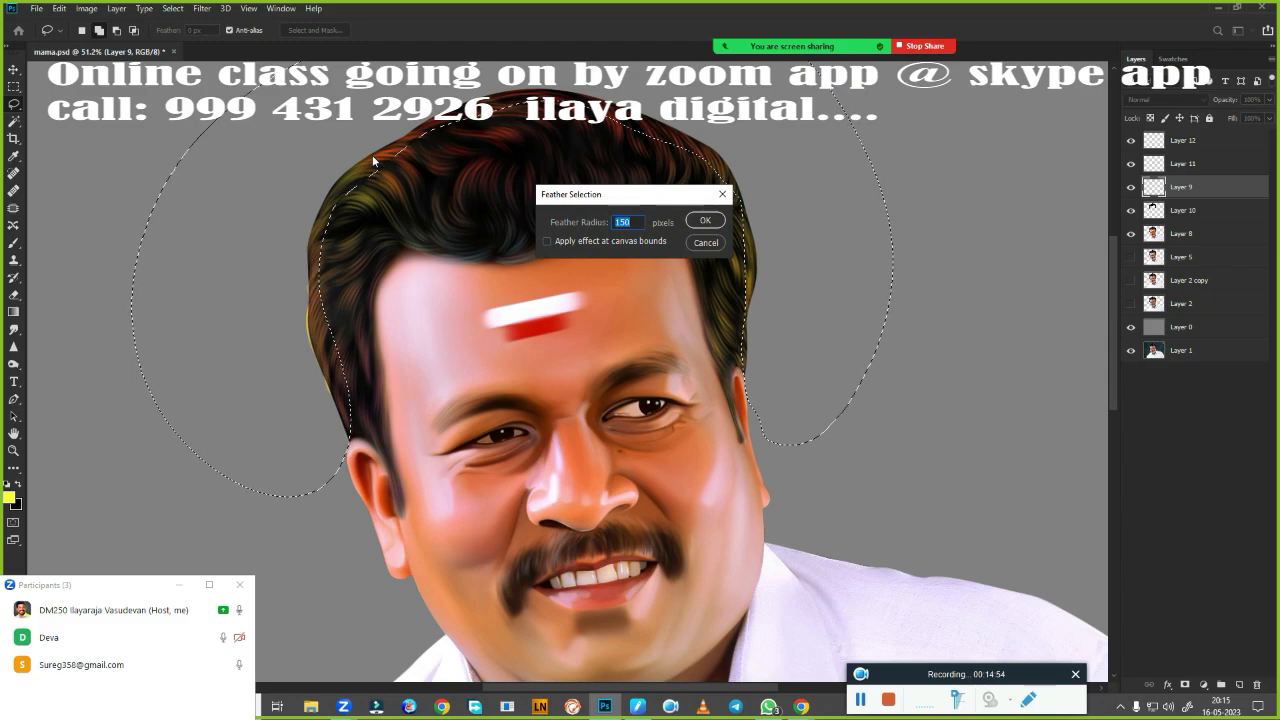
{"action": "key", "text": "Return"}
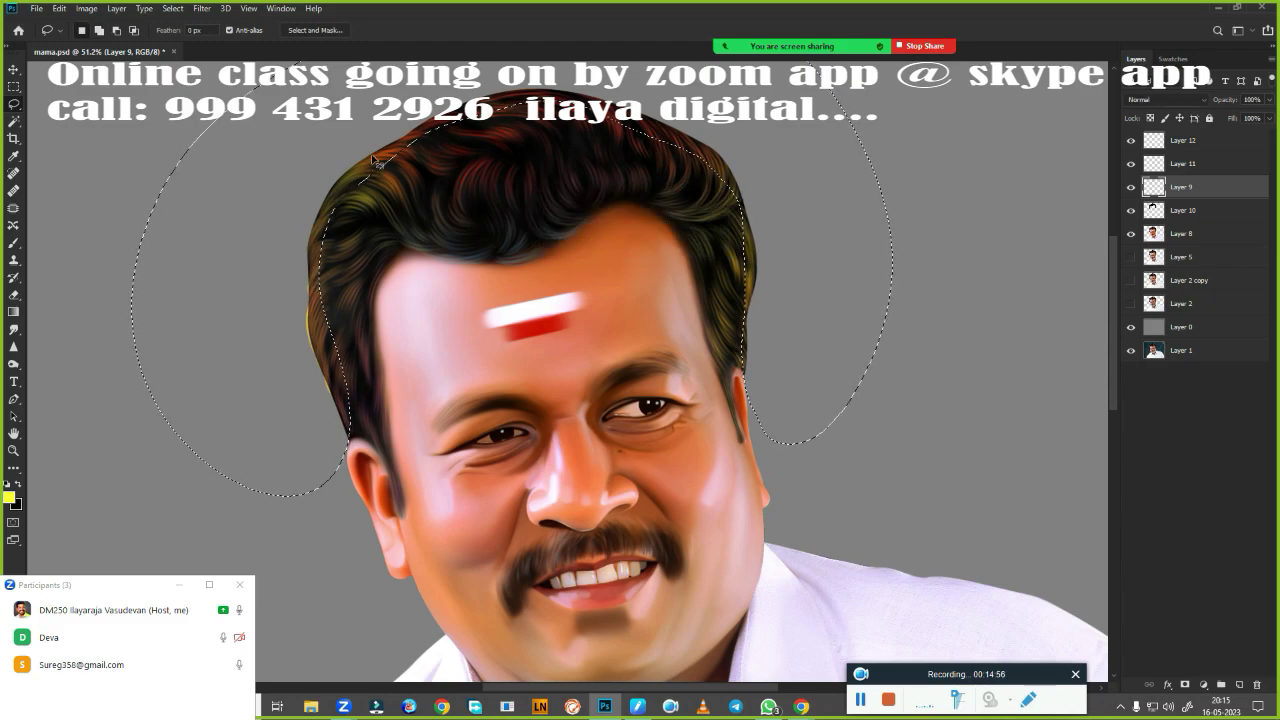
{"action": "key", "text": "ctrl+j"}
Apply a +60 Hue/Saturation shift to the hair copy on Layer 13.
{"action": "scroll", "coordinate": [728, 436], "scroll_direction": "down", "scroll_amount": 5}
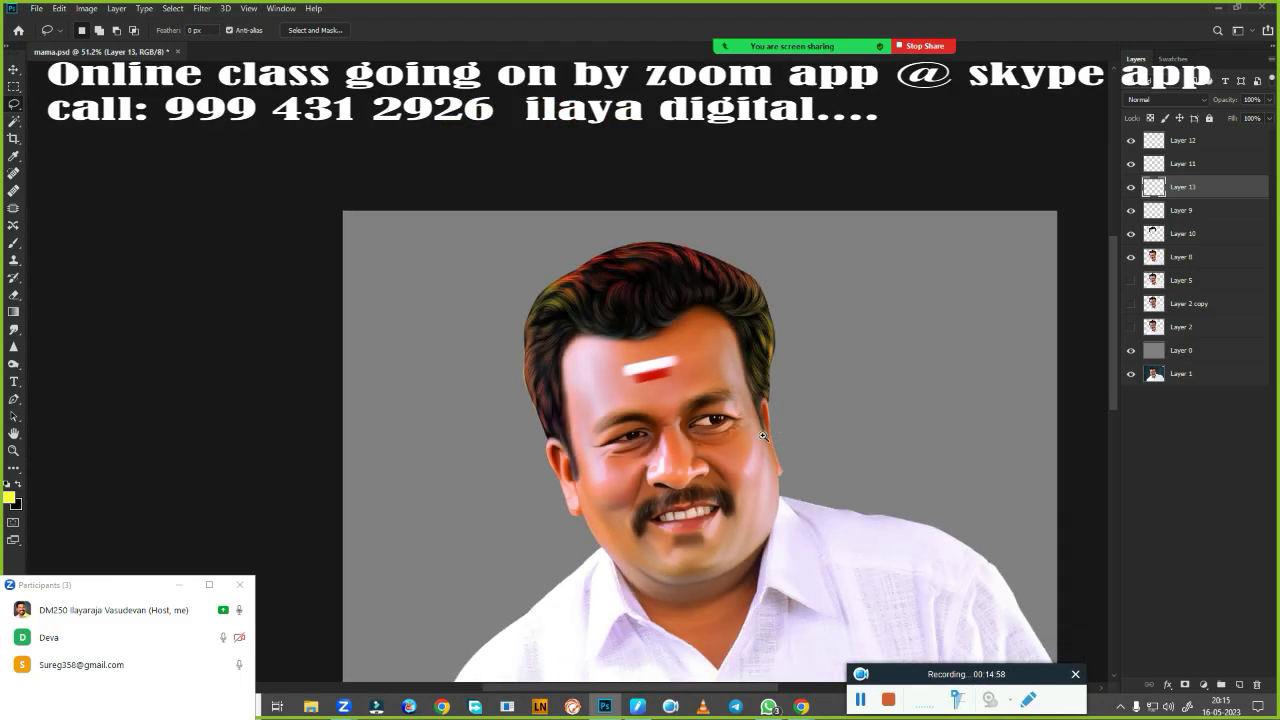
{"action": "scroll", "coordinate": [720, 380], "scroll_direction": "up", "scroll_amount": 3}
{"action": "scroll", "coordinate": [718, 360], "scroll_direction": "up", "scroll_amount": 2}
{"action": "scroll", "coordinate": [717, 352], "scroll_direction": "up", "scroll_amount": 1}
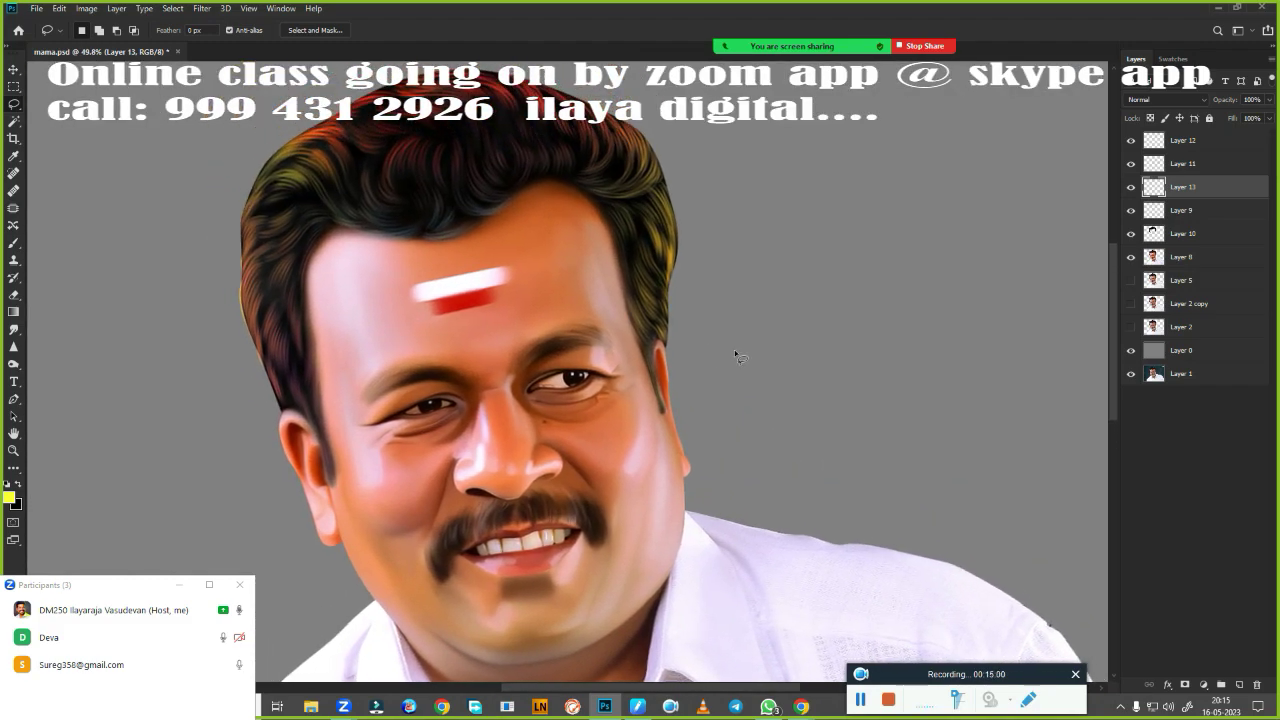
{"action": "key", "text": "ctrl+u"}
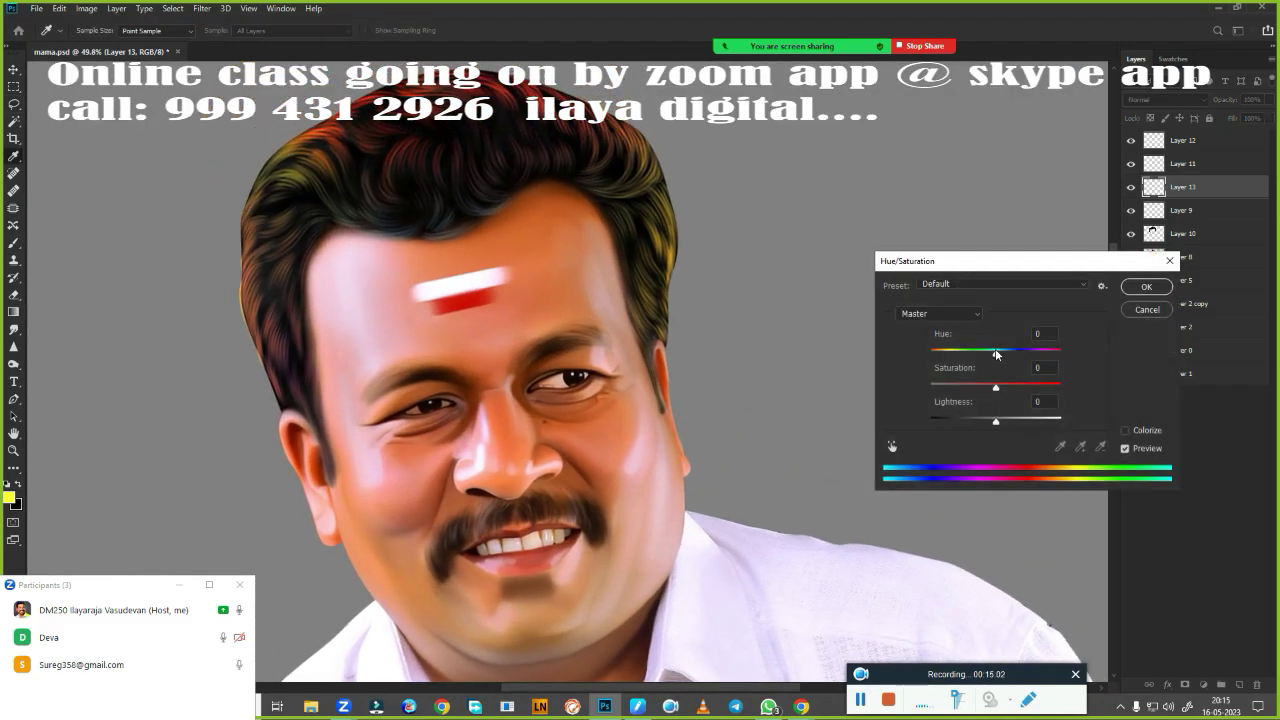
{"action": "mouse_move", "coordinate": [995, 352]}
{"action": "left_mouse_down"}
{"action": "mouse_move", "coordinate": [965, 355]}
{"action": "mouse_move", "coordinate": [1032, 355]}
{"action": "left_mouse_up"}
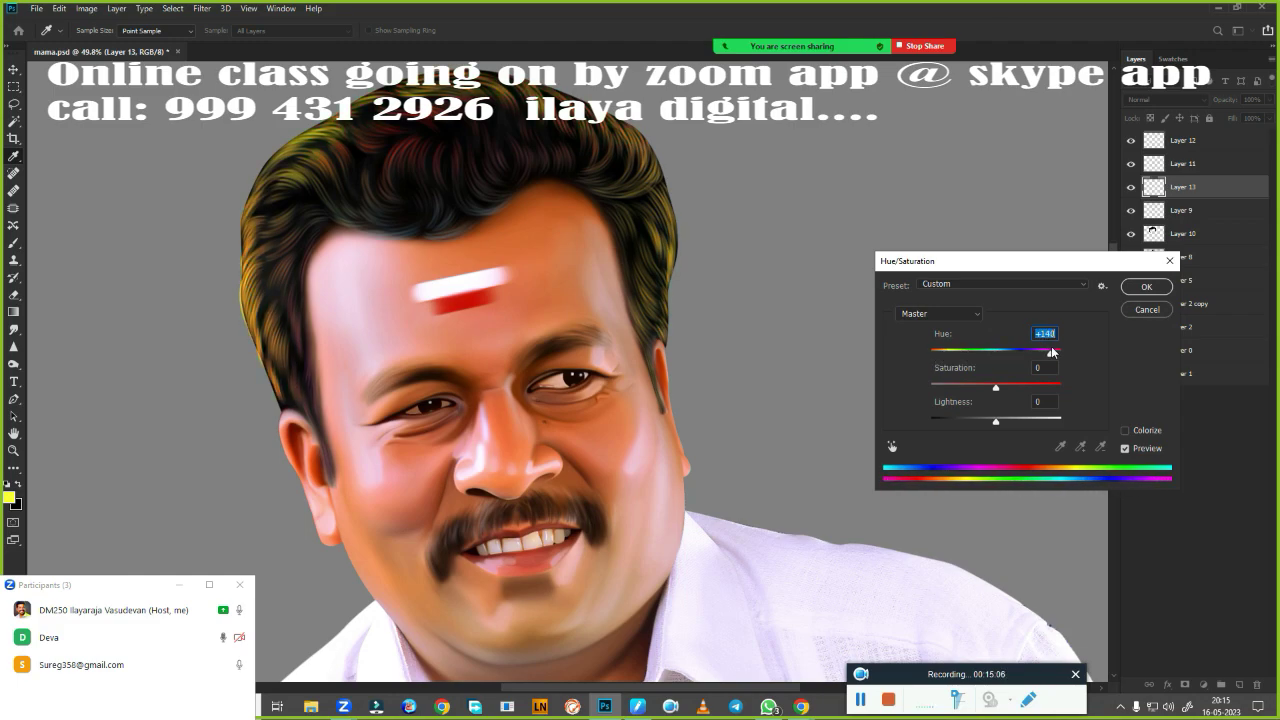
{"action": "left_click", "coordinate": [1146, 286]}
{"action": "key", "text": "l"}
{"action": "scroll", "coordinate": [1055, 230], "scroll_direction": "down", "scroll_amount": 2}
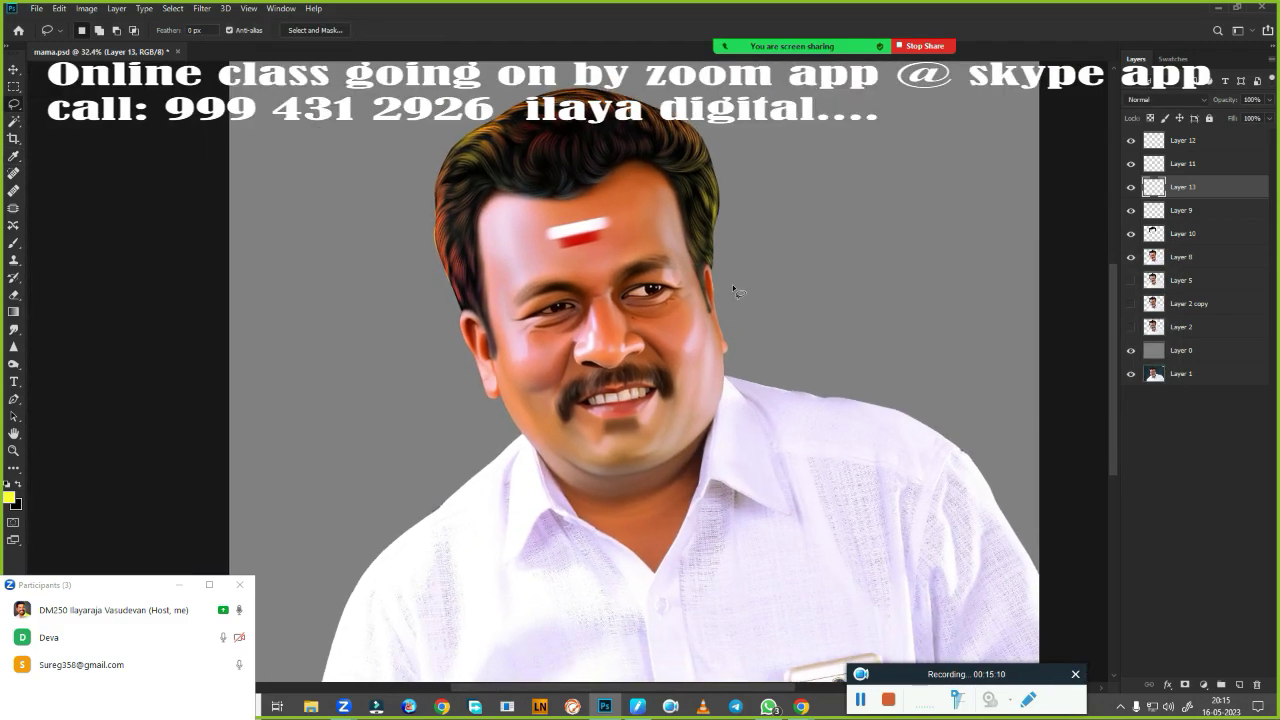
{"action": "scroll", "coordinate": [730, 210], "scroll_direction": "up", "scroll_amount": 1}
{"action": "scroll", "coordinate": [770, 245], "scroll_direction": "up", "scroll_amount": 1}
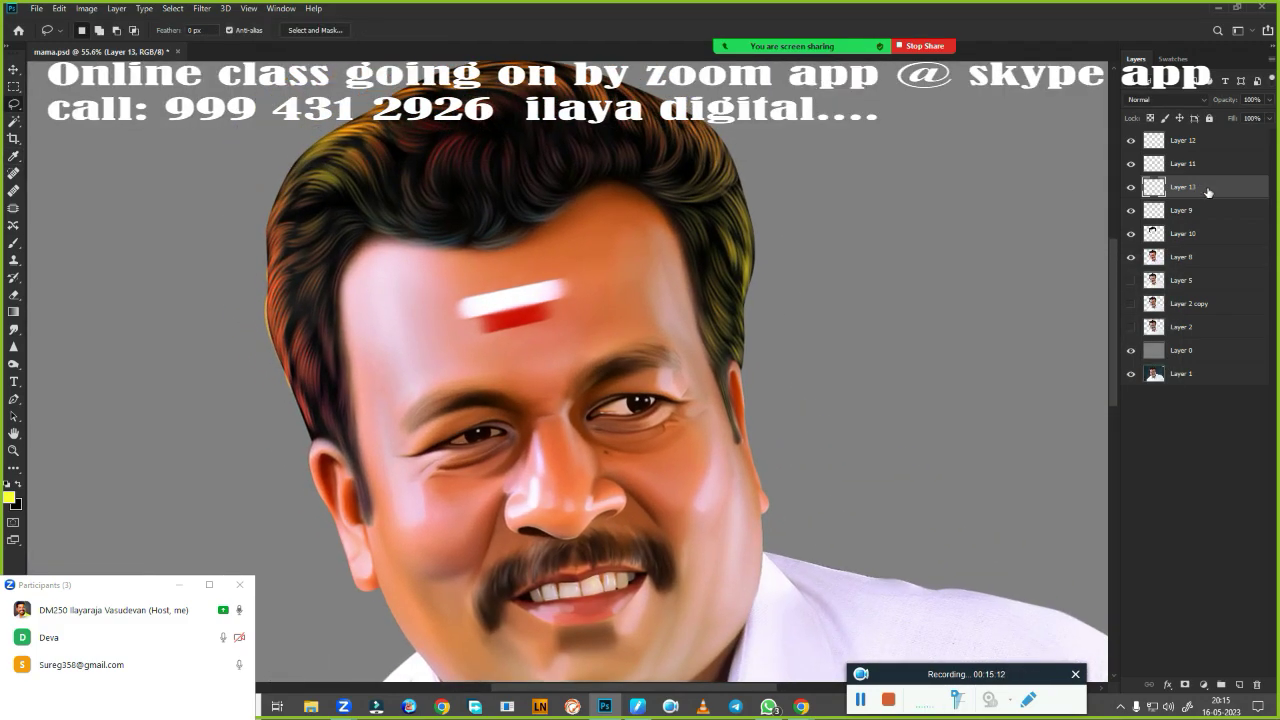
Lower the fill of Layers 13, 9, 11 and 12 to tone the hair down.
{"action": "left_click", "coordinate": [1270, 118]}
{"action": "left_click_drag", "start_coordinate": [1268, 133], "coordinate": [1246, 133]}
{"action": "left_click", "coordinate": [1219, 213]}
{"action": "left_click", "coordinate": [1270, 118]}
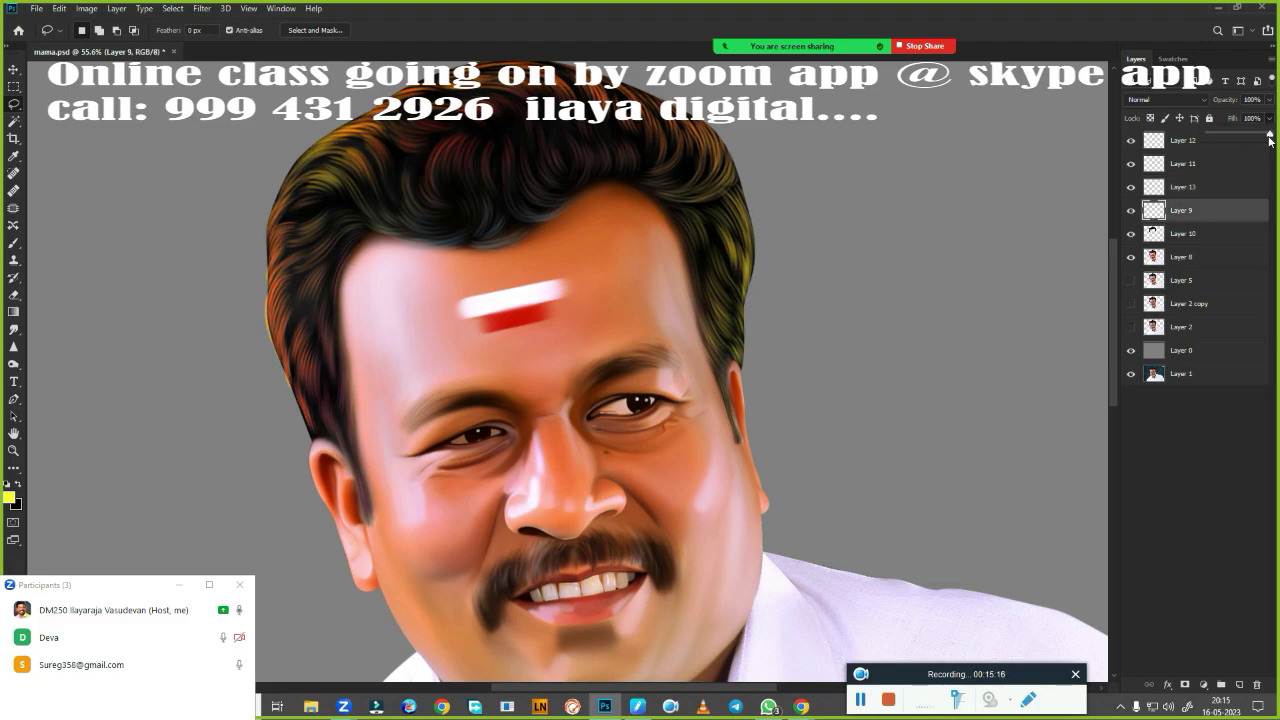
{"action": "left_click_drag", "start_coordinate": [1268, 133], "coordinate": [1233, 134]}
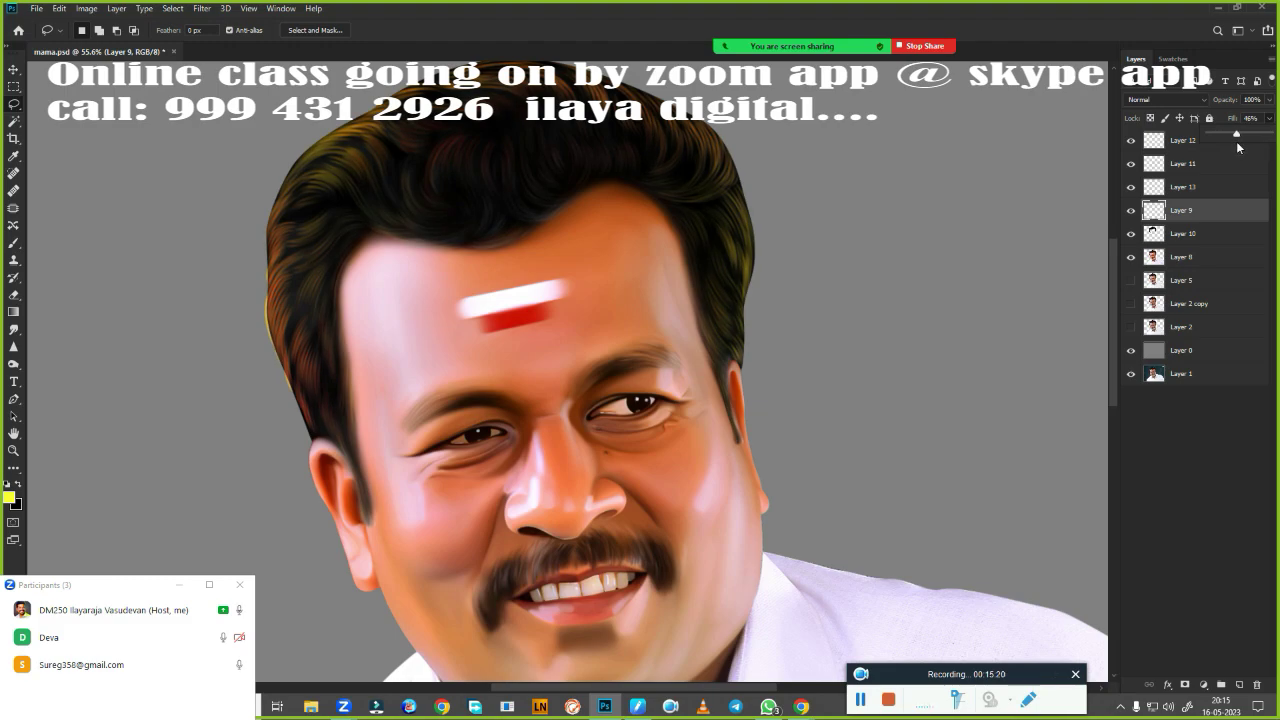
{"action": "left_click", "coordinate": [1224, 165]}
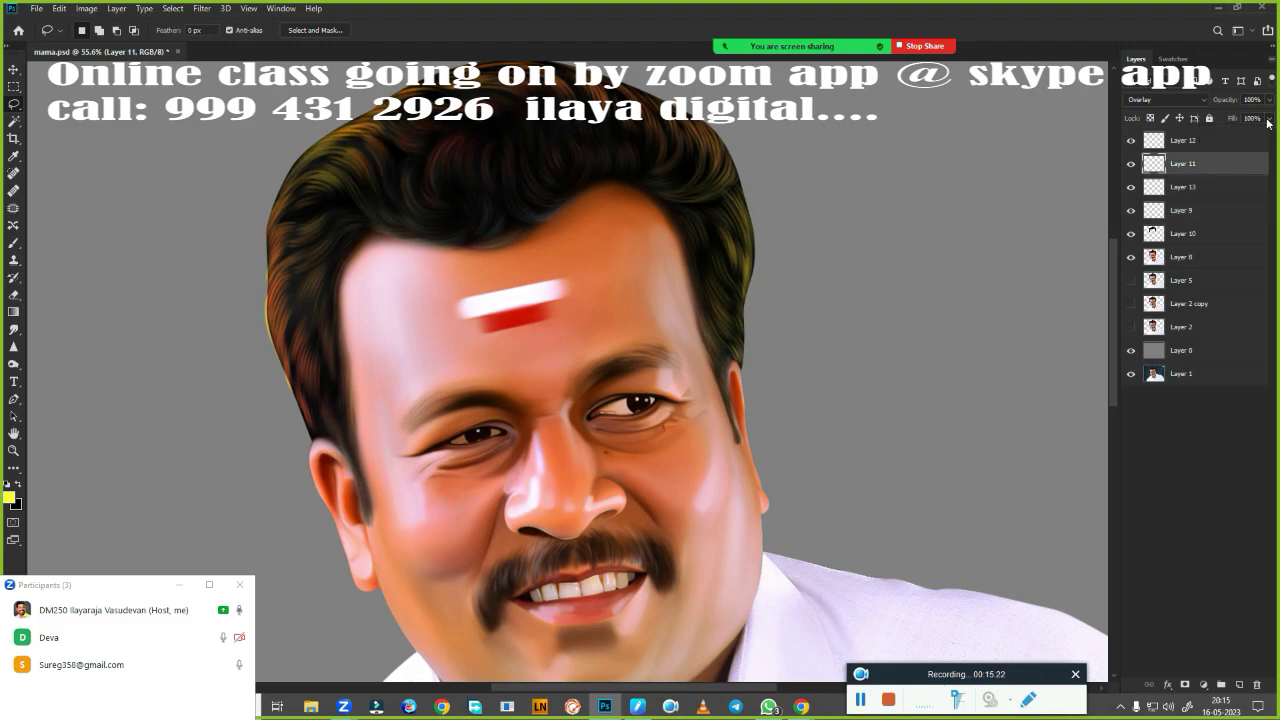
{"action": "left_click", "coordinate": [1269, 118]}
{"action": "left_click_drag", "start_coordinate": [1268, 133], "coordinate": [1259, 134]}
{"action": "left_click", "coordinate": [1212, 148]}
{"action": "left_click", "coordinate": [1269, 118]}
{"action": "left_click_drag", "start_coordinate": [1268, 133], "coordinate": [1240, 134]}
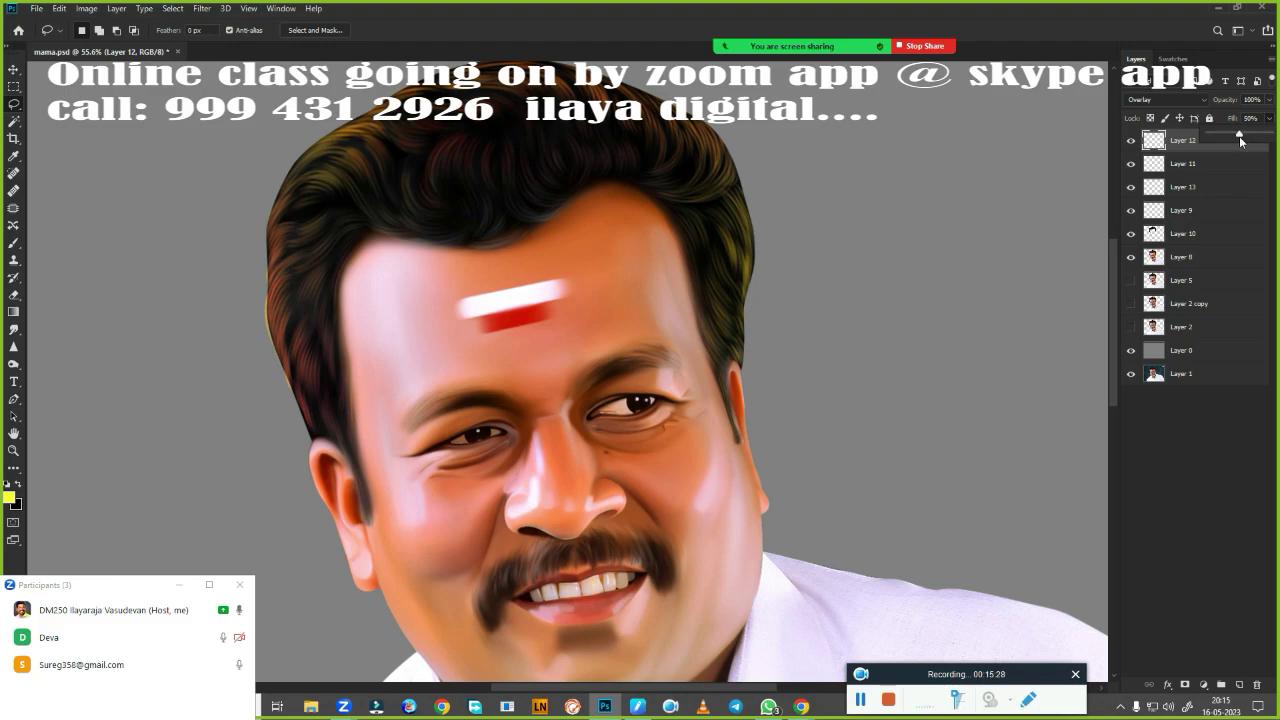
Add a new empty Layer 14 above Layer 10.
{"action": "scroll", "coordinate": [895, 395], "scroll_direction": "down", "scroll_amount": 3}
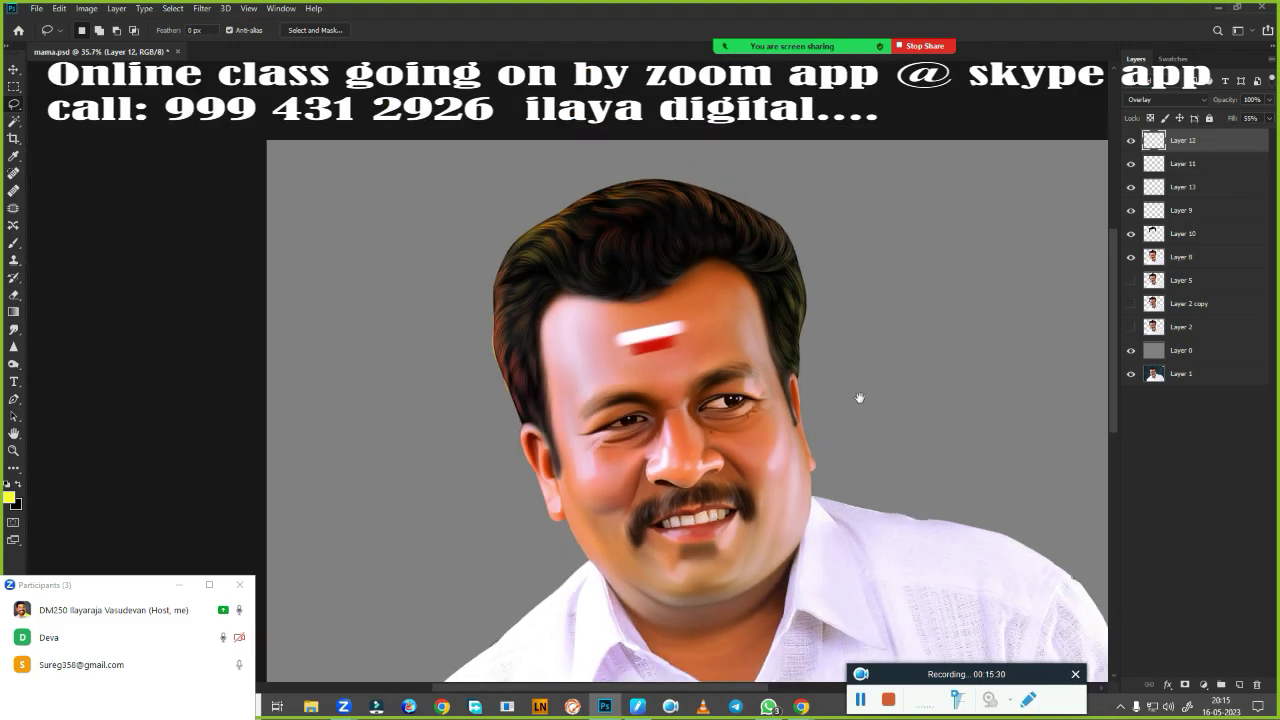
{"action": "left_click", "coordinate": [1200, 235]}
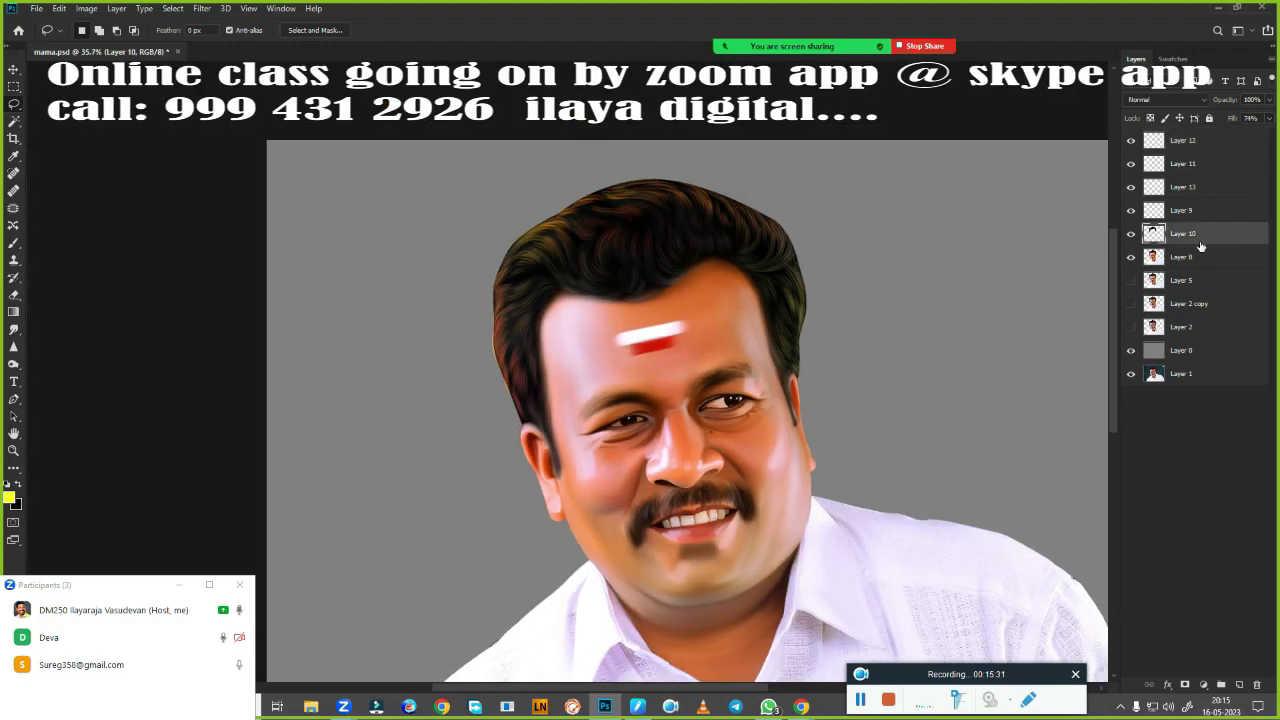
{"action": "left_click", "coordinate": [1237, 685]}
{"action": "scroll", "coordinate": [697, 445], "scroll_direction": "up", "scroll_amount": 4}
Set up a smaller soft angled brush with black as the painting colour.
{"action": "scroll", "coordinate": [697, 445], "scroll_direction": "up", "scroll_amount": 4}
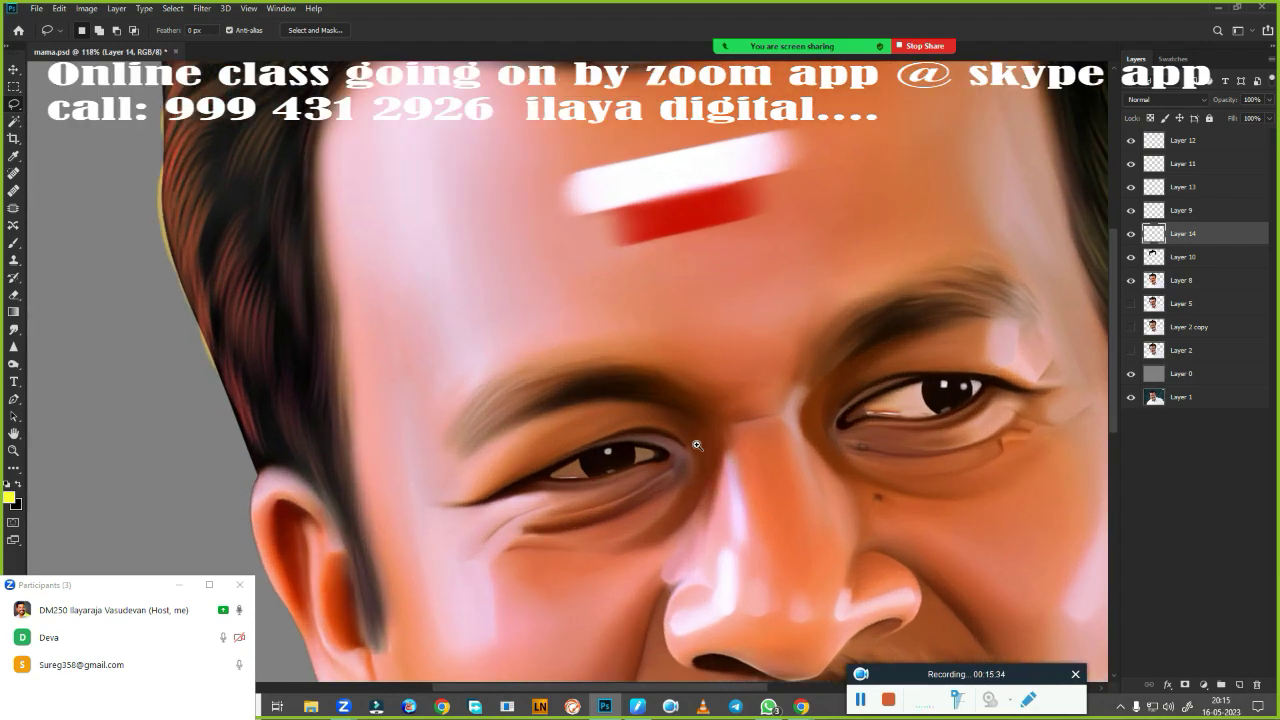
{"action": "left_click_drag", "start_coordinate": [697, 445], "coordinate": [680, 583]}
{"action": "key", "text": "b"}
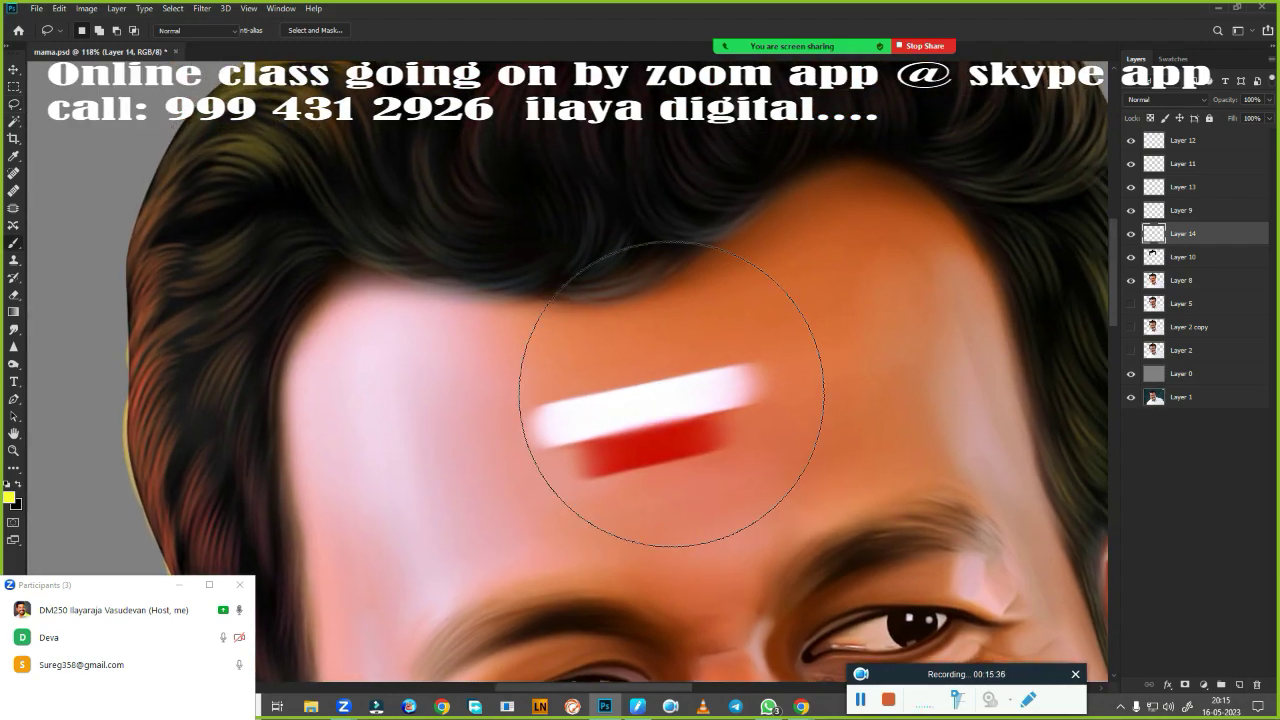
{"action": "right_click", "coordinate": [668, 314]}
{"action": "left_click", "coordinate": [1003, 632]}
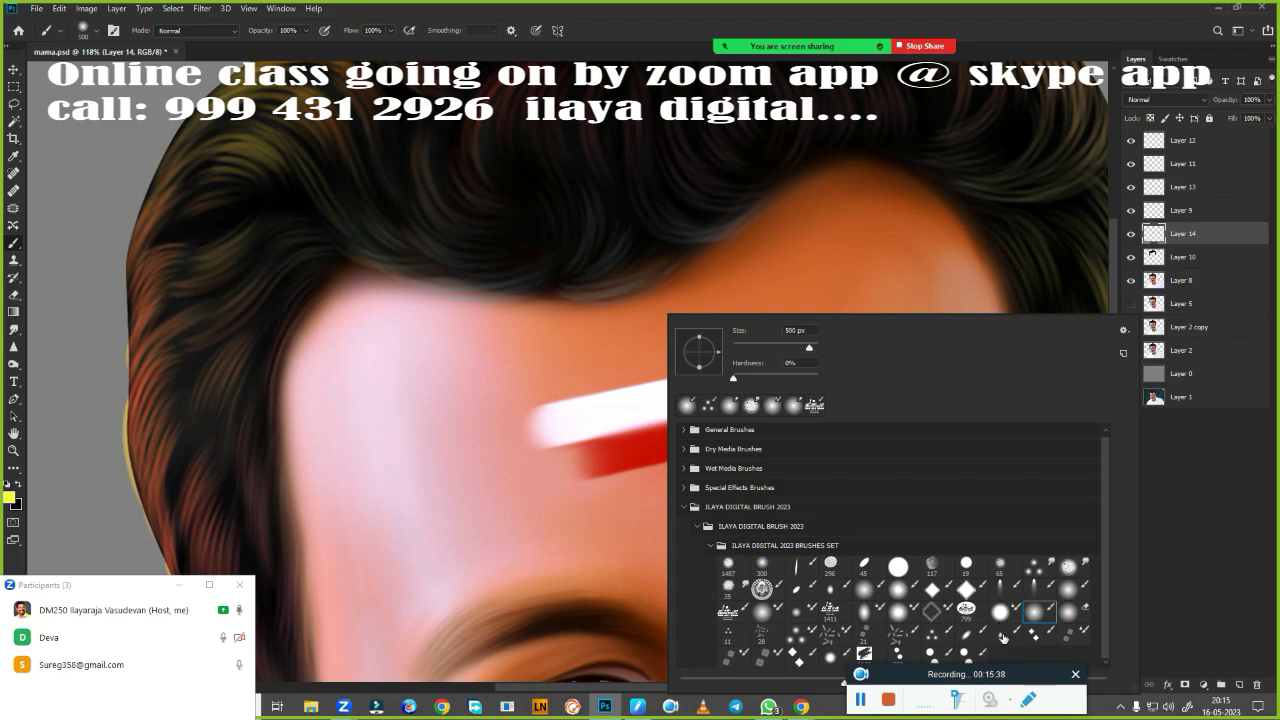
{"action": "key", "text": "Return"}
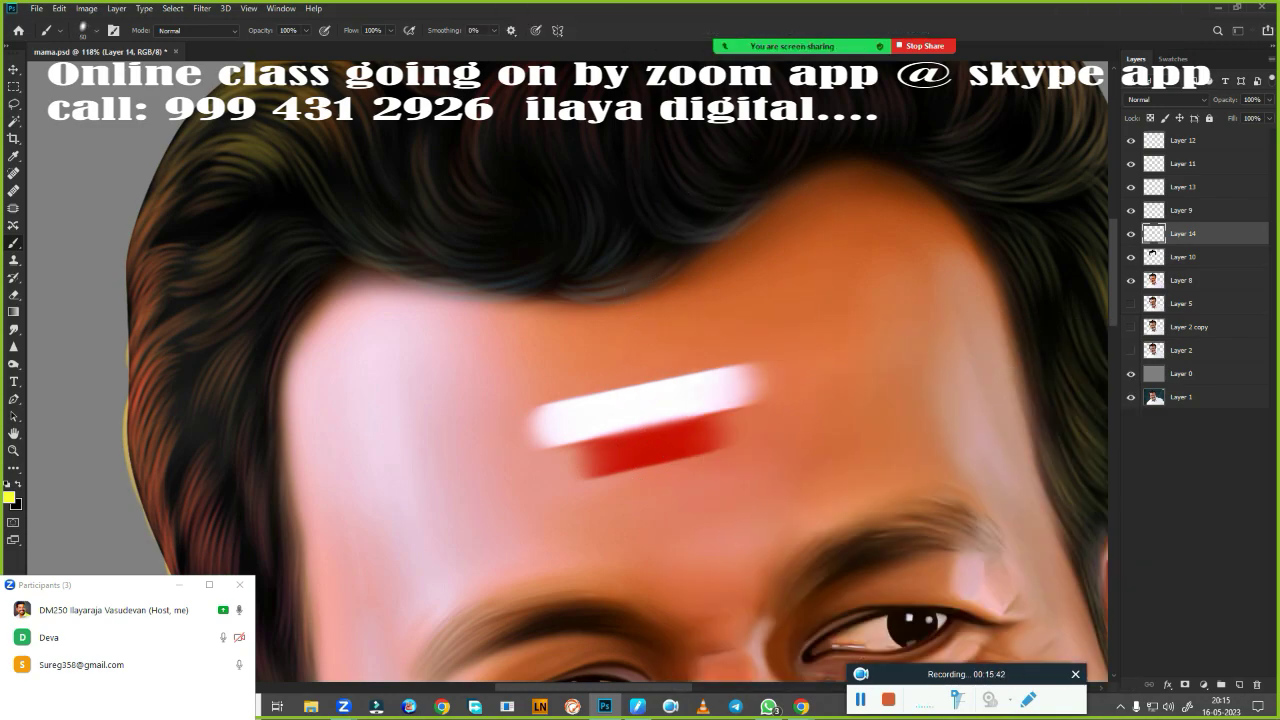
{"action": "left_click", "coordinate": [637, 706]}
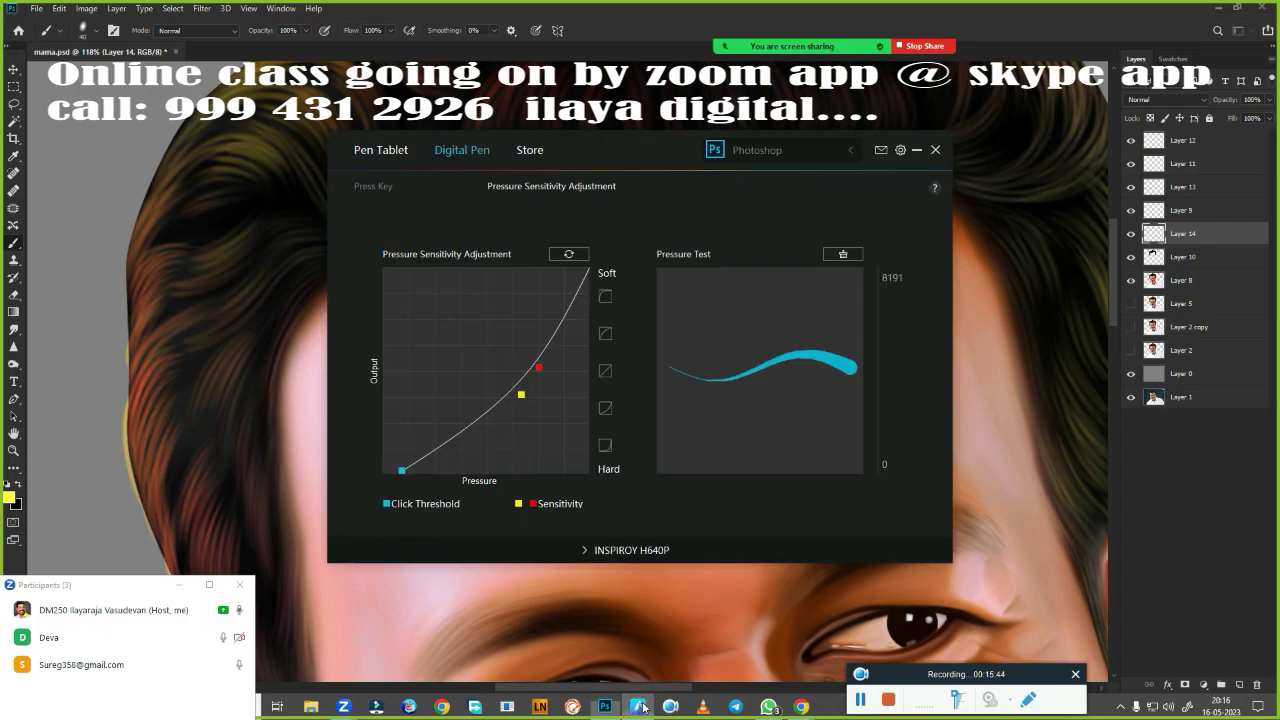
{"action": "left_click", "coordinate": [916, 149]}
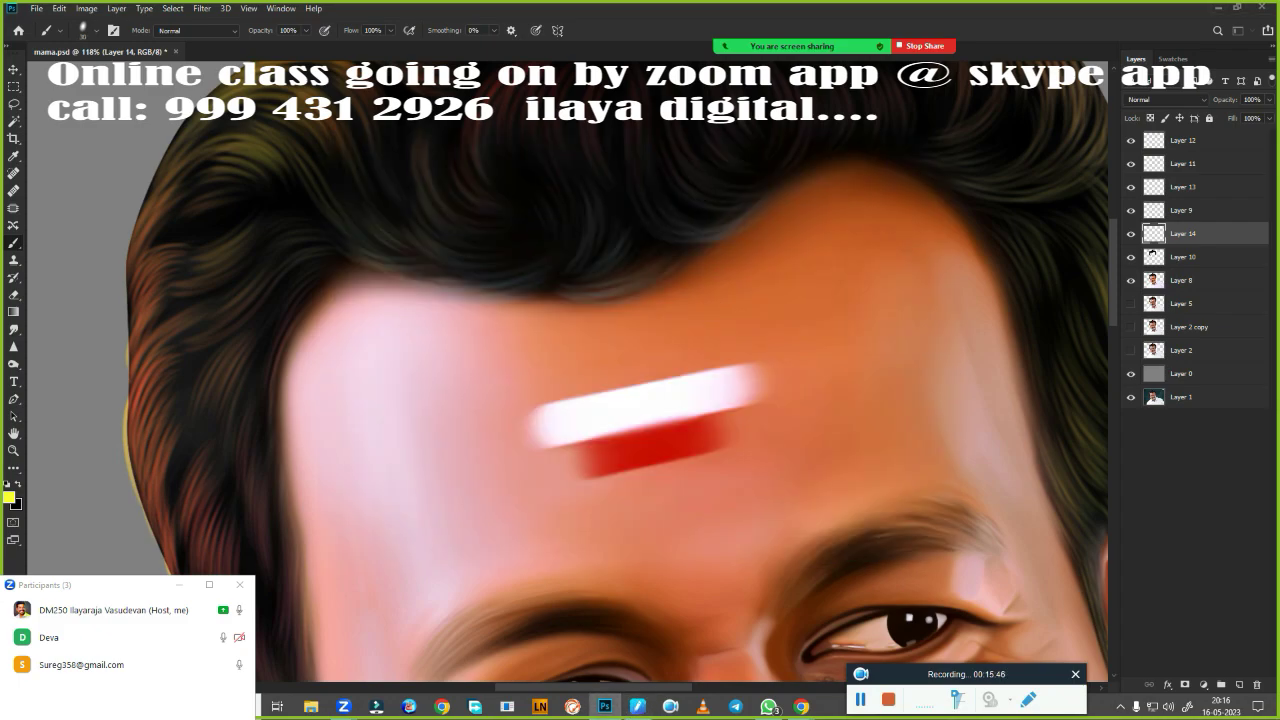
{"action": "key", "text": "bracketleft"}
{"action": "key", "text": "x"}
Darken the hairline and sideburn edge with faint black strokes.
{"action": "left_click_drag", "start_coordinate": [388, 299], "coordinate": [458, 434]}
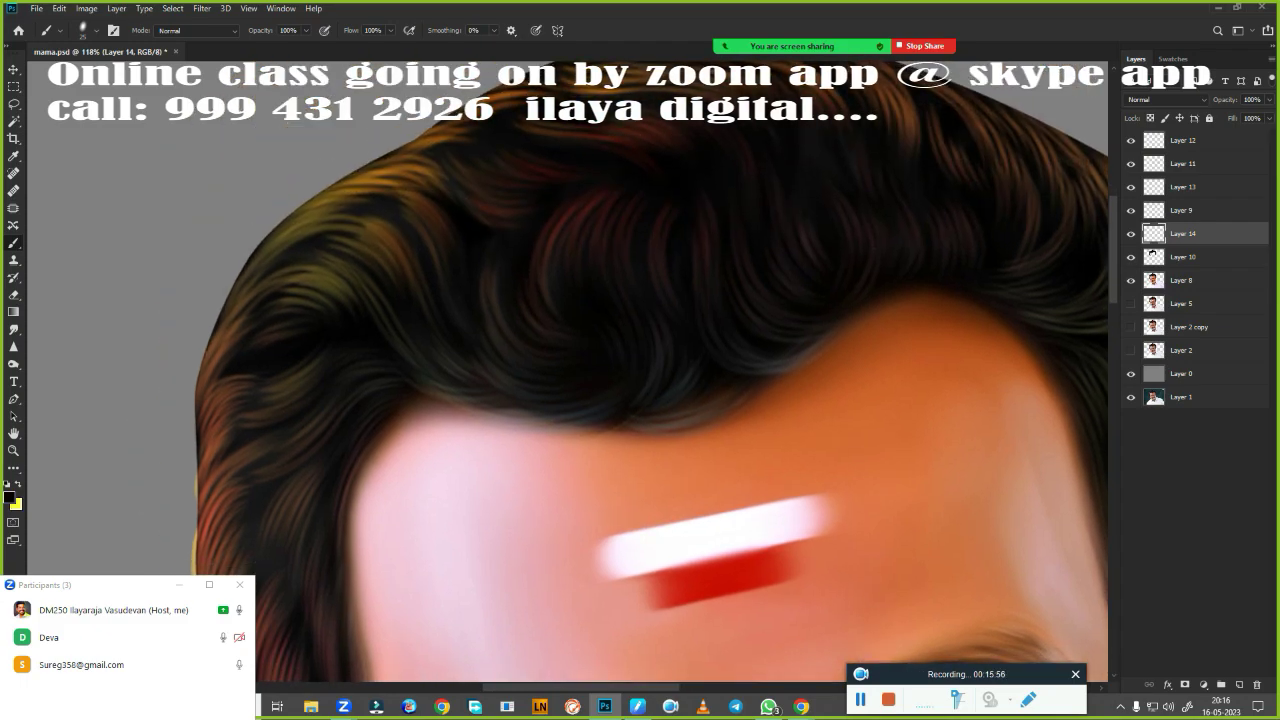
{"action": "left_click_drag", "start_coordinate": [445, 410], "coordinate": [585, 425]}
{"action": "left_click", "coordinate": [510, 452]}
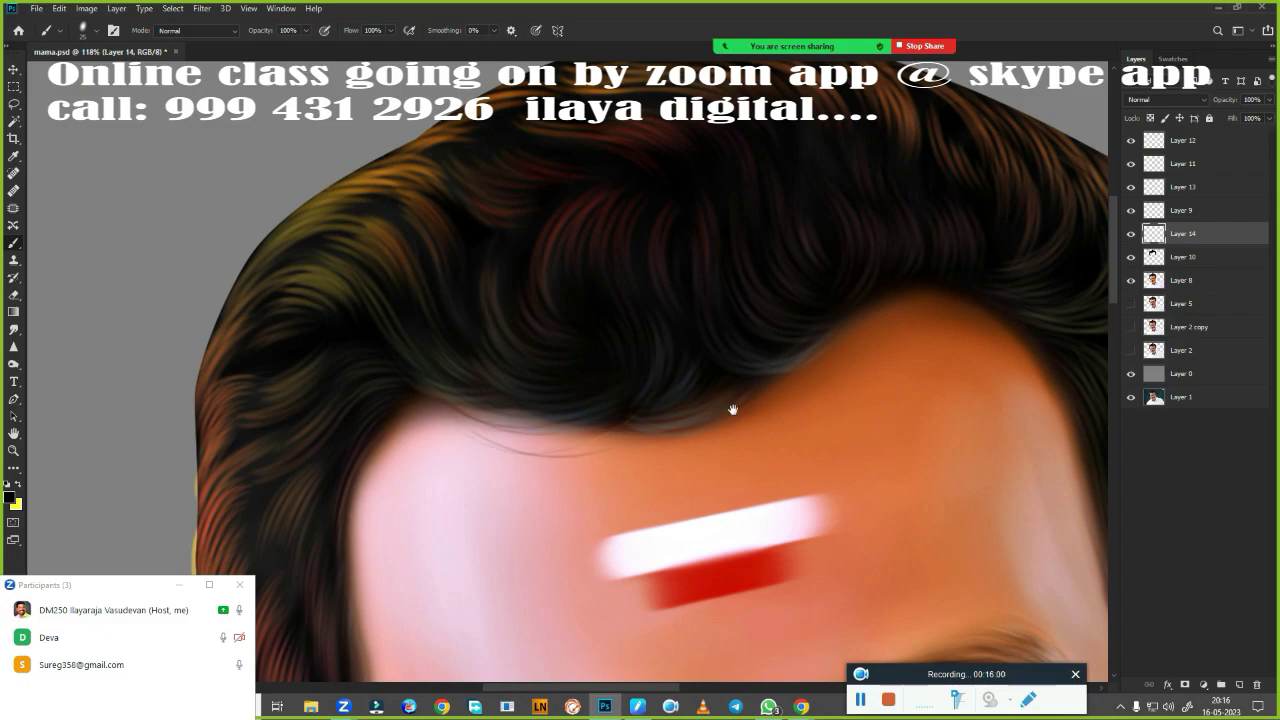
{"action": "left_click_drag", "start_coordinate": [734, 408], "coordinate": [586, 466]}
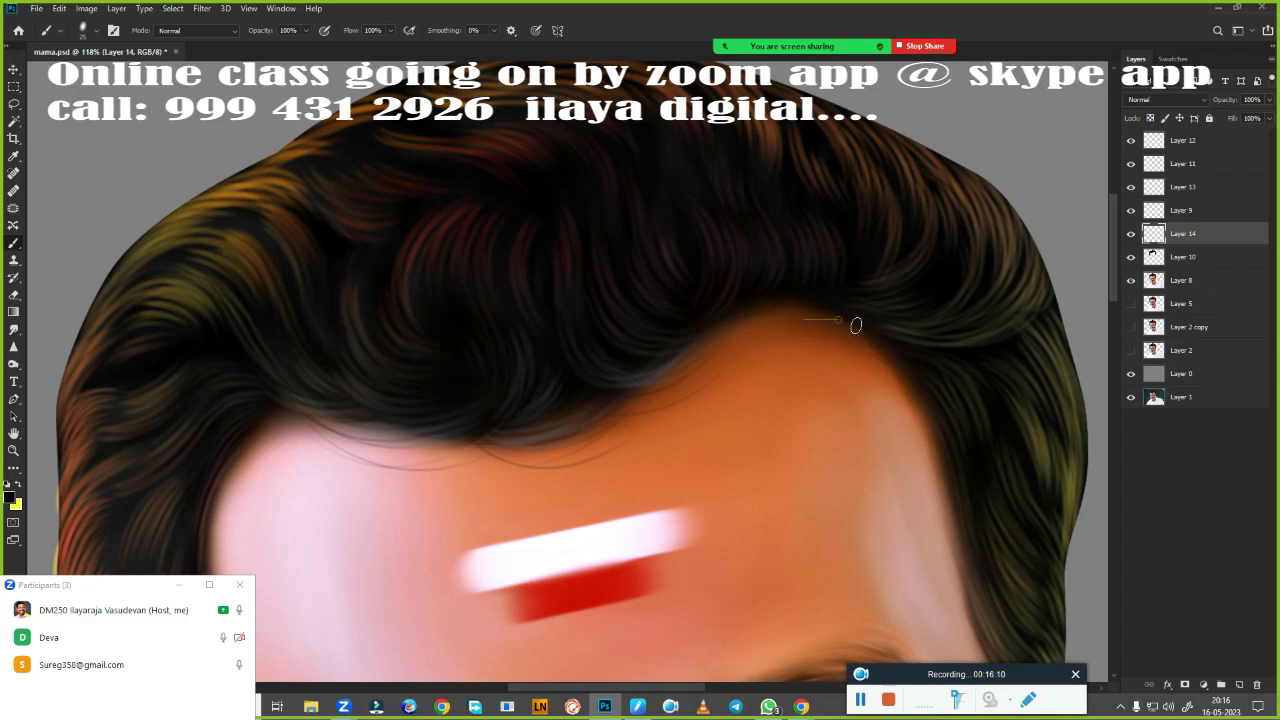
{"action": "mouse_move", "coordinate": [856, 393]}
{"action": "left_mouse_down"}
{"action": "mouse_move", "coordinate": [774, 249]}
{"action": "mouse_move", "coordinate": [826, 256]}
{"action": "left_mouse_up"}
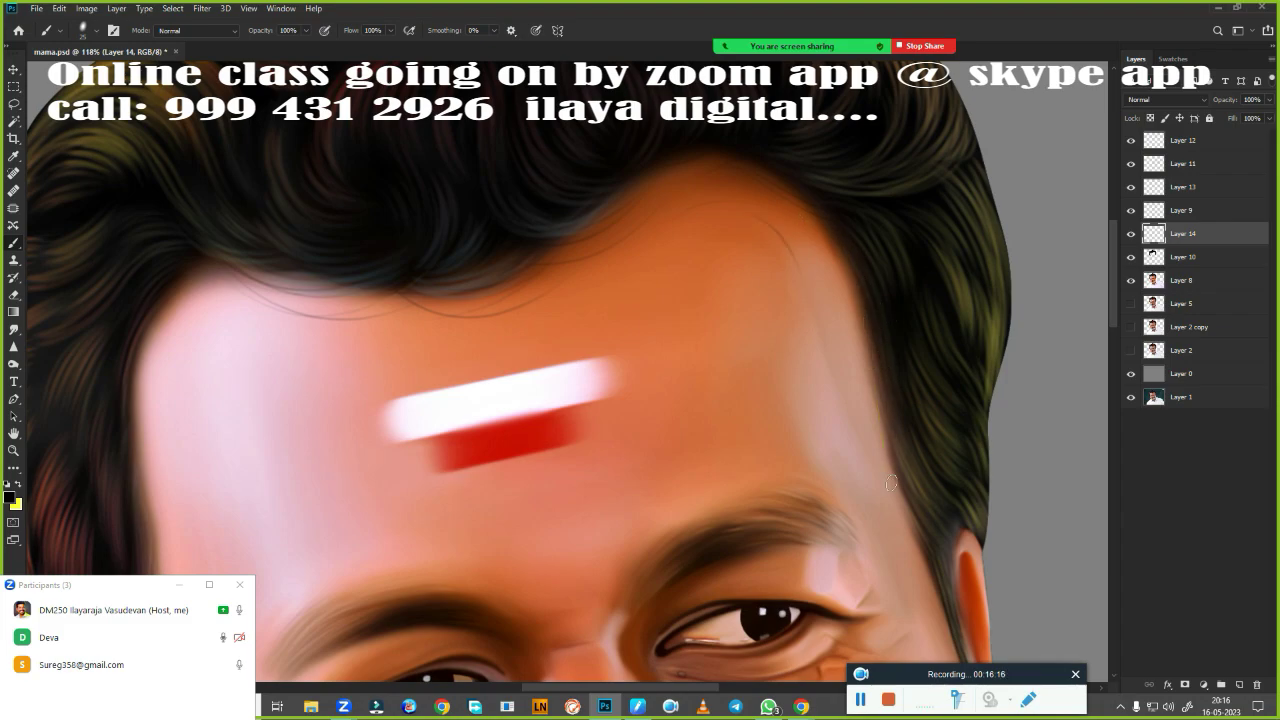
{"action": "left_click_drag", "start_coordinate": [117, 395], "coordinate": [487, 390]}
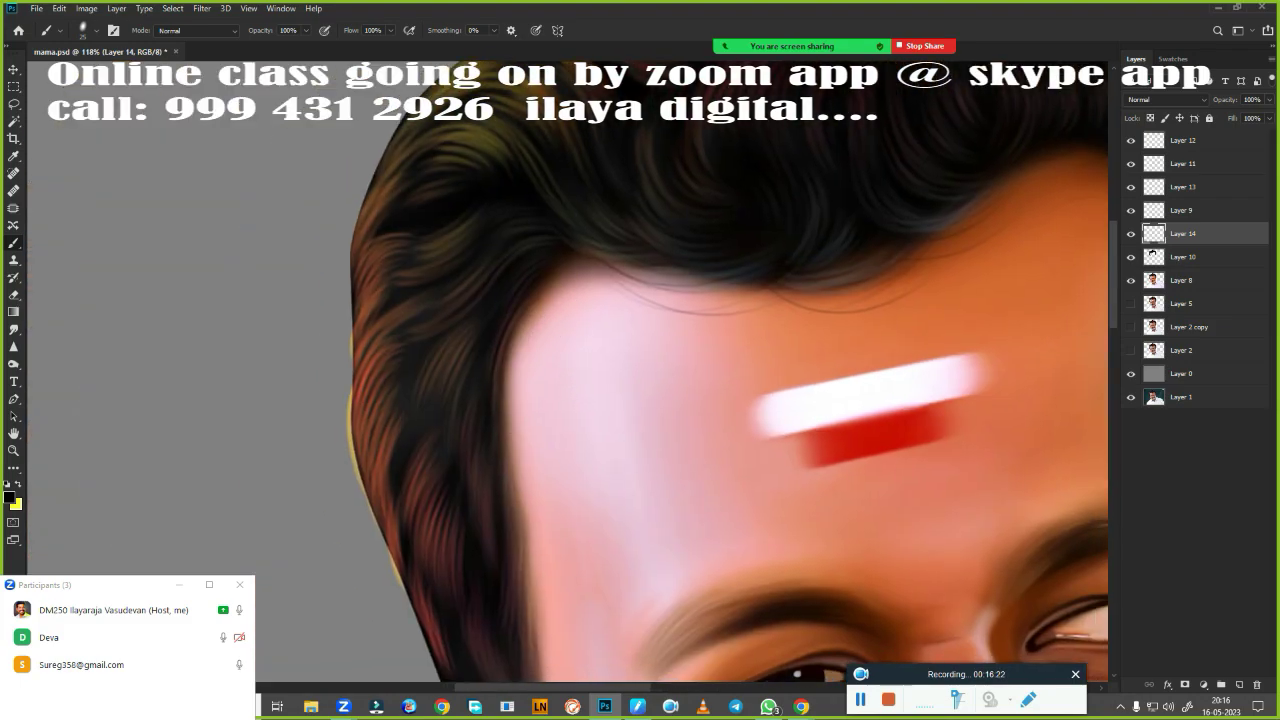
{"action": "left_click_drag", "start_coordinate": [523, 480], "coordinate": [643, 214]}
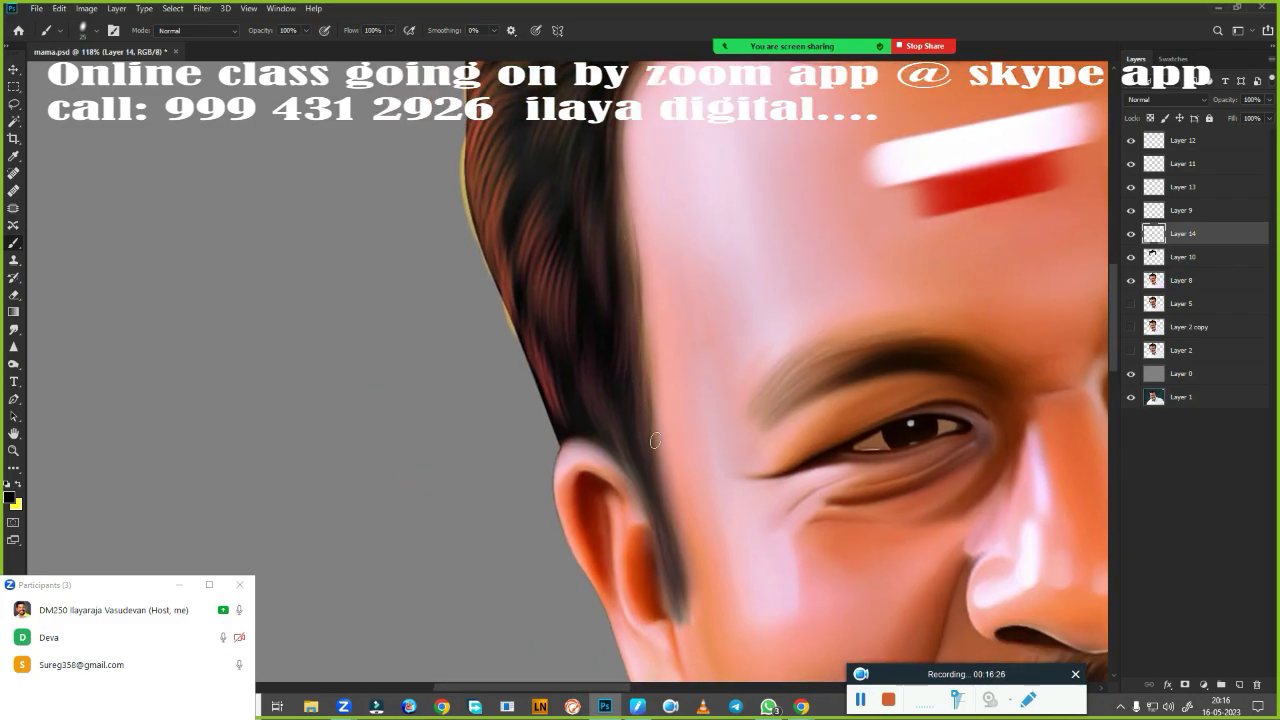
{"action": "left_click_drag", "start_coordinate": [655, 441], "coordinate": [680, 619]}
Paint a thin dark strand along the upper-right hair edge.
{"action": "left_click_drag", "start_coordinate": [774, 377], "coordinate": [334, 606]}
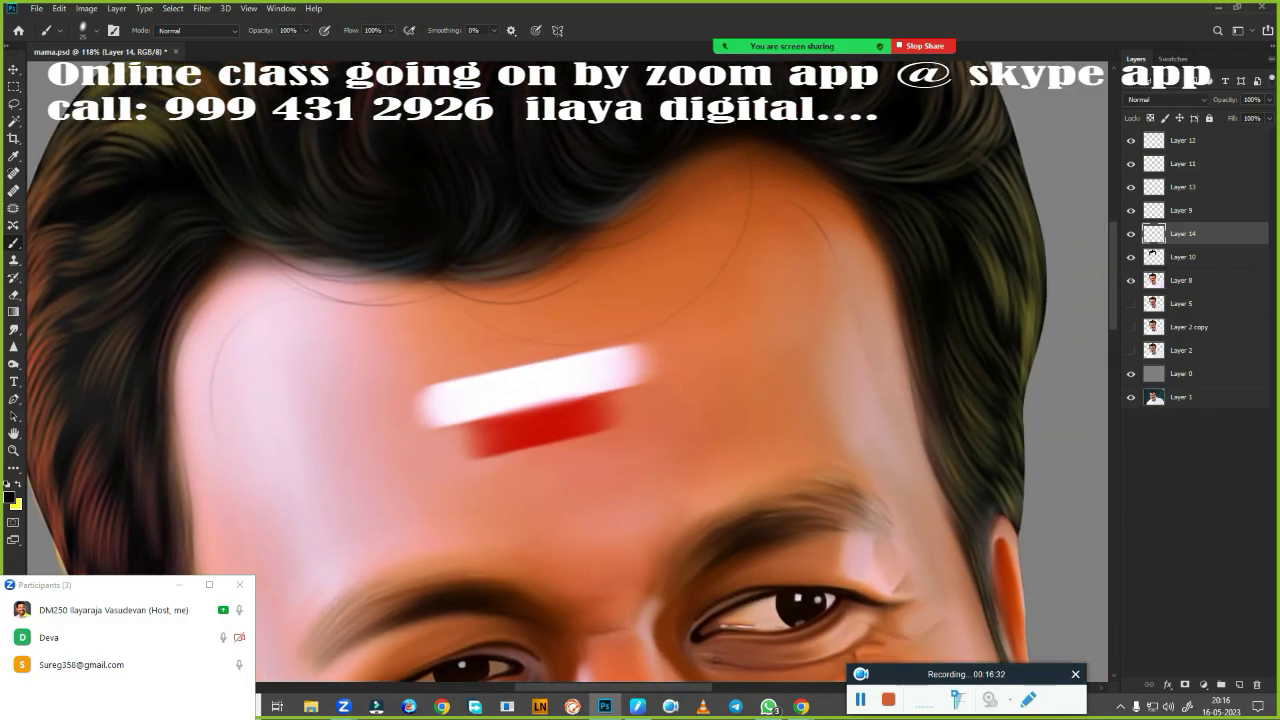
{"action": "scroll", "coordinate": [737, 438], "scroll_direction": "down", "scroll_amount": 3}
{"action": "scroll", "coordinate": [709, 223], "scroll_direction": "up", "scroll_amount": 2}
{"action": "scroll", "coordinate": [757, 277], "scroll_direction": "up", "scroll_amount": 1}
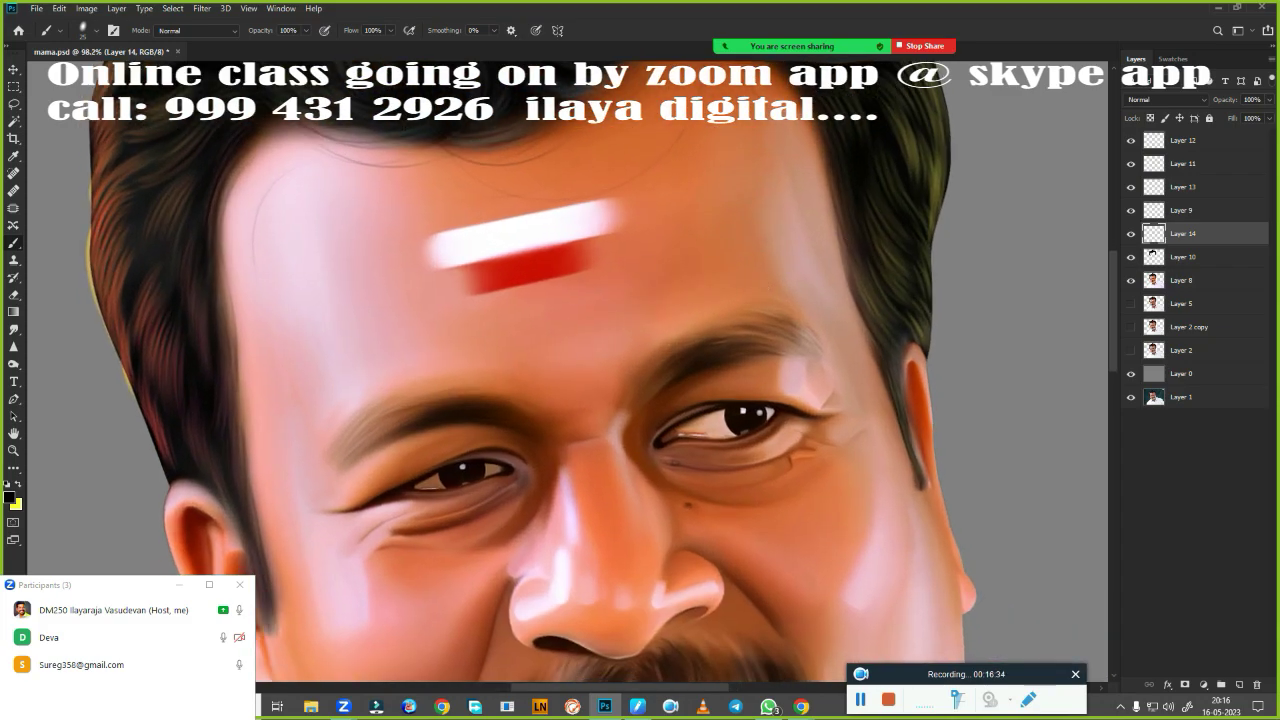
{"action": "mouse_move", "coordinate": [804, 286]}
{"action": "left_mouse_down"}
{"action": "mouse_move", "coordinate": [840, 457]}
{"action": "mouse_move", "coordinate": [731, 543]}
{"action": "left_mouse_up"}
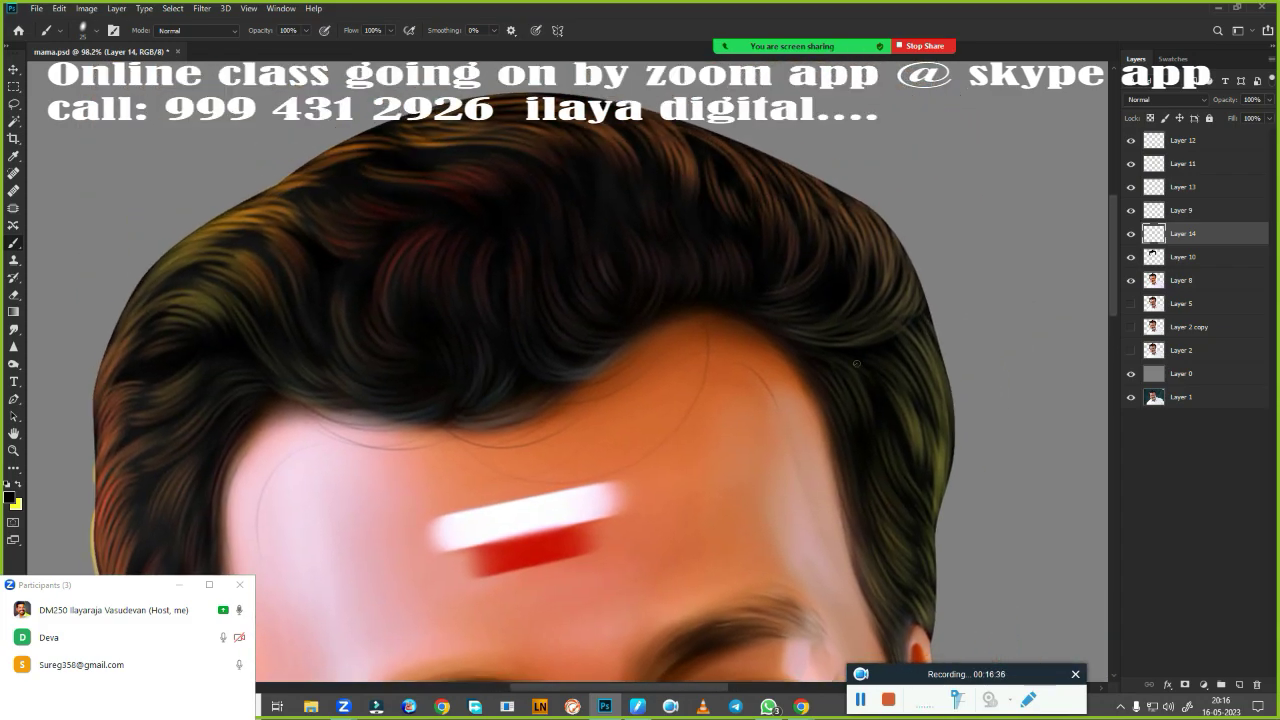
{"action": "left_click_drag", "start_coordinate": [718, 124], "coordinate": [812, 178]}
{"action": "left_click_drag", "start_coordinate": [366, 273], "coordinate": [657, 152]}
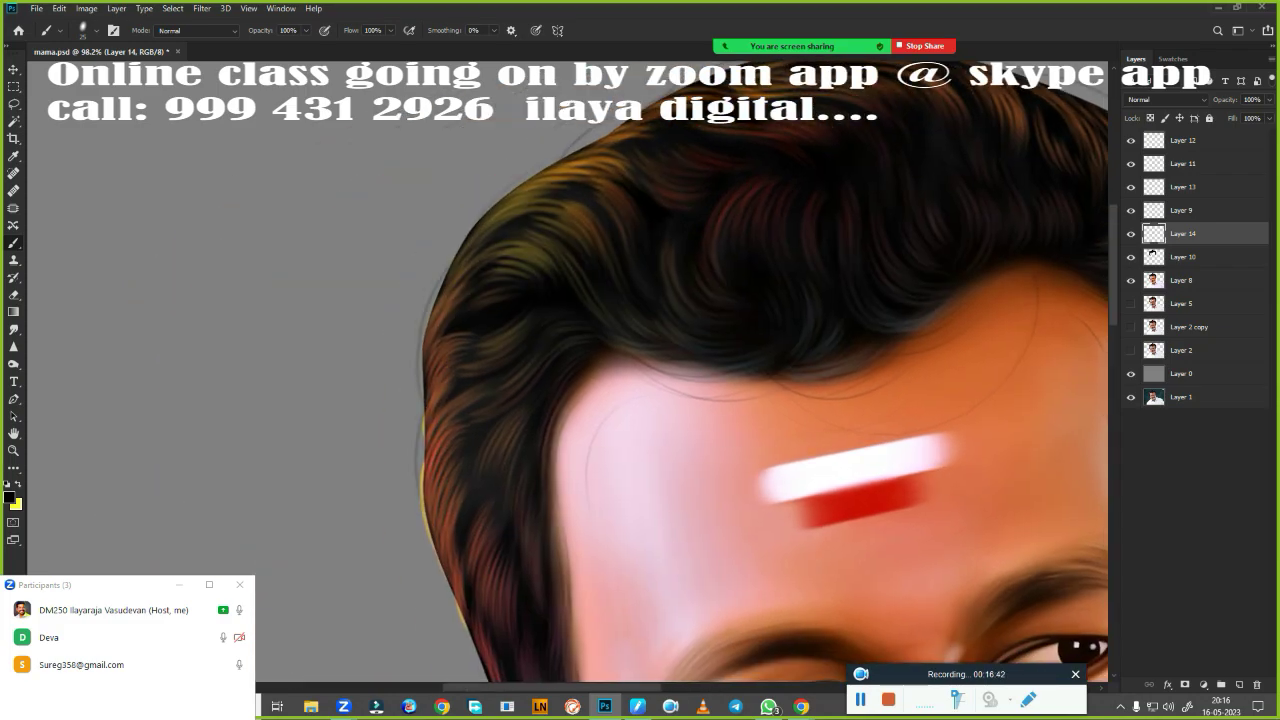
{"action": "left_click_drag", "start_coordinate": [416, 510], "coordinate": [443, 240]}
{"action": "left_click_drag", "start_coordinate": [872, 158], "coordinate": [386, 471]}
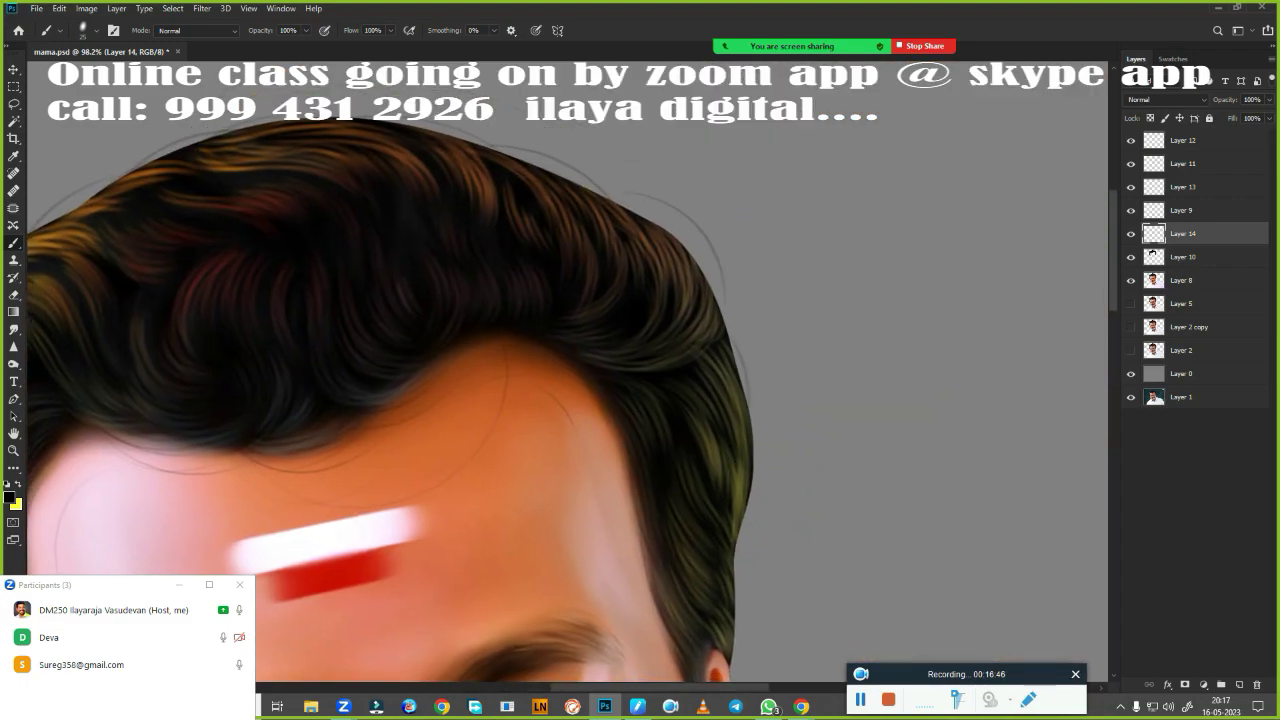
{"action": "mouse_move", "coordinate": [738, 617]}
{"action": "left_mouse_down"}
{"action": "mouse_move", "coordinate": [956, 443]}
{"action": "mouse_move", "coordinate": [993, 462]}
{"action": "left_mouse_up"}
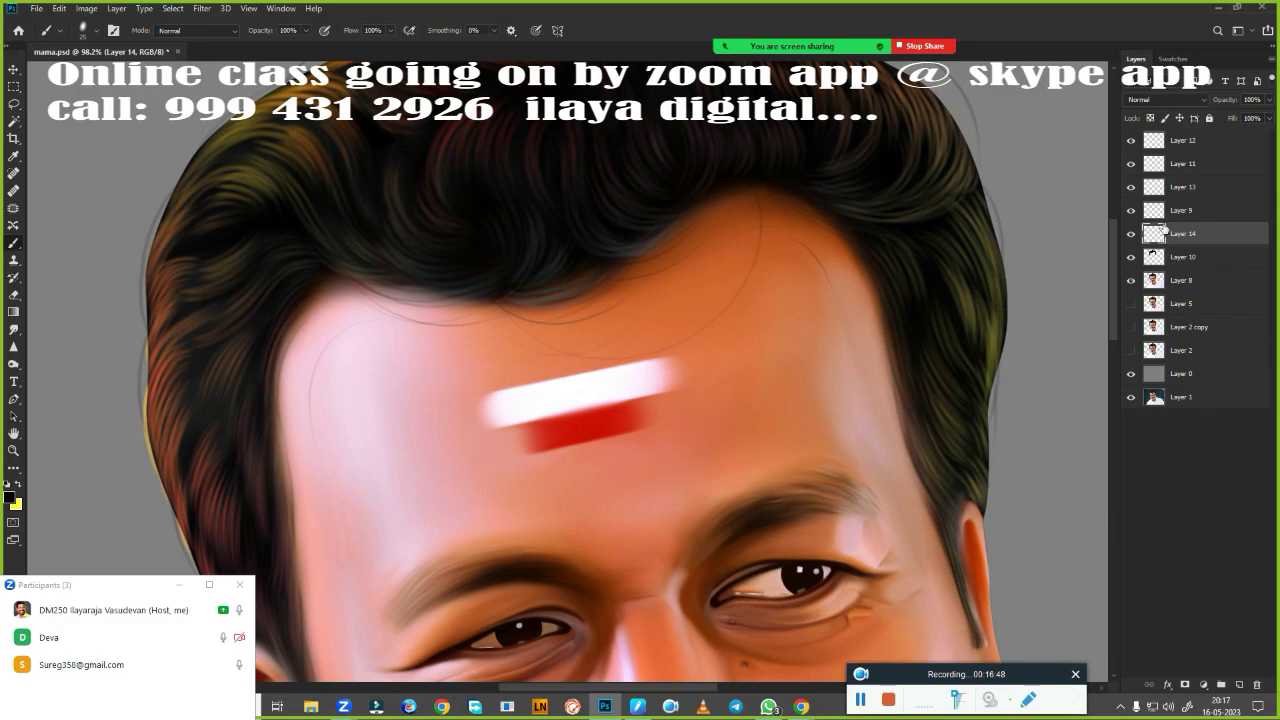
Add new Layer 15 with yellow as painting colour and a linear pen pressure curve.
{"action": "left_click", "coordinate": [1238, 685]}
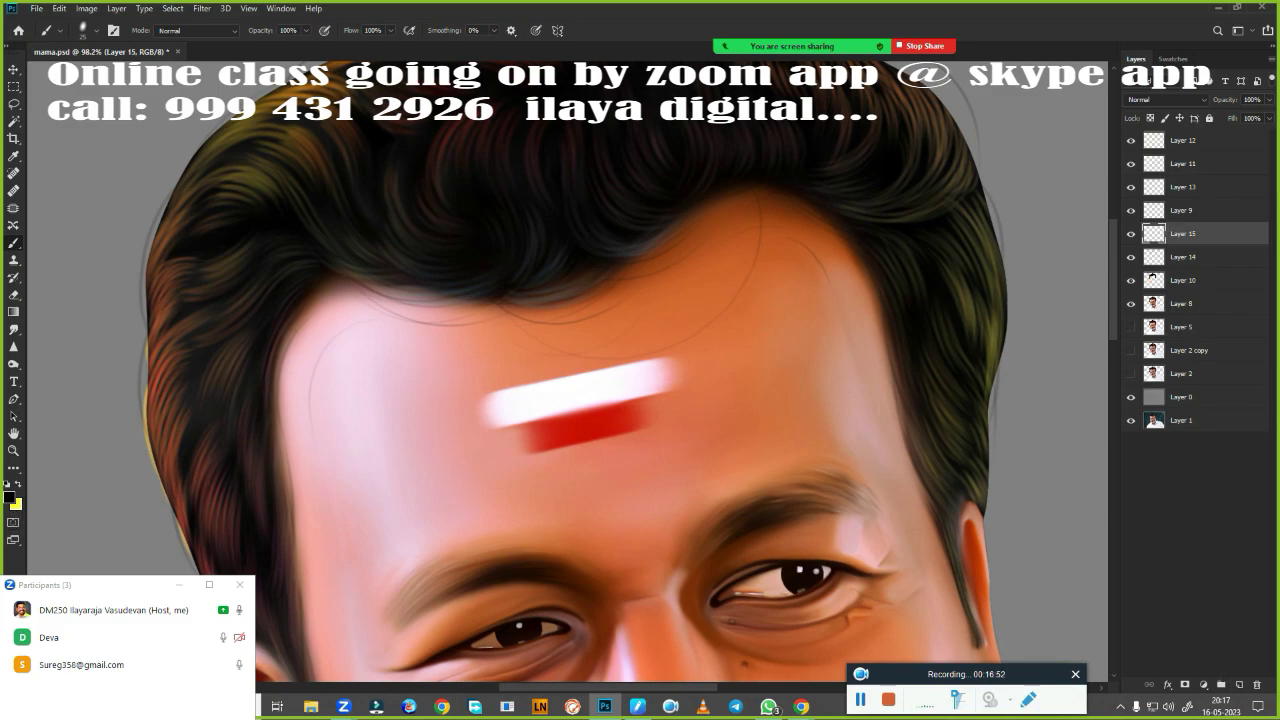
{"action": "key", "text": "x"}
{"action": "left_click_drag", "start_coordinate": [520, 414], "coordinate": [583, 484]}
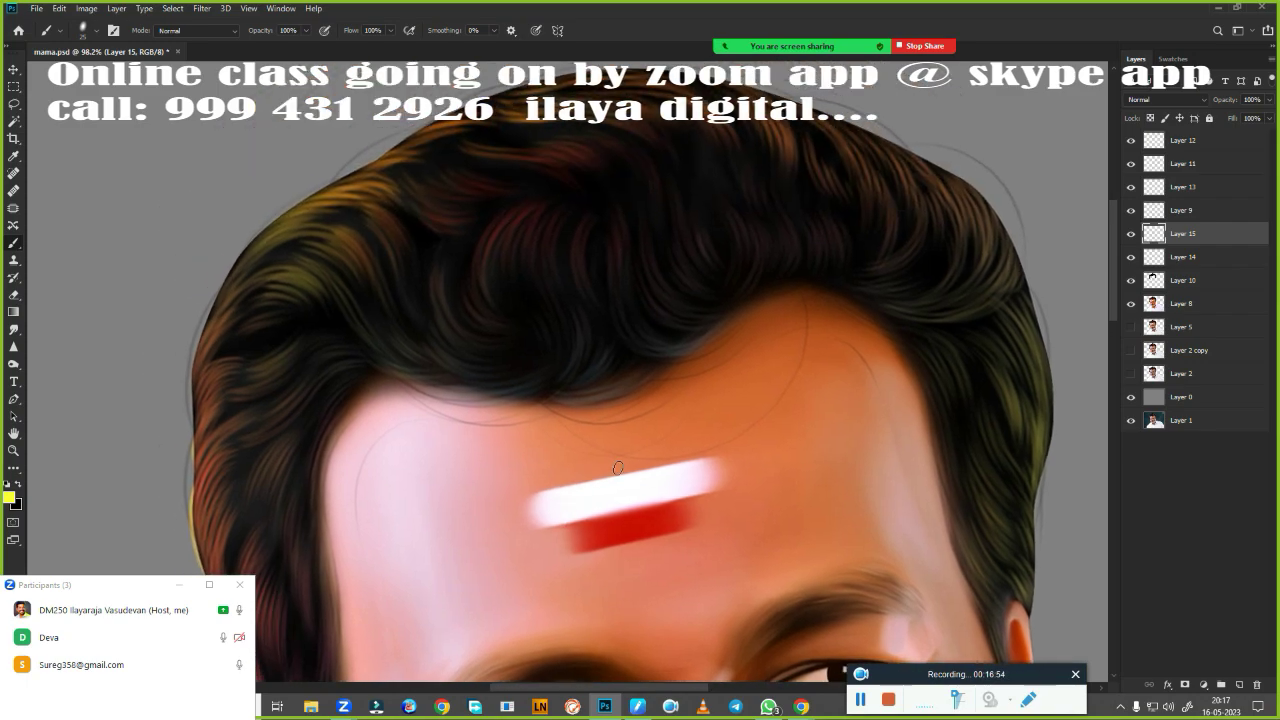
{"action": "left_click", "coordinate": [637, 706]}
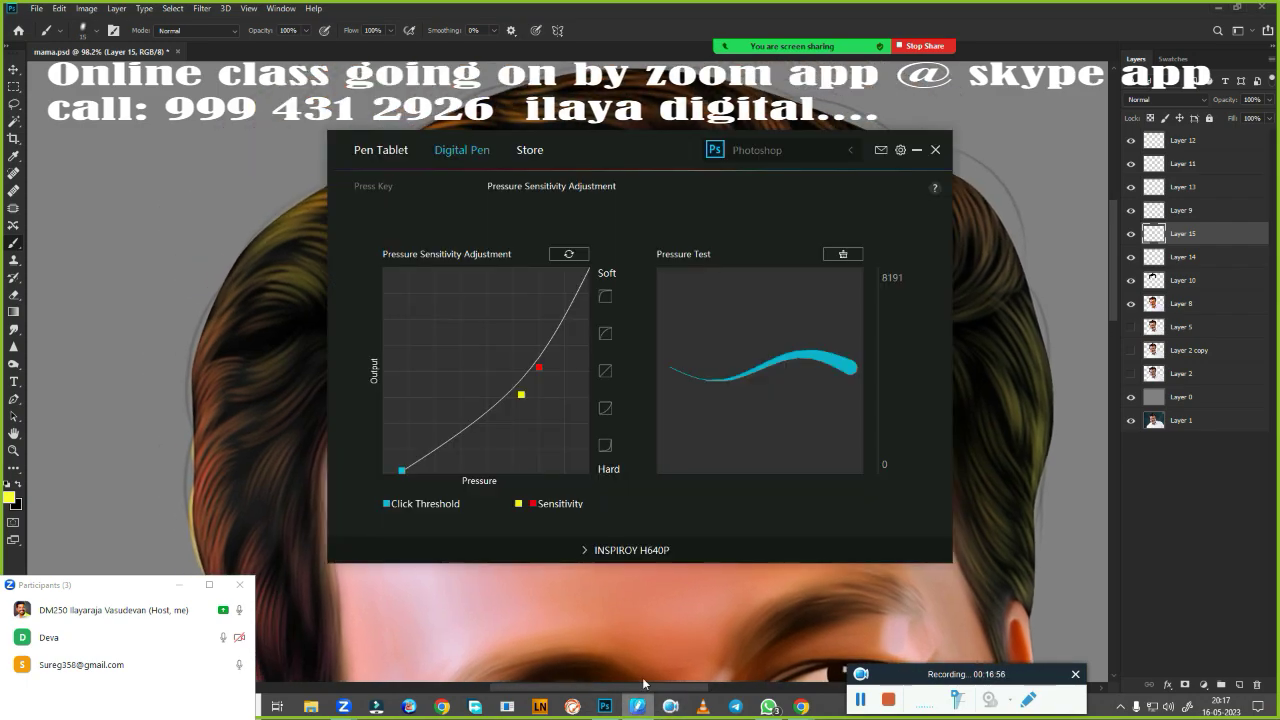
{"action": "left_click", "coordinate": [604, 370]}
{"action": "left_click", "coordinate": [916, 149]}
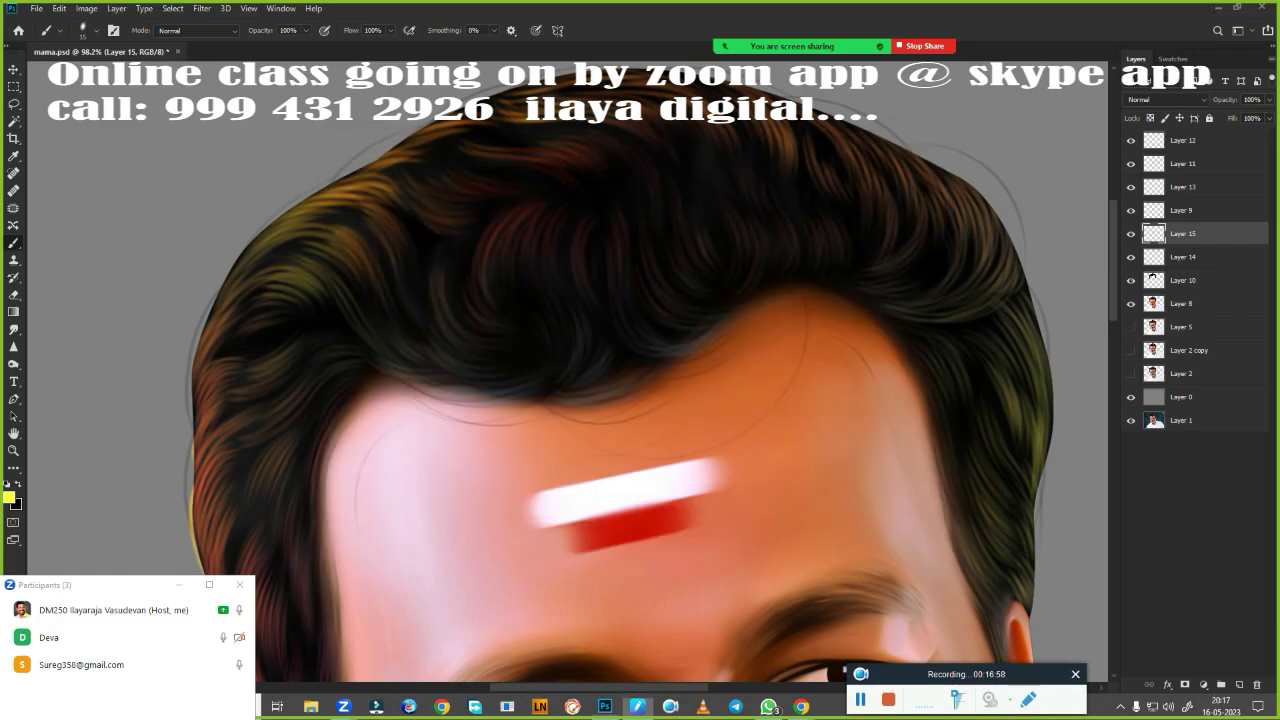
Paint thin yellow strands along the hair's upper-right outline.
{"action": "mouse_move", "coordinate": [1012, 186]}
{"action": "left_mouse_down"}
{"action": "mouse_move", "coordinate": [916, 148]}
{"action": "mouse_move", "coordinate": [805, 140]}
{"action": "left_mouse_up"}
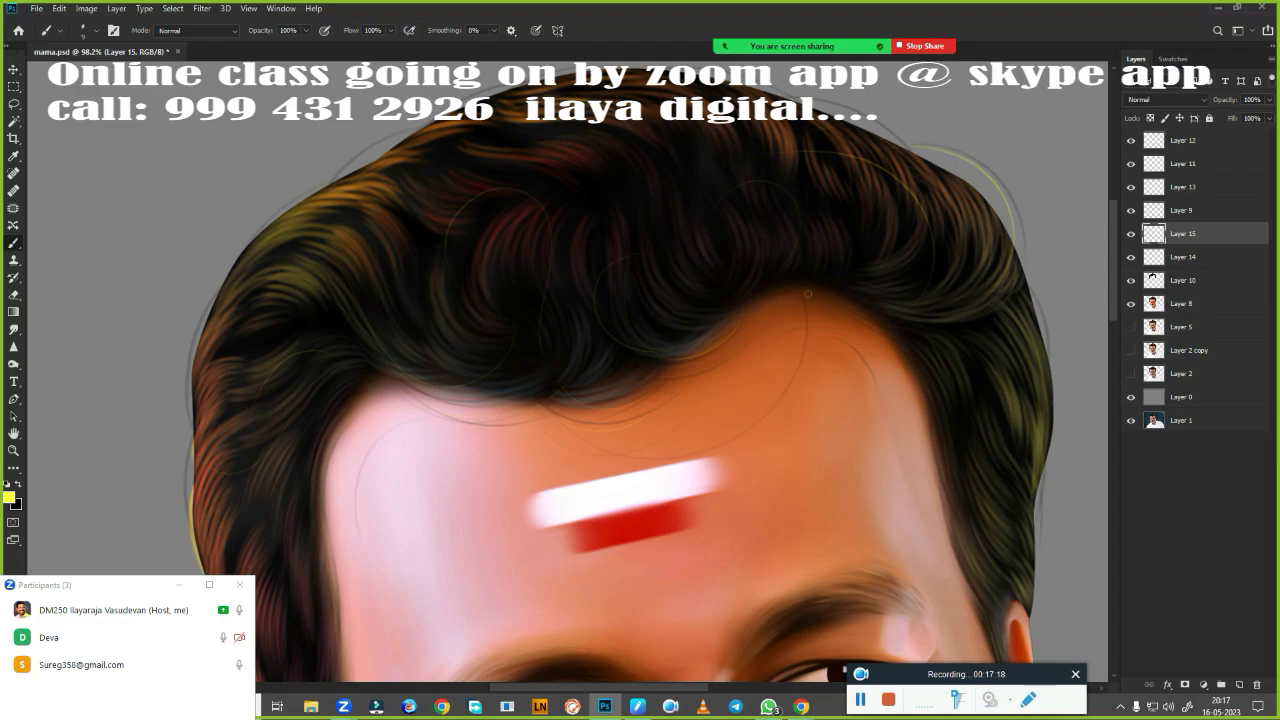
{"action": "left_click_drag", "start_coordinate": [826, 295], "coordinate": [749, 249]}
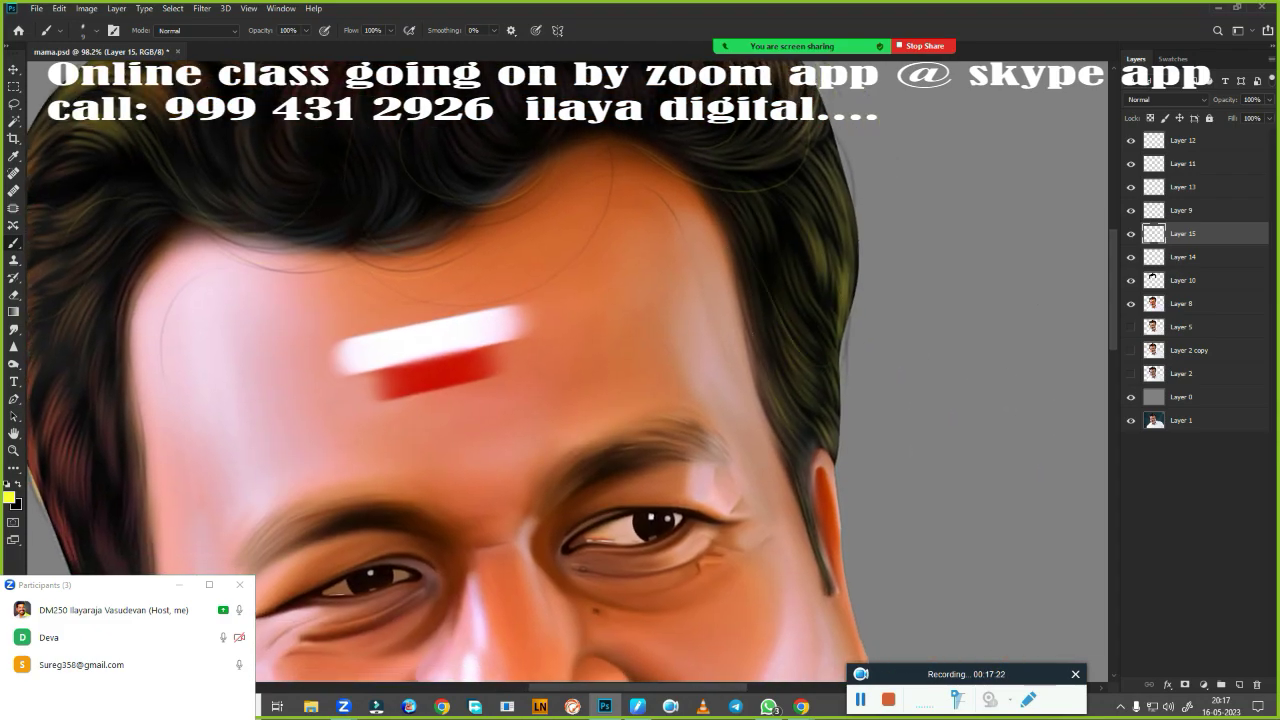
{"action": "left_click_drag", "start_coordinate": [828, 312], "coordinate": [872, 532]}
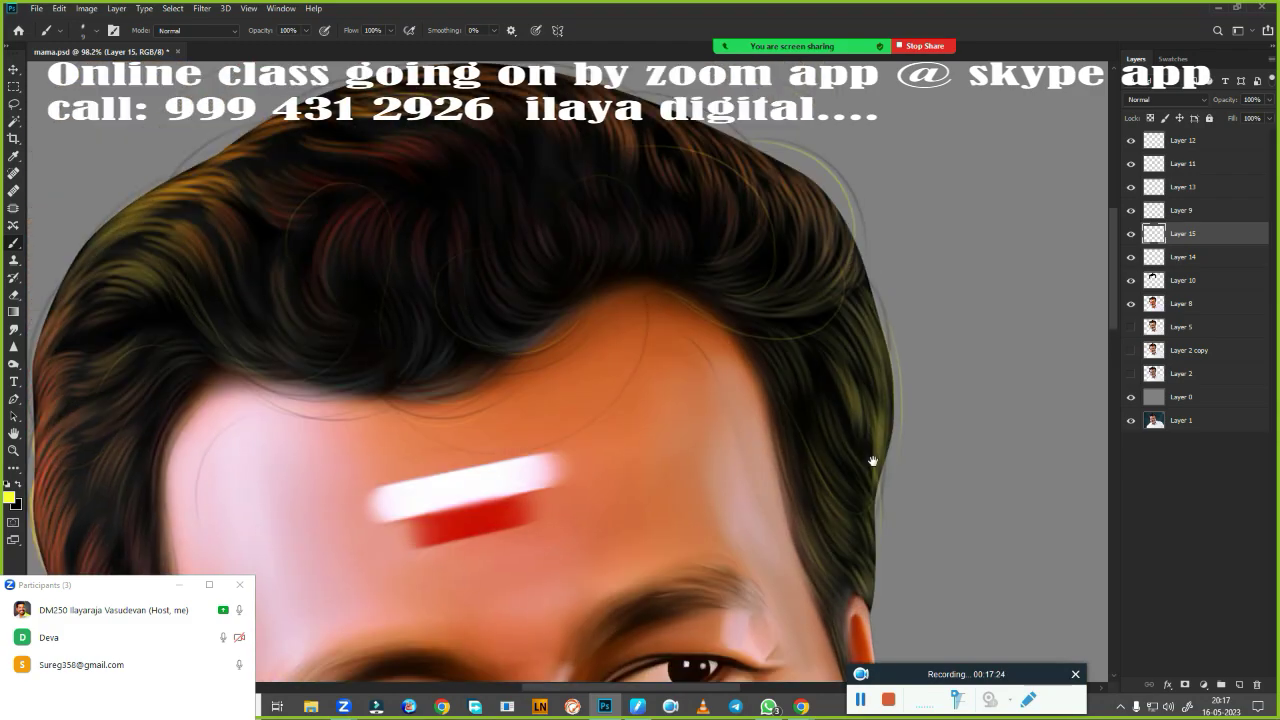
Add faint light strands on top of the hair and along the hair-forehead edge.
{"action": "left_click_drag", "start_coordinate": [300, 188], "coordinate": [380, 156]}
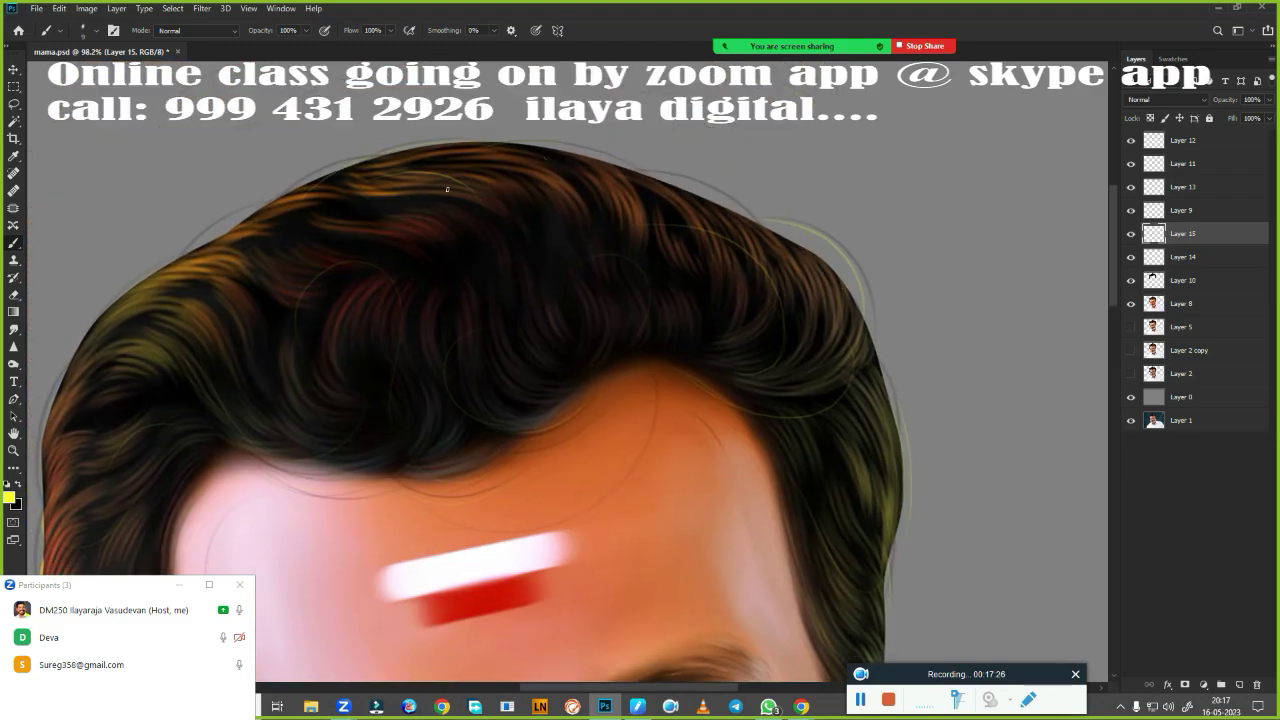
{"action": "left_click_drag", "start_coordinate": [550, 283], "coordinate": [854, 214]}
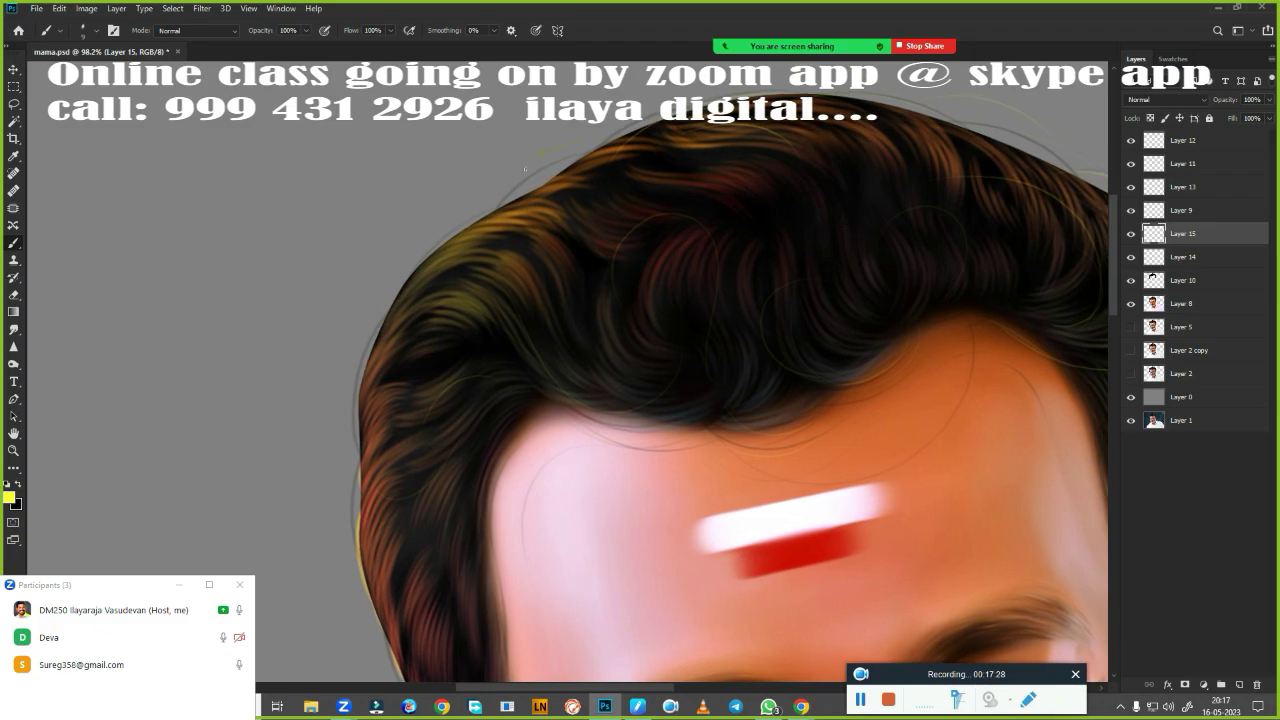
{"action": "scroll", "coordinate": [420, 340], "scroll_direction": "down", "scroll_amount": 3}
{"action": "scroll", "coordinate": [440, 354], "scroll_direction": "down", "scroll_amount": 3}
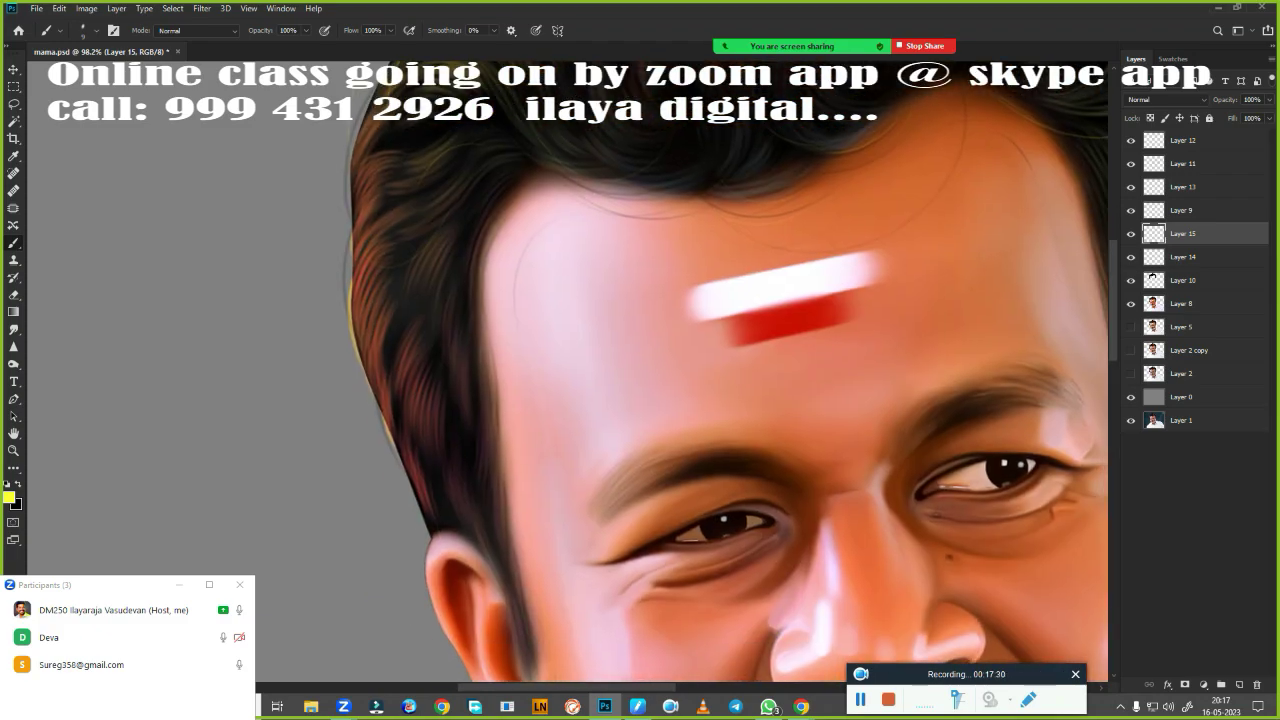
{"action": "left_click_drag", "start_coordinate": [457, 358], "coordinate": [412, 392]}
{"action": "mouse_move", "coordinate": [487, 408]}
{"action": "left_mouse_down"}
{"action": "mouse_move", "coordinate": [487, 370]}
{"action": "mouse_move", "coordinate": [472, 360]}
{"action": "left_mouse_up"}
{"action": "left_click_drag", "start_coordinate": [690, 214], "coordinate": [722, 130]}
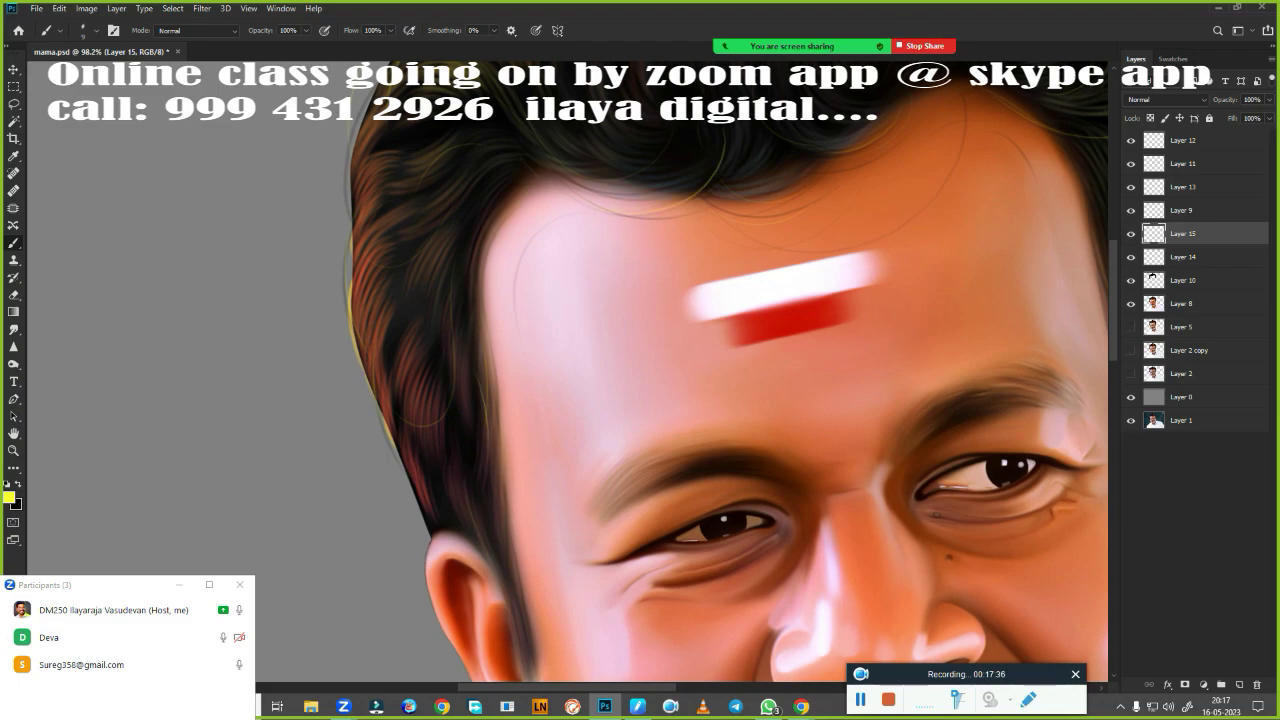
{"action": "scroll", "coordinate": [621, 419], "scroll_direction": "down", "scroll_amount": 3}
{"action": "scroll", "coordinate": [764, 399], "scroll_direction": "up", "scroll_amount": 3}
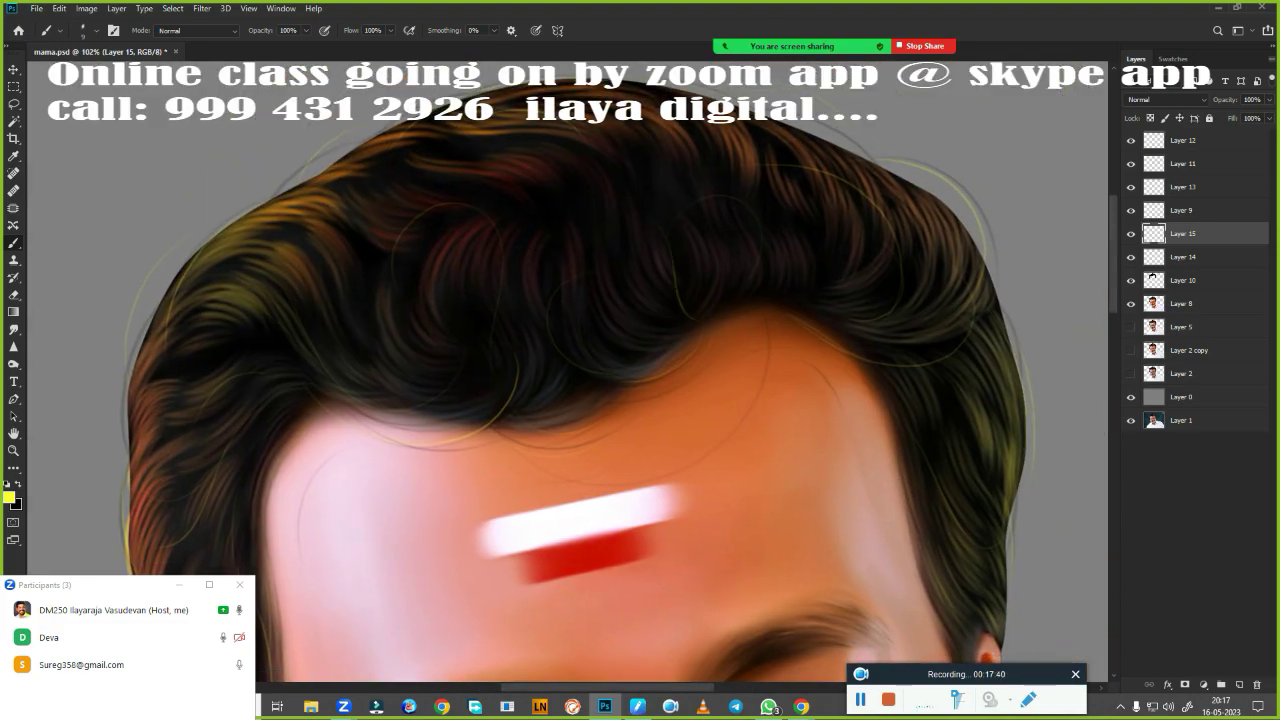
Pick a new painting colour and paint curved strands in the upper-left and upper-right hair.
{"action": "left_click", "coordinate": [11, 499]}
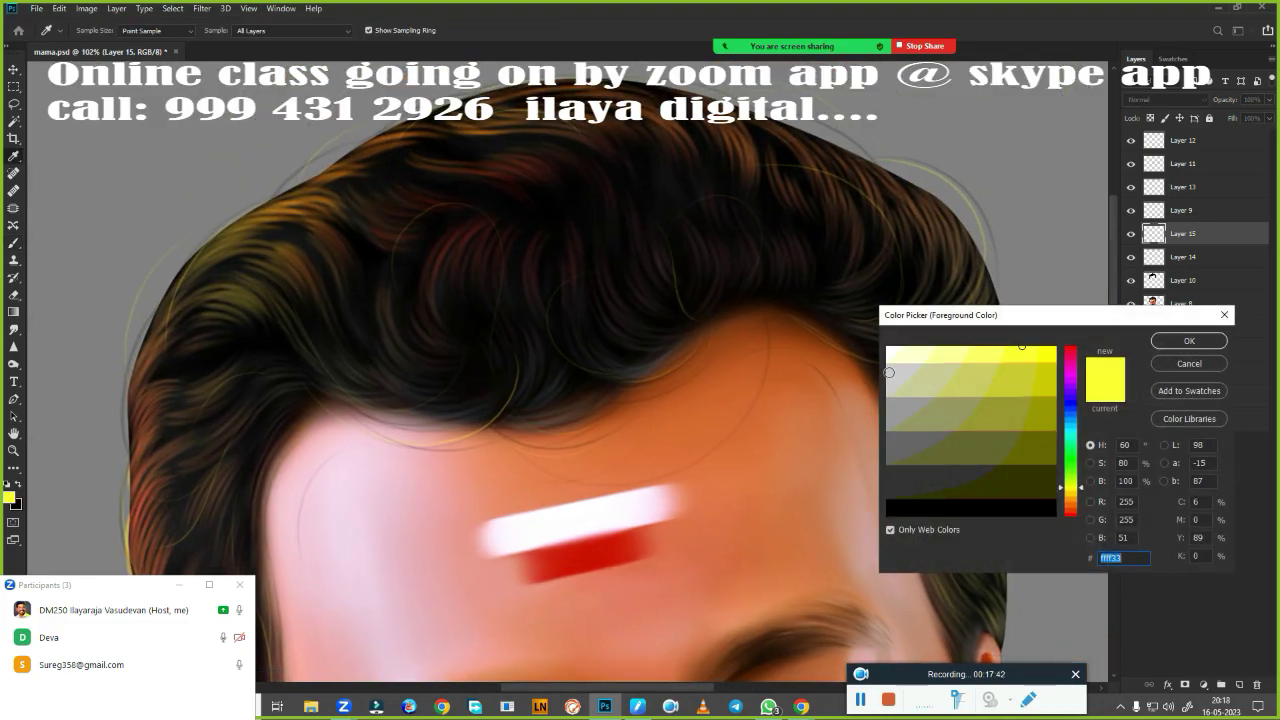
{"action": "left_click", "coordinate": [1189, 340]}
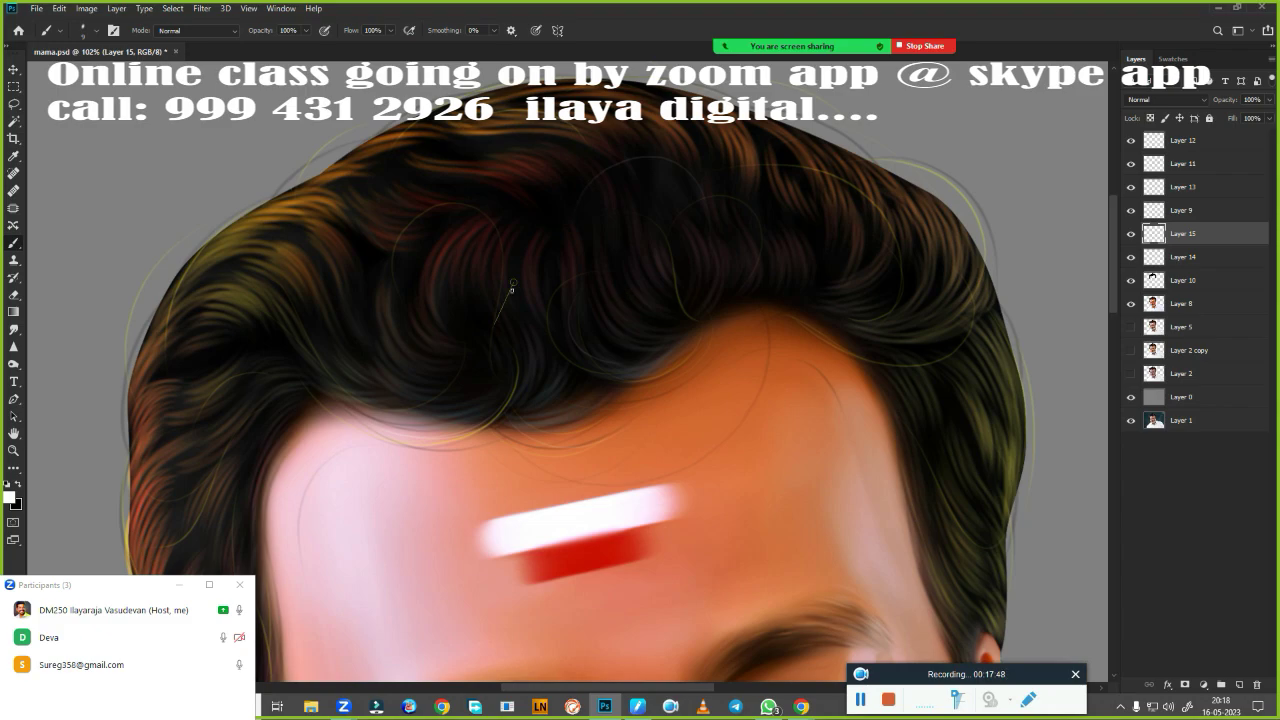
{"action": "left_click_drag", "start_coordinate": [512, 285], "coordinate": [420, 240]}
{"action": "left_click_drag", "start_coordinate": [795, 298], "coordinate": [716, 176]}
{"action": "left_click_drag", "start_coordinate": [960, 352], "coordinate": [830, 271]}
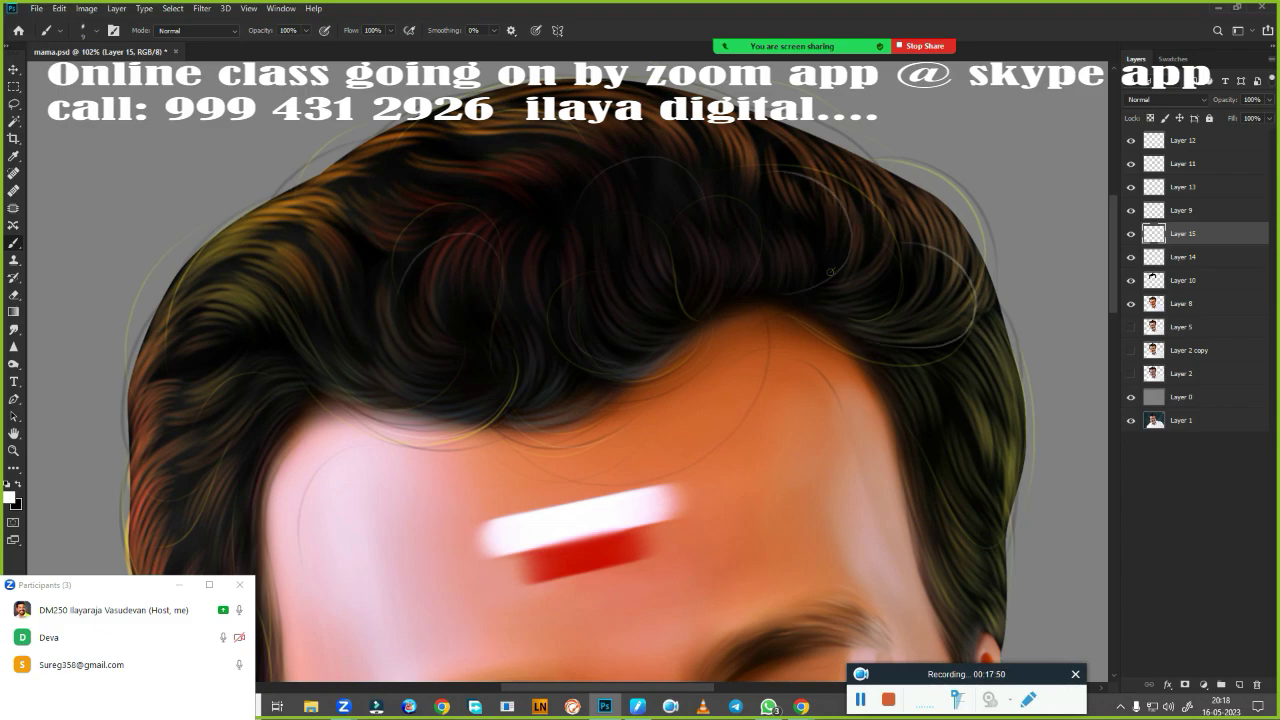
{"action": "left_click_drag", "start_coordinate": [969, 338], "coordinate": [836, 136]}
Paint thin dark strands along the hairline, undoing the stray forehead strand.
{"action": "scroll", "coordinate": [620, 370], "scroll_direction": "down", "scroll_amount": 5}
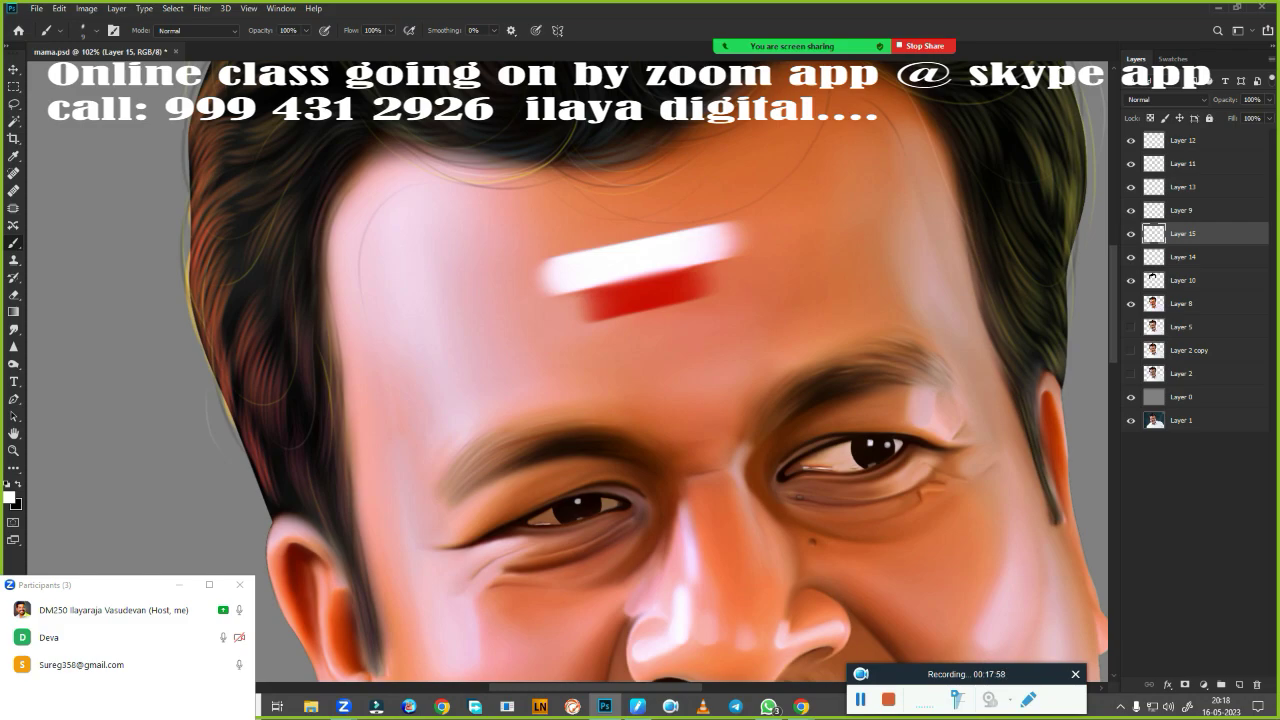
{"action": "scroll", "coordinate": [758, 381], "scroll_direction": "down", "scroll_amount": 3}
{"action": "scroll", "coordinate": [758, 381], "scroll_direction": "up", "scroll_amount": 3}
{"action": "scroll", "coordinate": [801, 430], "scroll_direction": "up", "scroll_amount": 2}
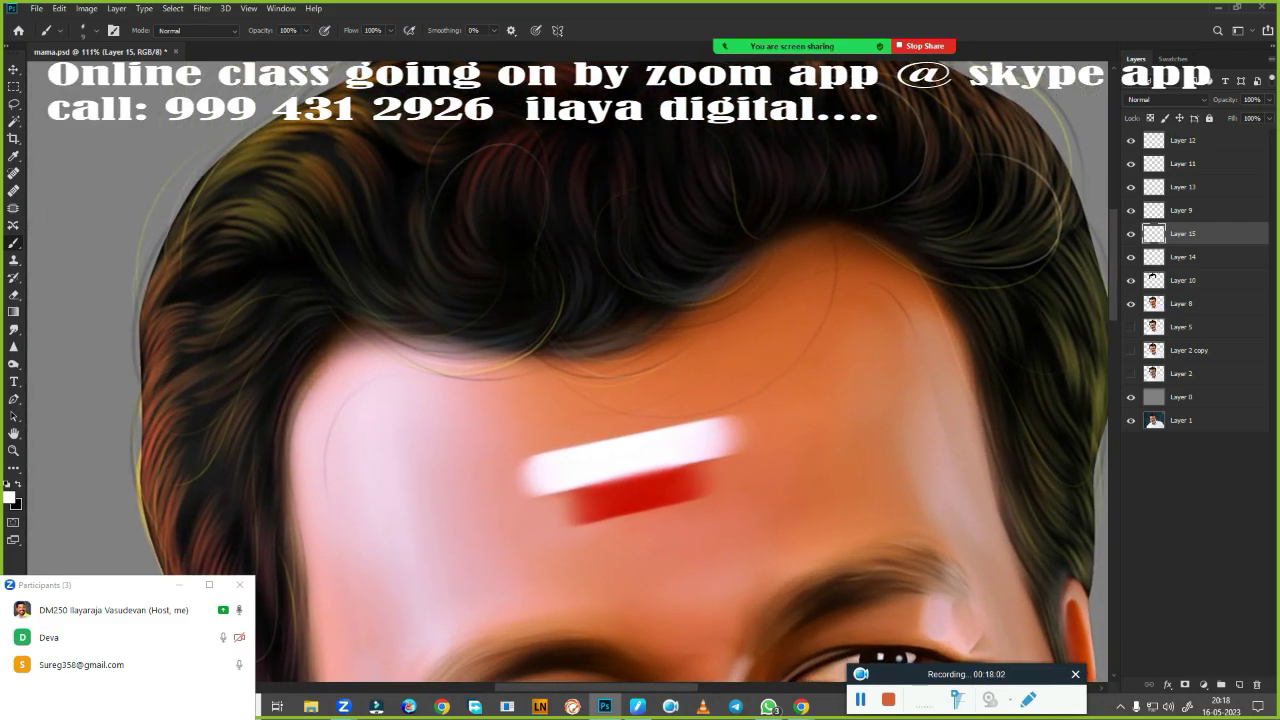
{"action": "left_click_drag", "start_coordinate": [370, 346], "coordinate": [488, 366]}
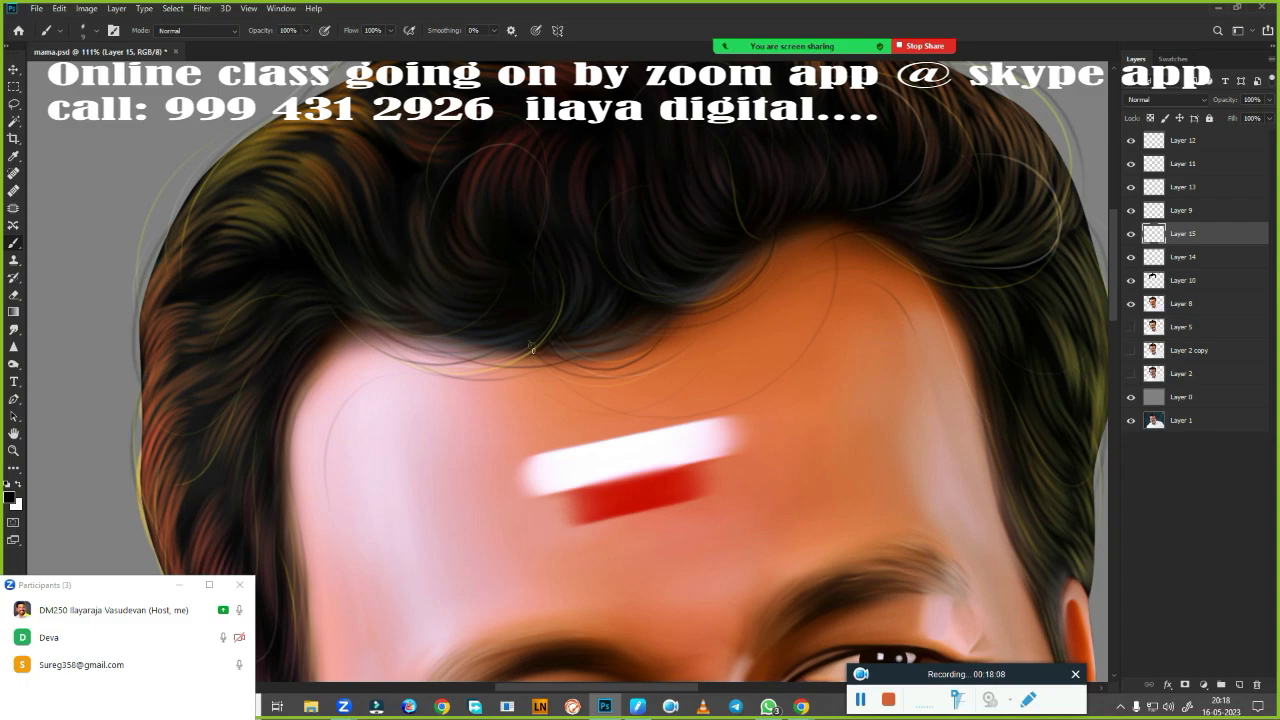
{"action": "left_click_drag", "start_coordinate": [532, 348], "coordinate": [770, 298]}
{"action": "left_click_drag", "start_coordinate": [470, 385], "coordinate": [360, 495]}
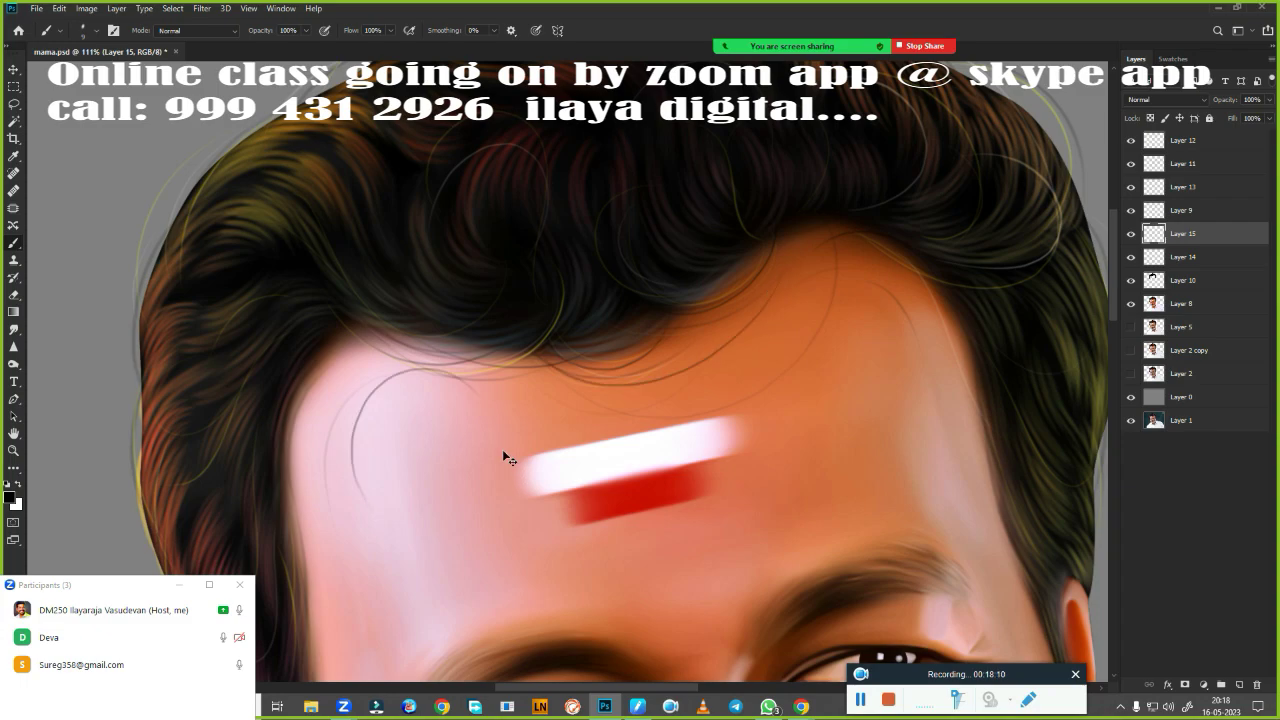
{"action": "key", "text": "ctrl+z"}
{"action": "left_click_drag", "start_coordinate": [594, 429], "coordinate": [500, 522]}
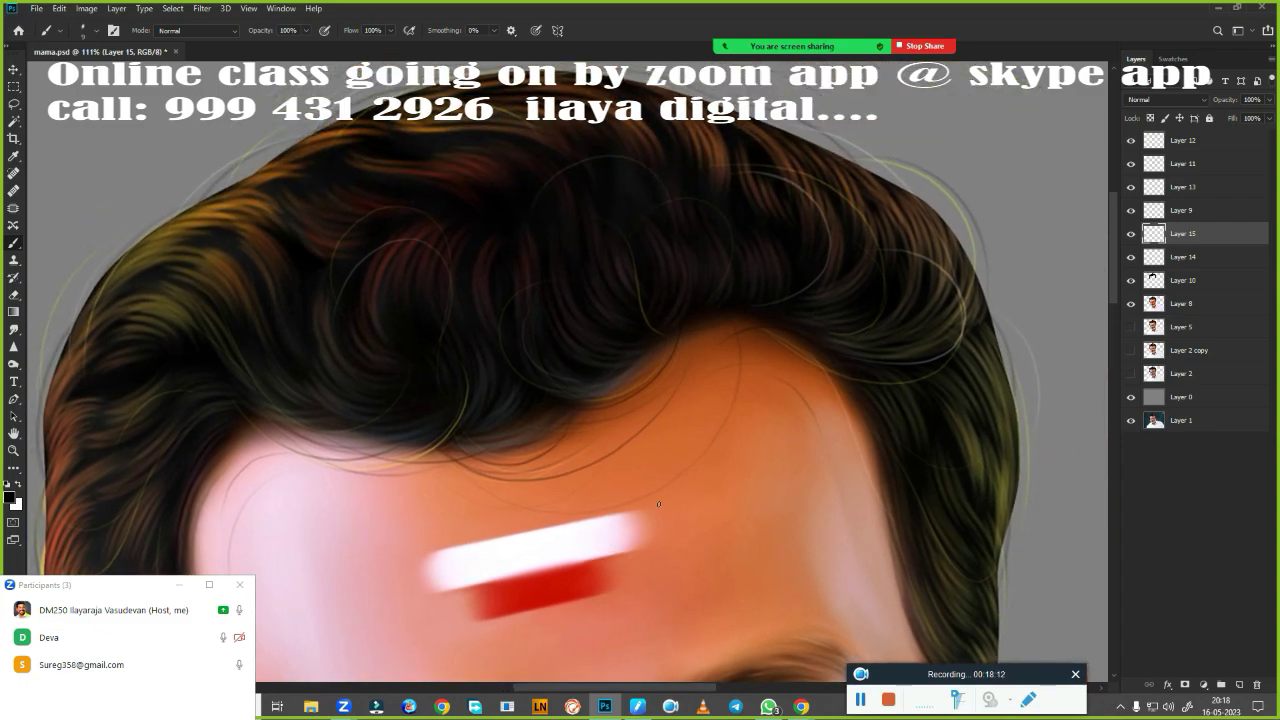
{"action": "scroll", "coordinate": [654, 354], "scroll_direction": "down", "scroll_amount": 5}
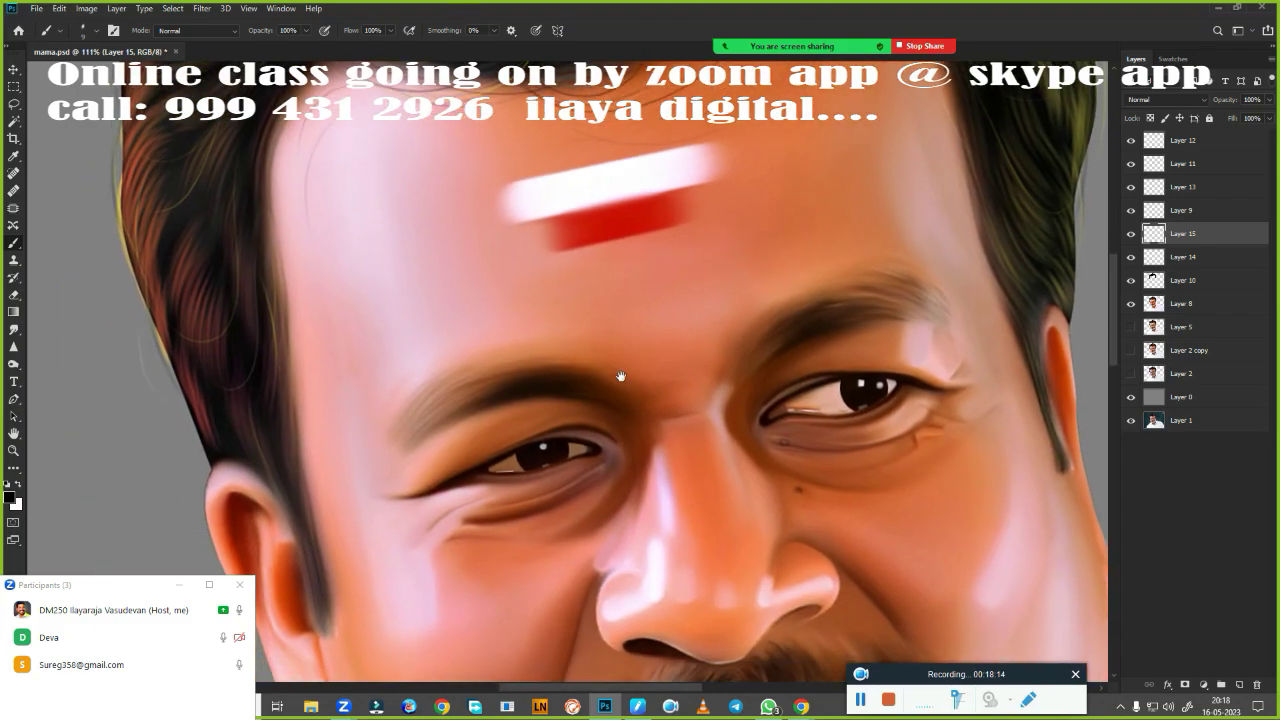
{"action": "scroll", "coordinate": [620, 374], "scroll_direction": "up", "scroll_amount": 5}
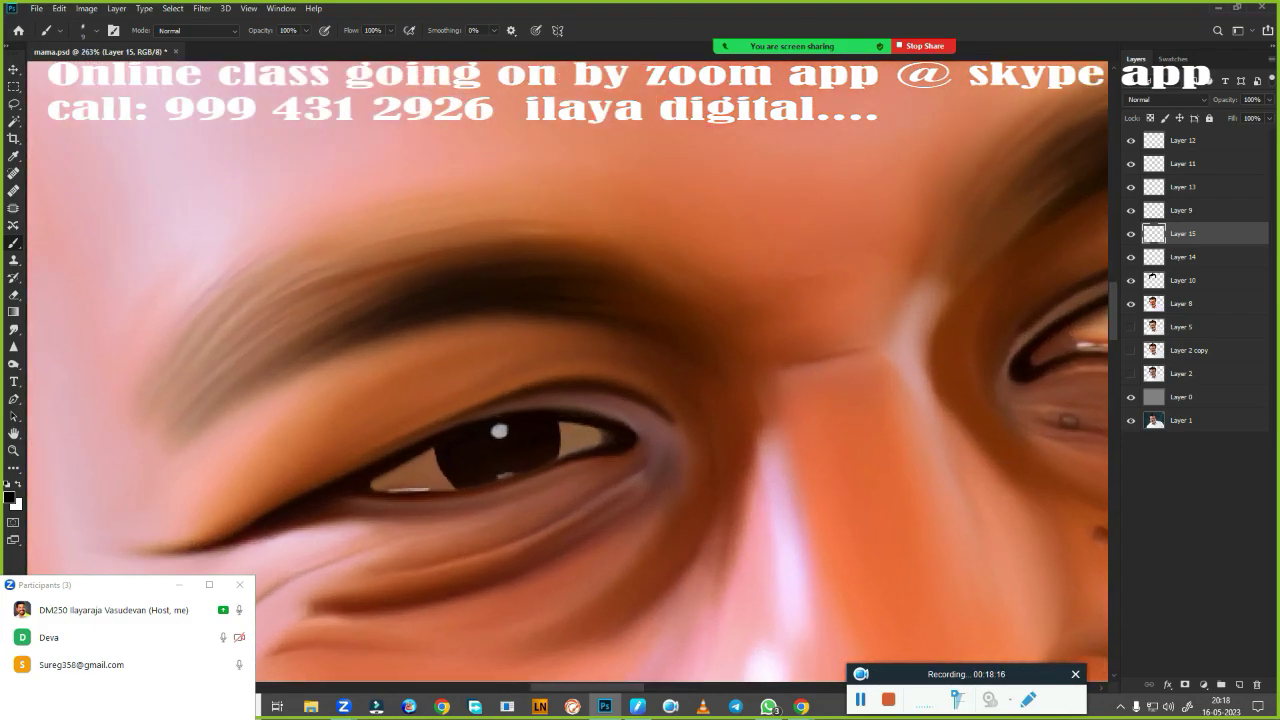
On Layer 14, set a light blue second colour and choose the scattered hair-strand brush.
{"action": "left_click", "coordinate": [1203, 260]}
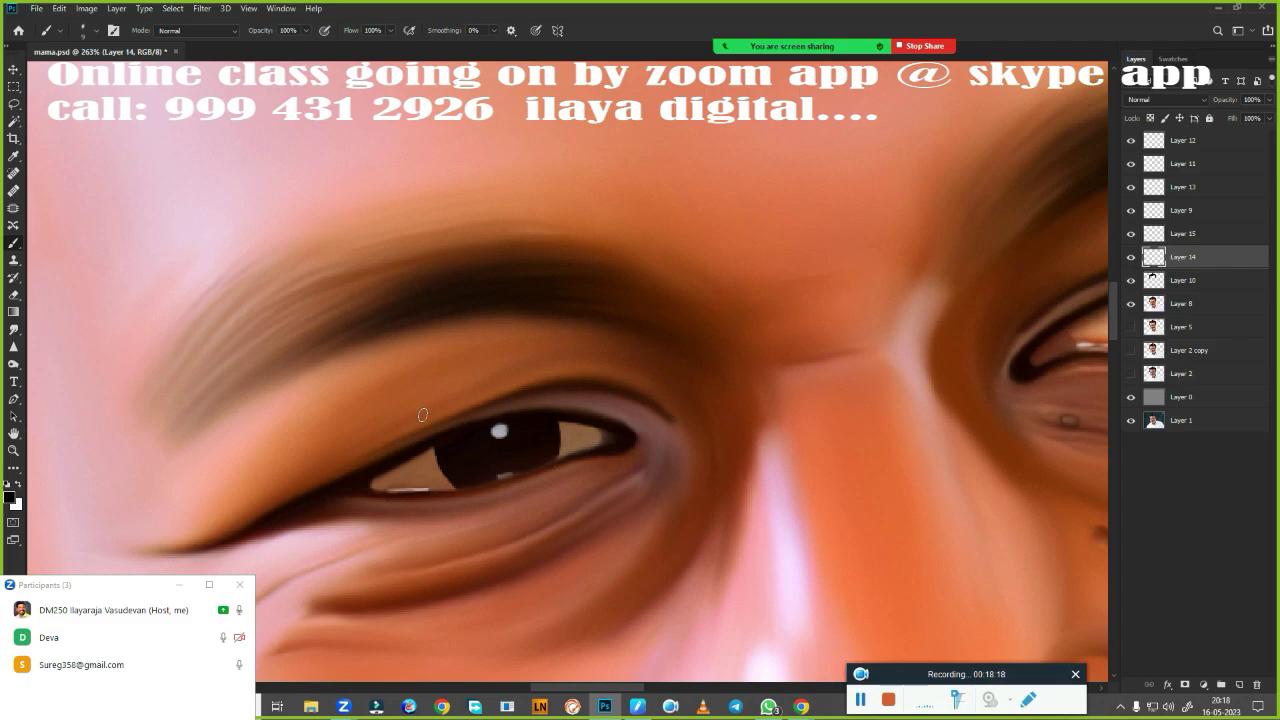
{"action": "left_click", "coordinate": [20, 505]}
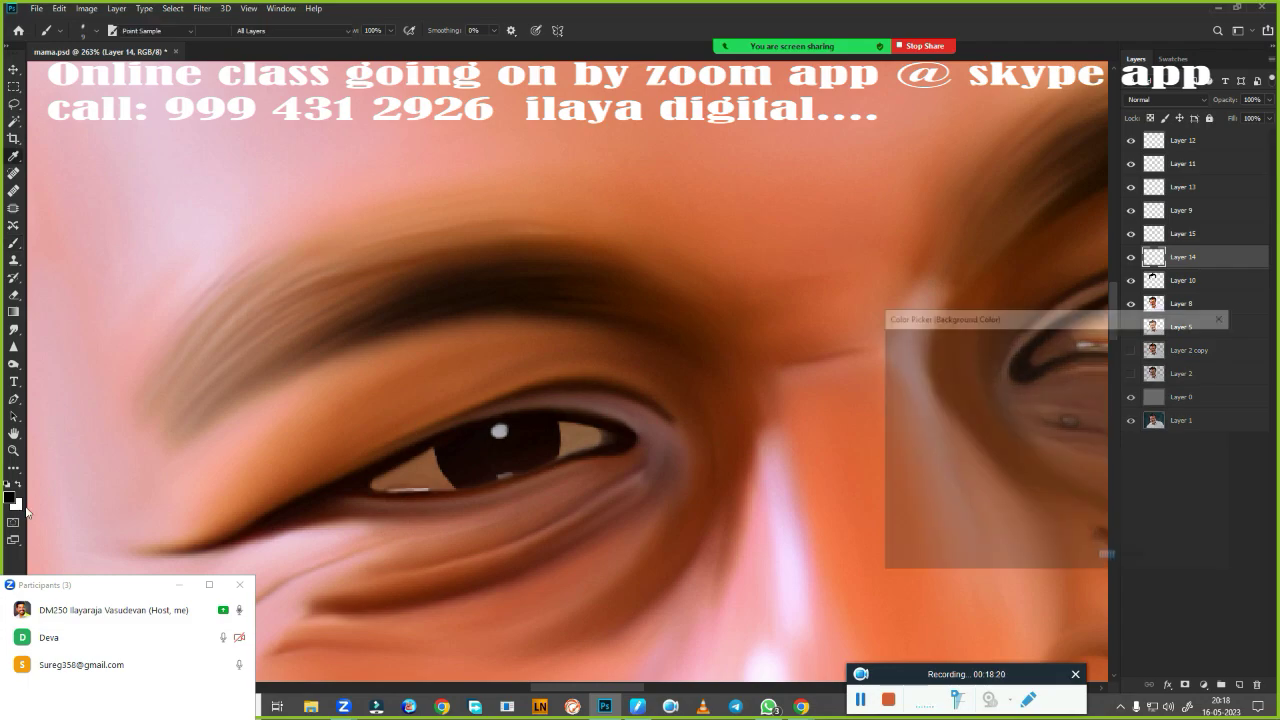
{"action": "left_click", "coordinate": [1071, 424]}
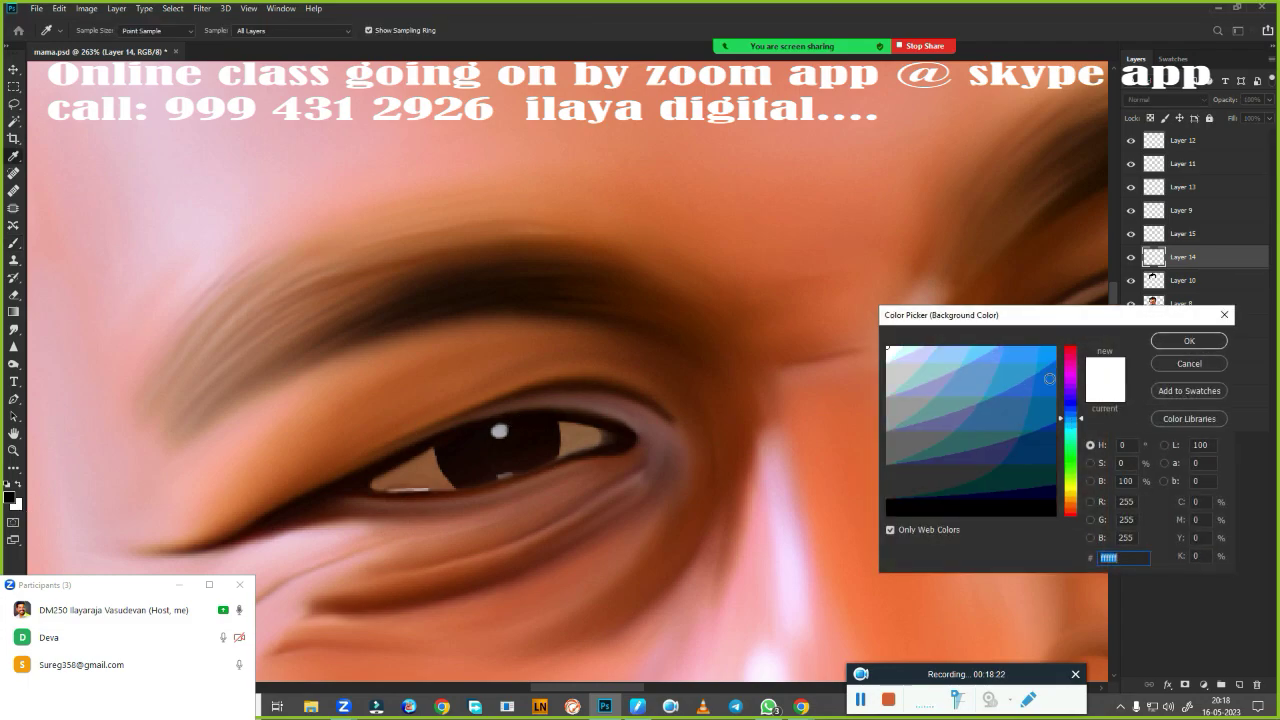
{"action": "left_click", "coordinate": [1048, 378]}
{"action": "left_click", "coordinate": [1189, 341]}
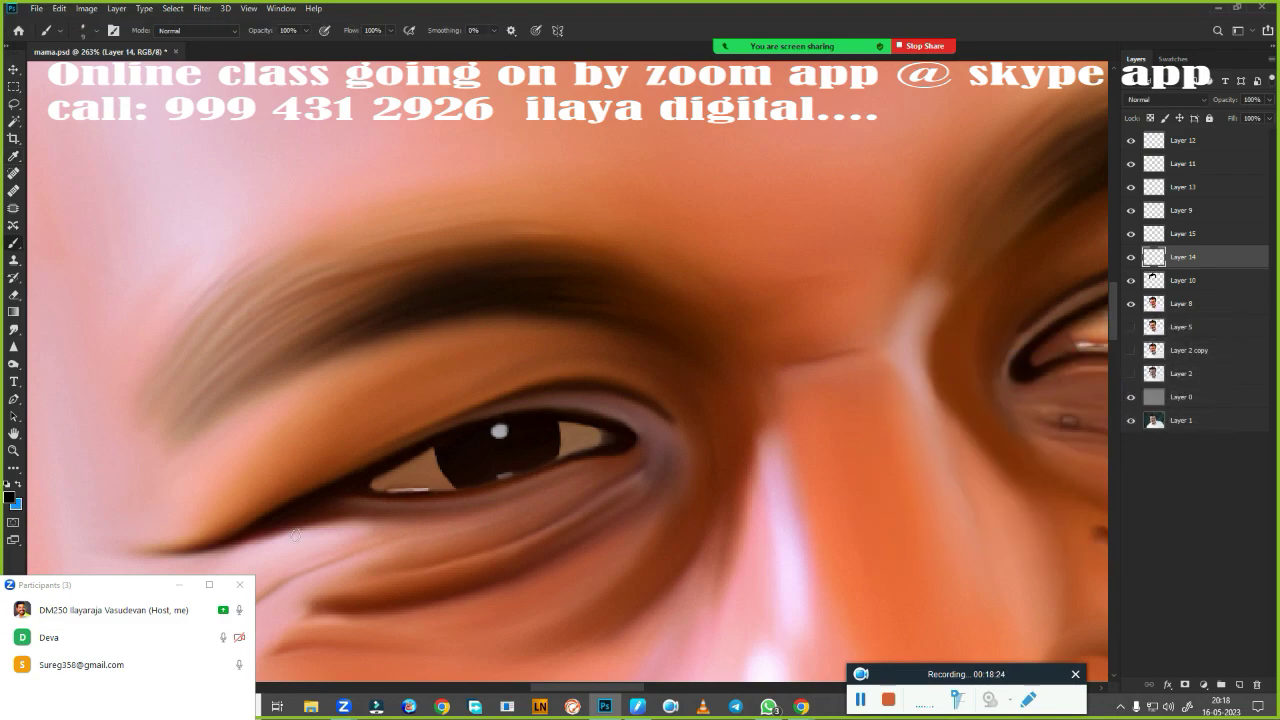
{"action": "right_click", "coordinate": [398, 394]}
{"action": "left_click", "coordinate": [675, 636]}
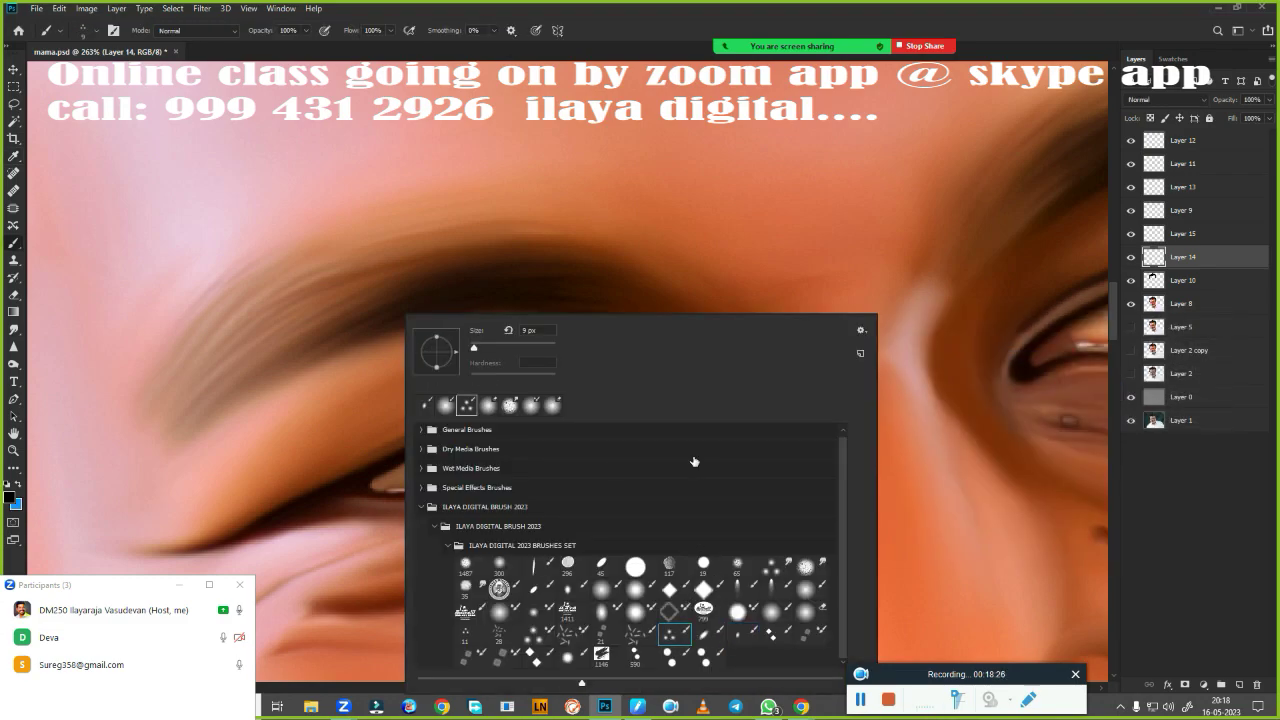
{"action": "key", "text": "Return"}
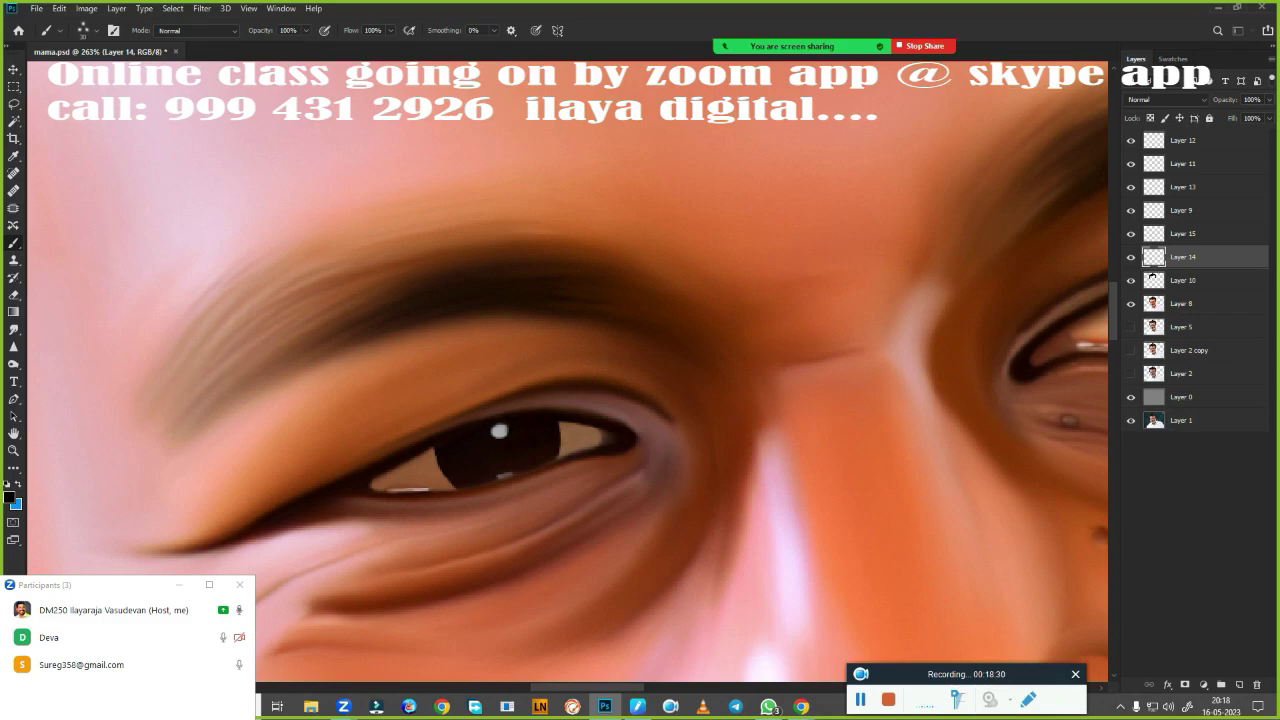
Paint dark hair strands along the left and middle of the eyebrow arc.
{"action": "left_click_drag", "start_coordinate": [195, 395], "coordinate": [450, 265]}
{"action": "left_click_drag", "start_coordinate": [258, 342], "coordinate": [515, 250]}
{"action": "mouse_move", "coordinate": [205, 372]}
{"action": "left_mouse_down"}
{"action": "mouse_move", "coordinate": [480, 248]}
{"action": "mouse_move", "coordinate": [450, 238]}
{"action": "mouse_move", "coordinate": [500, 229]}
{"action": "left_mouse_up"}
{"action": "left_click_drag", "start_coordinate": [275, 290], "coordinate": [595, 210]}
{"action": "left_click_drag", "start_coordinate": [180, 380], "coordinate": [514, 223]}
{"action": "mouse_move", "coordinate": [230, 305]}
{"action": "left_mouse_down"}
{"action": "mouse_move", "coordinate": [610, 195]}
{"action": "mouse_move", "coordinate": [495, 210]}
{"action": "left_mouse_up"}
{"action": "left_click_drag", "start_coordinate": [305, 262], "coordinate": [525, 205]}
{"action": "left_click_drag", "start_coordinate": [180, 410], "coordinate": [340, 316]}
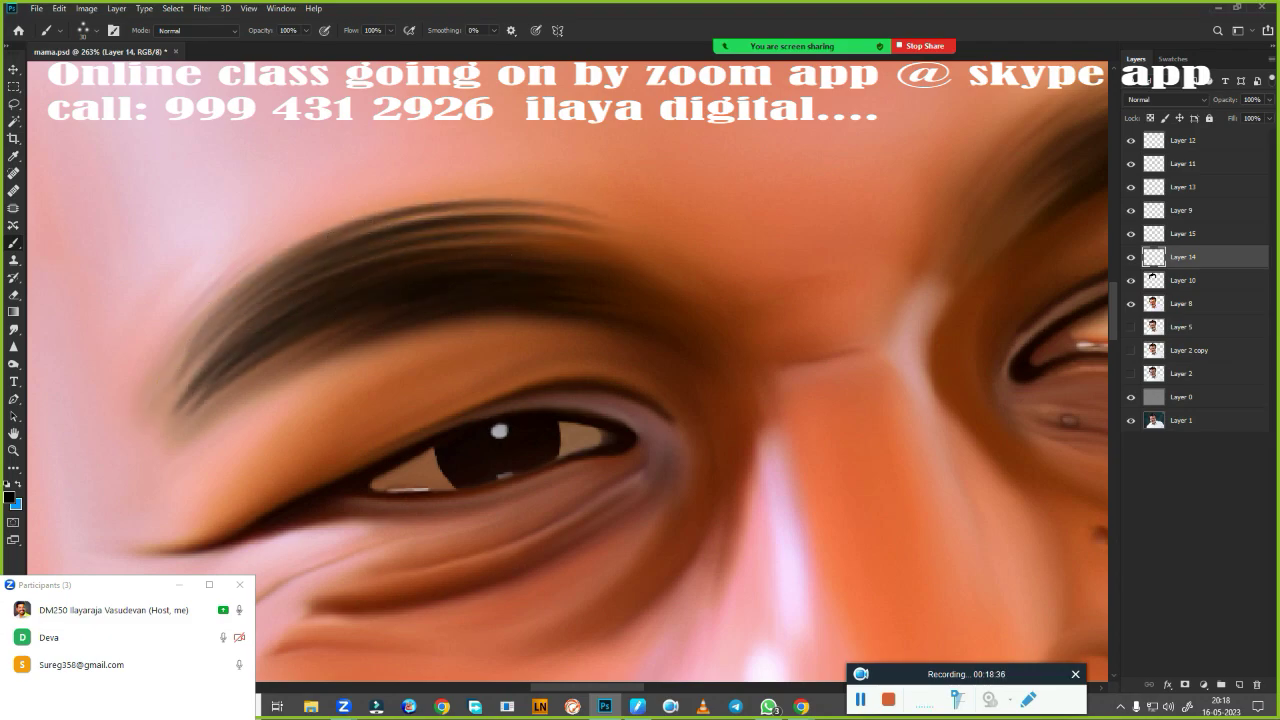
{"action": "mouse_move", "coordinate": [200, 420]}
{"action": "left_mouse_down"}
{"action": "mouse_move", "coordinate": [300, 345]}
{"action": "mouse_move", "coordinate": [566, 300]}
{"action": "left_mouse_up"}
{"action": "left_click_drag", "start_coordinate": [224, 360], "coordinate": [362, 302]}
{"action": "left_click_drag", "start_coordinate": [165, 398], "coordinate": [304, 274]}
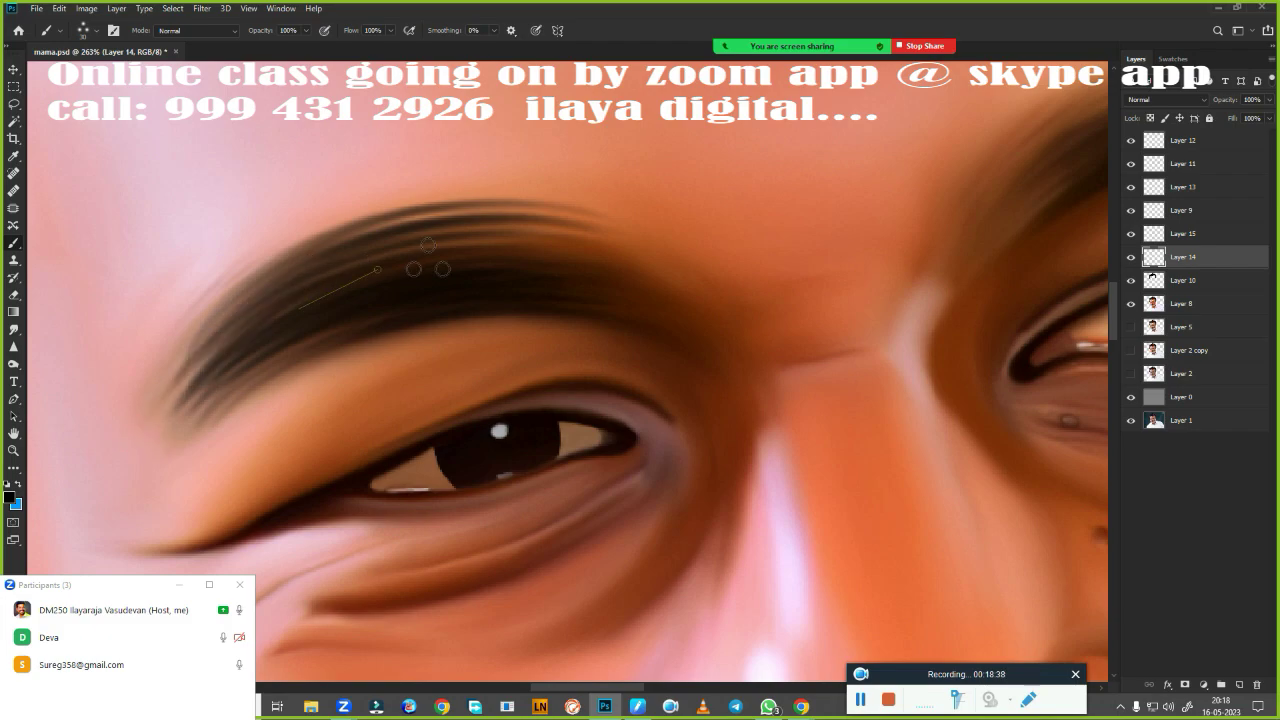
Extend the eyebrow's right tail with fine strands and add bluish strands across it.
{"action": "left_click_drag", "start_coordinate": [590, 240], "coordinate": [700, 298]}
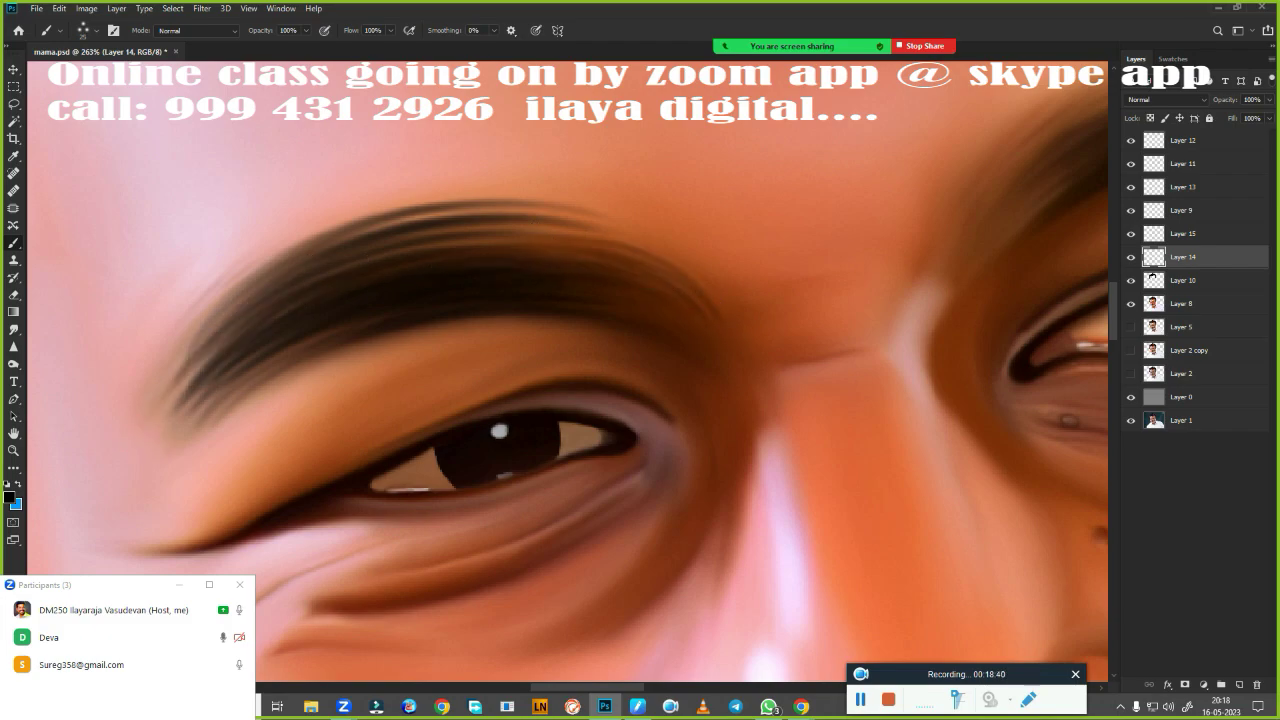
{"action": "left_click_drag", "start_coordinate": [583, 216], "coordinate": [707, 275]}
{"action": "left_click_drag", "start_coordinate": [564, 183], "coordinate": [772, 274]}
{"action": "left_click_drag", "start_coordinate": [686, 226], "coordinate": [720, 258]}
{"action": "left_click_drag", "start_coordinate": [522, 180], "coordinate": [696, 238]}
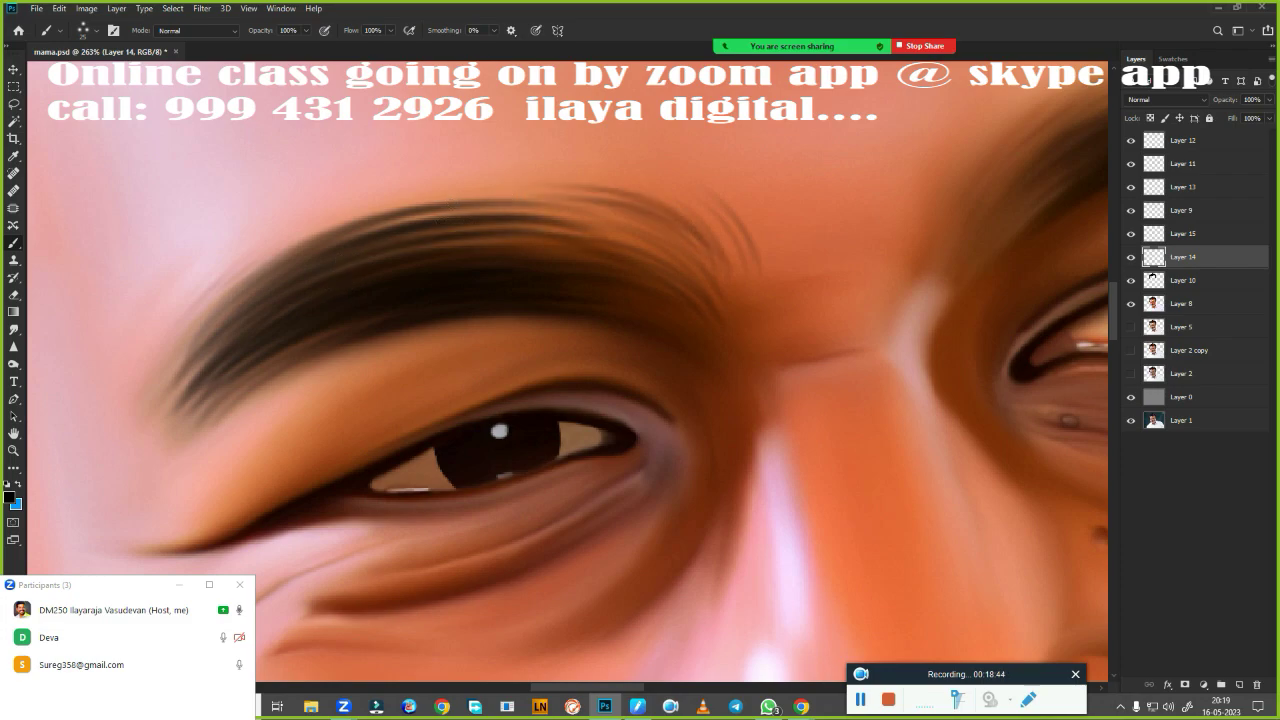
{"action": "left_click_drag", "start_coordinate": [474, 233], "coordinate": [620, 272]}
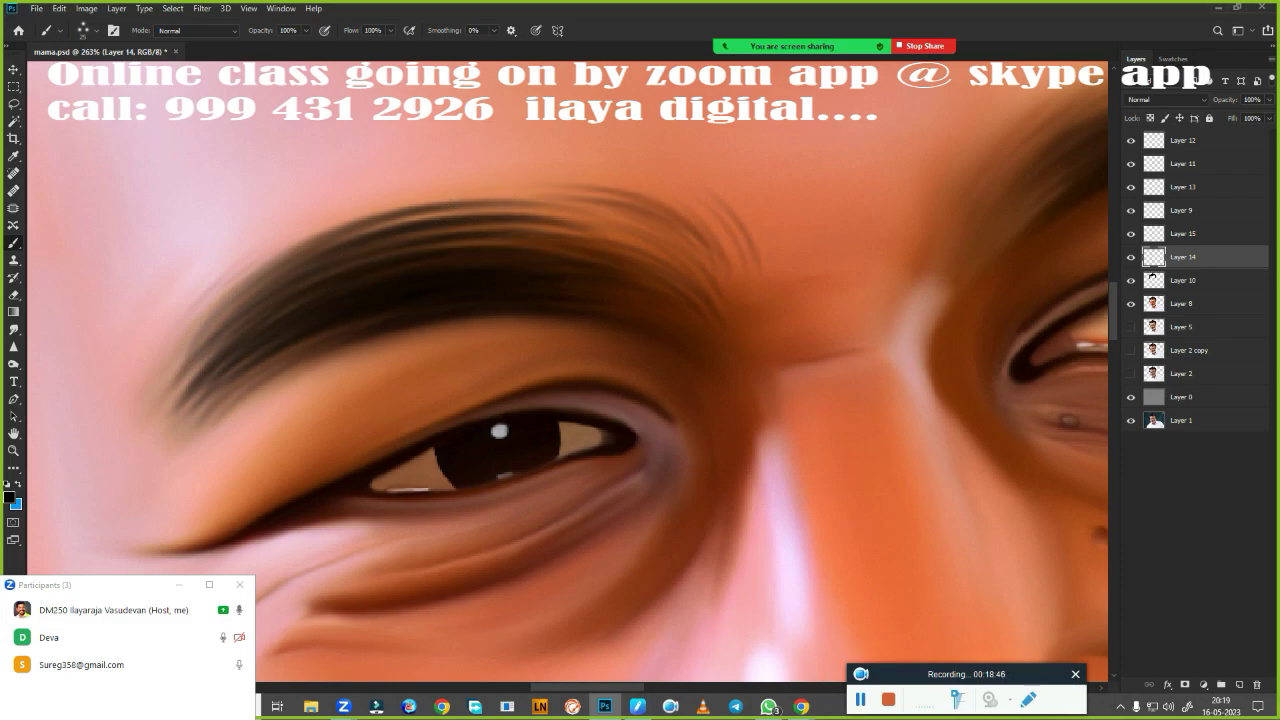
{"action": "left_click_drag", "start_coordinate": [275, 345], "coordinate": [440, 295]}
{"action": "left_click_drag", "start_coordinate": [290, 310], "coordinate": [490, 262]}
{"action": "left_click_drag", "start_coordinate": [257, 337], "coordinate": [510, 240]}
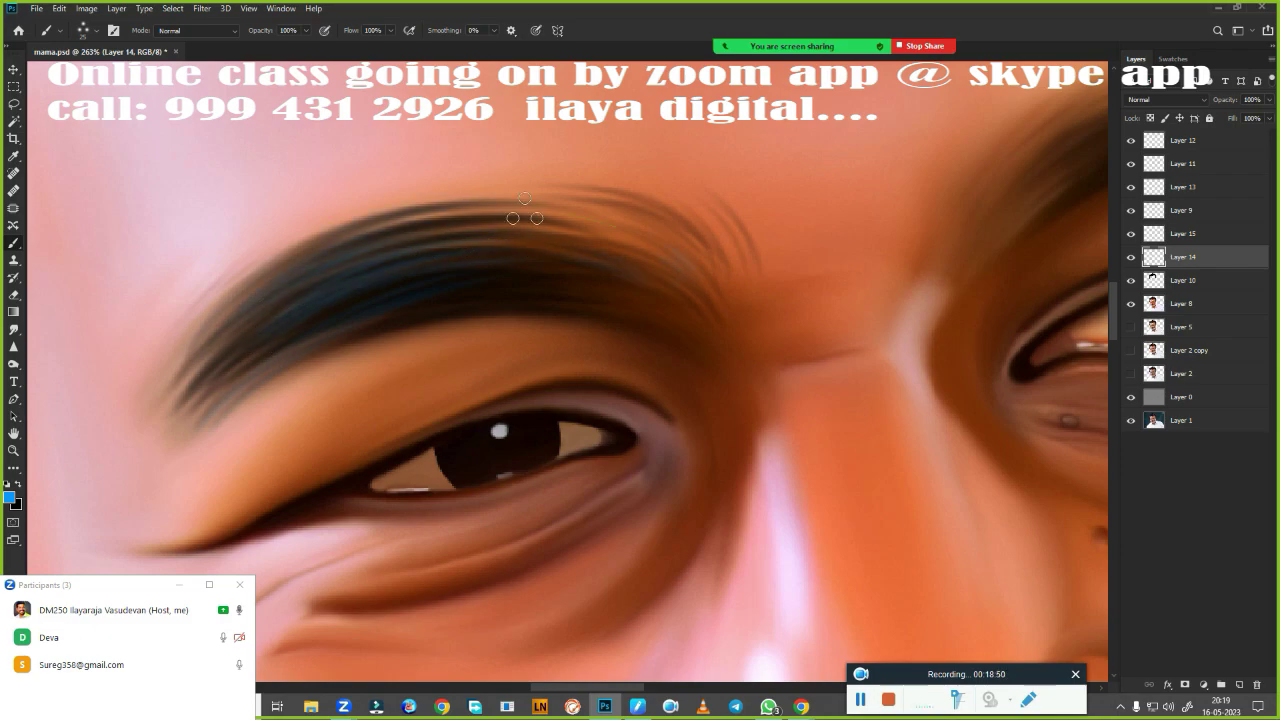
Paint hair strands on the right-hand eyebrow from its inner end toward the arch.
{"action": "scroll", "coordinate": [629, 401], "scroll_direction": "down", "scroll_amount": 5}
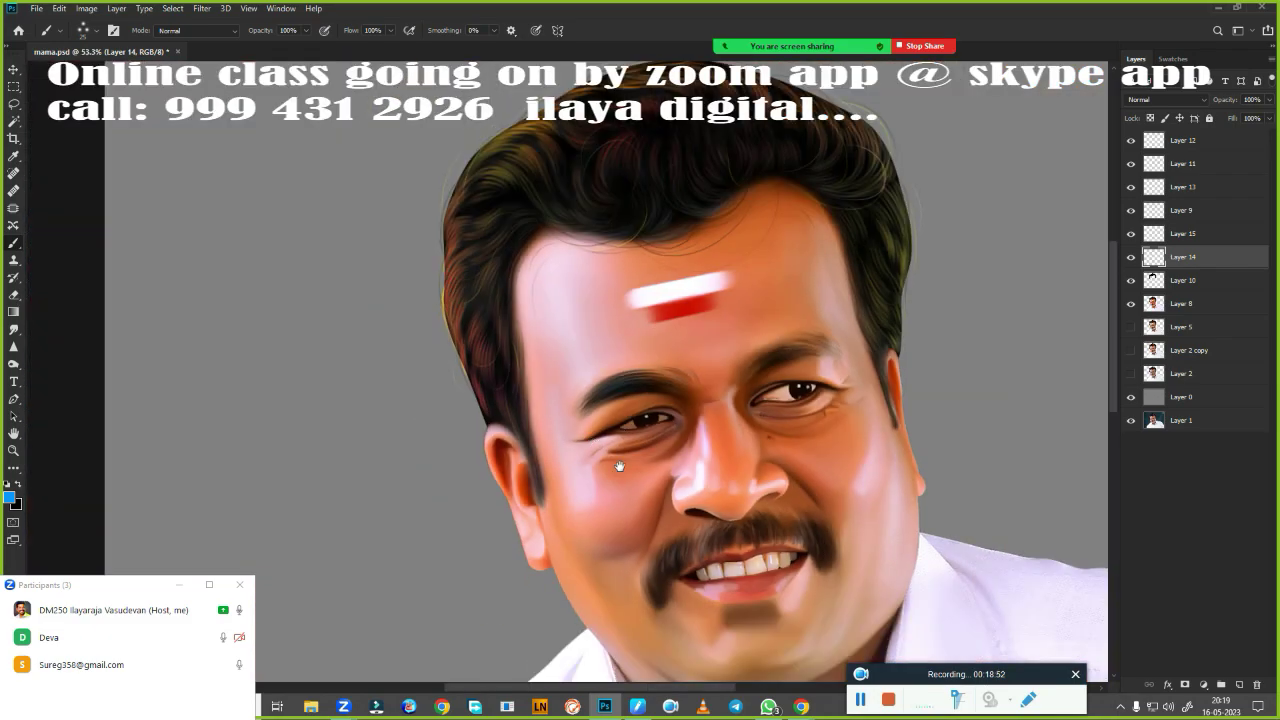
{"action": "scroll", "coordinate": [790, 463], "scroll_direction": "up", "scroll_amount": 3}
{"action": "scroll", "coordinate": [857, 463], "scroll_direction": "up", "scroll_amount": 1}
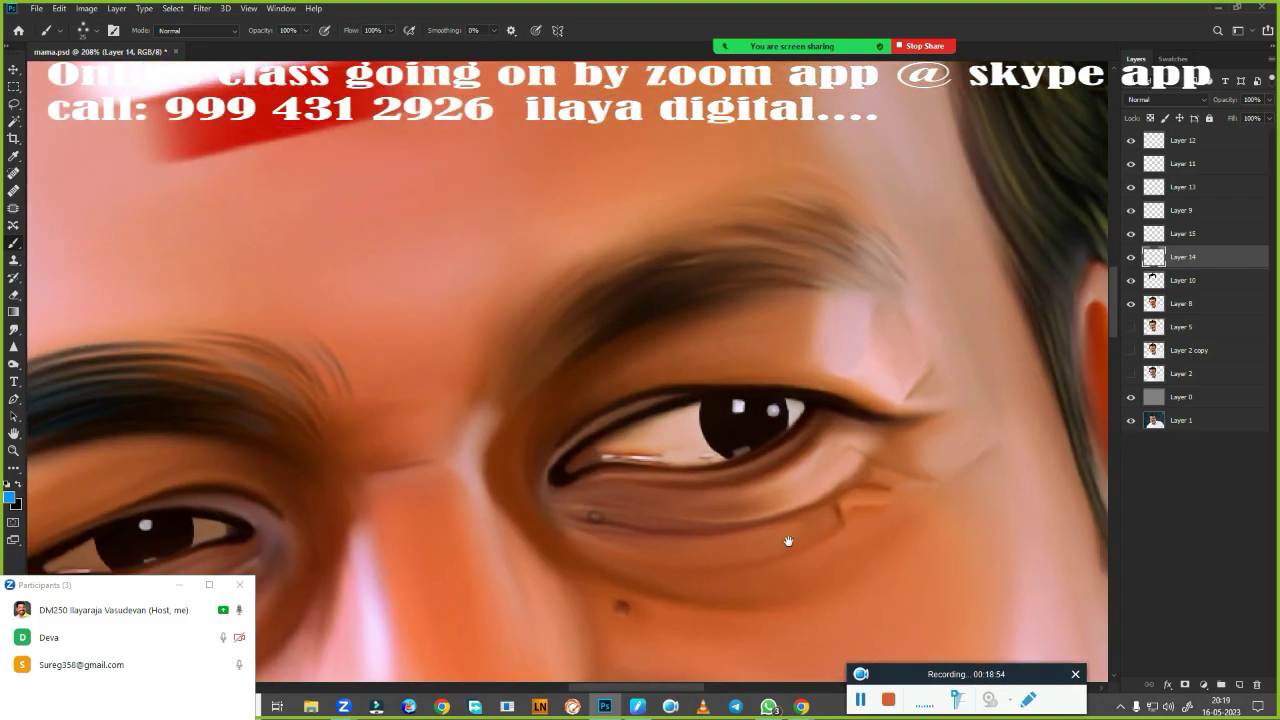
{"action": "scroll", "coordinate": [789, 543], "scroll_direction": "up", "scroll_amount": 1}
{"action": "scroll", "coordinate": [543, 522], "scroll_direction": "up", "scroll_amount": 1}
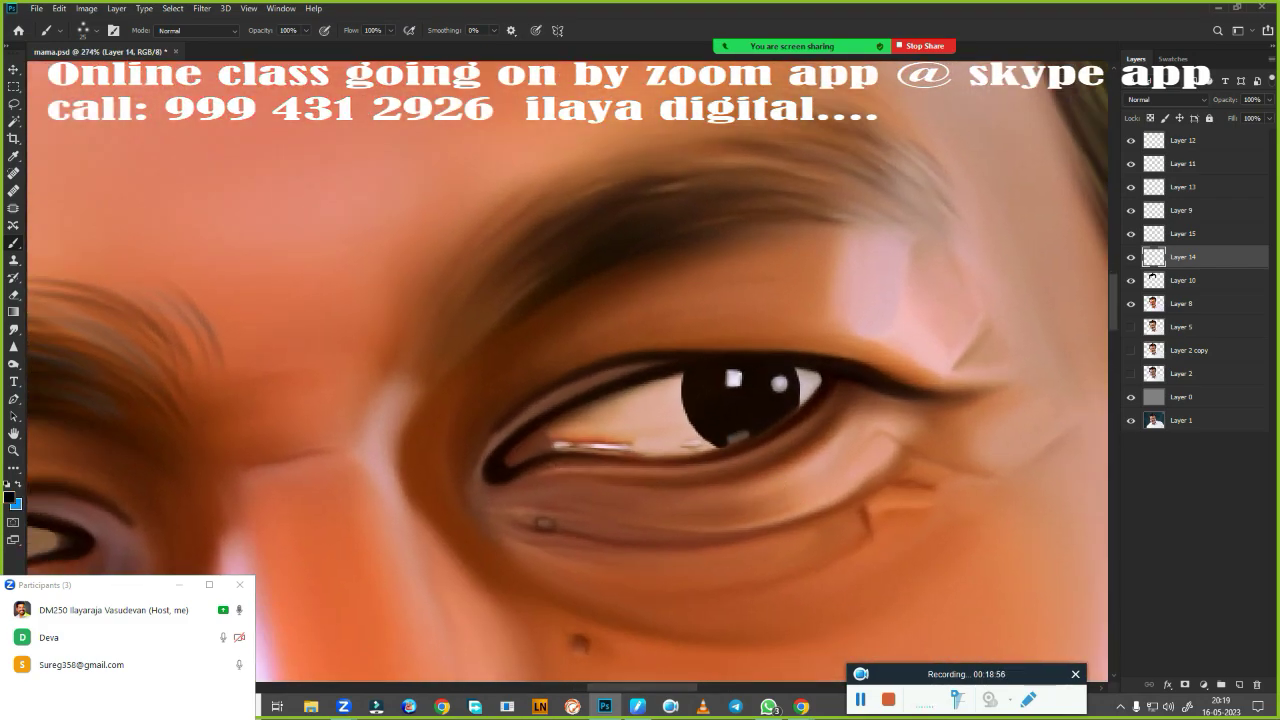
{"action": "left_click_drag", "start_coordinate": [356, 360], "coordinate": [380, 280]}
{"action": "mouse_move", "coordinate": [396, 345]}
{"action": "left_mouse_down"}
{"action": "mouse_move", "coordinate": [425, 265]}
{"action": "mouse_move", "coordinate": [450, 270]}
{"action": "left_mouse_up"}
{"action": "left_click_drag", "start_coordinate": [440, 275], "coordinate": [685, 140]}
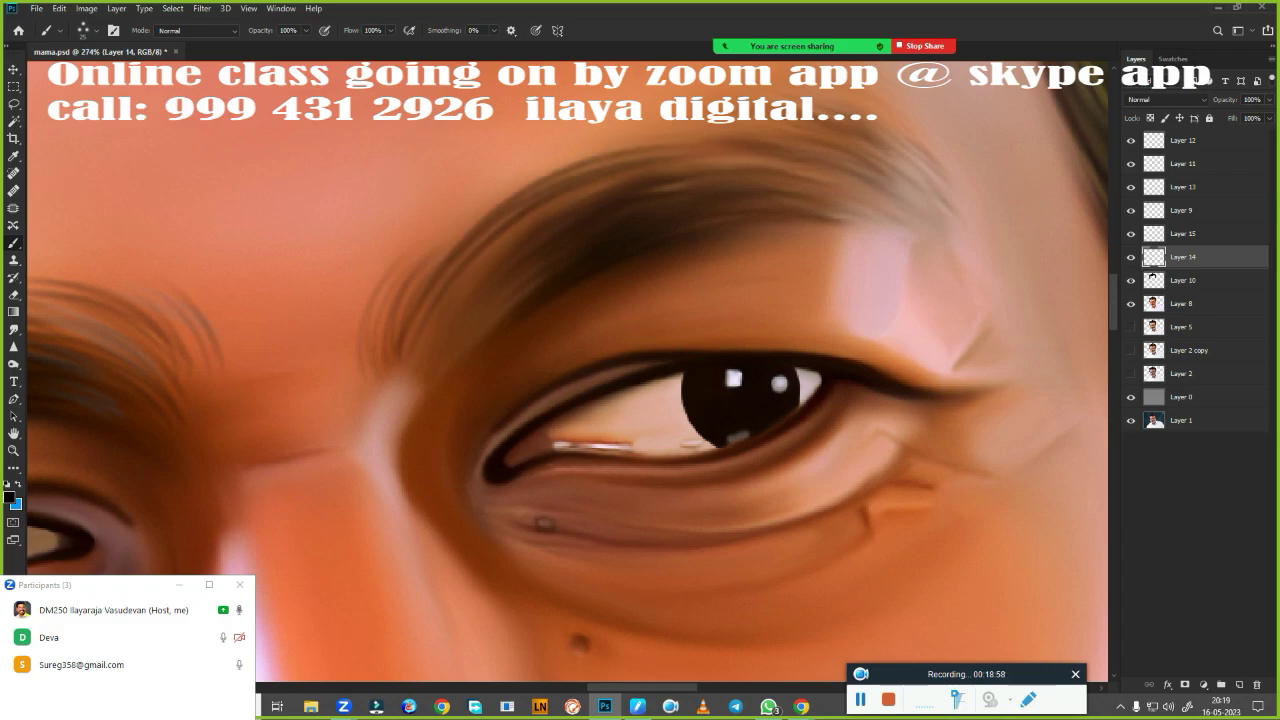
{"action": "left_click_drag", "start_coordinate": [460, 255], "coordinate": [765, 152]}
{"action": "left_click_drag", "start_coordinate": [425, 330], "coordinate": [585, 200]}
{"action": "left_click_drag", "start_coordinate": [570, 210], "coordinate": [747, 170]}
Add dark strands along the brow and continue them over the upper edge and outer tail.
{"action": "left_click_drag", "start_coordinate": [430, 330], "coordinate": [634, 194]}
{"action": "left_click_drag", "start_coordinate": [490, 285], "coordinate": [750, 178]}
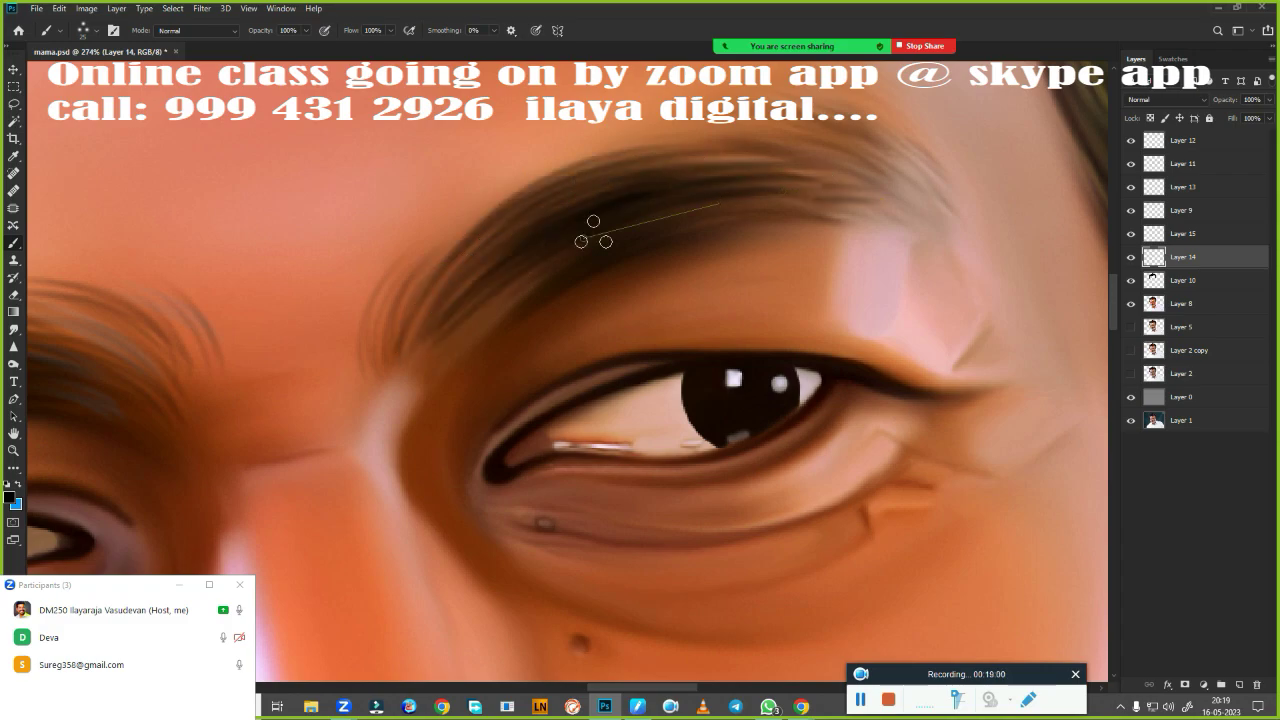
{"action": "left_click_drag", "start_coordinate": [545, 270], "coordinate": [820, 195]}
{"action": "left_click_drag", "start_coordinate": [645, 238], "coordinate": [850, 210]}
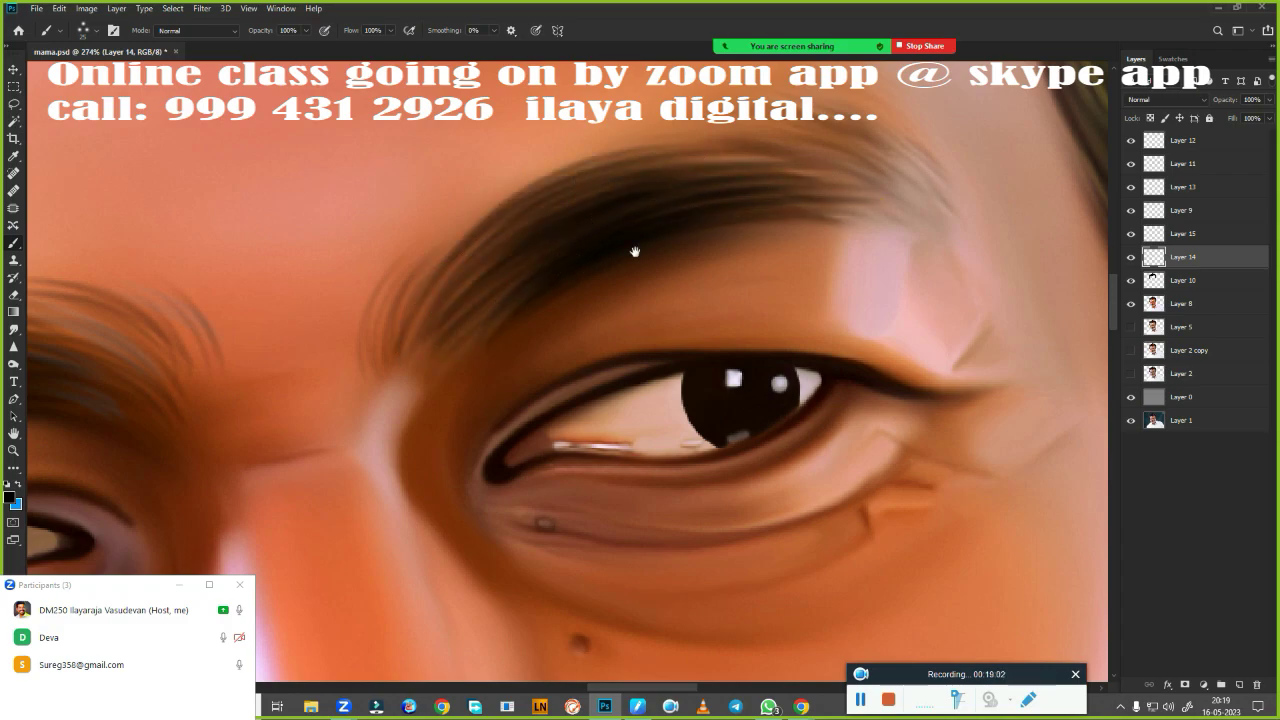
{"action": "left_click_drag", "start_coordinate": [634, 251], "coordinate": [570, 395]}
{"action": "left_click_drag", "start_coordinate": [700, 305], "coordinate": [865, 360]}
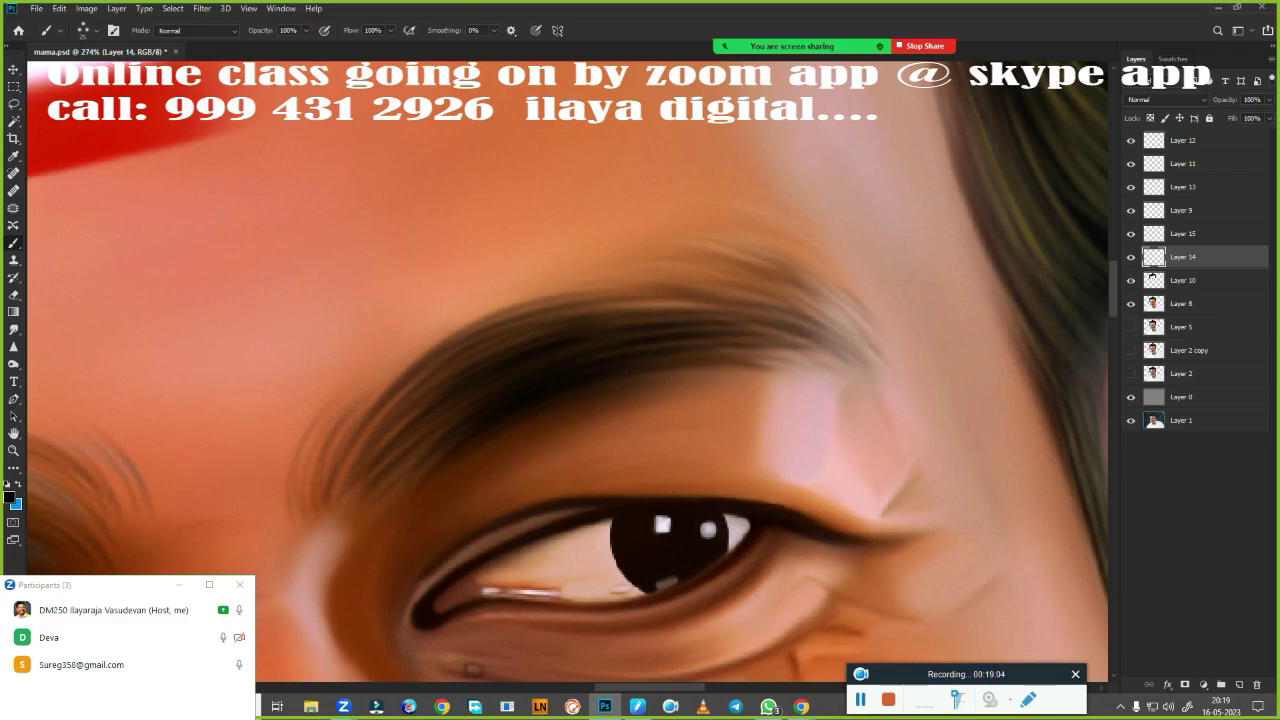
{"action": "left_click_drag", "start_coordinate": [700, 272], "coordinate": [865, 345]}
{"action": "left_click_drag", "start_coordinate": [795, 272], "coordinate": [870, 345]}
{"action": "left_click_drag", "start_coordinate": [702, 250], "coordinate": [812, 288]}
{"action": "left_click_drag", "start_coordinate": [716, 228], "coordinate": [872, 306]}
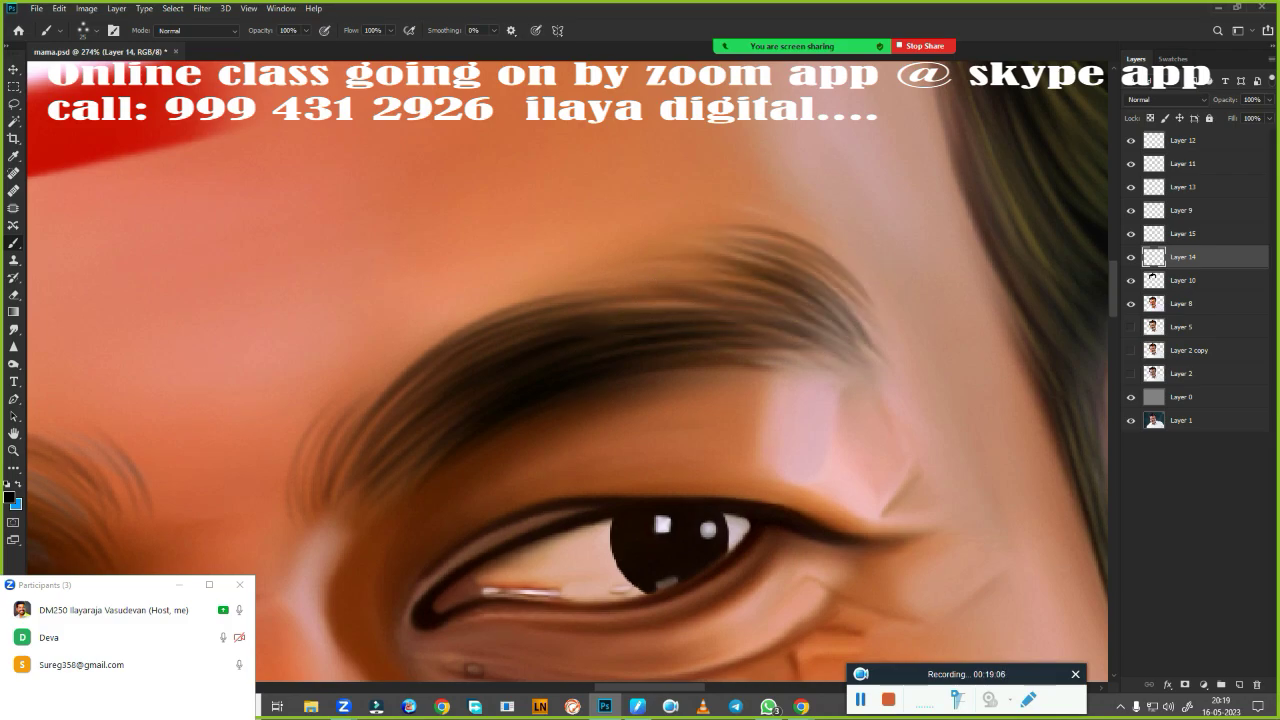
Thicken the eyebrow with more strands, extending them to its inner end.
{"action": "left_click_drag", "start_coordinate": [738, 246], "coordinate": [798, 232]}
{"action": "left_click_drag", "start_coordinate": [524, 332], "coordinate": [814, 290]}
{"action": "left_click_drag", "start_coordinate": [474, 360], "coordinate": [778, 296]}
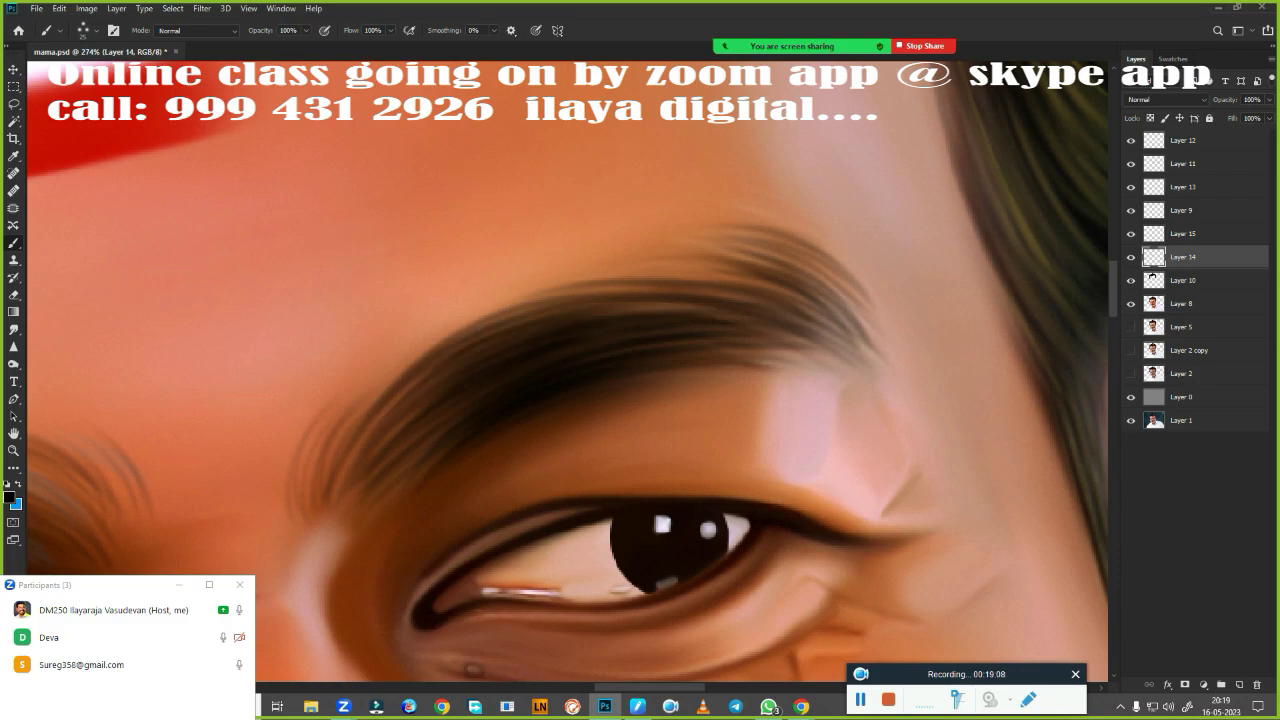
{"action": "left_click_drag", "start_coordinate": [644, 346], "coordinate": [826, 340]}
{"action": "left_click_drag", "start_coordinate": [466, 416], "coordinate": [620, 356]}
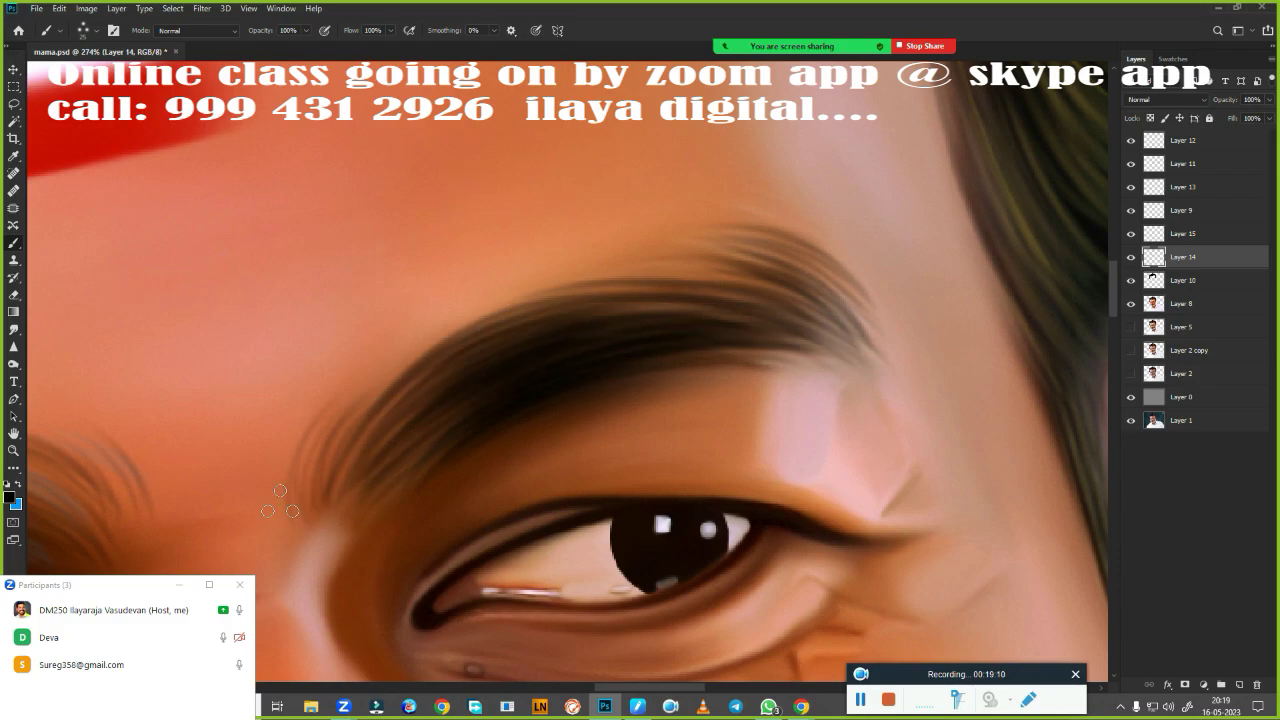
{"action": "mouse_move", "coordinate": [262, 498]}
{"action": "left_mouse_down"}
{"action": "mouse_move", "coordinate": [326, 376]}
{"action": "mouse_move", "coordinate": [342, 436]}
{"action": "left_mouse_up"}
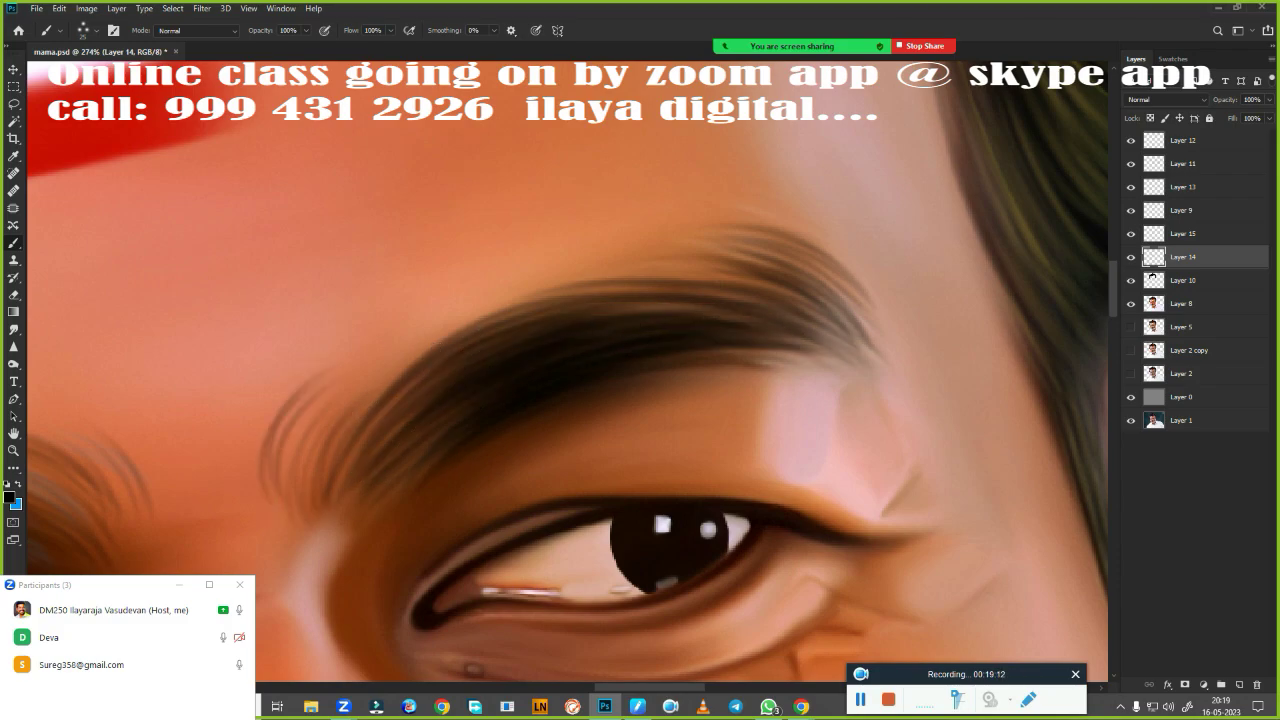
Redraw the misplaced inner strands further right and add blue-tinted strands along the upper arch.
{"action": "key", "text": "ctrl+z"}
{"action": "mouse_move", "coordinate": [316, 496]}
{"action": "left_mouse_down"}
{"action": "mouse_move", "coordinate": [378, 378]}
{"action": "mouse_move", "coordinate": [356, 382]}
{"action": "left_mouse_up"}
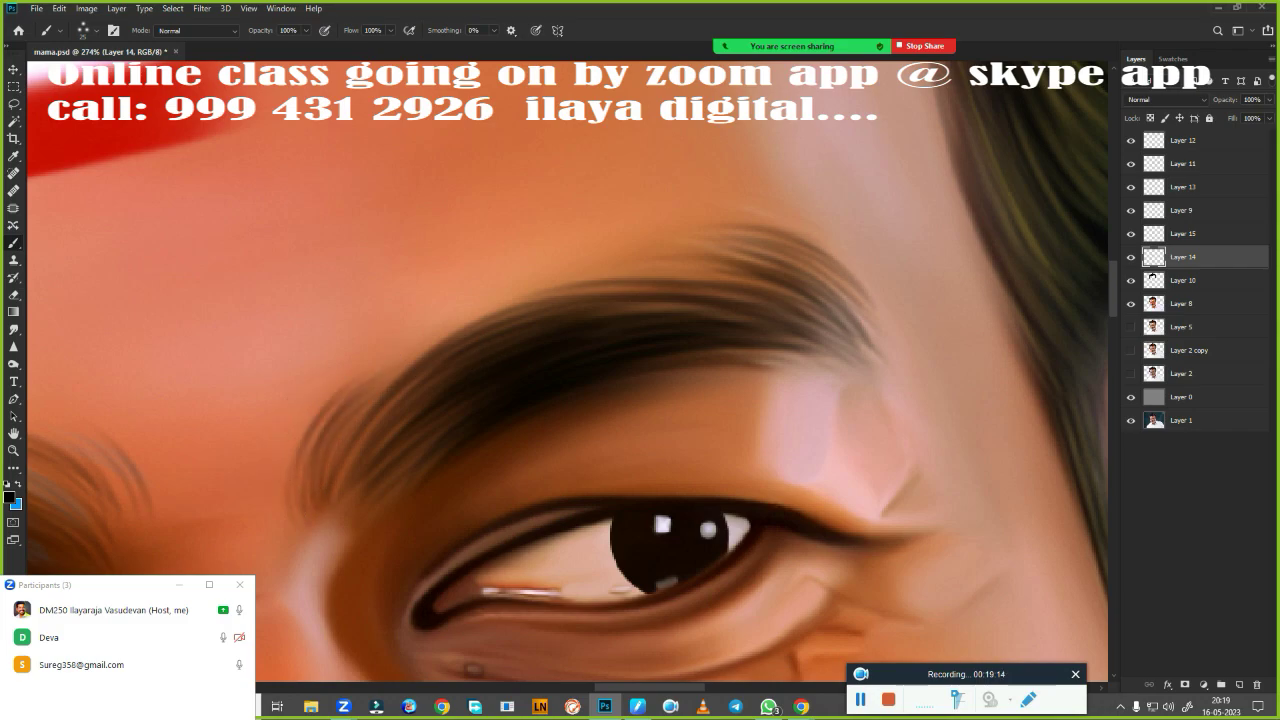
{"action": "mouse_move", "coordinate": [374, 468]}
{"action": "left_mouse_down"}
{"action": "mouse_move", "coordinate": [422, 402]}
{"action": "mouse_move", "coordinate": [571, 352]}
{"action": "left_mouse_up"}
{"action": "mouse_move", "coordinate": [430, 452]}
{"action": "left_mouse_down"}
{"action": "mouse_move", "coordinate": [486, 349]}
{"action": "mouse_move", "coordinate": [828, 288]}
{"action": "left_mouse_up"}
{"action": "left_click_drag", "start_coordinate": [574, 334], "coordinate": [736, 340]}
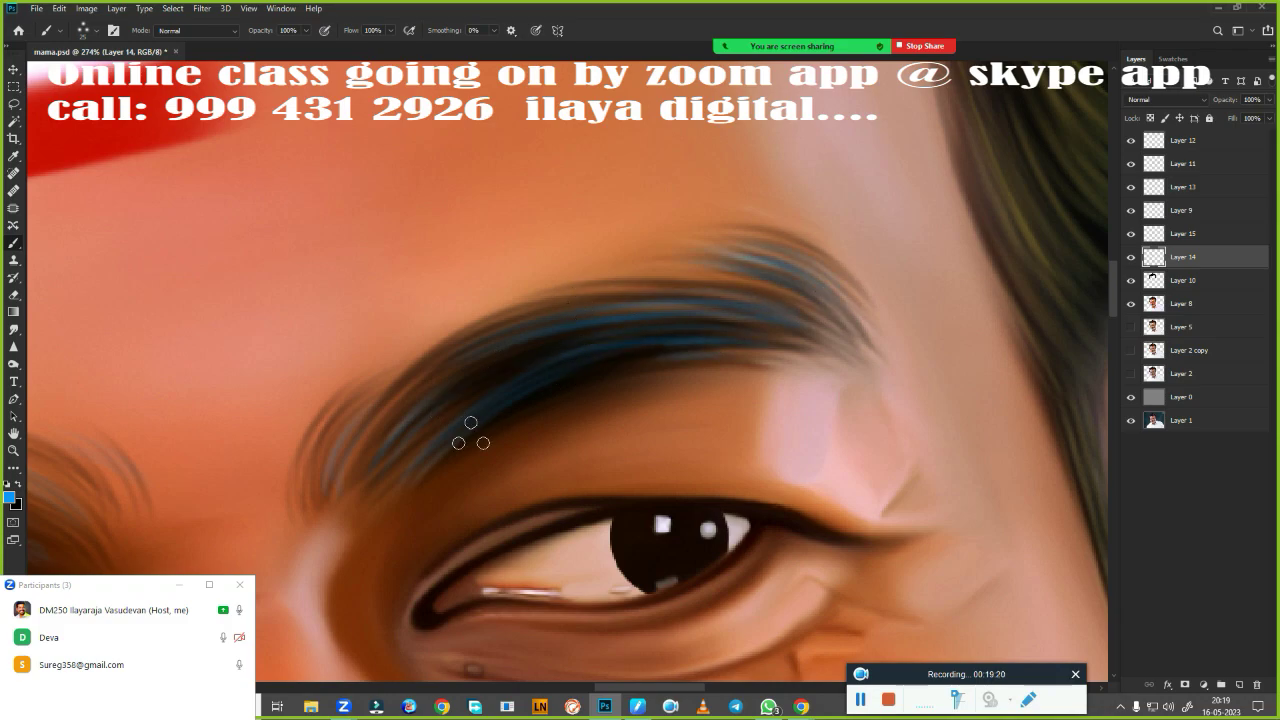
{"action": "scroll", "coordinate": [470, 433], "scroll_direction": "down", "scroll_amount": 5}
{"action": "mouse_move", "coordinate": [500, 422]}
{"action": "left_mouse_down"}
{"action": "mouse_move", "coordinate": [508, 408]}
{"action": "mouse_move", "coordinate": [584, 441]}
{"action": "left_mouse_up"}
{"action": "scroll", "coordinate": [470, 440], "scroll_direction": "up", "scroll_amount": 4}
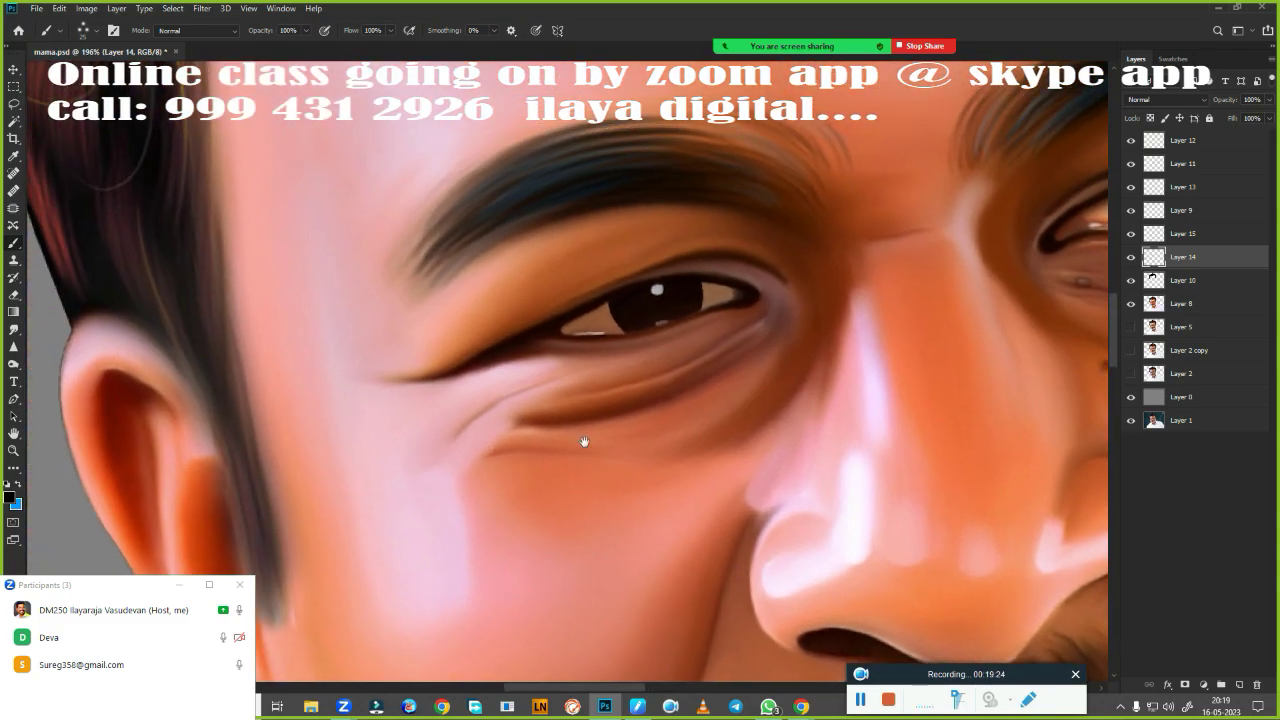
Paint eyelashes along the outer upper eyelid.
{"action": "scroll", "coordinate": [584, 441], "scroll_direction": "up", "scroll_amount": 2}
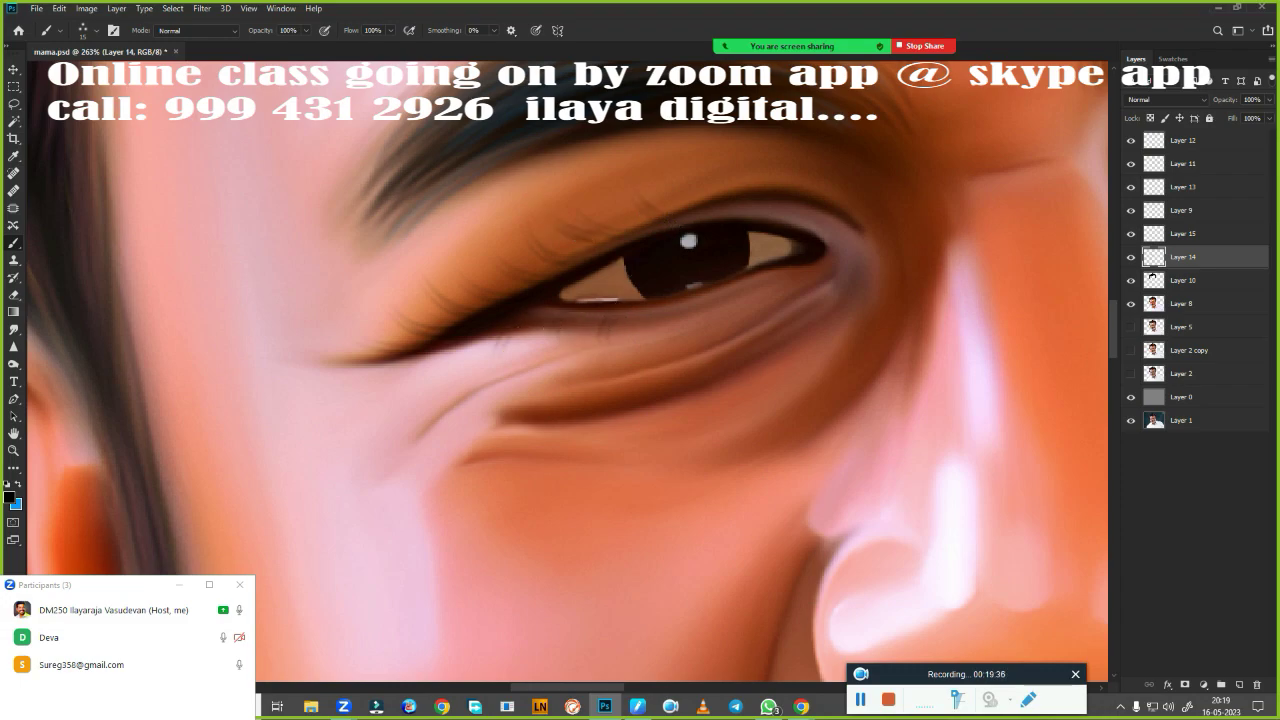
{"action": "scroll", "coordinate": [460, 434], "scroll_direction": "down", "scroll_amount": 2}
{"action": "scroll", "coordinate": [489, 500], "scroll_direction": "up", "scroll_amount": 2}
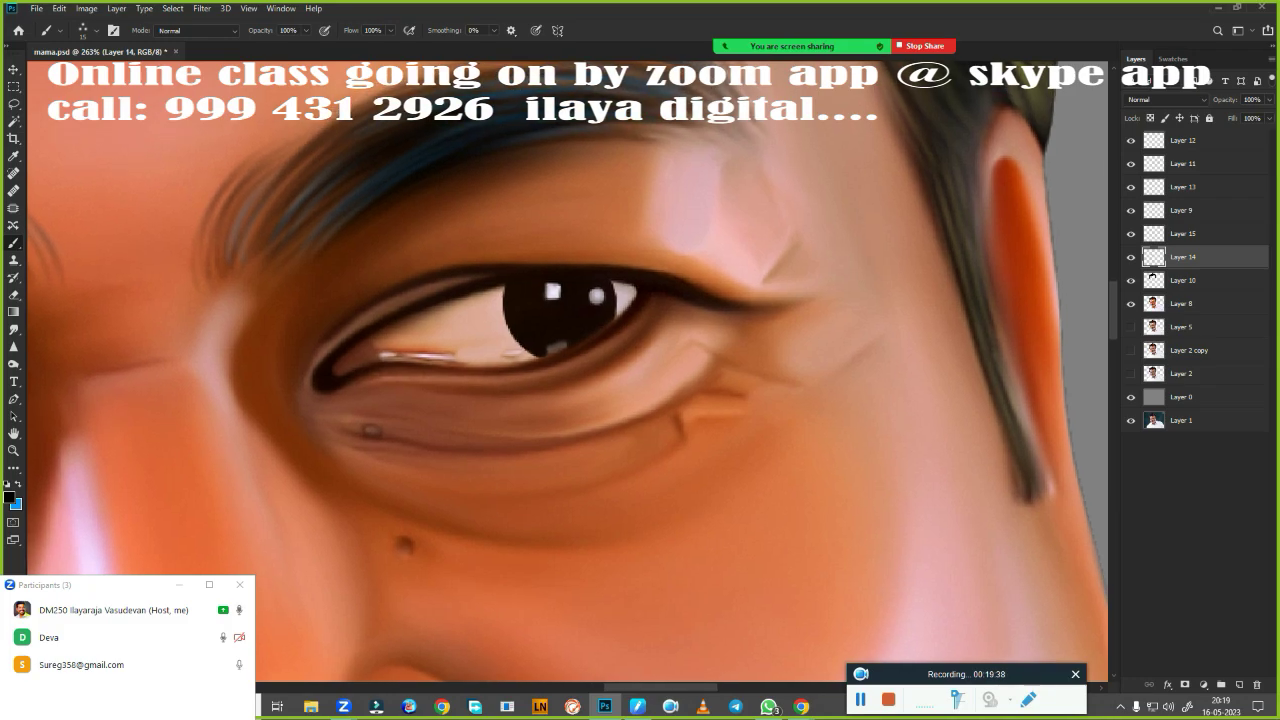
{"action": "left_click_drag", "start_coordinate": [765, 300], "coordinate": [805, 272]}
{"action": "mouse_move", "coordinate": [700, 296]}
{"action": "left_mouse_down"}
{"action": "mouse_move", "coordinate": [736, 238]}
{"action": "mouse_move", "coordinate": [775, 250]}
{"action": "left_mouse_up"}
{"action": "left_click_drag", "start_coordinate": [682, 270], "coordinate": [620, 202]}
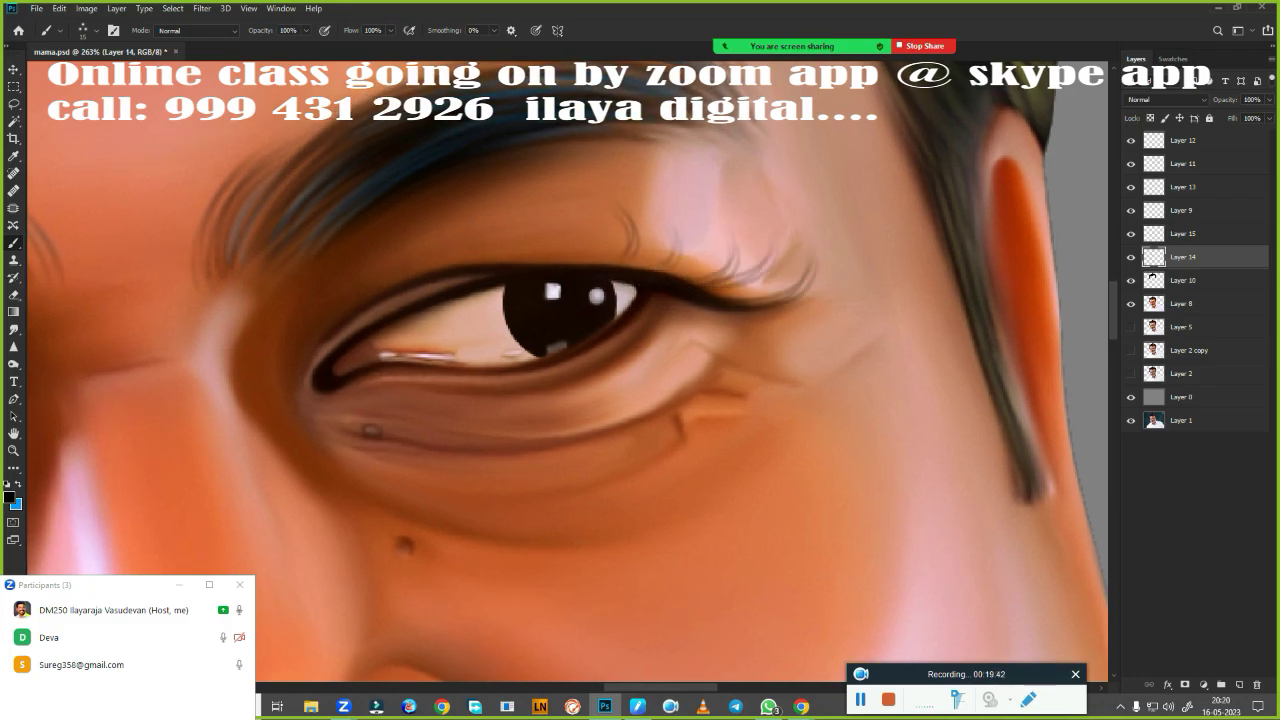
{"action": "left_click_drag", "start_coordinate": [590, 252], "coordinate": [576, 227]}
Darken and thicken the sideburn beside the ear with dark strokes.
{"action": "scroll", "coordinate": [768, 311], "scroll_direction": "down", "scroll_amount": 3}
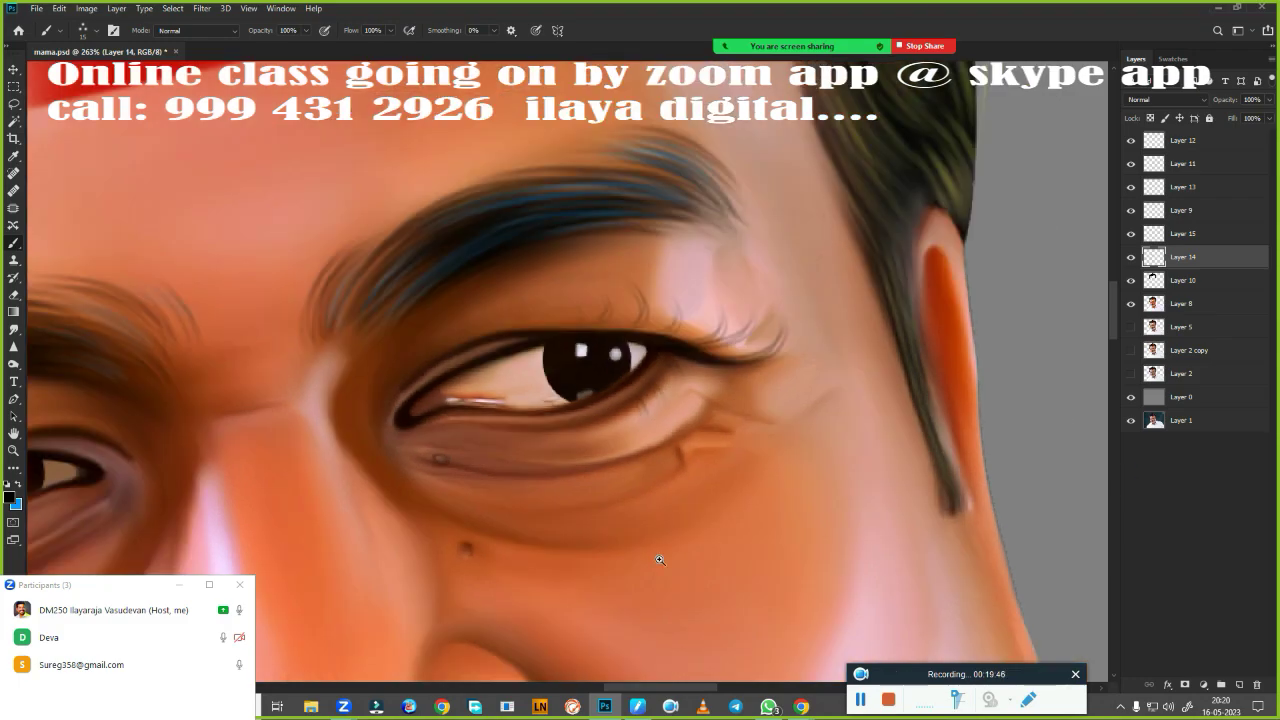
{"action": "scroll", "coordinate": [768, 311], "scroll_direction": "up", "scroll_amount": 2}
{"action": "scroll", "coordinate": [768, 311], "scroll_direction": "up", "scroll_amount": 2}
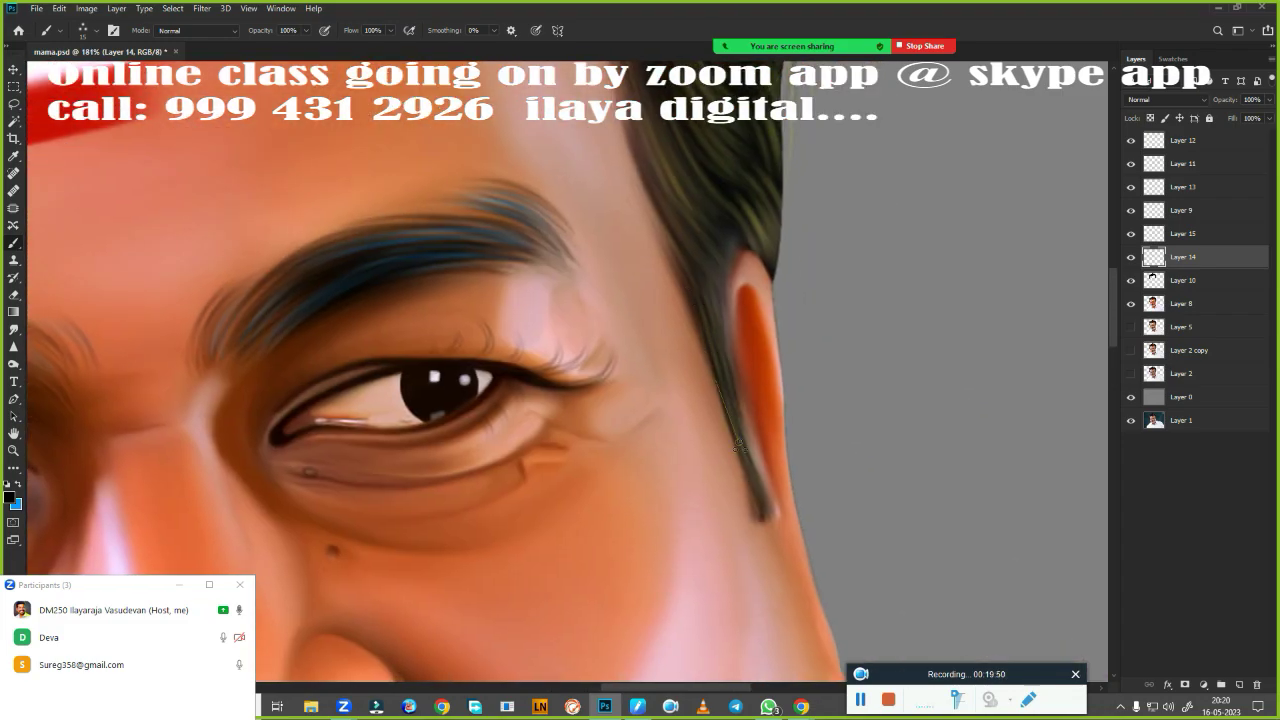
{"action": "left_click_drag", "start_coordinate": [696, 334], "coordinate": [746, 452]}
{"action": "left_click_drag", "start_coordinate": [718, 406], "coordinate": [758, 492]}
{"action": "left_click_drag", "start_coordinate": [740, 400], "coordinate": [770, 505]}
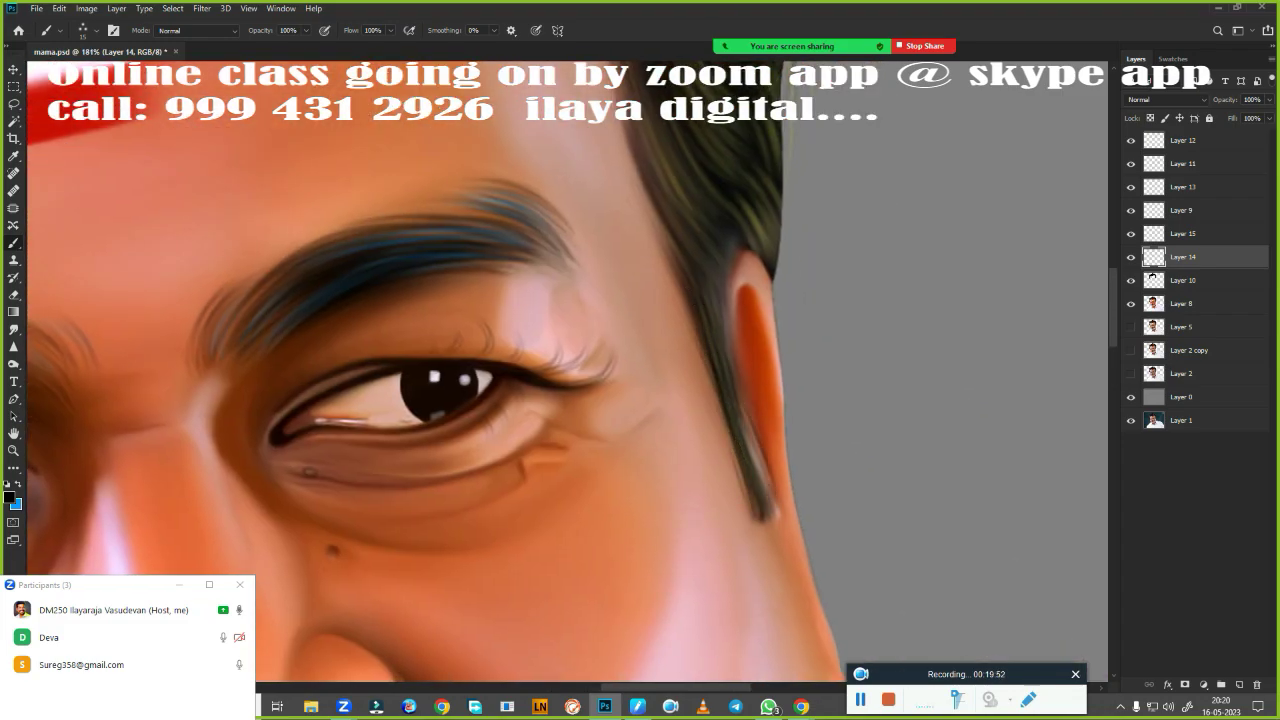
{"action": "left_click_drag", "start_coordinate": [300, 400], "coordinate": [750, 440]}
{"action": "left_click_drag", "start_coordinate": [300, 450], "coordinate": [880, 210]}
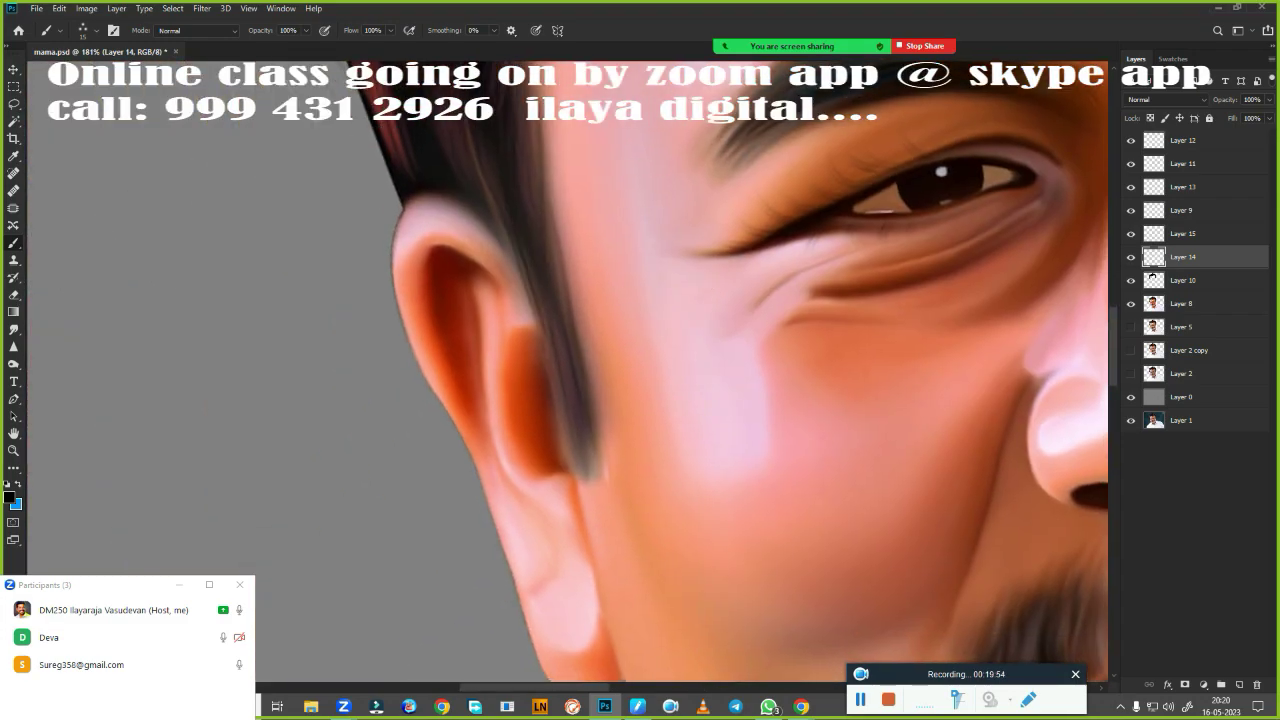
Add thin dark hair strands running down the sideburn.
{"action": "left_click_drag", "start_coordinate": [551, 335], "coordinate": [578, 442]}
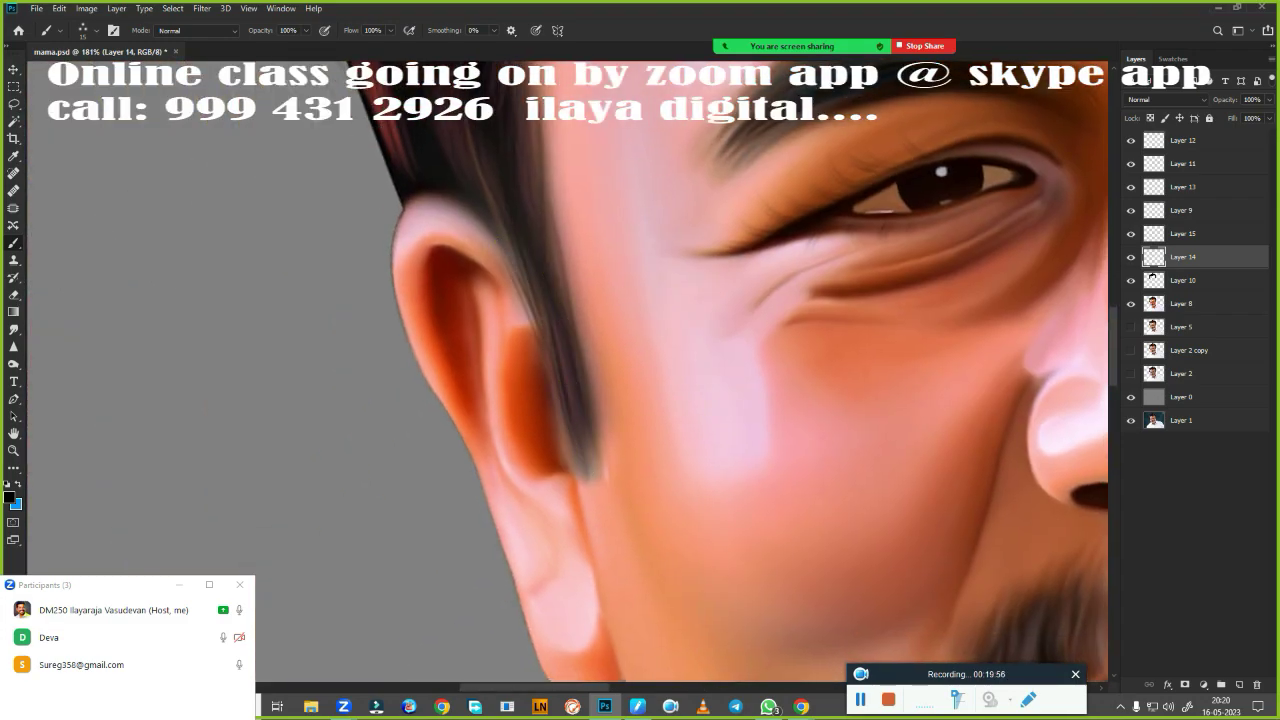
{"action": "left_click_drag", "start_coordinate": [580, 370], "coordinate": [604, 460]}
{"action": "left_click_drag", "start_coordinate": [746, 438], "coordinate": [327, 223]}
{"action": "left_click_drag", "start_coordinate": [811, 475], "coordinate": [576, 485]}
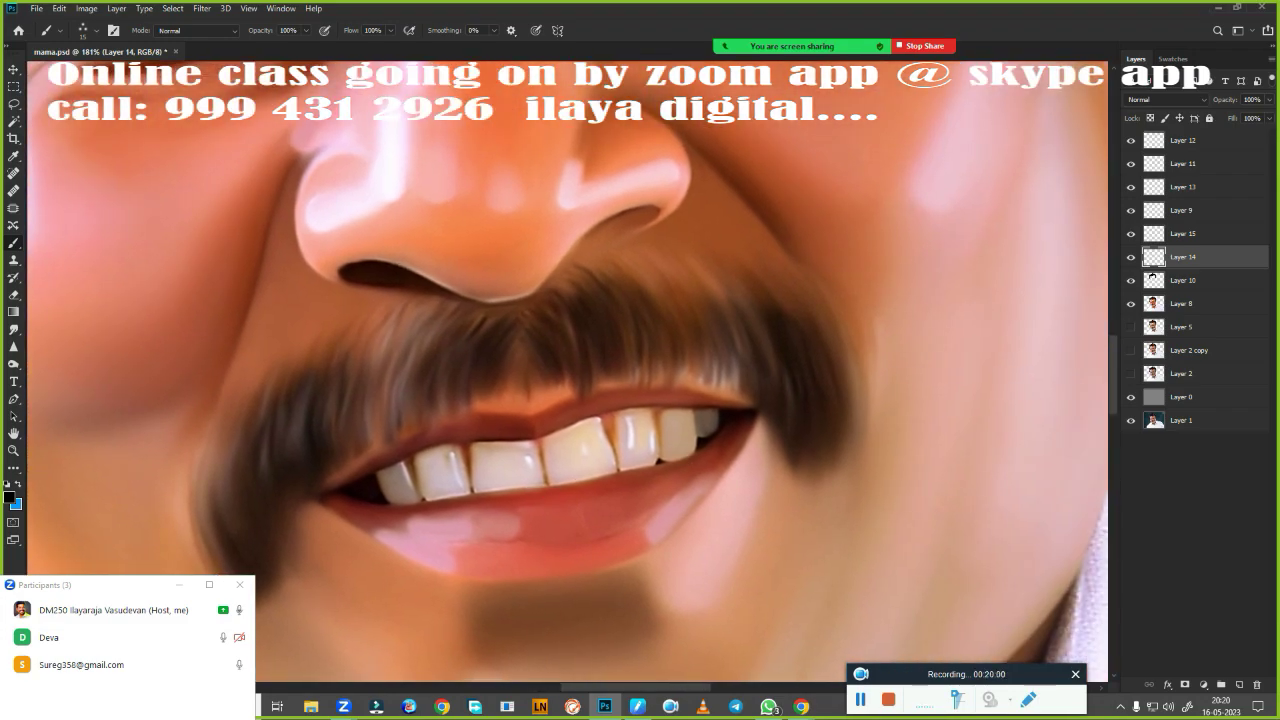
Review the pen pressure sensitivity settings, then close them.
{"action": "left_click", "coordinate": [637, 706]}
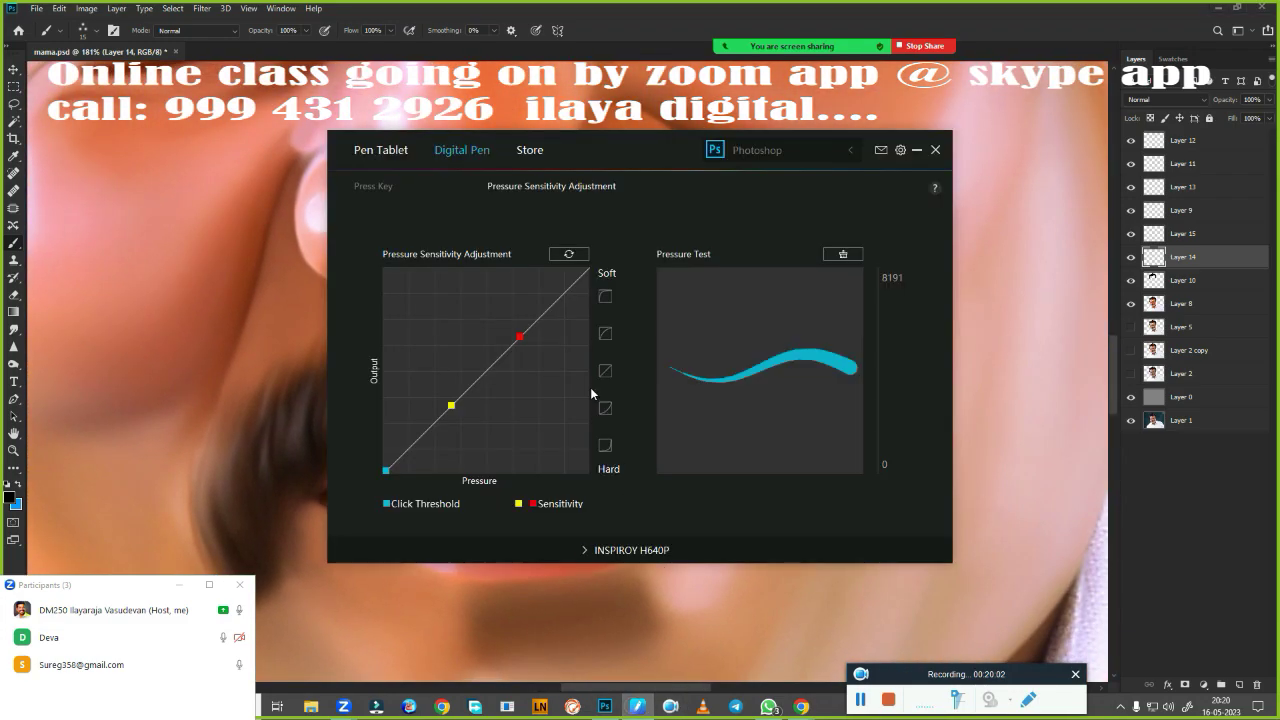
{"action": "left_click", "coordinate": [916, 150]}
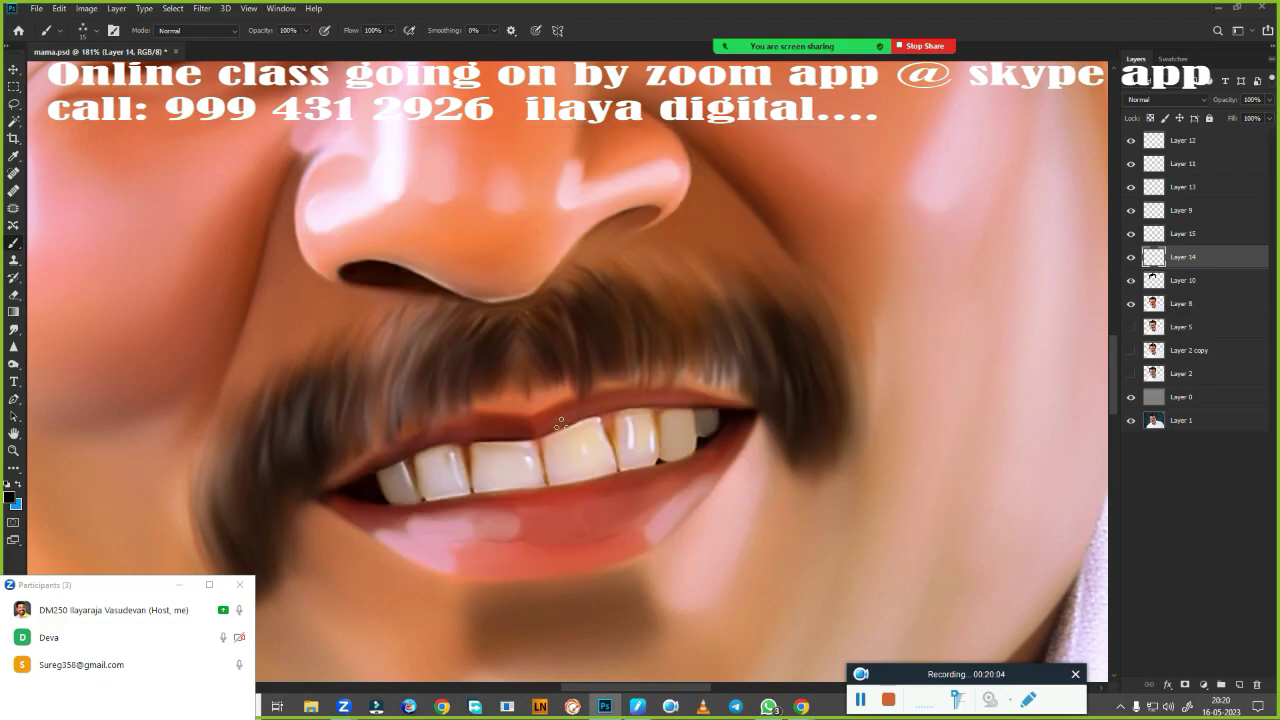
{"action": "scroll", "coordinate": [848, 350], "scroll_direction": "up", "scroll_amount": 3}
{"action": "left_click_drag", "start_coordinate": [848, 350], "coordinate": [851, 340]}
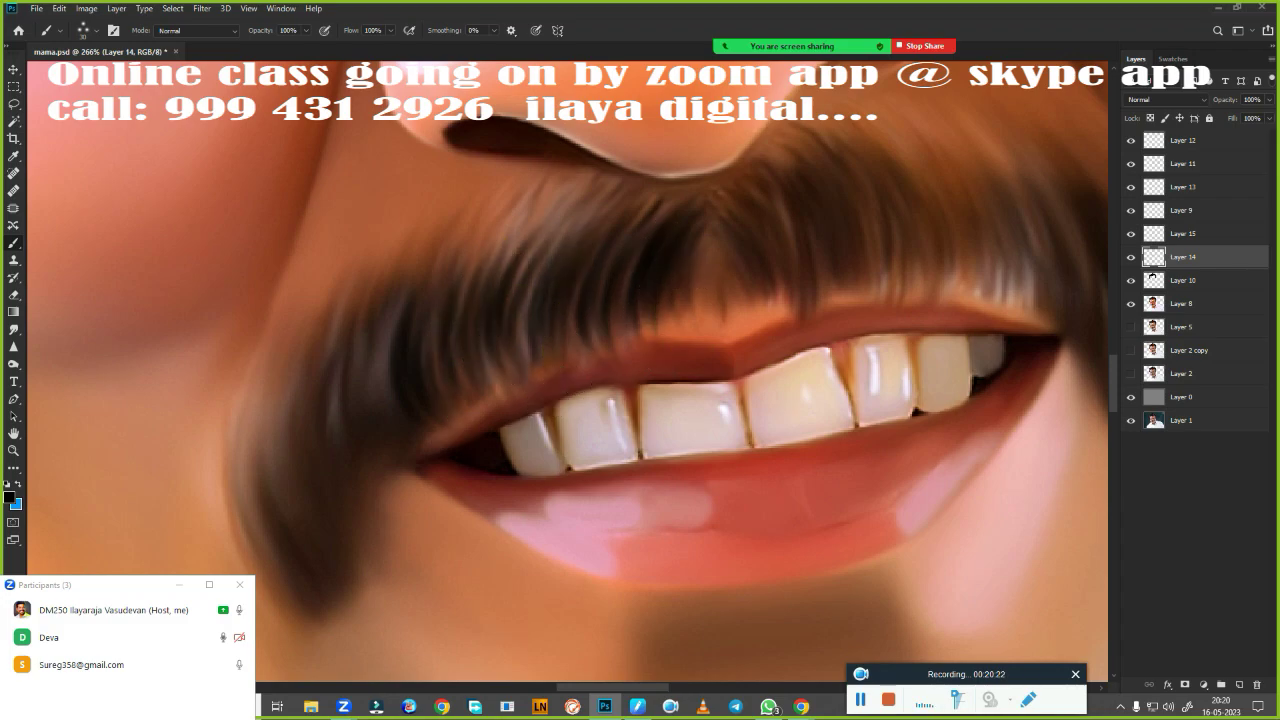
Paint dark hair strands on the moustache's left end and under the nose.
{"action": "left_click_drag", "start_coordinate": [366, 400], "coordinate": [386, 328]}
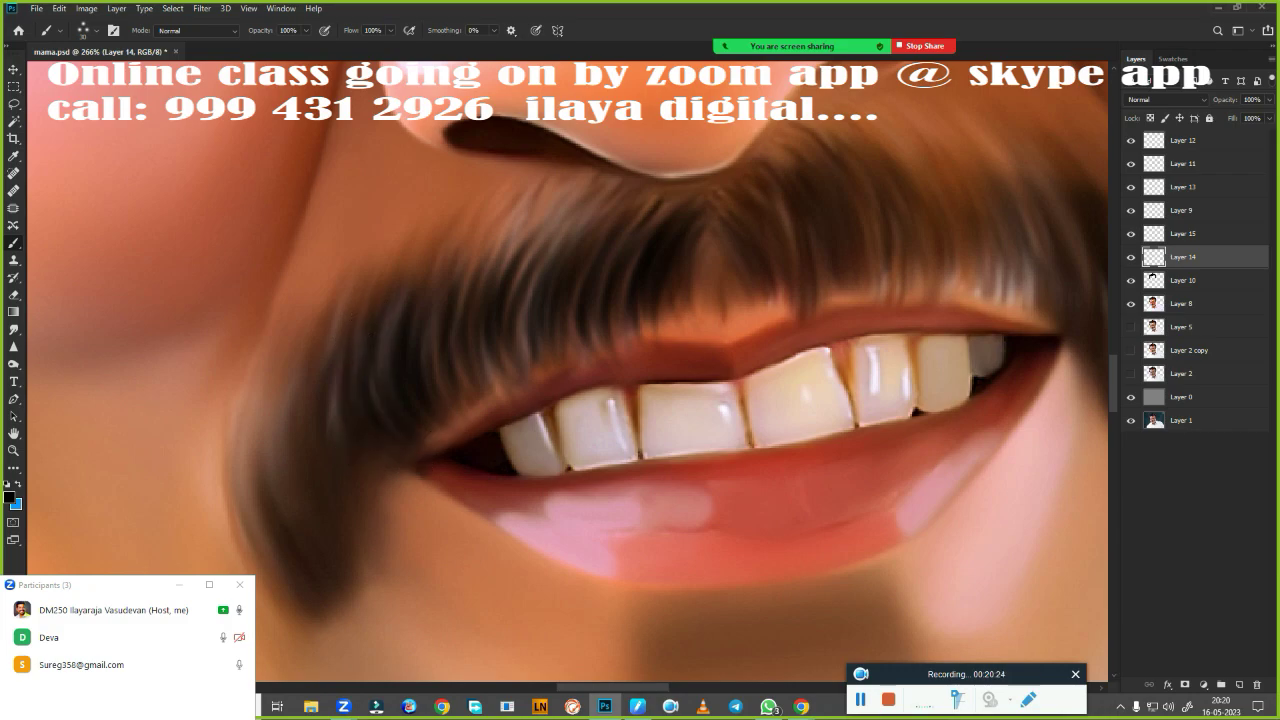
{"action": "left_click_drag", "start_coordinate": [606, 411], "coordinate": [846, 276]}
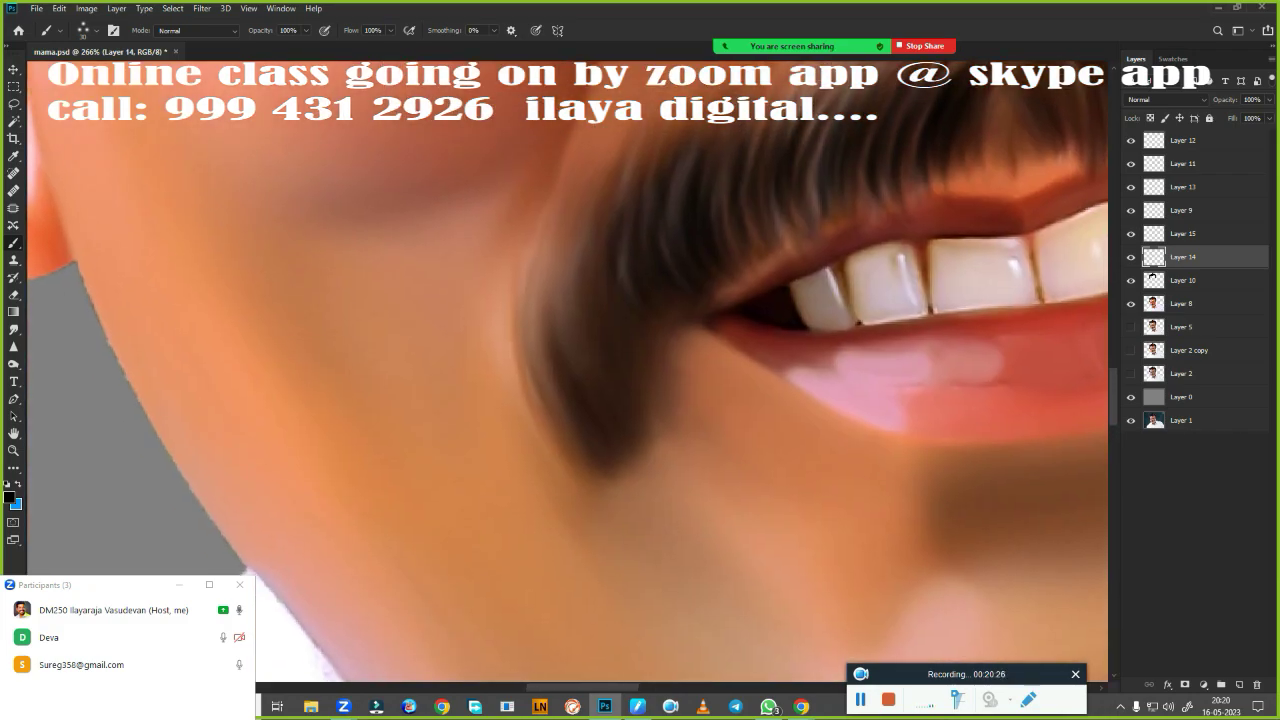
{"action": "left_click_drag", "start_coordinate": [560, 410], "coordinate": [548, 295]}
{"action": "left_click_drag", "start_coordinate": [555, 435], "coordinate": [540, 278]}
{"action": "mouse_move", "coordinate": [588, 380]}
{"action": "left_mouse_down"}
{"action": "mouse_move", "coordinate": [570, 225]}
{"action": "mouse_move", "coordinate": [623, 325]}
{"action": "left_mouse_up"}
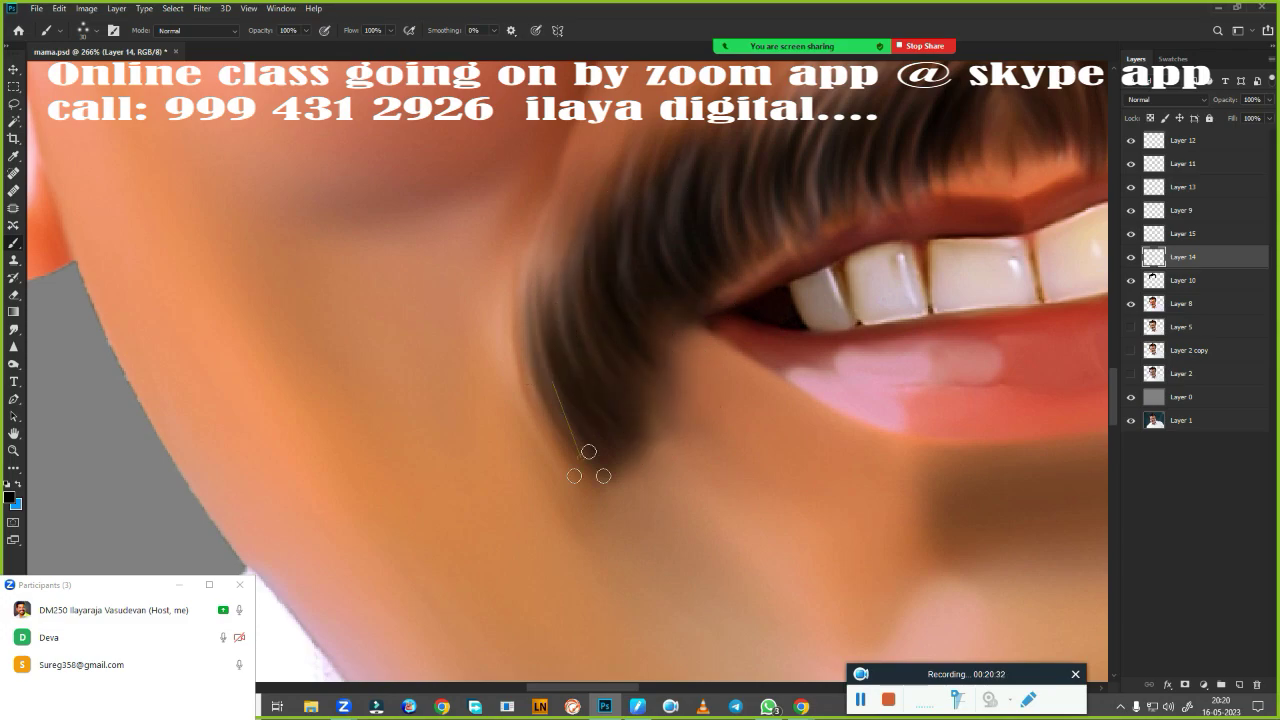
{"action": "left_click_drag", "start_coordinate": [754, 350], "coordinate": [470, 535]}
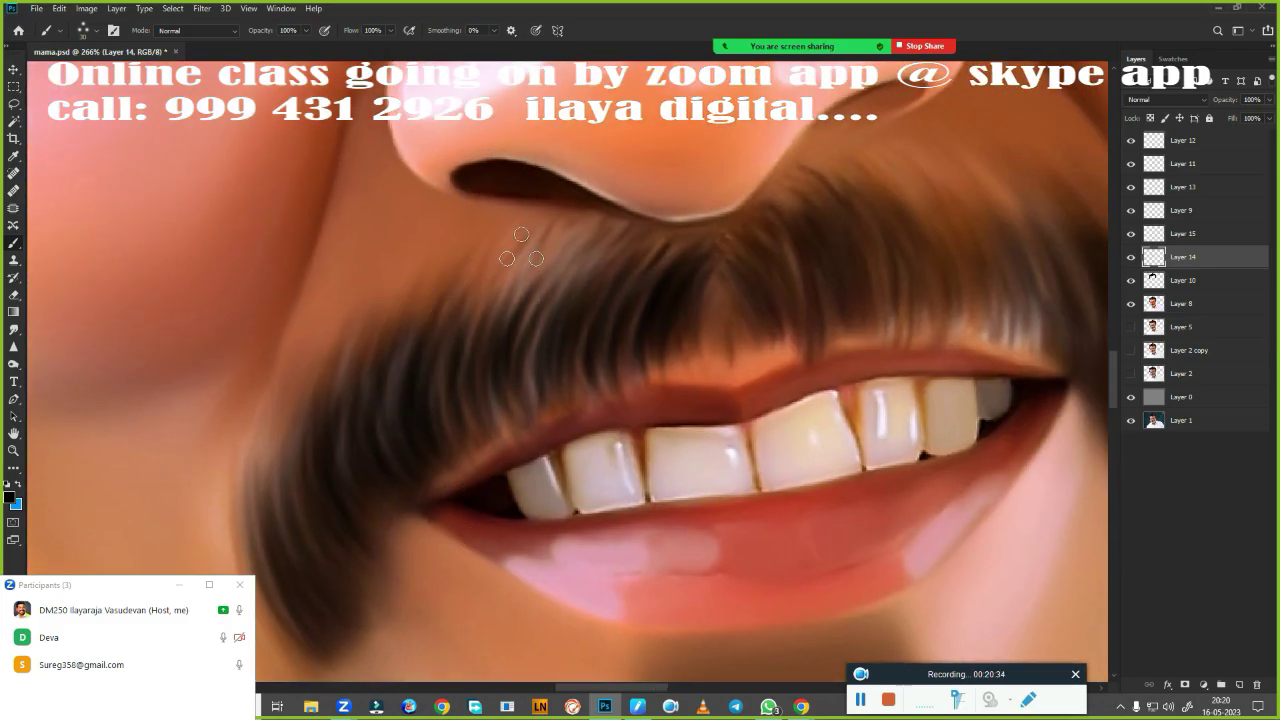
{"action": "mouse_move", "coordinate": [556, 236]}
{"action": "left_mouse_down"}
{"action": "mouse_move", "coordinate": [510, 326]}
{"action": "mouse_move", "coordinate": [538, 304]}
{"action": "left_mouse_up"}
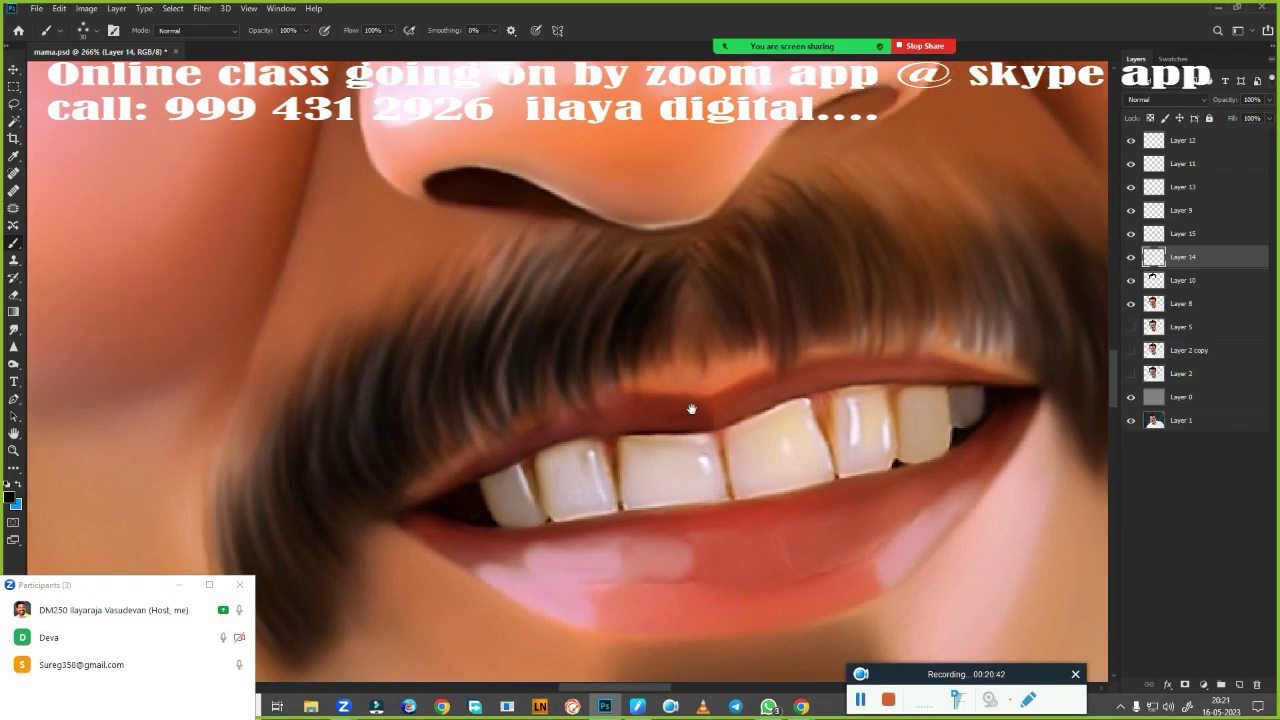
Paint strands on the moustache's right end, add a thin light strand, and zoom out.
{"action": "left_click_drag", "start_coordinate": [689, 409], "coordinate": [383, 491]}
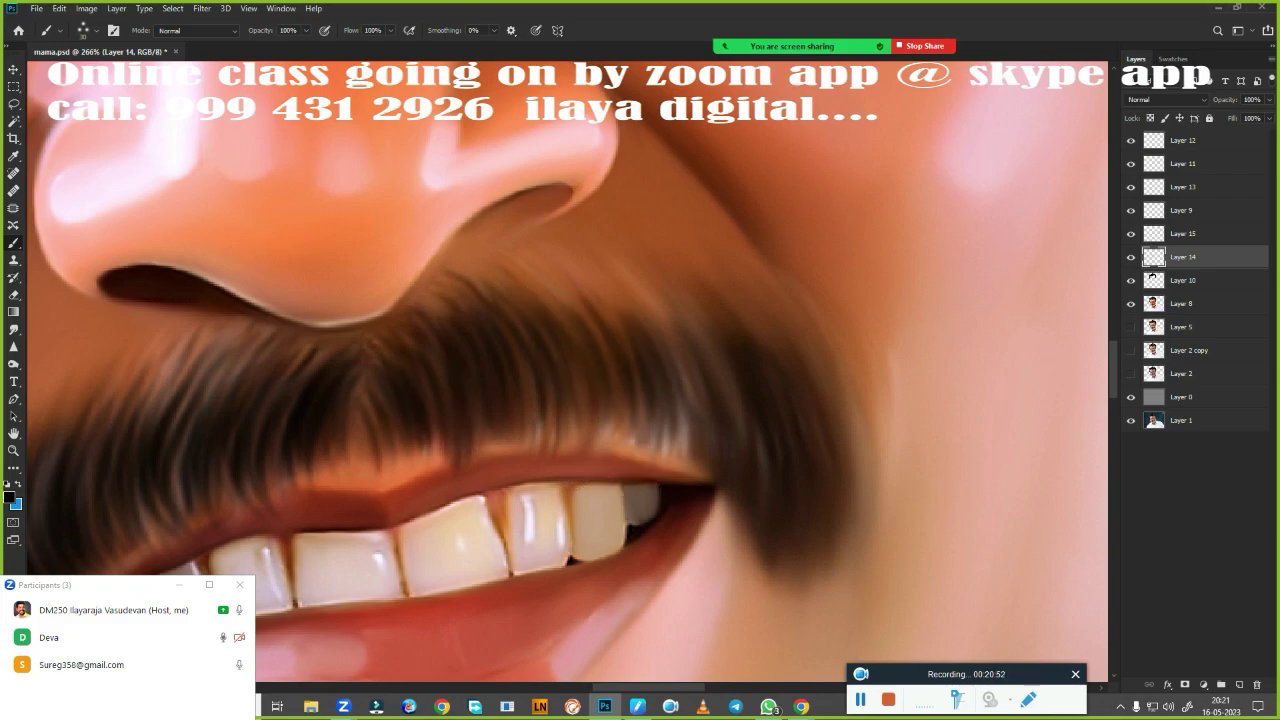
{"action": "mouse_move", "coordinate": [668, 315]}
{"action": "left_mouse_down"}
{"action": "mouse_move", "coordinate": [690, 395]}
{"action": "mouse_move", "coordinate": [735, 425]}
{"action": "left_mouse_up"}
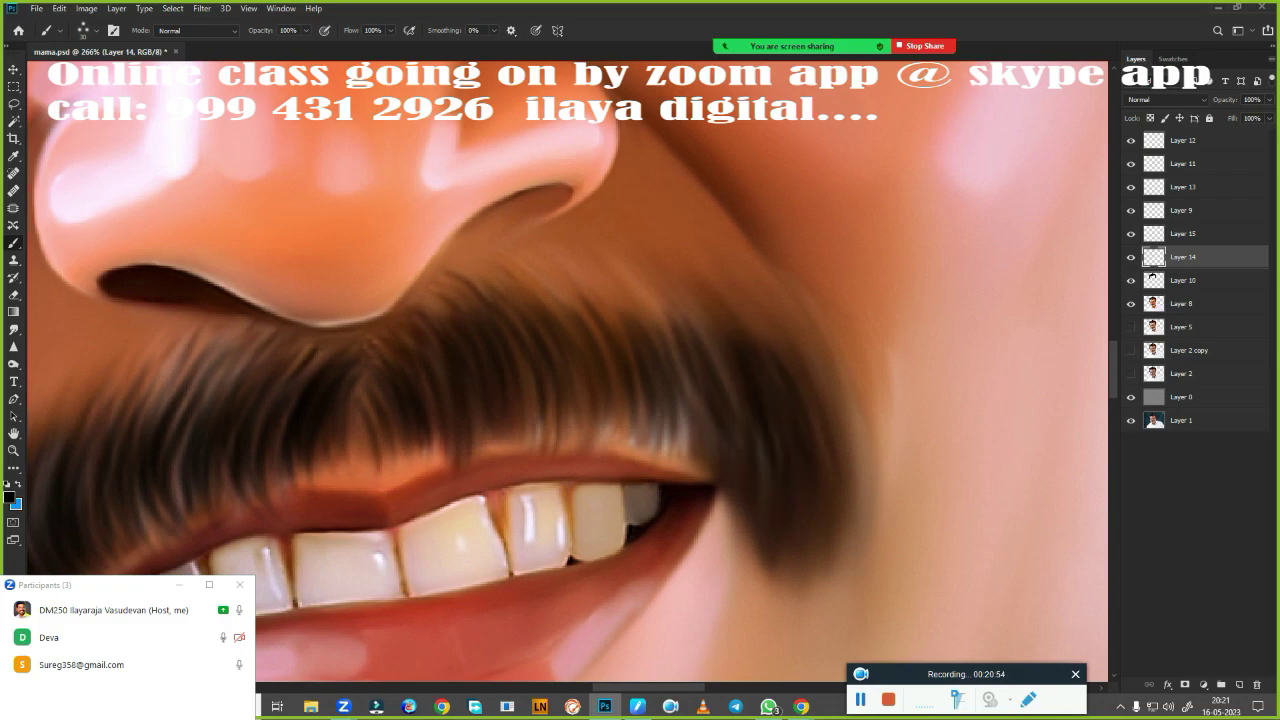
{"action": "left_click_drag", "start_coordinate": [800, 340], "coordinate": [840, 500]}
{"action": "left_click_drag", "start_coordinate": [815, 310], "coordinate": [865, 480]}
{"action": "left_click_drag", "start_coordinate": [840, 358], "coordinate": [858, 500]}
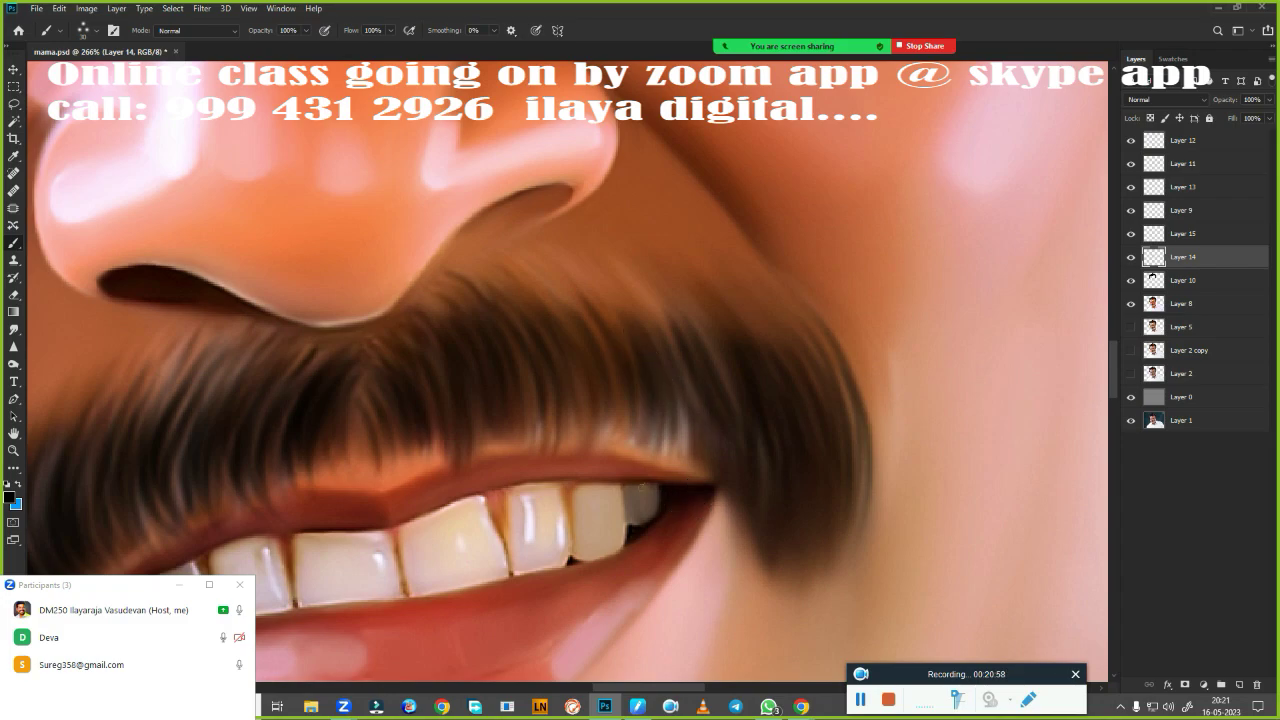
{"action": "left_click_drag", "start_coordinate": [511, 385], "coordinate": [516, 446]}
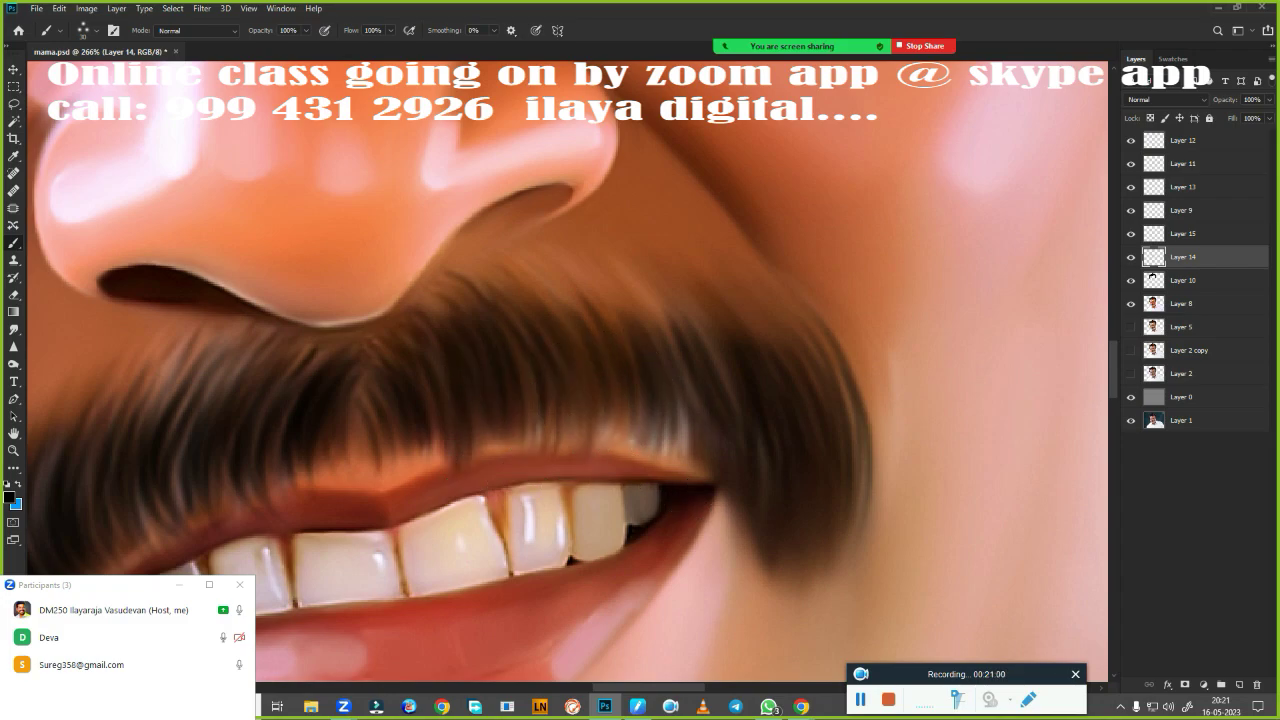
{"action": "left_click_drag", "start_coordinate": [525, 270], "coordinate": [503, 338]}
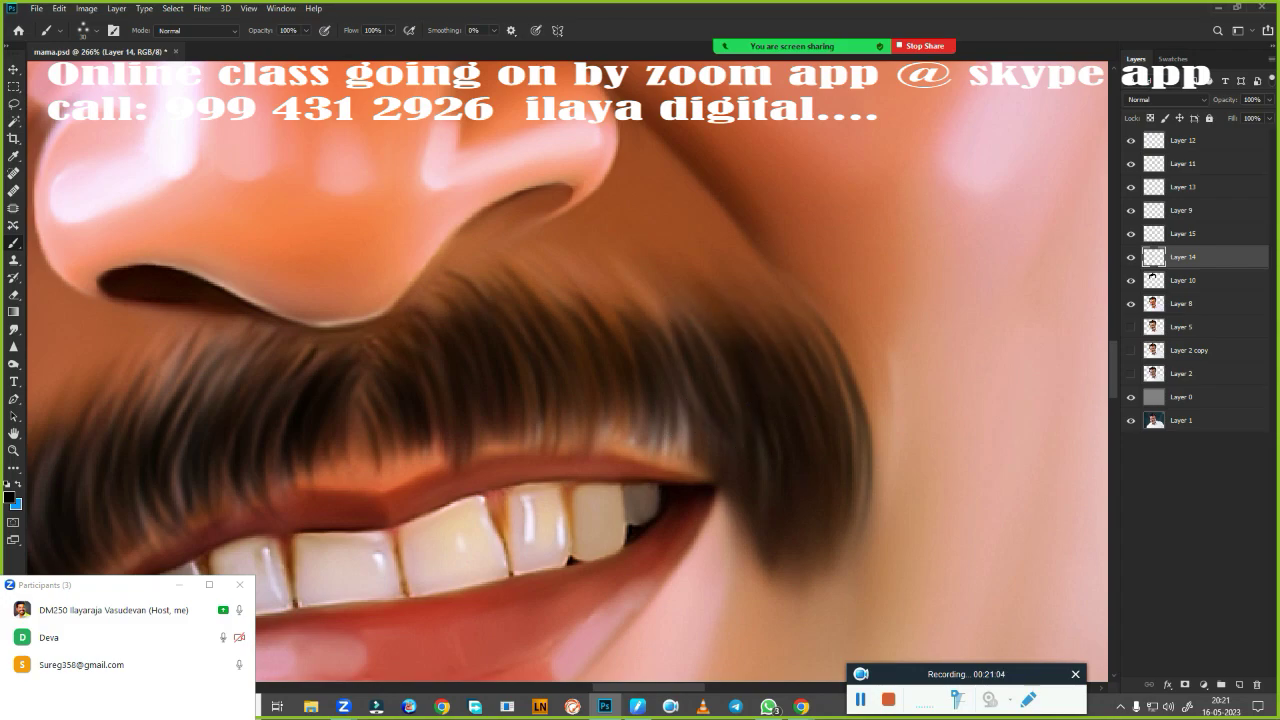
{"action": "left_click_drag", "start_coordinate": [845, 489], "coordinate": [773, 379]}
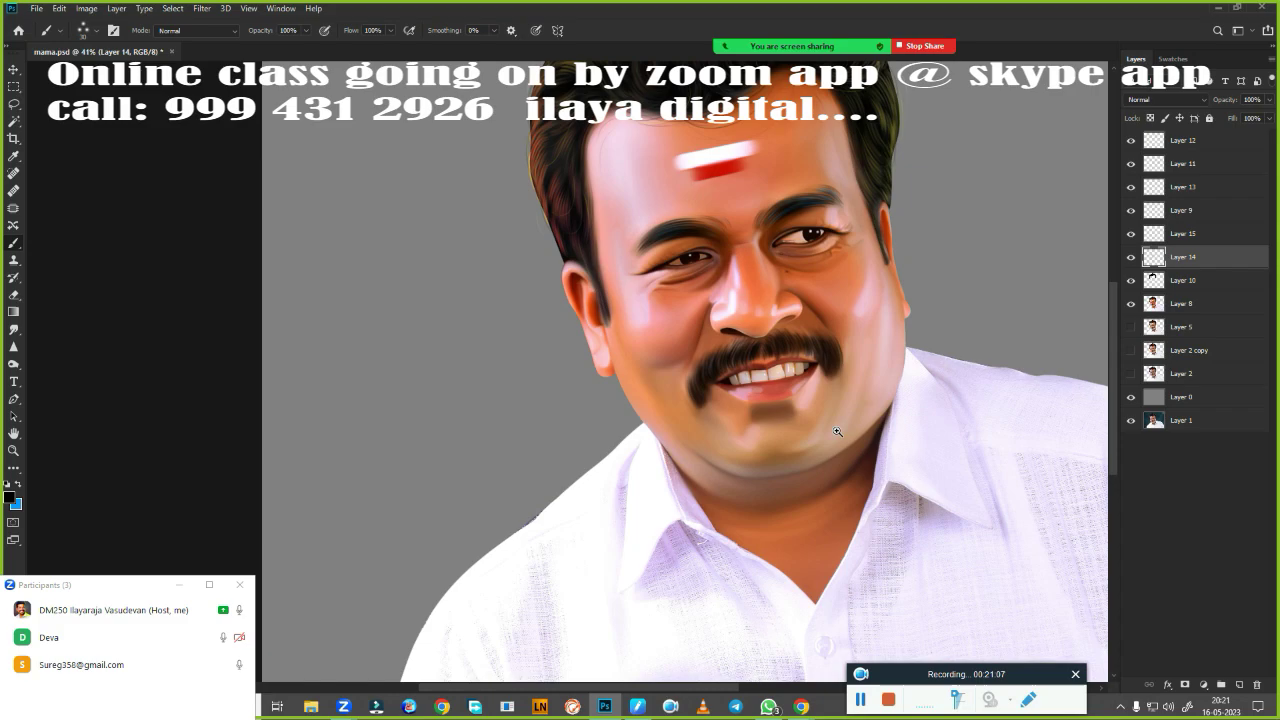
Toggle Layer 14 off and on to compare the hair strokes, fitting the portrait in view.
{"action": "left_click_drag", "start_coordinate": [773, 379], "coordinate": [833, 454]}
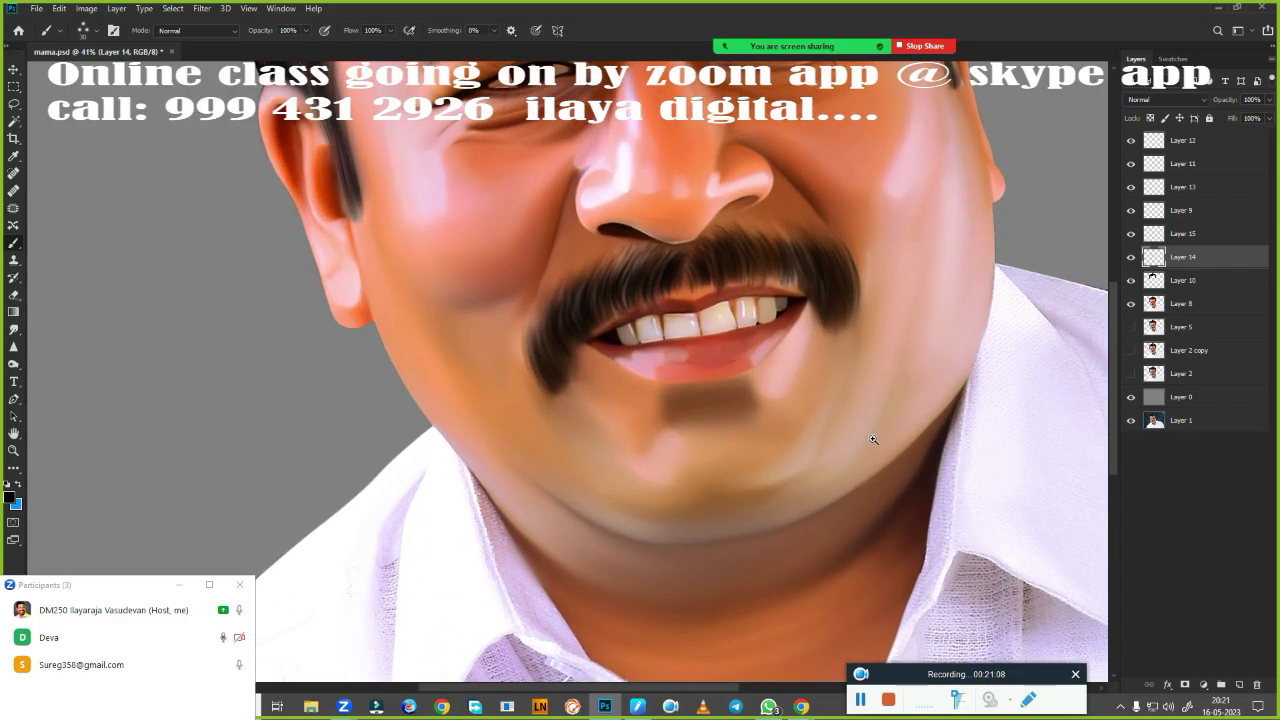
{"action": "left_click", "coordinate": [1131, 258]}
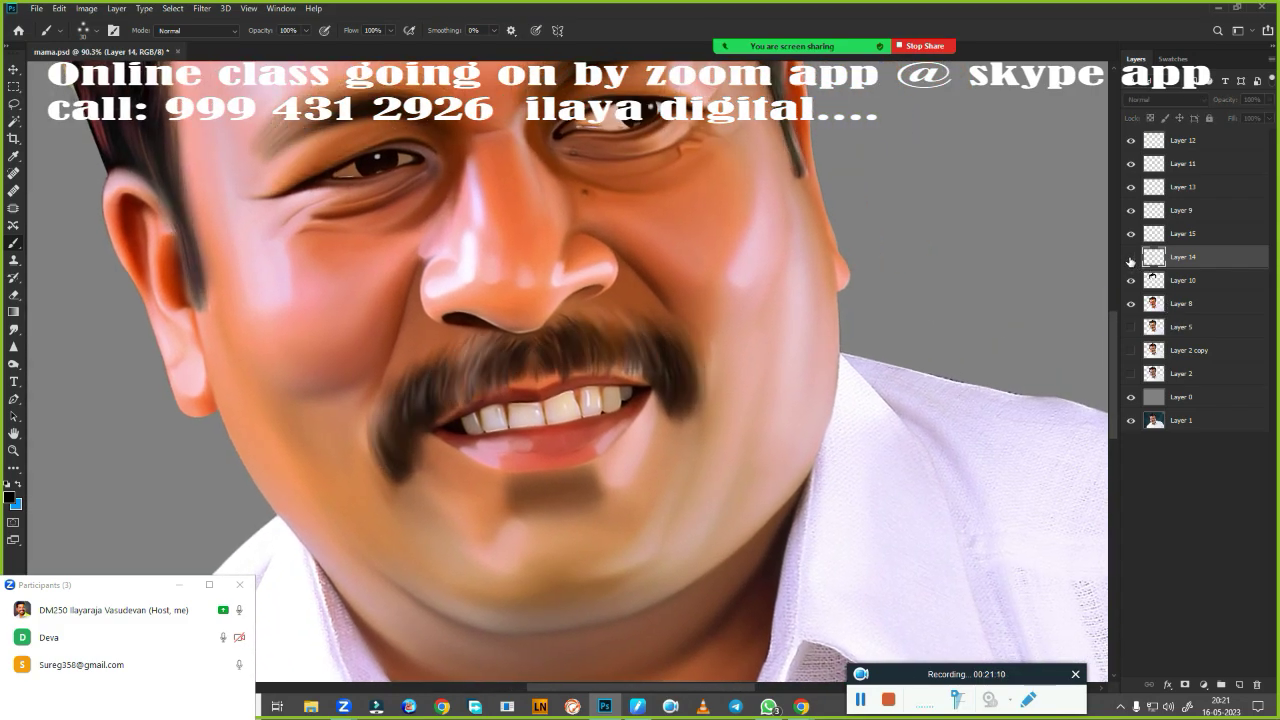
{"action": "left_click", "coordinate": [1131, 259]}
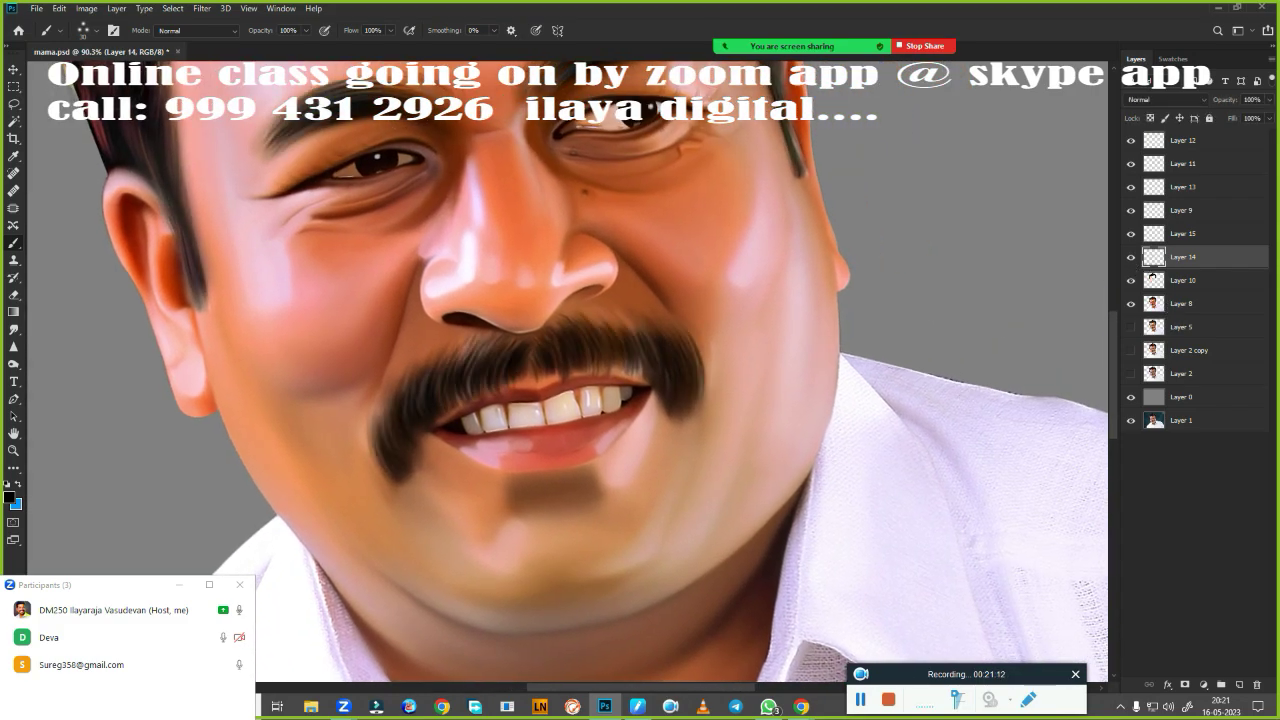
{"action": "left_click", "coordinate": [1131, 258]}
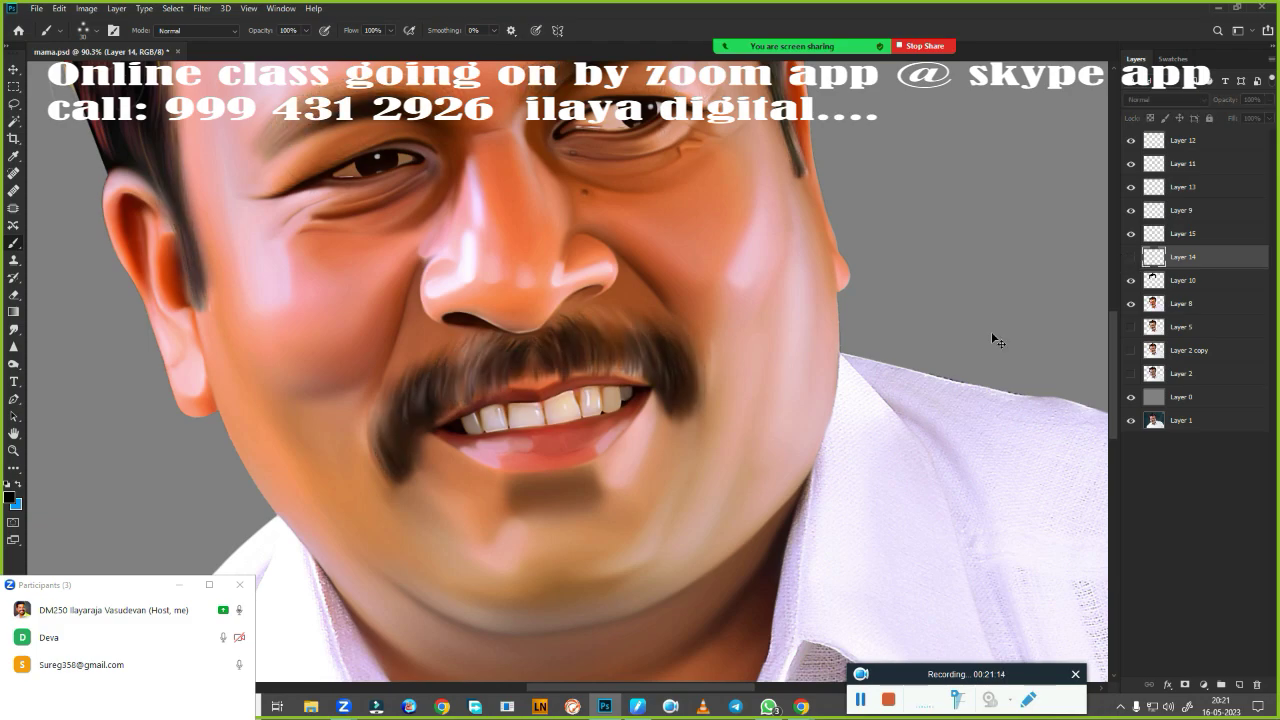
{"action": "key", "text": "ctrl+0"}
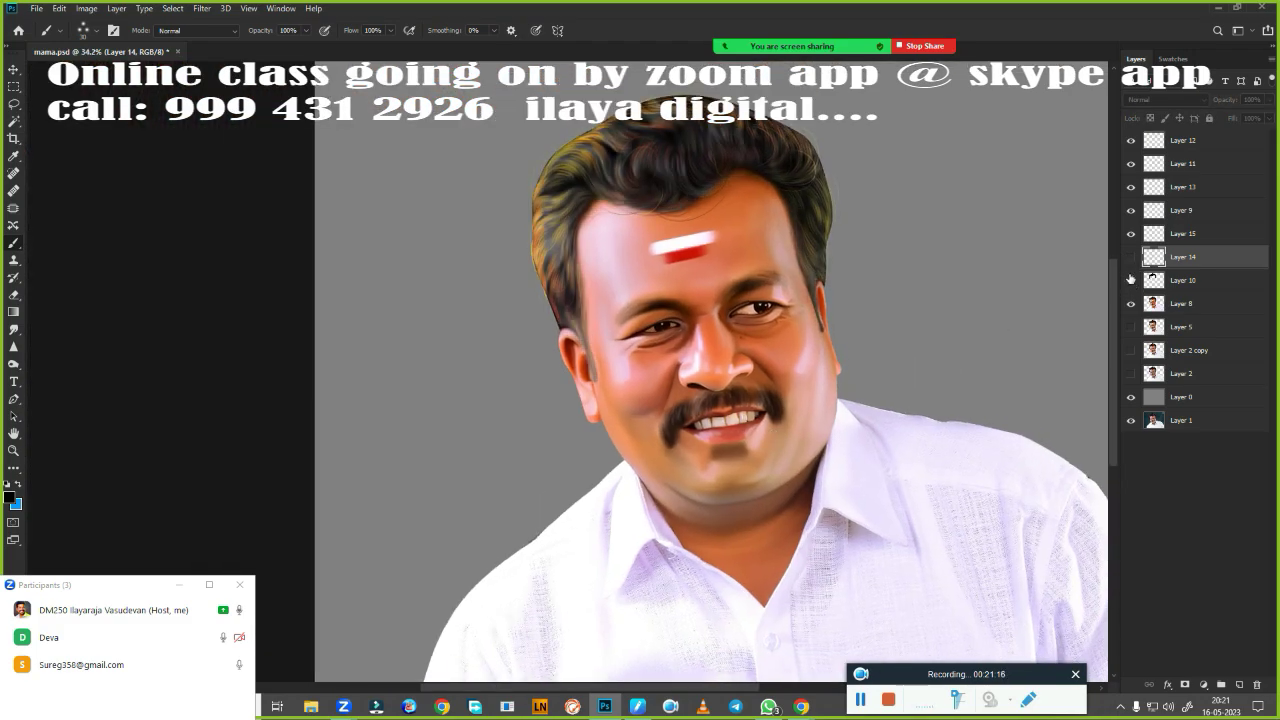
{"action": "left_click", "coordinate": [1131, 258]}
Lasso the mouth and chin area, copy it to a new layer, and reselect Layer 14.
{"action": "scroll", "coordinate": [886, 360], "scroll_direction": "up", "scroll_amount": 2}
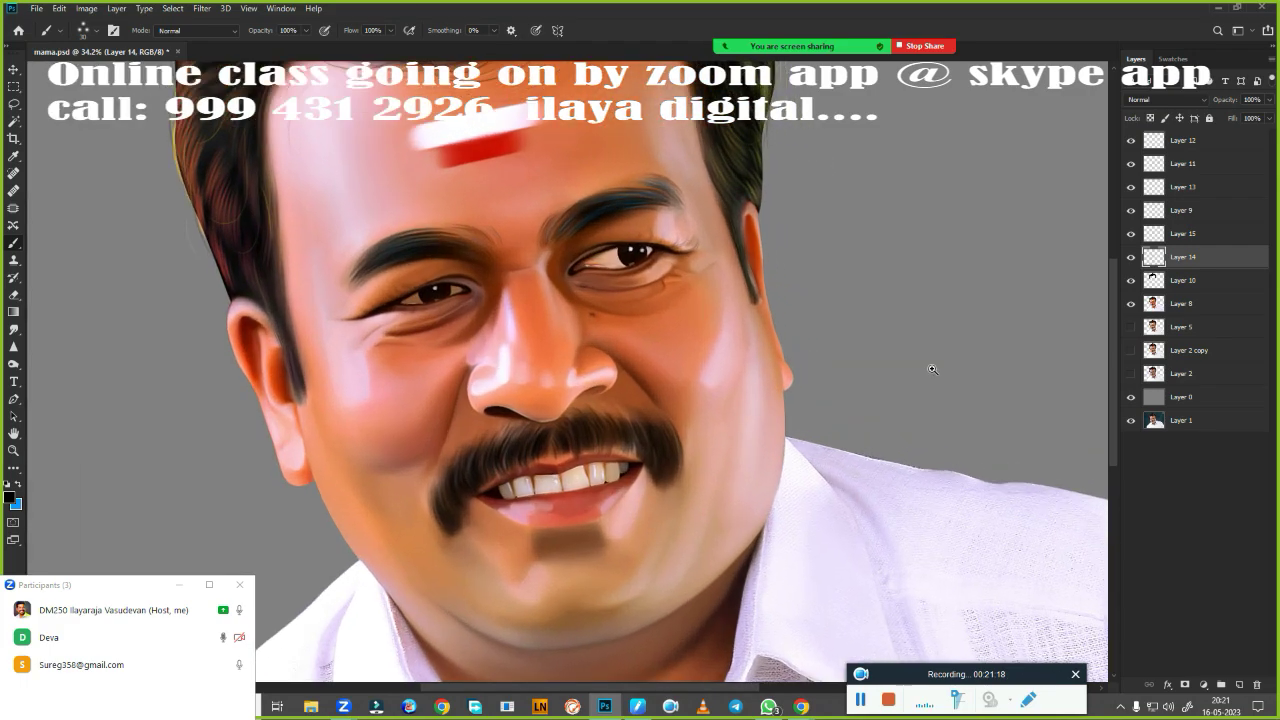
{"action": "scroll", "coordinate": [929, 366], "scroll_direction": "up", "scroll_amount": 2}
{"action": "scroll", "coordinate": [880, 300], "scroll_direction": "up", "scroll_amount": 1}
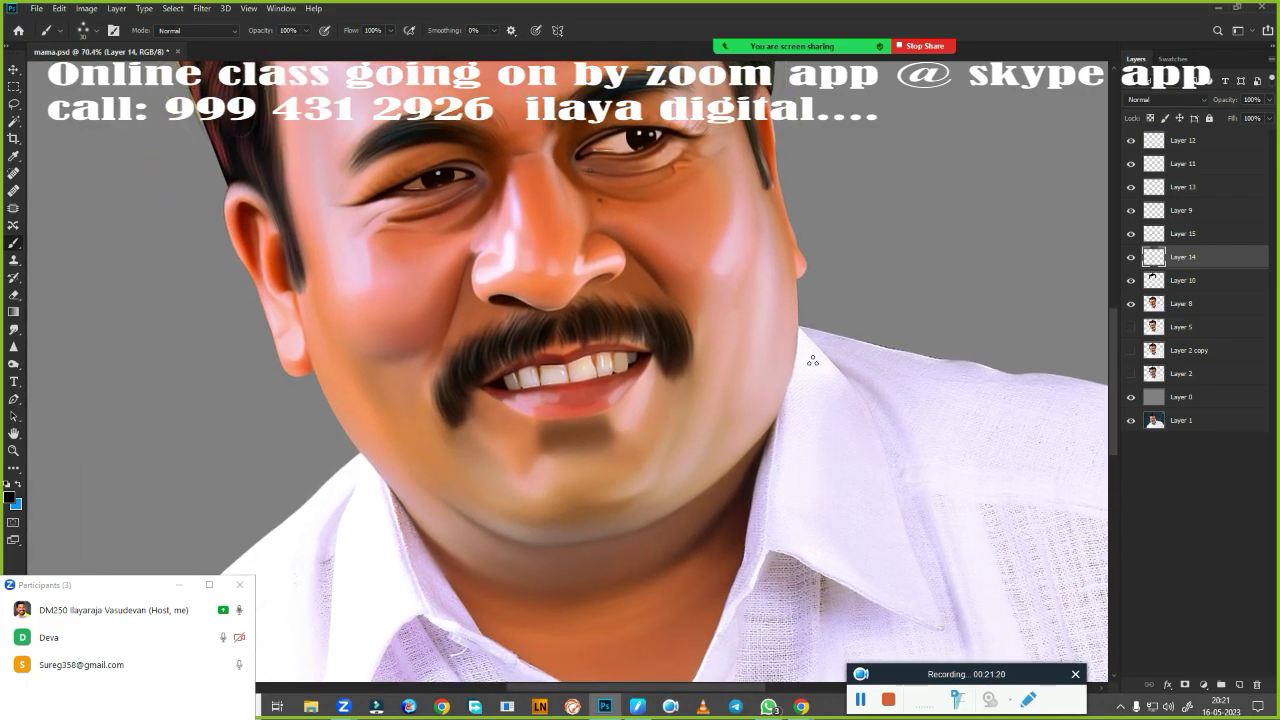
{"action": "key", "text": "l"}
{"action": "mouse_move", "coordinate": [710, 250]}
{"action": "left_mouse_down"}
{"action": "mouse_move", "coordinate": [680, 502]}
{"action": "mouse_move", "coordinate": [720, 255]}
{"action": "left_mouse_up"}
{"action": "key", "text": "ctrl+j"}
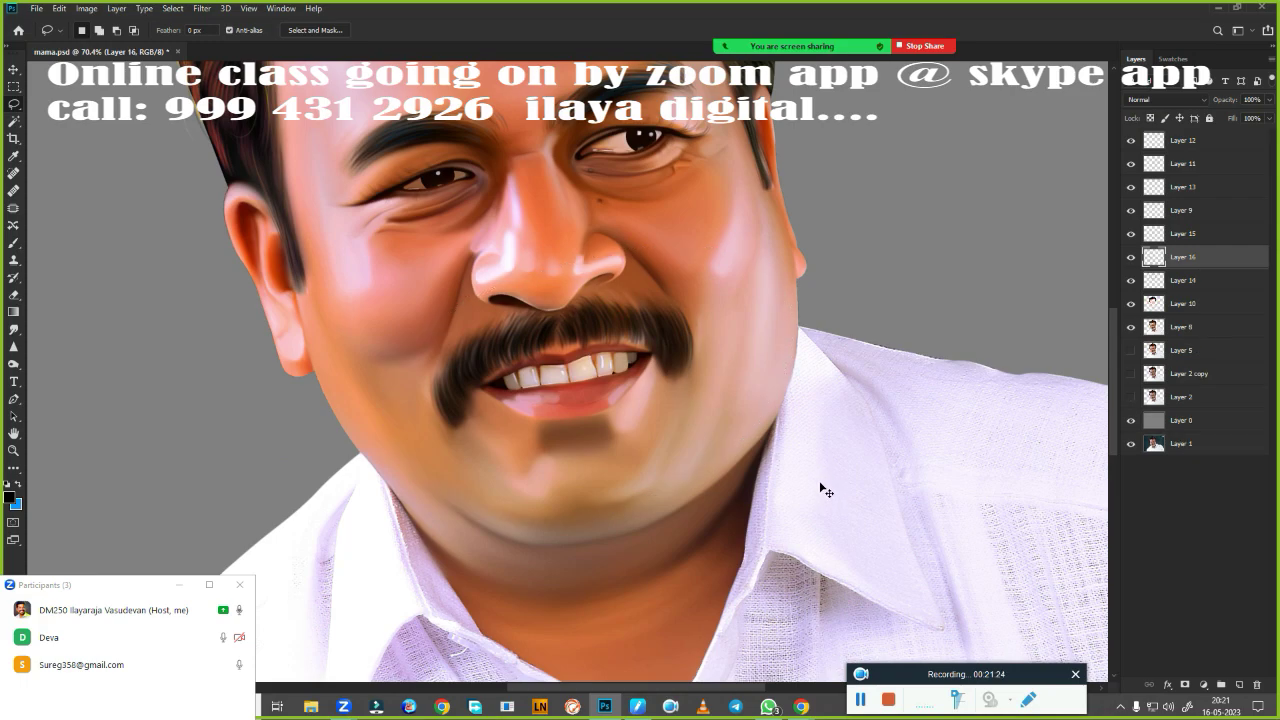
{"action": "left_click_drag", "start_coordinate": [745, 272], "coordinate": [640, 238]}
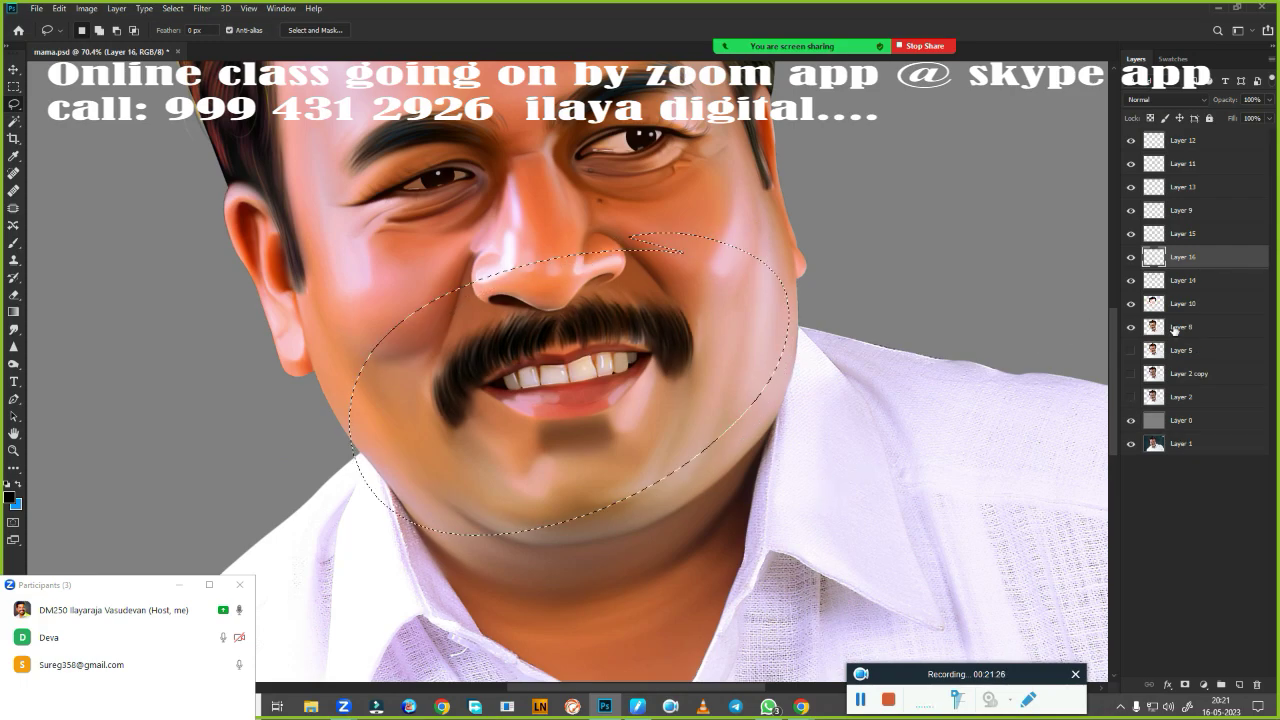
{"action": "left_click", "coordinate": [1212, 284]}
{"action": "left_click", "coordinate": [1132, 281]}
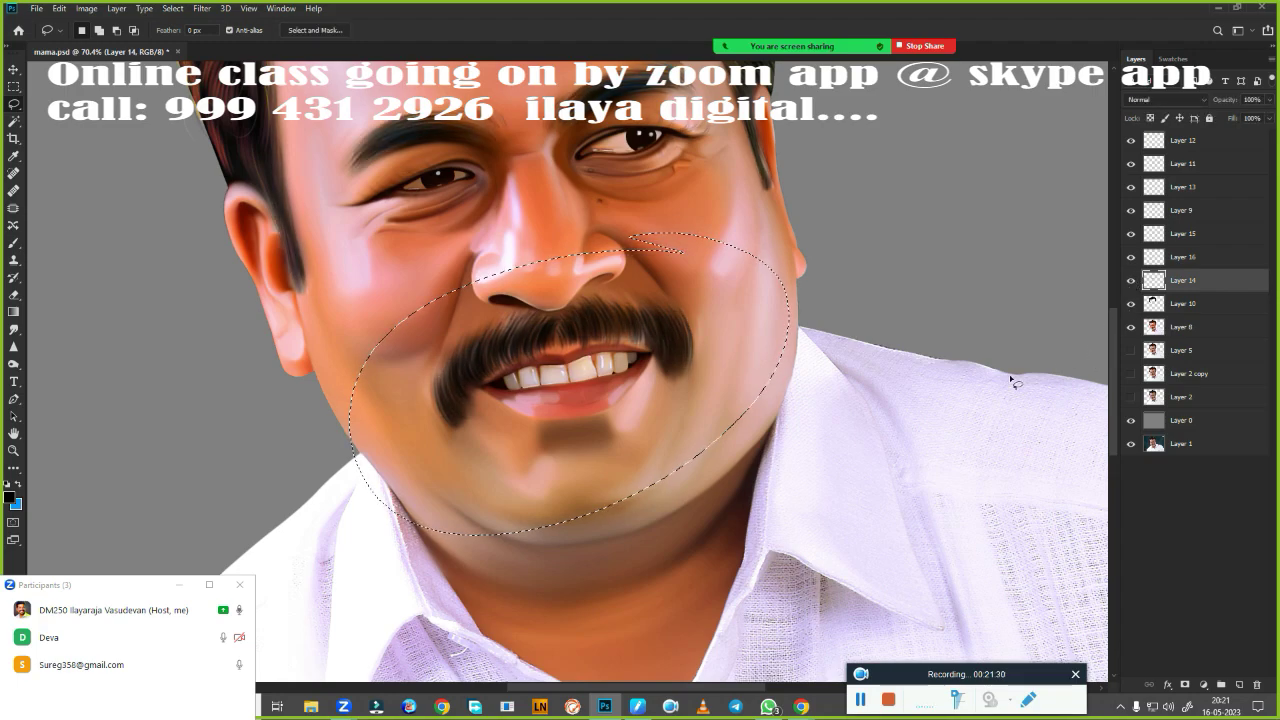
{"action": "mouse_move", "coordinate": [712, 397]}
{"action": "left_mouse_down"}
{"action": "mouse_move", "coordinate": [653, 407]}
{"action": "mouse_move", "coordinate": [720, 488]}
{"action": "left_mouse_up"}
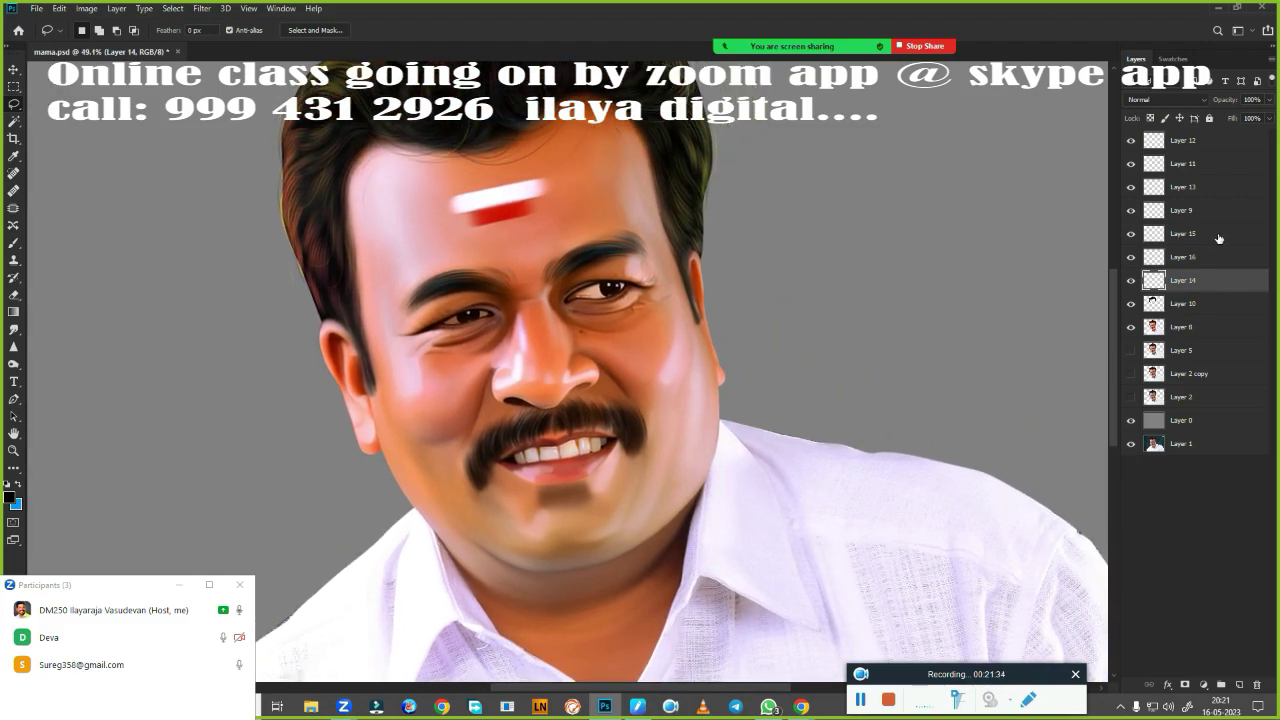
Show Layers 14 and 16, make Layer 16 active, and set its fill to 65%.
{"action": "left_click", "coordinate": [1131, 280]}
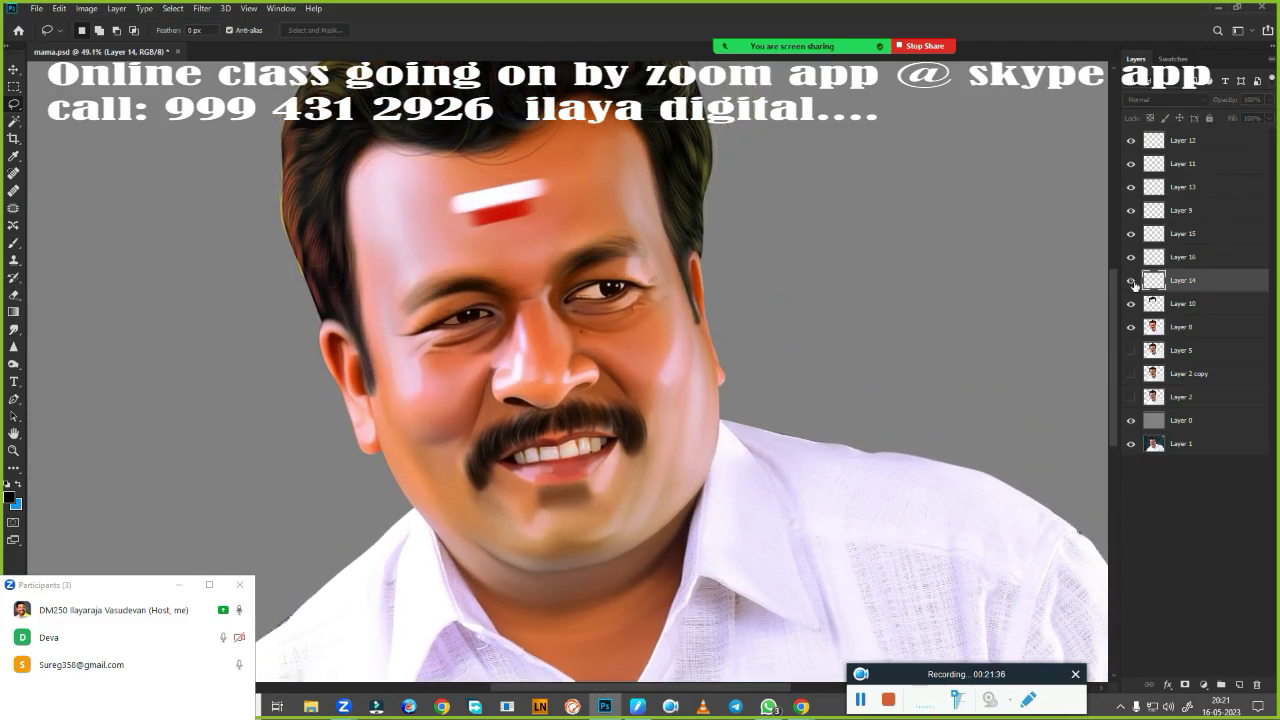
{"action": "left_click", "coordinate": [1131, 257]}
{"action": "left_click", "coordinate": [1131, 257]}
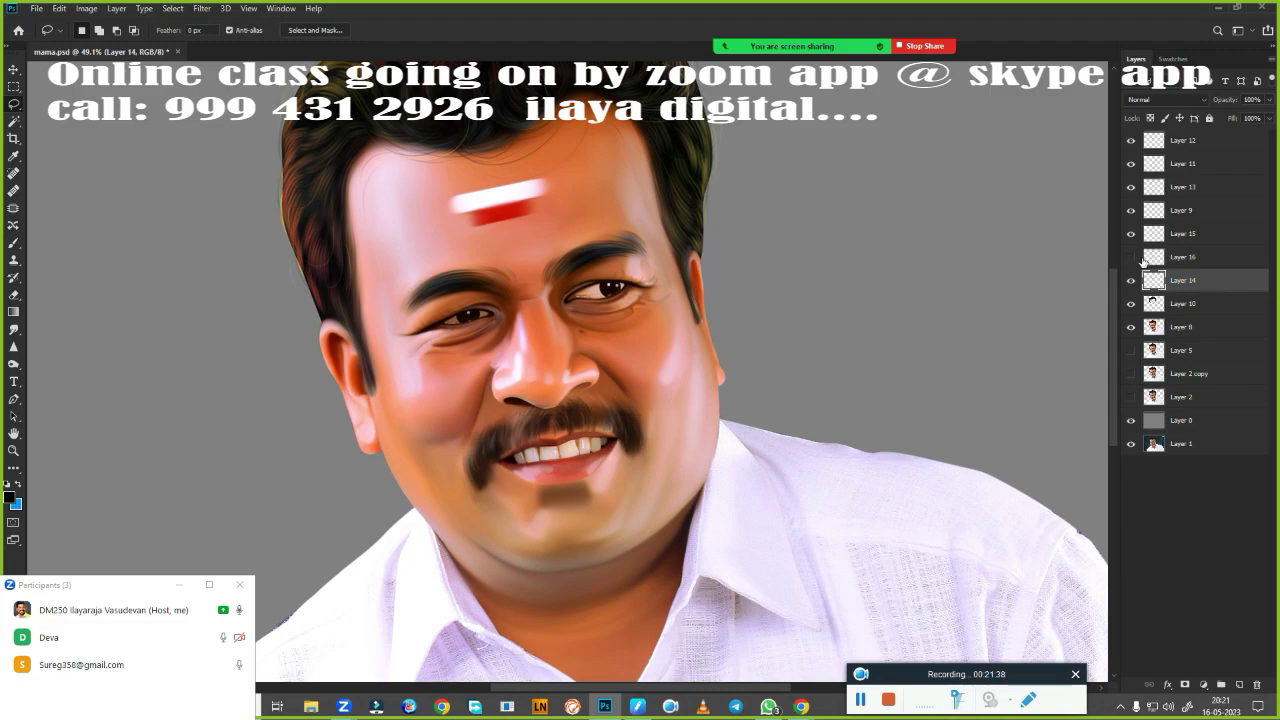
{"action": "left_click", "coordinate": [1195, 257]}
{"action": "left_click", "coordinate": [1267, 119]}
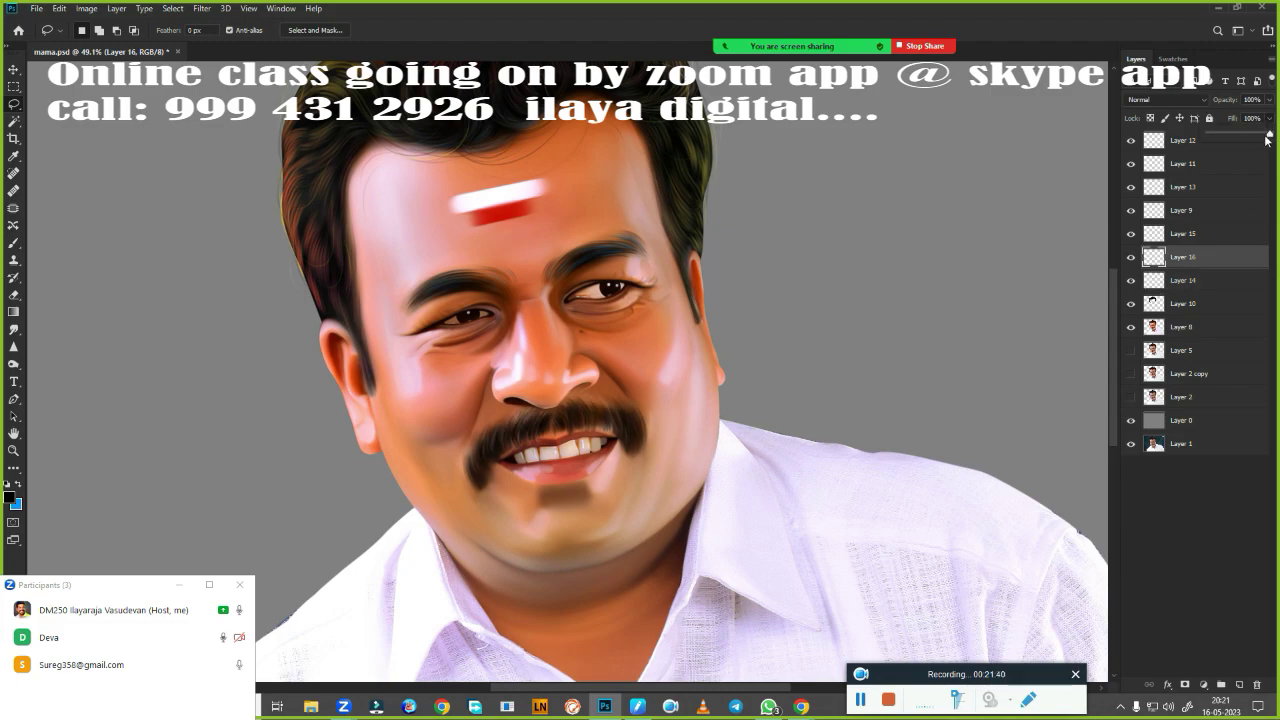
{"action": "left_click_drag", "start_coordinate": [1267, 134], "coordinate": [1245, 136]}
{"action": "left_click_drag", "start_coordinate": [478, 528], "coordinate": [892, 214]}
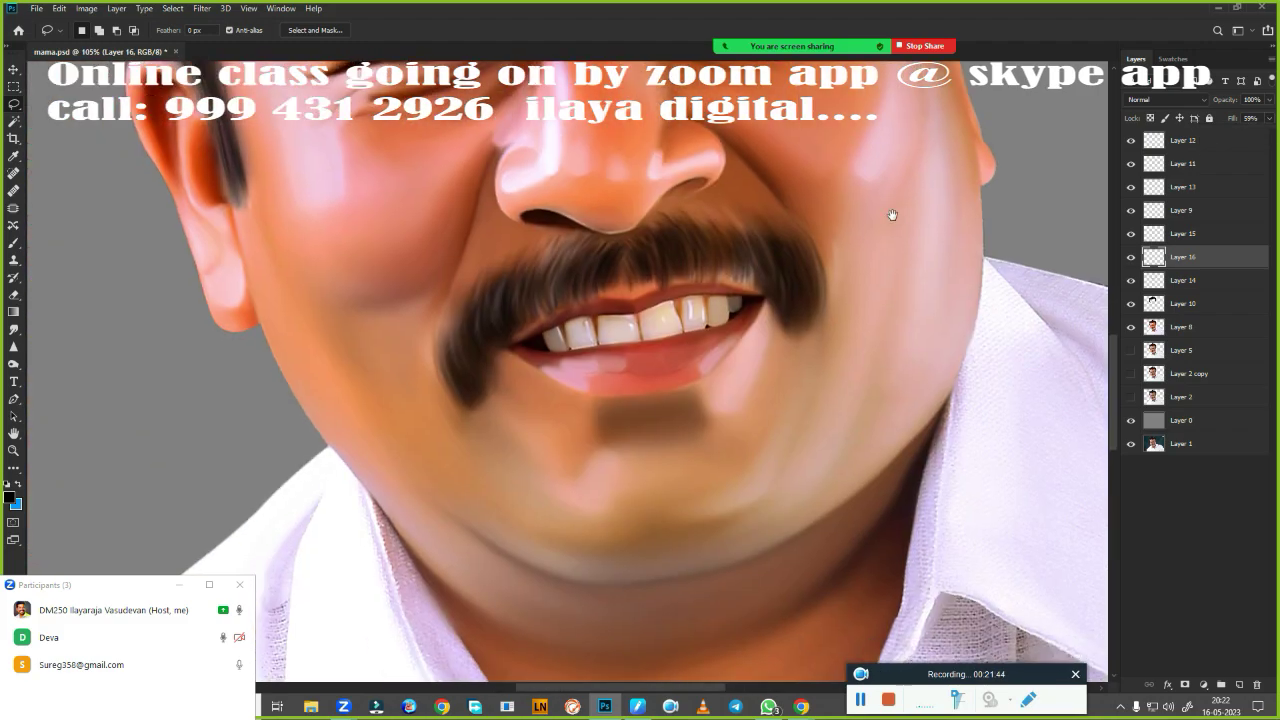
{"action": "left_click", "coordinate": [1269, 119]}
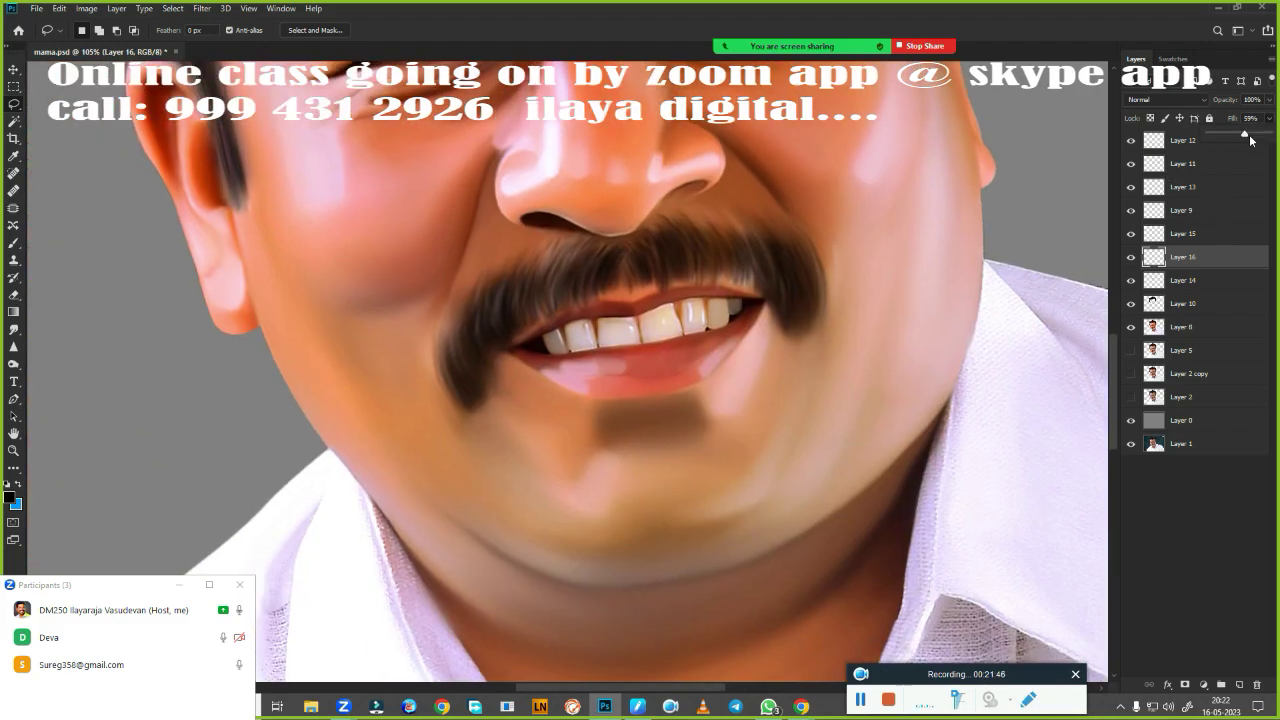
{"action": "mouse_move", "coordinate": [1249, 139]}
{"action": "left_mouse_down"}
{"action": "mouse_move", "coordinate": [1270, 133]}
{"action": "mouse_move", "coordinate": [1248, 139]}
{"action": "left_mouse_up"}
{"action": "scroll", "coordinate": [737, 391], "scroll_direction": "up", "scroll_amount": 3}
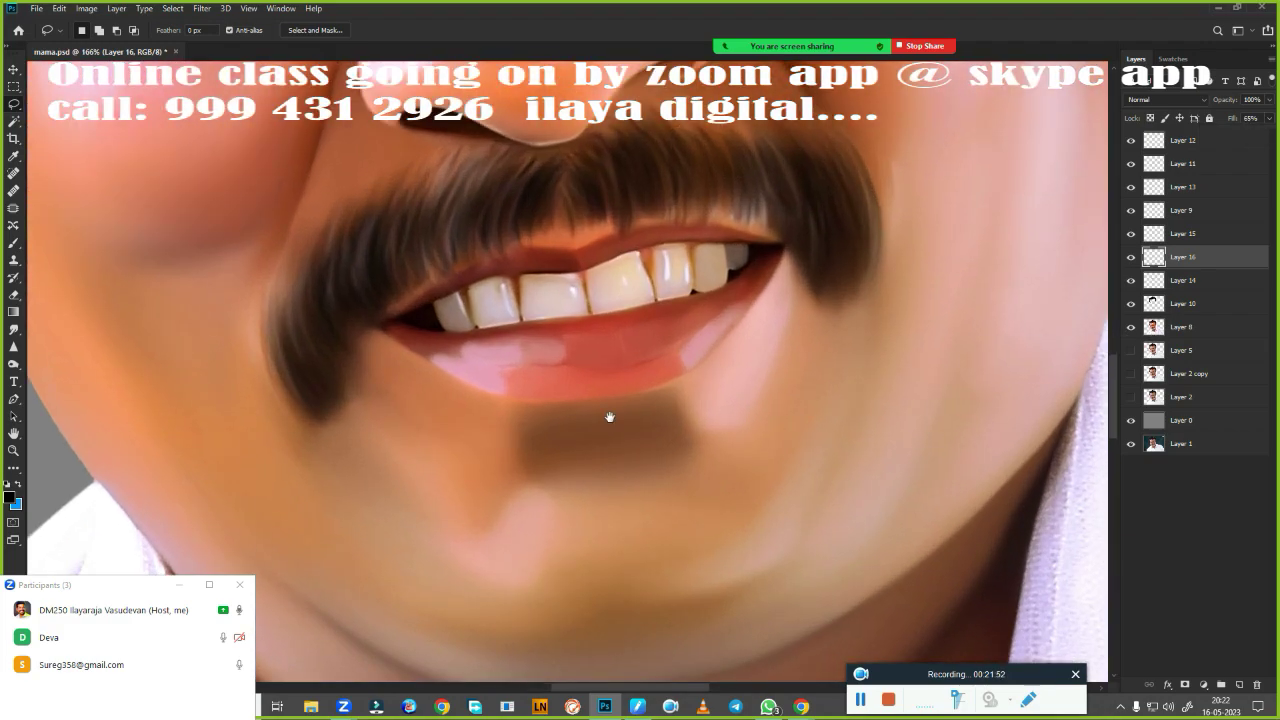
Paint fine strands into the moustache with swapped colours, then zoom out to the full portrait.
{"action": "key", "text": "x"}
{"action": "scroll", "coordinate": [442, 453], "scroll_direction": "up", "scroll_amount": 1}
{"action": "scroll", "coordinate": [514, 534], "scroll_direction": "up", "scroll_amount": 1}
{"action": "key", "text": "b"}
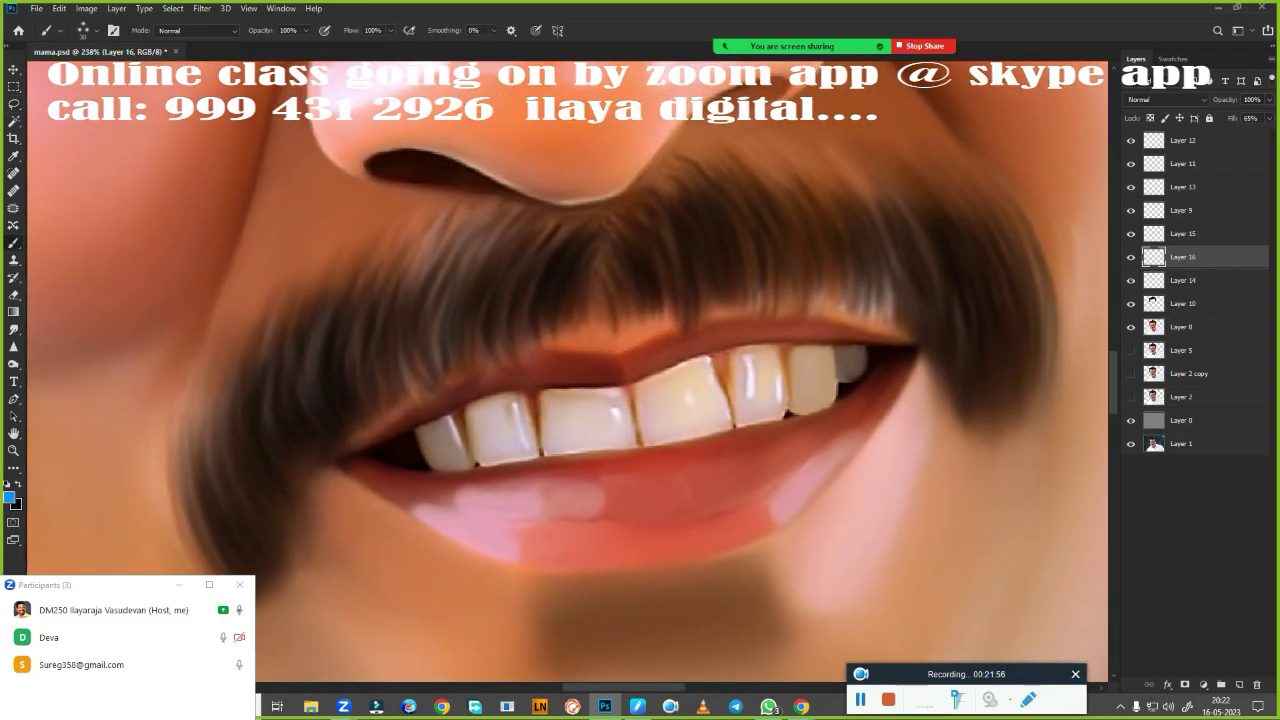
{"action": "left_click_drag", "start_coordinate": [563, 280], "coordinate": [572, 245]}
{"action": "left_click_drag", "start_coordinate": [536, 324], "coordinate": [545, 268]}
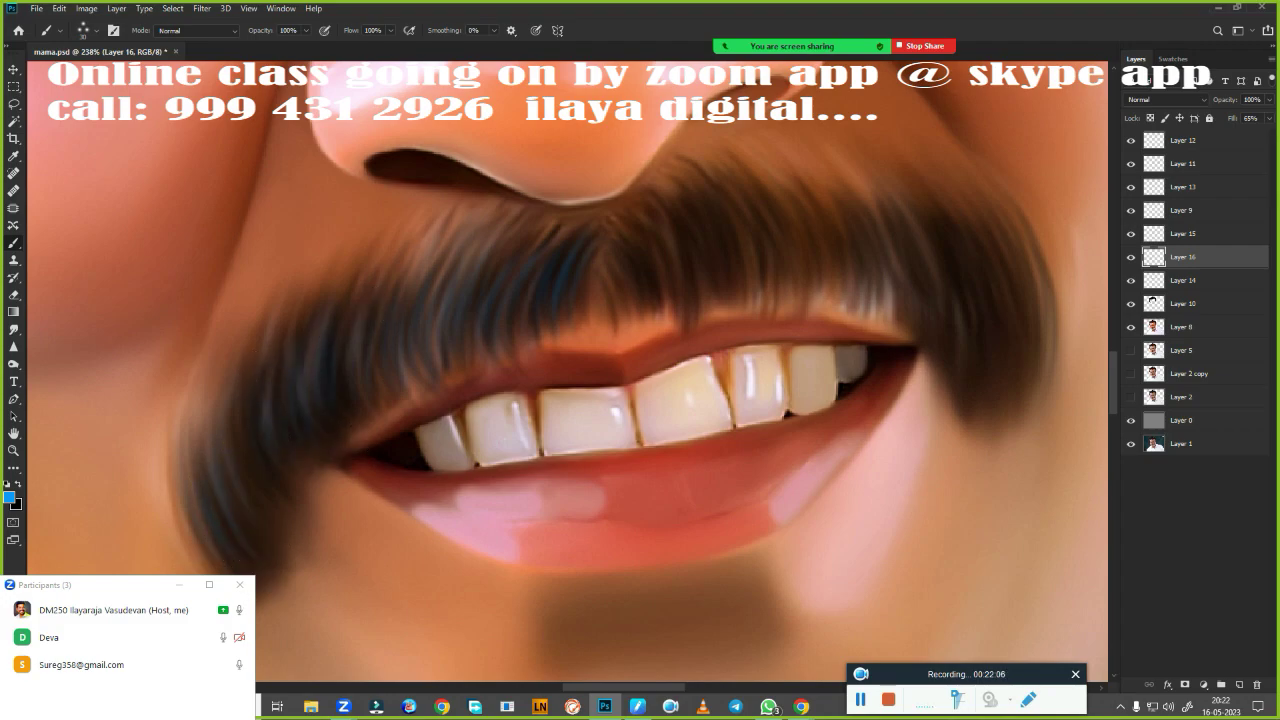
{"action": "left_click_drag", "start_coordinate": [746, 369], "coordinate": [511, 464]}
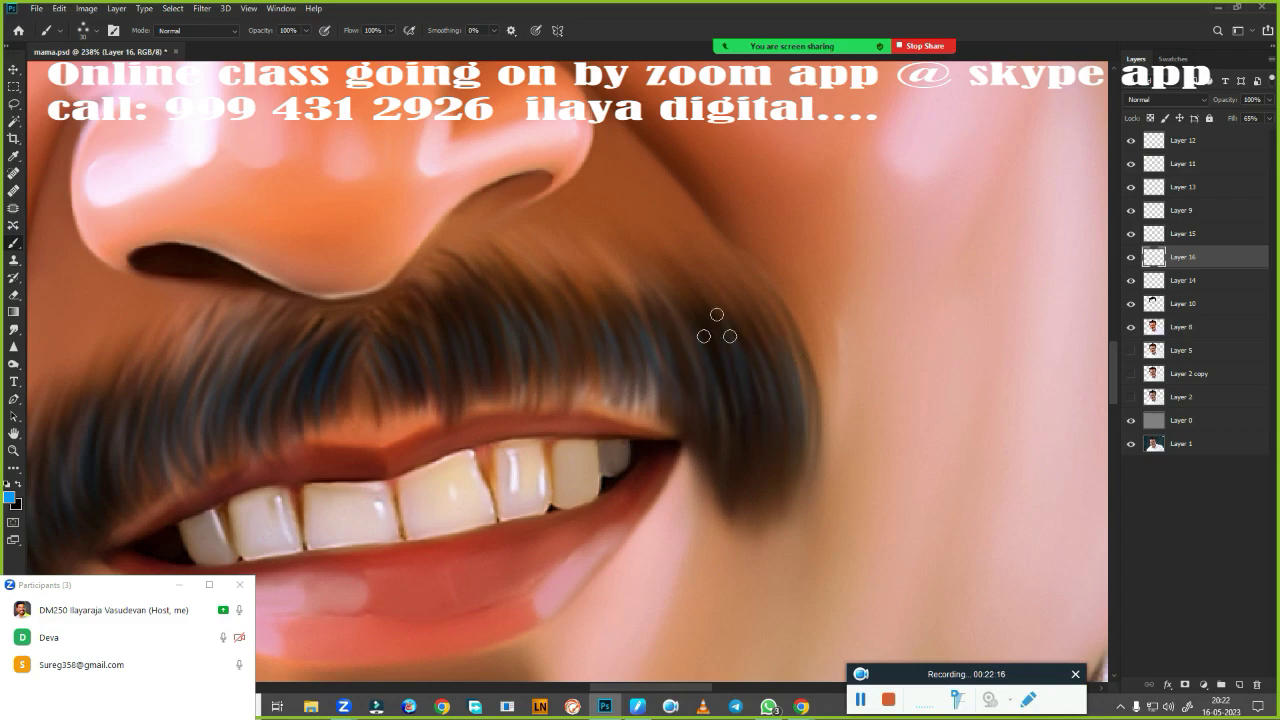
{"action": "scroll", "coordinate": [680, 505], "scroll_direction": "down", "scroll_amount": 2}
{"action": "scroll", "coordinate": [700, 470], "scroll_direction": "down", "scroll_amount": 4}
{"action": "scroll", "coordinate": [705, 450], "scroll_direction": "down", "scroll_amount": 1}
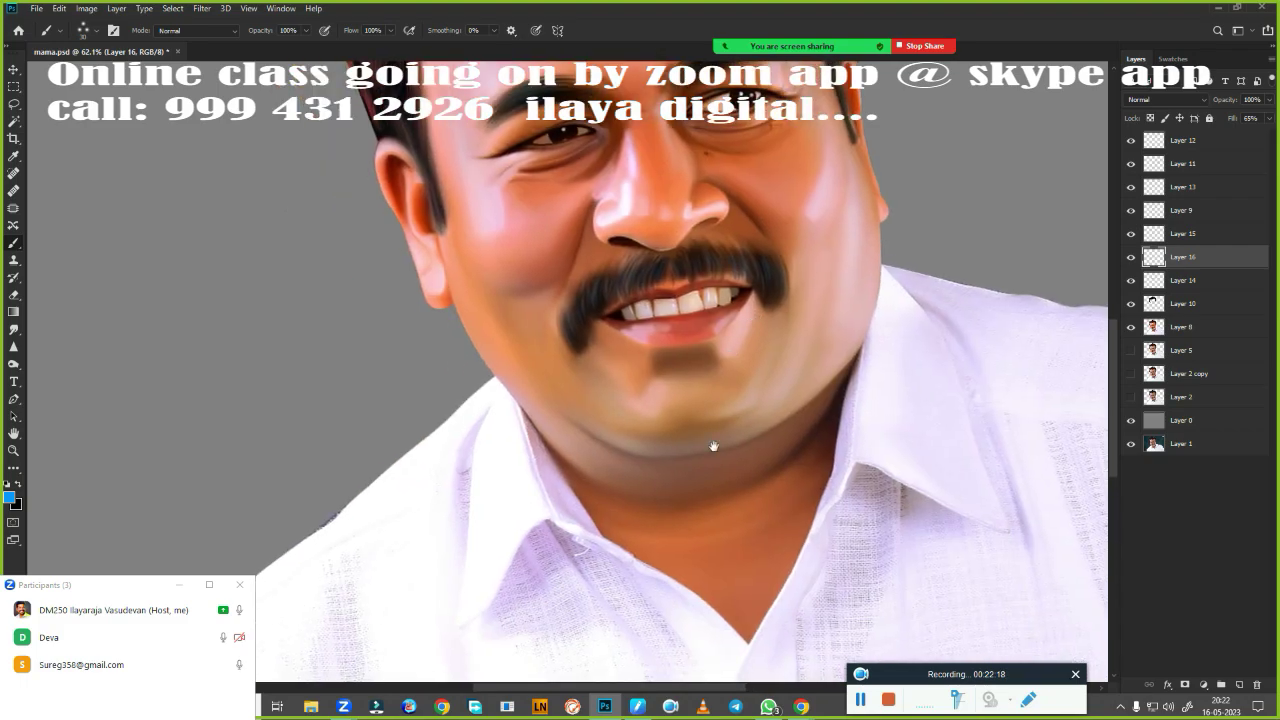
{"action": "scroll", "coordinate": [710, 446], "scroll_direction": "down", "scroll_amount": 2}
{"action": "scroll", "coordinate": [710, 446], "scroll_direction": "down", "scroll_amount": 2}
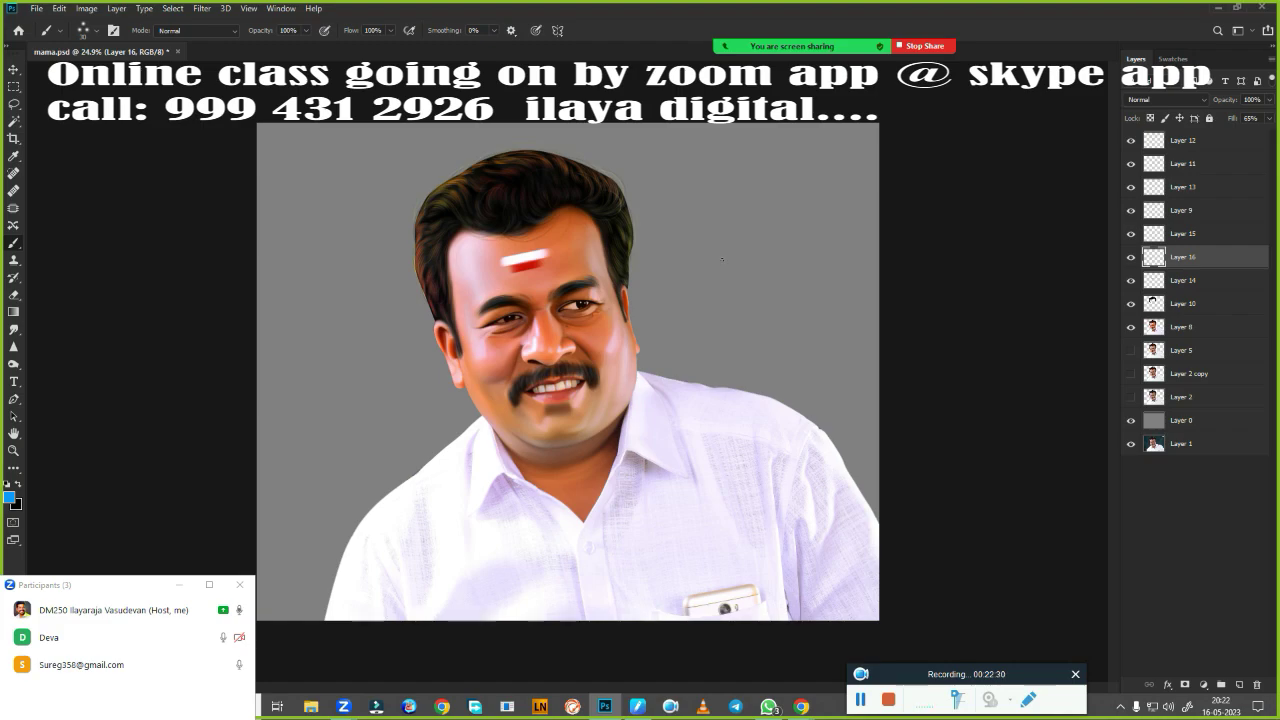
Add a new layer above Layer 14 and set up a soft brush with white foreground colour.
{"action": "left_click", "coordinate": [1237, 288]}
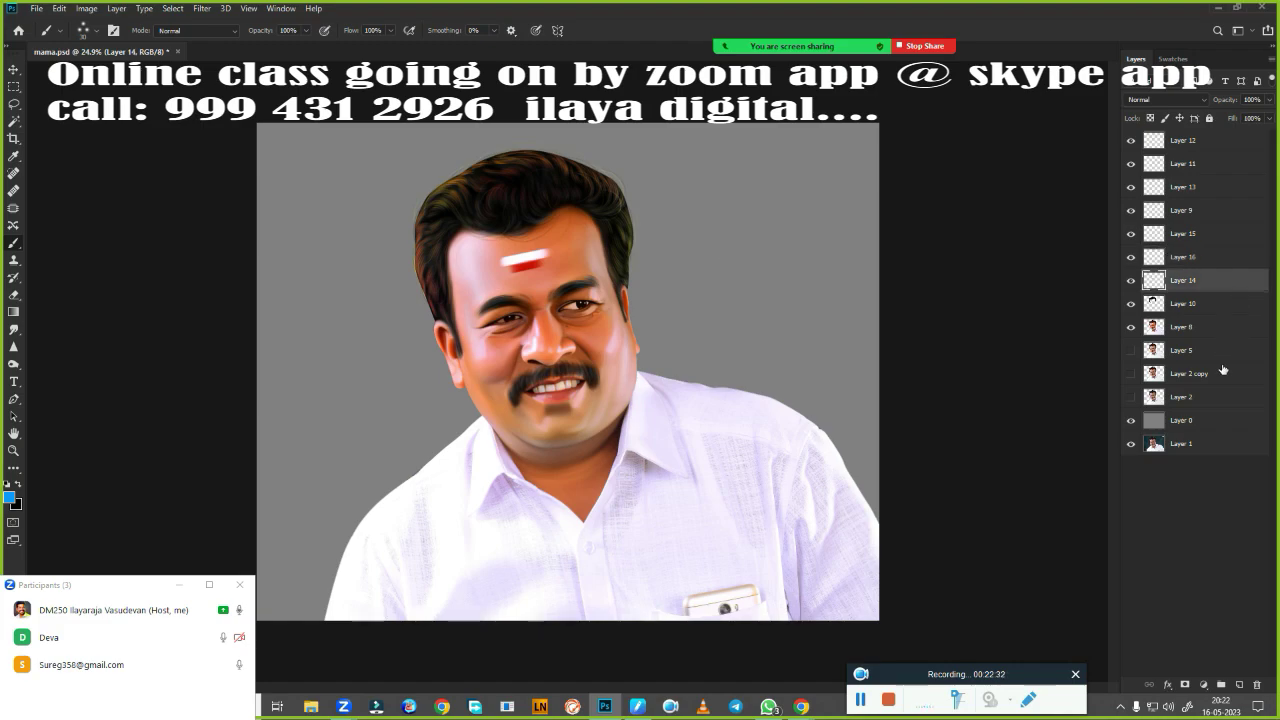
{"action": "left_click", "coordinate": [1239, 684]}
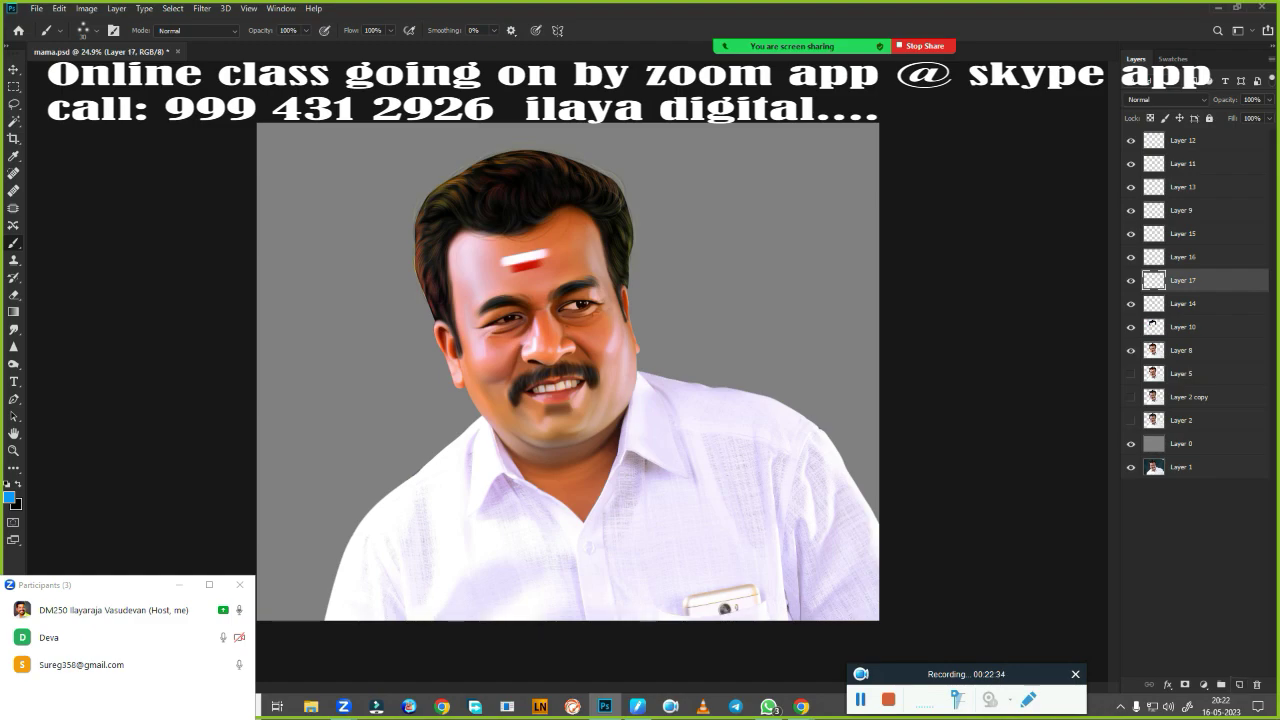
{"action": "right_click", "coordinate": [565, 313]}
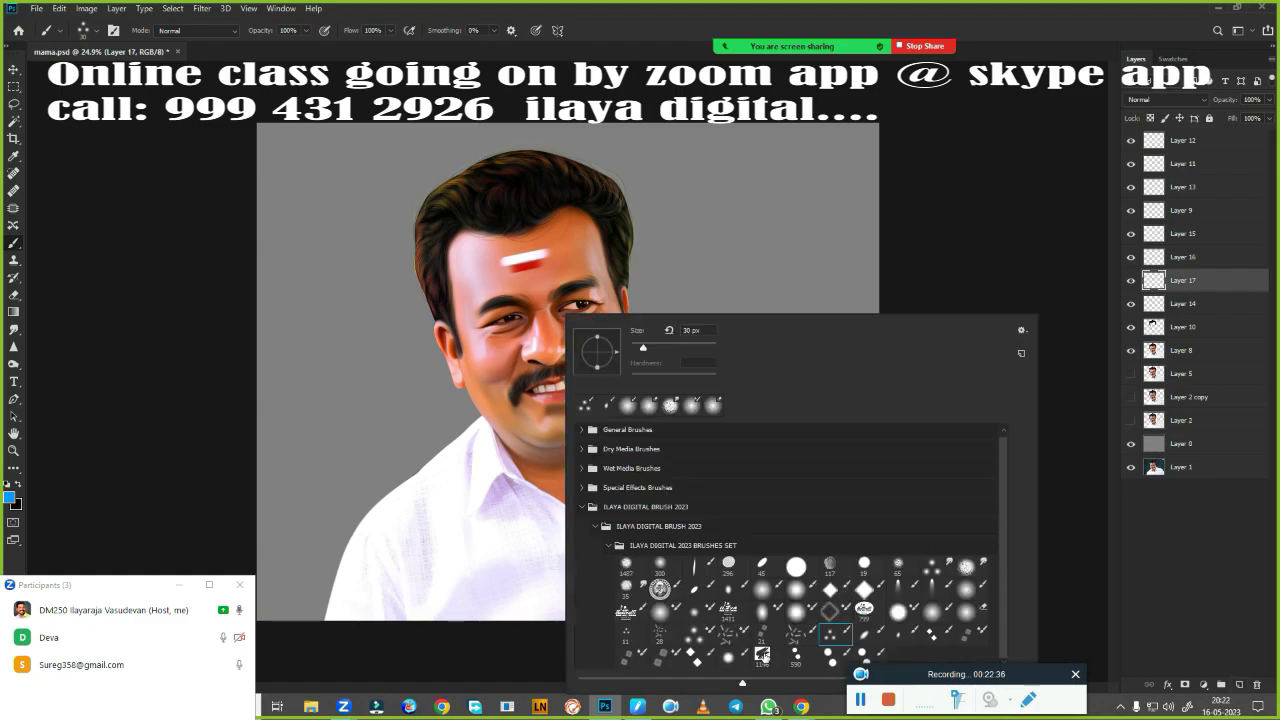
{"action": "left_click", "coordinate": [733, 657]}
{"action": "key", "text": "Return"}
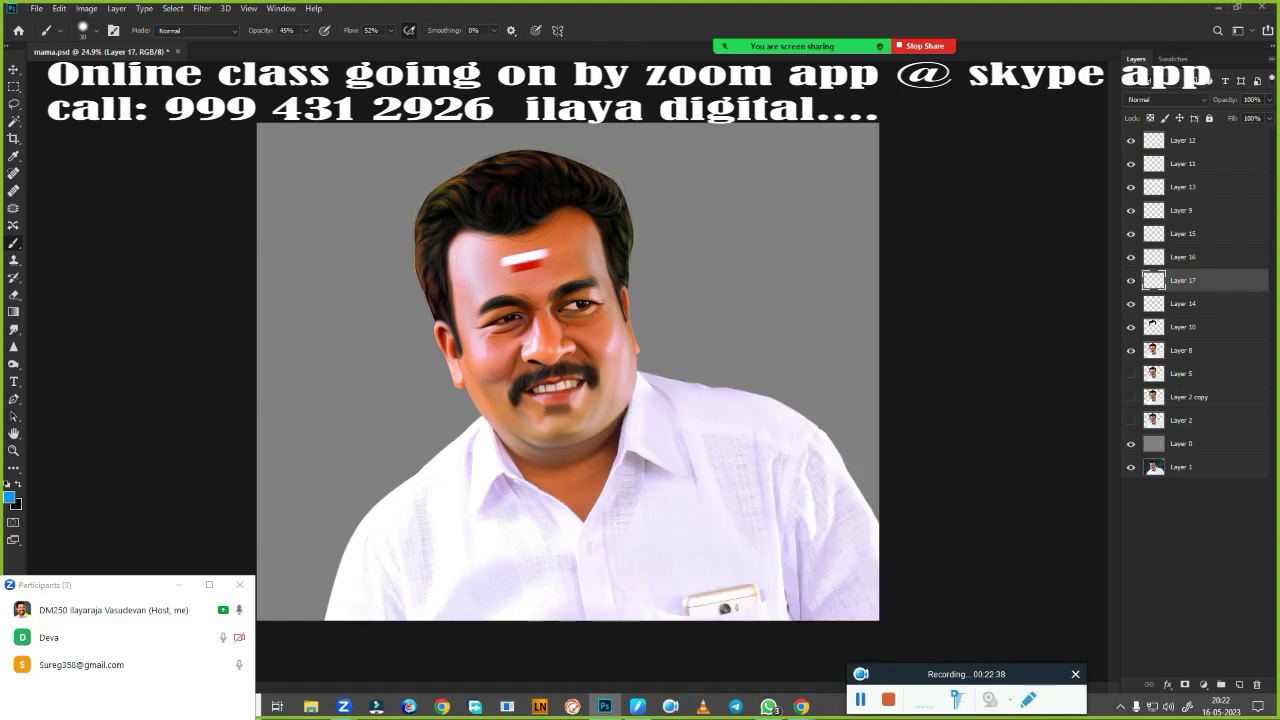
{"action": "left_click", "coordinate": [12, 498]}
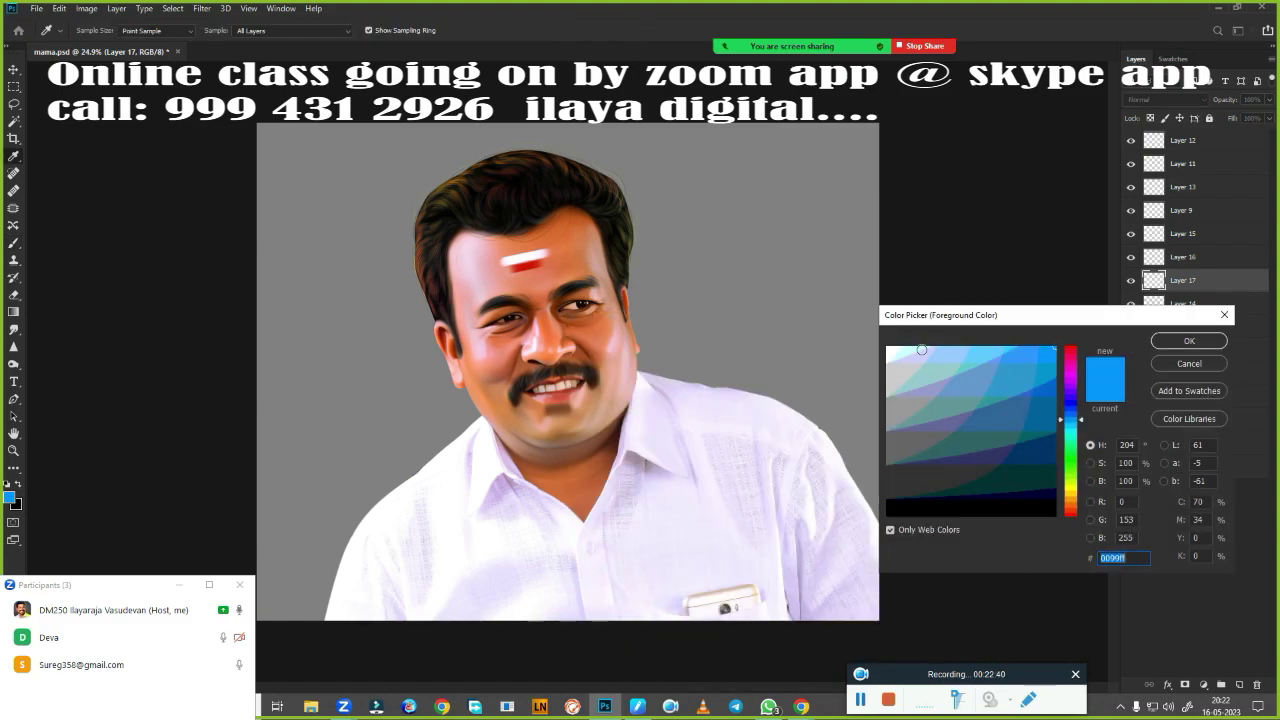
{"action": "left_click", "coordinate": [889, 352]}
{"action": "left_click", "coordinate": [1189, 340]}
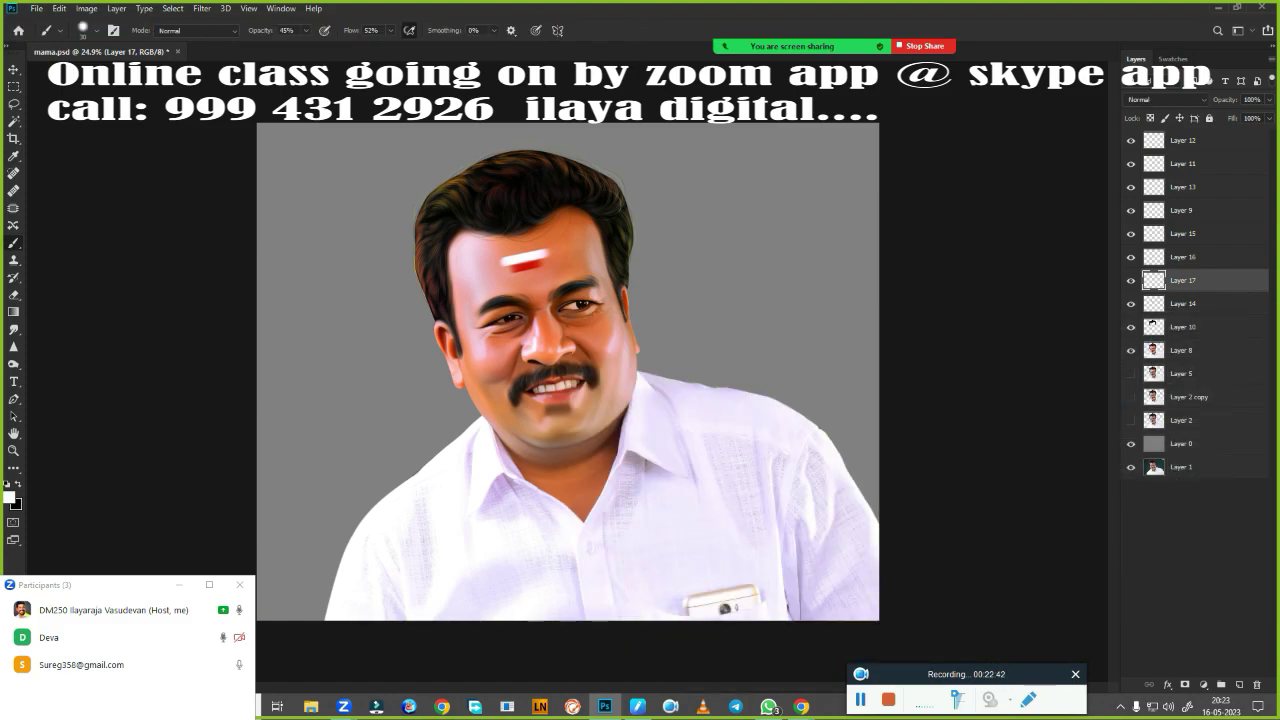
Paint white highlights on the forehead edge, nostril, eyelid, nose bridge and cheek.
{"action": "scroll", "coordinate": [584, 422], "scroll_direction": "up", "scroll_amount": 5}
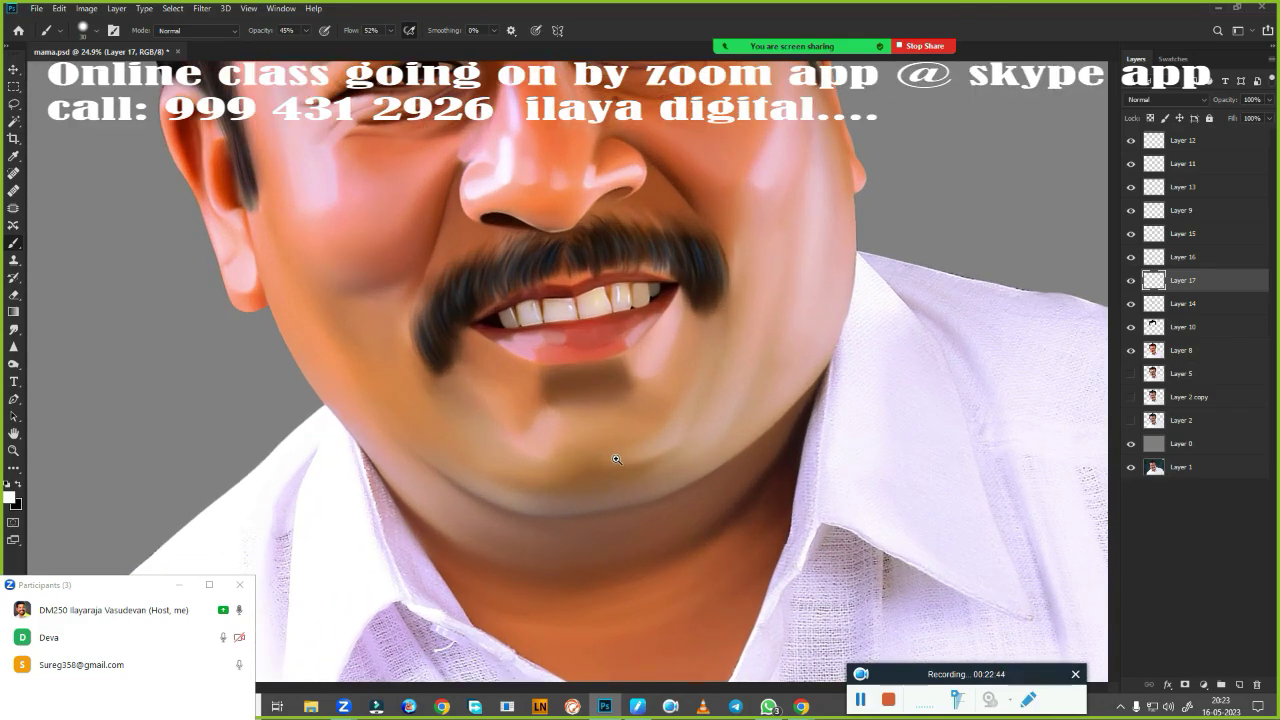
{"action": "scroll", "coordinate": [514, 391], "scroll_direction": "up", "scroll_amount": 2}
{"action": "left_click_drag", "start_coordinate": [523, 337], "coordinate": [663, 606]}
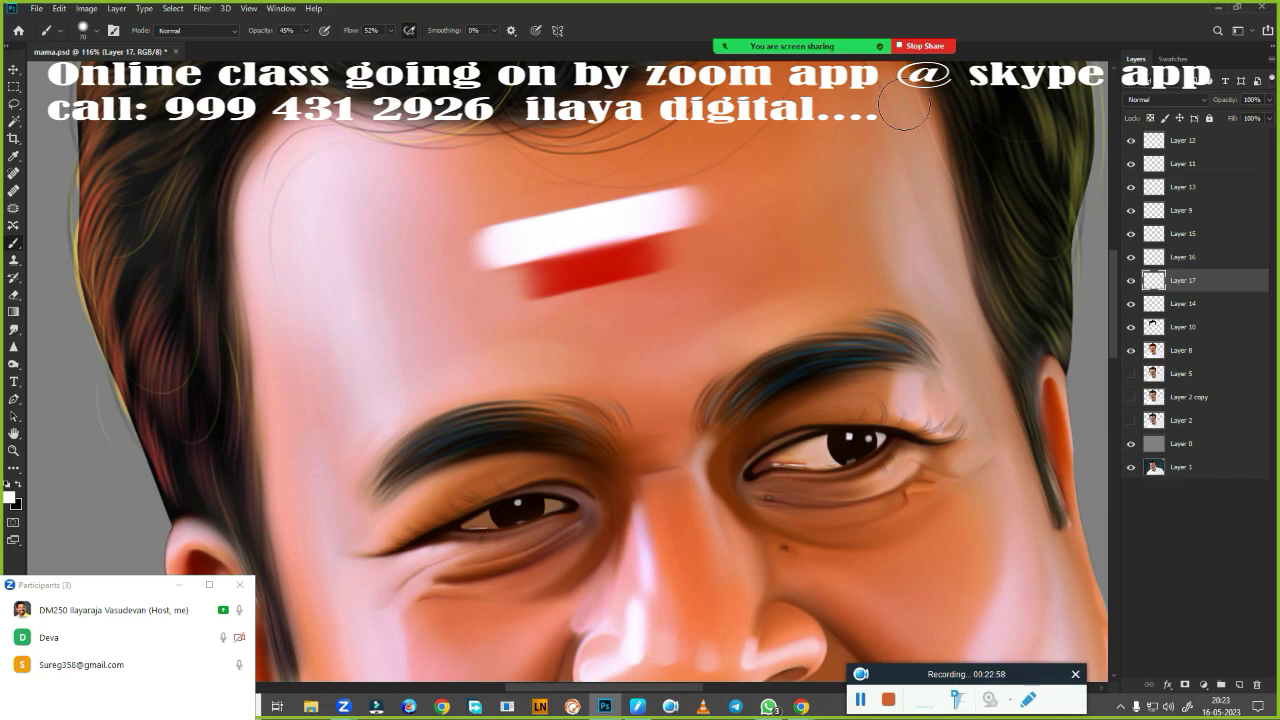
{"action": "left_click_drag", "start_coordinate": [892, 92], "coordinate": [930, 245]}
{"action": "left_click_drag", "start_coordinate": [960, 571], "coordinate": [814, 357]}
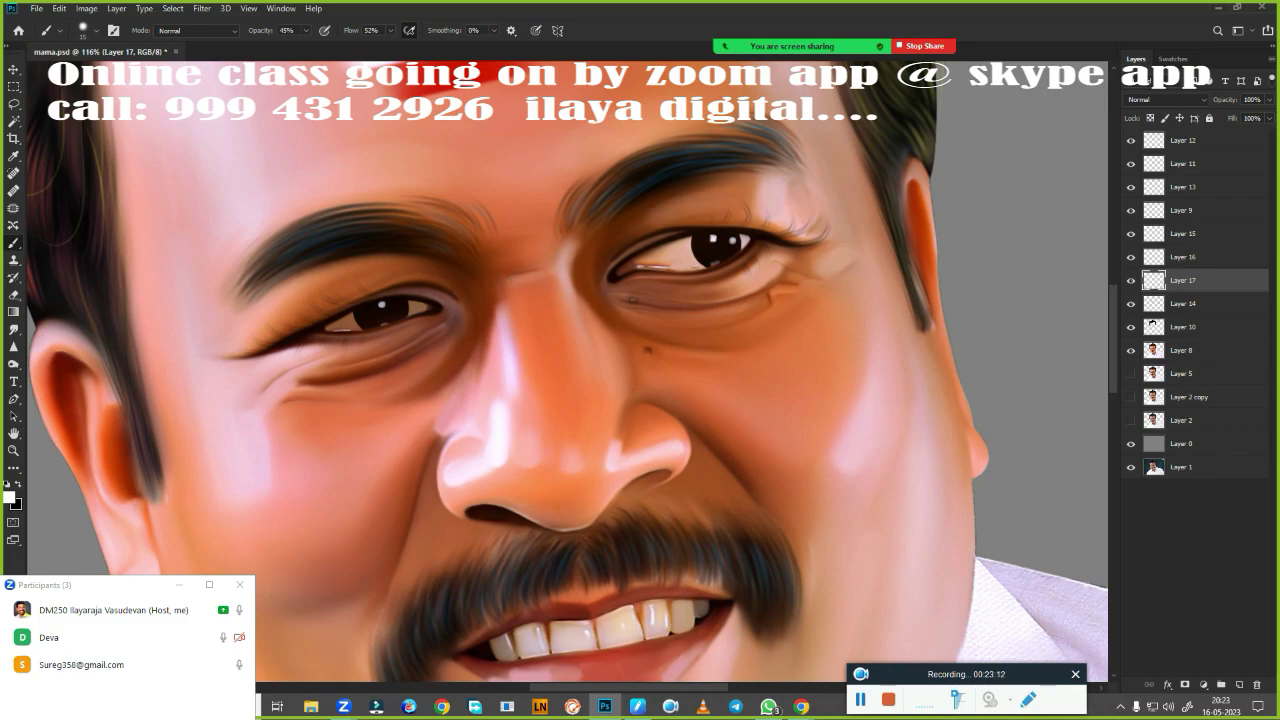
{"action": "key", "text": "bracketright"}
{"action": "left_click_drag", "start_coordinate": [572, 463], "coordinate": [665, 443]}
{"action": "left_click_drag", "start_coordinate": [285, 303], "coordinate": [352, 272]}
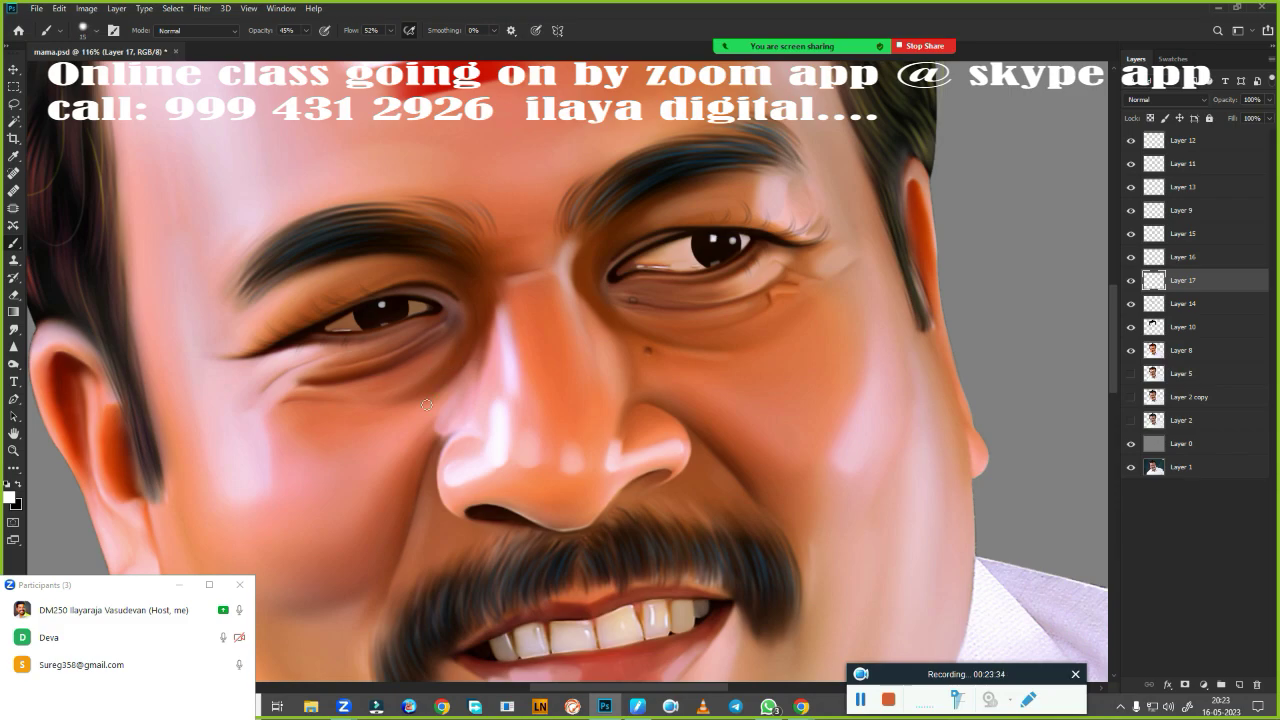
{"action": "left_click", "coordinate": [463, 370]}
{"action": "left_click_drag", "start_coordinate": [374, 271], "coordinate": [396, 275]}
{"action": "left_click_drag", "start_coordinate": [689, 551], "coordinate": [652, 334]}
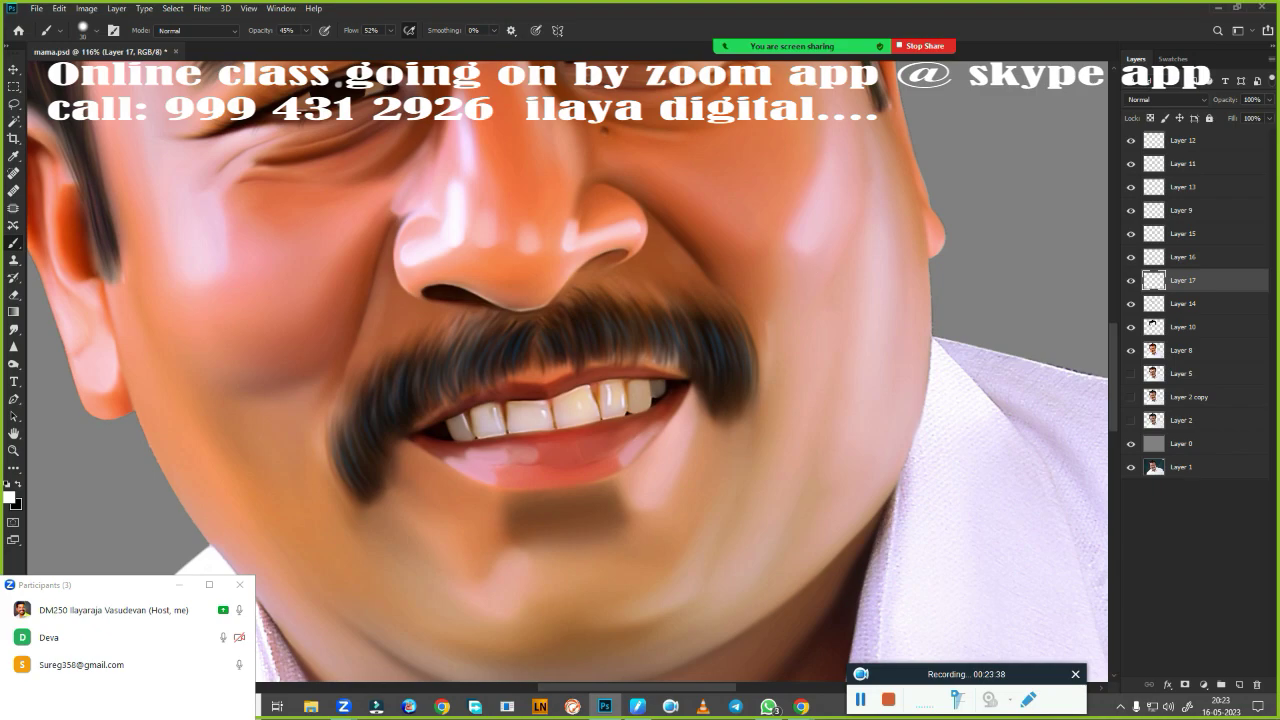
{"action": "left_click_drag", "start_coordinate": [809, 230], "coordinate": [830, 168]}
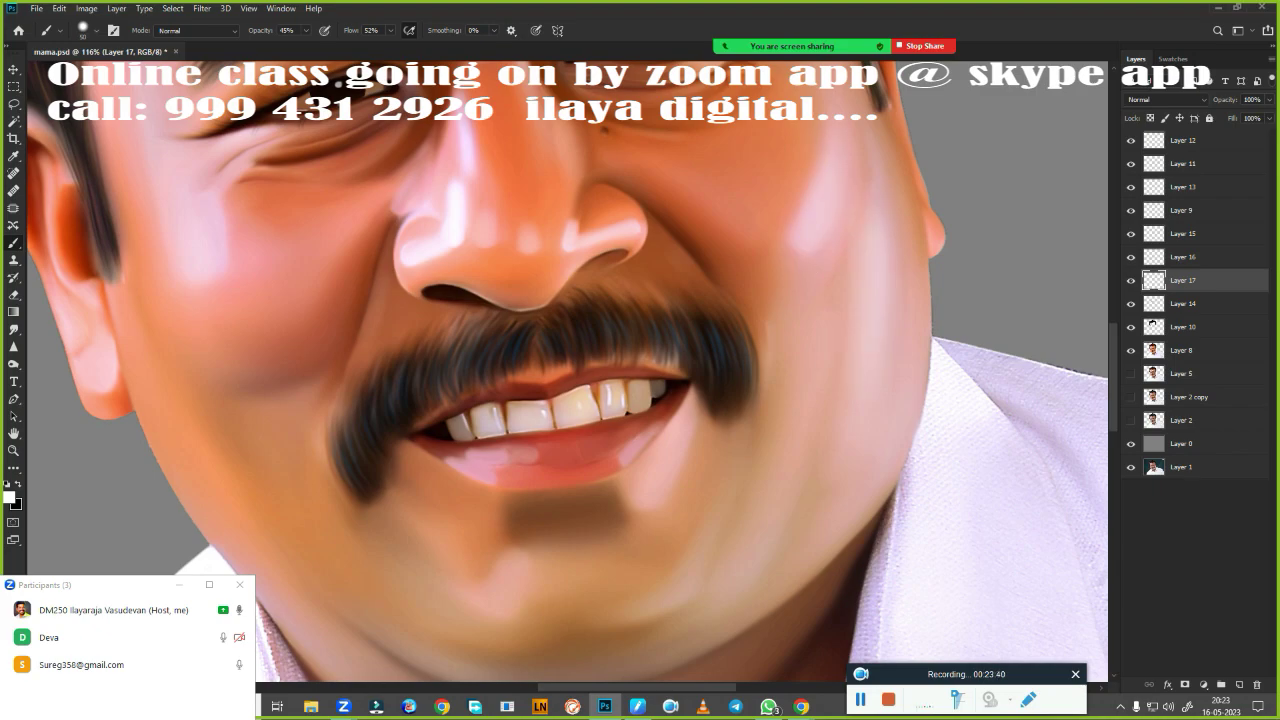
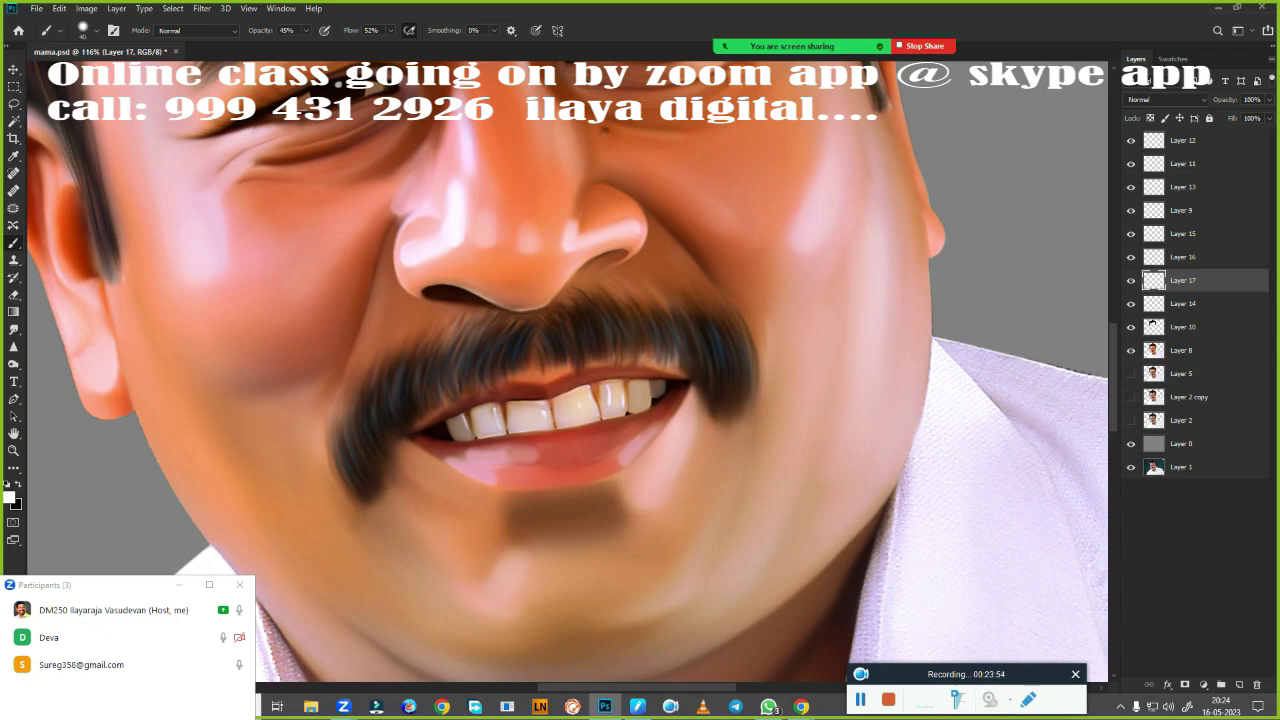
Paint light 15–20 px brush strokes along the jawline and upper neck, then zoom out.
{"action": "key", "text": "bracketleft"}
{"action": "key", "text": "bracketleft"}
{"action": "key", "text": "bracketleft"}
{"action": "key", "text": "bracketright"}
{"action": "scroll", "coordinate": [785, 608], "scroll_direction": "down", "scroll_amount": 5}
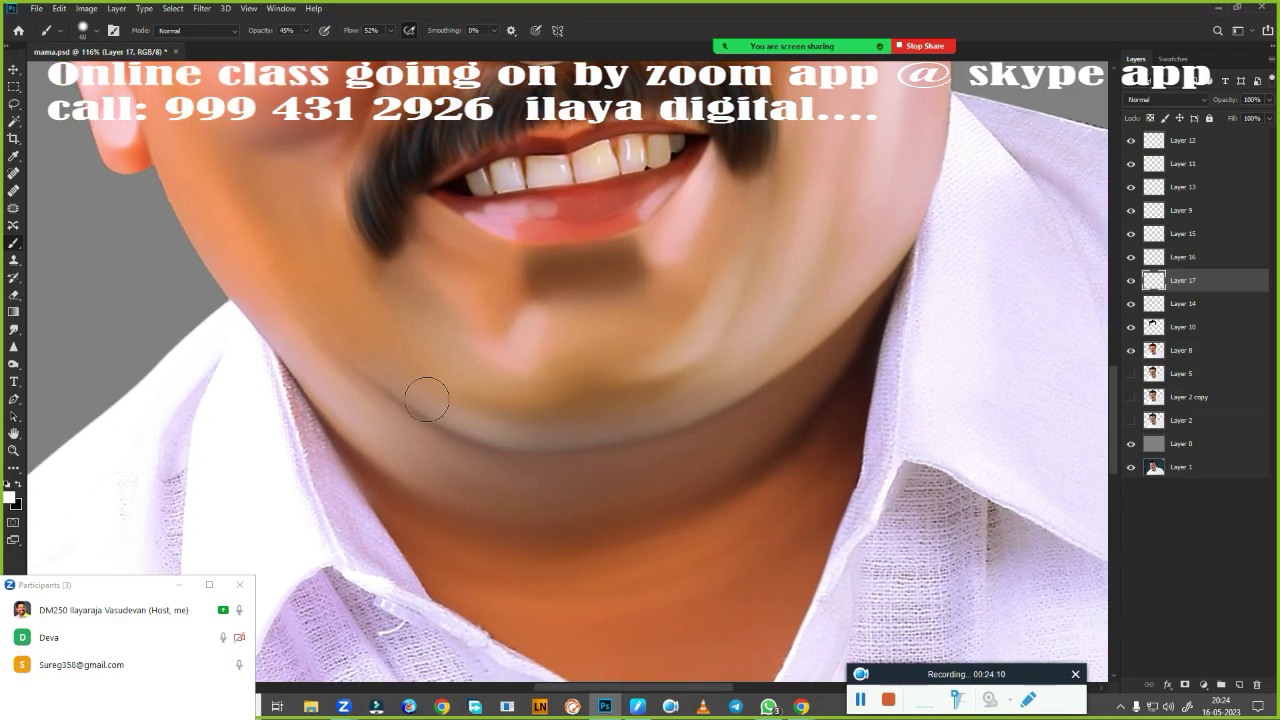
{"action": "left_click_drag", "start_coordinate": [420, 393], "coordinate": [665, 430]}
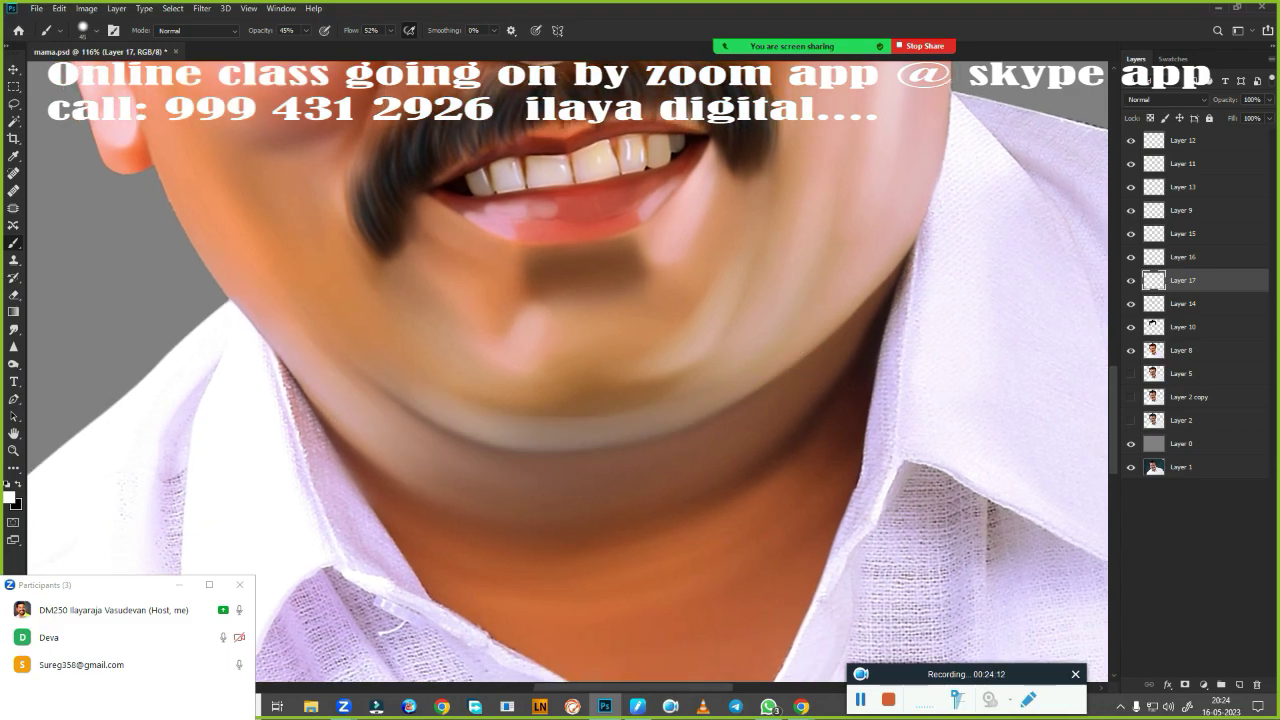
{"action": "left_click_drag", "start_coordinate": [602, 515], "coordinate": [690, 560]}
{"action": "scroll", "coordinate": [806, 366], "scroll_direction": "down", "scroll_amount": 5}
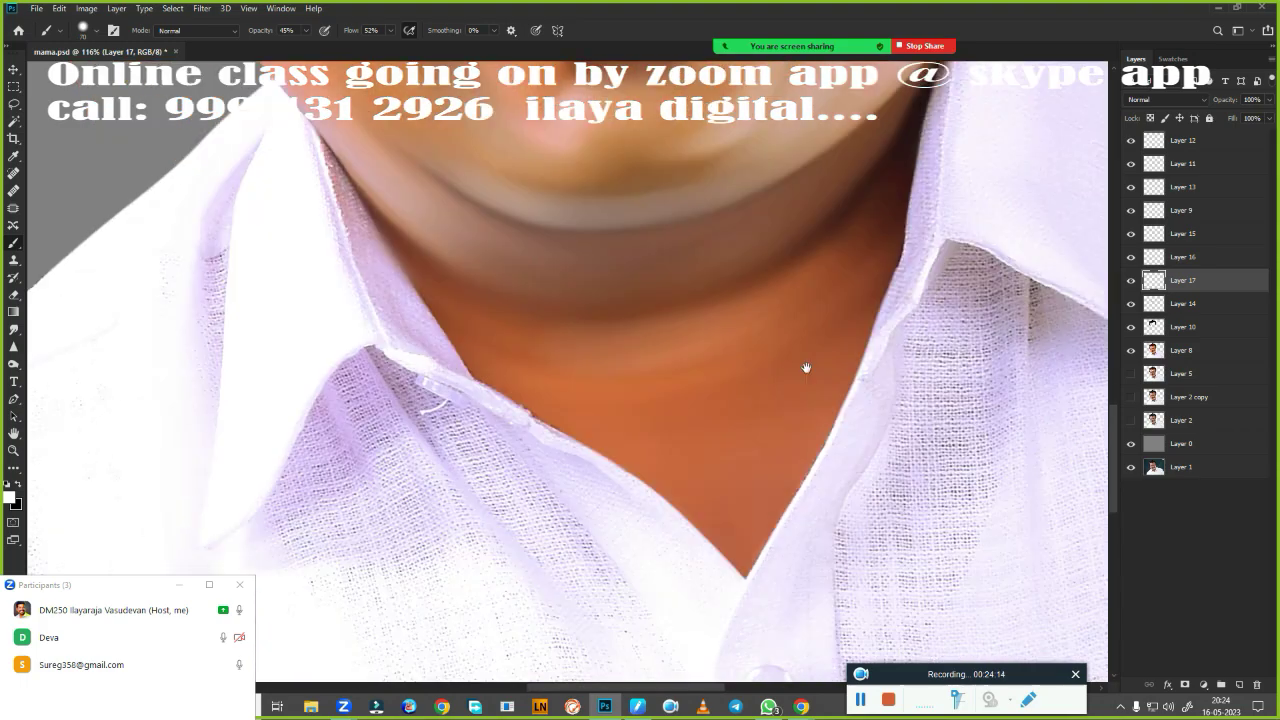
{"action": "scroll", "coordinate": [724, 378], "scroll_direction": "down", "scroll_amount": 3}
{"action": "scroll", "coordinate": [740, 365], "scroll_direction": "down", "scroll_amount": 3}
Fill the background Layer 0 with solid black.
{"action": "scroll", "coordinate": [741, 361], "scroll_direction": "down", "scroll_amount": 2}
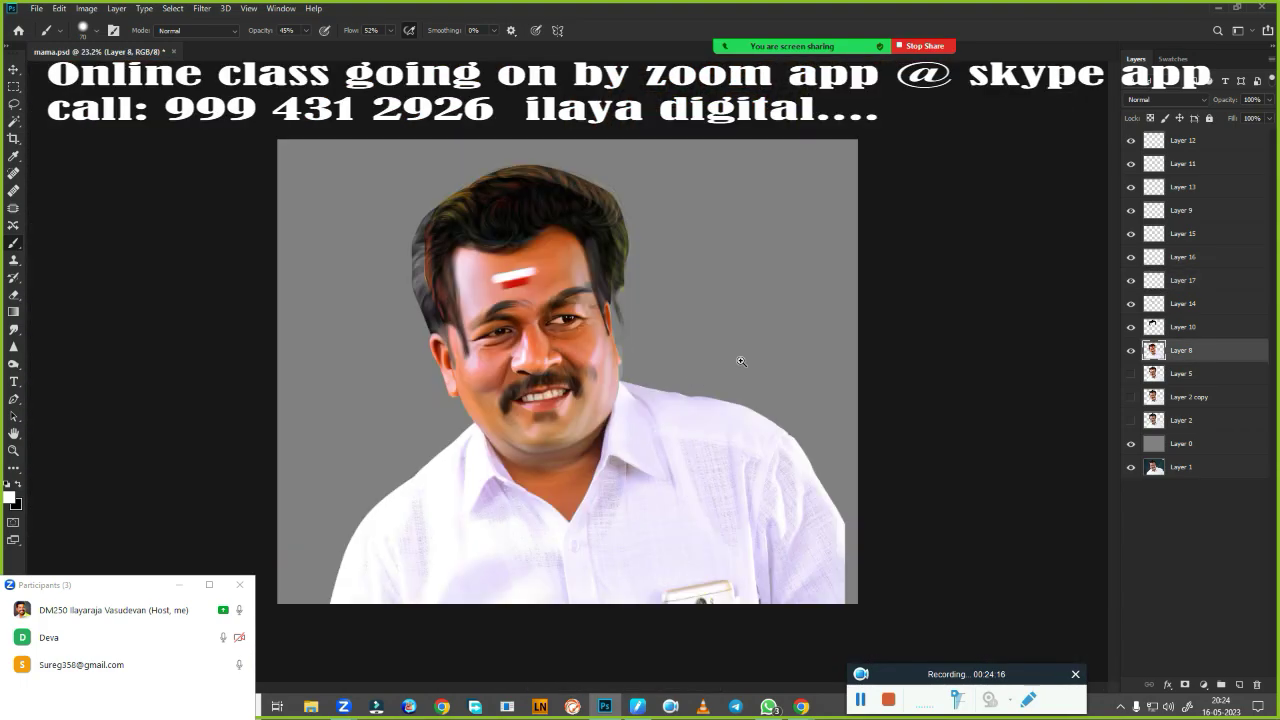
{"action": "left_click", "coordinate": [1193, 451]}
{"action": "key", "text": "ctrl+BackSpace"}
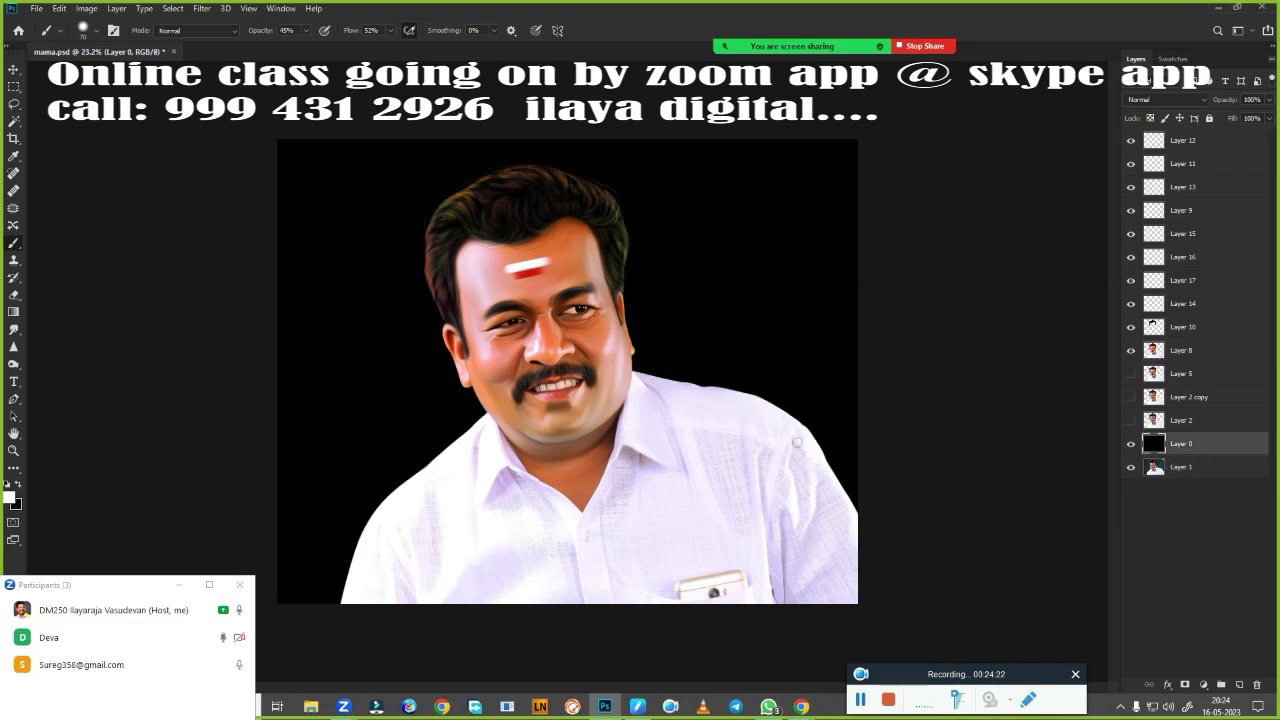
Hide Layers 8, 14, 17, 15, 9 and 13 one by one to inspect the strokes.
{"action": "left_click", "coordinate": [1131, 351]}
{"action": "scroll", "coordinate": [661, 347], "scroll_direction": "up", "scroll_amount": 5}
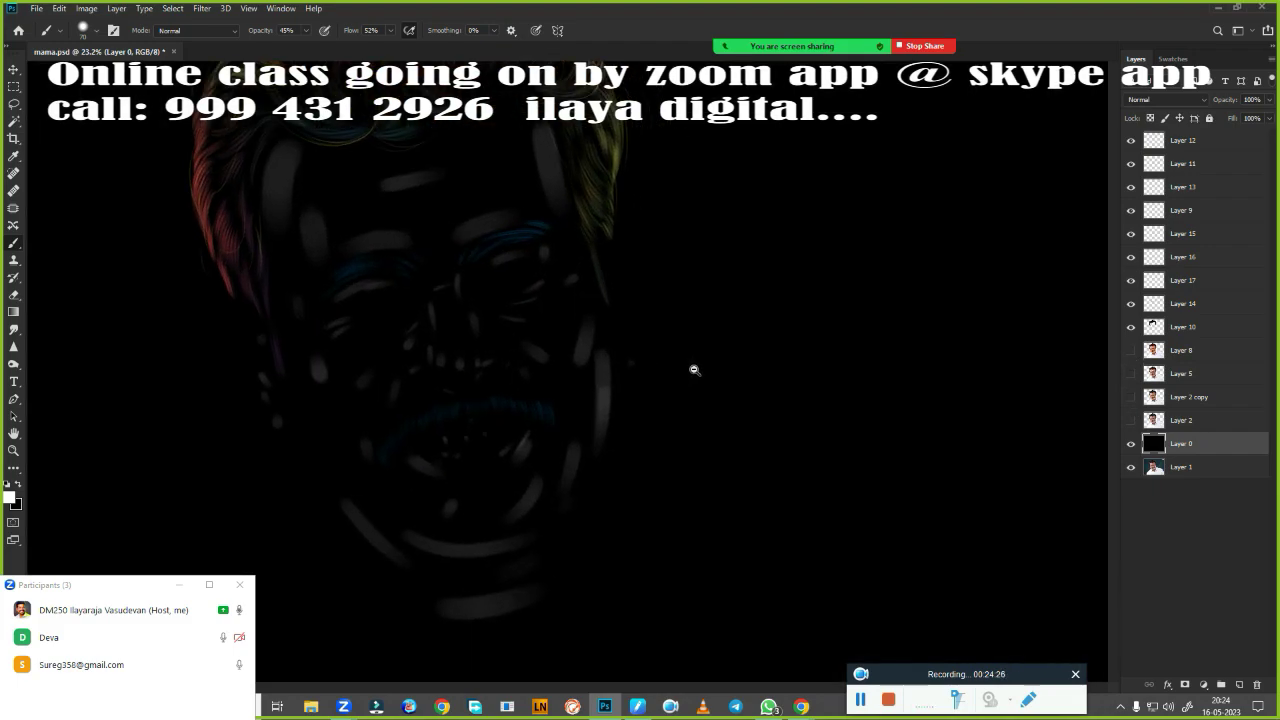
{"action": "mouse_move", "coordinate": [694, 369]}
{"action": "left_mouse_down"}
{"action": "mouse_move", "coordinate": [617, 360]}
{"action": "mouse_move", "coordinate": [694, 384]}
{"action": "left_mouse_up"}
{"action": "scroll", "coordinate": [740, 390], "scroll_direction": "down", "scroll_amount": 2}
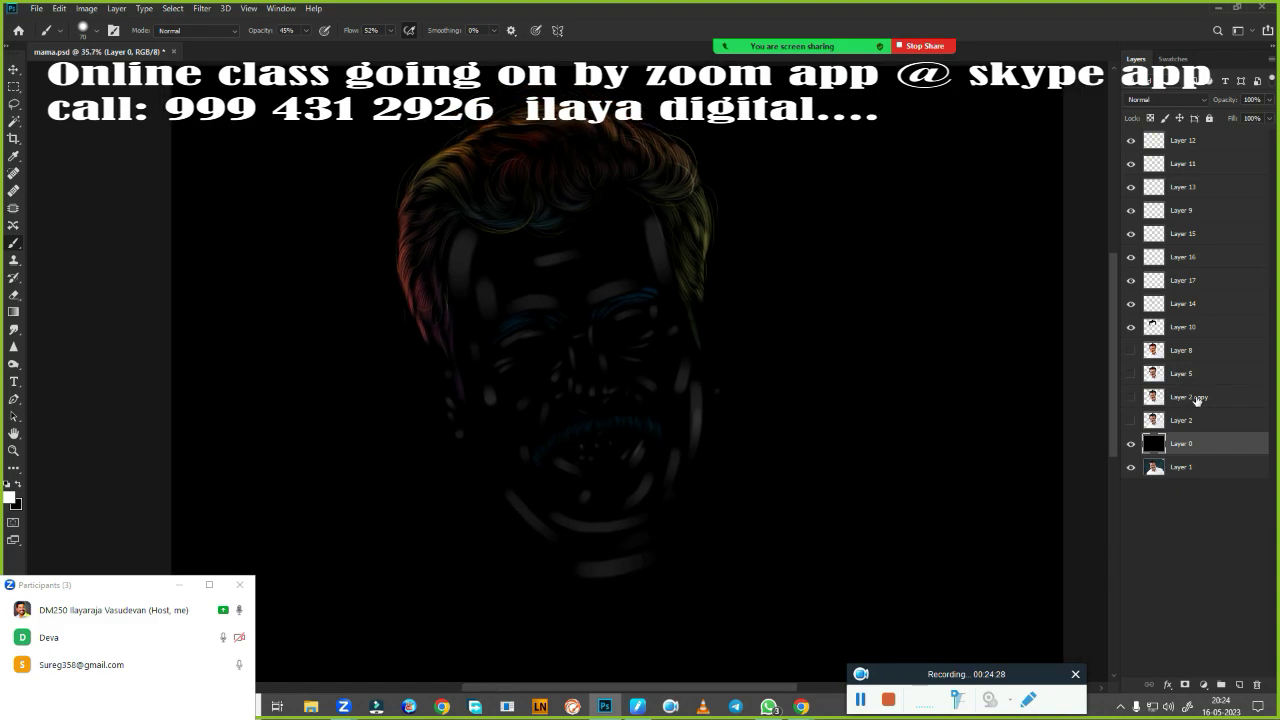
{"action": "left_click", "coordinate": [1131, 305]}
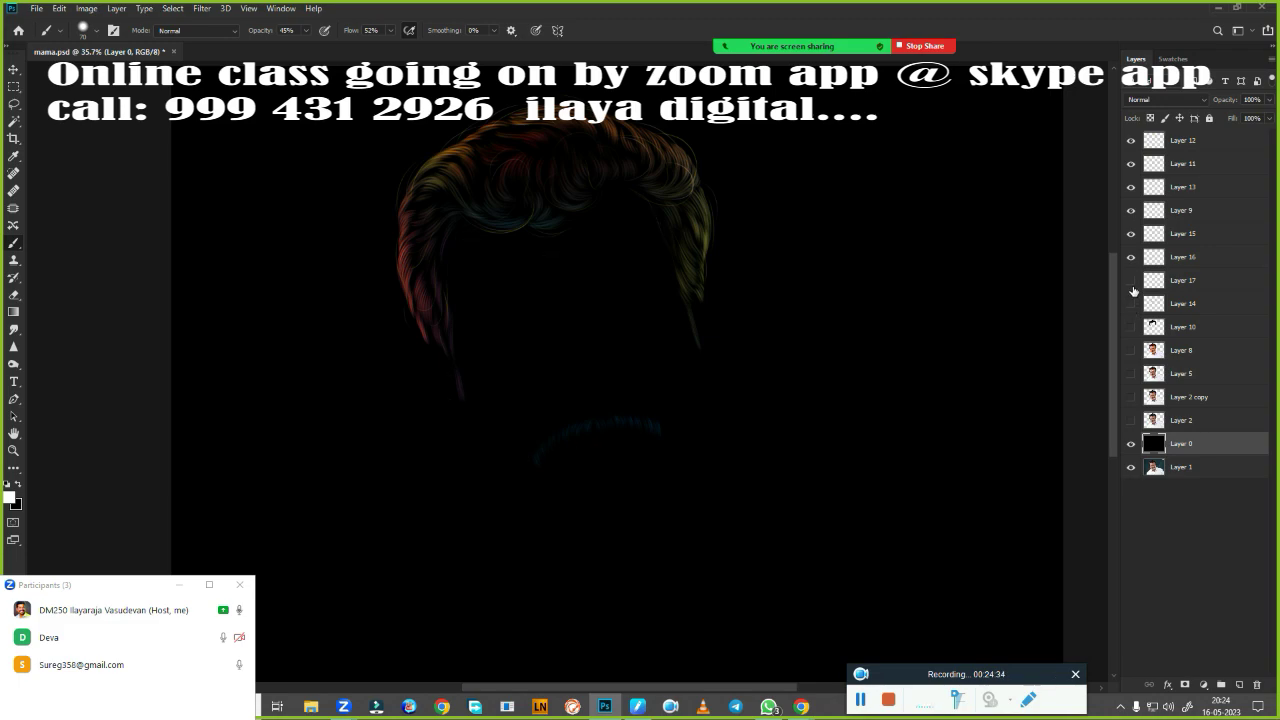
{"action": "left_click", "coordinate": [1131, 282]}
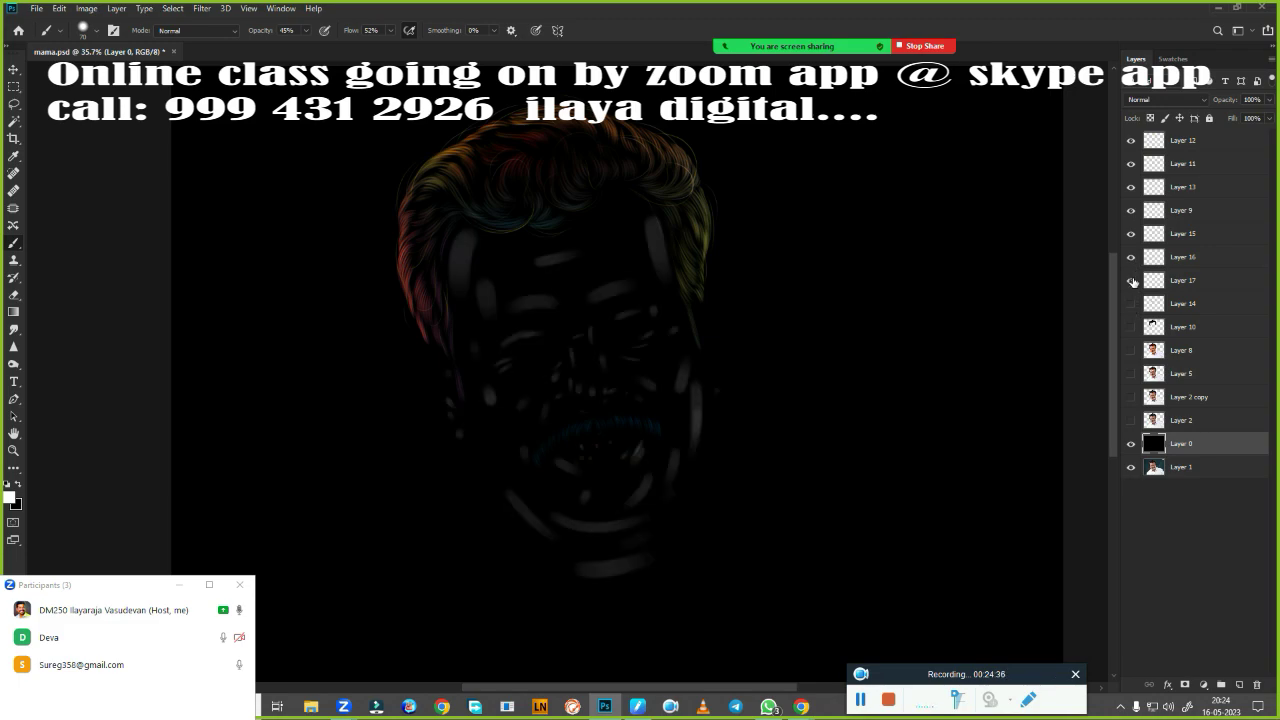
{"action": "left_click", "coordinate": [1131, 281]}
{"action": "left_click", "coordinate": [1132, 237]}
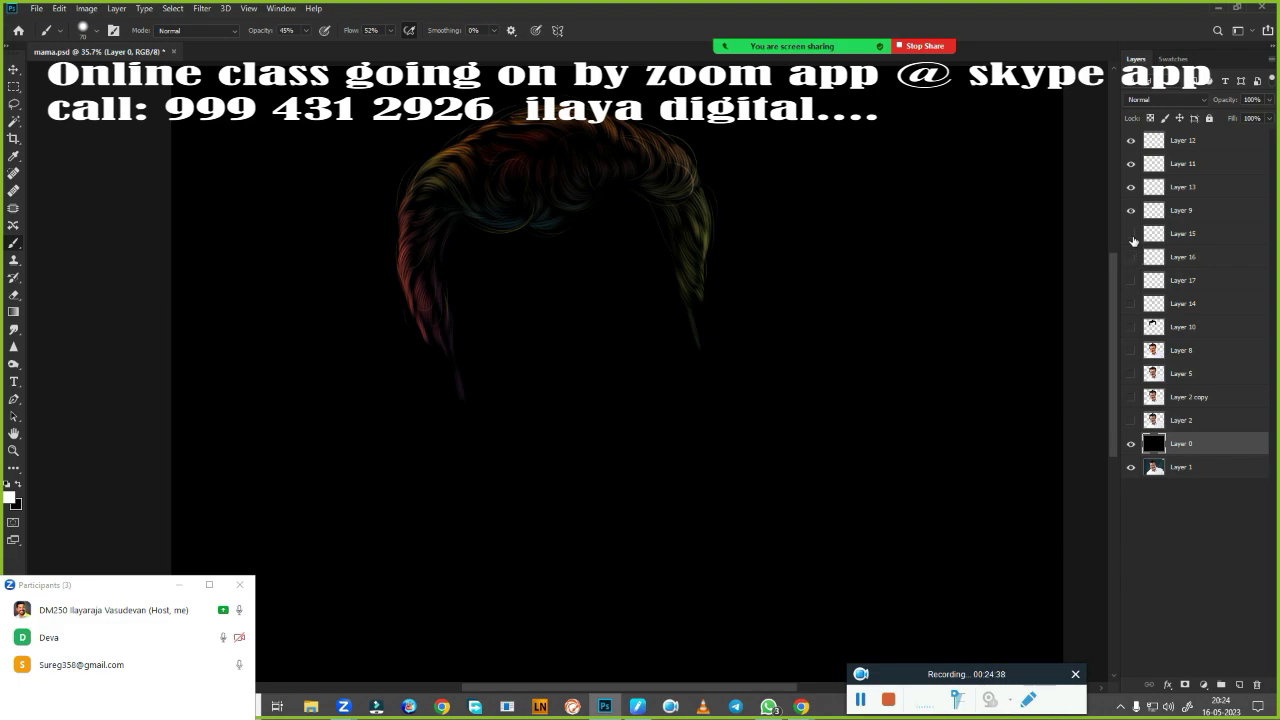
{"action": "left_click", "coordinate": [1131, 212]}
{"action": "left_click", "coordinate": [1130, 189]}
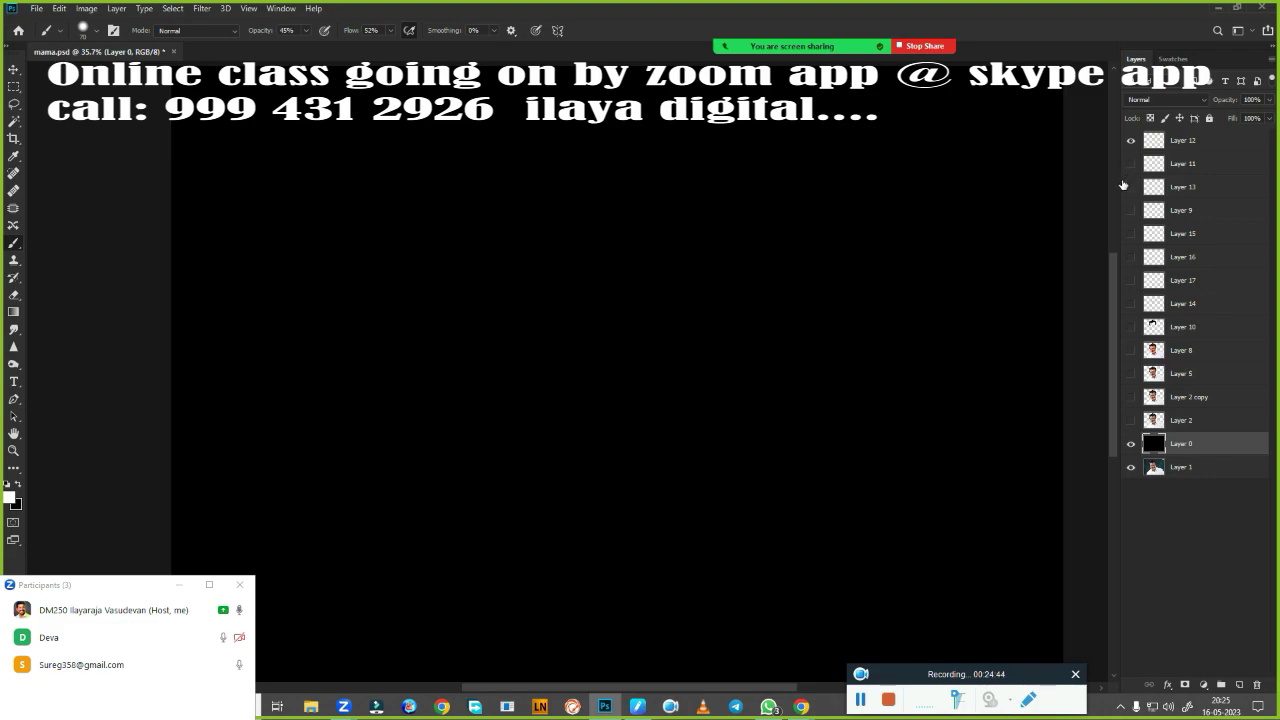
Turn Layers 13, 9, 15, 17, 14, 10 and 8 back on.
{"action": "key", "text": "ctrl+0"}
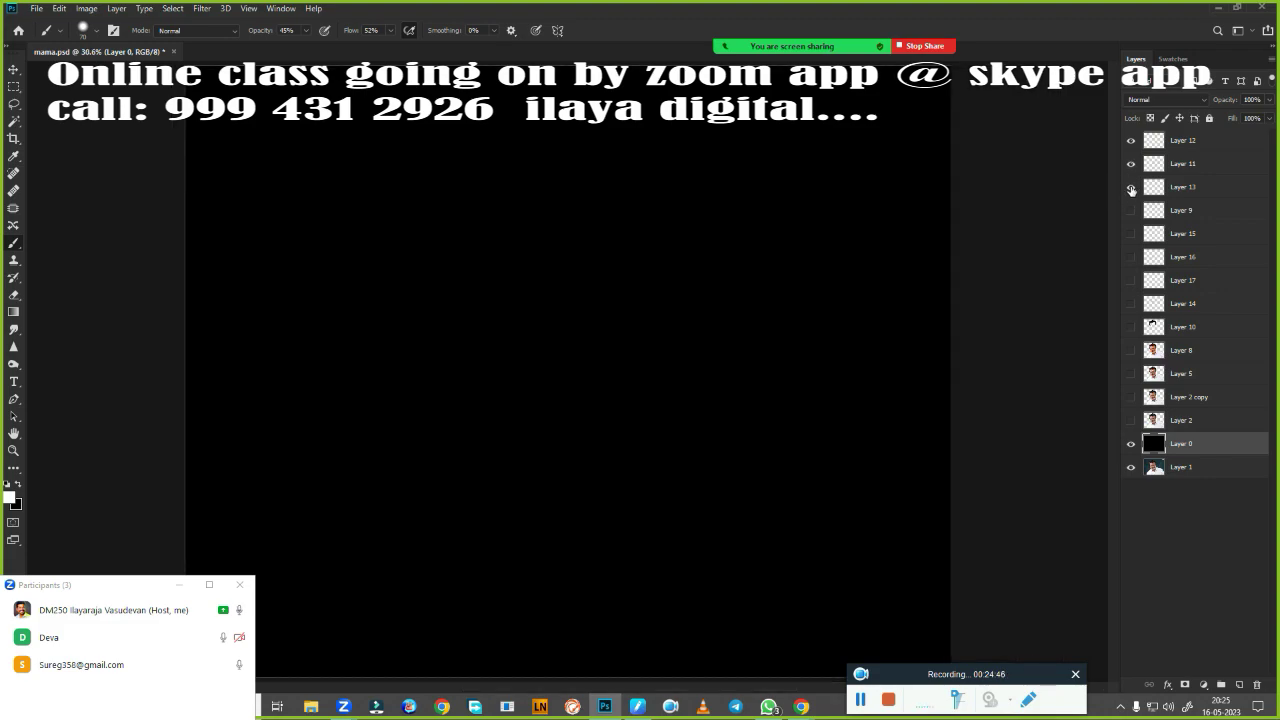
{"action": "left_click_drag", "start_coordinate": [1131, 189], "coordinate": [1131, 234]}
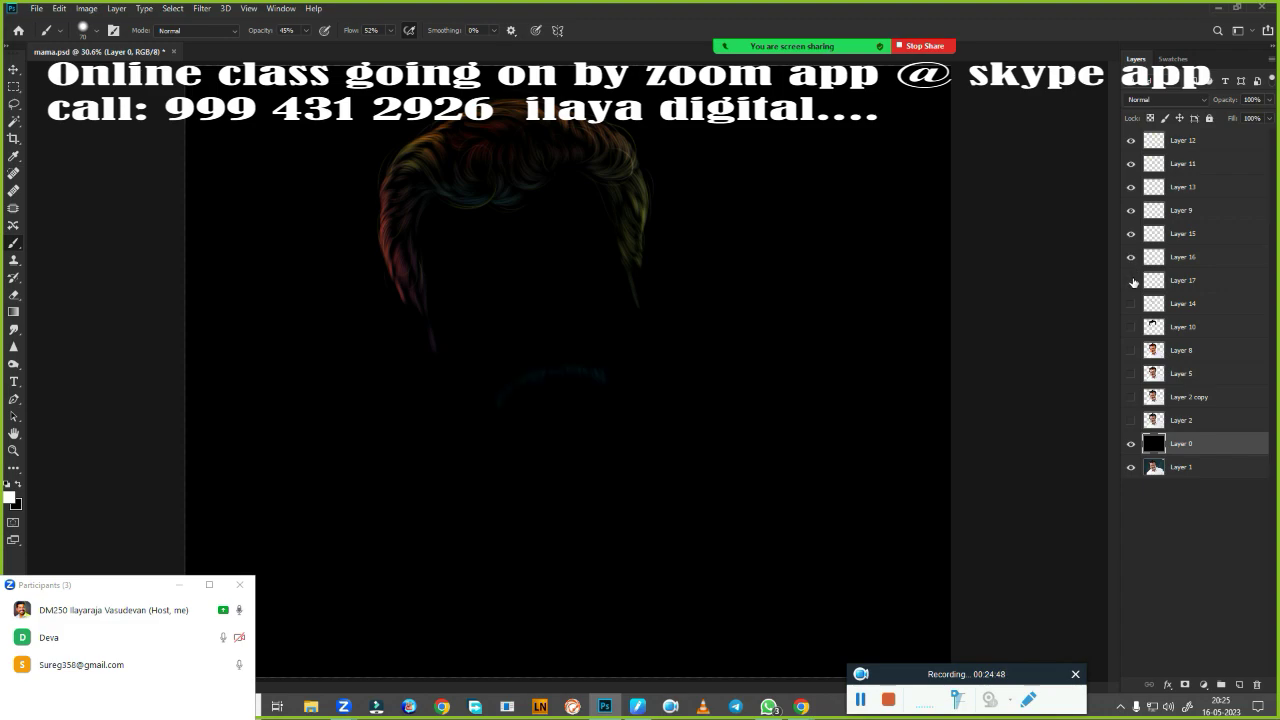
{"action": "left_click_drag", "start_coordinate": [1133, 282], "coordinate": [1131, 396]}
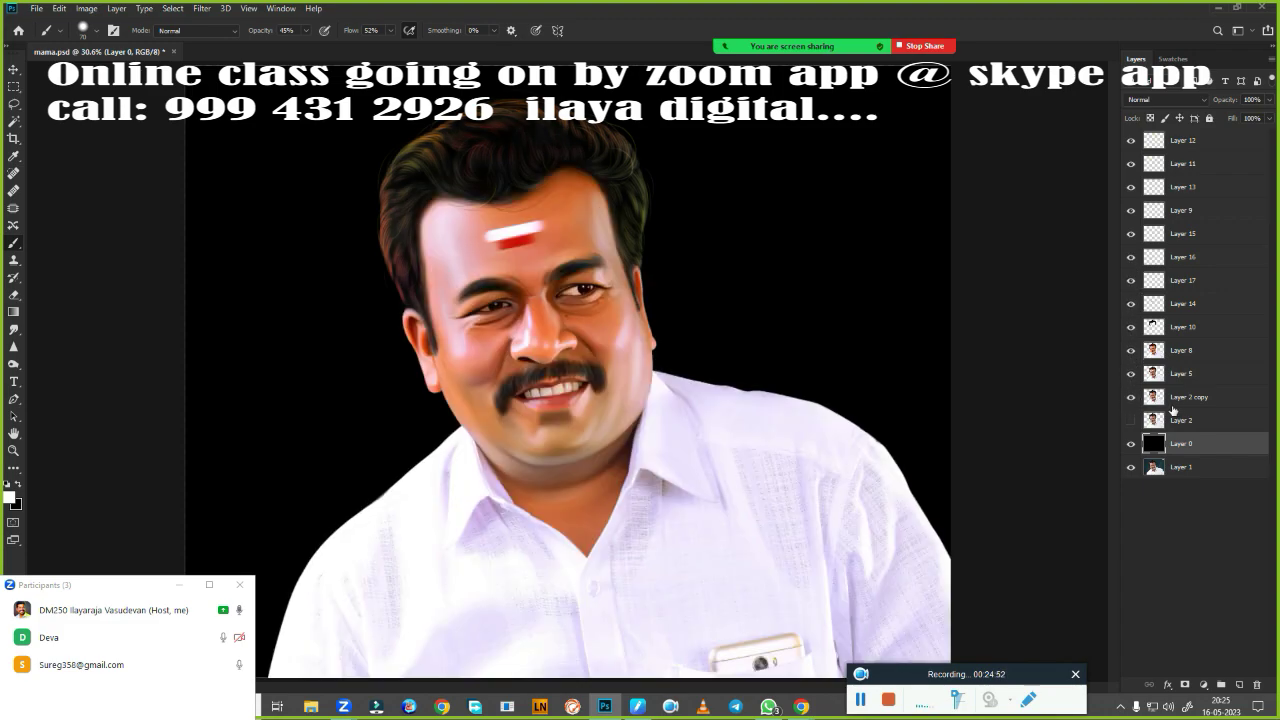
Select all the painting layers together, from Layer 8 up to Layer 13, without Layer 0.
{"action": "left_click", "coordinate": [1210, 400], "text": "ctrl"}
{"action": "left_click", "coordinate": [1215, 378], "text": "ctrl"}
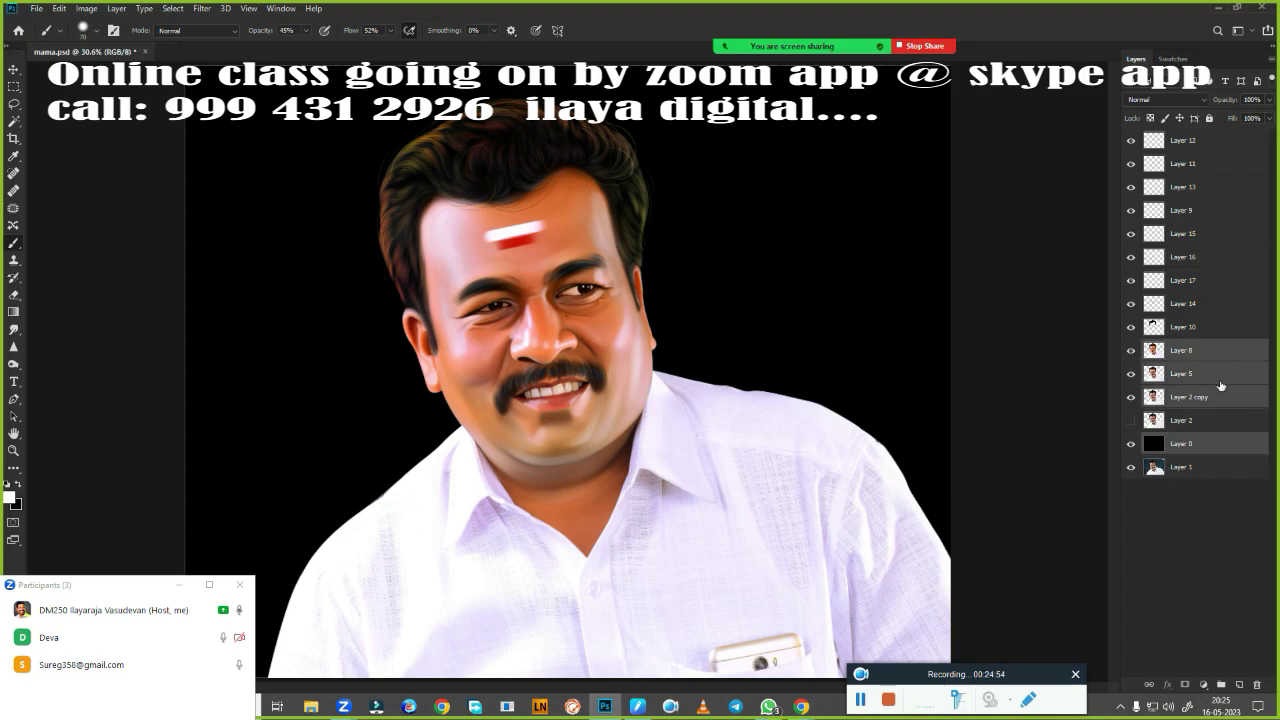
{"action": "left_click", "coordinate": [1219, 409]}
{"action": "left_click", "coordinate": [1214, 380], "text": "ctrl"}
{"action": "left_click", "coordinate": [1216, 352], "text": "ctrl"}
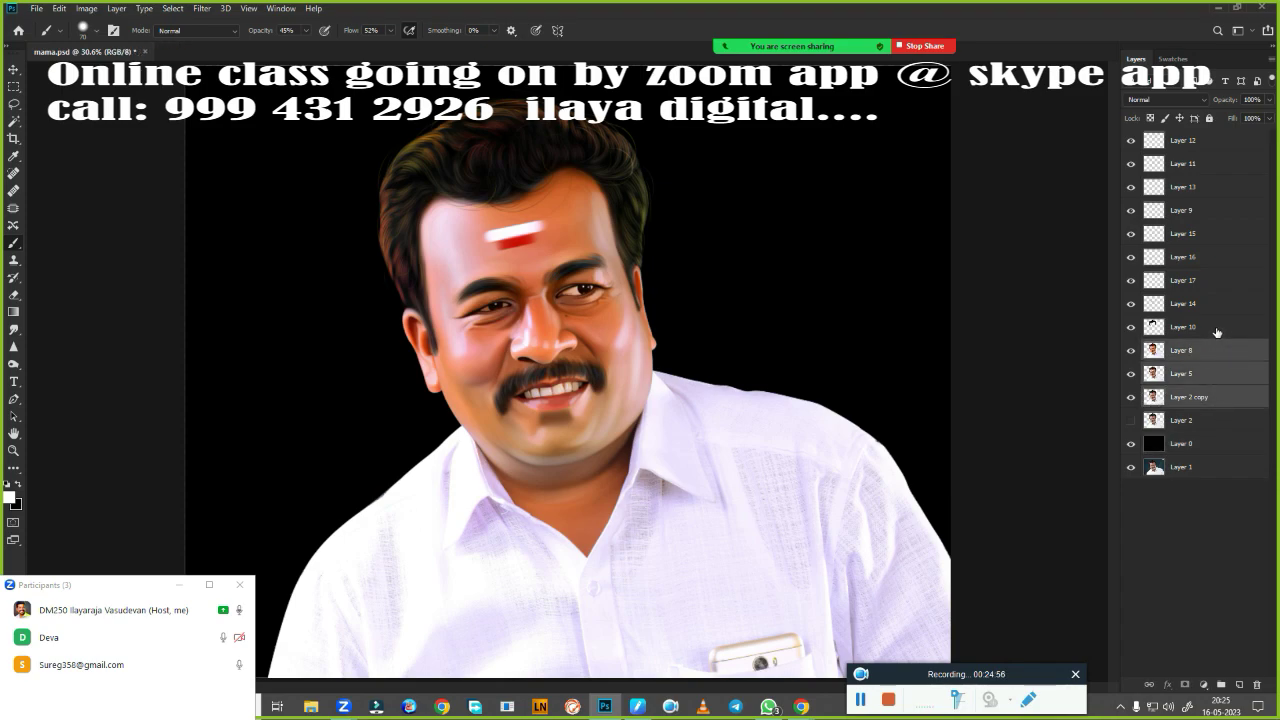
{"action": "left_click", "coordinate": [1218, 330], "text": "ctrl"}
{"action": "left_click", "coordinate": [1216, 304], "text": "ctrl"}
{"action": "left_click", "coordinate": [1218, 280], "text": "ctrl"}
{"action": "left_click", "coordinate": [1218, 257], "text": "ctrl"}
{"action": "left_click", "coordinate": [1218, 233], "text": "ctrl"}
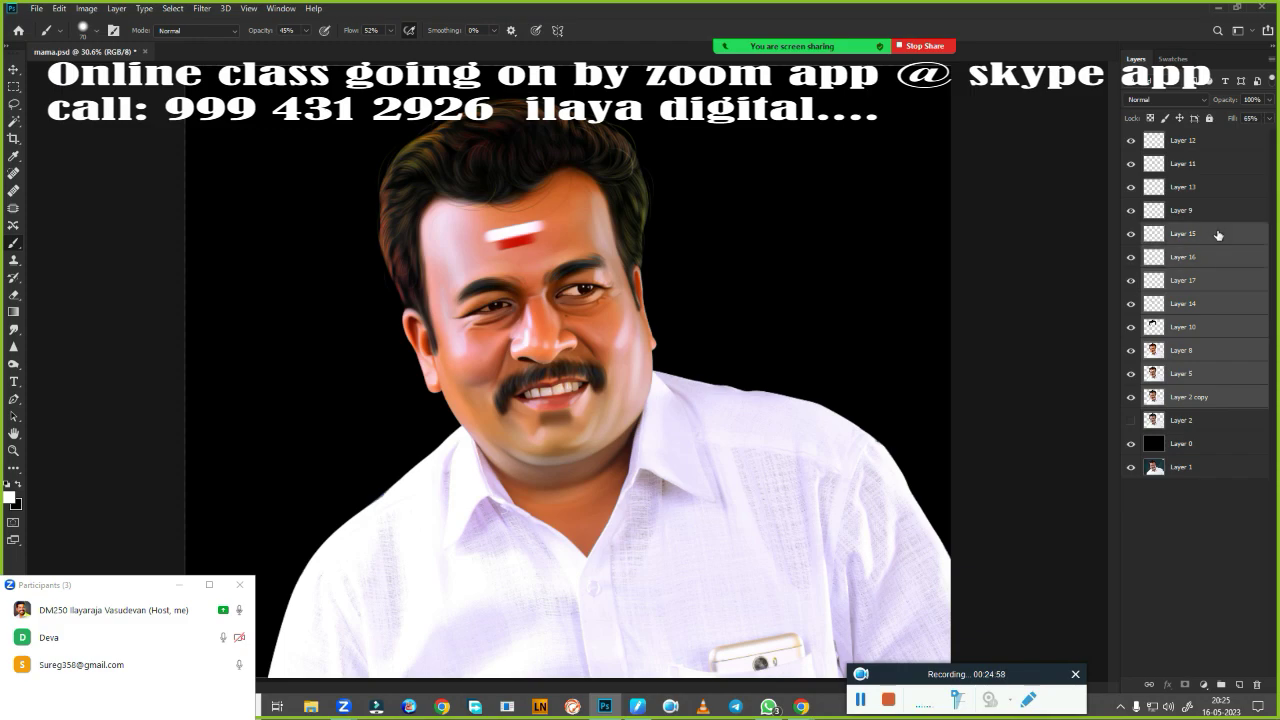
{"action": "left_click", "coordinate": [1217, 210], "text": "ctrl"}
{"action": "left_click", "coordinate": [1213, 146], "text": "ctrl"}
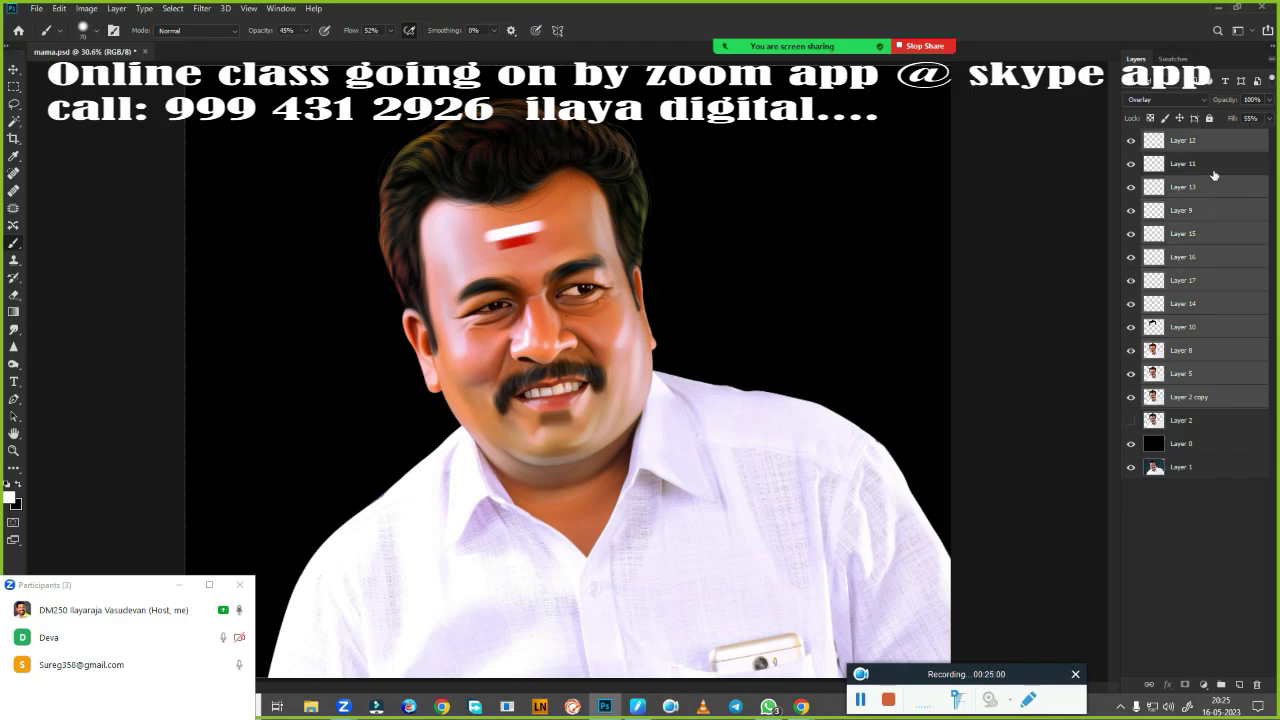
{"action": "left_click", "coordinate": [1214, 175], "text": "ctrl"}
Group the painting layers into Group 1, duplicate it, and merge the copy into one layer.
{"action": "key", "text": "ctrl+g"}
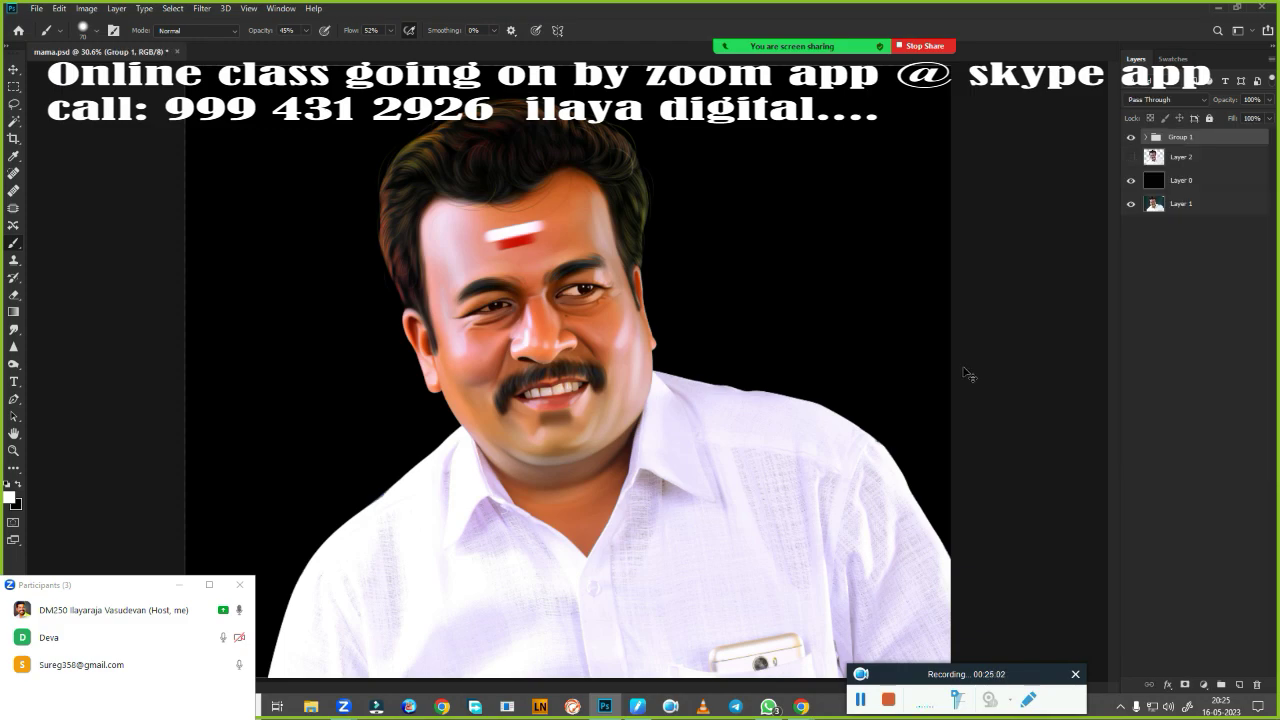
{"action": "key", "text": "ctrl+j"}
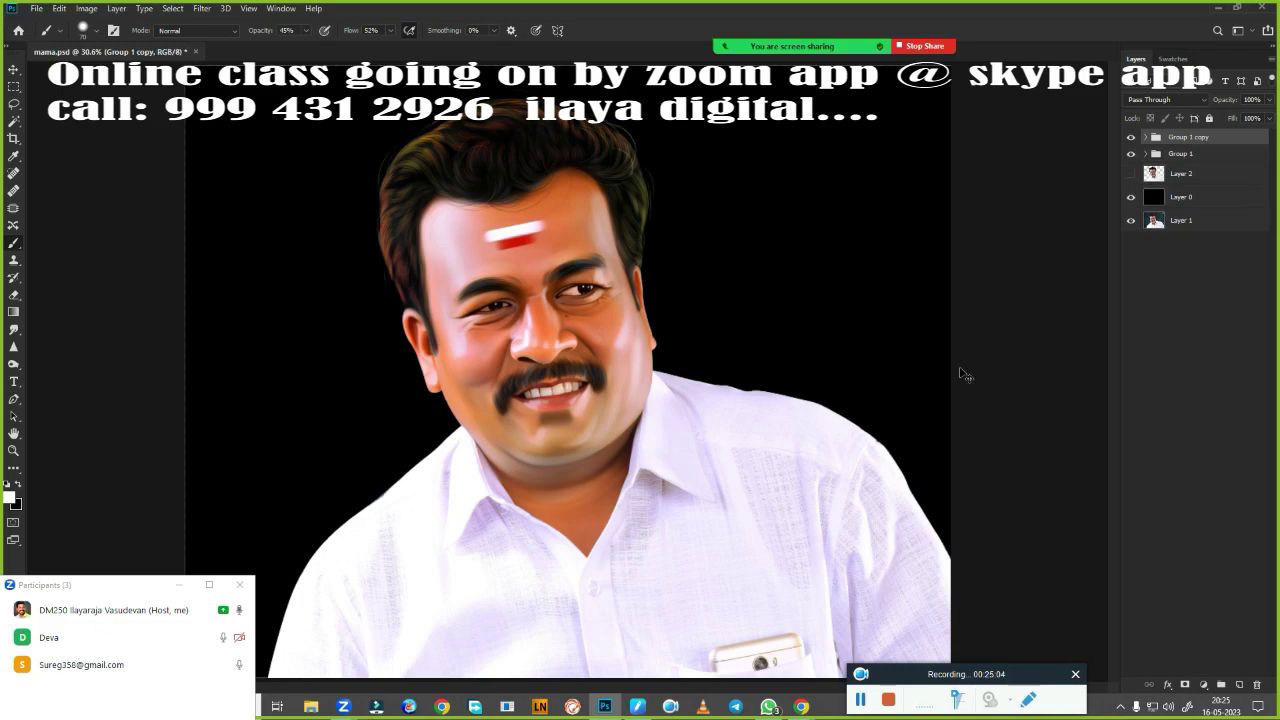
{"action": "key", "text": "ctrl+e"}
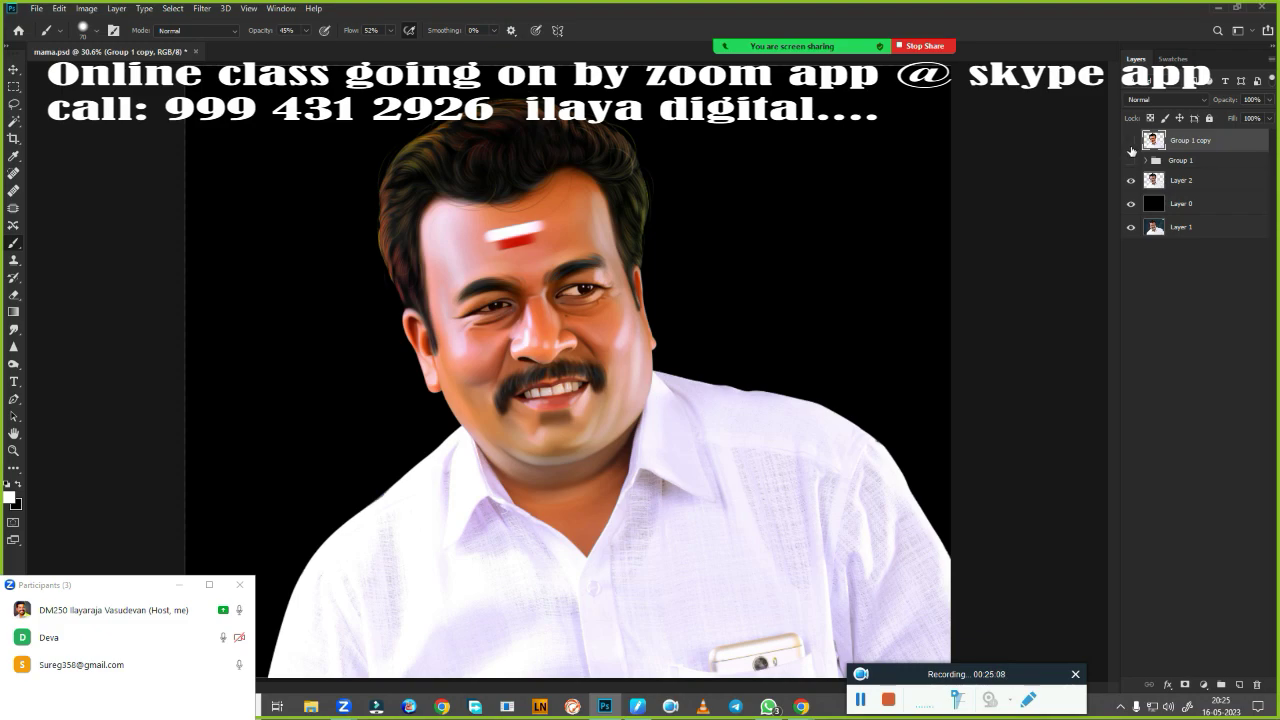
Toggle Group 1 copy's visibility to compare against the photo, then zoom out.
{"action": "left_click", "coordinate": [1131, 143]}
{"action": "left_click", "coordinate": [1131, 146]}
{"action": "left_click", "coordinate": [1131, 146]}
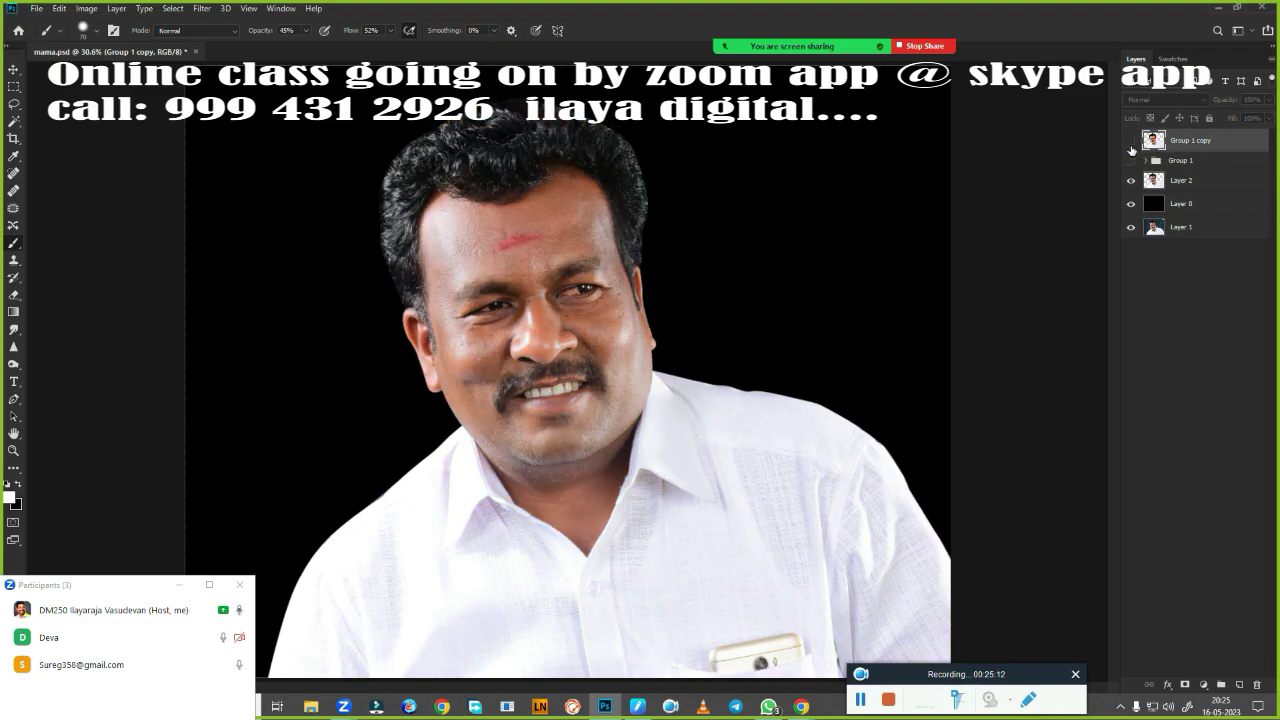
{"action": "left_click", "coordinate": [1131, 146]}
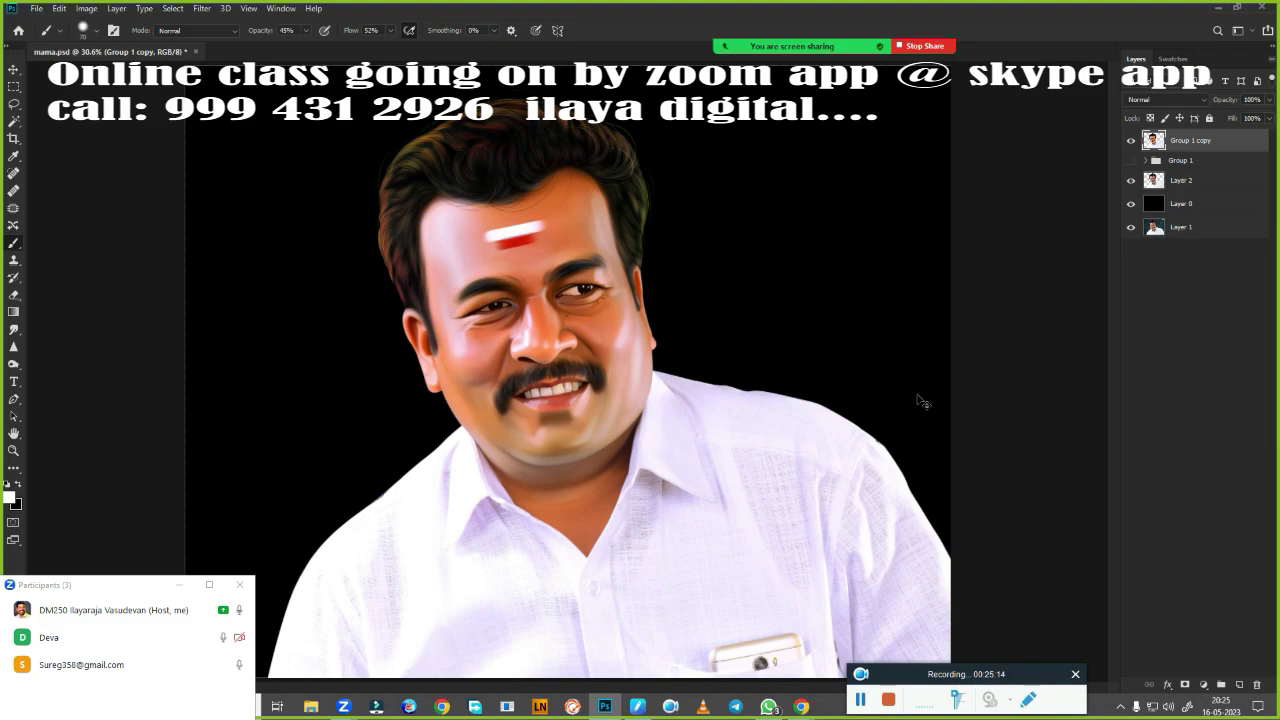
{"action": "key", "text": "ctrl+minus"}
{"action": "key", "text": "ctrl+minus"}
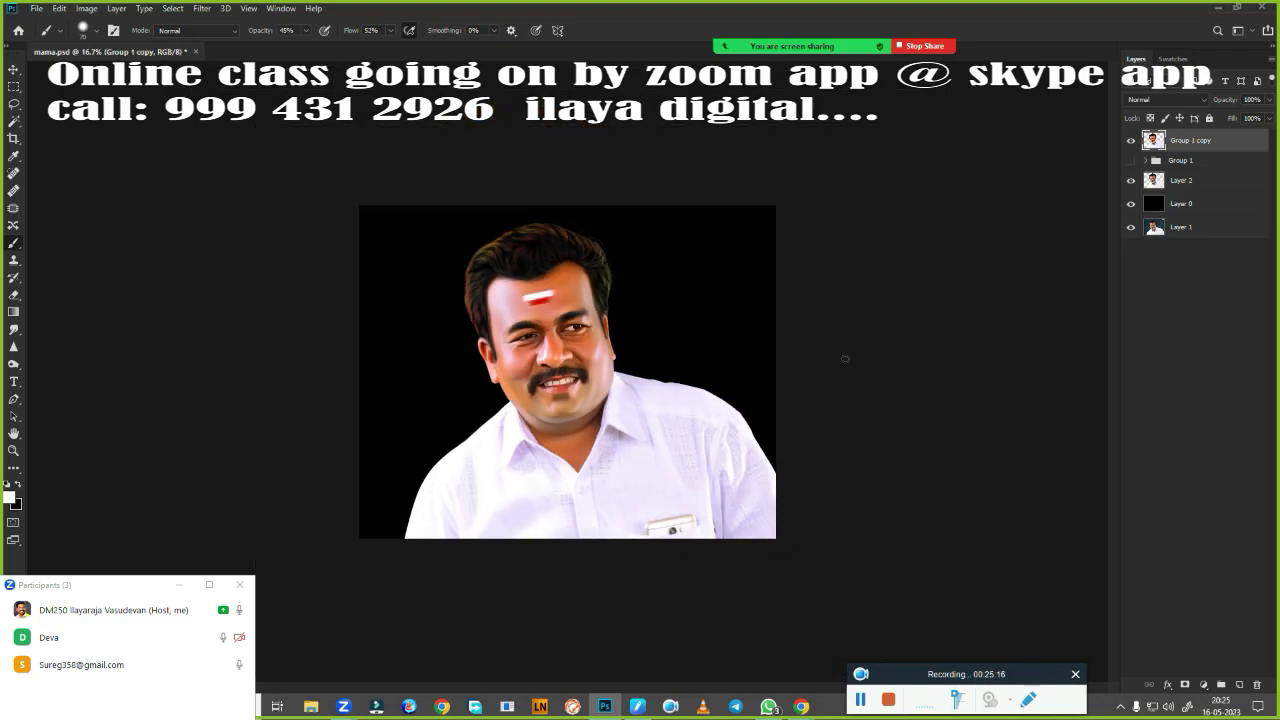
Add empty Layer 18 above Group 1 copy and open the ilaya texture image.
{"action": "left_click", "coordinate": [1239, 685]}
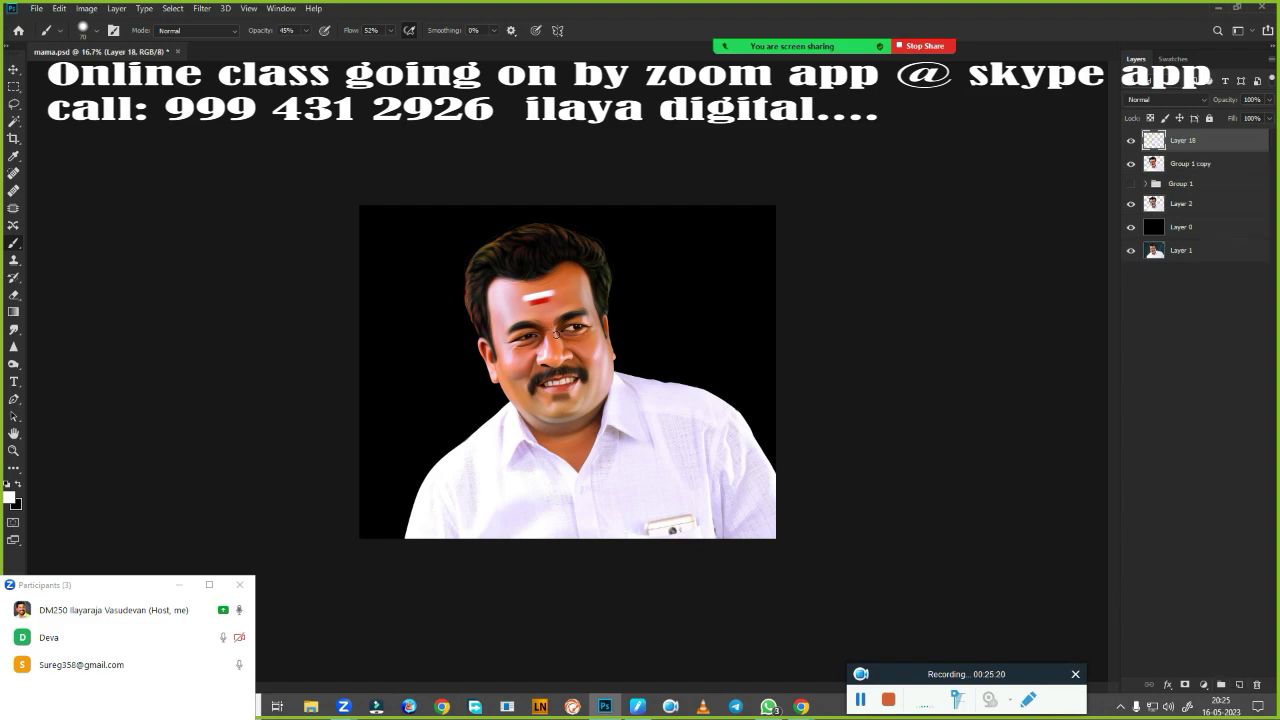
{"action": "left_click", "coordinate": [36, 8]}
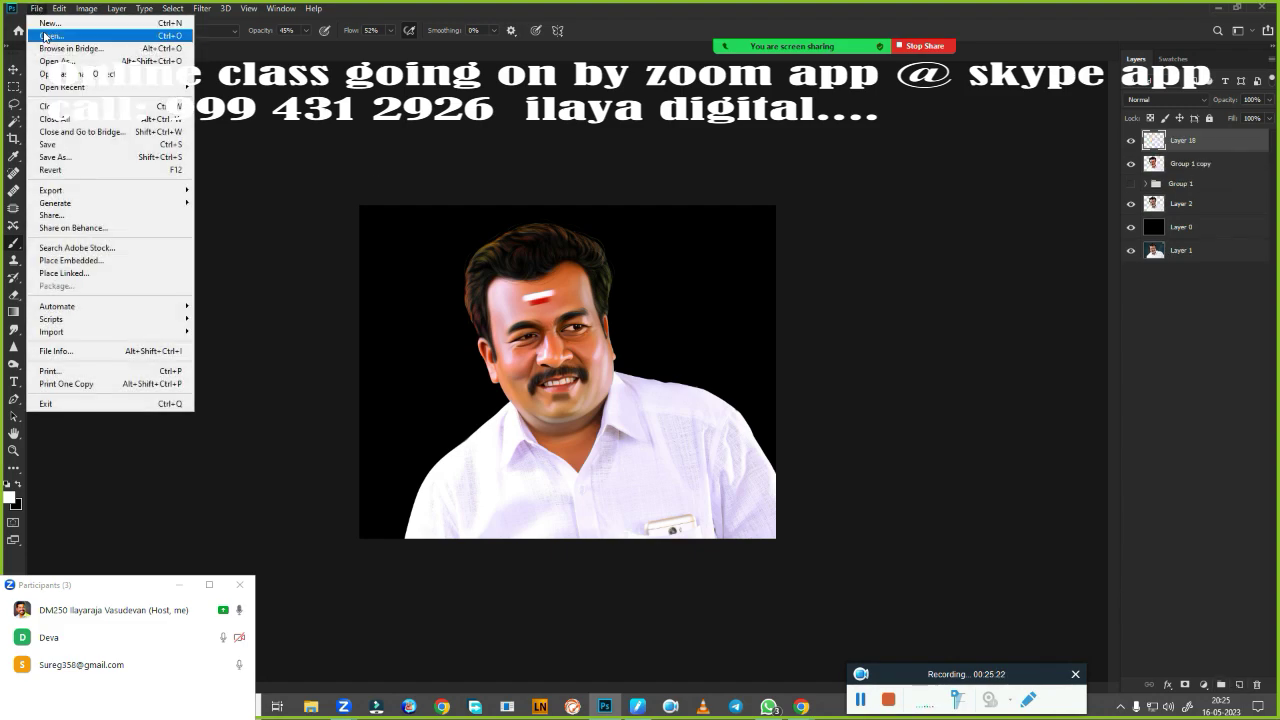
{"action": "left_click", "coordinate": [357, 330]}
{"action": "double_click", "coordinate": [356, 324]}
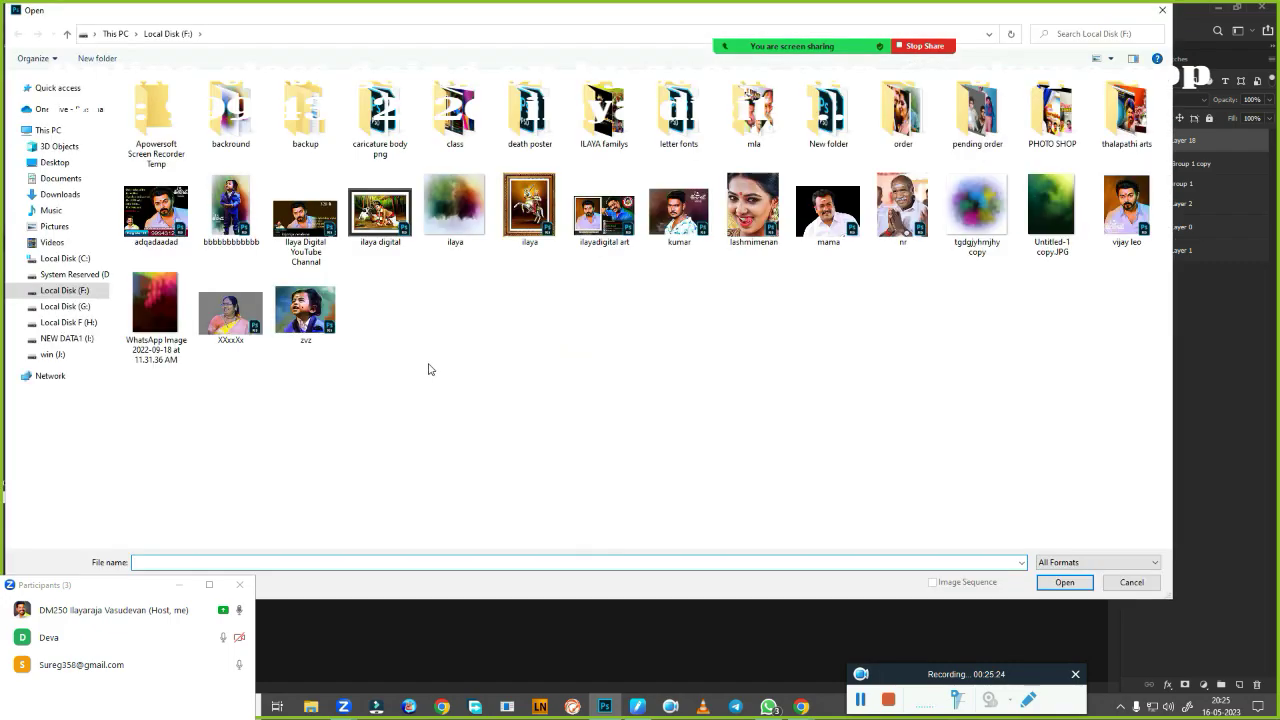
{"action": "double_click", "coordinate": [462, 215]}
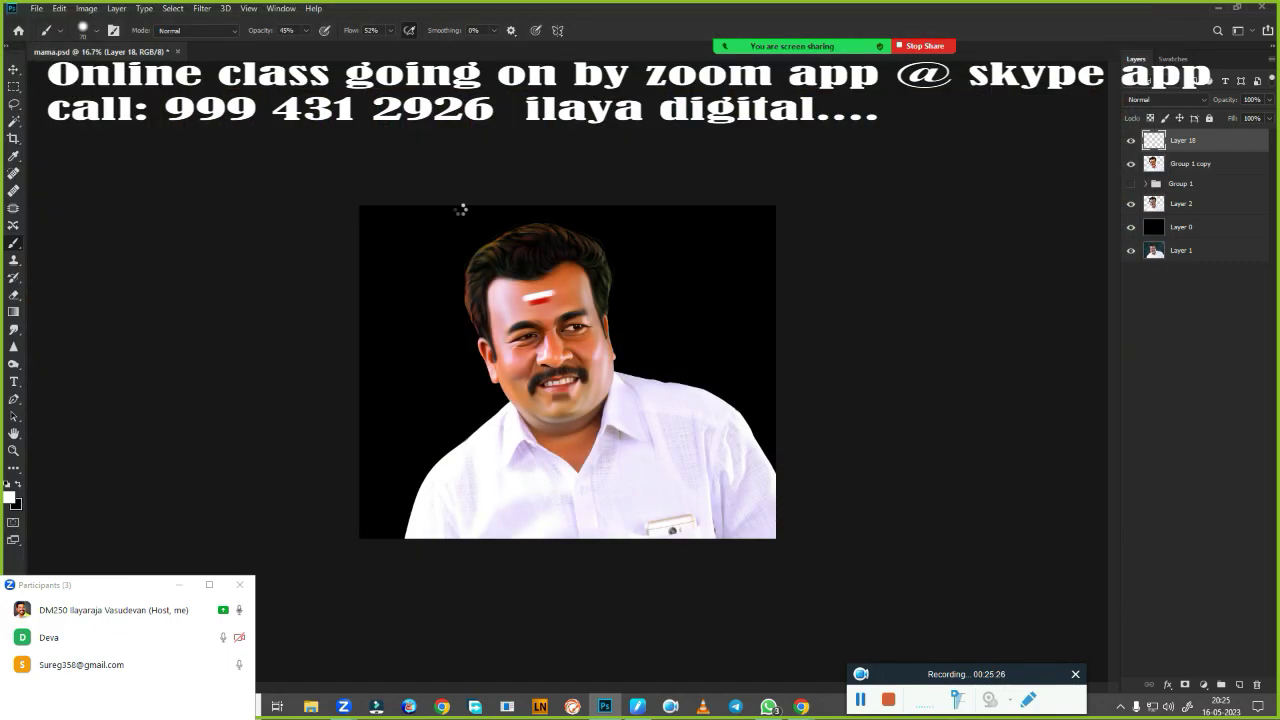
Place the ilaya texture into mama.psd, flipped horizontally and stretched to fill the canvas.
{"action": "key", "text": "v"}
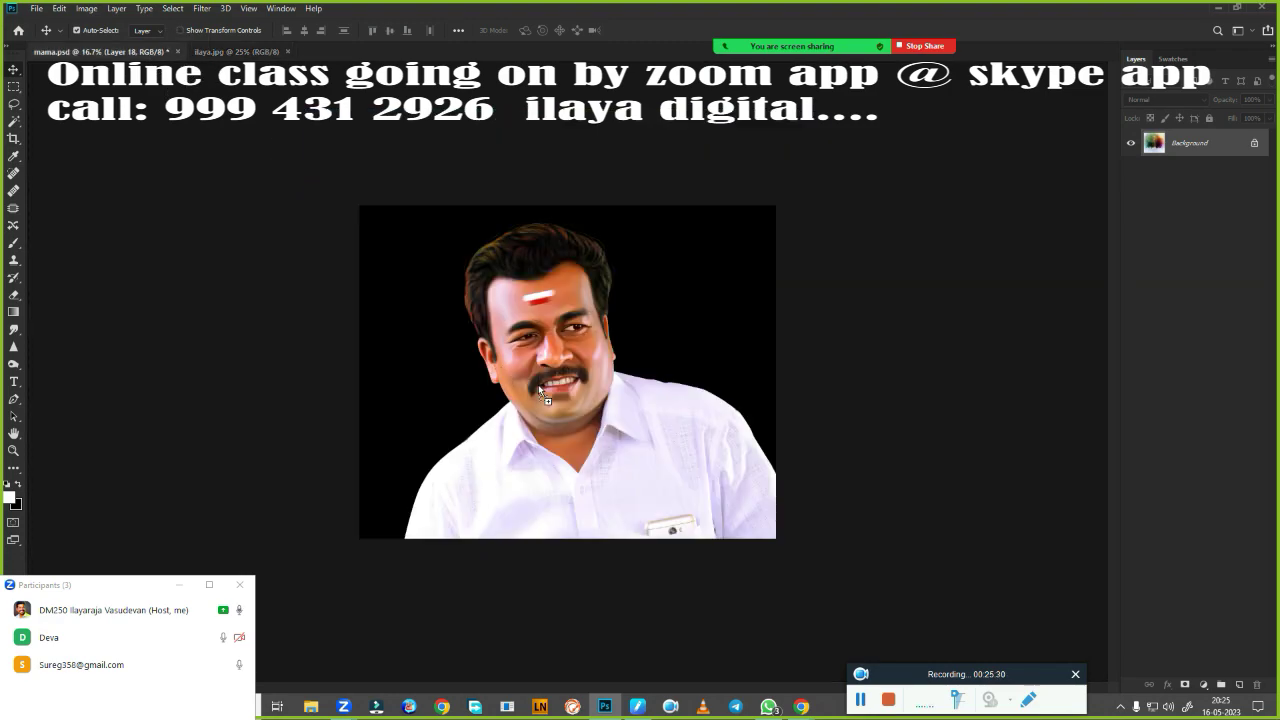
{"action": "left_click_drag", "start_coordinate": [147, 55], "coordinate": [540, 387]}
{"action": "key", "text": "ctrl+t"}
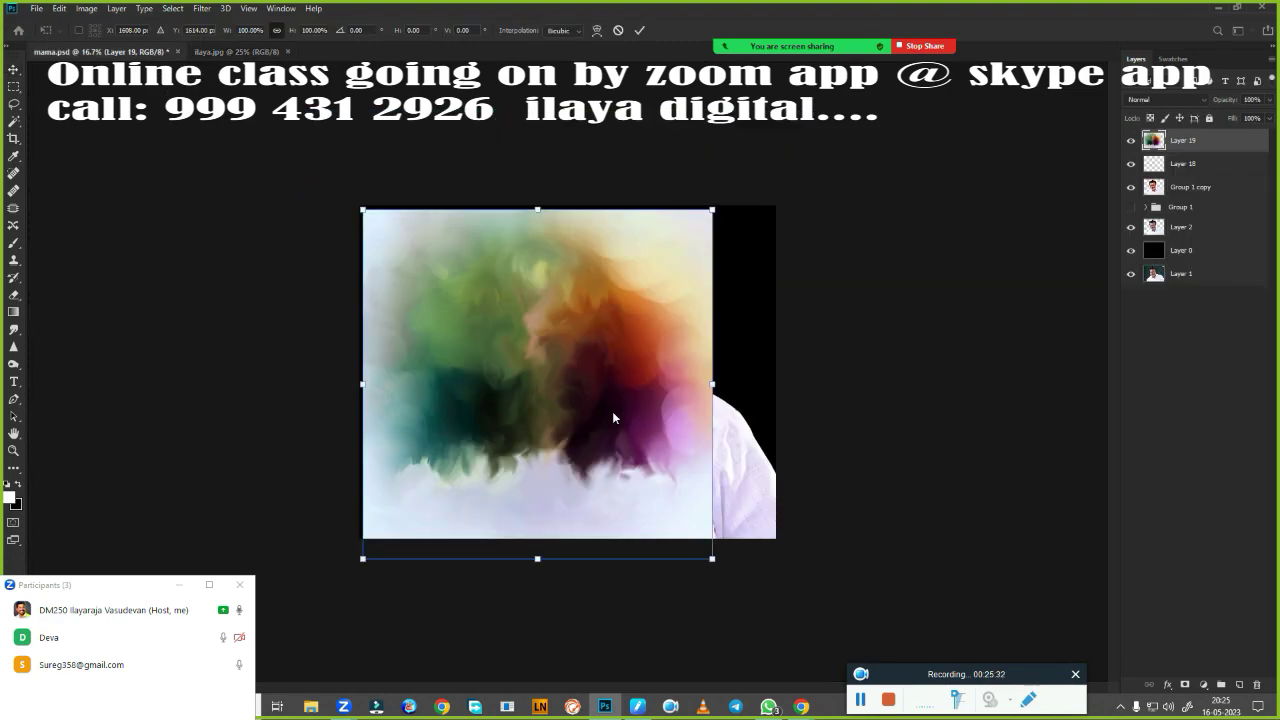
{"action": "right_click", "coordinate": [612, 411]}
{"action": "left_click", "coordinate": [652, 578]}
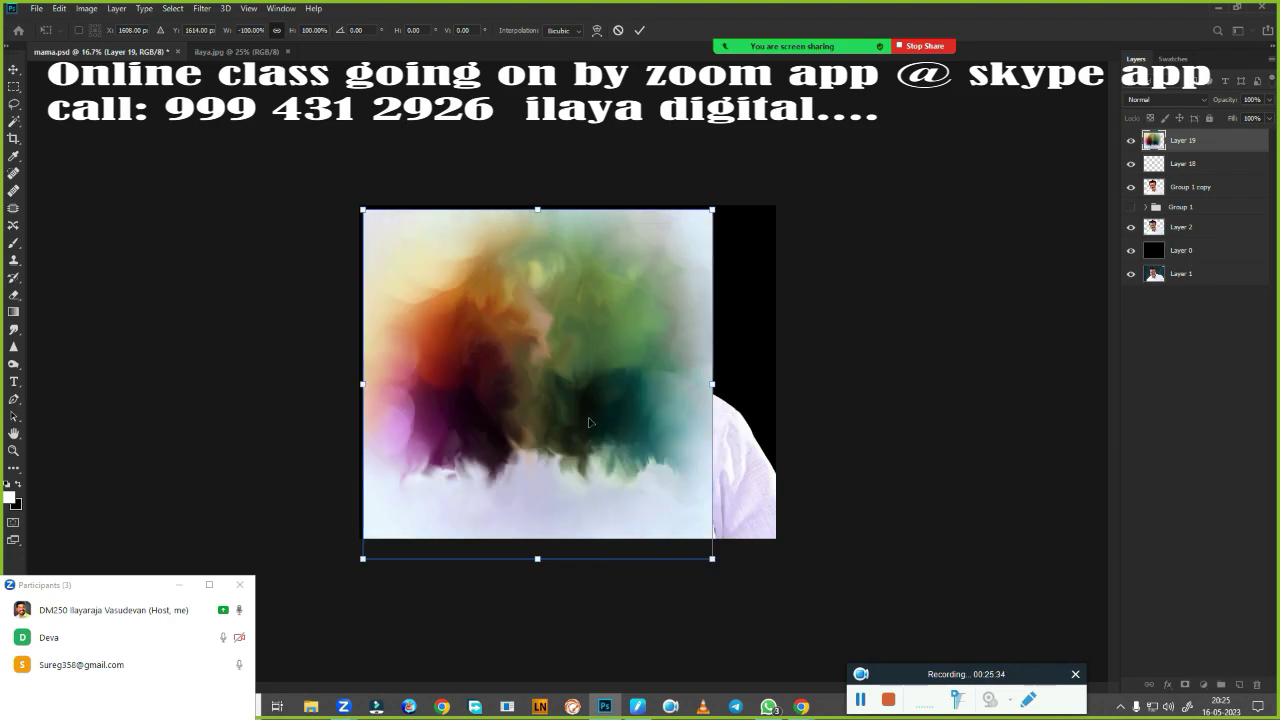
{"action": "mouse_move", "coordinate": [590, 424]}
{"action": "left_mouse_down"}
{"action": "mouse_move", "coordinate": [597, 512]}
{"action": "mouse_move", "coordinate": [589, 422]}
{"action": "left_mouse_up"}
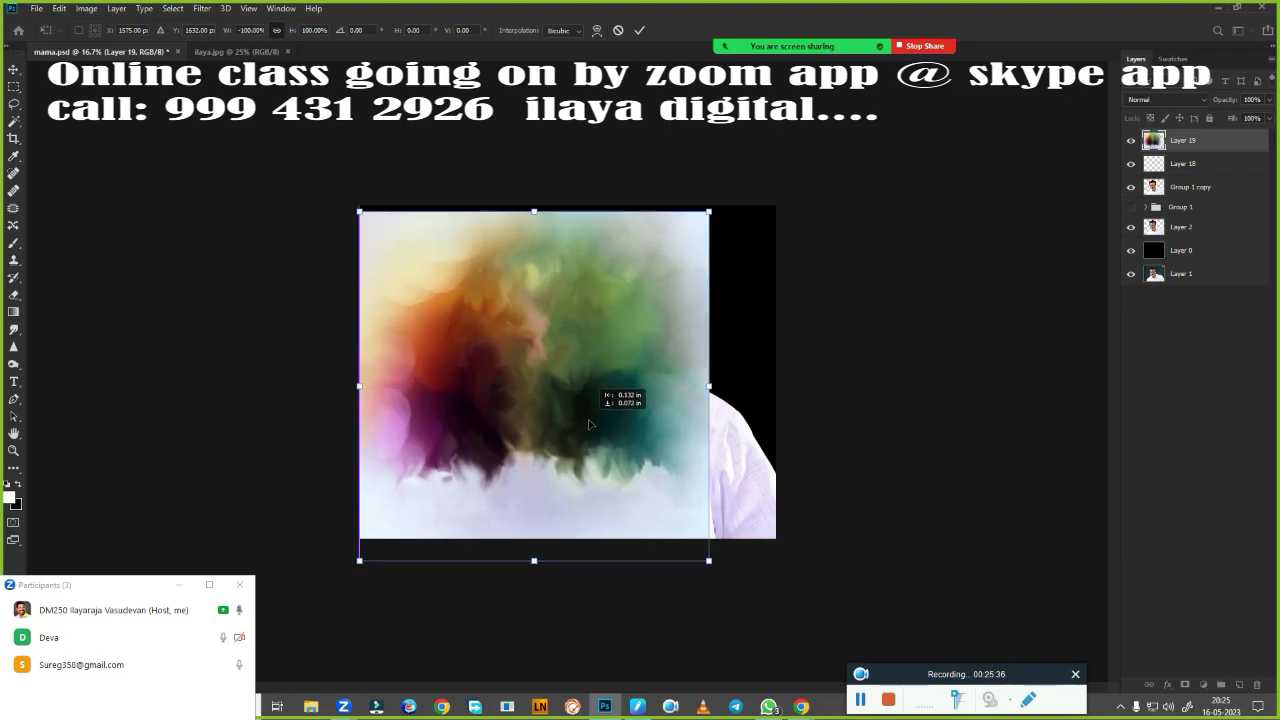
{"action": "left_click_drag", "start_coordinate": [710, 556], "coordinate": [727, 575]}
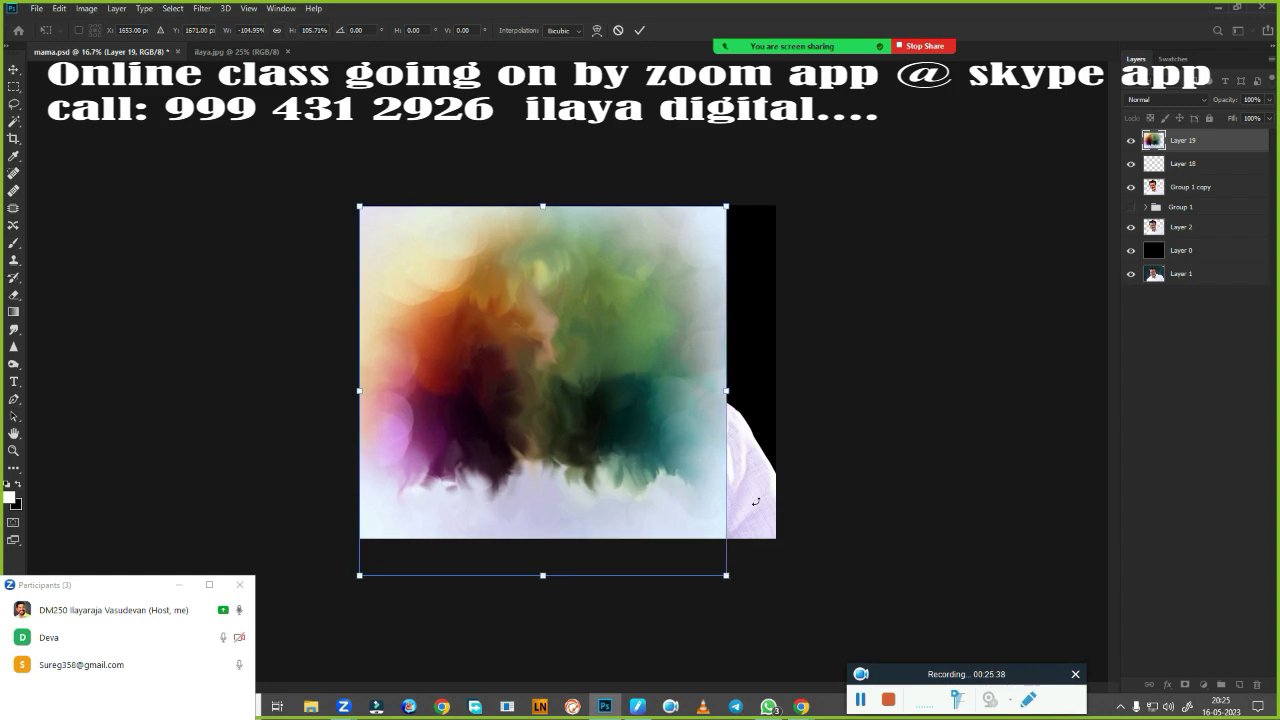
{"action": "left_click_drag", "start_coordinate": [728, 391], "coordinate": [797, 392]}
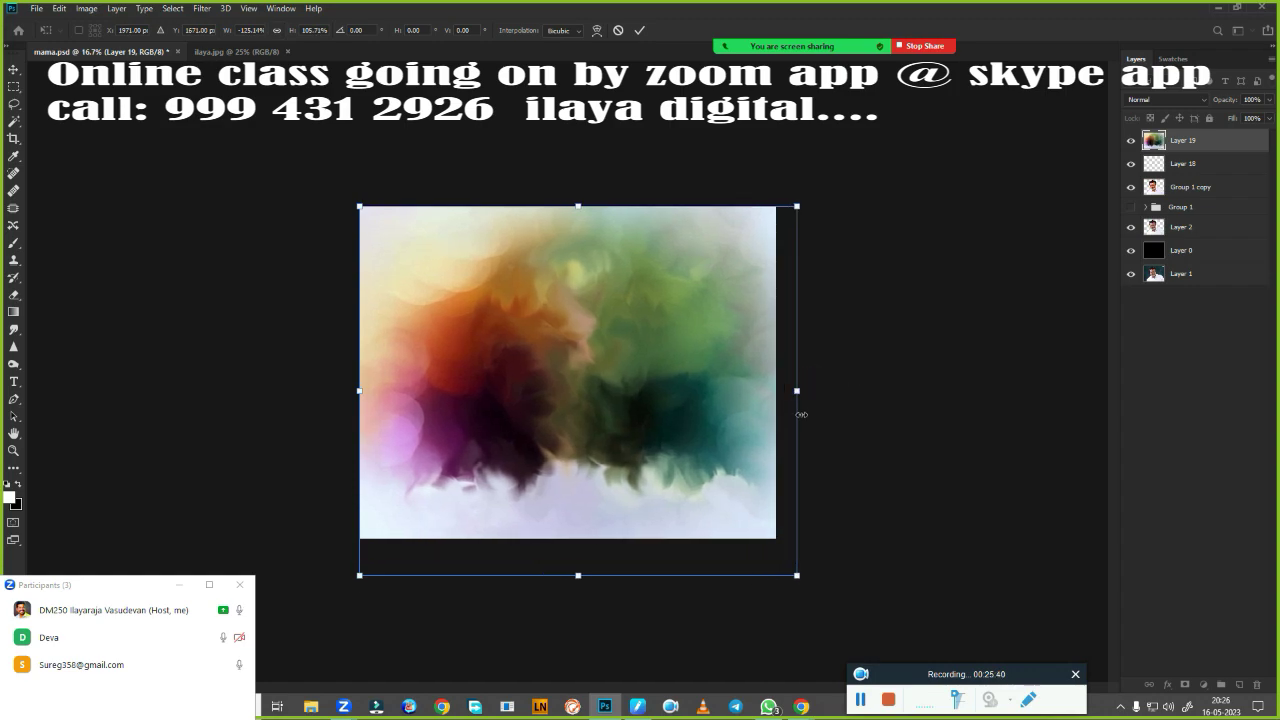
{"action": "key", "text": "Return"}
Move the texture layer below the portrait and delete the black Layer 0.
{"action": "key", "text": "ctrl+bracketleft"}
{"action": "key", "text": "ctrl+bracketleft"}
{"action": "key", "text": "ctrl+bracketleft"}
{"action": "key", "text": "ctrl+bracketleft"}
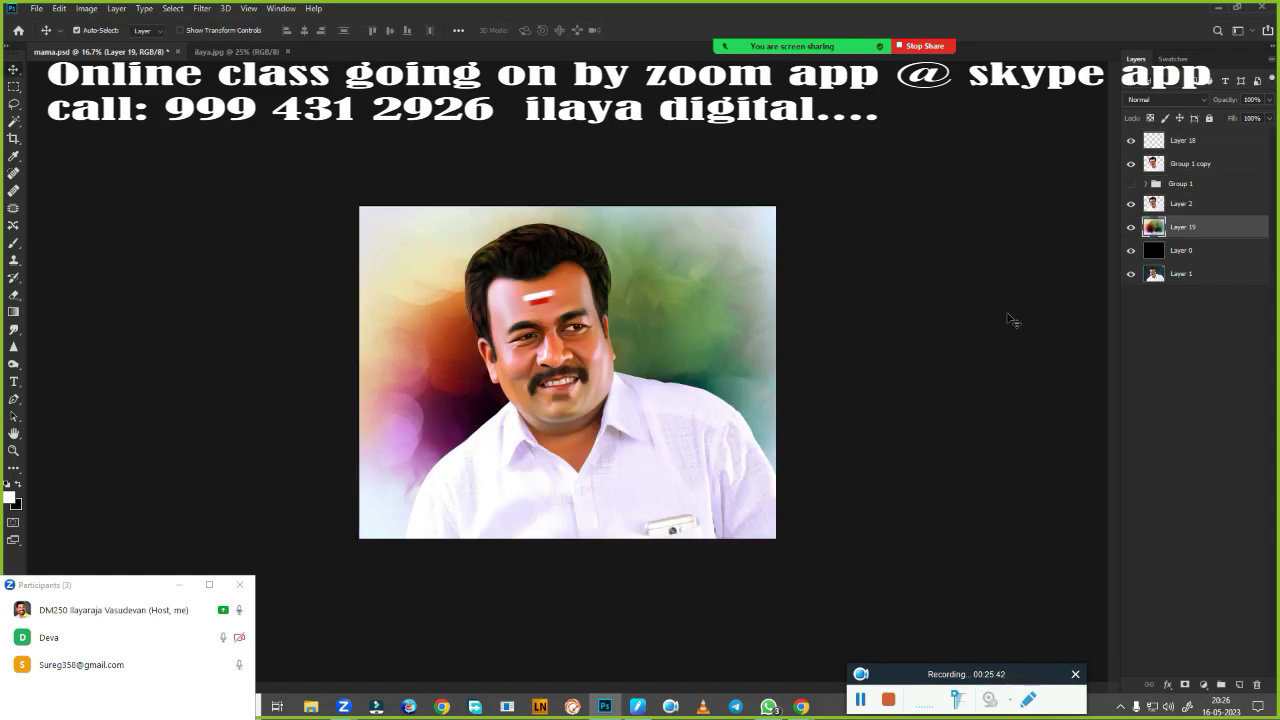
{"action": "left_click", "coordinate": [1185, 251]}
{"action": "key", "text": "Delete"}
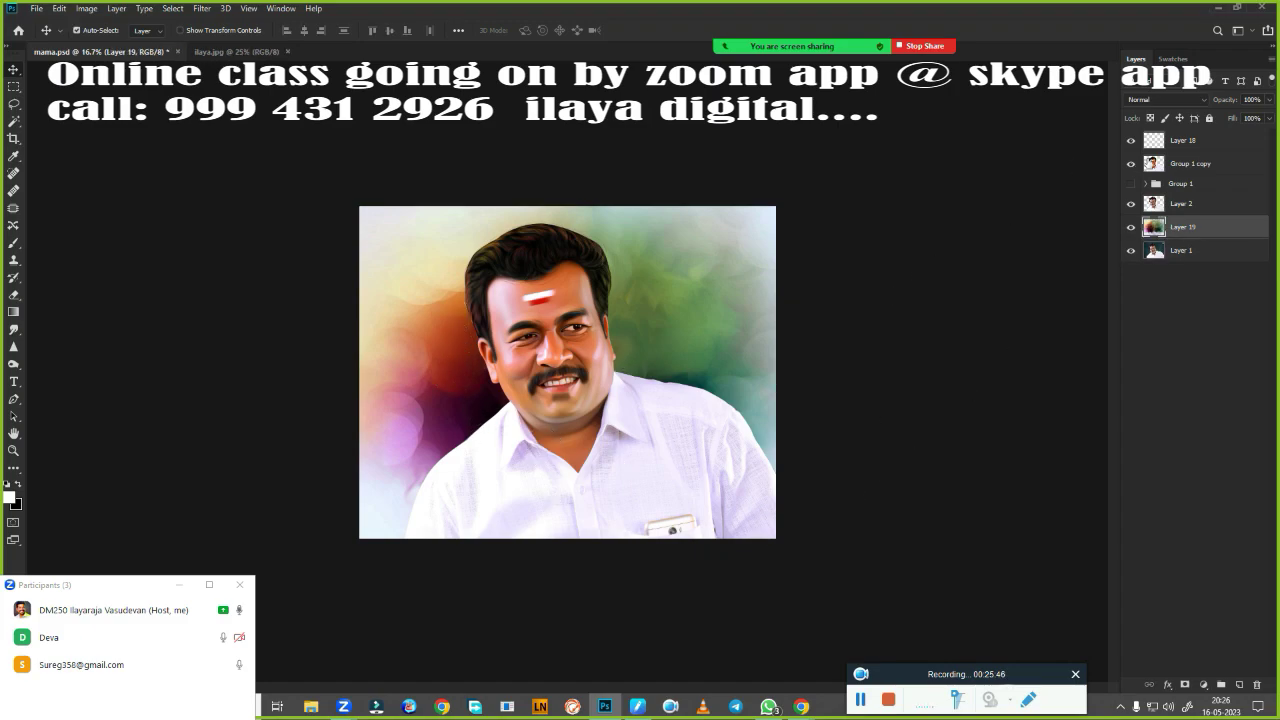
{"action": "left_click", "coordinate": [1185, 141]}
Stroke the whole canvas with a 150 px white inside border on Layer 18.
{"action": "key", "text": "m"}
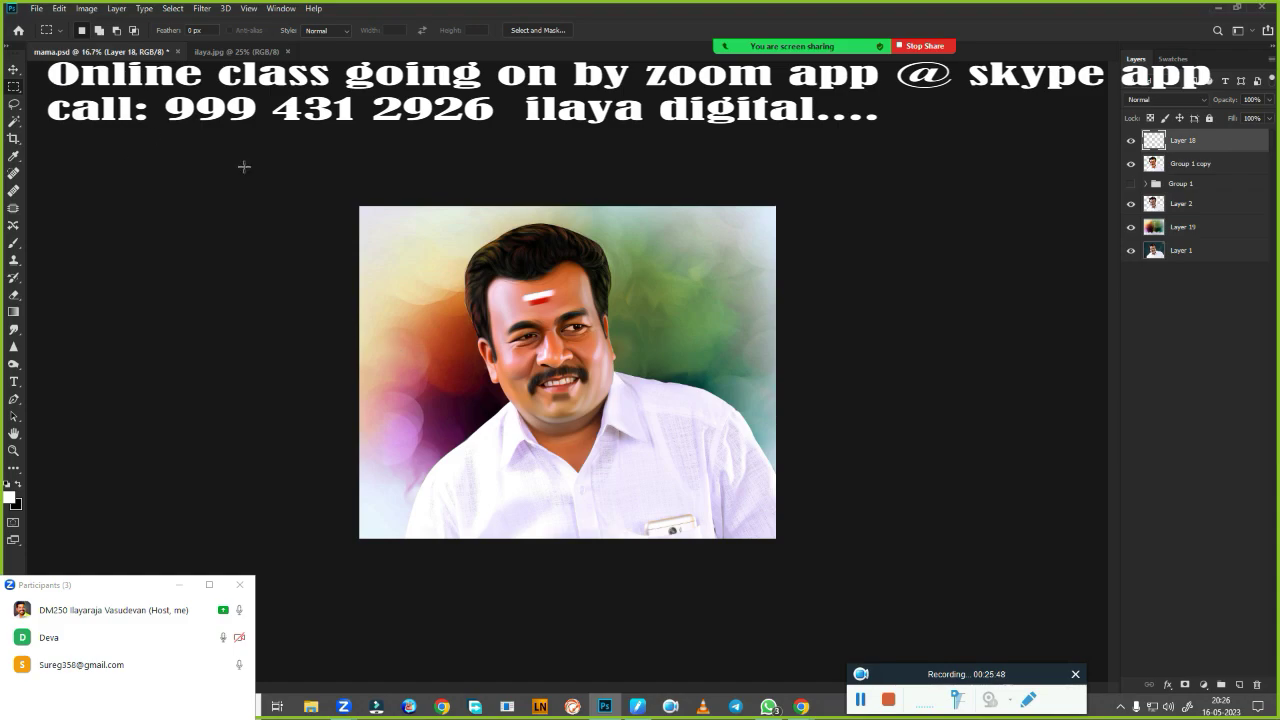
{"action": "key", "text": "ctrl+a"}
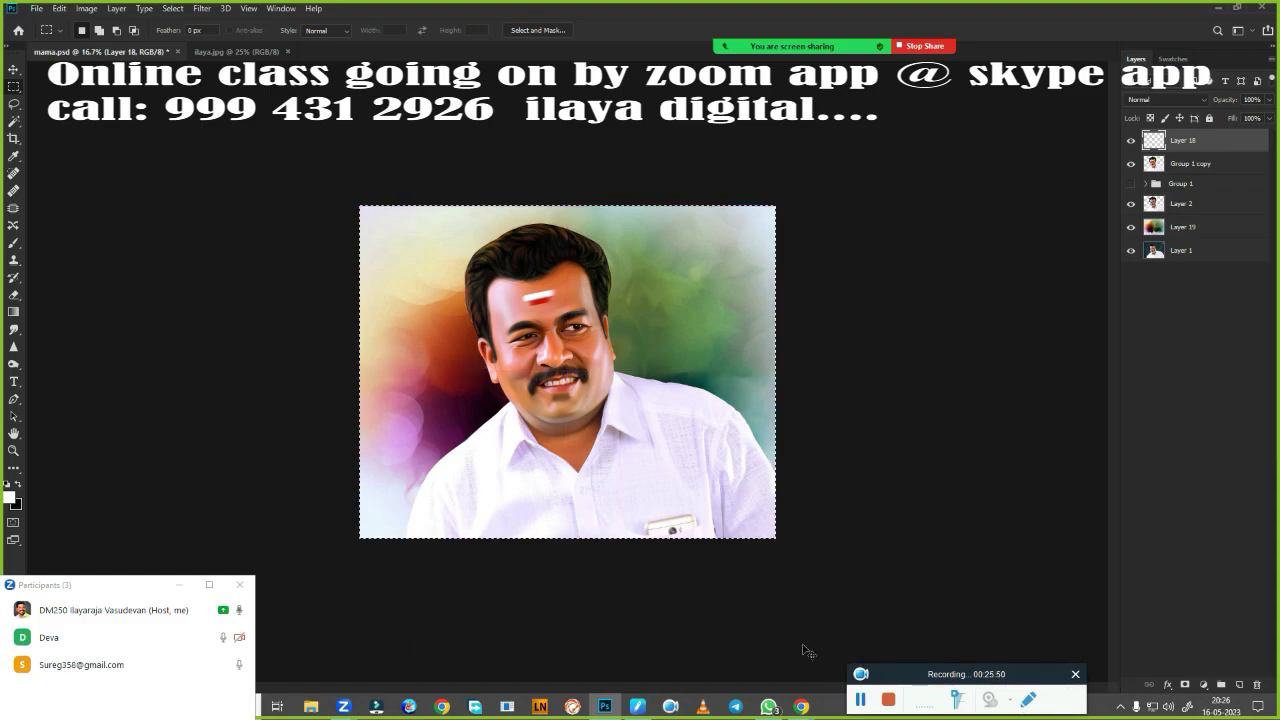
{"action": "right_click", "coordinate": [650, 405]}
{"action": "left_click", "coordinate": [720, 574]}
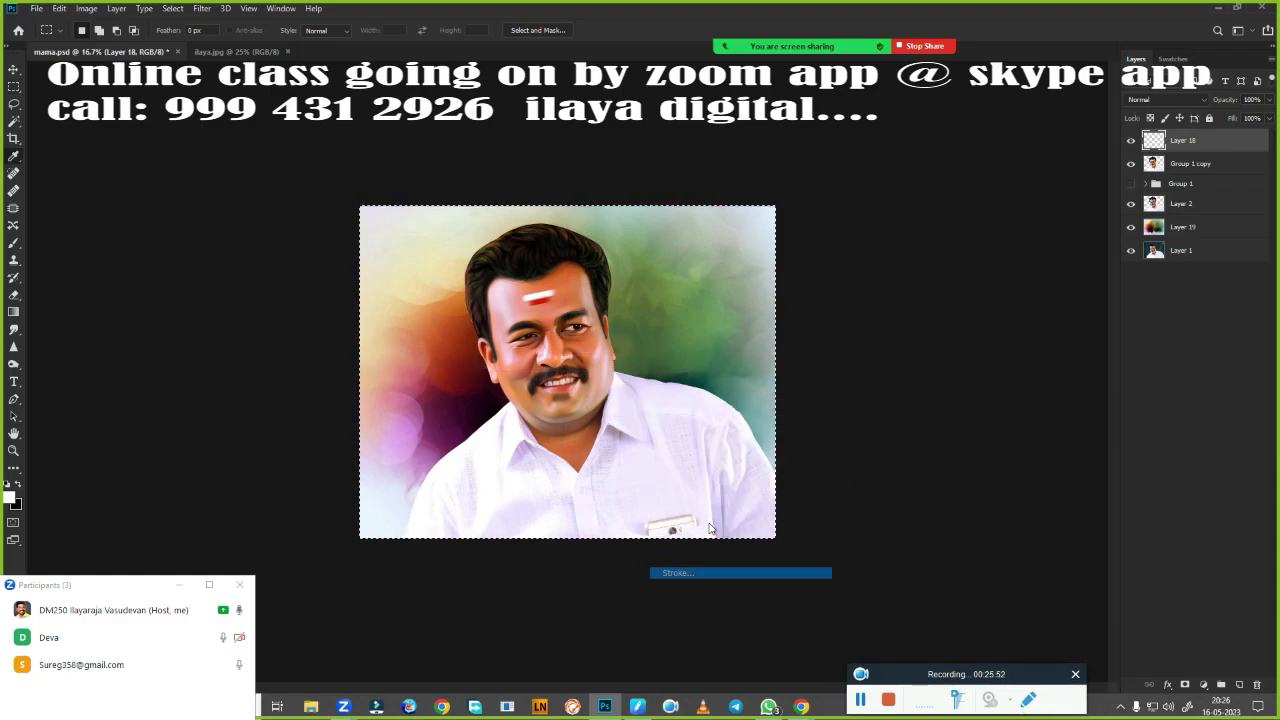
{"action": "left_click", "coordinate": [725, 176]}
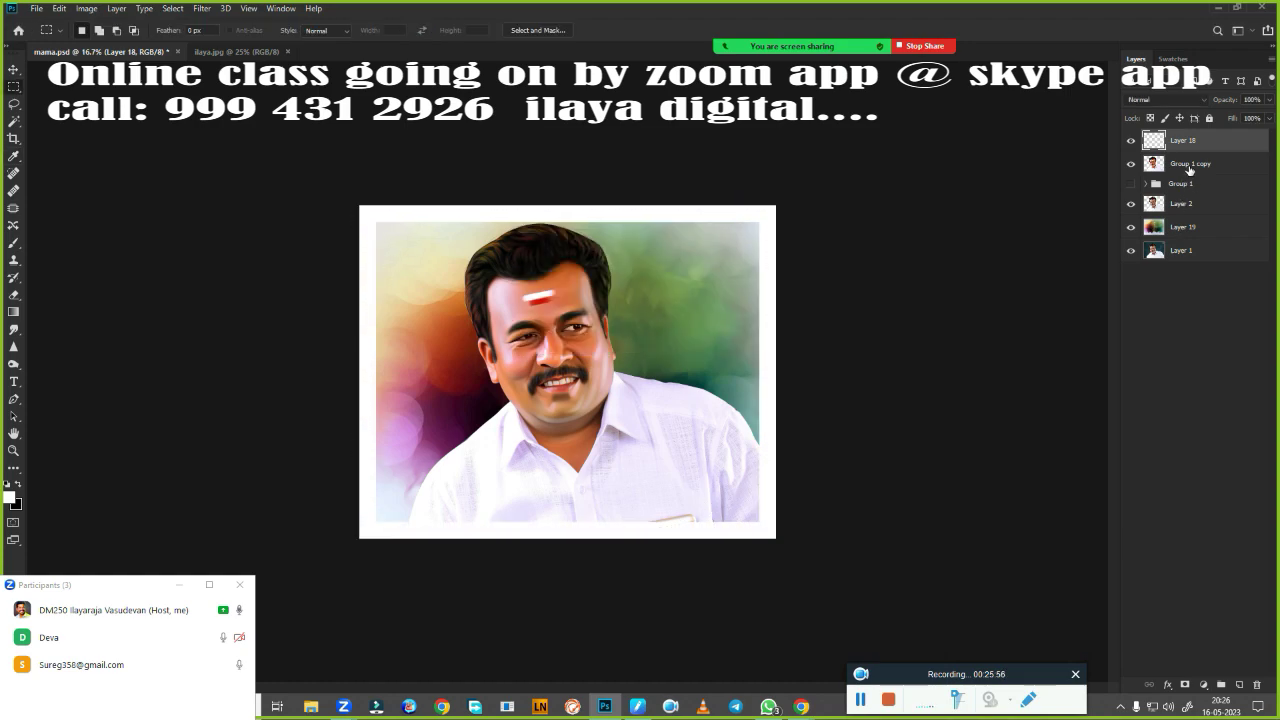
Select the portrait layers from Group 1 copy down to Layer 1 together.
{"action": "left_click", "coordinate": [1189, 170]}
{"action": "left_click", "coordinate": [1197, 210], "text": "ctrl"}
{"action": "left_click", "coordinate": [1201, 251], "text": "ctrl"}
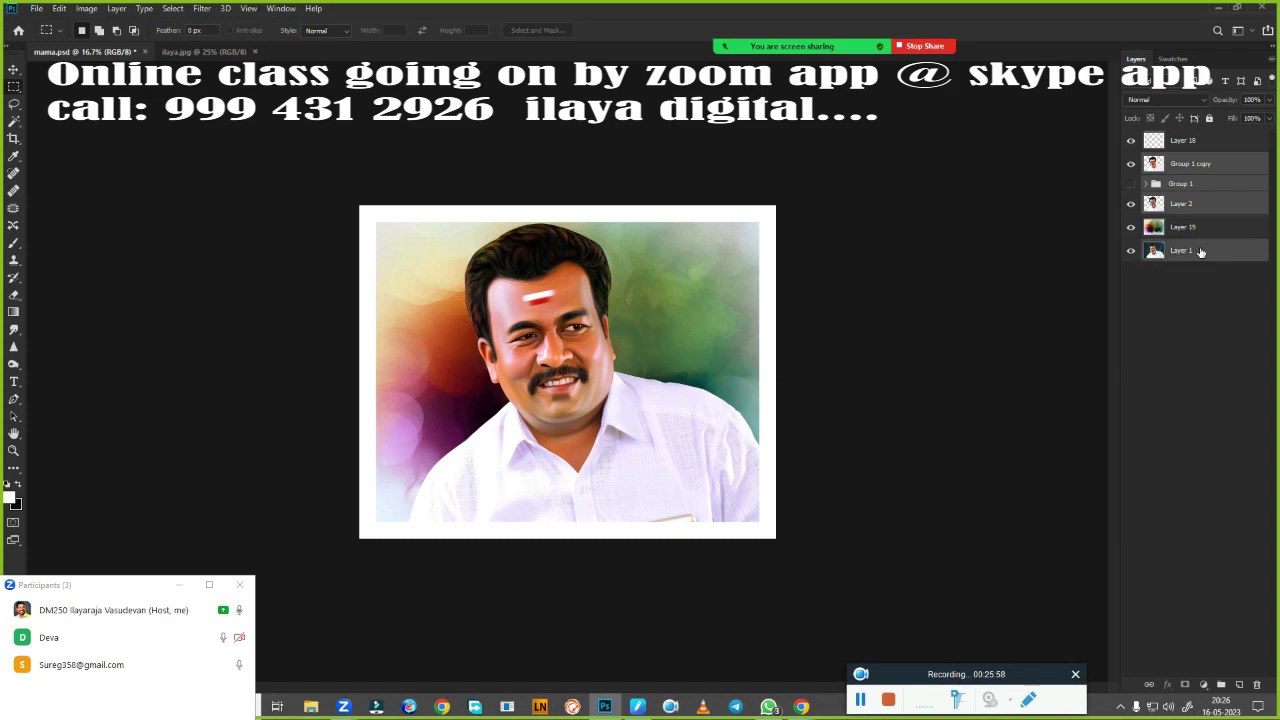
Scale the portrait layers to about 93% and shift them right and down inside the frame.
{"action": "key", "text": "ctrl+t"}
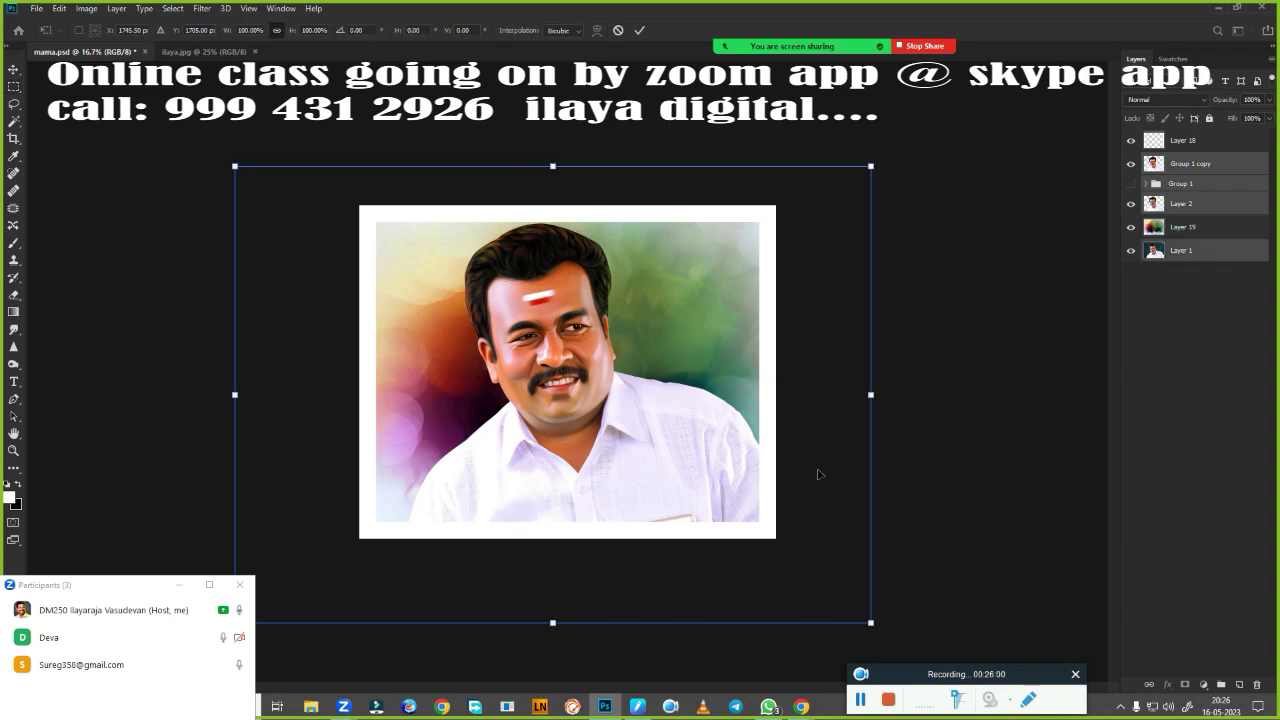
{"action": "scroll", "coordinate": [609, 423], "scroll_direction": "up", "scroll_amount": 2}
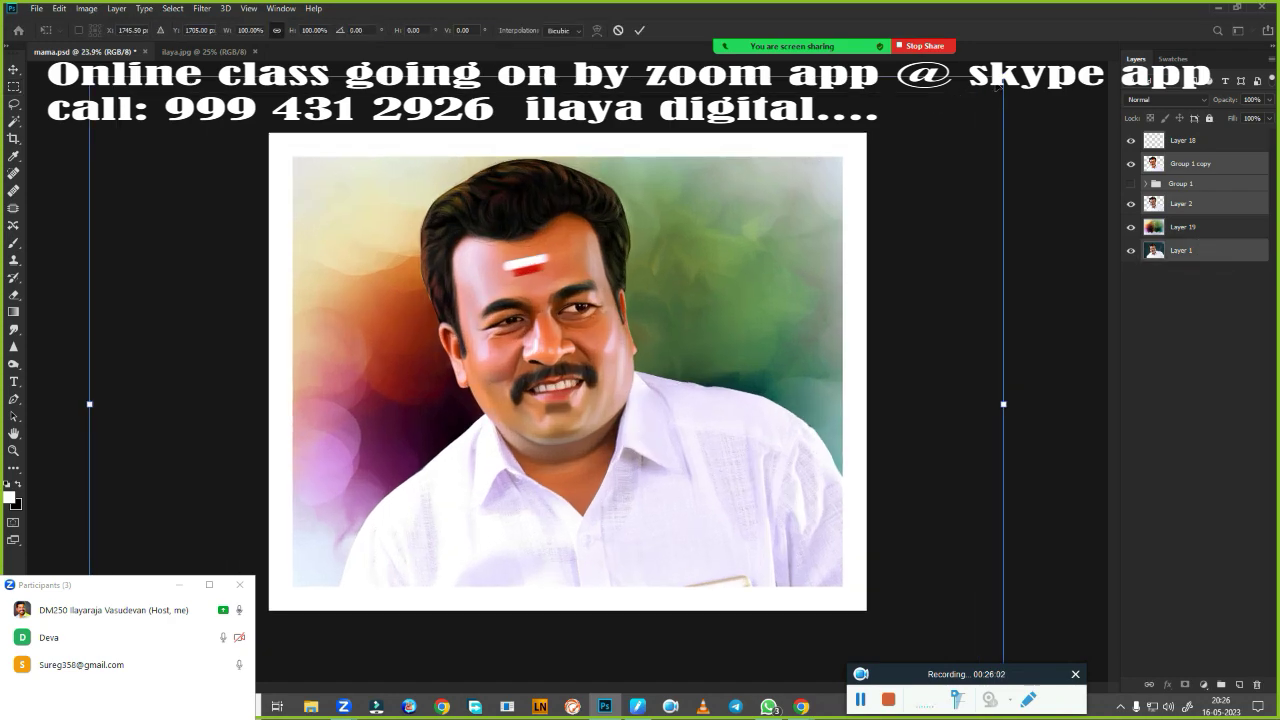
{"action": "mouse_move", "coordinate": [997, 87]}
{"action": "left_mouse_down"}
{"action": "mouse_move", "coordinate": [931, 167]}
{"action": "mouse_move", "coordinate": [942, 150]}
{"action": "left_mouse_up"}
{"action": "mouse_move", "coordinate": [752, 234]}
{"action": "left_mouse_down"}
{"action": "mouse_move", "coordinate": [800, 242]}
{"action": "mouse_move", "coordinate": [804, 256]}
{"action": "left_mouse_up"}
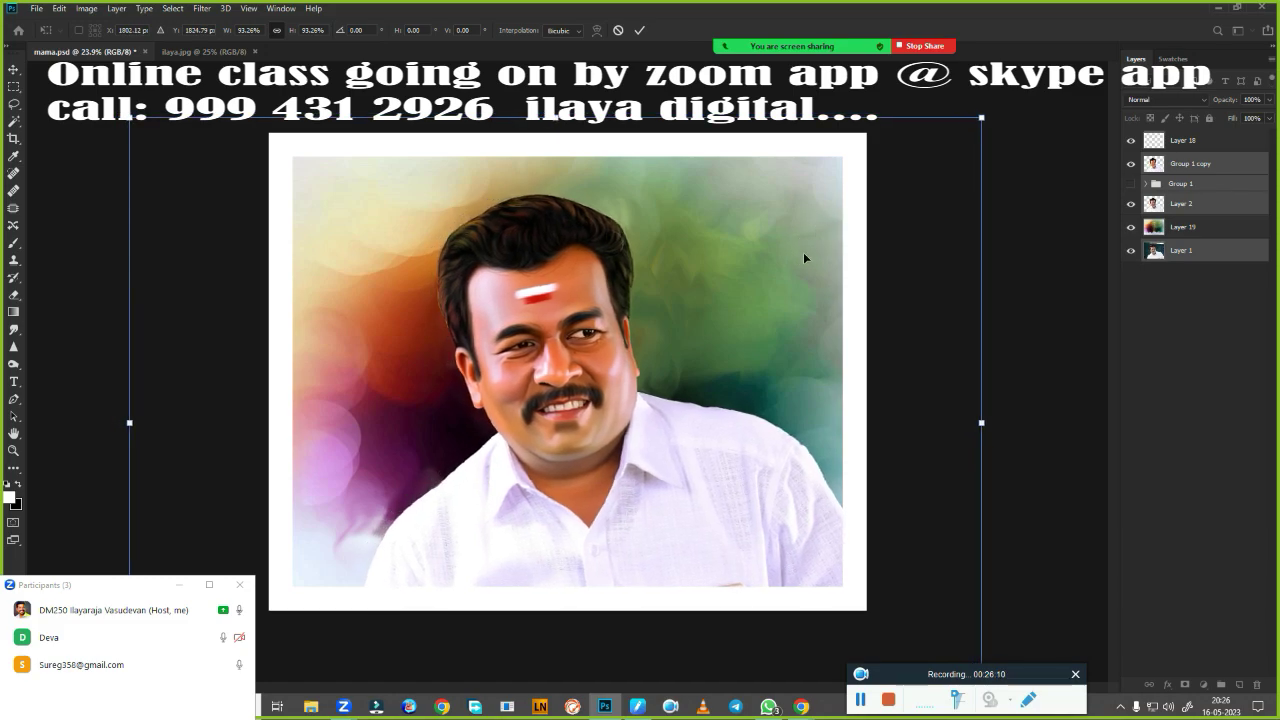
{"action": "key", "text": "Return"}
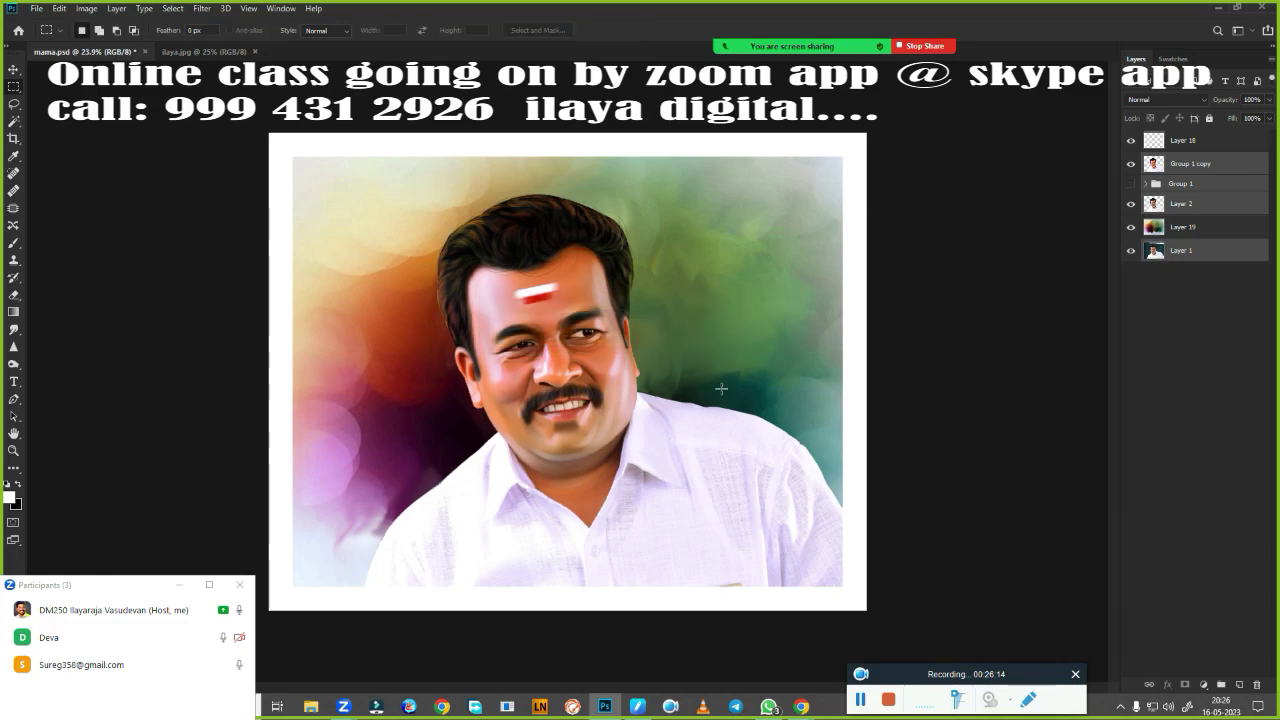
{"action": "key", "text": "v"}
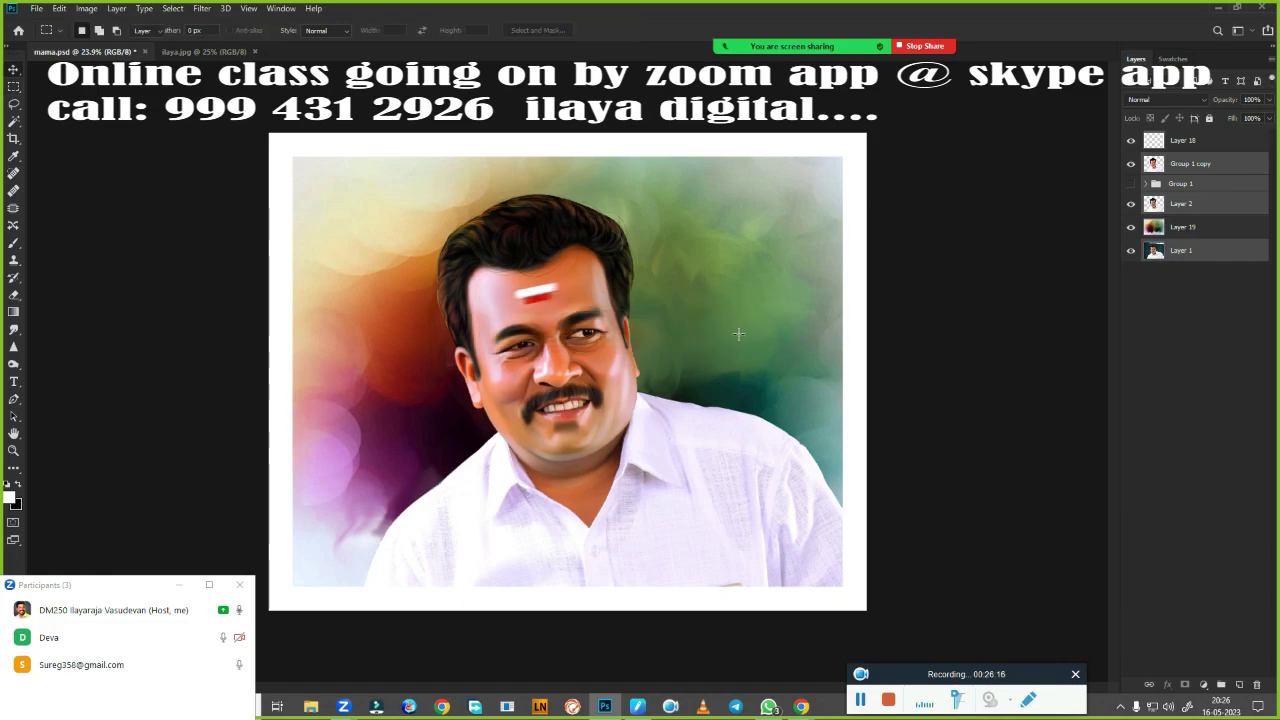
{"action": "left_click", "coordinate": [738, 333]}
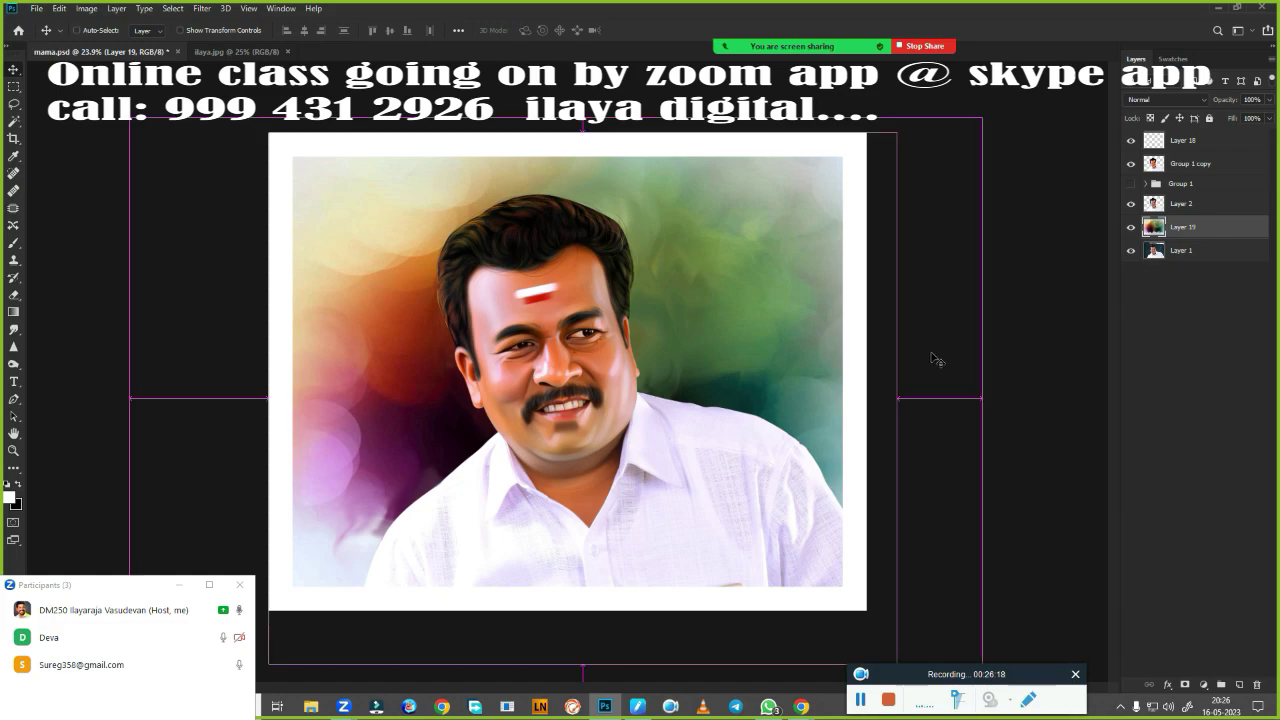
Darken the texture with Hue/Saturation: Hue -65, Saturation +5, Lightness -48.
{"action": "key", "text": "ctrl+u"}
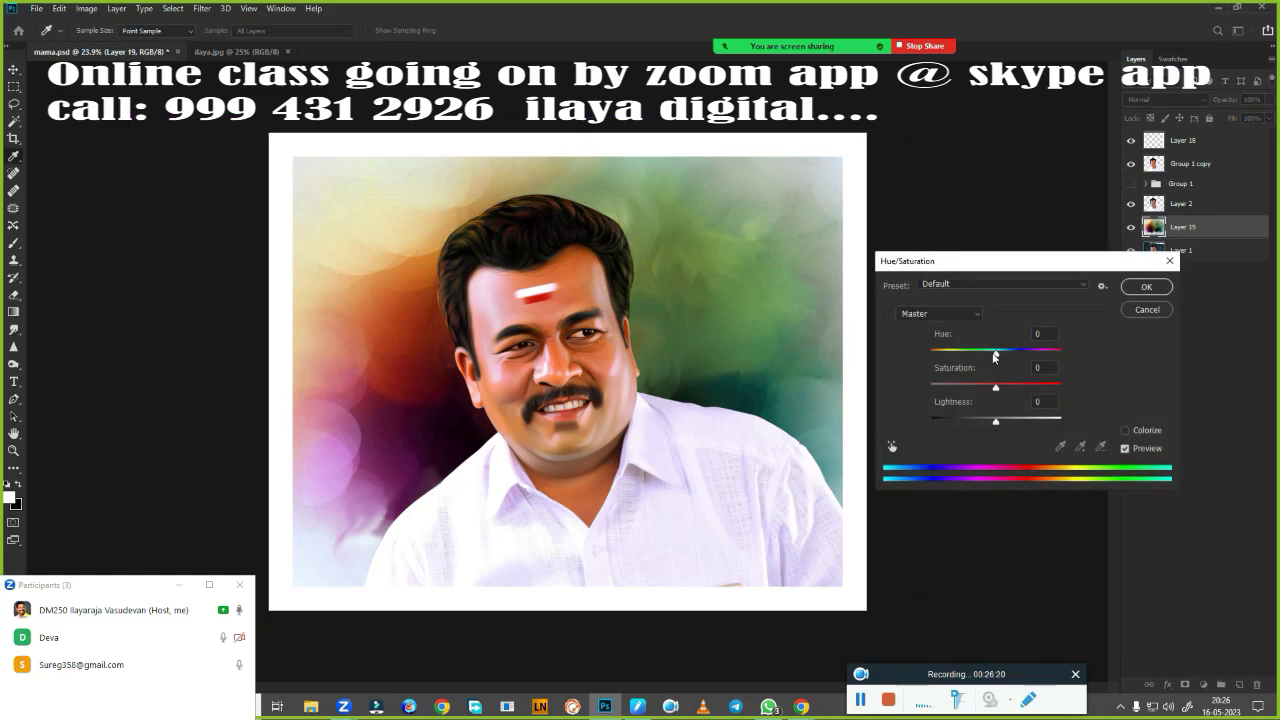
{"action": "mouse_move", "coordinate": [995, 357]}
{"action": "left_mouse_down"}
{"action": "mouse_move", "coordinate": [935, 360]}
{"action": "mouse_move", "coordinate": [962, 358]}
{"action": "left_mouse_up"}
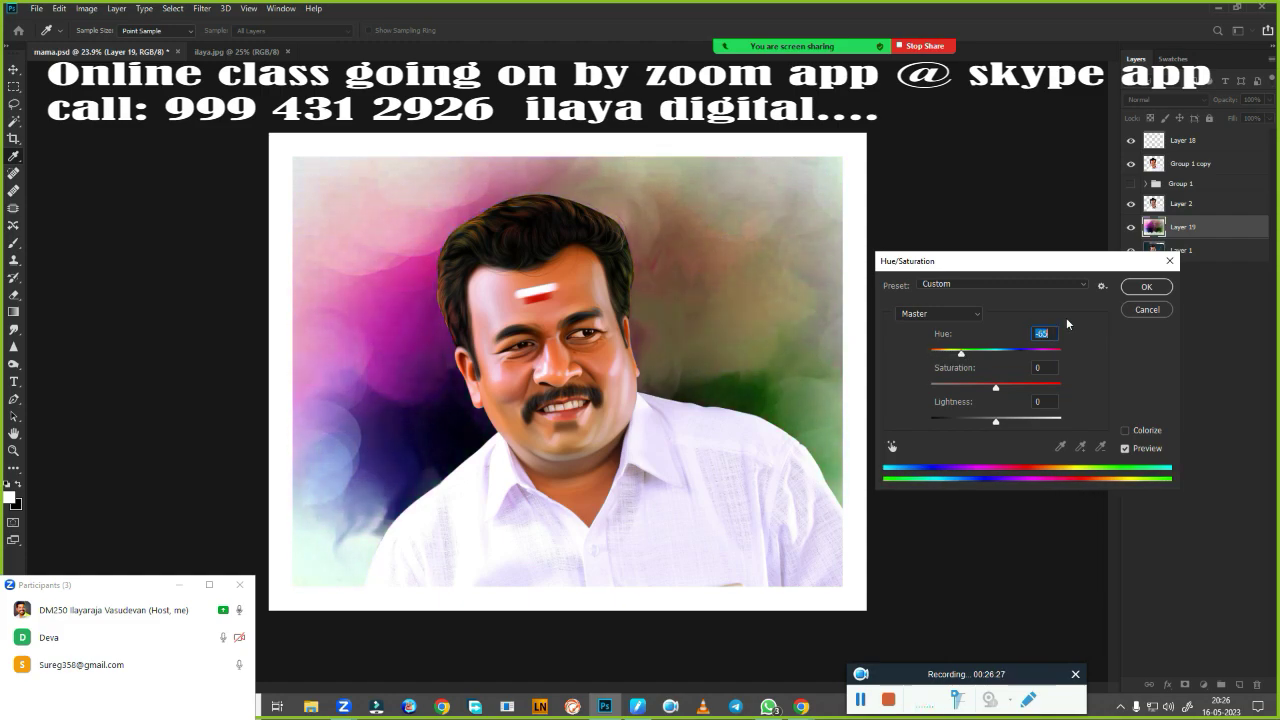
{"action": "left_click", "coordinate": [999, 388]}
{"action": "mouse_move", "coordinate": [993, 423]}
{"action": "left_mouse_down"}
{"action": "mouse_move", "coordinate": [949, 437]}
{"action": "mouse_move", "coordinate": [963, 438]}
{"action": "left_mouse_up"}
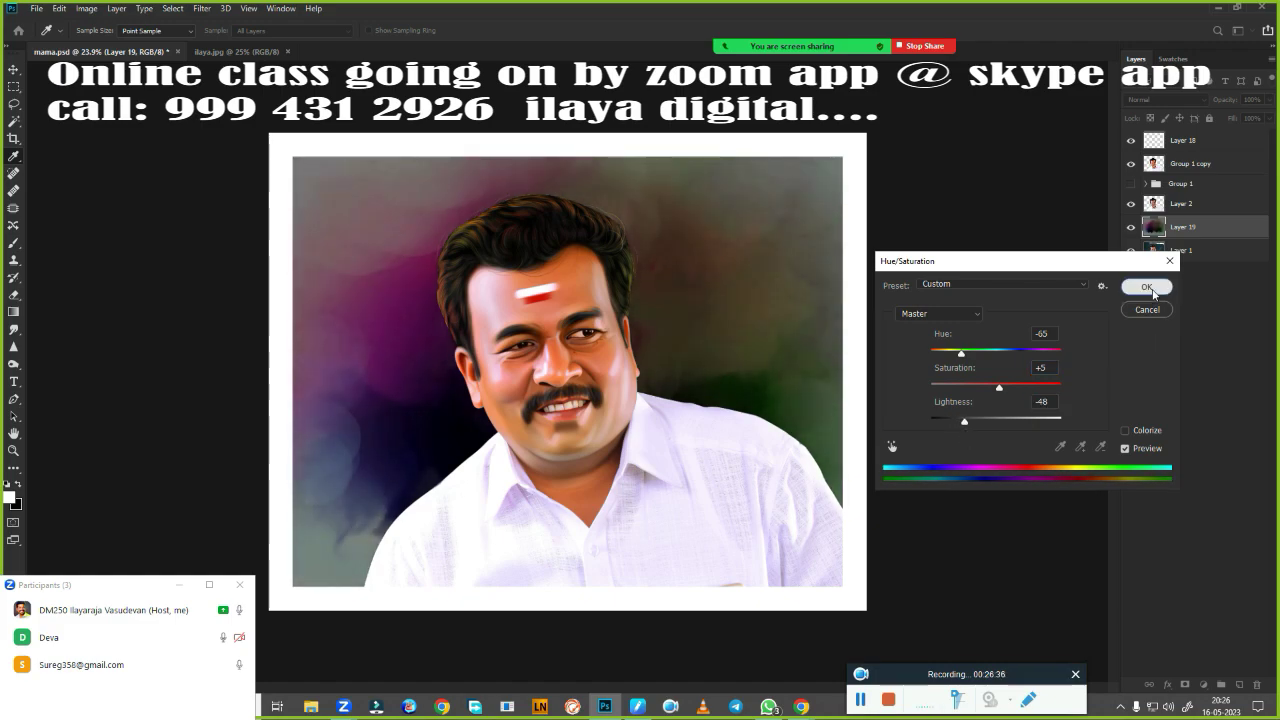
{"action": "left_click", "coordinate": [1146, 287]}
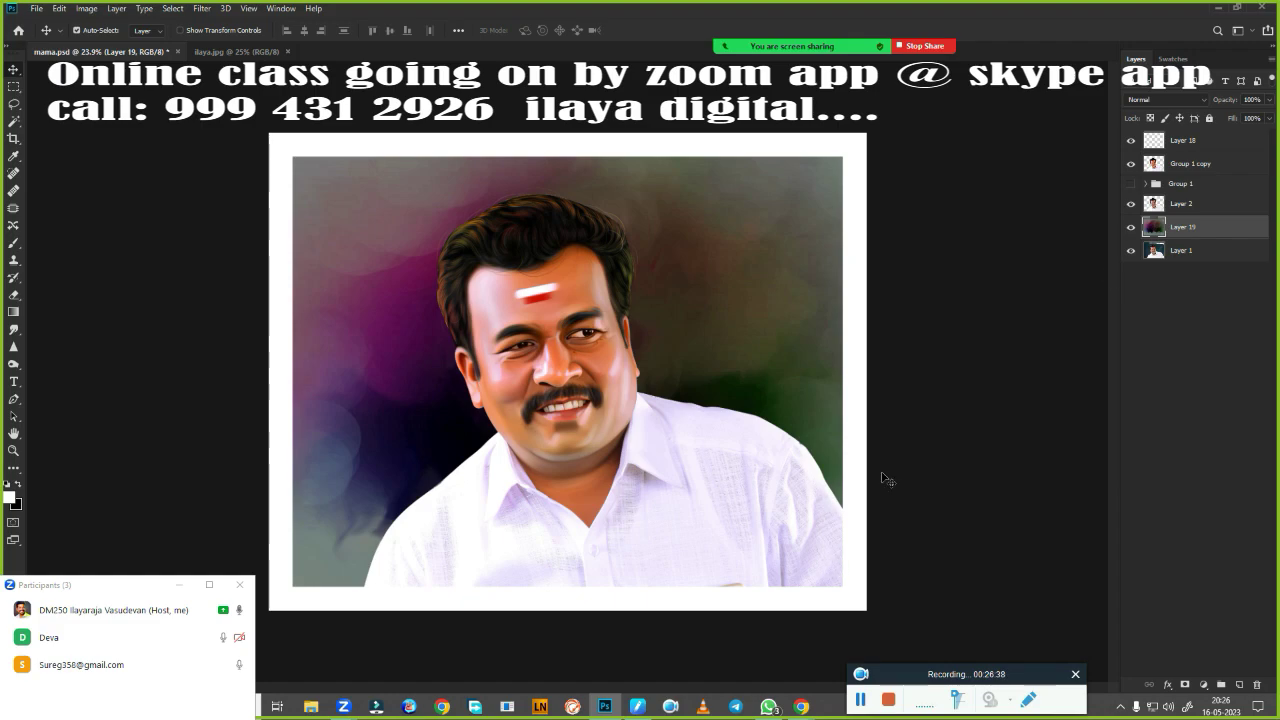
Compare with Group 1 copy hidden and shown, then save mama.psd.
{"action": "left_click", "coordinate": [1133, 167]}
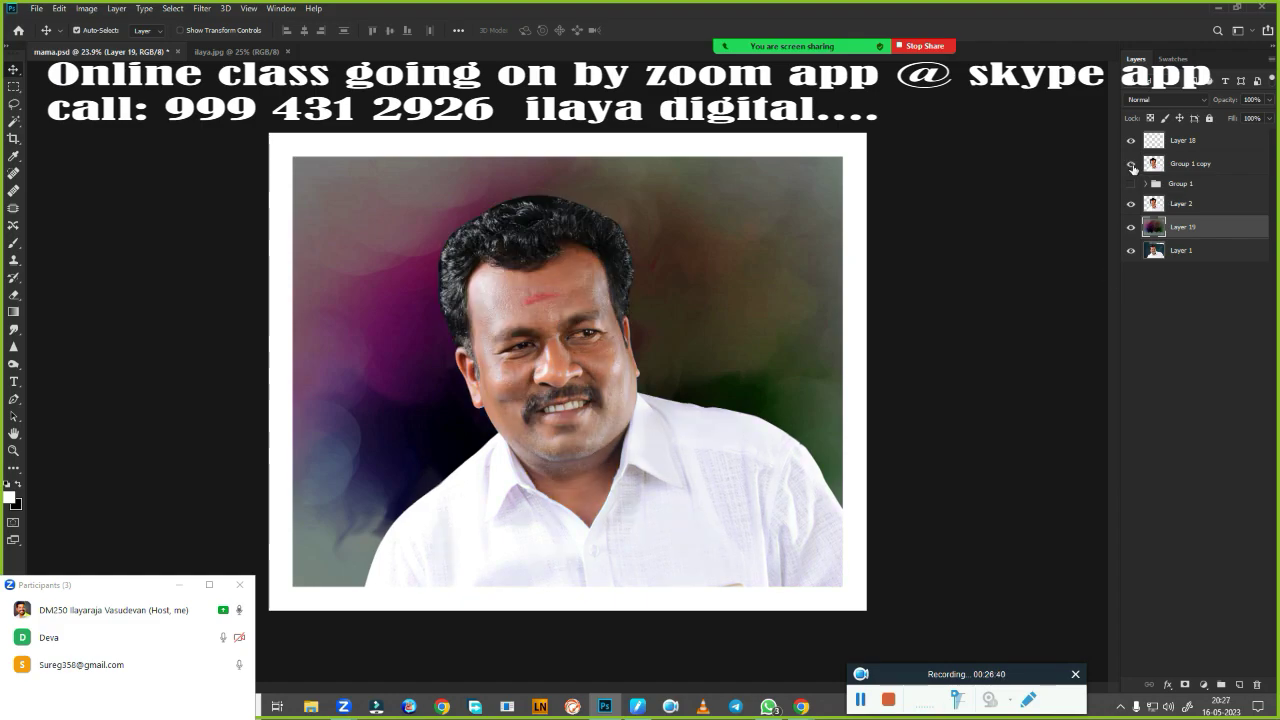
{"action": "left_click", "coordinate": [1132, 166]}
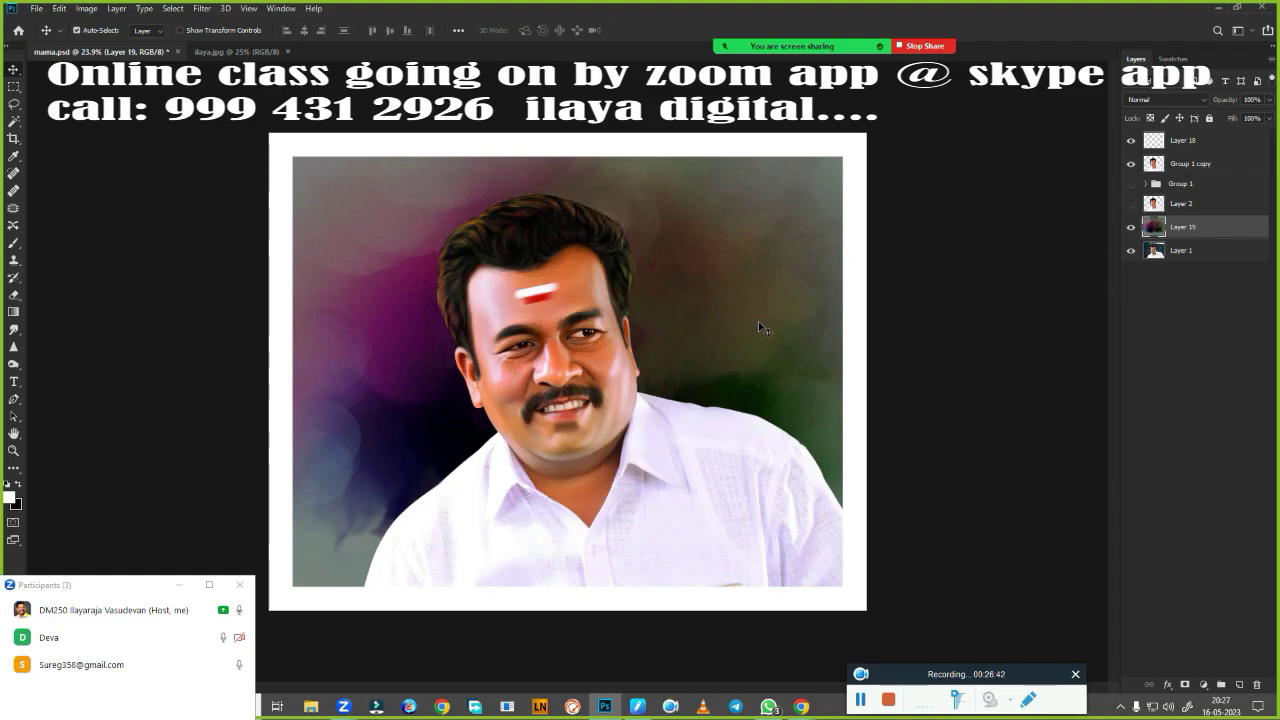
{"action": "key", "text": "ctrl+s"}
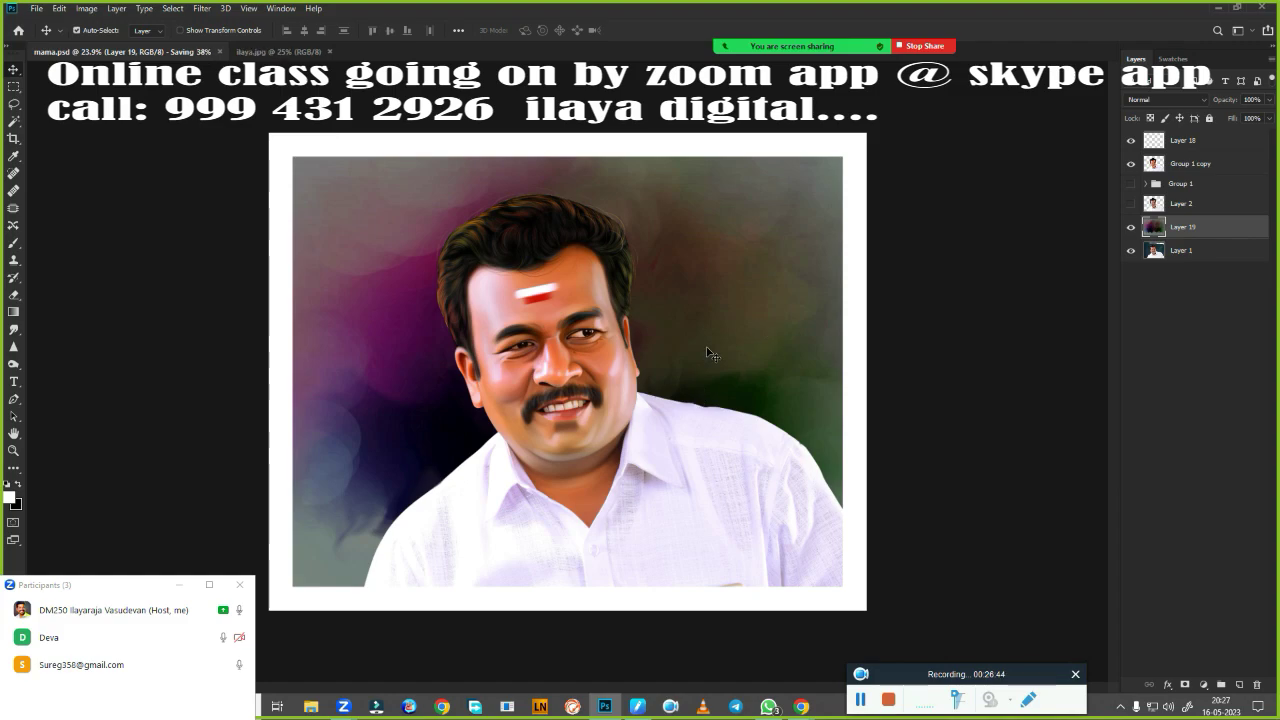